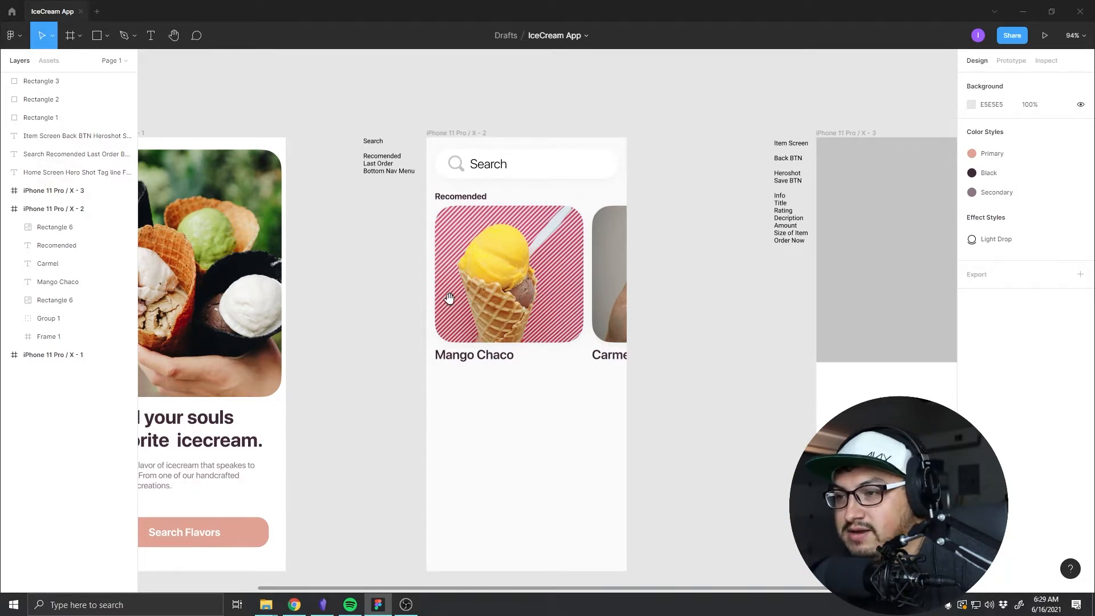
Step: Examine the second phone screen's layout and the content notes beside it against the neighbouring screens
{"action": "left_click_drag", "start_coordinate": [447, 298], "coordinate": [553, 325]}
{"action": "left_click", "coordinate": [578, 314]}
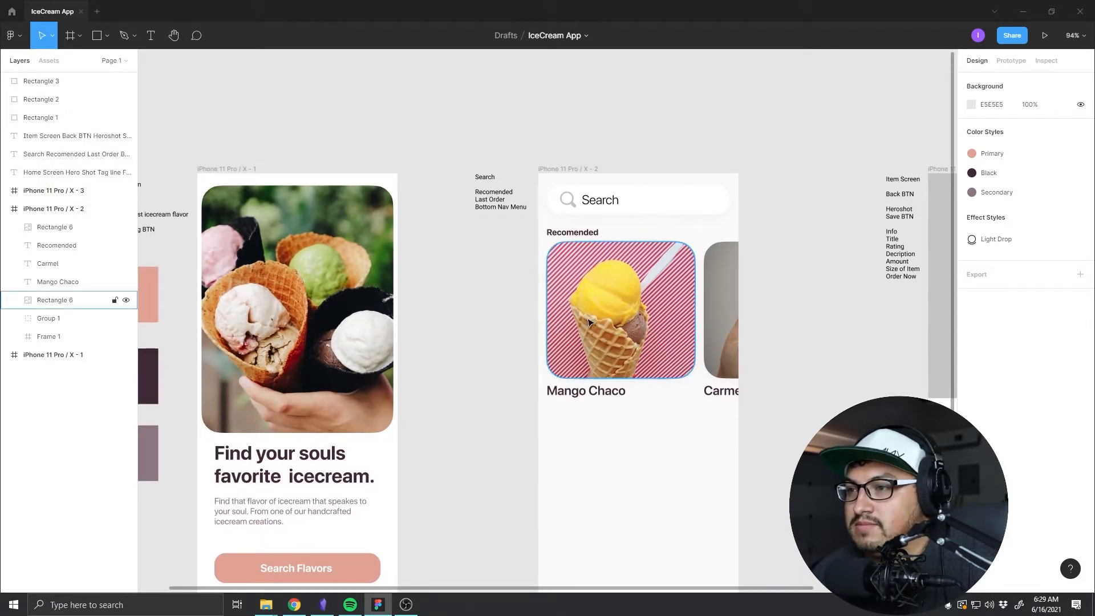
{"action": "left_click_drag", "start_coordinate": [510, 278], "coordinate": [462, 266]}
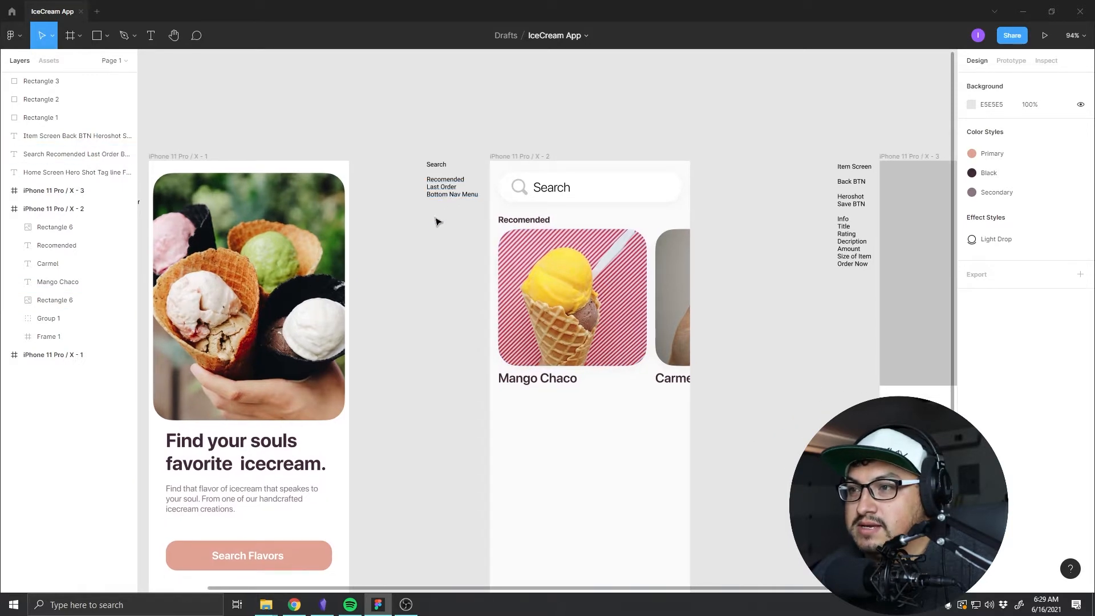
{"action": "left_click", "coordinate": [441, 195]}
{"action": "left_click", "coordinate": [425, 141]}
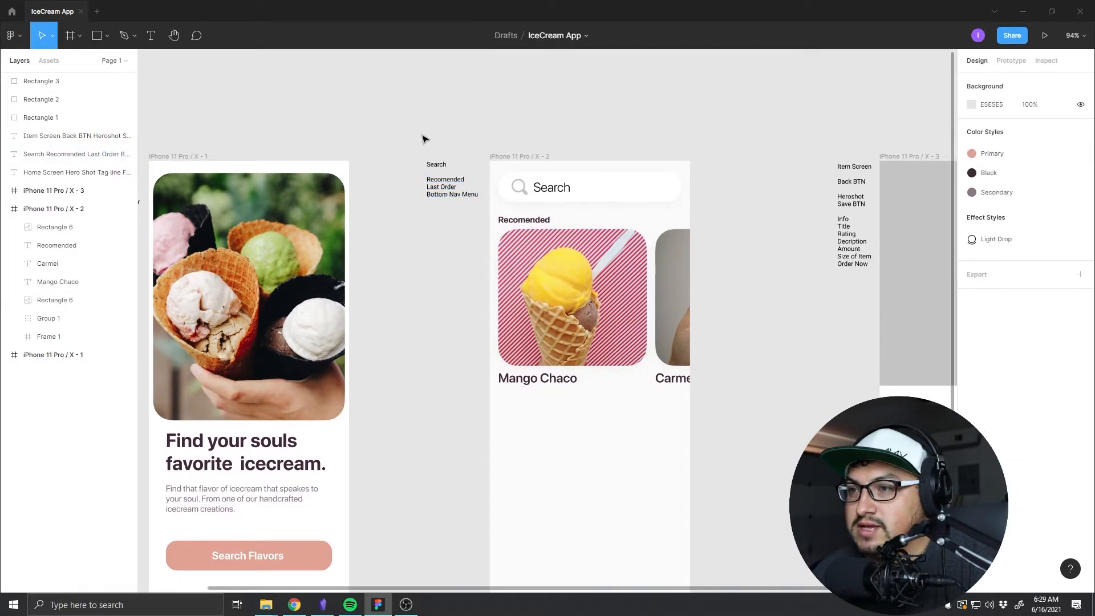
{"action": "left_click", "coordinate": [422, 183]}
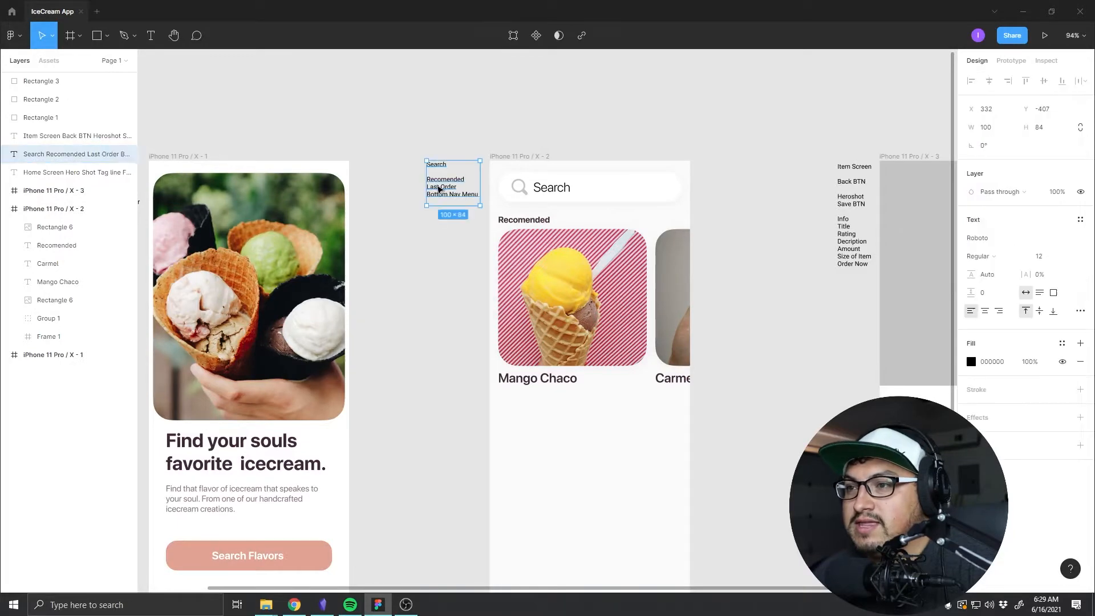
{"action": "scroll", "coordinate": [661, 300], "scroll_direction": "down", "scroll_amount": 5}
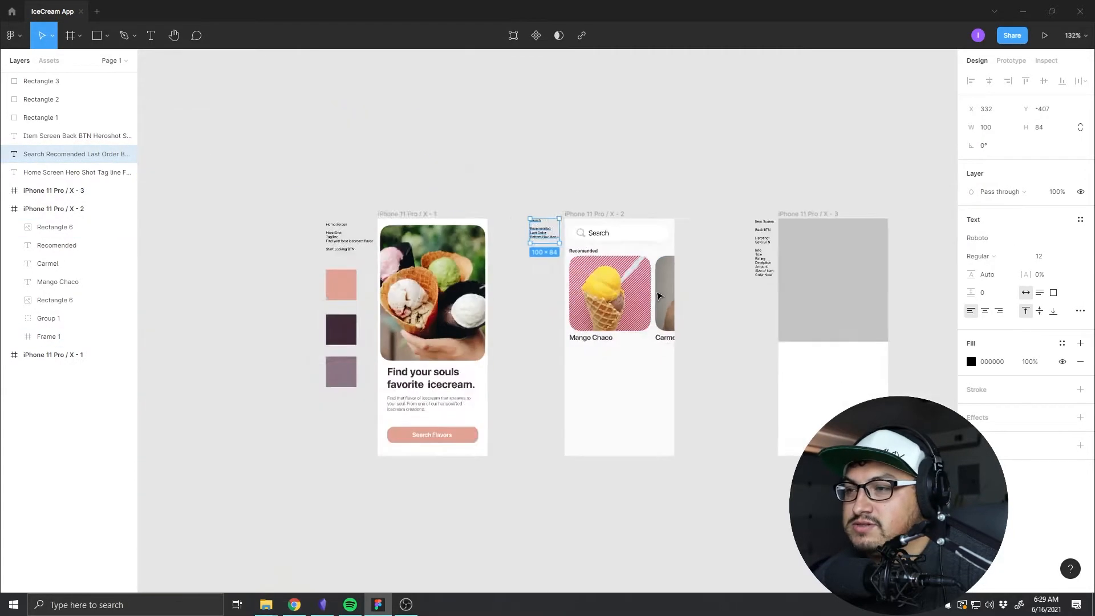
{"action": "scroll", "coordinate": [417, 197], "scroll_direction": "up", "scroll_amount": 6}
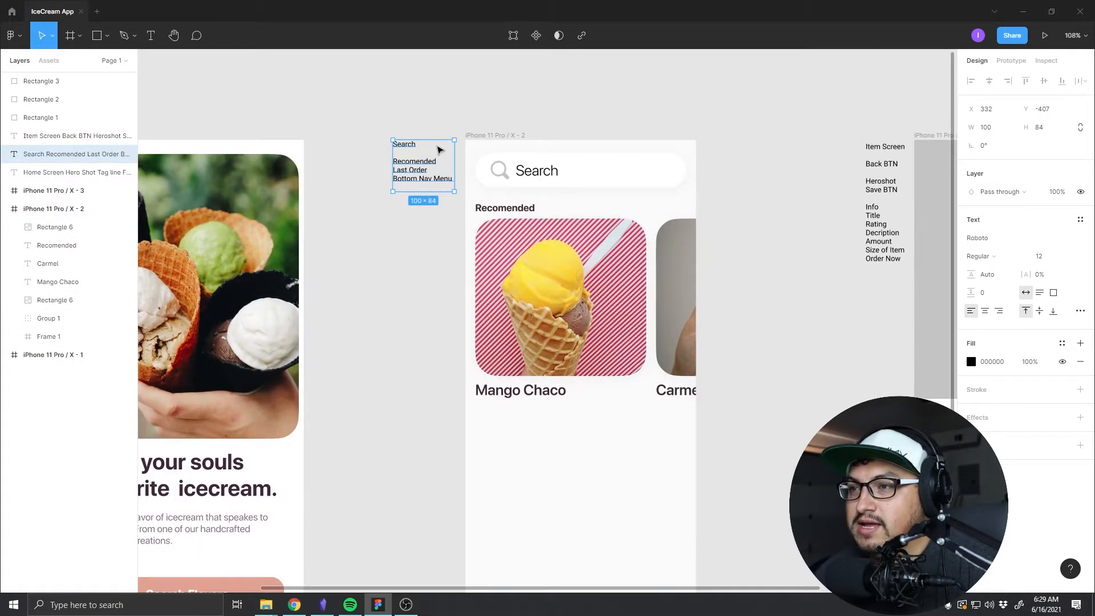
Step: Change the heading of the notes beside the first phone screen to "Onboarding"
{"action": "left_click_drag", "start_coordinate": [316, 182], "coordinate": [560, 172]}
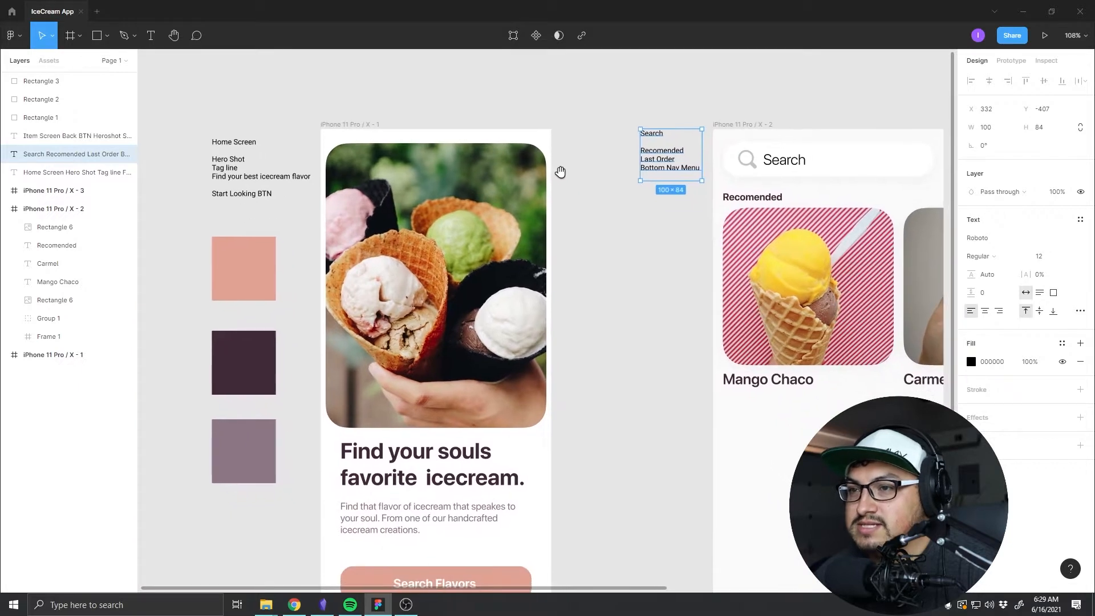
{"action": "double_click", "coordinate": [239, 141]}
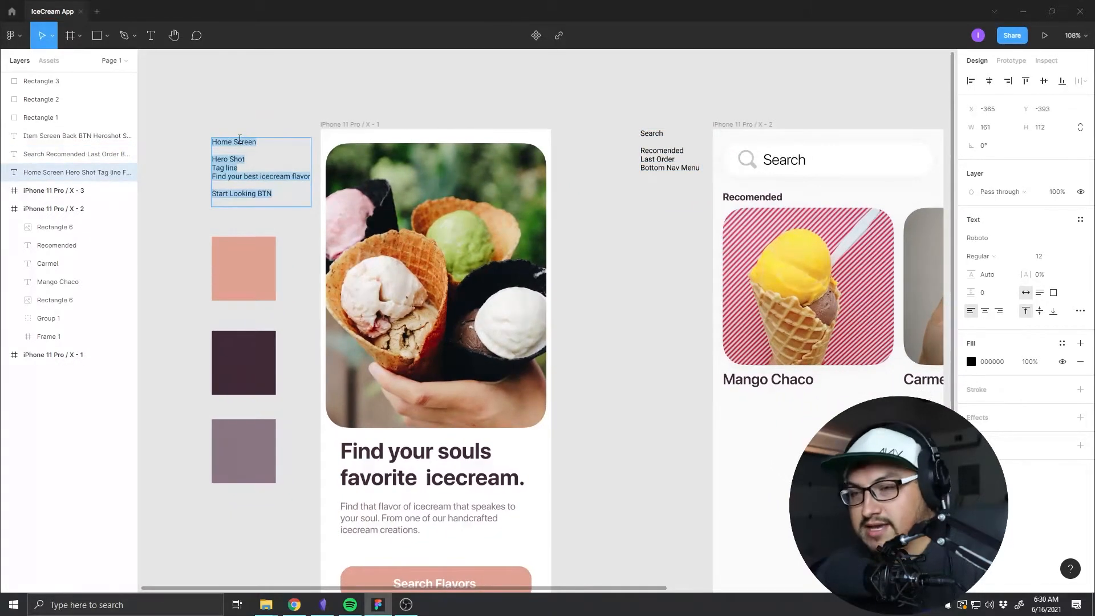
{"action": "double_click", "coordinate": [240, 141]}
{"action": "type", "text": "O"}
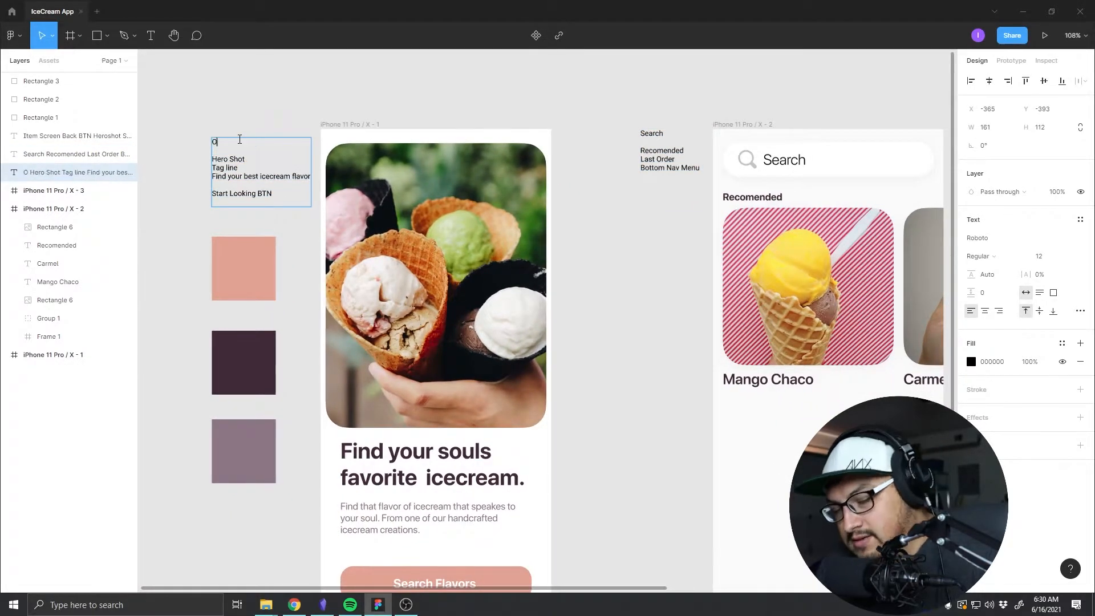
{"action": "type", "text": "nboarding"}
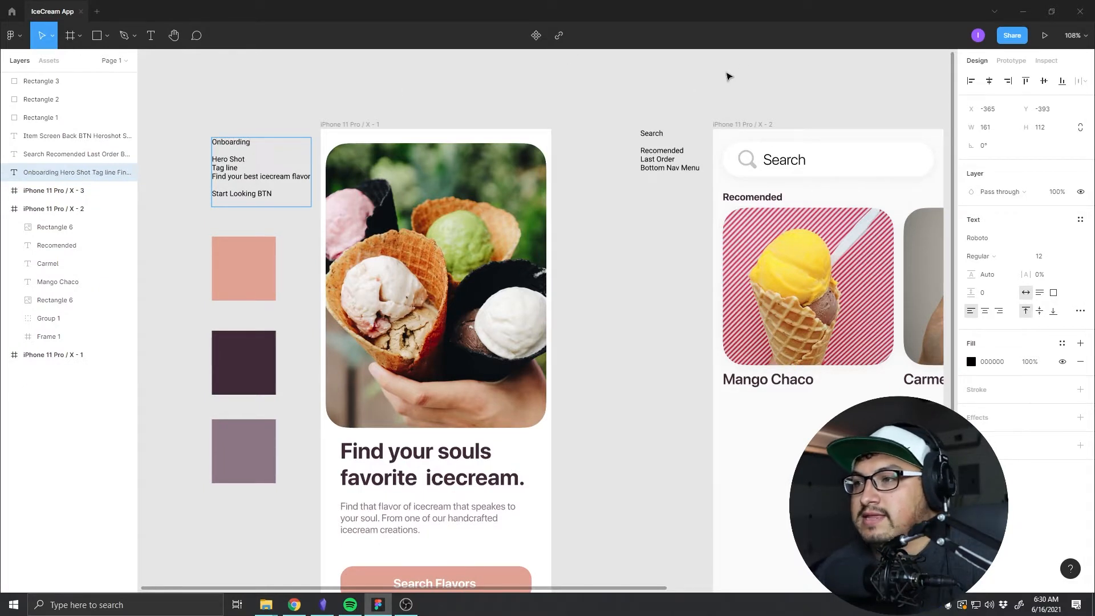
{"action": "key", "text": "Escape"}
Step: Replace the "Search" heading in the notes beside the second phone screen with "Home Screen"
{"action": "left_click", "coordinate": [654, 134]}
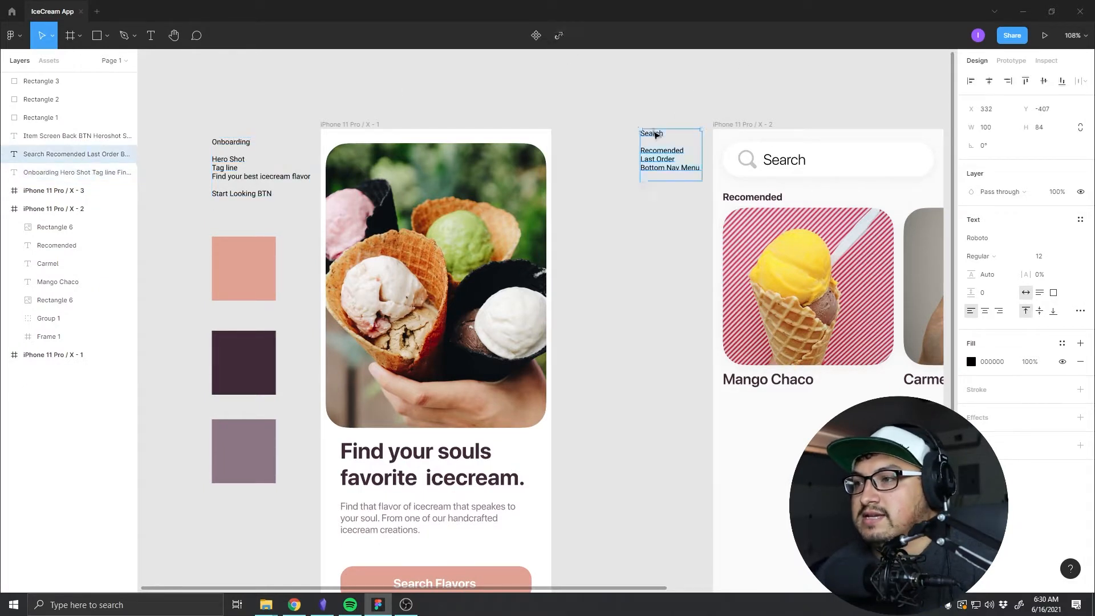
{"action": "double_click", "coordinate": [653, 130]}
{"action": "left_click", "coordinate": [653, 131]}
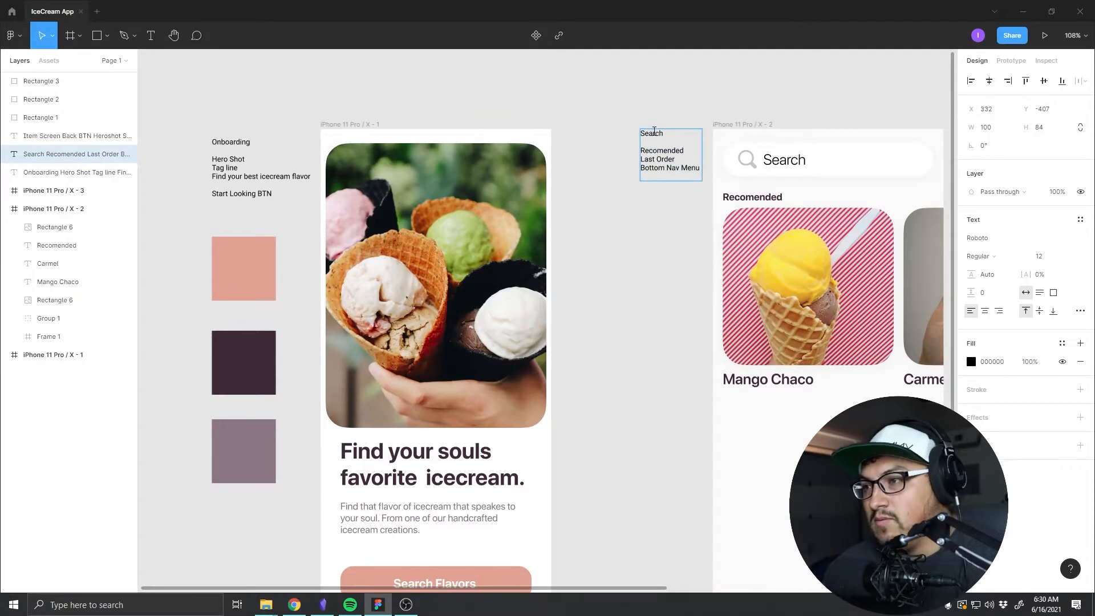
{"action": "type", "text": "ghom"}
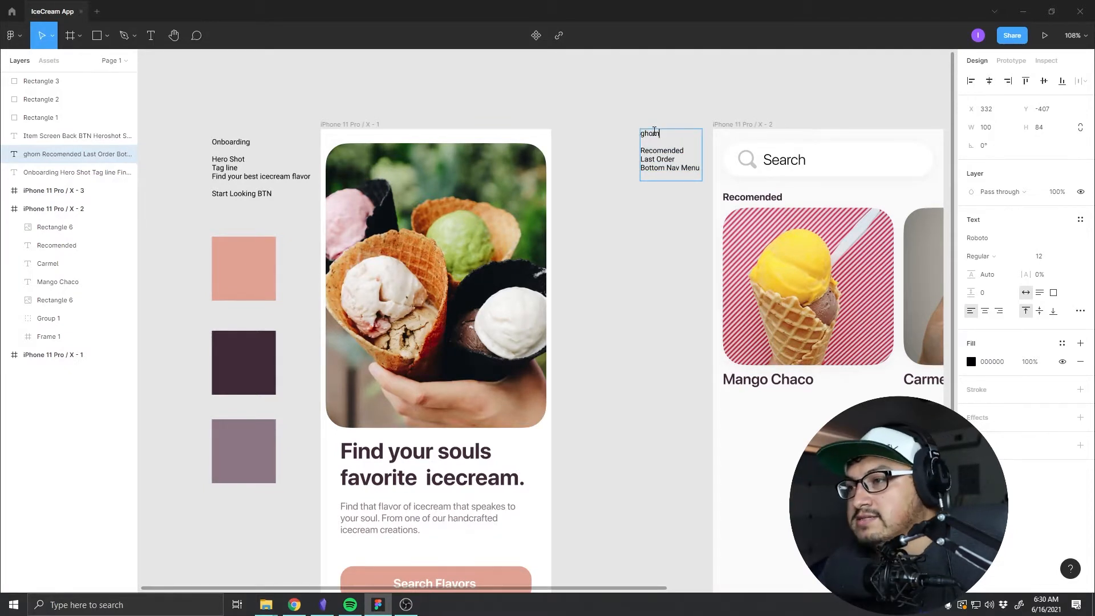
{"action": "key", "text": "BackSpace"}
{"action": "key", "text": "BackSpace"}
{"action": "key", "text": "BackSpace"}
{"action": "key", "text": "BackSpace"}
{"action": "type", "text": "Home "}
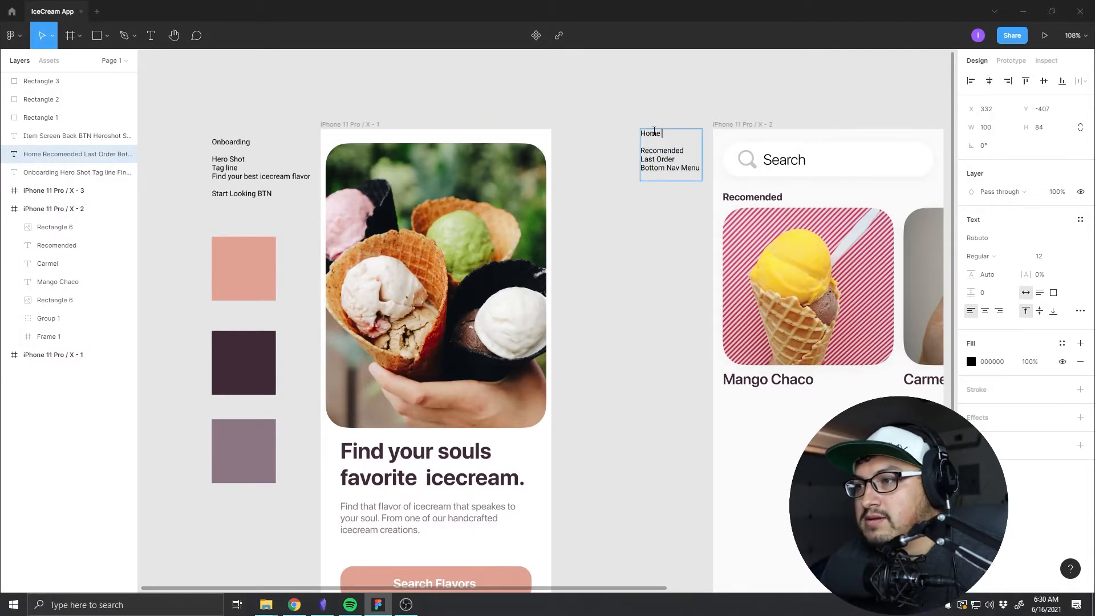
{"action": "type", "text": "Screen"}
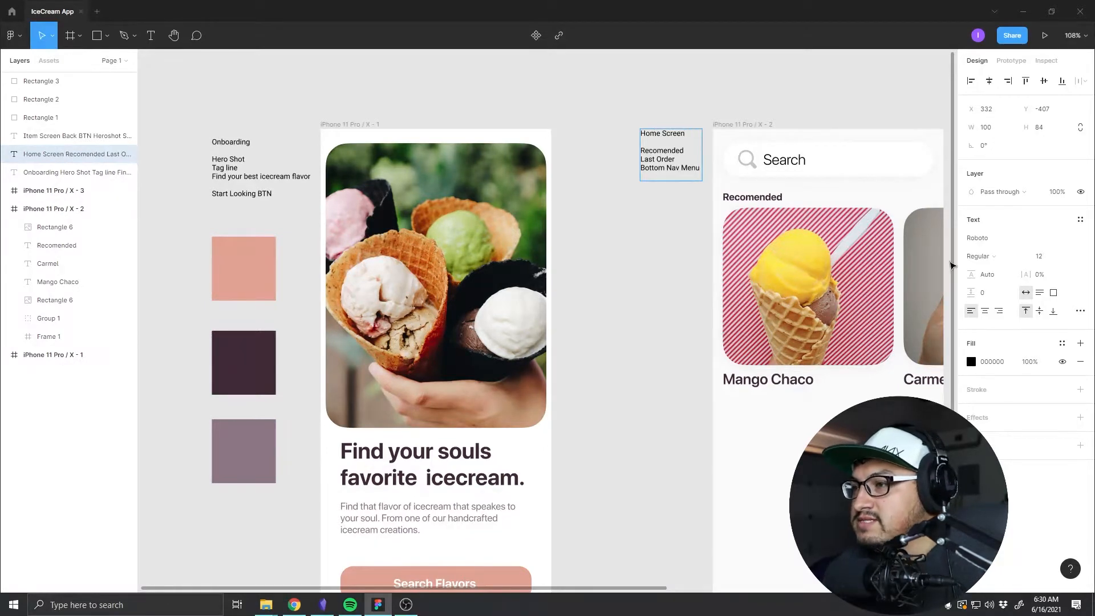
{"action": "left_click", "coordinate": [732, 307]}
{"action": "left_click_drag", "start_coordinate": [732, 308], "coordinate": [531, 285]}
{"action": "left_click_drag", "start_coordinate": [705, 360], "coordinate": [632, 290]}
{"action": "scroll", "coordinate": [638, 336], "scroll_direction": "down", "scroll_amount": 5}
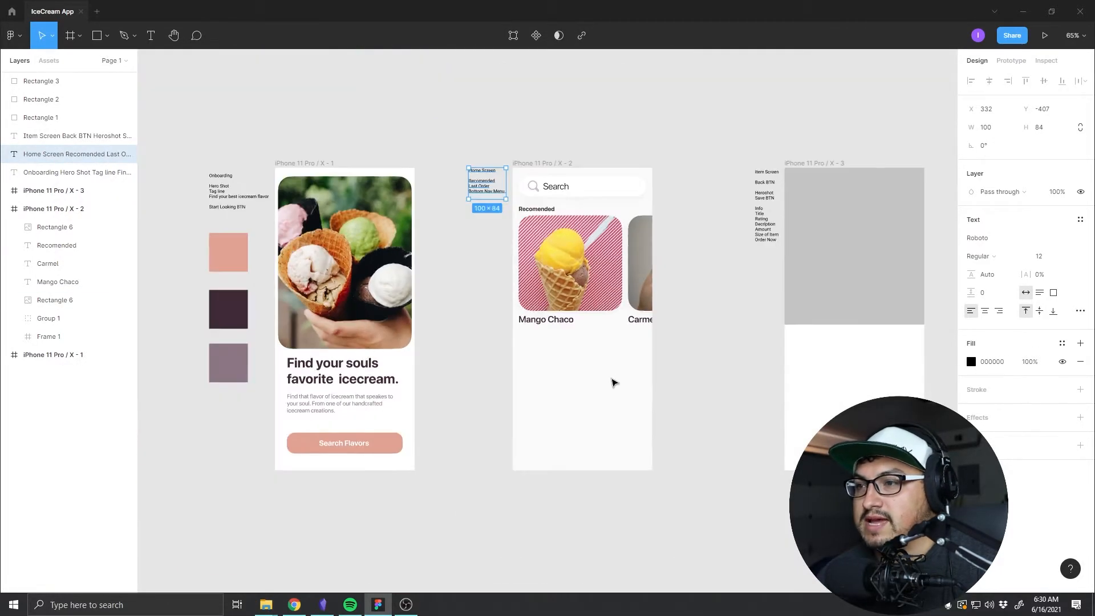
{"action": "scroll", "coordinate": [532, 289], "scroll_direction": "up", "scroll_amount": 5}
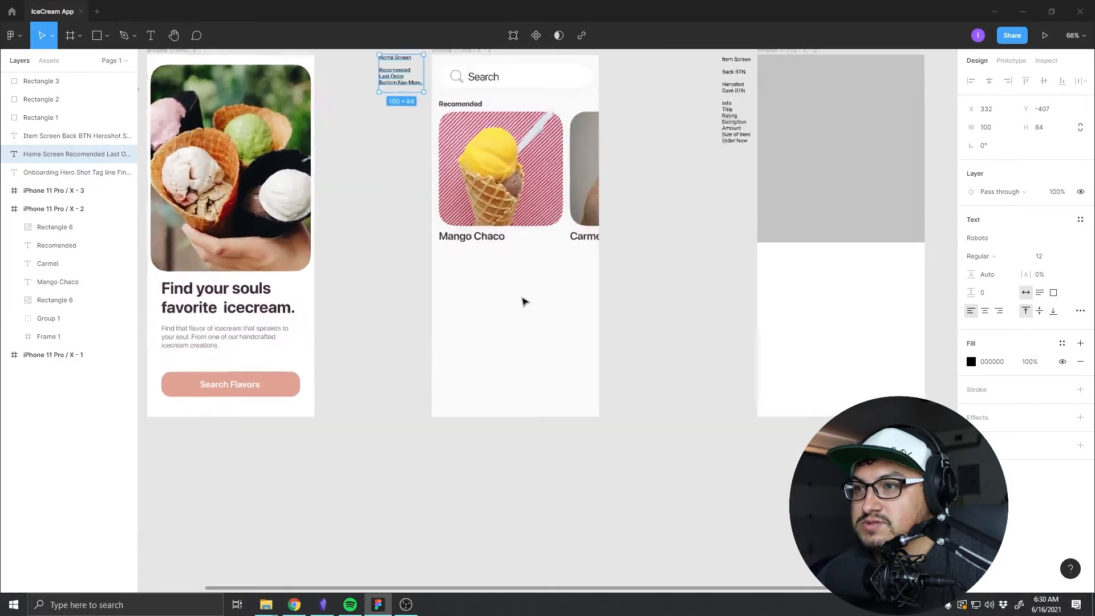
{"action": "left_click_drag", "start_coordinate": [520, 225], "coordinate": [587, 420]}
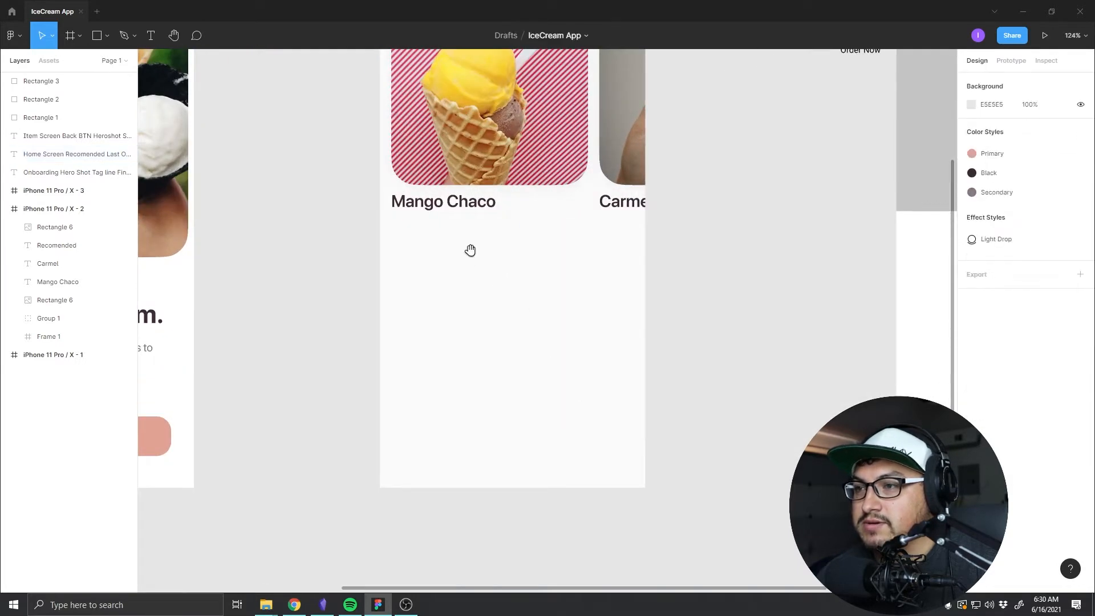
{"action": "left_click_drag", "start_coordinate": [472, 249], "coordinate": [484, 386]}
{"action": "scroll", "coordinate": [449, 410], "scroll_direction": "up", "scroll_amount": 3}
Step: Switch to Chrome and examine the Cake App reference shot, from its search area down to the Last Order section and bottom navigation
{"action": "key", "text": "alt+Tab"}
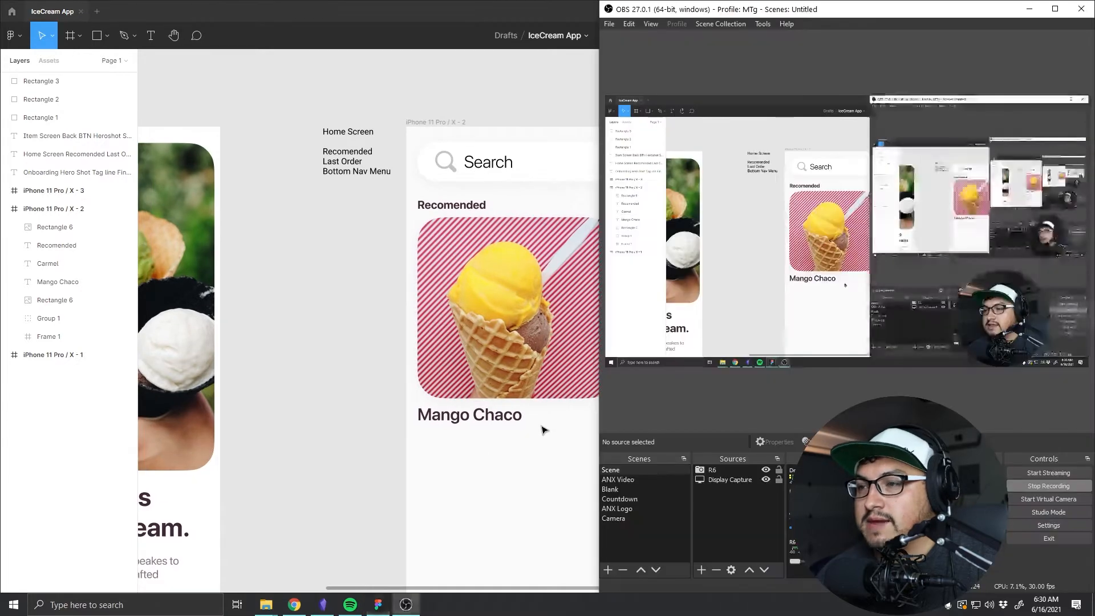
{"action": "key", "text": "alt+Tab"}
{"action": "key", "text": "Tab"}
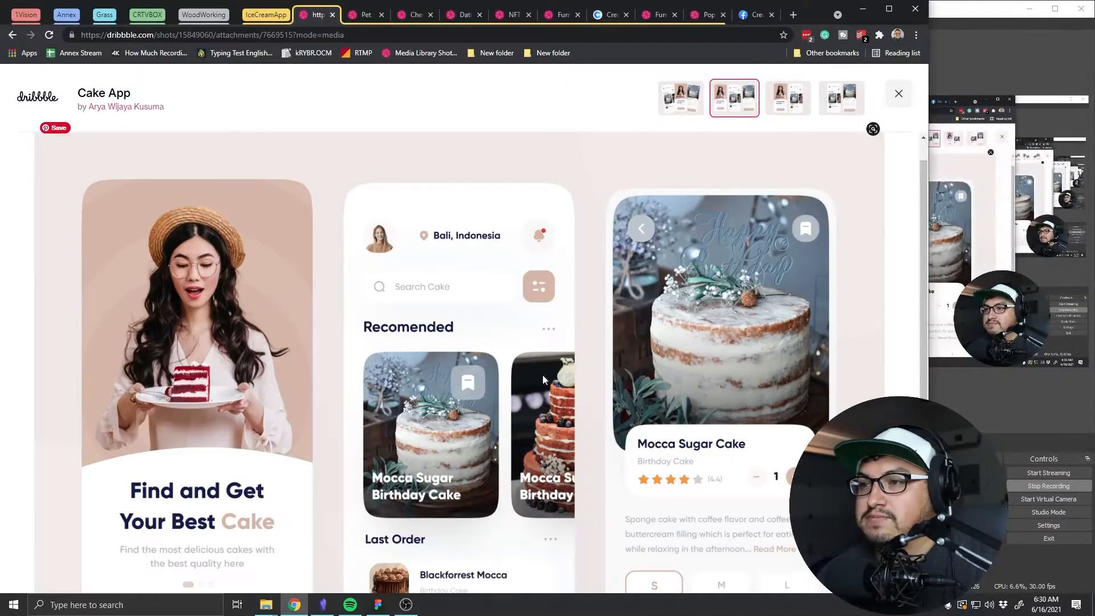
{"action": "scroll", "coordinate": [401, 335], "scroll_direction": "down", "scroll_amount": 3}
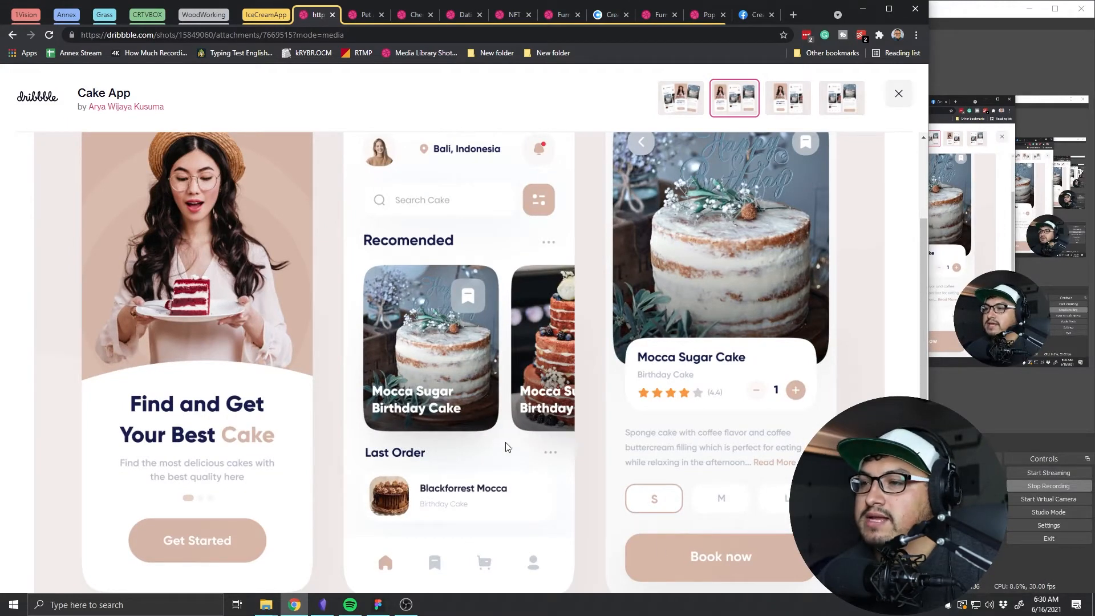
{"action": "scroll", "coordinate": [576, 422], "scroll_direction": "down", "scroll_amount": 2}
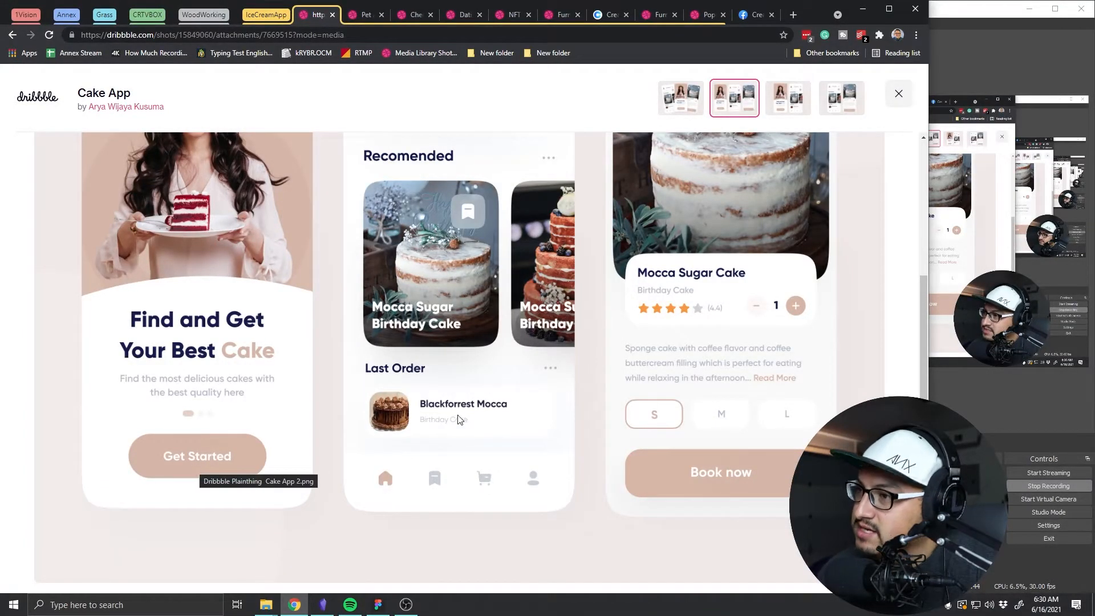
{"action": "scroll", "coordinate": [451, 423], "scroll_direction": "up", "scroll_amount": 4}
{"action": "scroll", "coordinate": [451, 422], "scroll_direction": "down", "scroll_amount": 2}
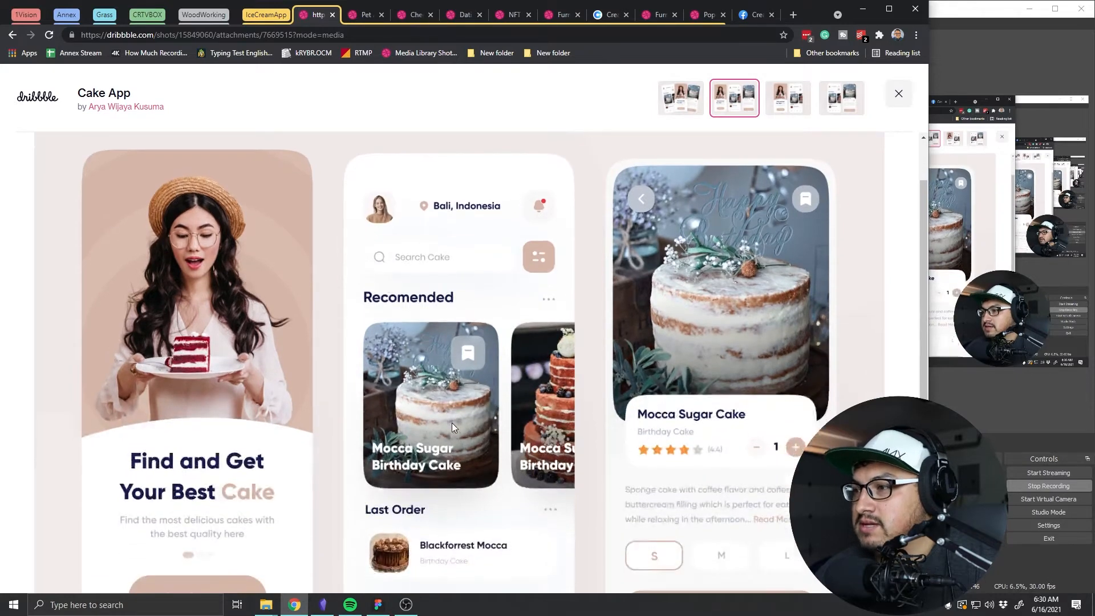
Step: Compare the Pet Adoption App, Cheetos Snacks Product App, Cake App and NFT App Concept reference shots on Dribbble
{"action": "left_click", "coordinate": [365, 14]}
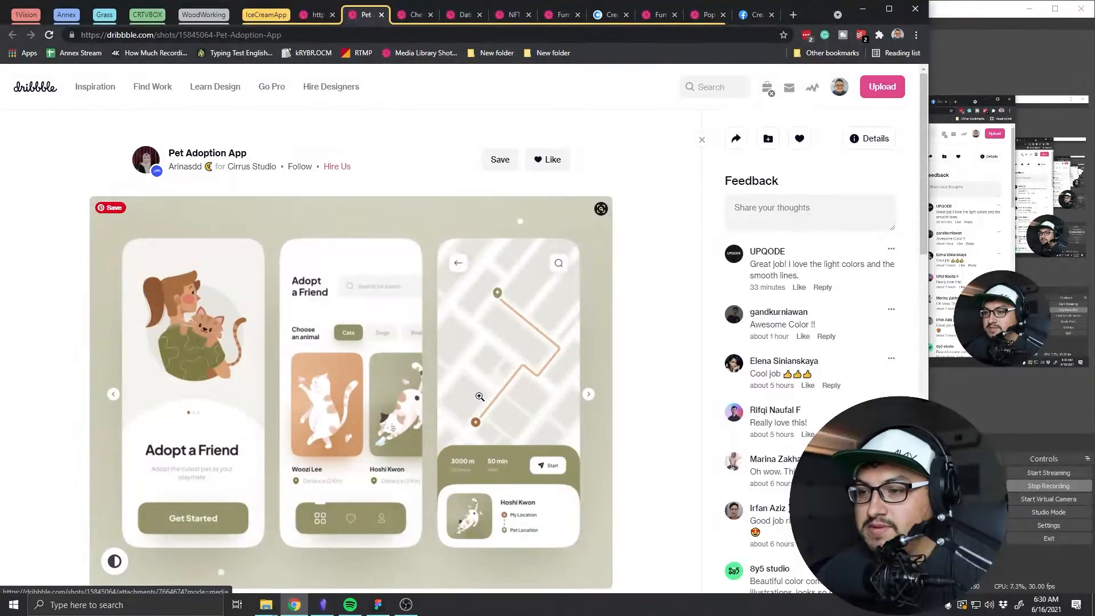
{"action": "left_click", "coordinate": [414, 14]}
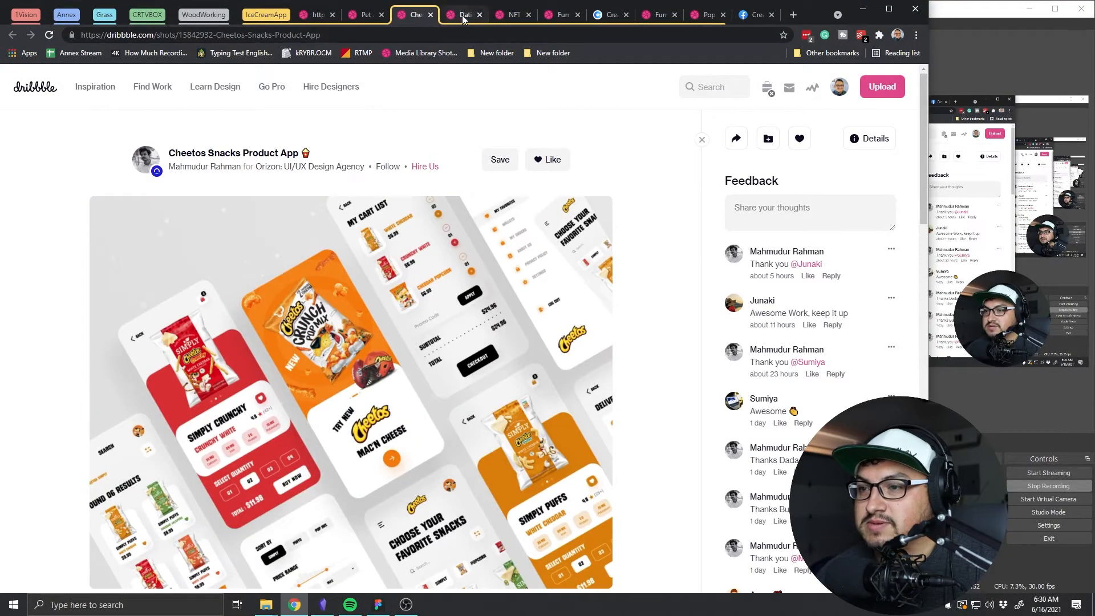
{"action": "left_click", "coordinate": [463, 17]}
{"action": "left_click", "coordinate": [513, 15]}
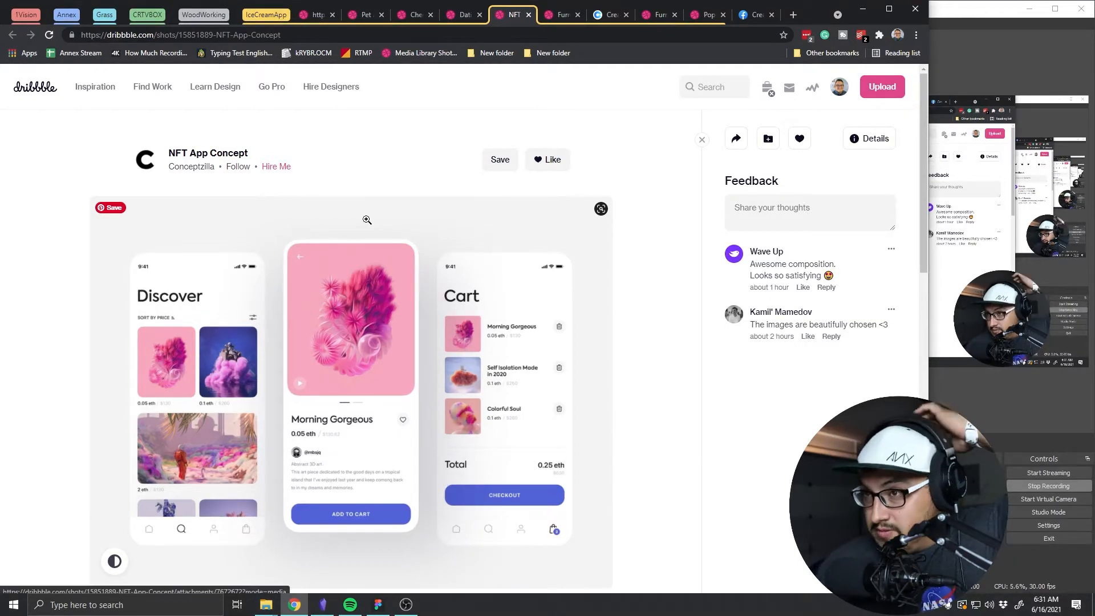
{"action": "left_click", "coordinate": [359, 17]}
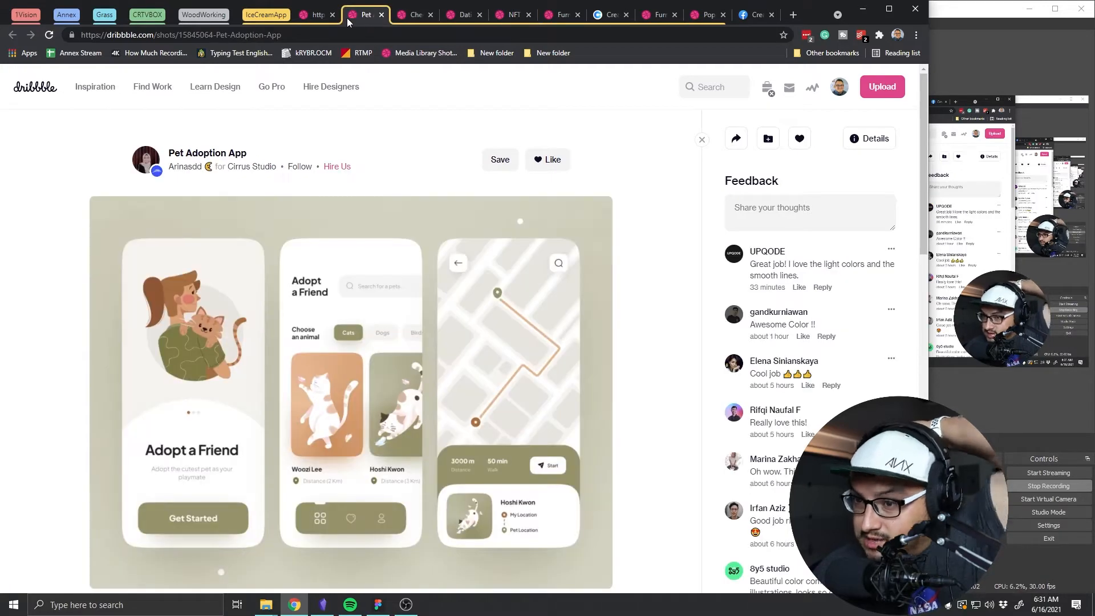
{"action": "left_click", "coordinate": [315, 16]}
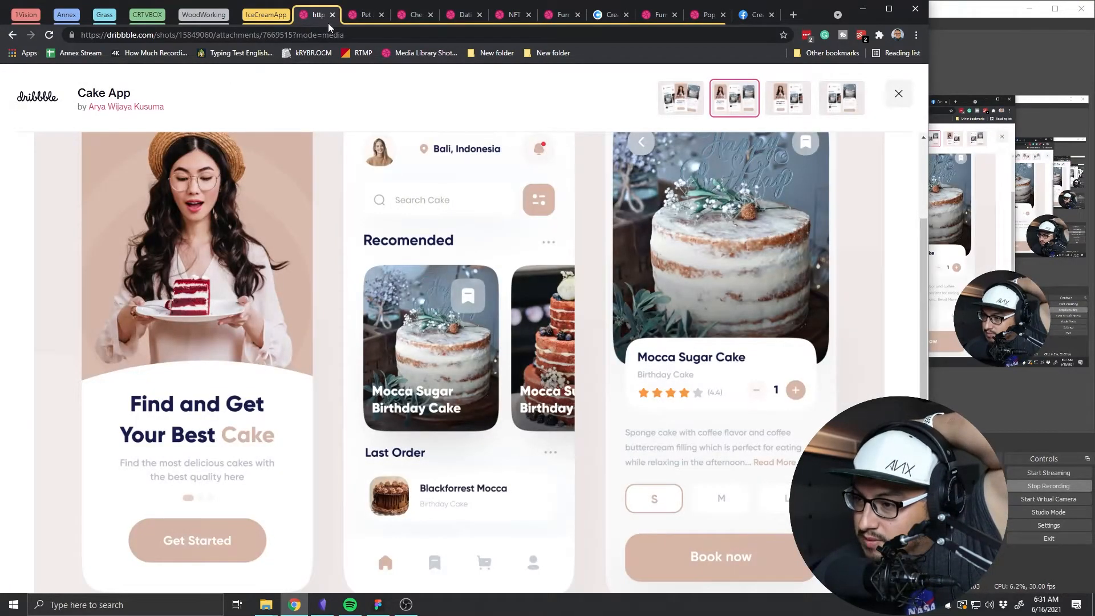
{"action": "left_click", "coordinate": [512, 15]}
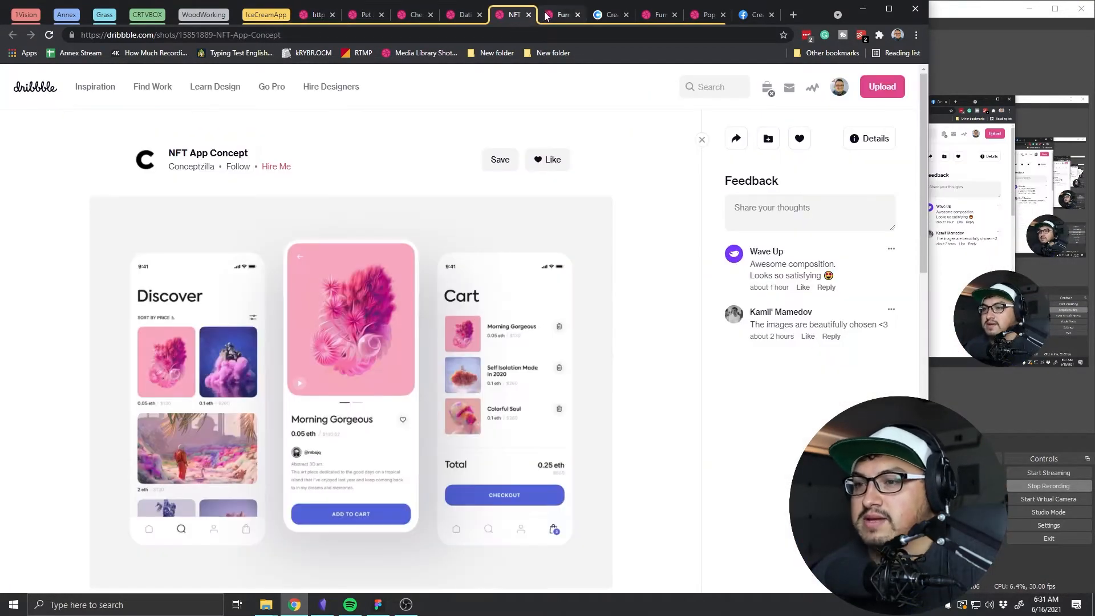
{"action": "key", "text": "ctrl+minus"}
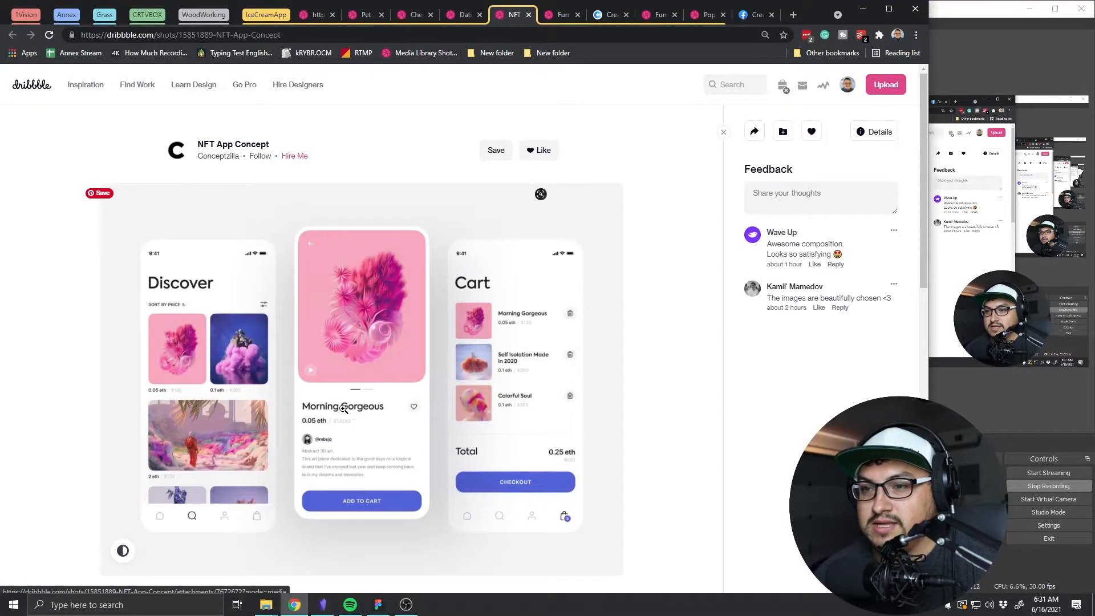
Step: Switch back to Figma and examine the Recomended cards, their flavor titles and the empty area below them on the second phone screen
{"action": "key", "text": "alt+Tab"}
{"action": "key", "text": "alt+Tab"}
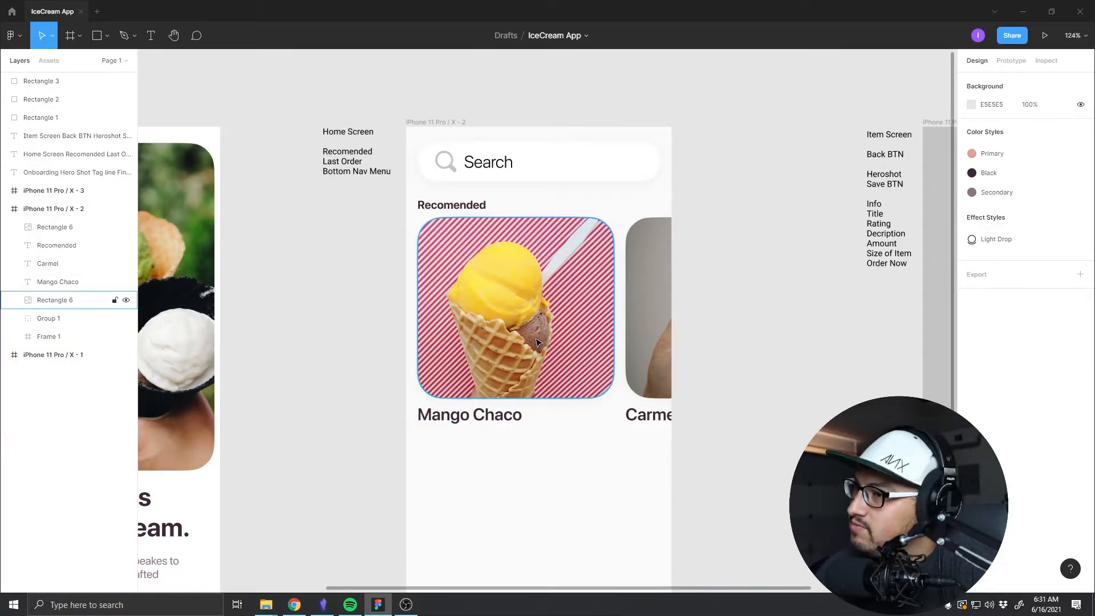
{"action": "left_click_drag", "start_coordinate": [691, 442], "coordinate": [688, 356]}
{"action": "scroll", "coordinate": [532, 341], "scroll_direction": "up", "scroll_amount": 2}
{"action": "scroll", "coordinate": [531, 341], "scroll_direction": "down", "scroll_amount": 3}
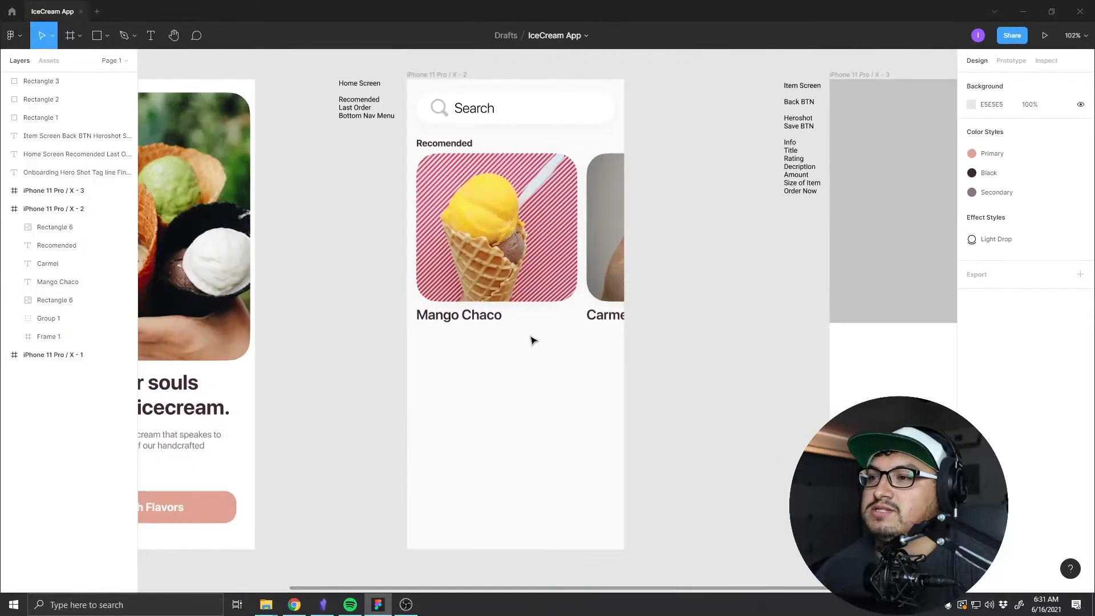
{"action": "left_click", "coordinate": [490, 315]}
{"action": "left_click", "coordinate": [602, 316]}
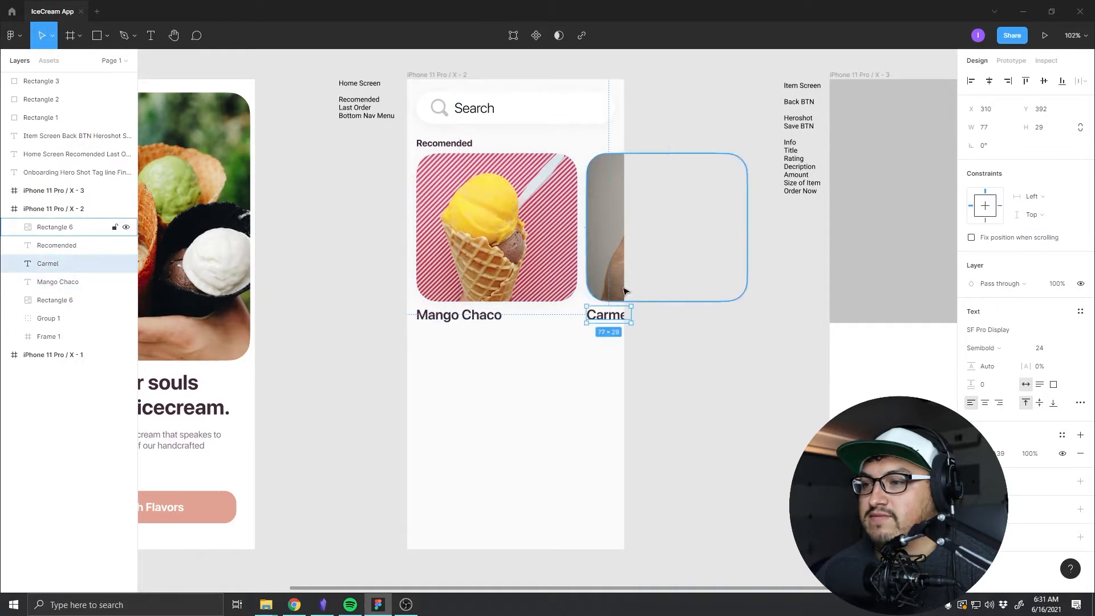
{"action": "left_click", "coordinate": [623, 288]}
{"action": "left_click", "coordinate": [390, 425]}
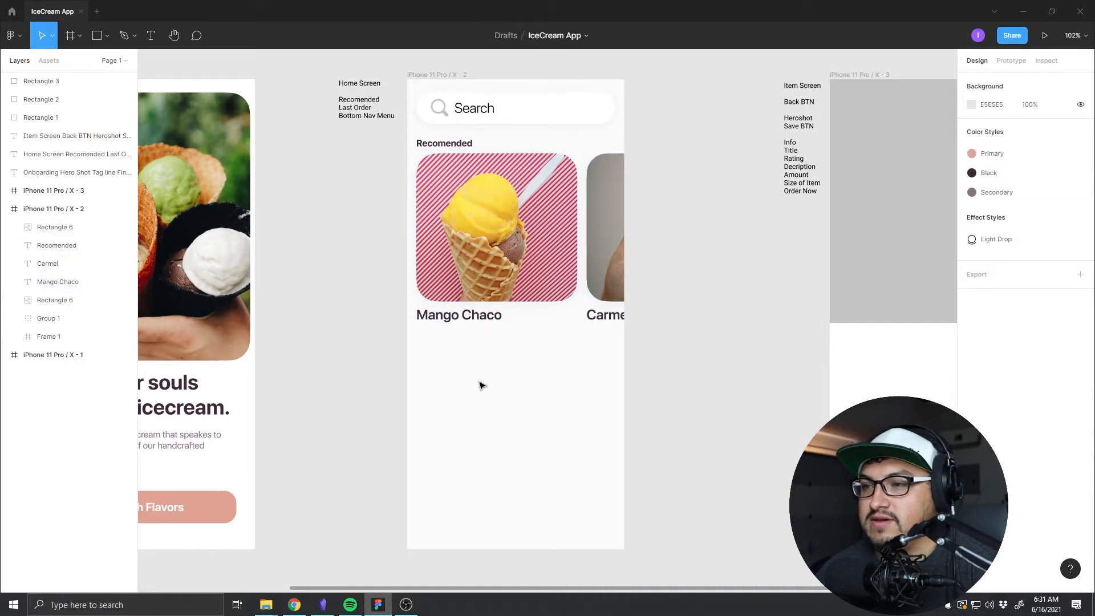
{"action": "key", "text": "alt+Tab"}
{"action": "key", "text": "alt+Tab"}
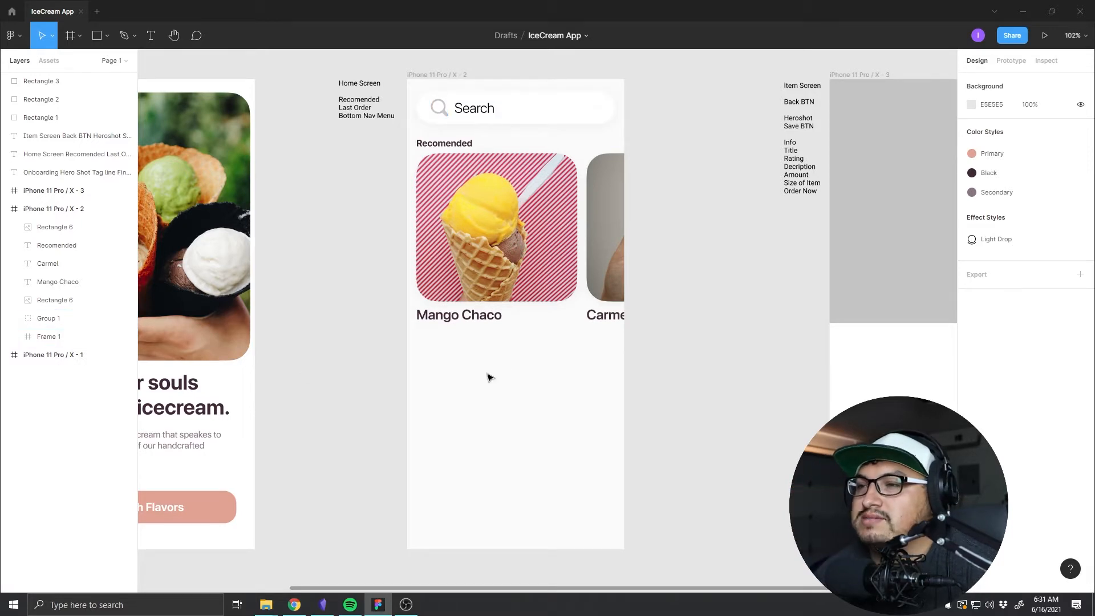
Step: Duplicate the Mango Chaco title straight down to Y 505, in the empty area of the second phone screen
{"action": "key", "text": "space"}
{"action": "left_click_drag", "start_coordinate": [631, 369], "coordinate": [492, 362]}
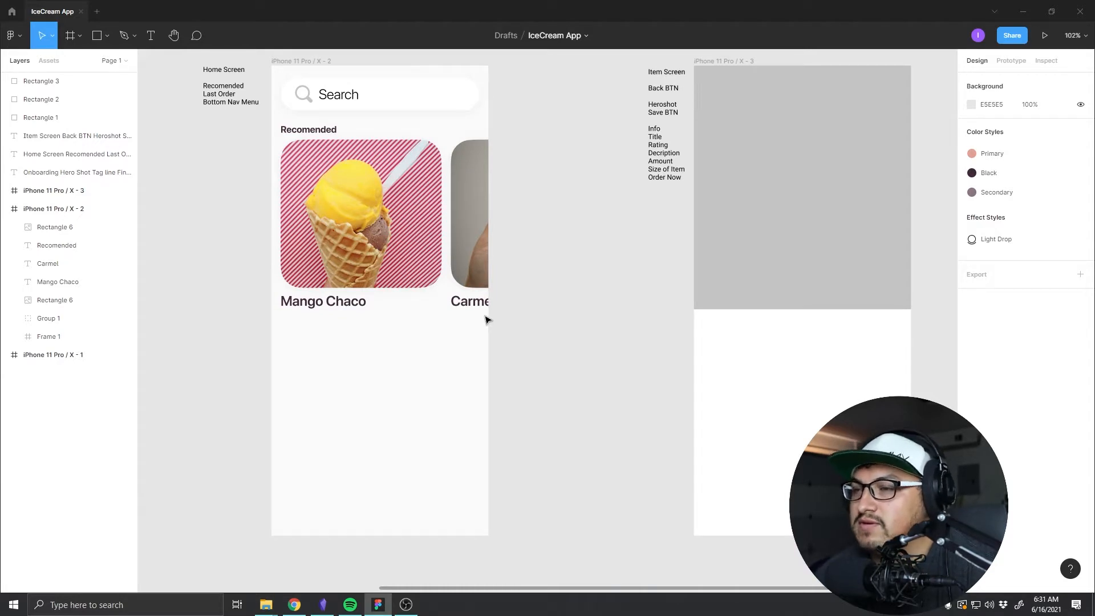
{"action": "key", "text": "space"}
{"action": "left_click_drag", "start_coordinate": [400, 350], "coordinate": [549, 310]}
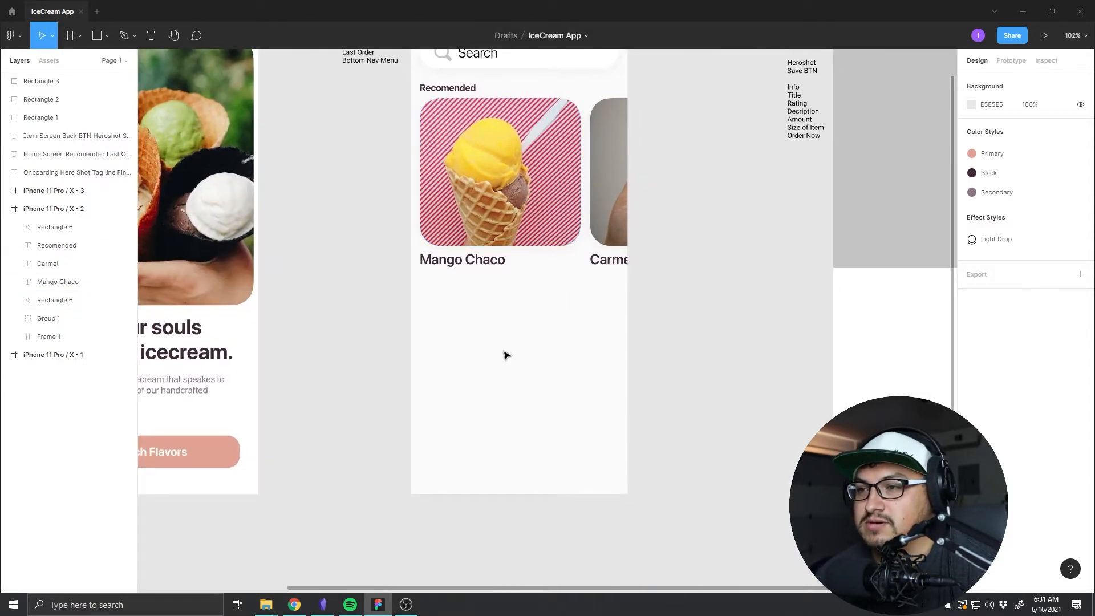
{"action": "left_click", "coordinate": [434, 265]}
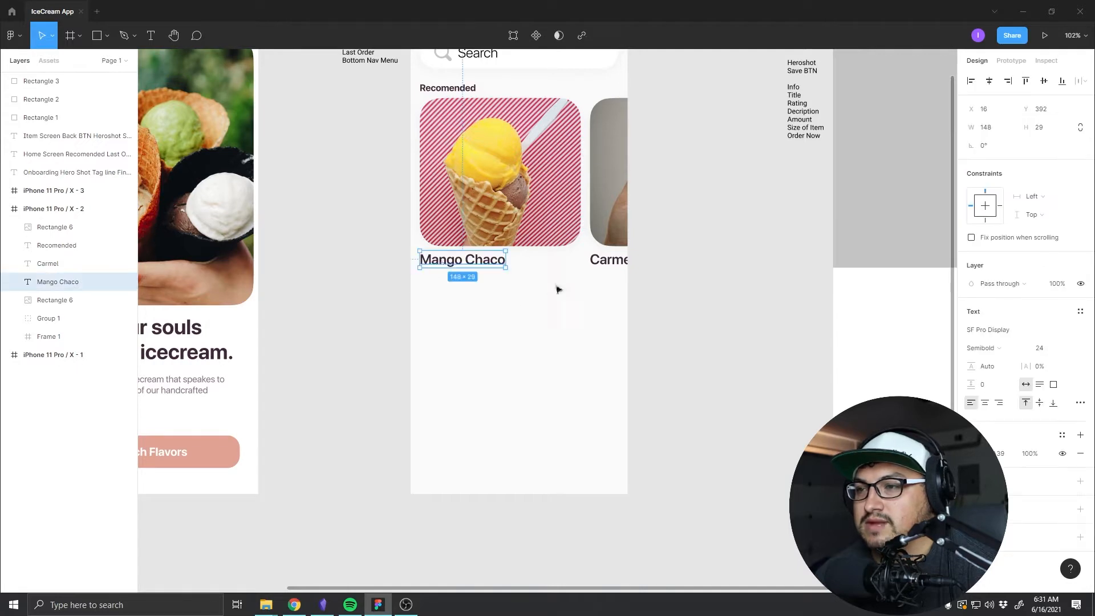
{"action": "left_click_drag", "start_coordinate": [484, 262], "coordinate": [492, 332]}
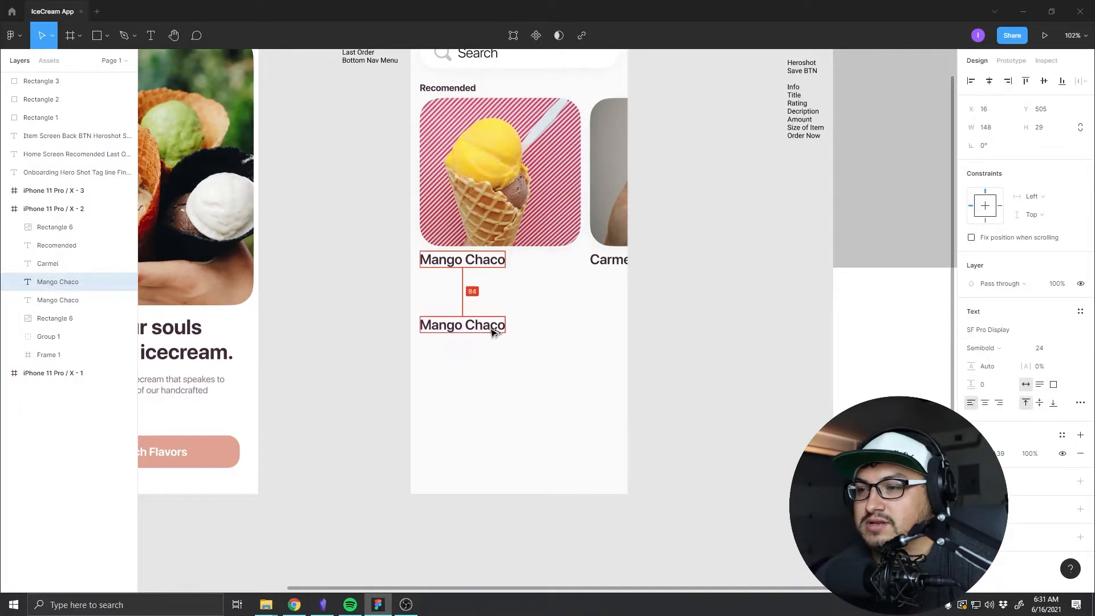
{"action": "left_click", "coordinate": [553, 331]}
{"action": "key", "text": "space"}
{"action": "left_click_drag", "start_coordinate": [316, 347], "coordinate": [347, 403]}
Step: Switch to Chrome and compare the NFT App Concept and Dating App Prototype Exploration reference shots
{"action": "key", "text": "alt+Tab"}
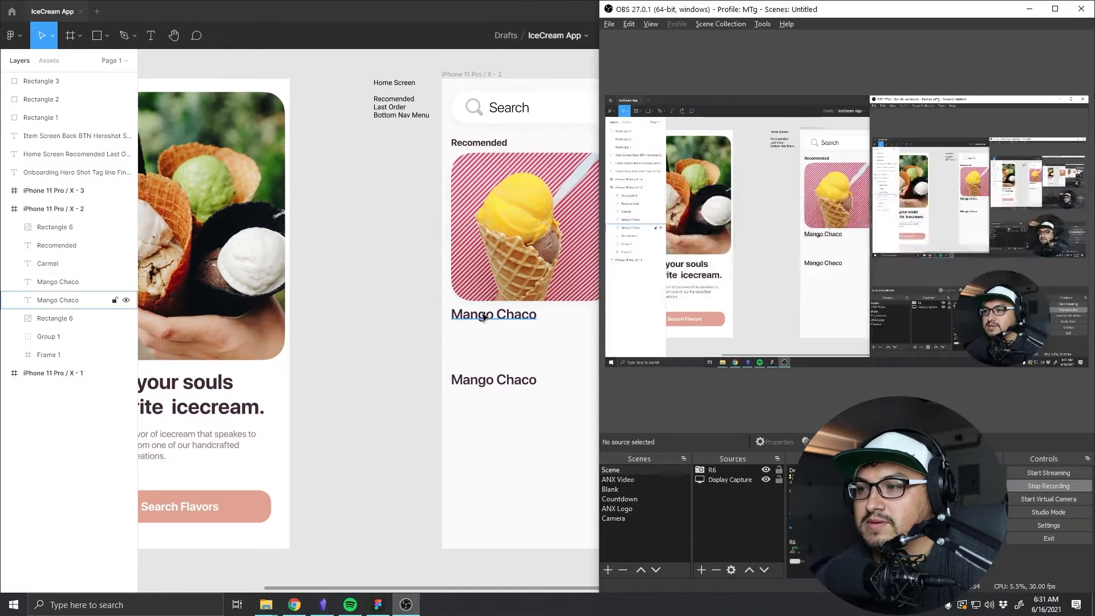
{"action": "key", "text": "alt+Tab"}
{"action": "key", "text": "Tab"}
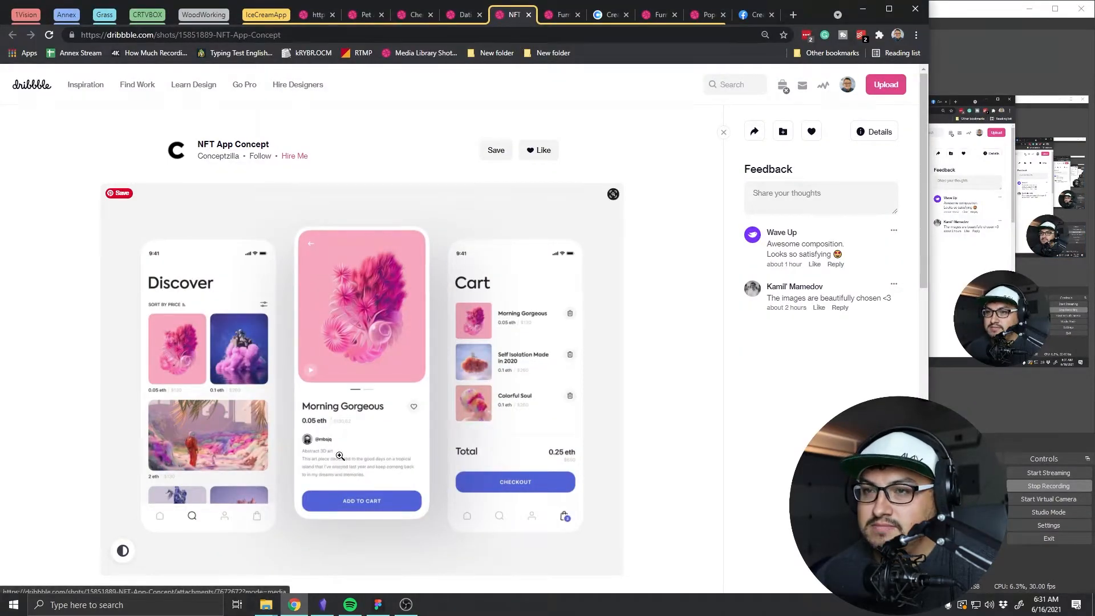
{"action": "left_click", "coordinate": [463, 15]}
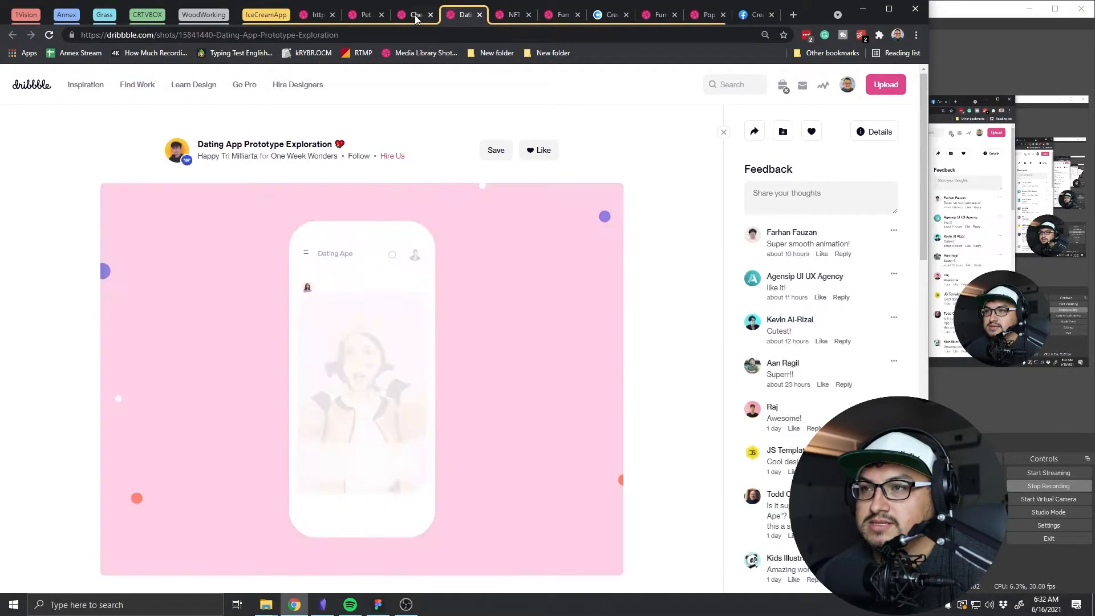
Step: Examine the Cake App home screen from its profile and location header down to the bottom navigation, including the shot's other layout images
{"action": "left_click", "coordinate": [317, 16]}
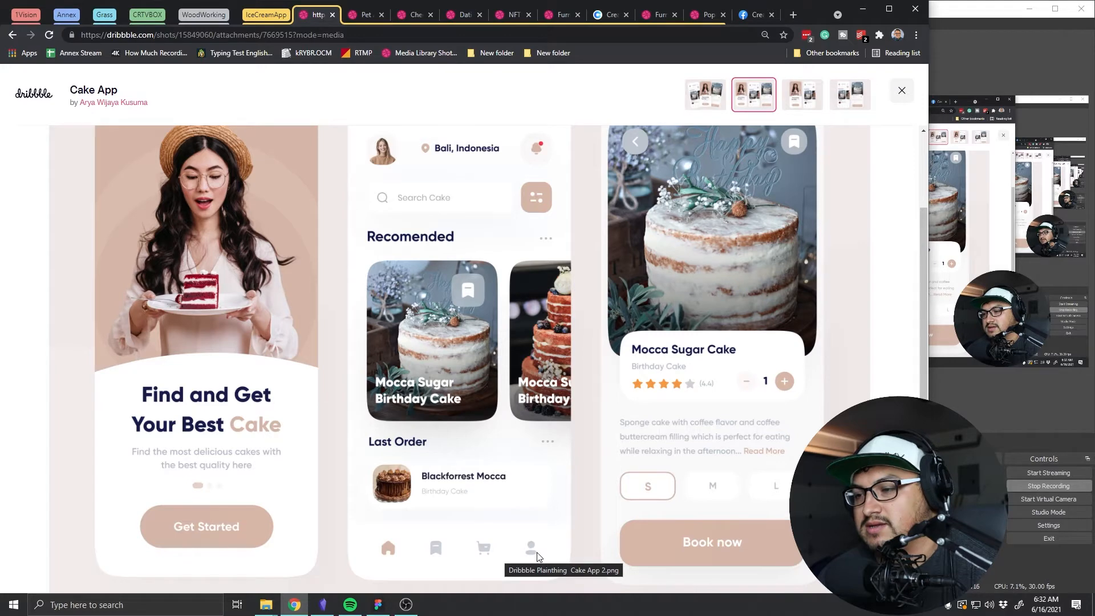
{"action": "scroll", "coordinate": [533, 535], "scroll_direction": "down", "scroll_amount": 1}
{"action": "scroll", "coordinate": [533, 534], "scroll_direction": "up", "scroll_amount": 3}
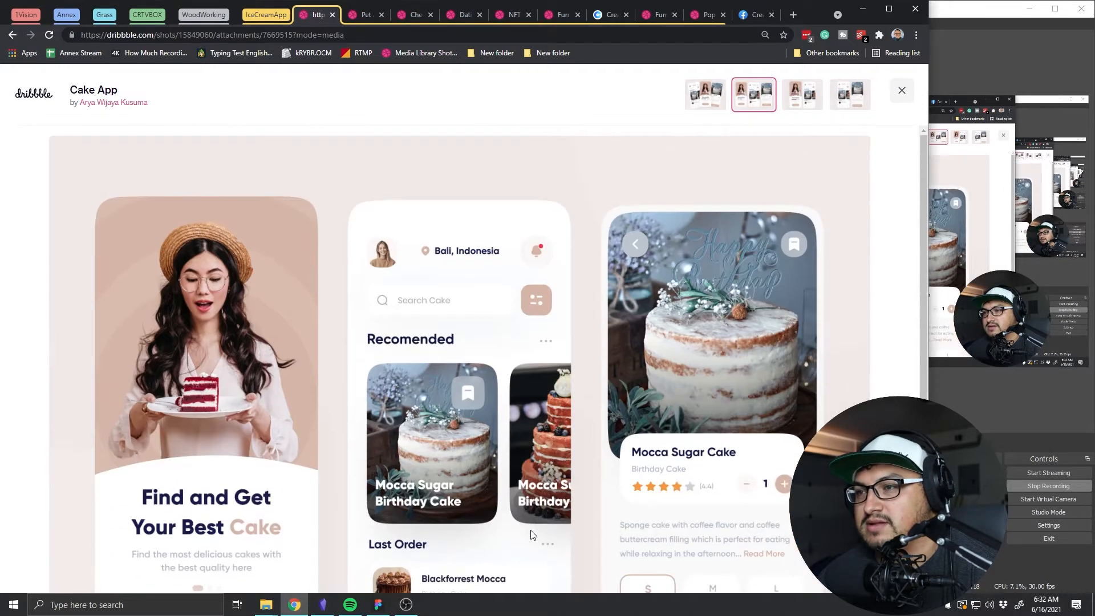
{"action": "scroll", "coordinate": [533, 534], "scroll_direction": "down", "scroll_amount": 1}
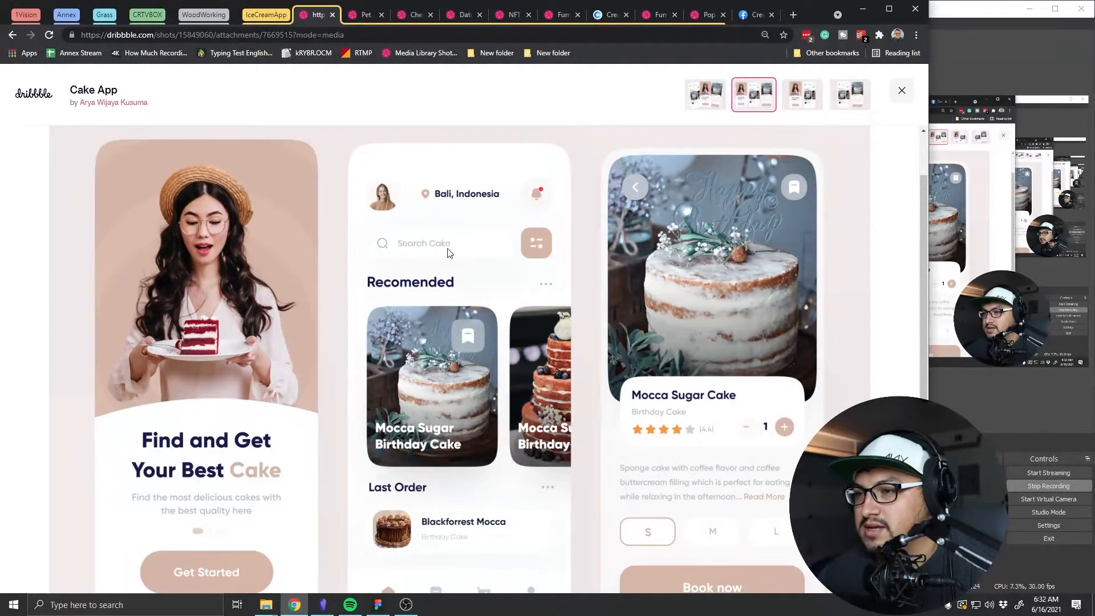
{"action": "scroll", "coordinate": [450, 262], "scroll_direction": "down", "scroll_amount": 1}
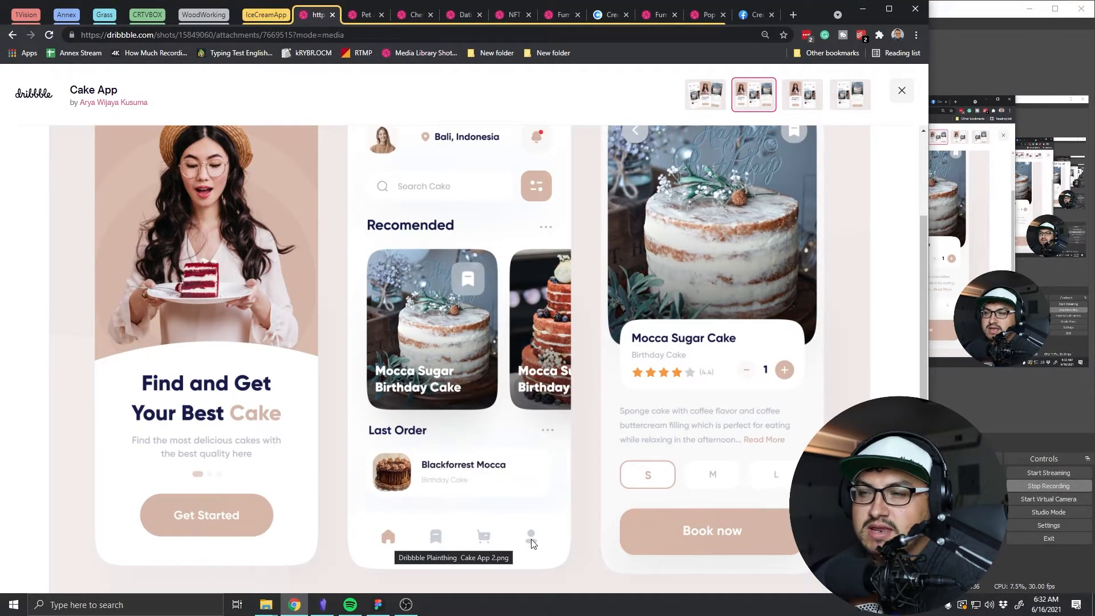
{"action": "scroll", "coordinate": [531, 541], "scroll_direction": "up", "scroll_amount": 2}
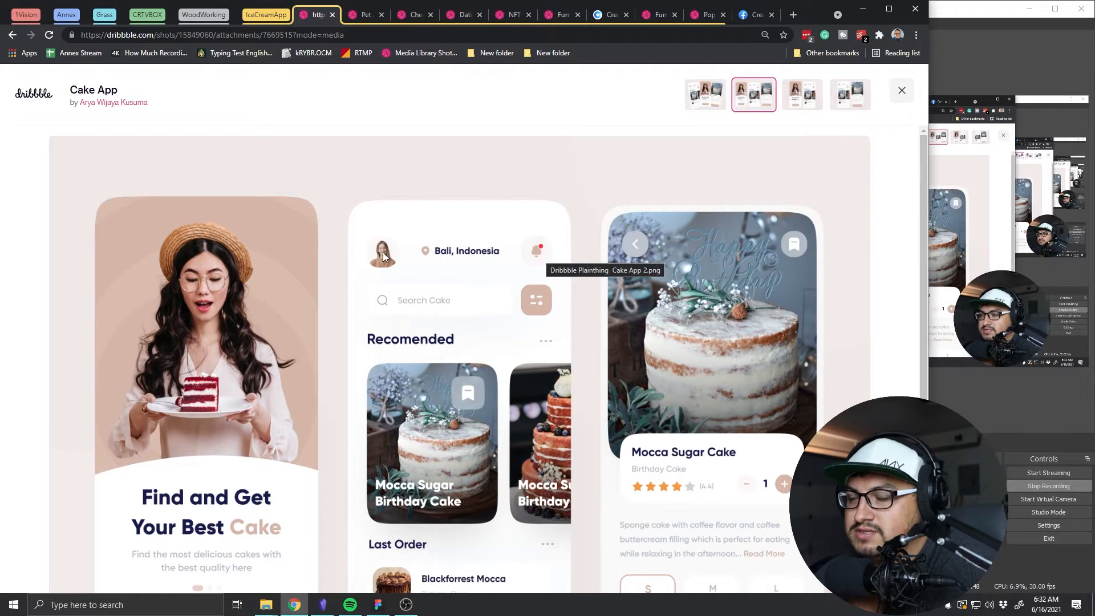
{"action": "scroll", "coordinate": [385, 259], "scroll_direction": "down", "scroll_amount": 3}
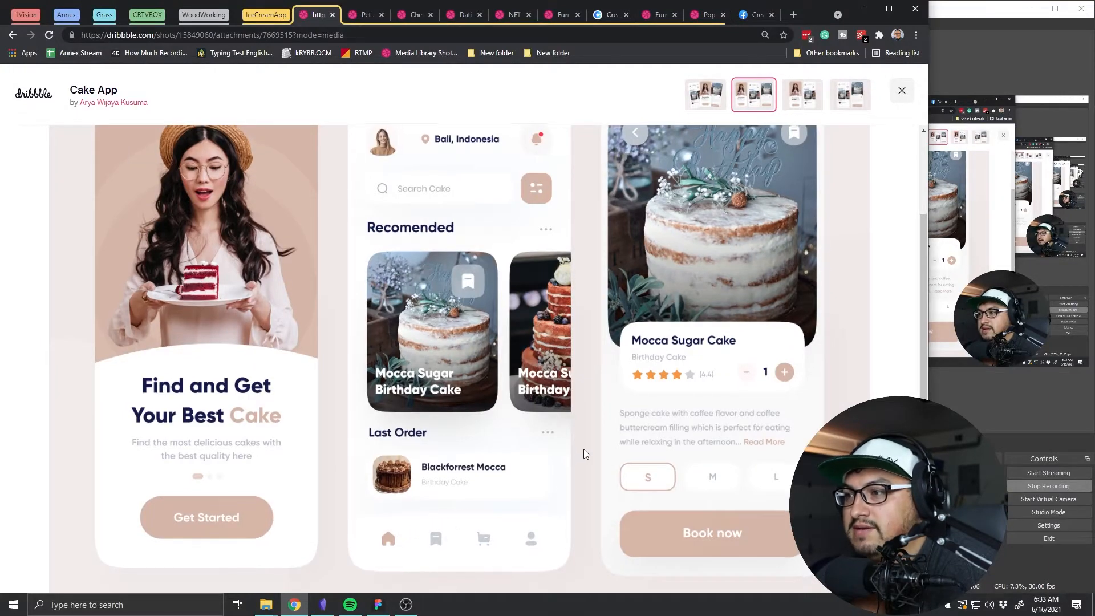
{"action": "scroll", "coordinate": [584, 449], "scroll_direction": "down", "scroll_amount": 1}
{"action": "scroll", "coordinate": [583, 460], "scroll_direction": "up", "scroll_amount": 2}
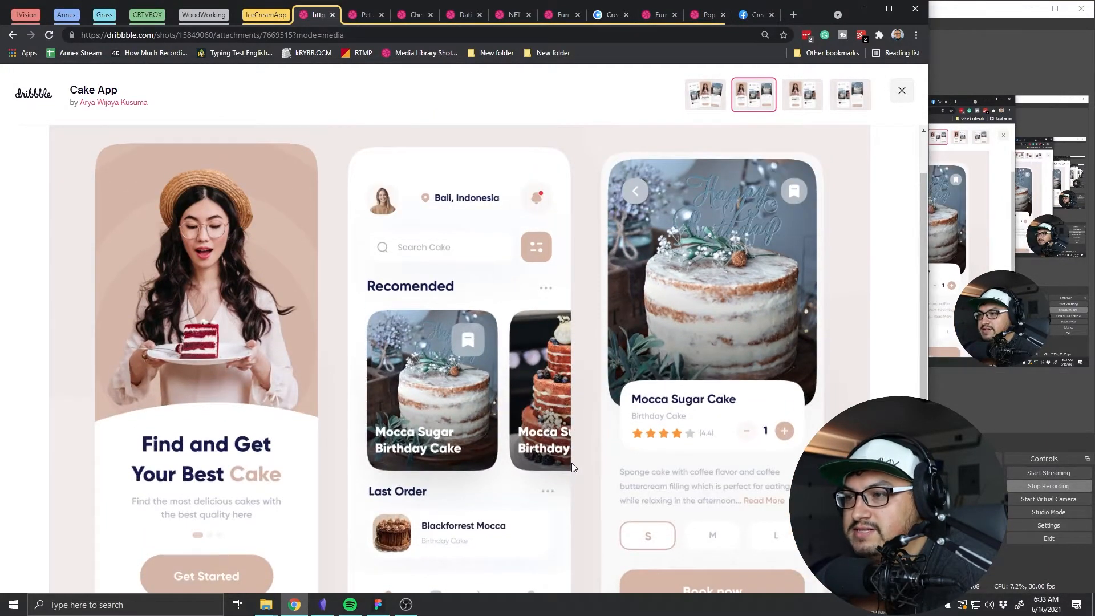
{"action": "scroll", "coordinate": [571, 460], "scroll_direction": "down", "scroll_amount": 1}
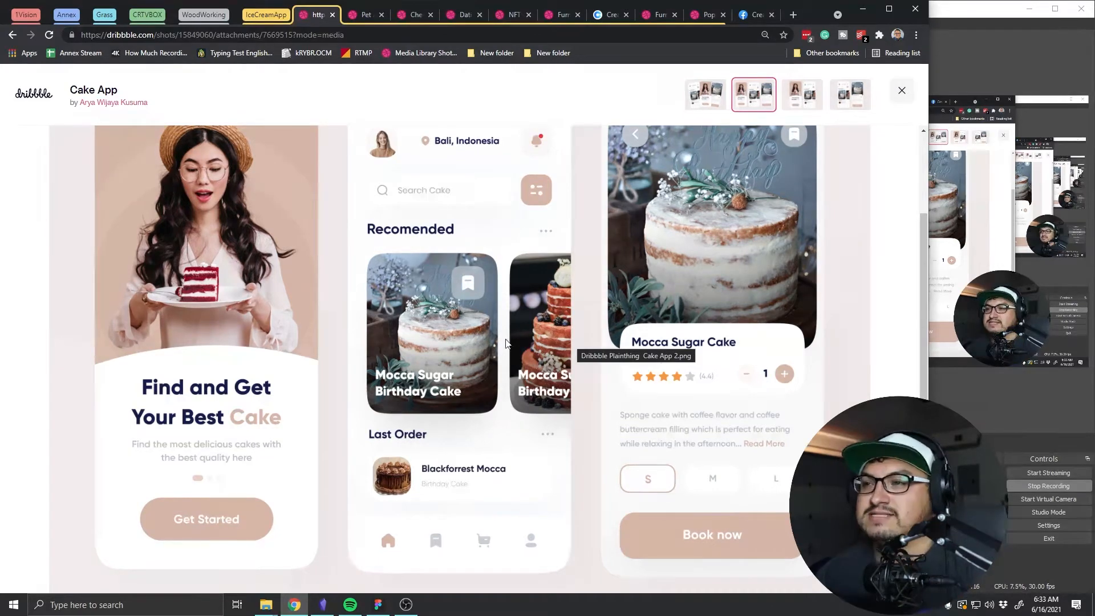
{"action": "left_click", "coordinate": [793, 108]}
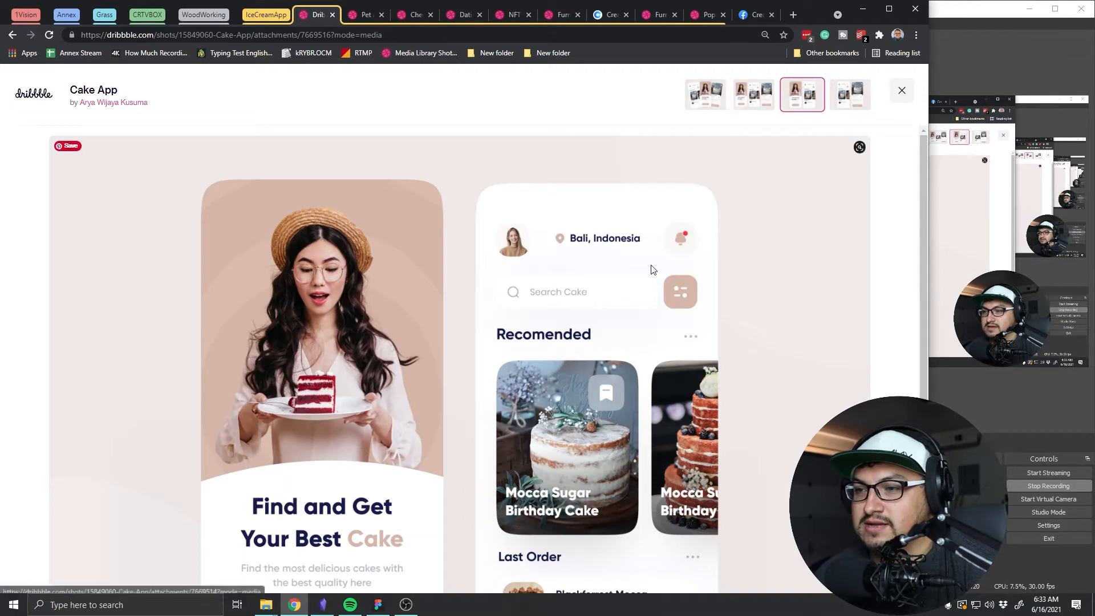
{"action": "left_click", "coordinate": [705, 111]}
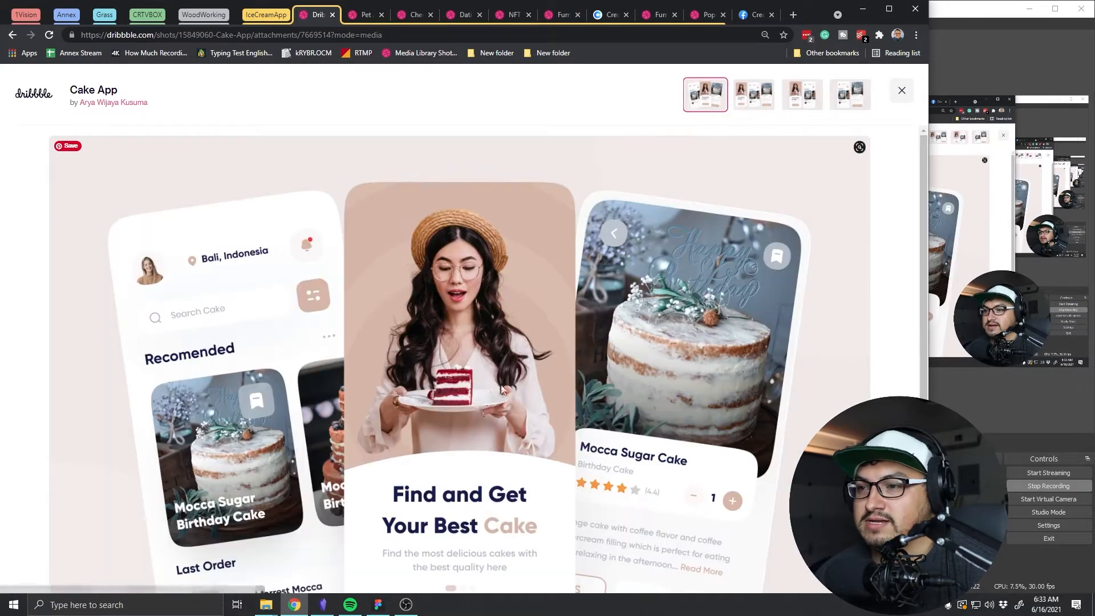
Step: Switch back to Figma and examine the search bar, the Recomended cards and the flavor titles on the second phone screen
{"action": "key", "text": "alt+Tab"}
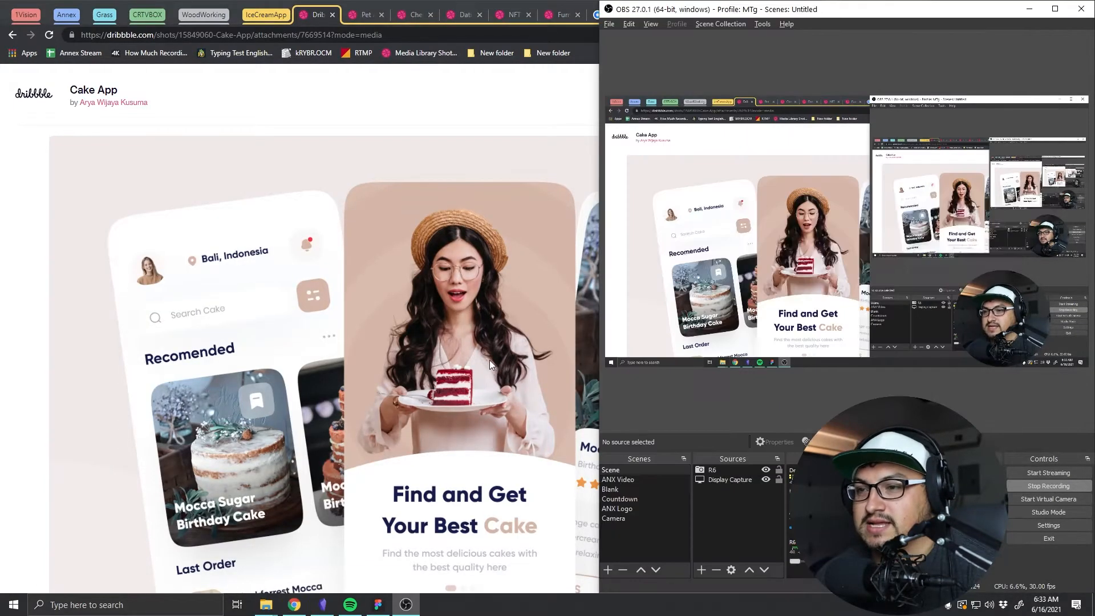
{"action": "key", "text": "alt+Tab"}
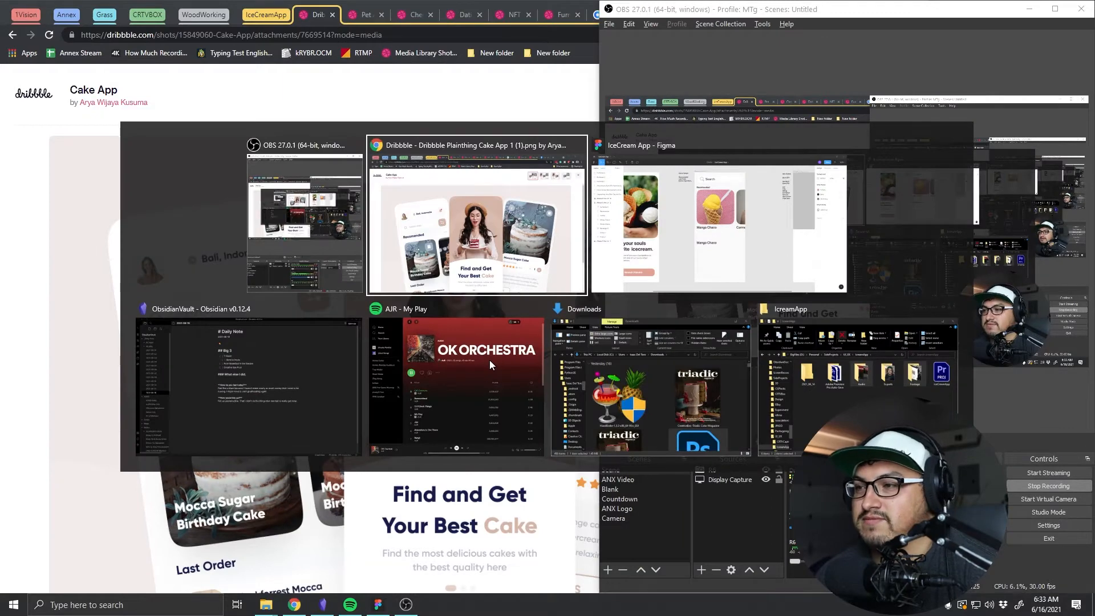
{"action": "left_click", "coordinate": [761, 282]}
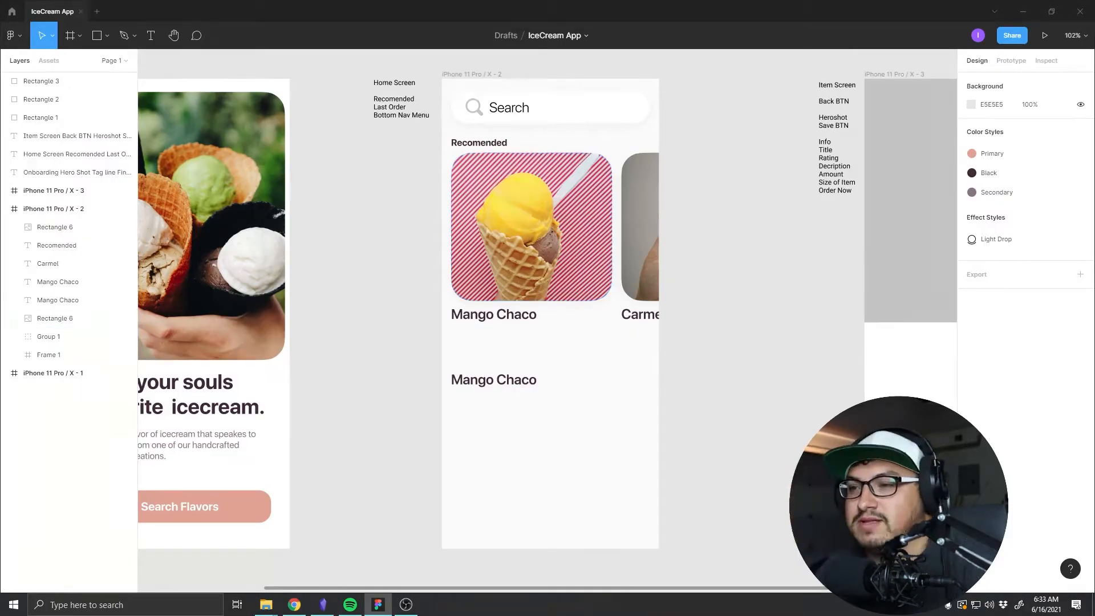
{"action": "left_click_drag", "start_coordinate": [381, 395], "coordinate": [463, 394]}
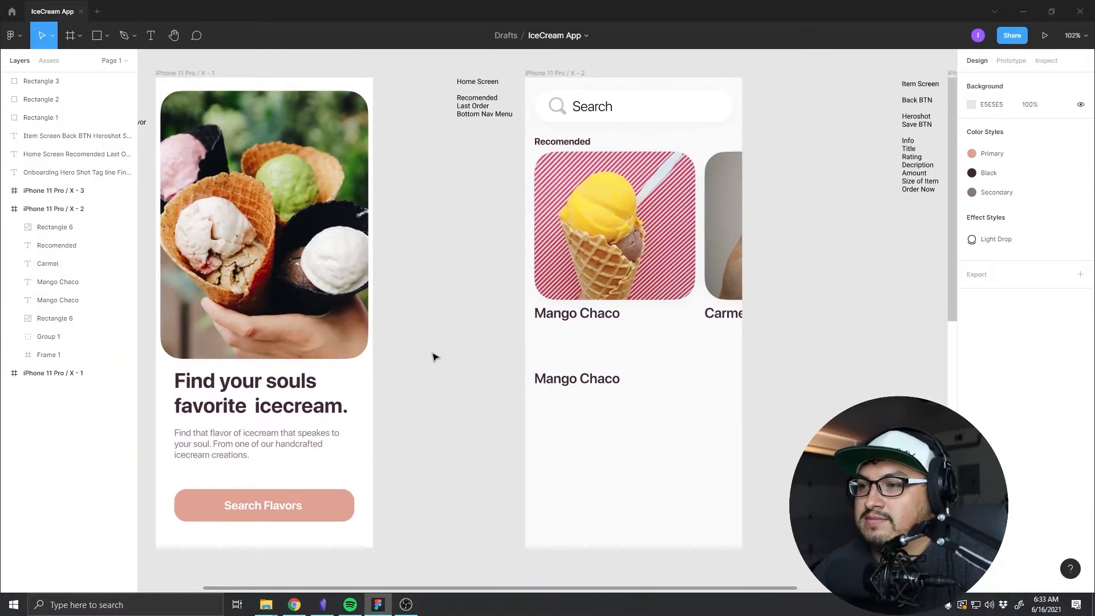
{"action": "key", "text": "alt+Tab"}
{"action": "key", "text": "alt+Tab"}
{"action": "left_click_drag", "start_coordinate": [438, 357], "coordinate": [389, 320]}
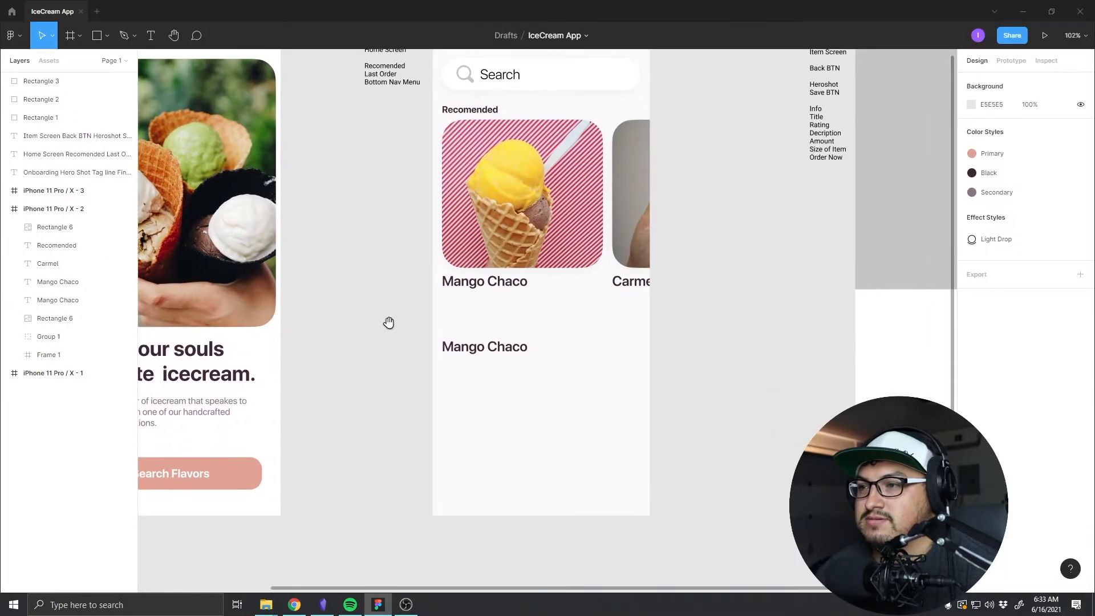
{"action": "left_click_drag", "start_coordinate": [587, 244], "coordinate": [504, 330]}
{"action": "left_click", "coordinate": [428, 164]}
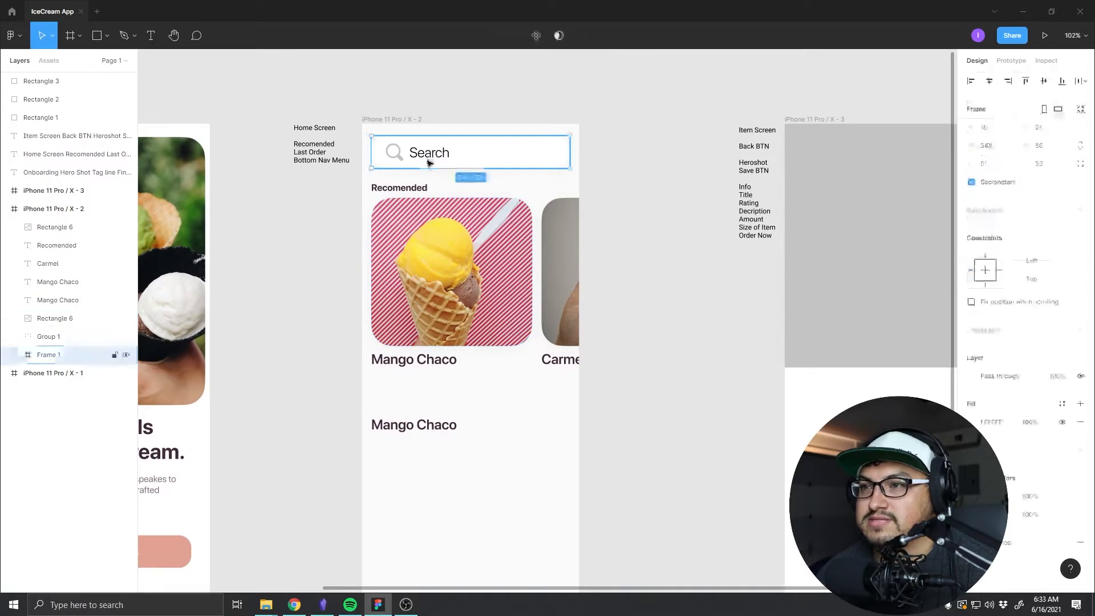
{"action": "scroll", "coordinate": [418, 216], "scroll_direction": "up", "scroll_amount": 5}
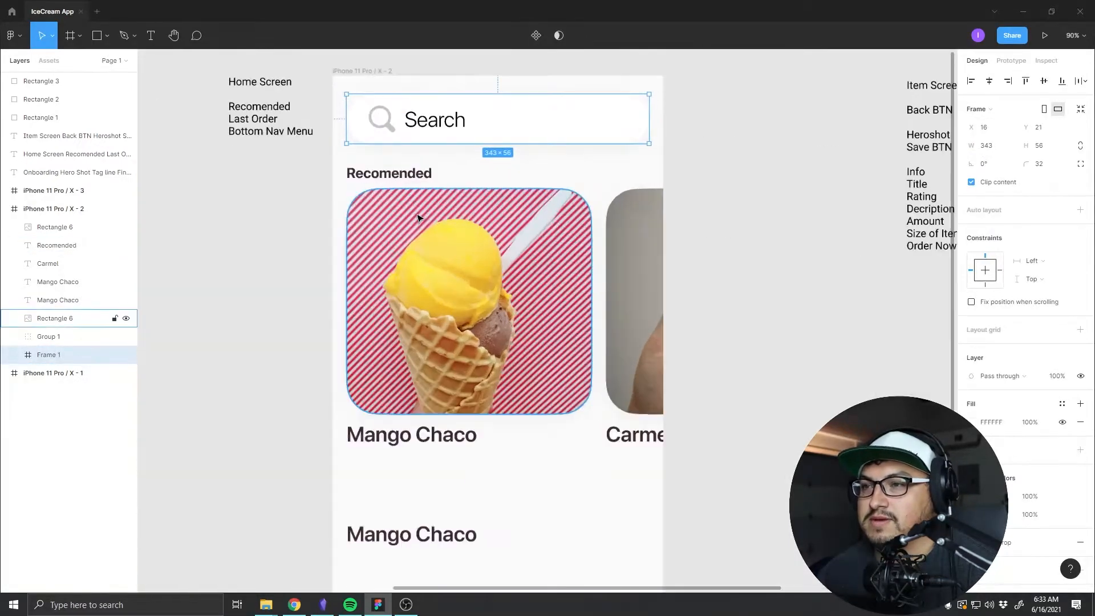
{"action": "scroll", "coordinate": [452, 196], "scroll_direction": "up", "scroll_amount": 5}
{"action": "scroll", "coordinate": [452, 195], "scroll_direction": "down", "scroll_amount": 3}
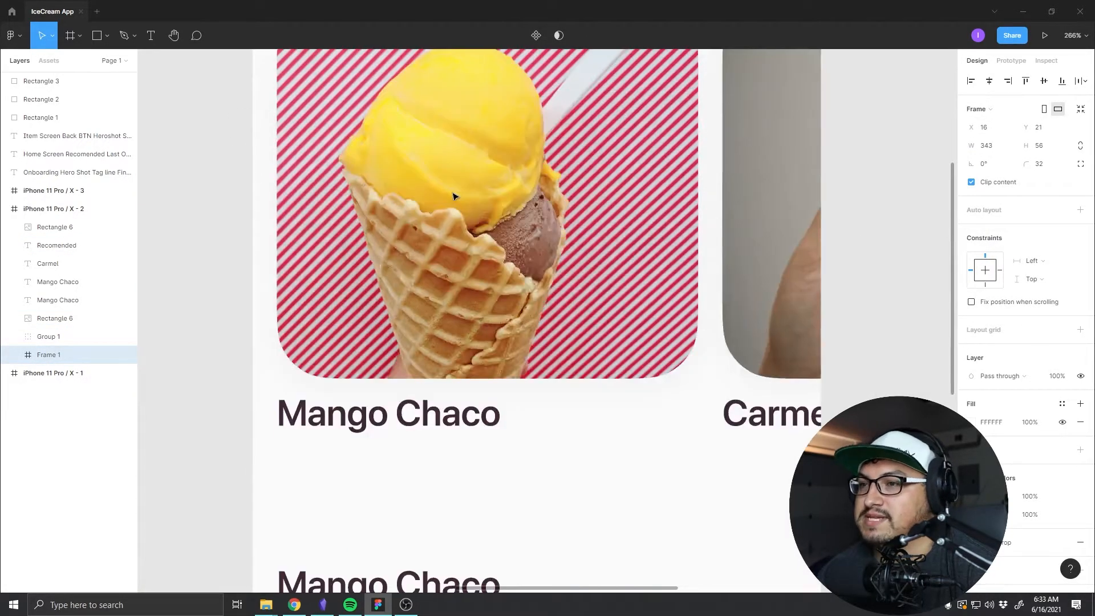
{"action": "scroll", "coordinate": [456, 199], "scroll_direction": "right", "scroll_amount": 2}
{"action": "scroll", "coordinate": [465, 203], "scroll_direction": "down", "scroll_amount": 5}
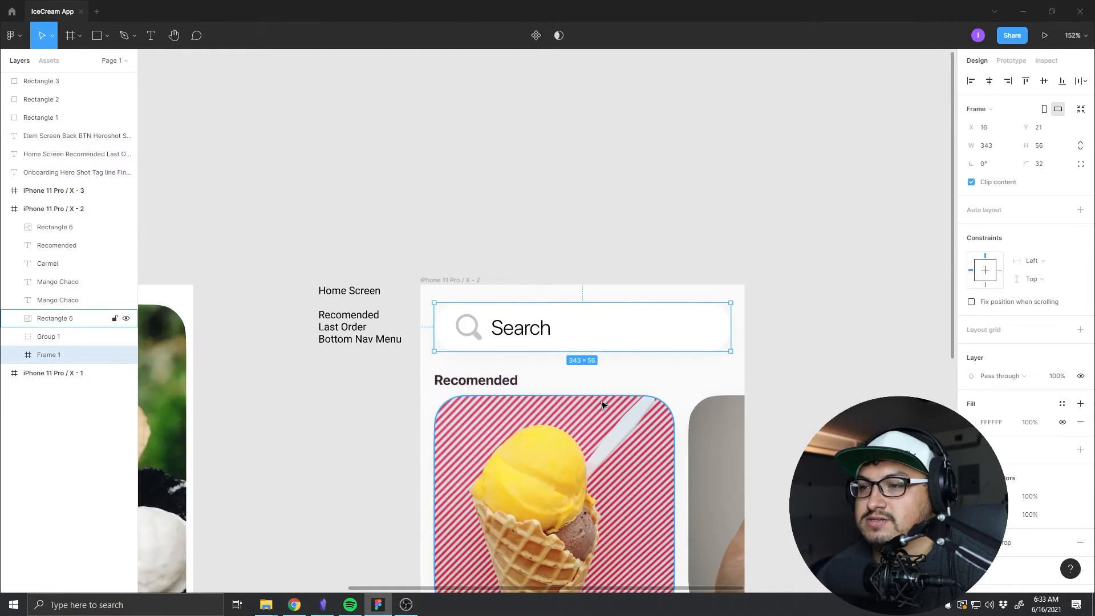
{"action": "scroll", "coordinate": [601, 402], "scroll_direction": "down", "scroll_amount": 3}
{"action": "left_click_drag", "start_coordinate": [601, 401], "coordinate": [572, 207]}
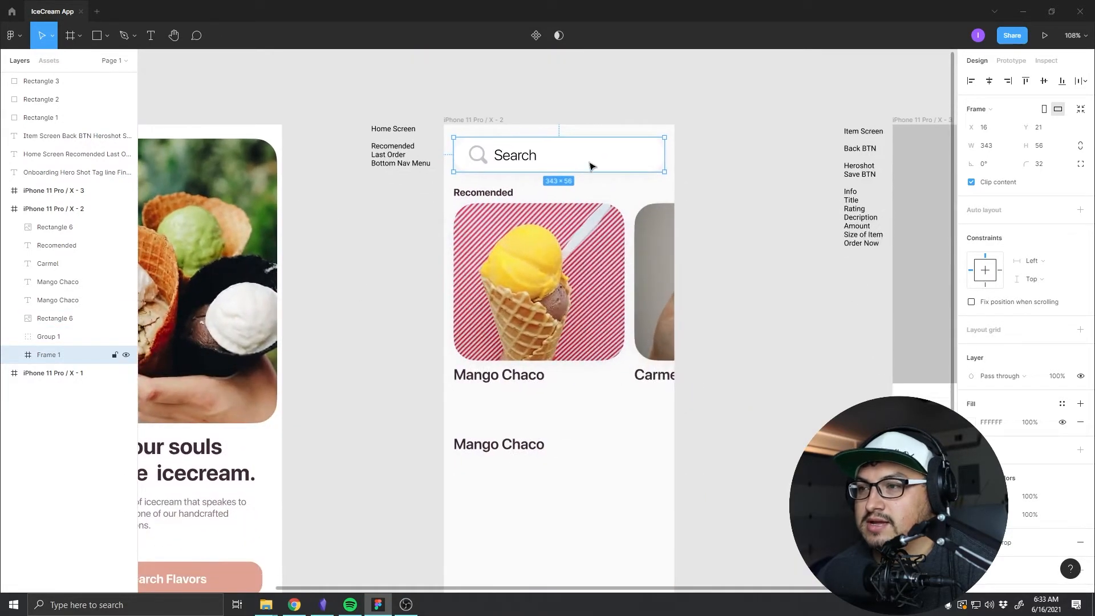
Step: Nest the magnifier icon group inside the search bar's frame so both belong to one layer
{"action": "left_click_drag", "start_coordinate": [583, 158], "coordinate": [612, 420]}
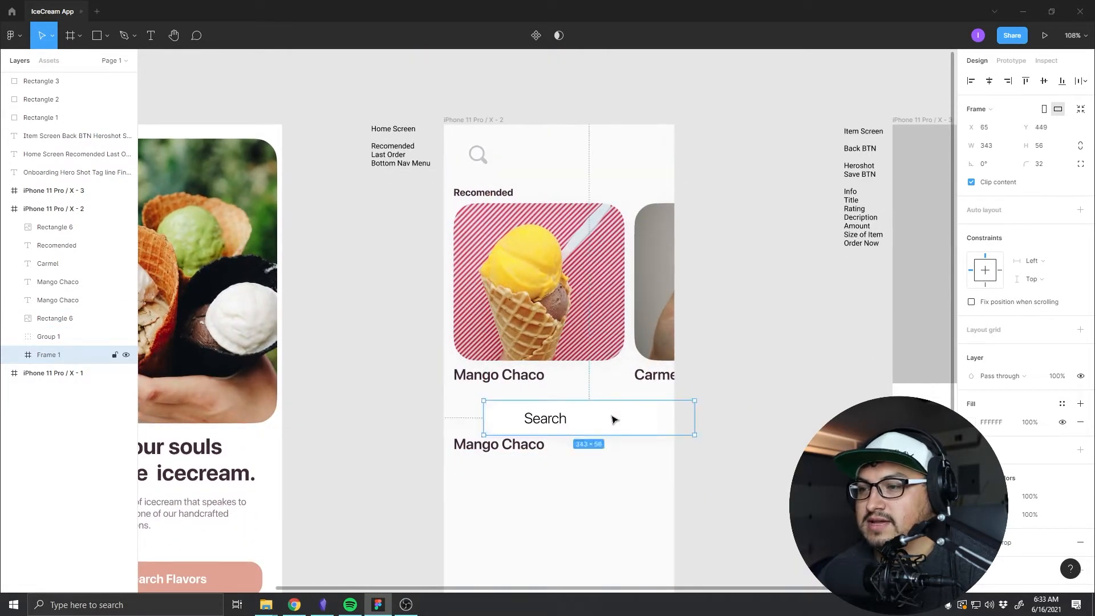
{"action": "key", "text": "ctrl+z"}
{"action": "left_click", "coordinate": [481, 165], "text": "shift"}
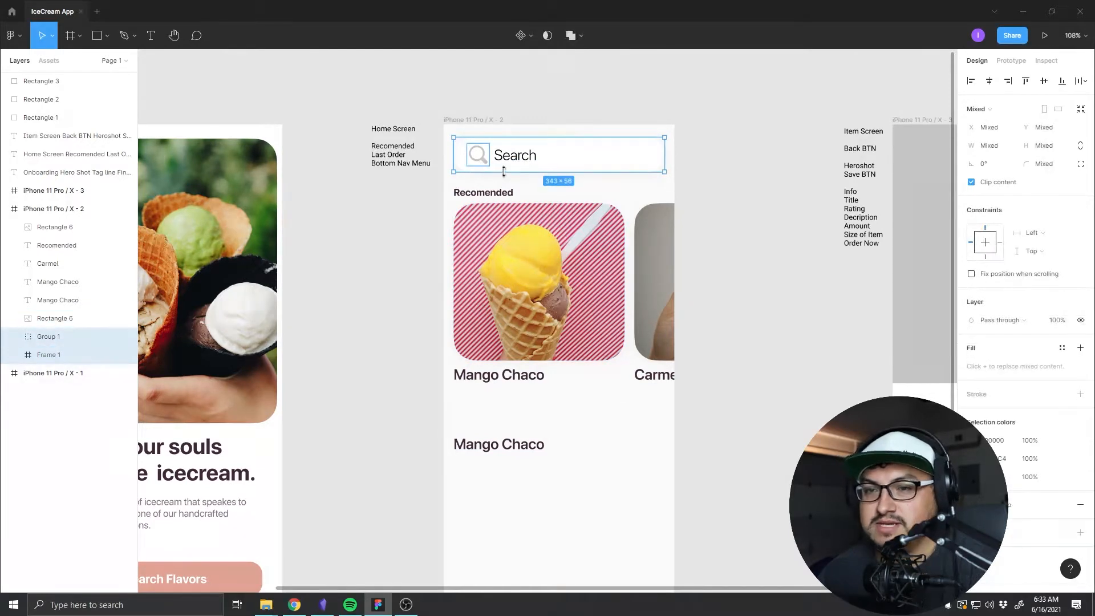
{"action": "left_click", "coordinate": [218, 351]}
{"action": "left_click_drag", "start_coordinate": [73, 339], "coordinate": [70, 357]}
Step: Rename the search frame that holds the magnifier icon and Search text as SearchBar
{"action": "left_click", "coordinate": [64, 338]}
{"action": "double_click", "coordinate": [64, 340]}
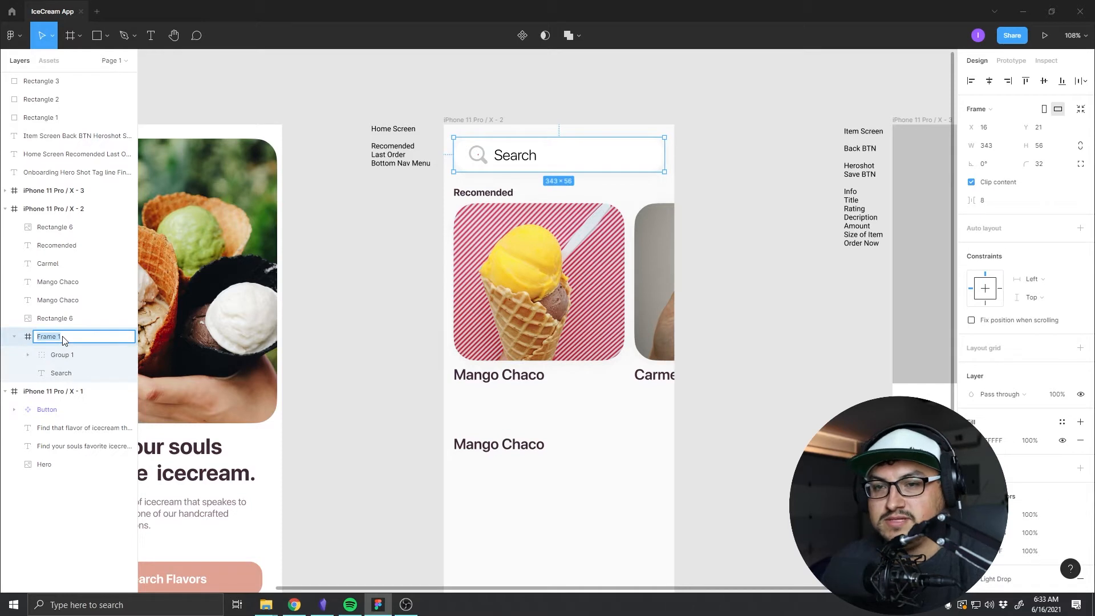
{"action": "type", "text": "SearchBar"}
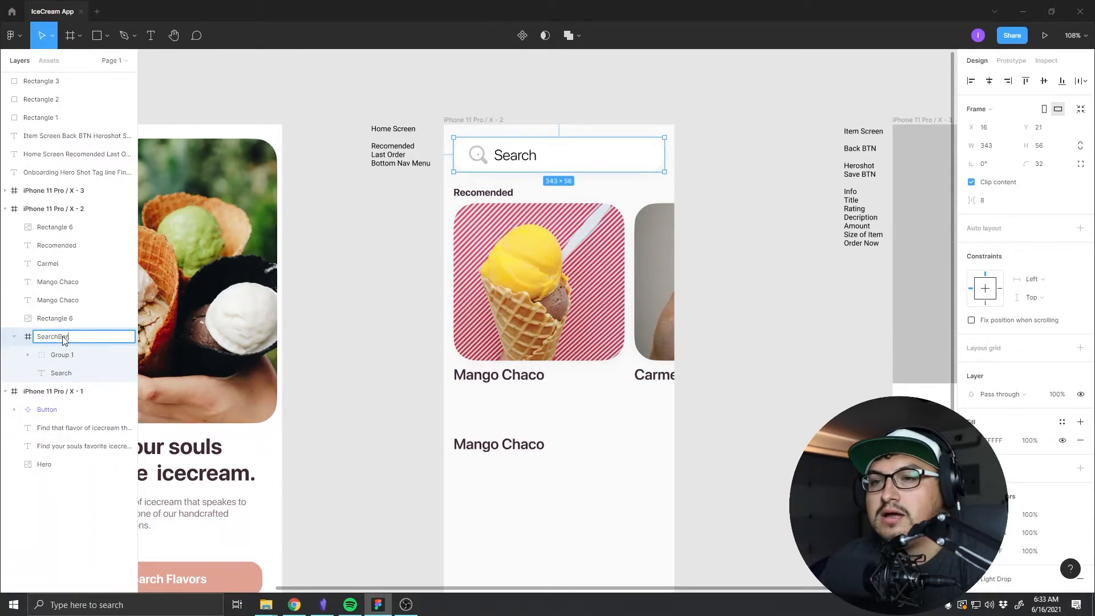
{"action": "key", "text": "Return"}
{"action": "left_click", "coordinate": [824, 135]}
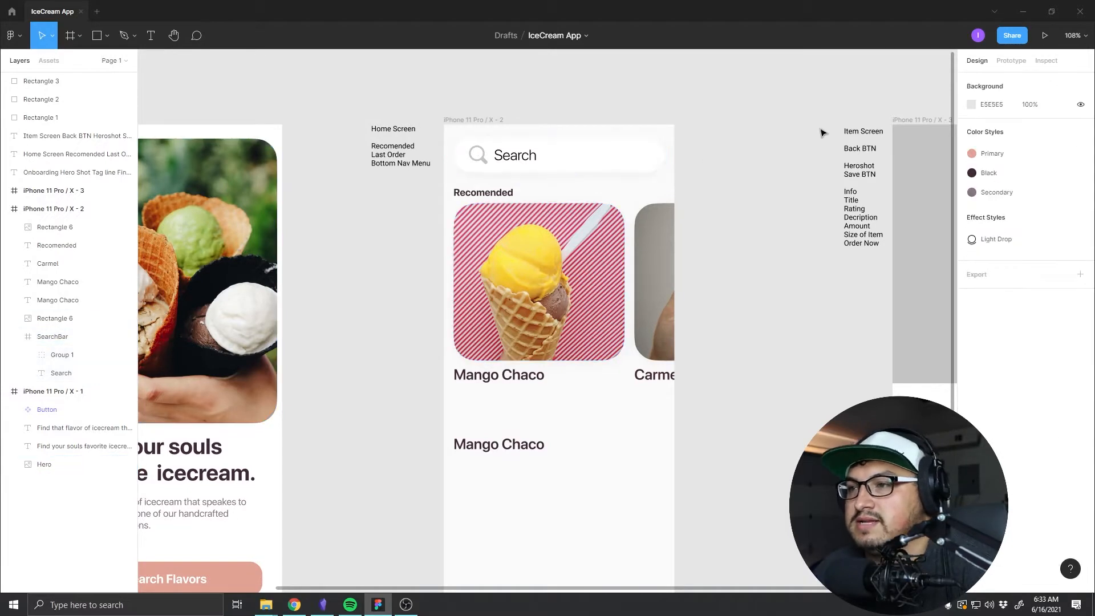
Step: Move the SearchBar frame out of the second phone screen onto the canvas just above it
{"action": "left_click_drag", "start_coordinate": [599, 149], "coordinate": [598, 89]}
{"action": "left_click", "coordinate": [729, 125]}
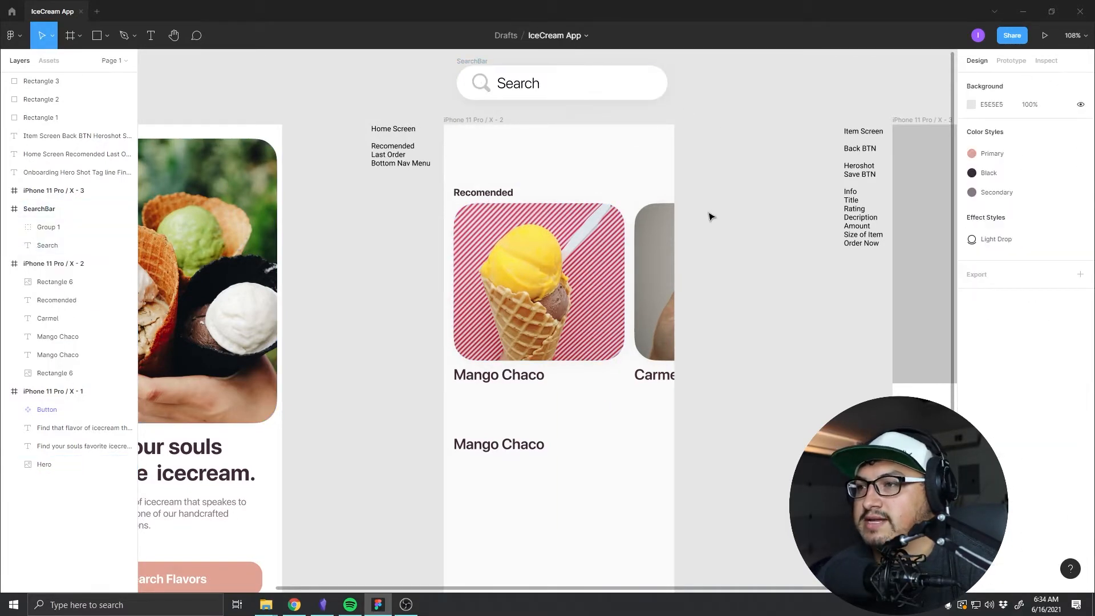
{"action": "left_click", "coordinate": [482, 192]}
{"action": "left_click", "coordinate": [482, 176]}
{"action": "left_click_drag", "start_coordinate": [463, 168], "coordinate": [691, 518]}
{"action": "left_click", "coordinate": [689, 447]}
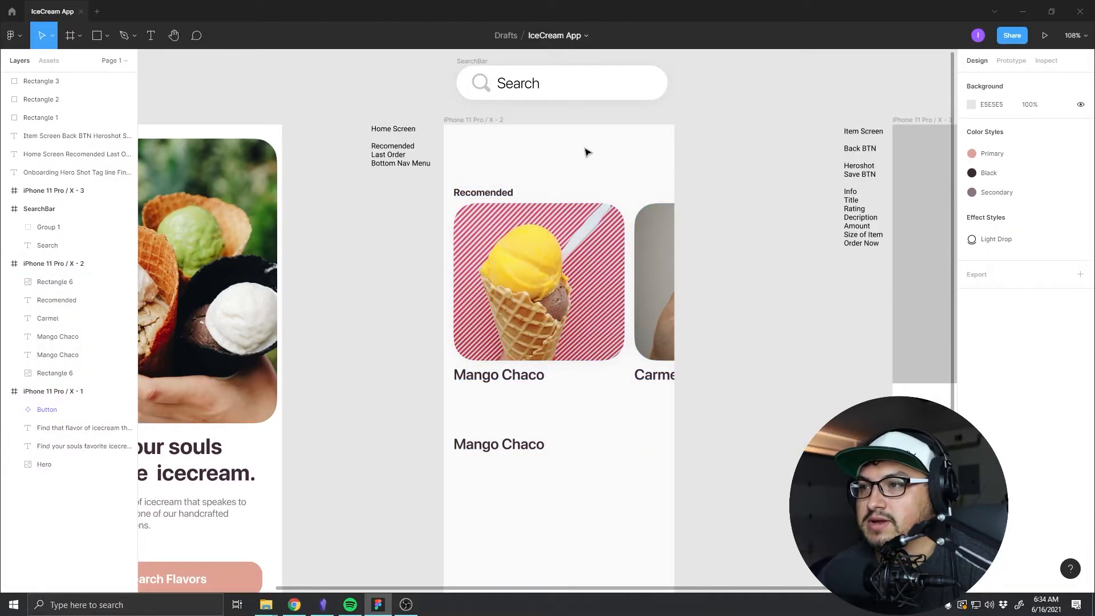
Step: Add the text Chocolat at the top of the second phone screen and place it above the Recomended heading
{"action": "key", "text": "t"}
{"action": "left_click", "coordinate": [581, 125]}
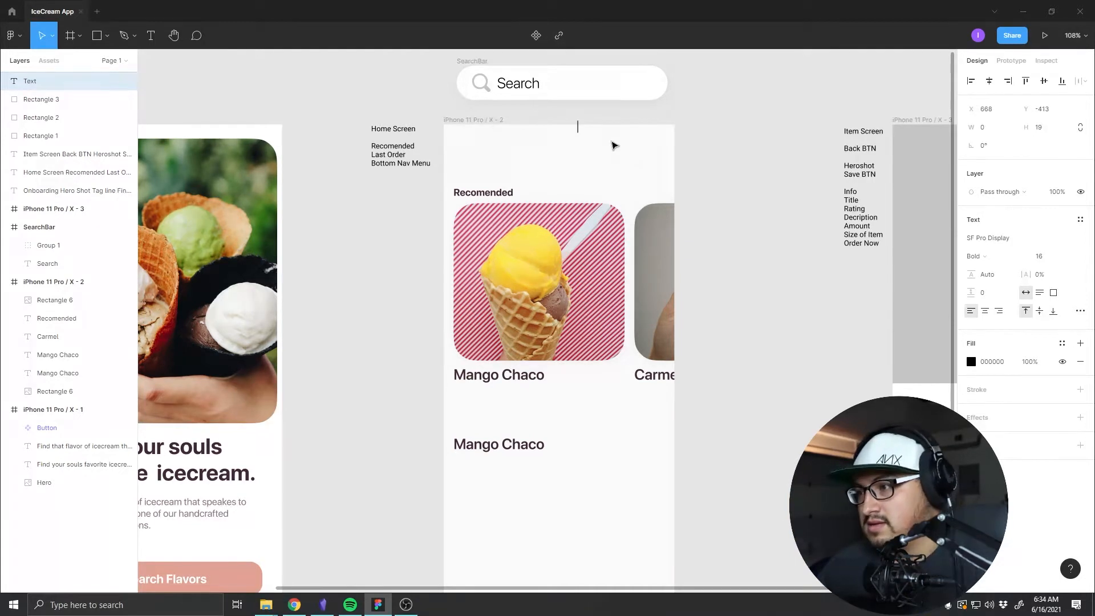
{"action": "type", "text": "Chb"}
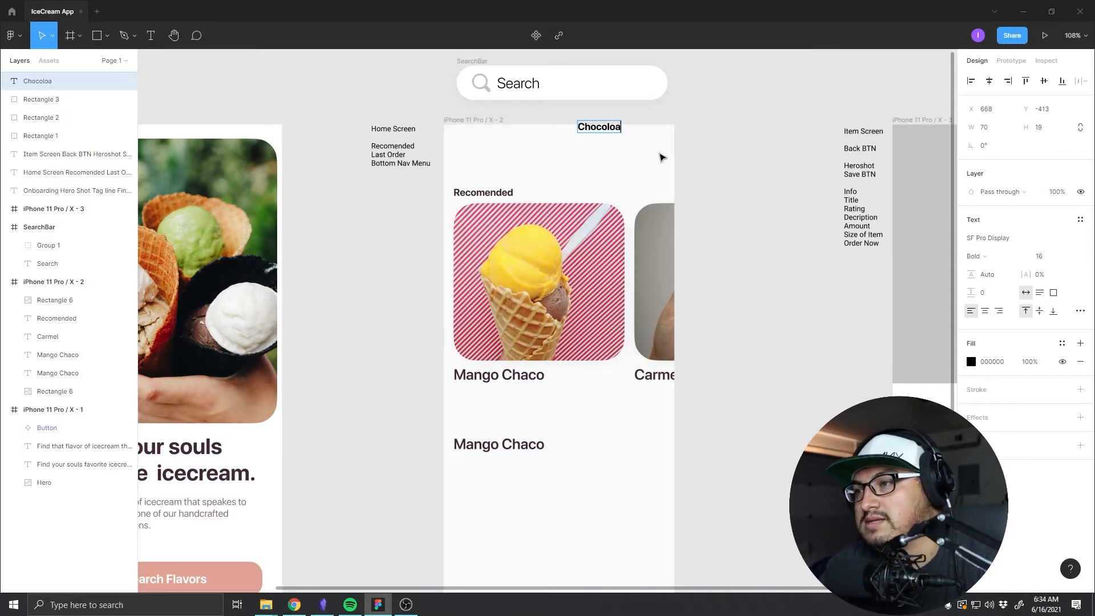
{"action": "key", "text": "BackSpace"}
{"action": "key", "text": "BackSpace"}
{"action": "type", "text": "a"}
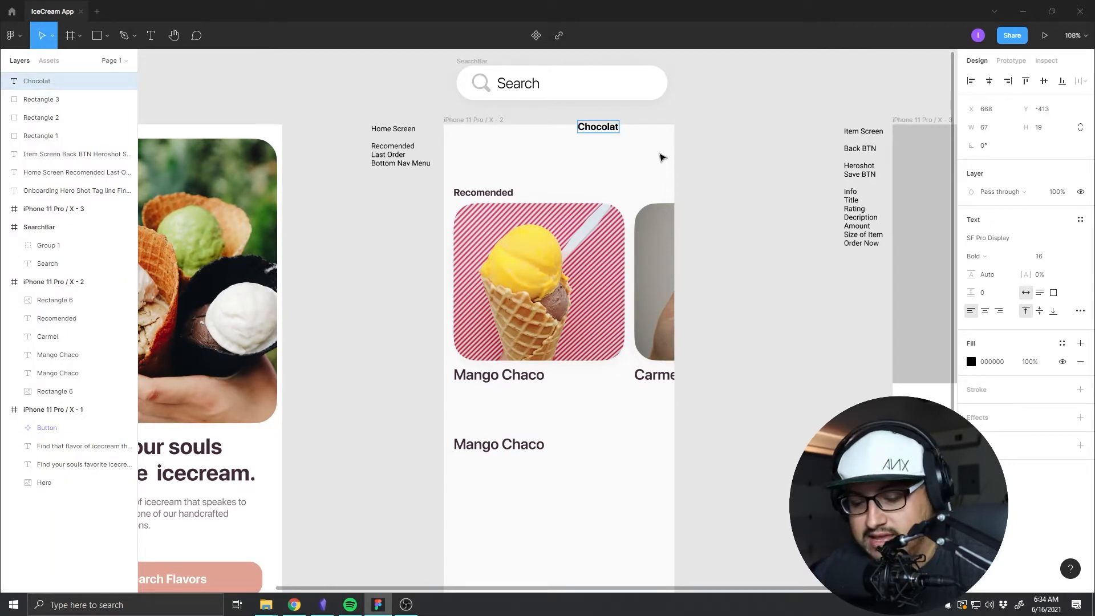
{"action": "key", "text": "BackSpace"}
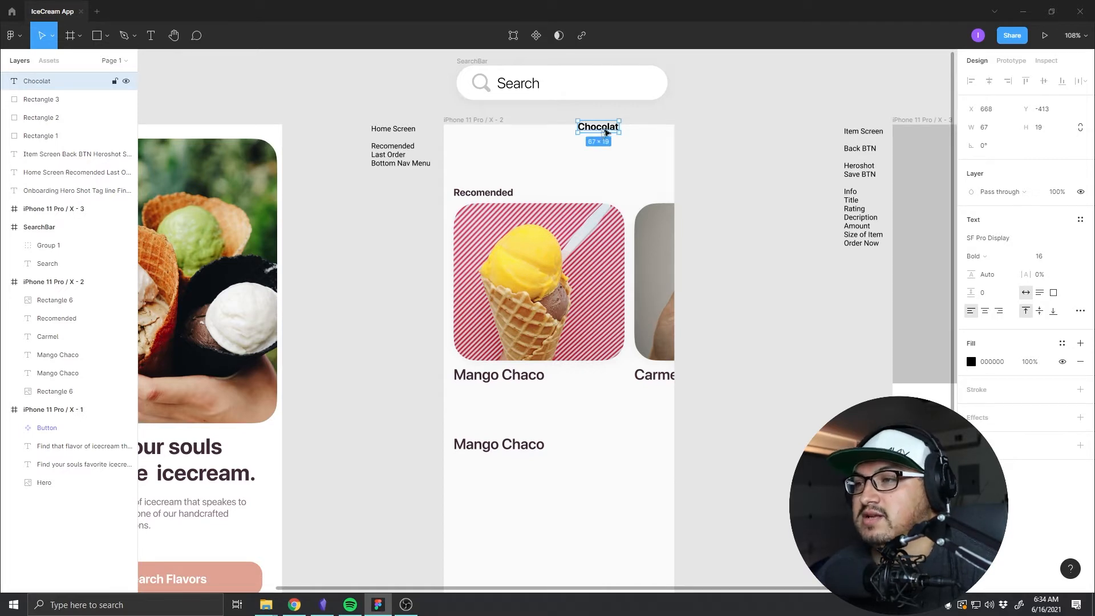
{"action": "left_click_drag", "start_coordinate": [605, 131], "coordinate": [532, 152]}
{"action": "double_click", "coordinate": [512, 148]}
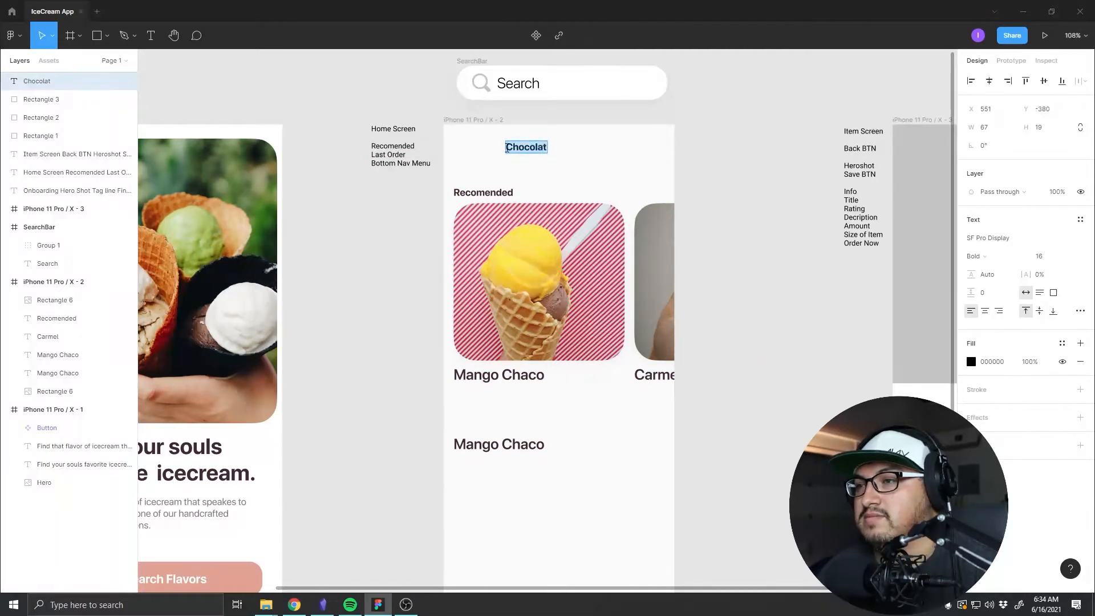
{"action": "left_click", "coordinate": [507, 147]}
{"action": "type", "text": "Cremery"}
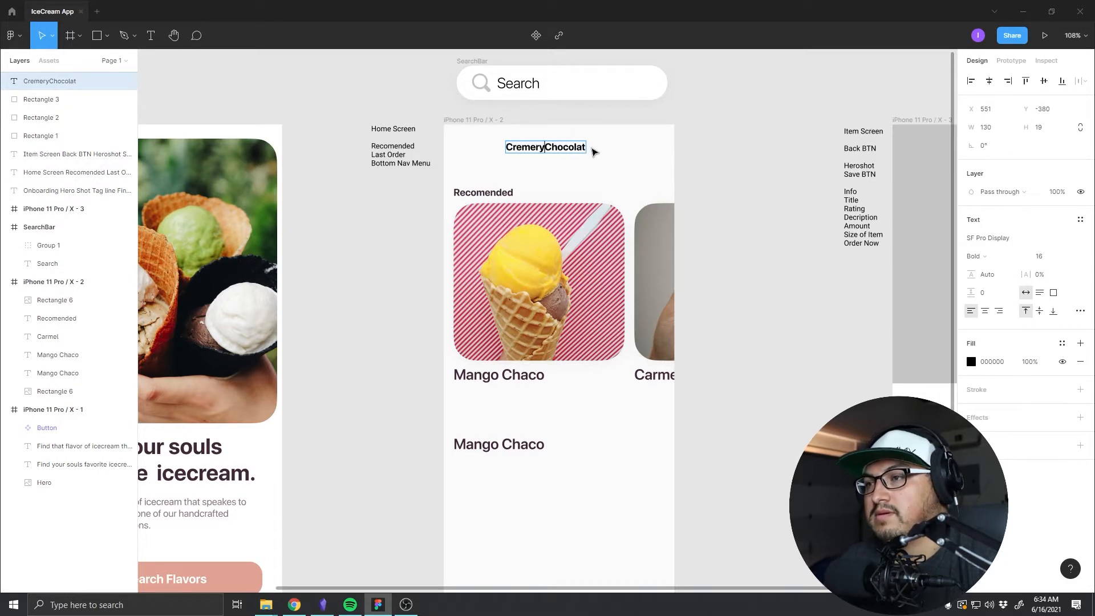
{"action": "key", "text": "BackSpace"}
{"action": "key", "text": "BackSpace"}
{"action": "key", "text": "BackSpace"}
{"action": "key", "text": "BackSpace"}
{"action": "key", "text": "BackSpace"}
{"action": "key", "text": "BackSpace"}
{"action": "key", "text": "BackSpace"}
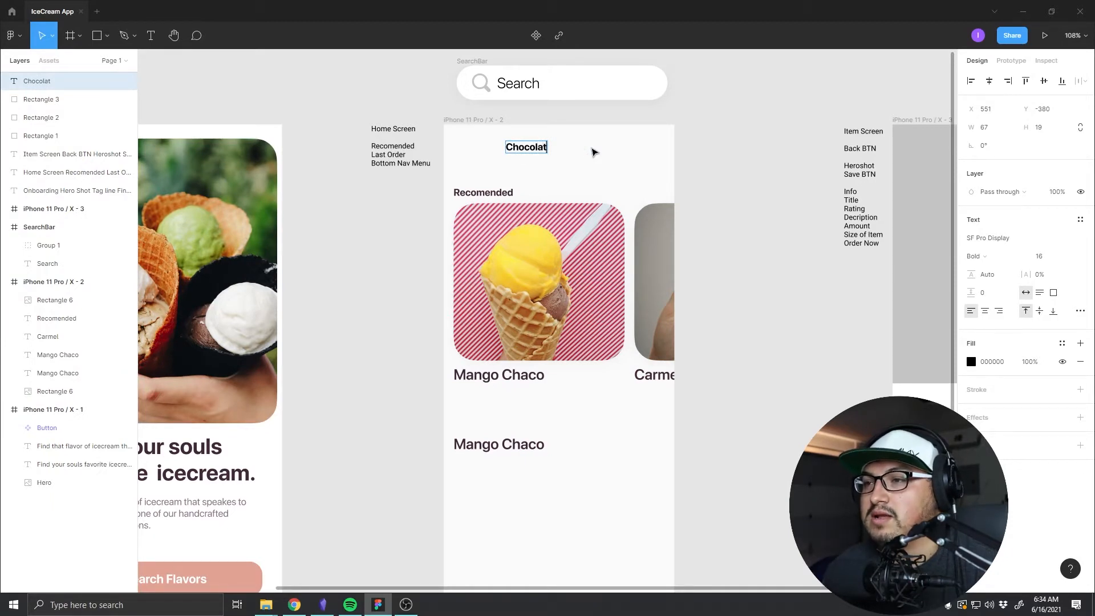
Step: Complete the header text so it reads Chocolatte Cremery
{"action": "type", "text": "te"}
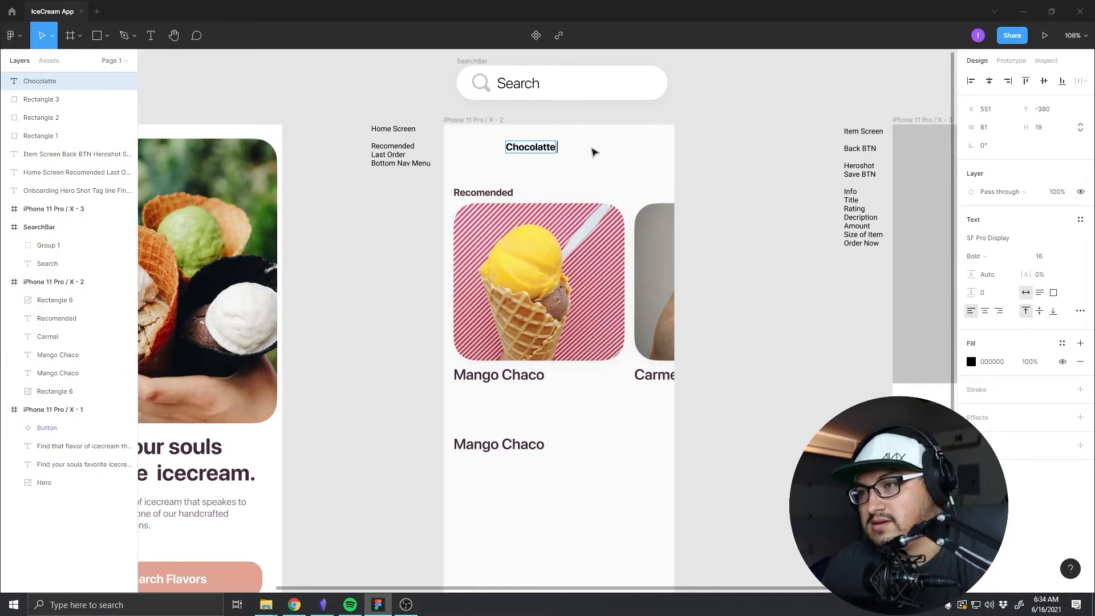
{"action": "type", "text": " Cremery"}
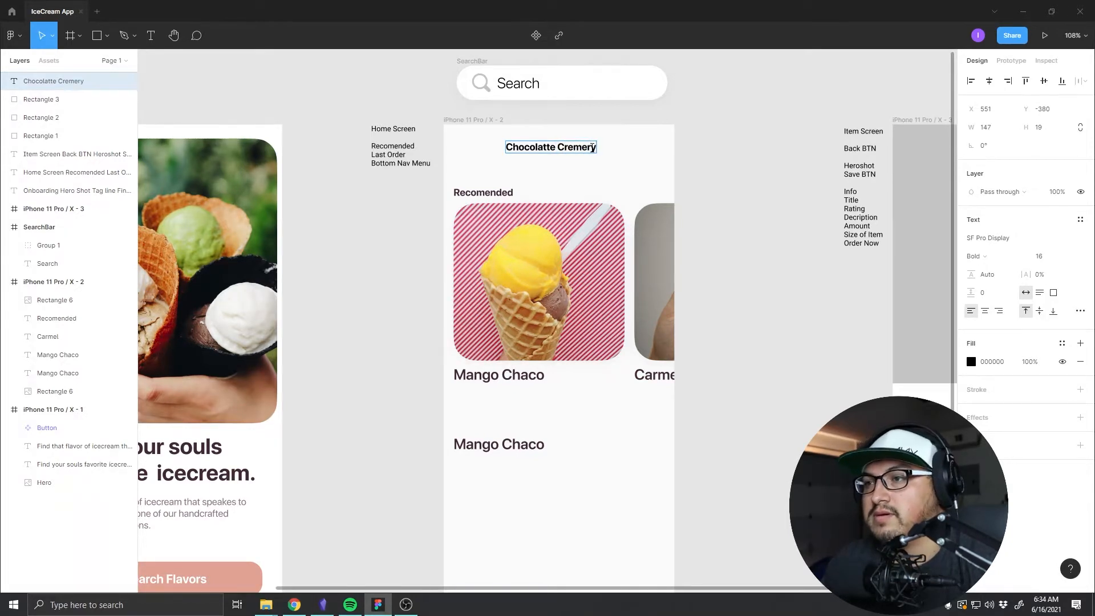
{"action": "key", "text": "Escape"}
Step: Run the Spellchecker plugin on the header text and replace Cremery with Creamery, keeping the spelling Chocolatte
{"action": "double_click", "coordinate": [570, 146]}
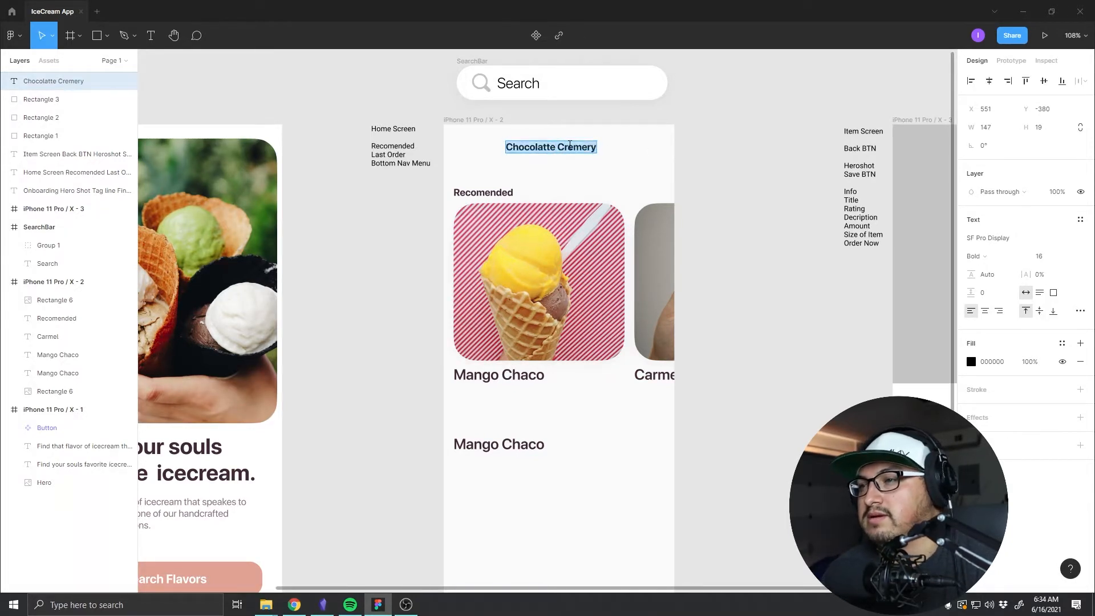
{"action": "left_click", "coordinate": [13, 35]}
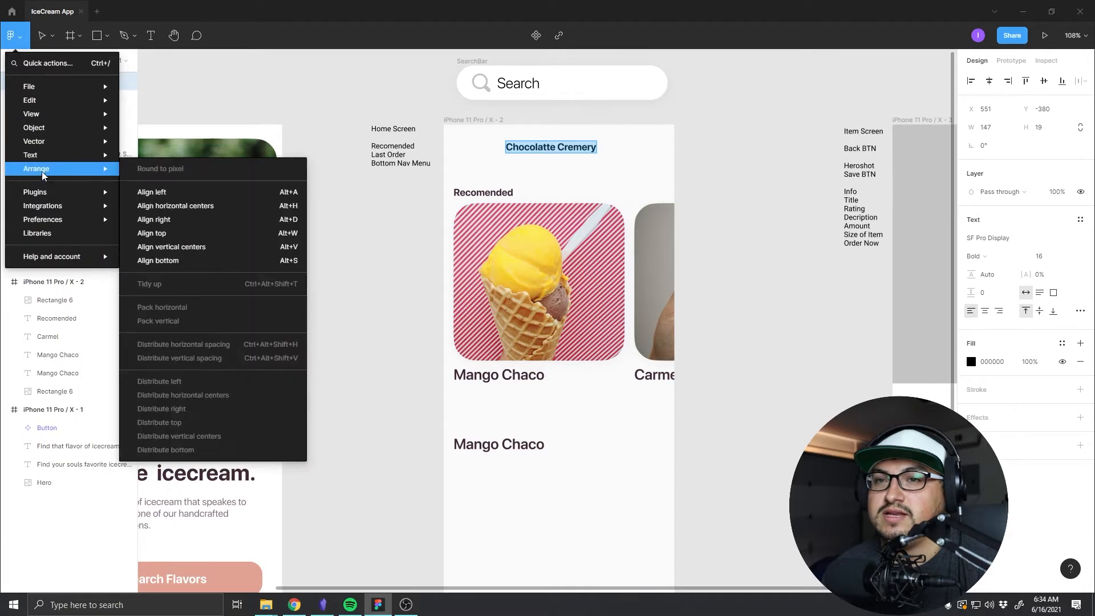
{"action": "mouse_move", "coordinate": [50, 206]}
{"action": "left_click", "coordinate": [152, 205]}
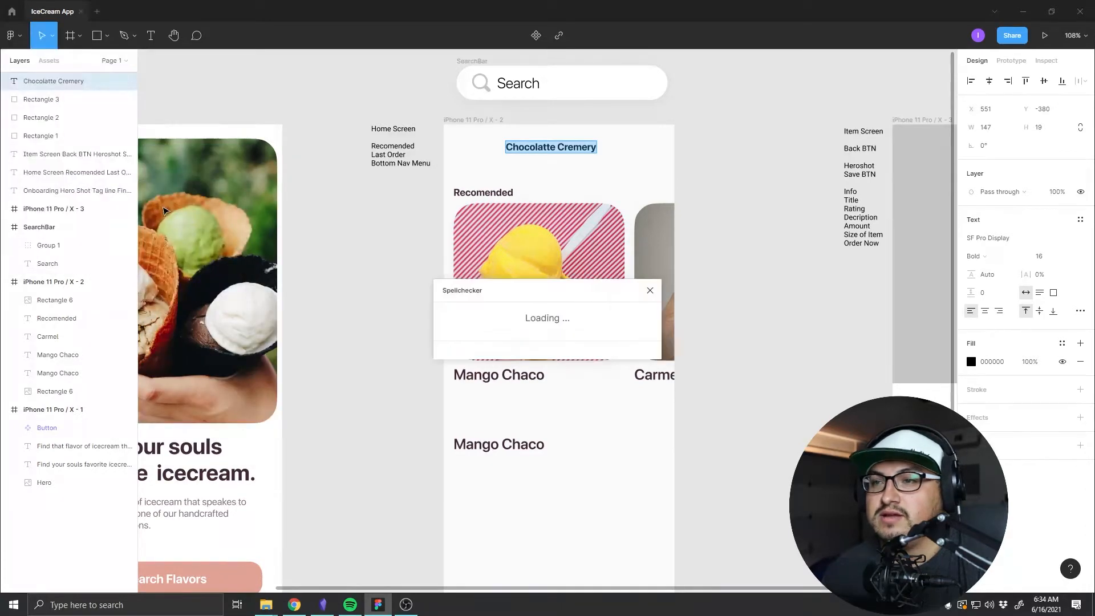
{"action": "left_click", "coordinate": [469, 320]}
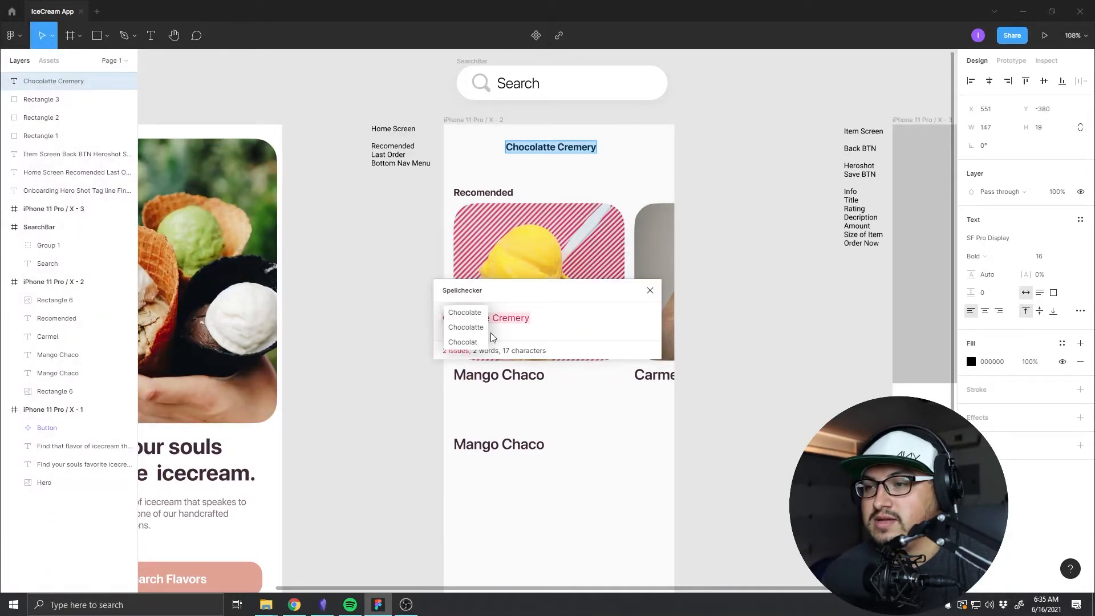
{"action": "left_click", "coordinate": [480, 329]}
{"action": "left_click", "coordinate": [515, 321]}
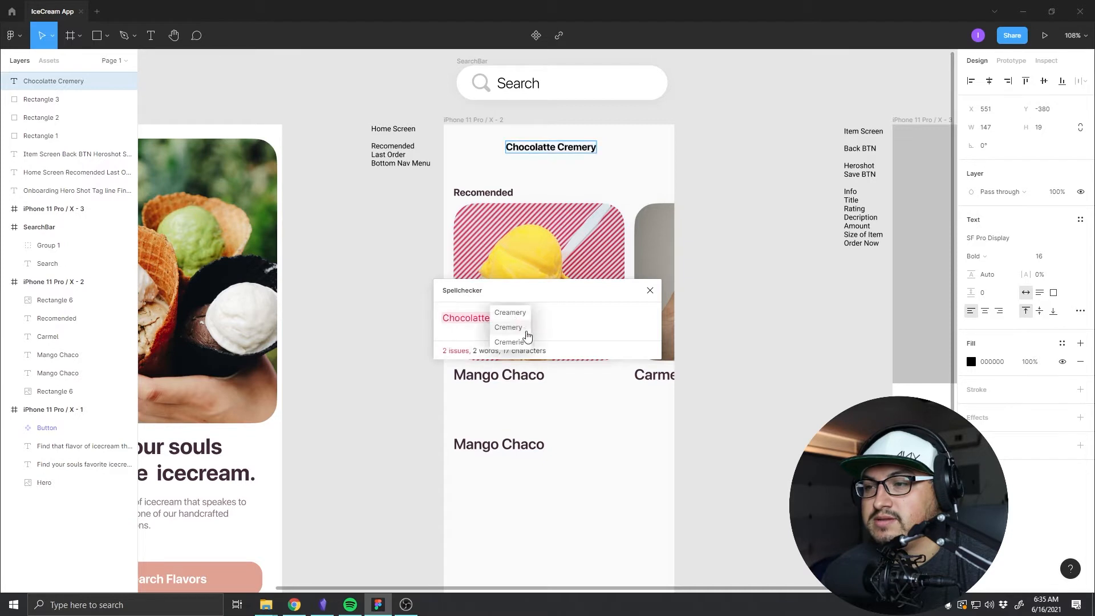
{"action": "left_click_drag", "start_coordinate": [520, 329], "coordinate": [571, 321]}
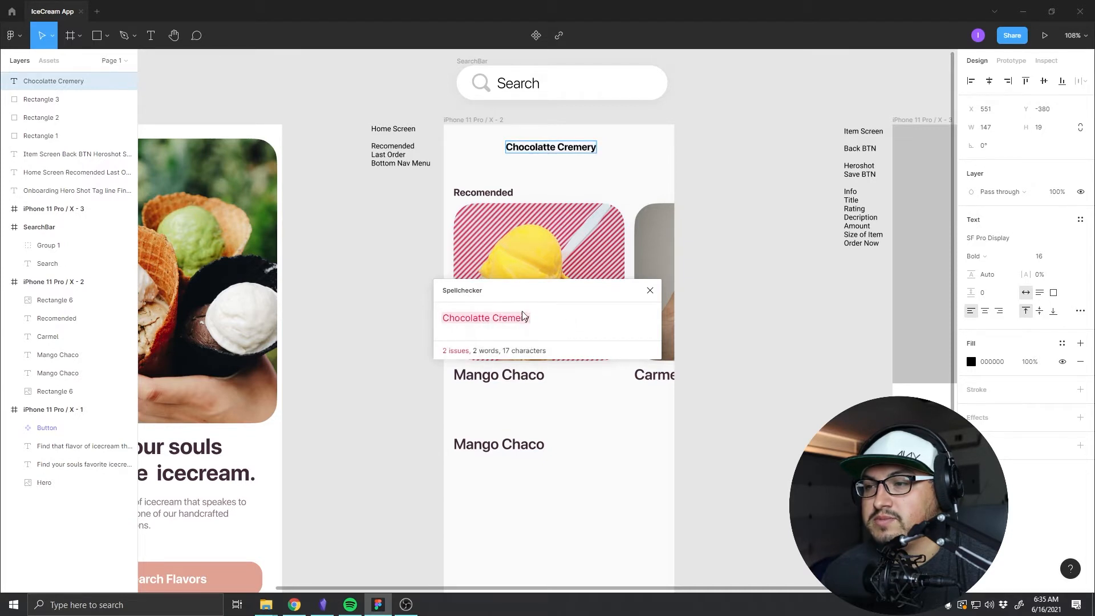
{"action": "left_click", "coordinate": [518, 320]}
{"action": "left_click", "coordinate": [521, 313]}
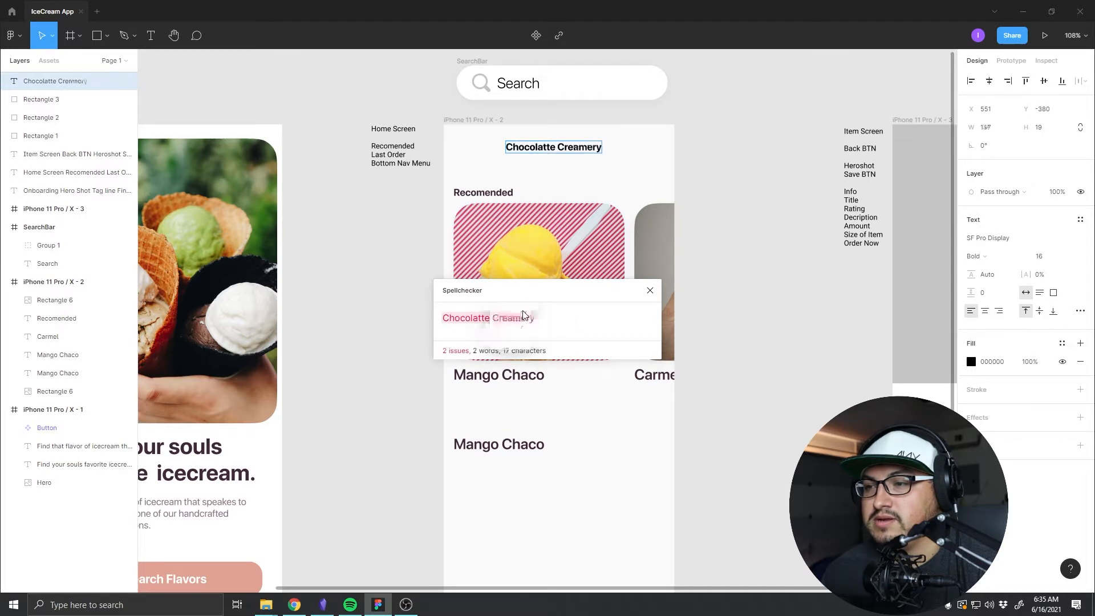
{"action": "left_click", "coordinate": [476, 319]}
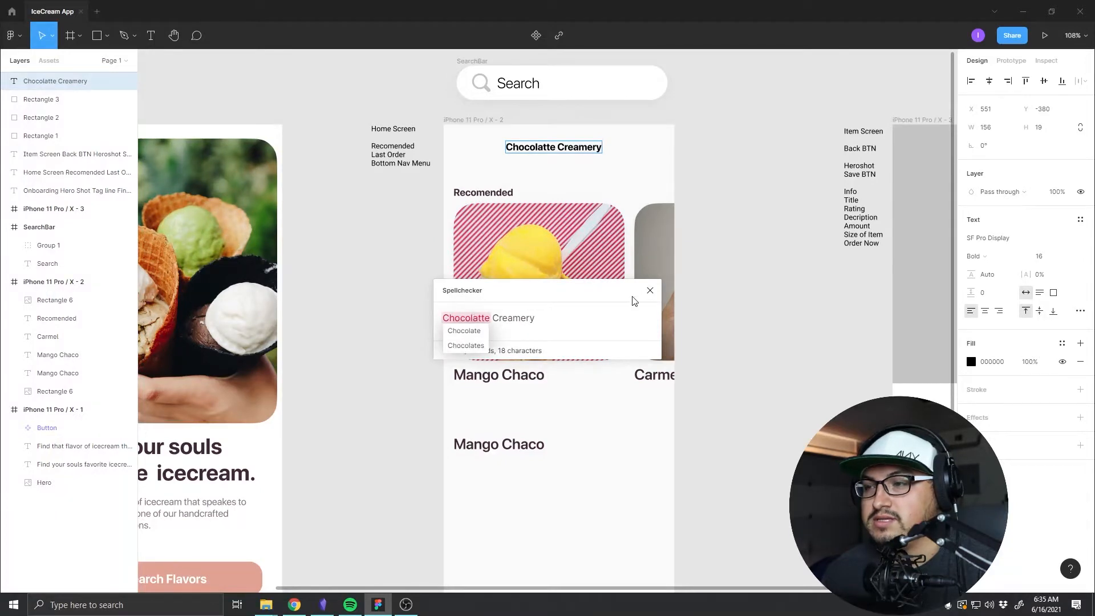
{"action": "left_click", "coordinate": [649, 290]}
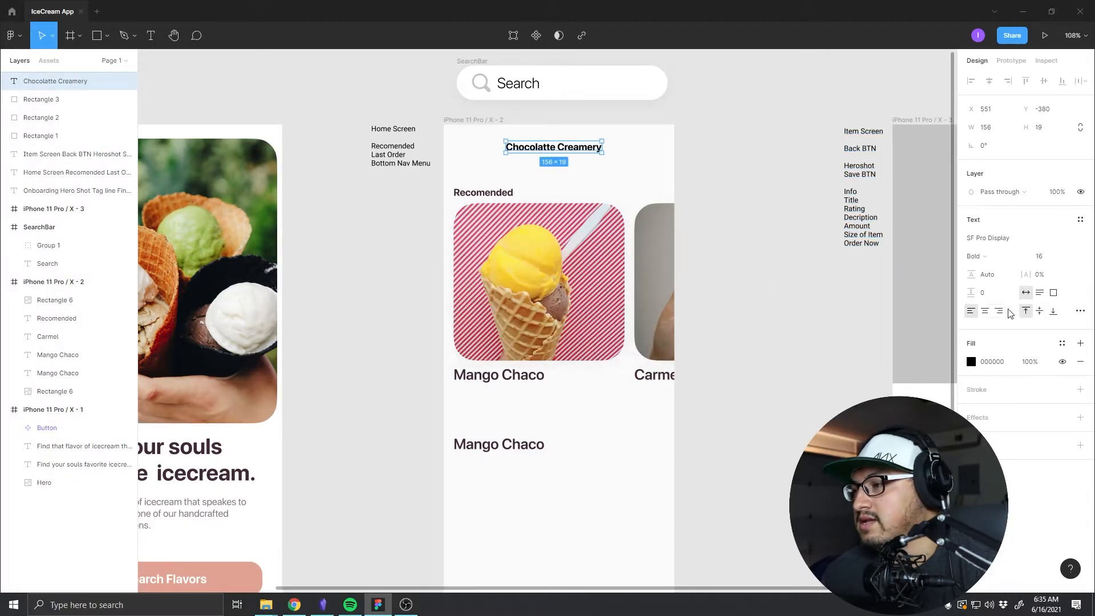
Step: Try the Lustria font and the Mali font on the Chocolatte Creamery header text
{"action": "left_click", "coordinate": [1020, 244]}
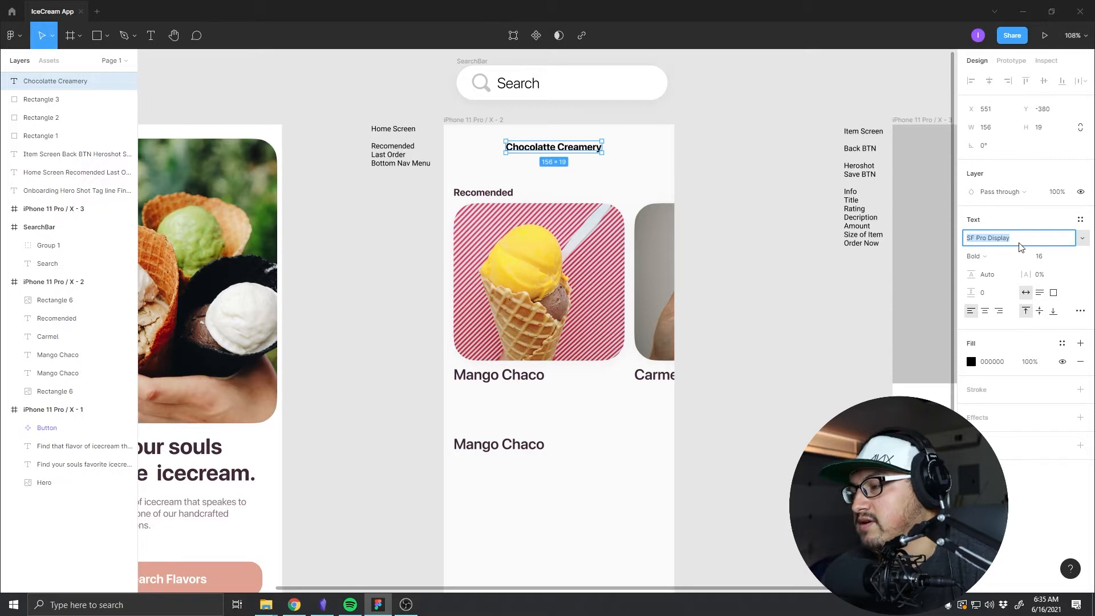
{"action": "type", "text": "Lustria"}
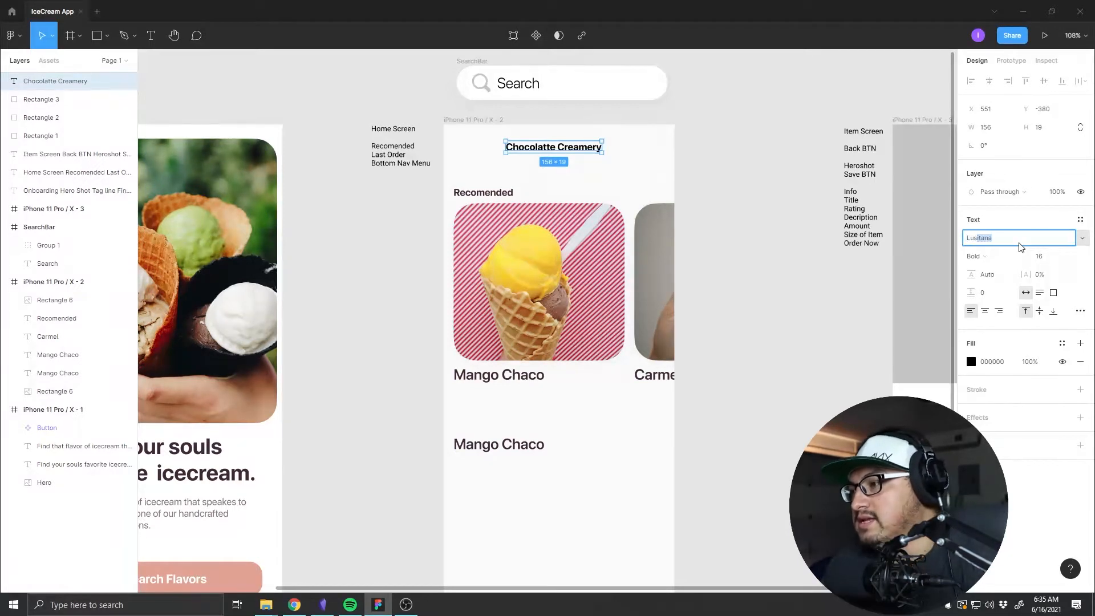
{"action": "key", "text": "Return"}
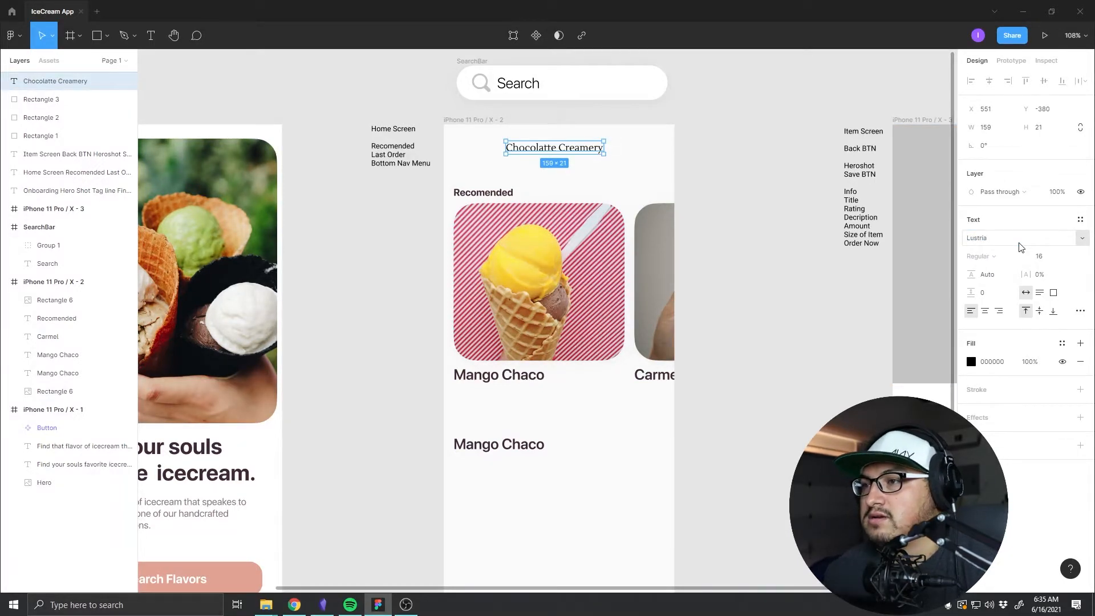
{"action": "left_click", "coordinate": [1073, 245]}
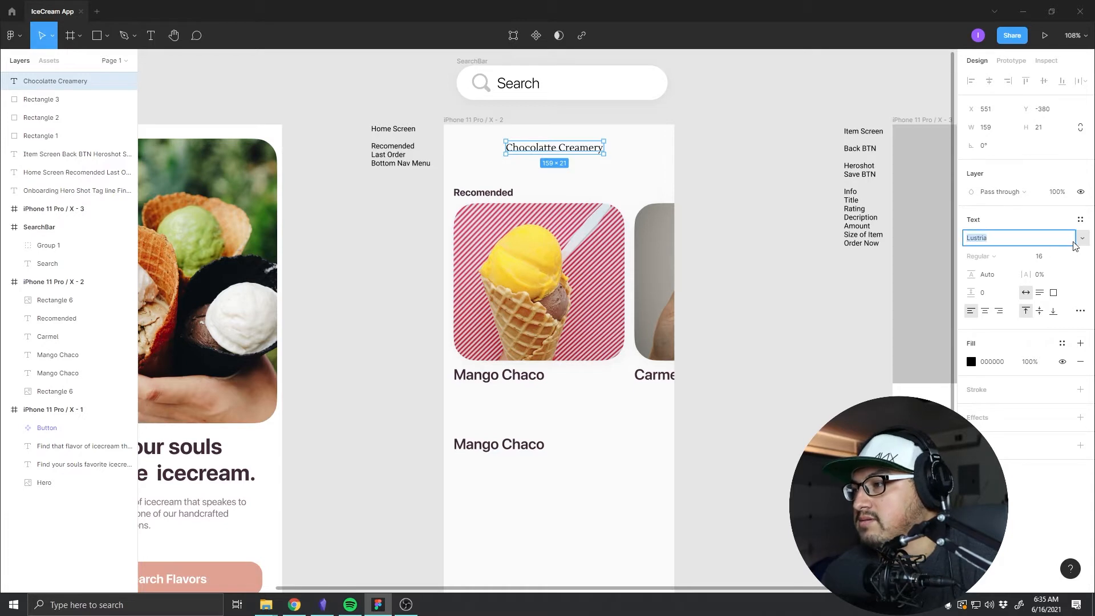
{"action": "left_click", "coordinate": [1079, 243]}
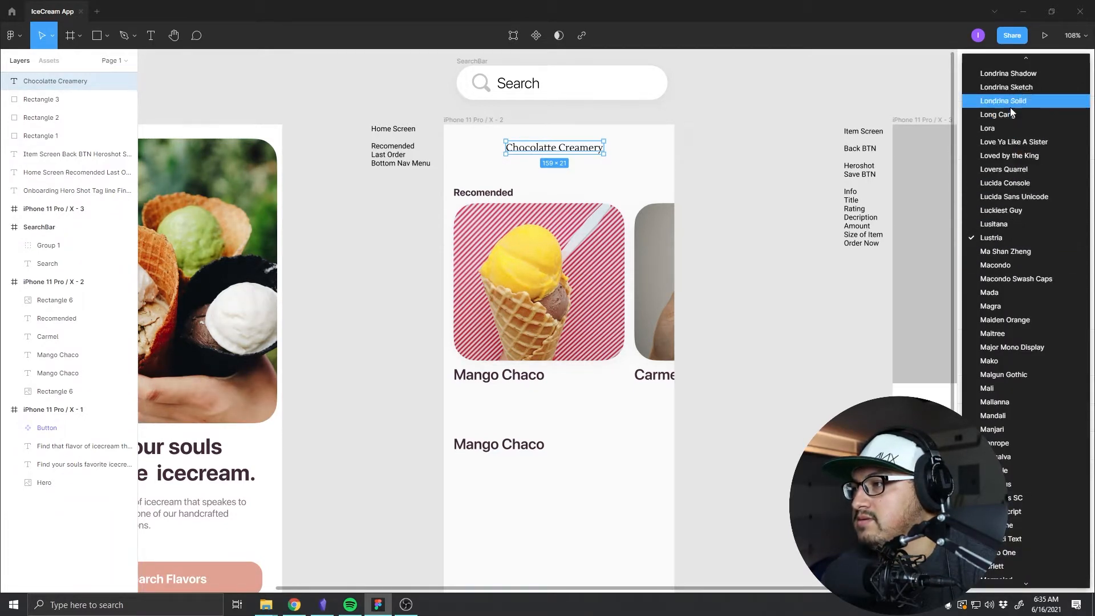
{"action": "scroll", "coordinate": [1010, 107], "scroll_direction": "down", "scroll_amount": 3}
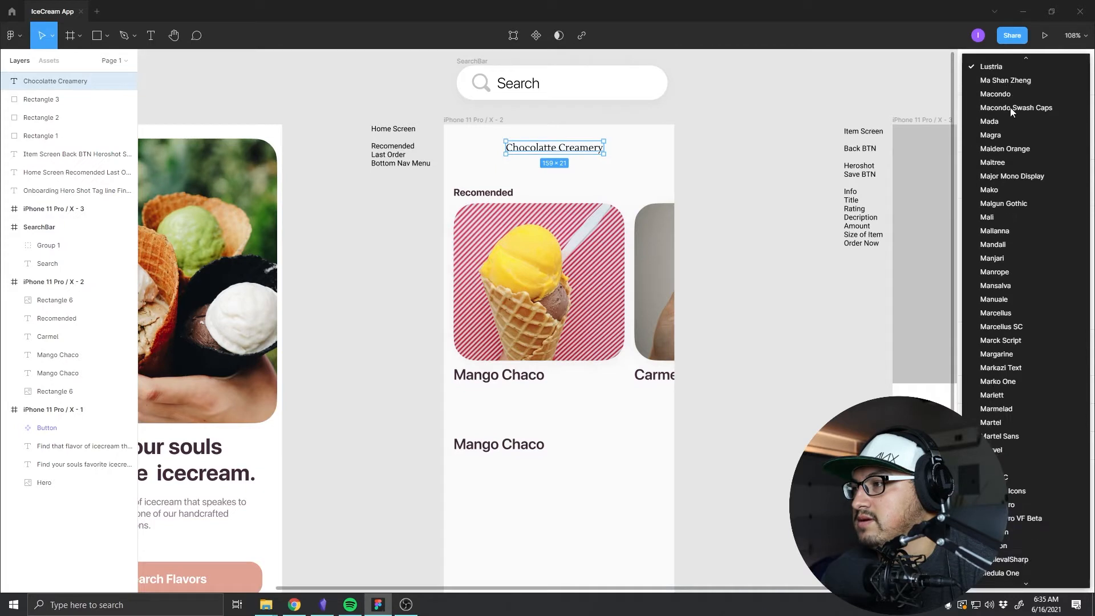
{"action": "left_click", "coordinate": [995, 216]}
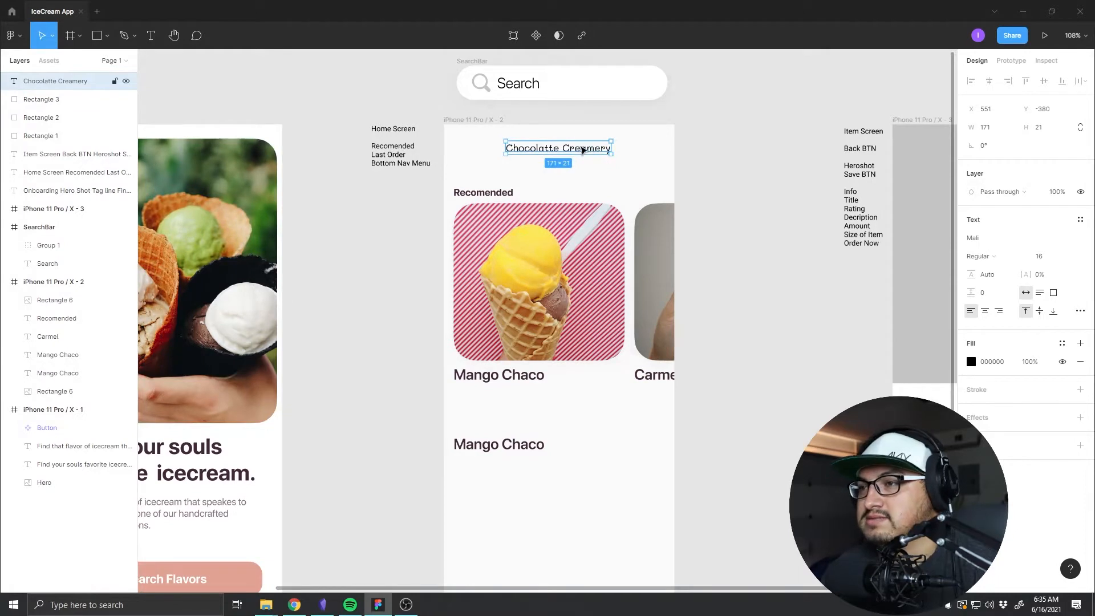
{"action": "left_click", "coordinate": [1041, 256]}
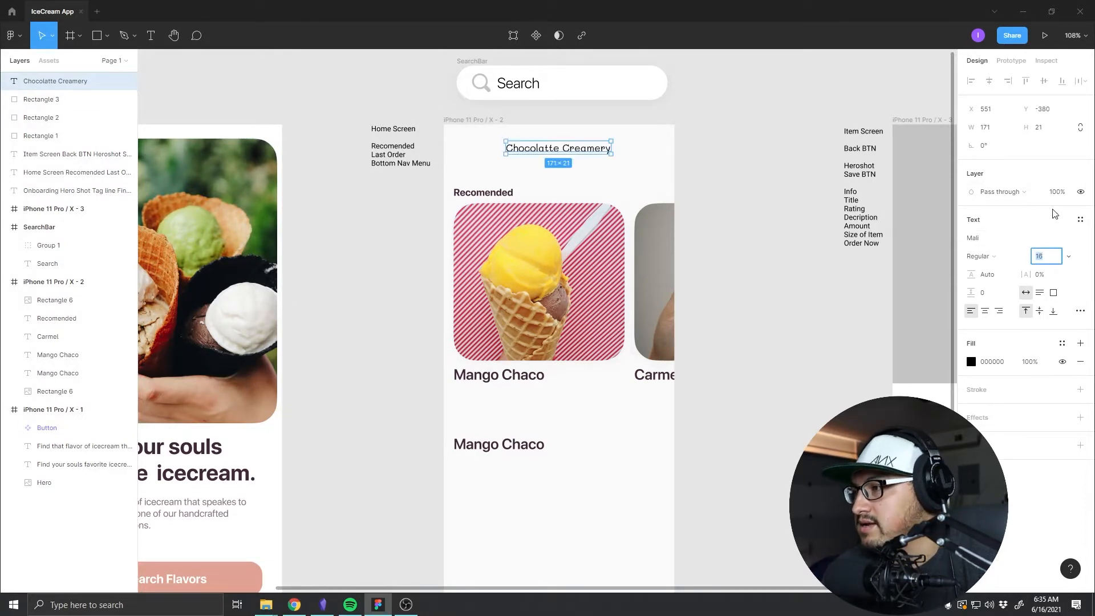
{"action": "left_click", "coordinate": [1001, 192]}
{"action": "left_click", "coordinate": [1004, 191]}
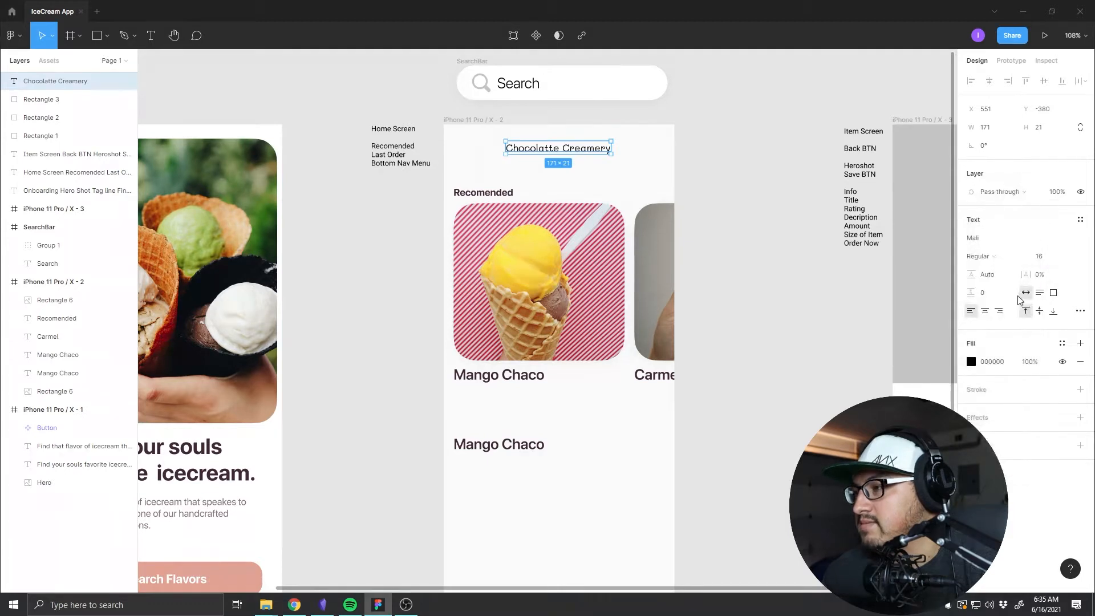
{"action": "left_click", "coordinate": [1003, 256]}
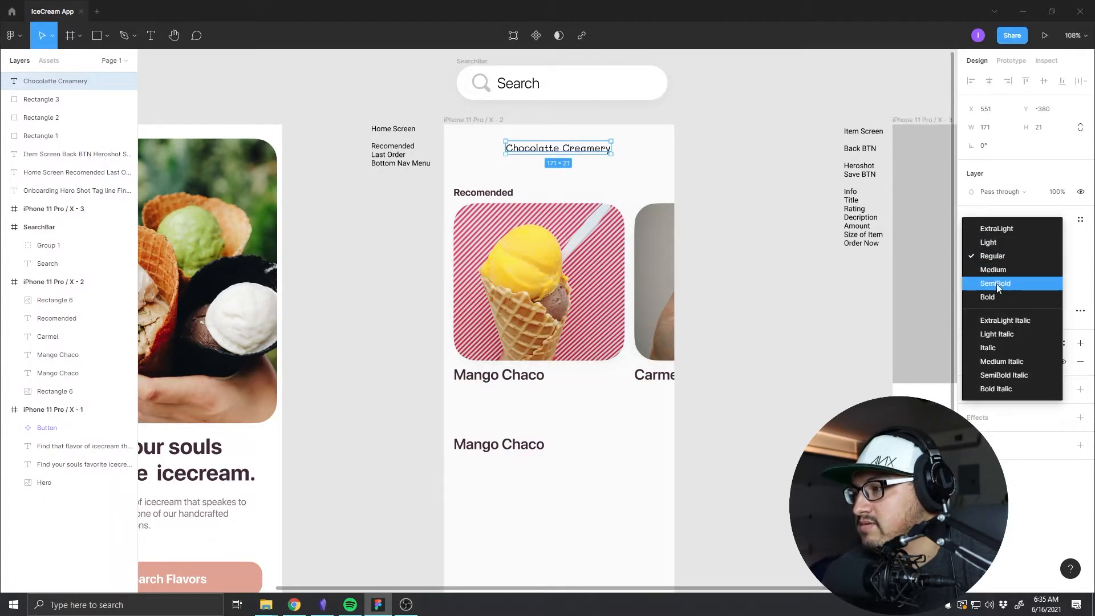
{"action": "key", "text": "Escape"}
Step: Set the Chocolatte Creamery header text's font to Marcellus SC
{"action": "left_click", "coordinate": [987, 243]}
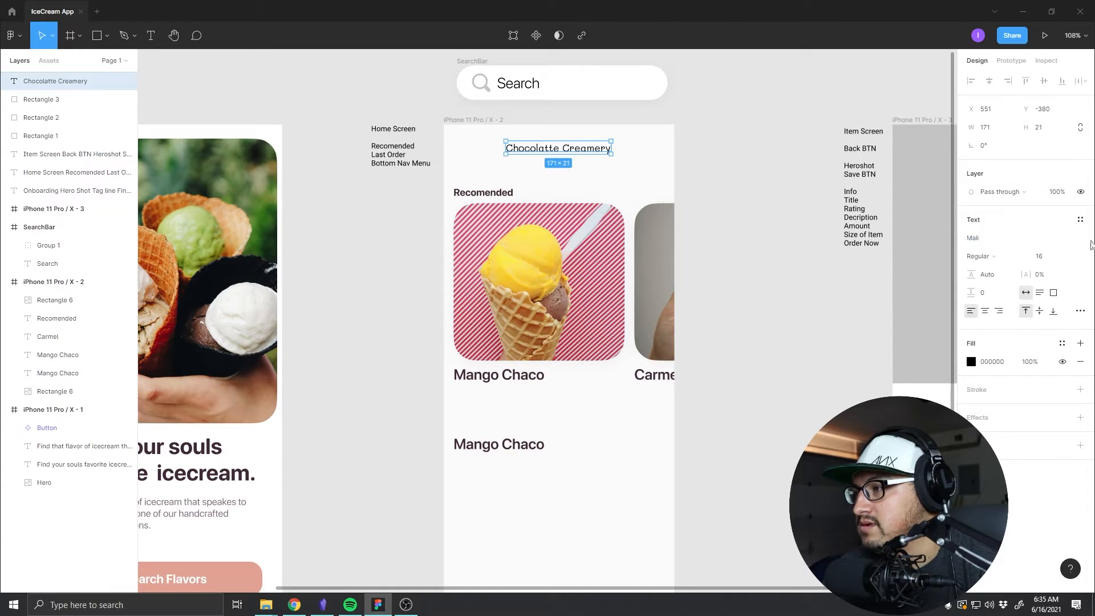
{"action": "left_click", "coordinate": [1081, 239]}
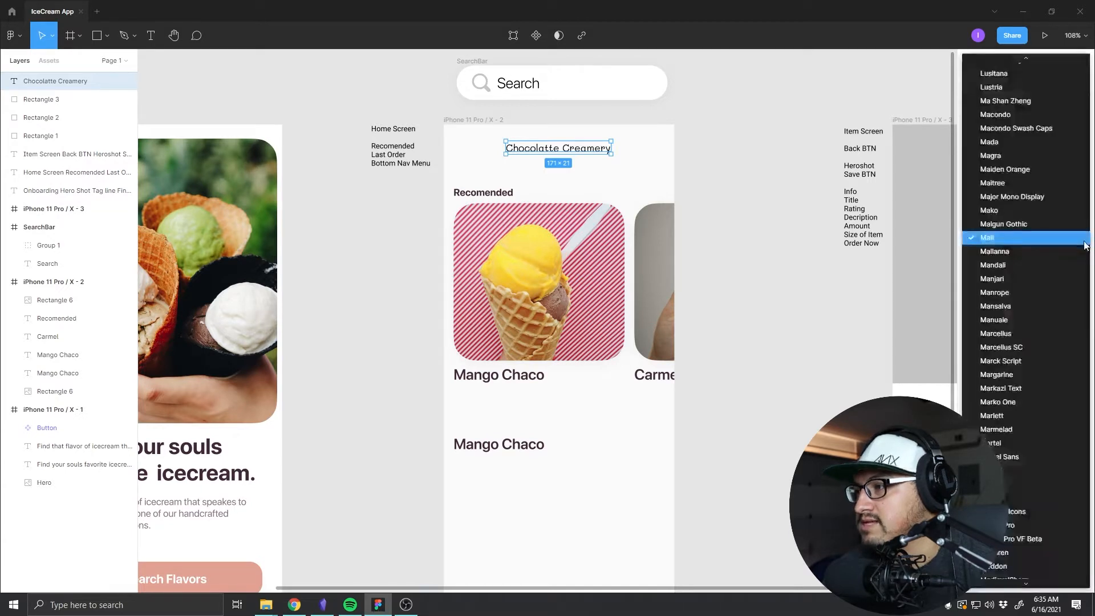
{"action": "left_click", "coordinate": [1016, 347]}
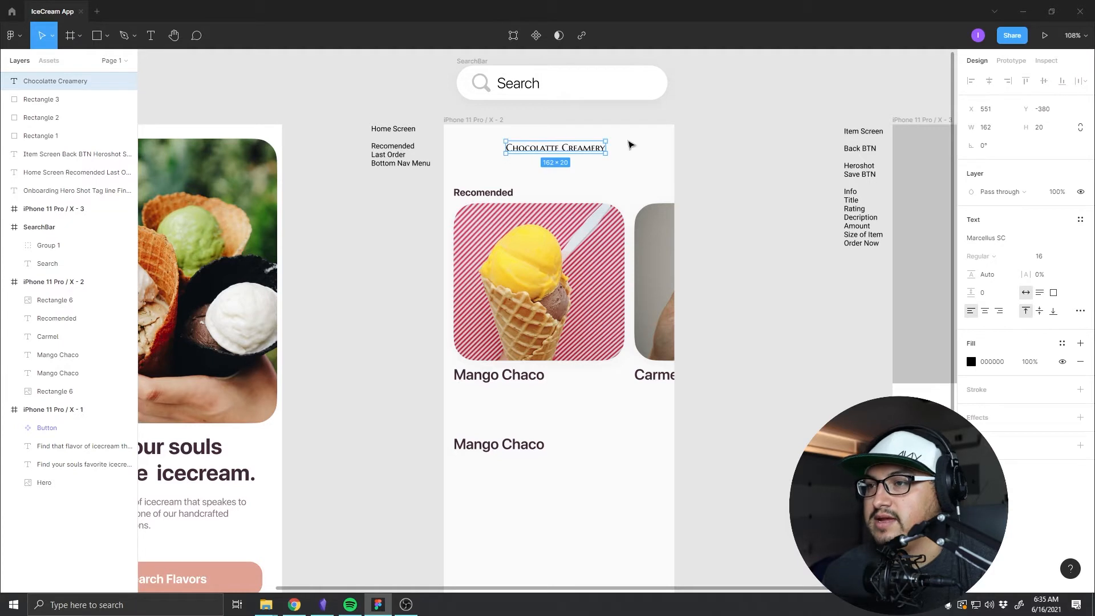
{"action": "left_click", "coordinate": [716, 171]}
Step: Center the Chocolatte Creamery text horizontally near the second phone screen's upper edge, at about X 557, Y -399
{"action": "left_click", "coordinate": [600, 150]}
{"action": "left_click_drag", "start_coordinate": [600, 149], "coordinate": [574, 151]}
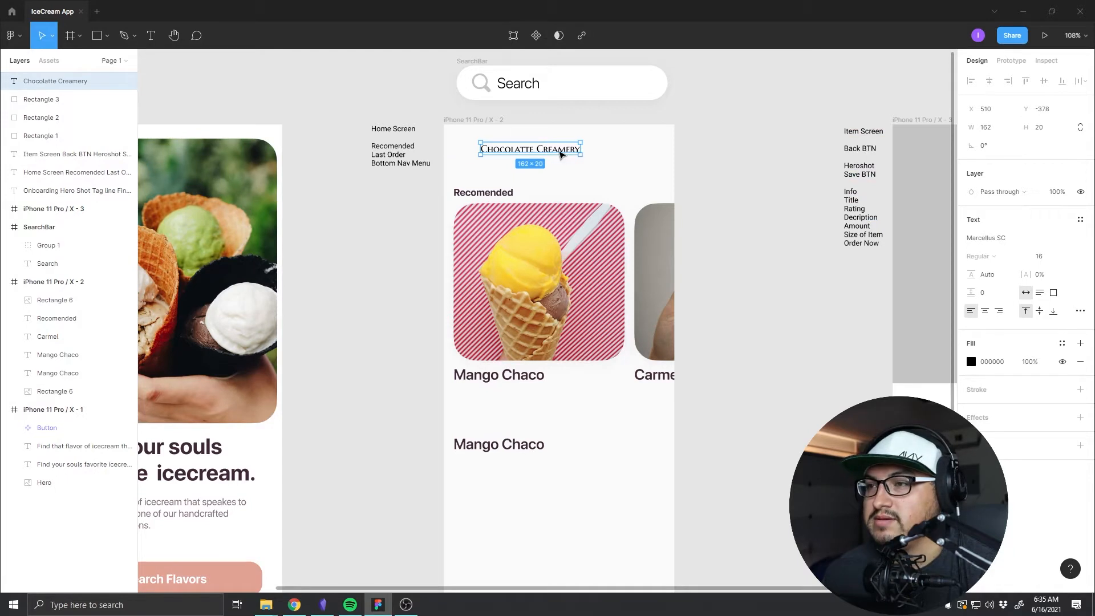
{"action": "left_click_drag", "start_coordinate": [560, 154], "coordinate": [589, 145]}
{"action": "key", "text": "alt"}
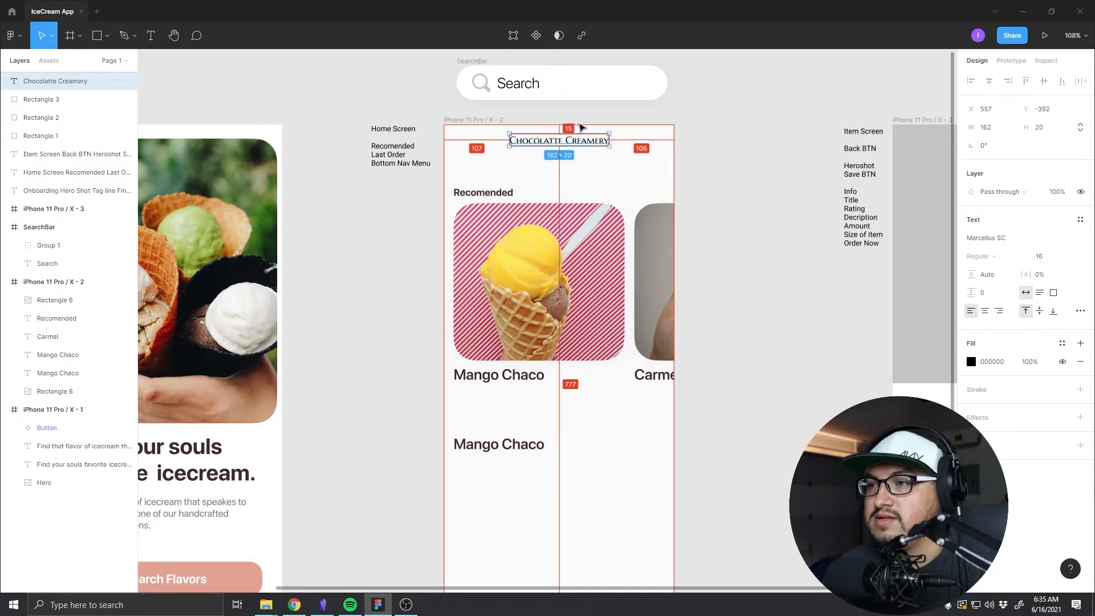
{"action": "key", "text": "Up"}
{"action": "key", "text": "Up"}
{"action": "key", "text": "Up"}
{"action": "key", "text": "Up"}
{"action": "key", "text": "Up"}
{"action": "key", "text": "Up"}
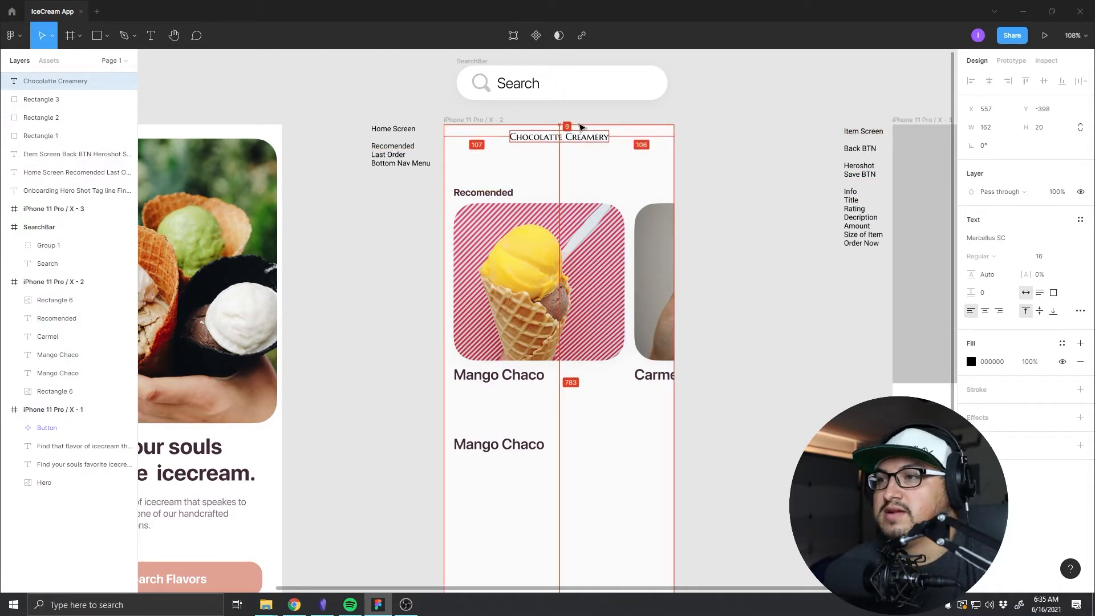
{"action": "key", "text": "Up"}
{"action": "scroll", "coordinate": [578, 125], "scroll_direction": "down", "scroll_amount": 3}
{"action": "scroll", "coordinate": [578, 131], "scroll_direction": "up", "scroll_amount": 4}
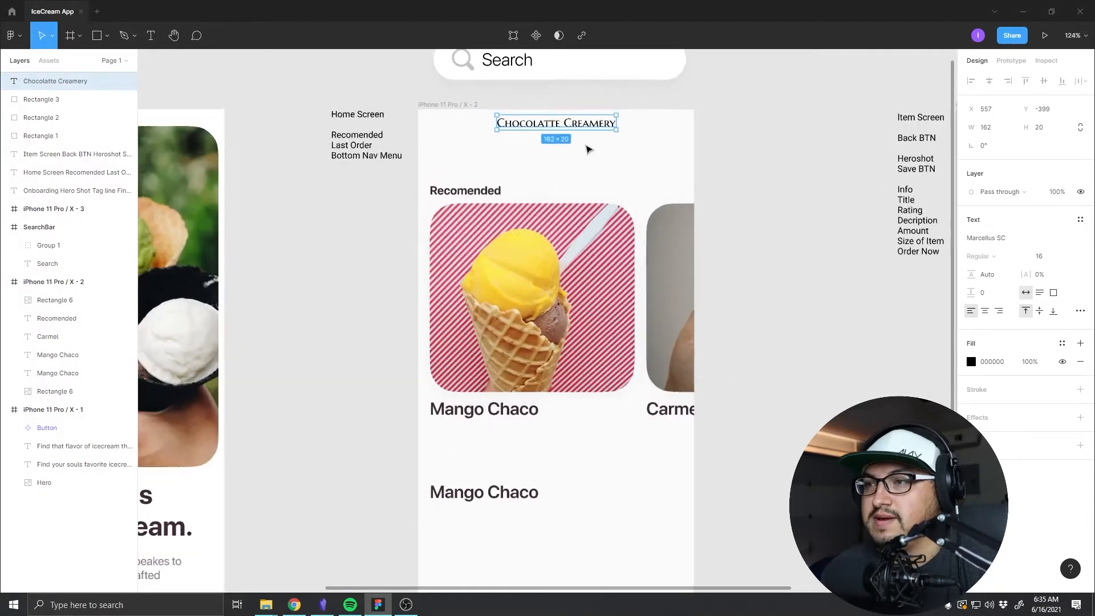
Step: Draw a circle beside the Chocolatte Creamery header on the second phone screen and set its size to 36 by 36
{"action": "key", "text": "o"}
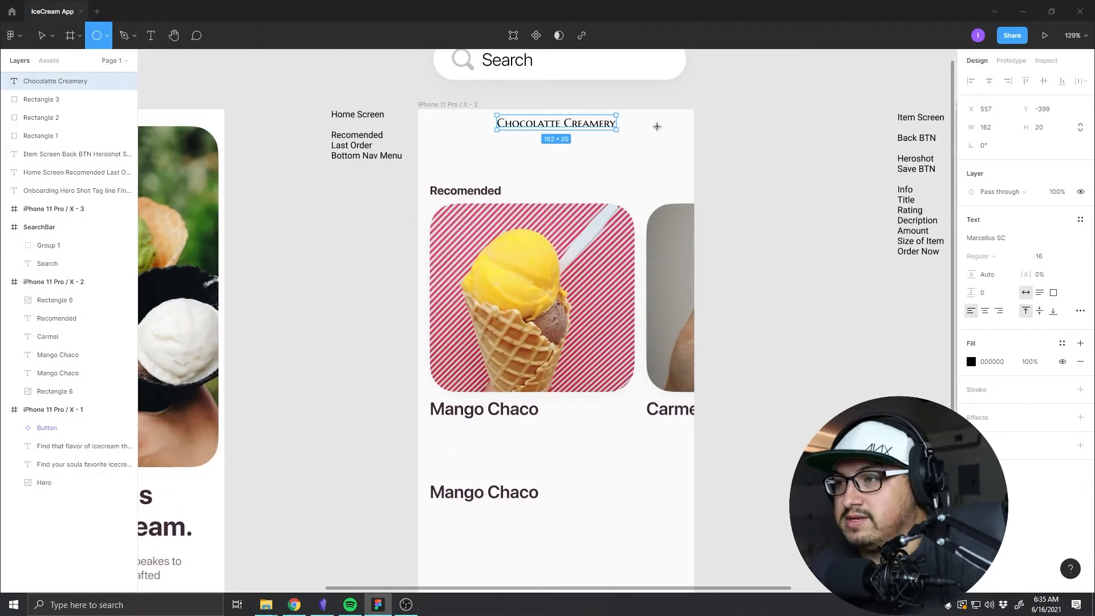
{"action": "left_click_drag", "start_coordinate": [647, 120], "coordinate": [676, 144]}
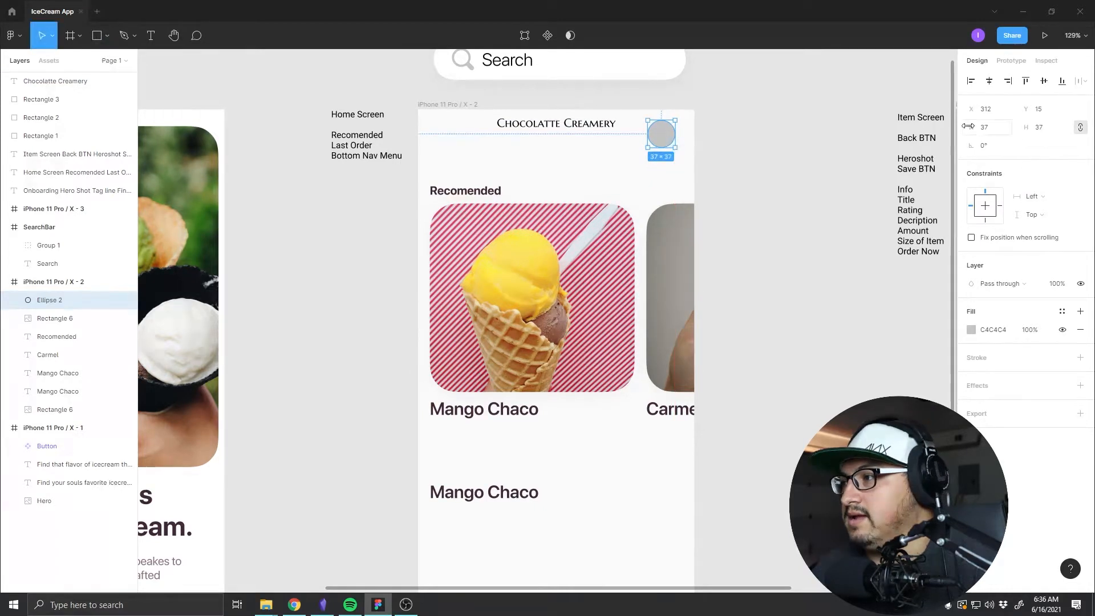
{"action": "left_click", "coordinate": [988, 133]}
{"action": "type", "text": "26"}
{"action": "key", "text": "Return"}
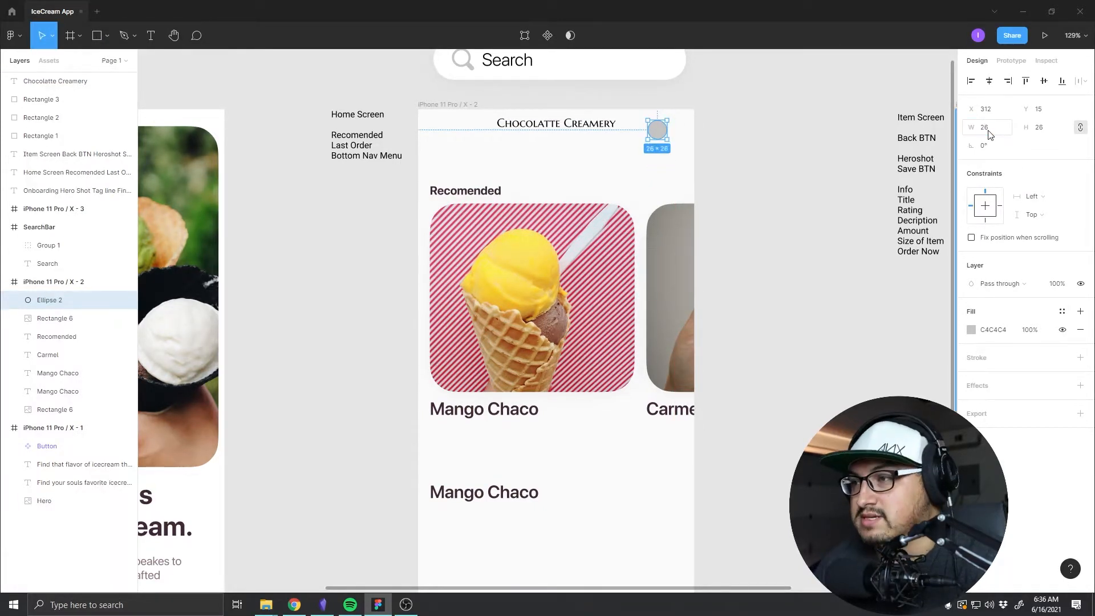
{"action": "left_click", "coordinate": [991, 133]}
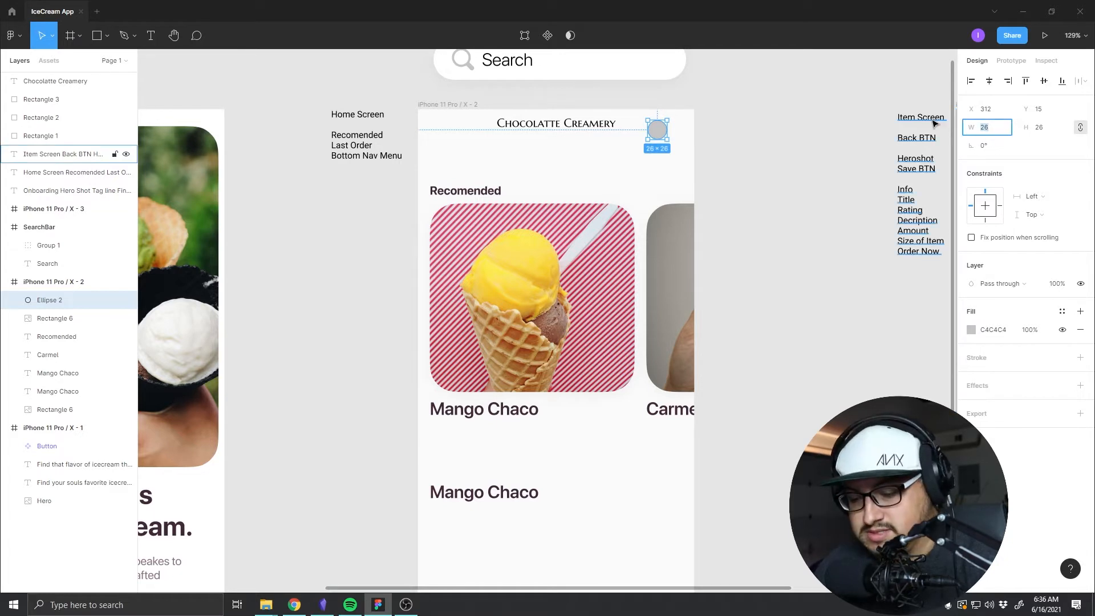
{"action": "type", "text": "36"}
{"action": "key", "text": "Return"}
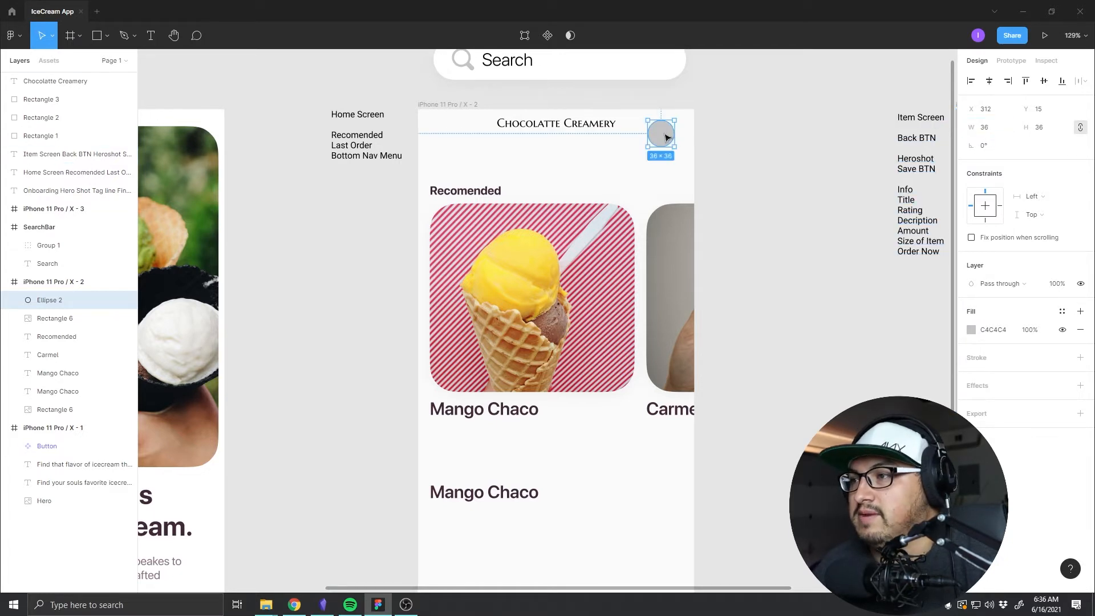
Step: Move the circle toward the phone screen's upper-right corner, to X 331, Y 10
{"action": "left_click_drag", "start_coordinate": [665, 135], "coordinate": [676, 135]}
{"action": "key", "text": "alt"}
{"action": "key", "text": "Right"}
{"action": "key", "text": "Right"}
{"action": "key", "text": "Right"}
{"action": "key", "text": "Right"}
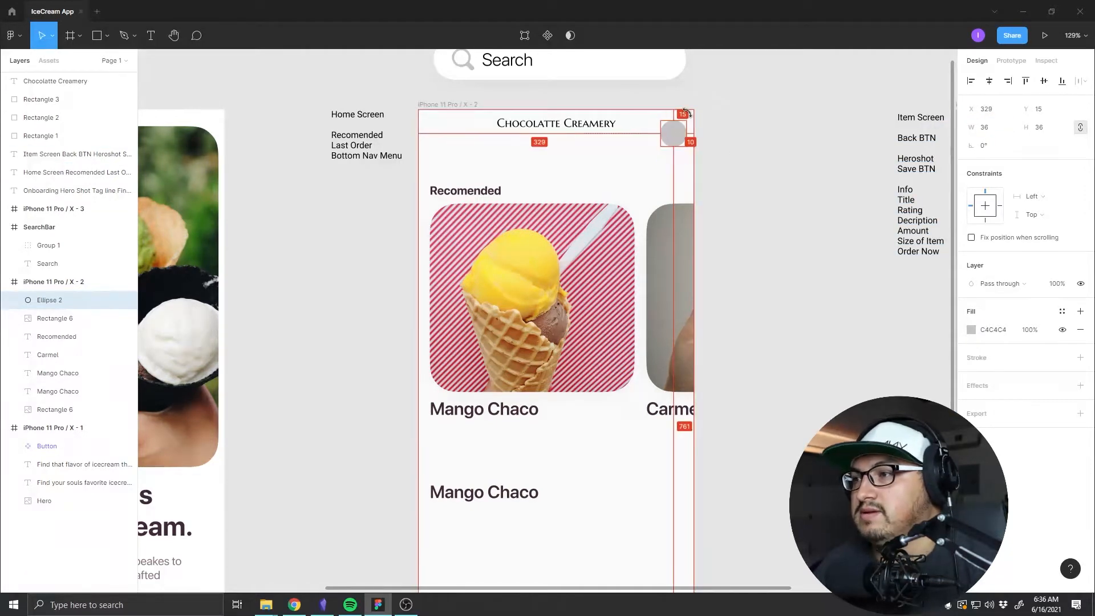
{"action": "key", "text": "Up"}
{"action": "key", "text": "Up"}
{"action": "key", "text": "Up"}
{"action": "key", "text": "Up"}
{"action": "key", "text": "Up"}
{"action": "key", "text": "Up"}
{"action": "key", "text": "Up"}
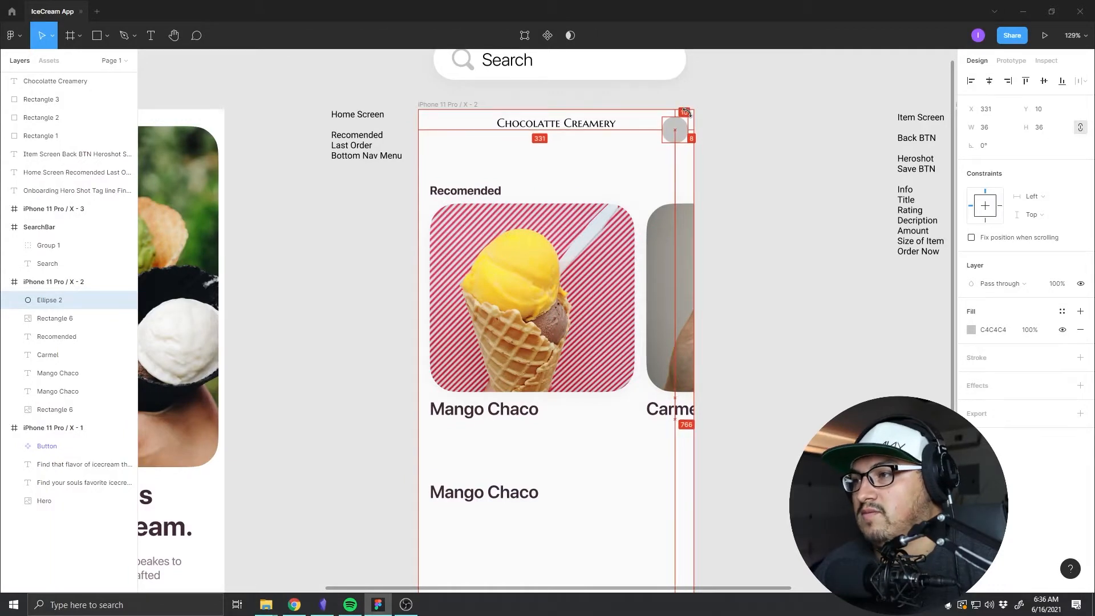
{"action": "scroll", "coordinate": [713, 128], "scroll_direction": "up", "scroll_amount": 1}
{"action": "left_click", "coordinate": [713, 128]}
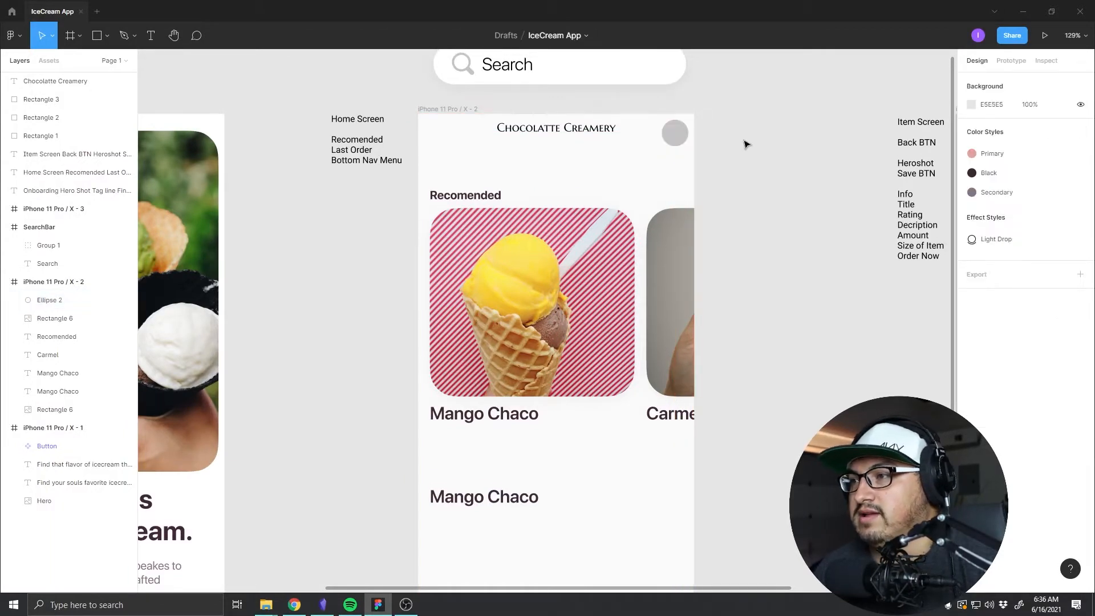
Step: Lower the Chocolatte Creamery text and the circle together, and shift the circle left to X 323, Y 16
{"action": "left_click", "coordinate": [597, 135]}
{"action": "left_click", "coordinate": [672, 132], "text": "shift"}
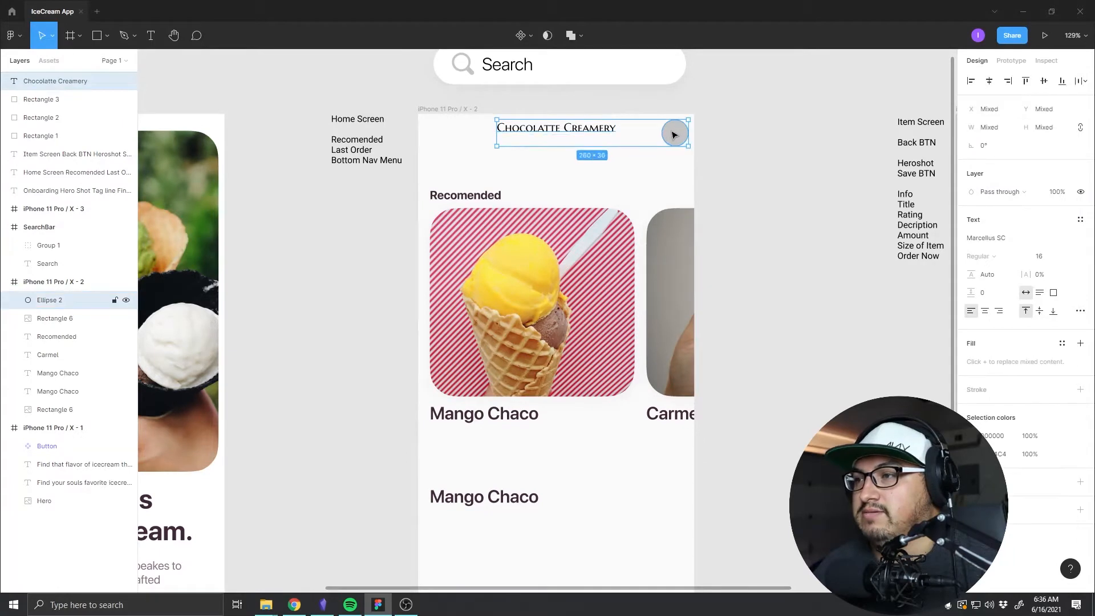
{"action": "key", "text": "shift+Down"}
{"action": "left_click", "coordinate": [683, 148]}
{"action": "left_click", "coordinate": [671, 148]}
{"action": "key", "text": "shift+Left"}
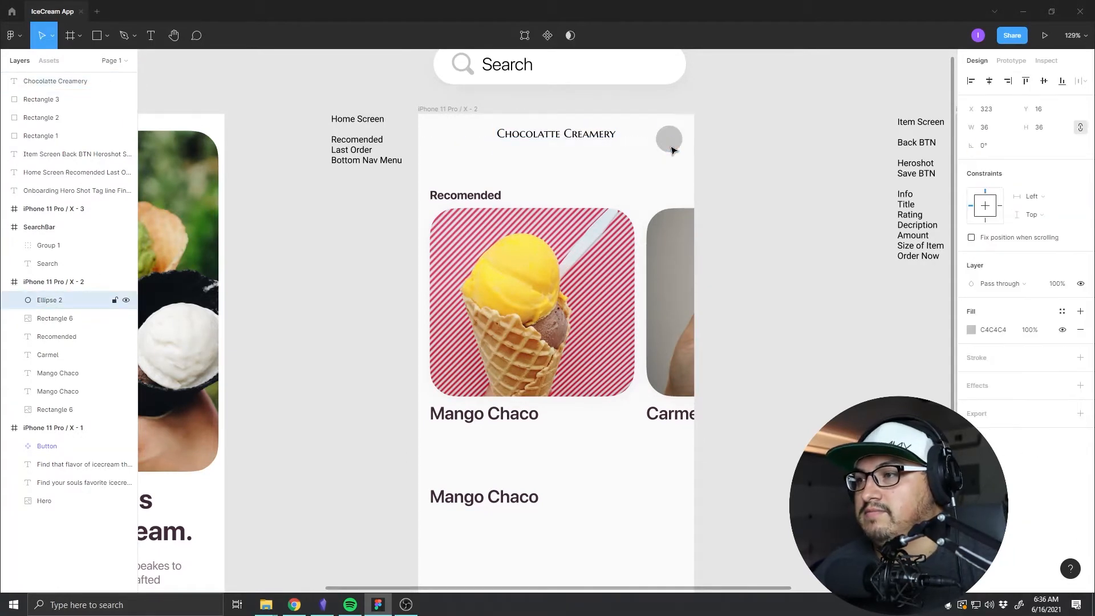
{"action": "left_click", "coordinate": [699, 149]}
Step: Change the circle's fill from solid to Image and browse to the Downloads folder to choose a picture
{"action": "left_click", "coordinate": [677, 143]}
{"action": "left_click", "coordinate": [970, 329]}
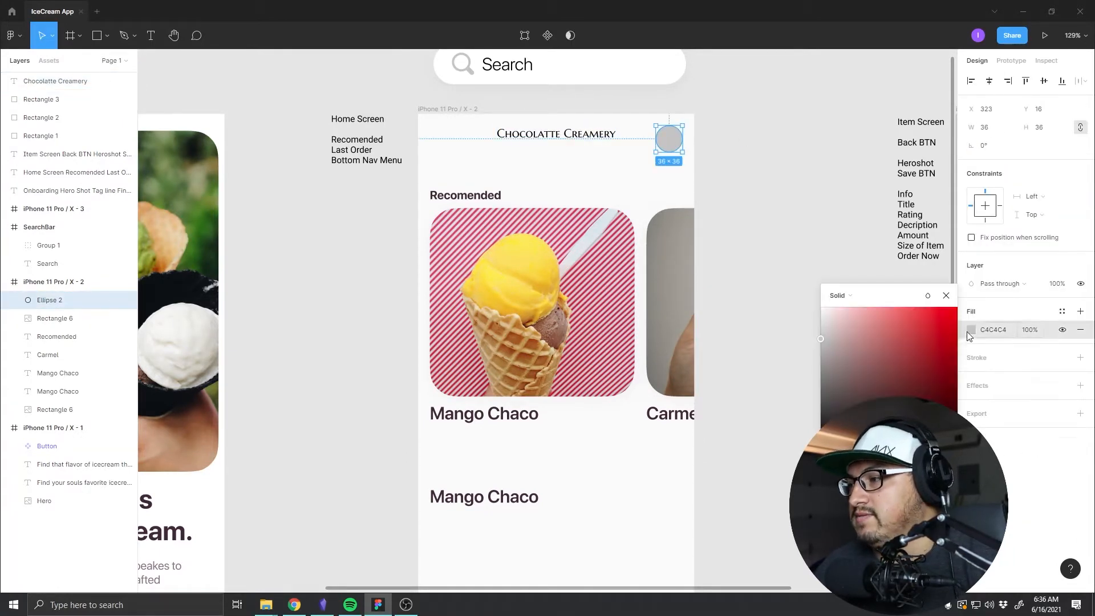
{"action": "left_click", "coordinate": [840, 295]}
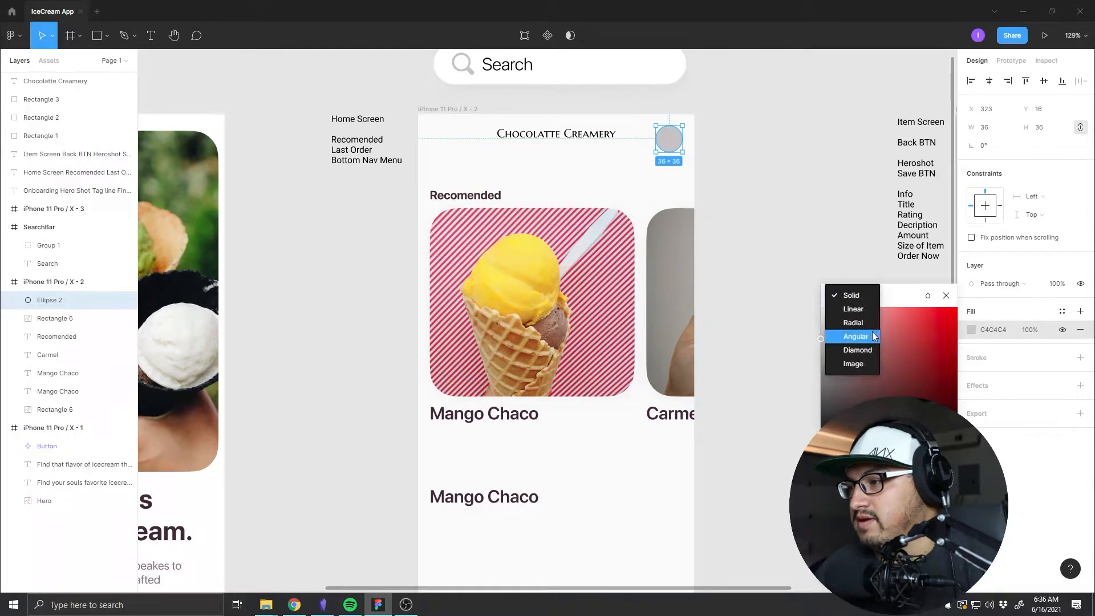
{"action": "left_click", "coordinate": [862, 368]}
{"action": "left_click", "coordinate": [889, 377]}
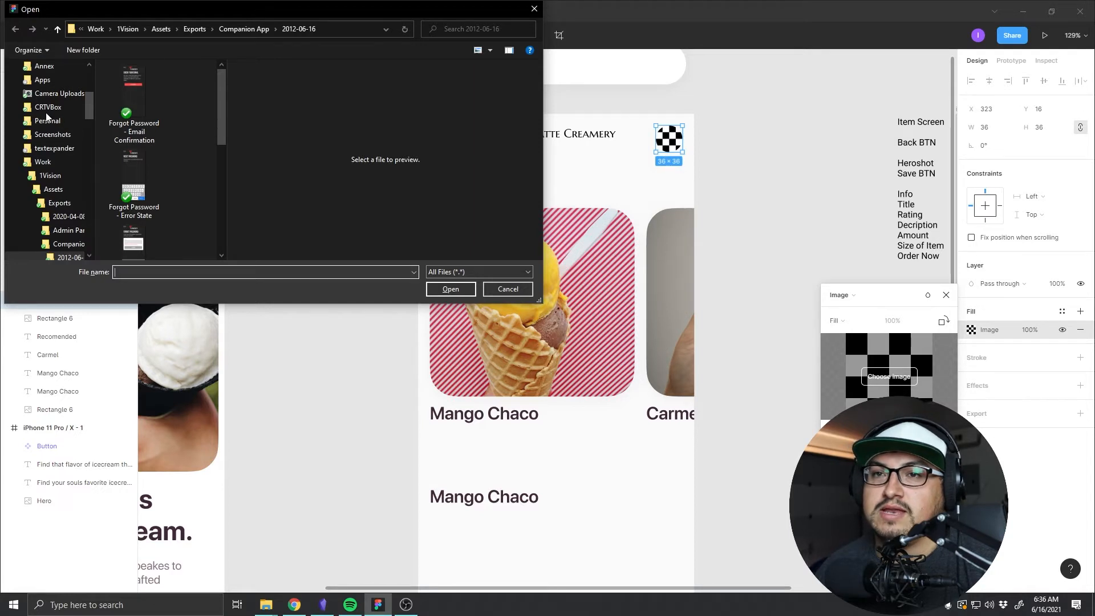
{"action": "left_click_drag", "start_coordinate": [92, 101], "coordinate": [84, 53]}
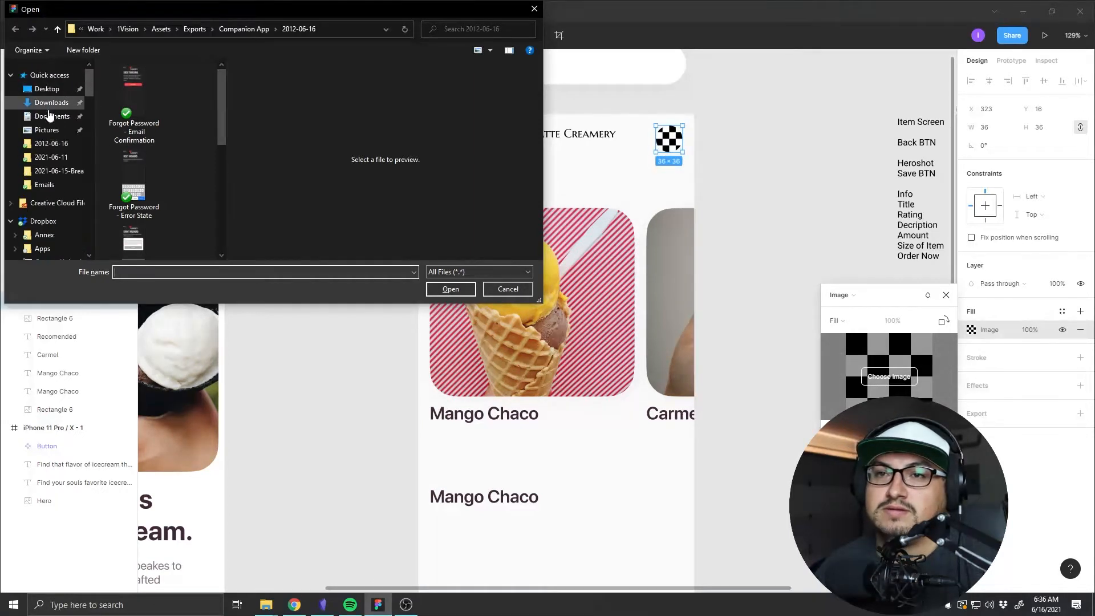
{"action": "left_click", "coordinate": [43, 221]}
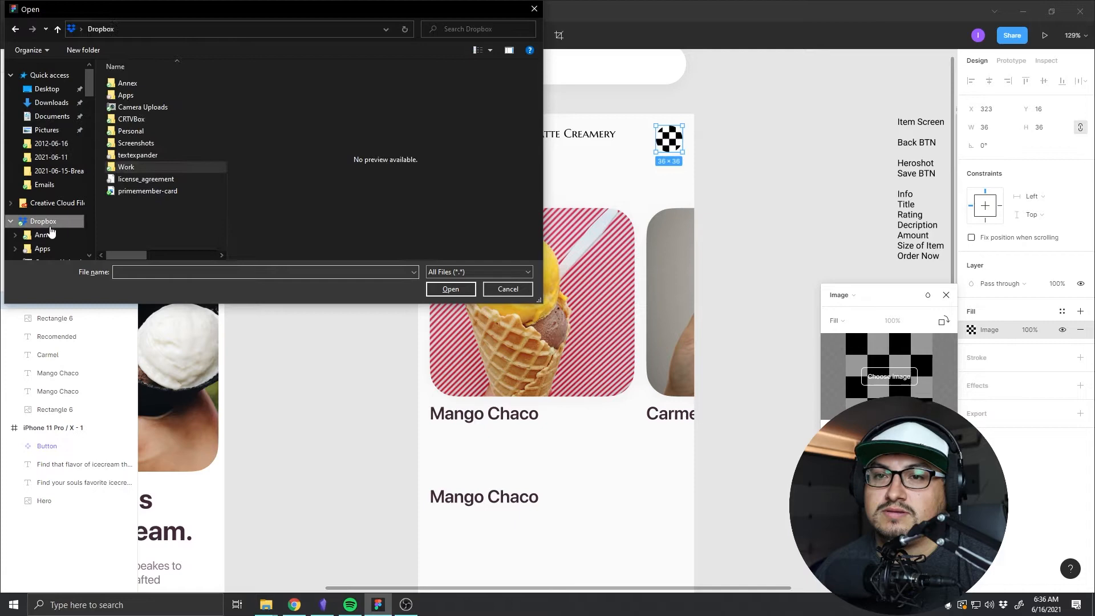
{"action": "left_click", "coordinate": [51, 103]}
Step: Switch to Chrome, open unsplash.com and search its photos for people
{"action": "key", "text": "alt+Tab"}
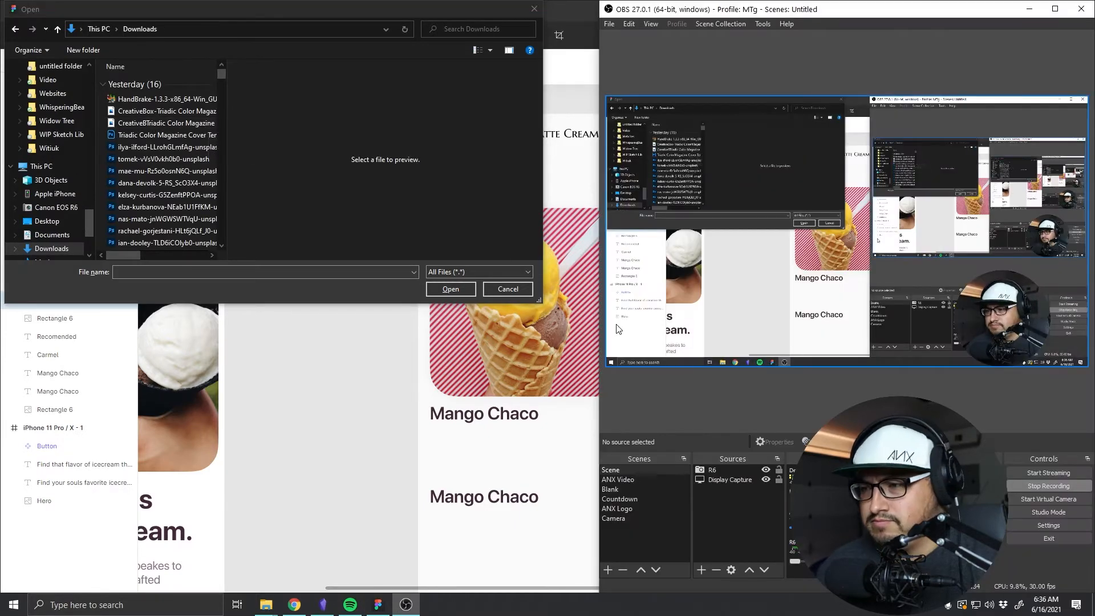
{"action": "key", "text": "alt+Tab"}
{"action": "key", "text": "alt+Tab"}
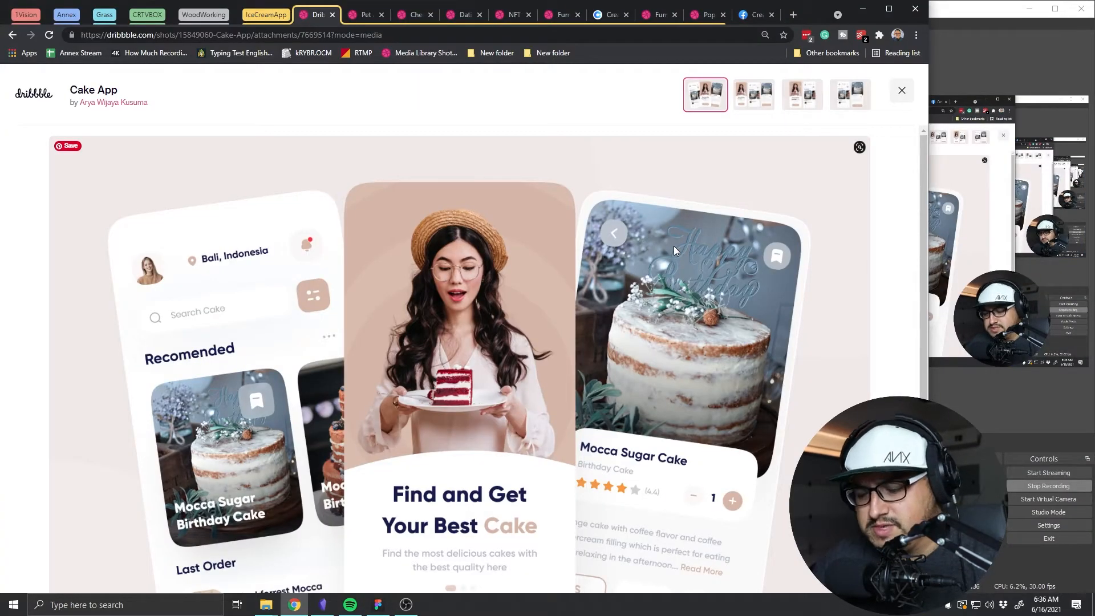
{"action": "key", "text": "ctrl+u"}
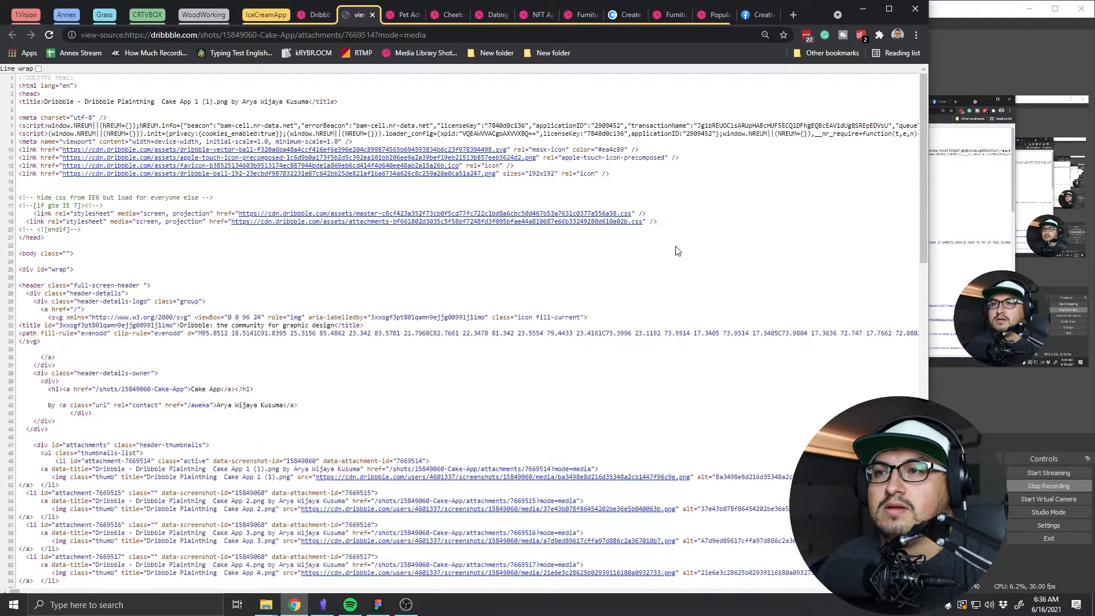
{"action": "left_click", "coordinate": [457, 29]}
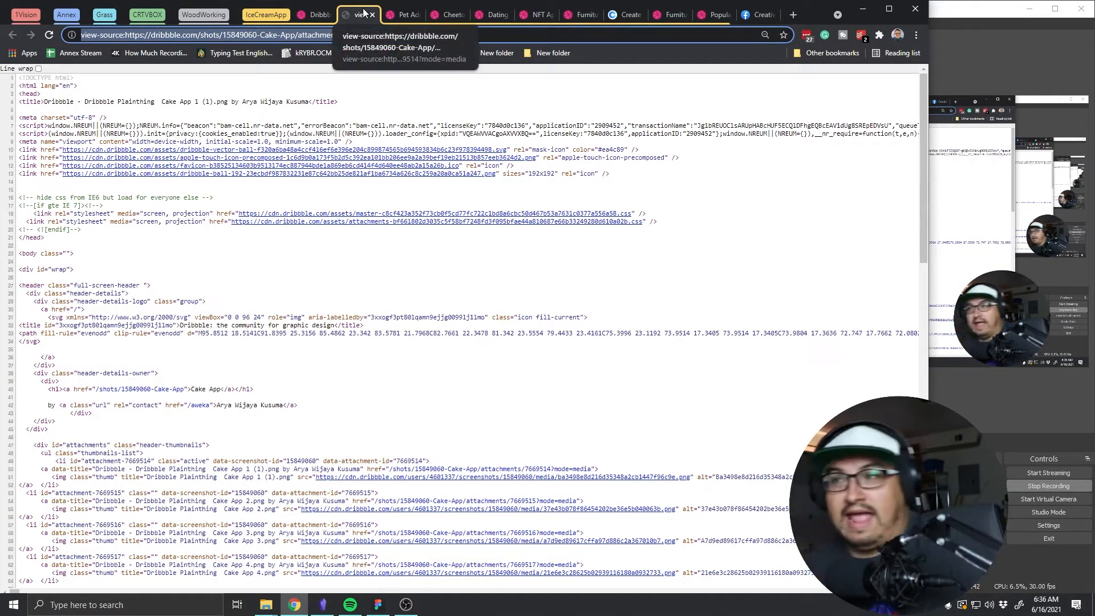
{"action": "type", "text": "unsplash.com"}
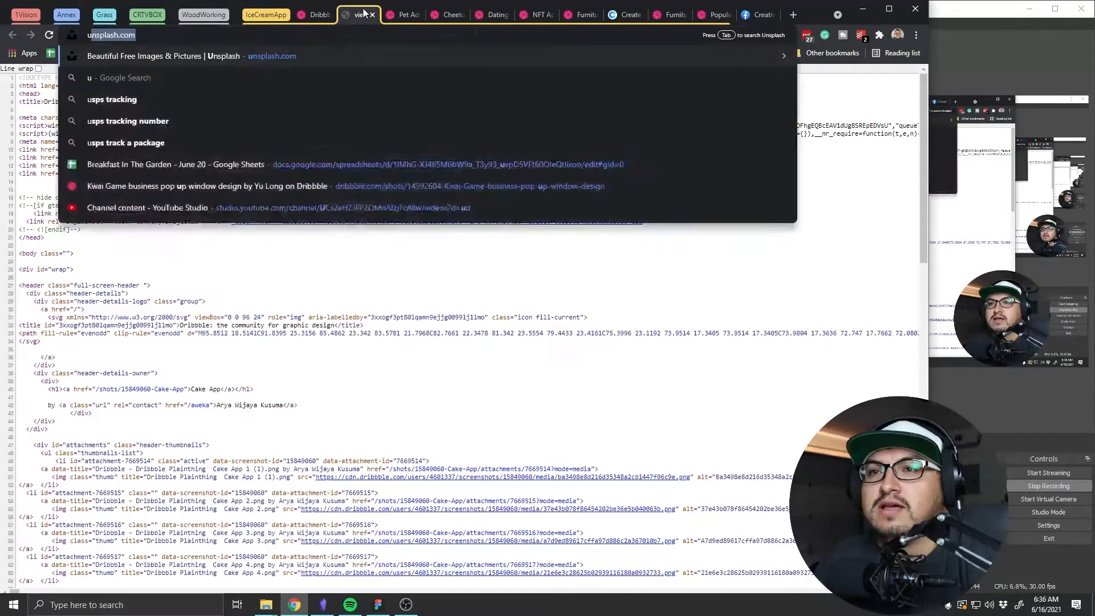
{"action": "key", "text": "Return"}
{"action": "left_click", "coordinate": [341, 74]}
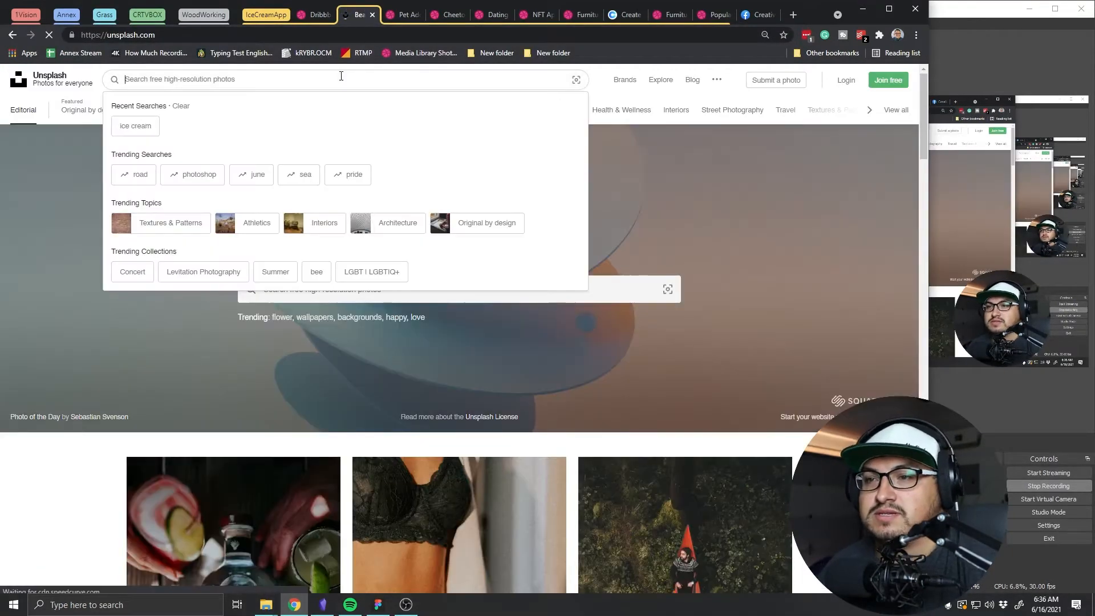
{"action": "type", "text": "people"}
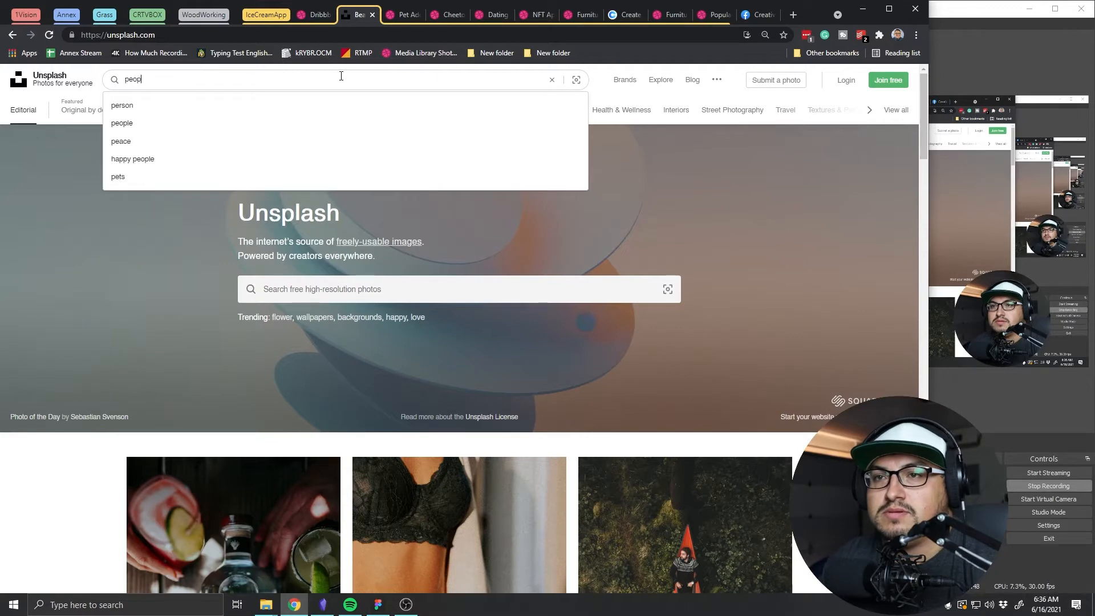
{"action": "key", "text": "Return"}
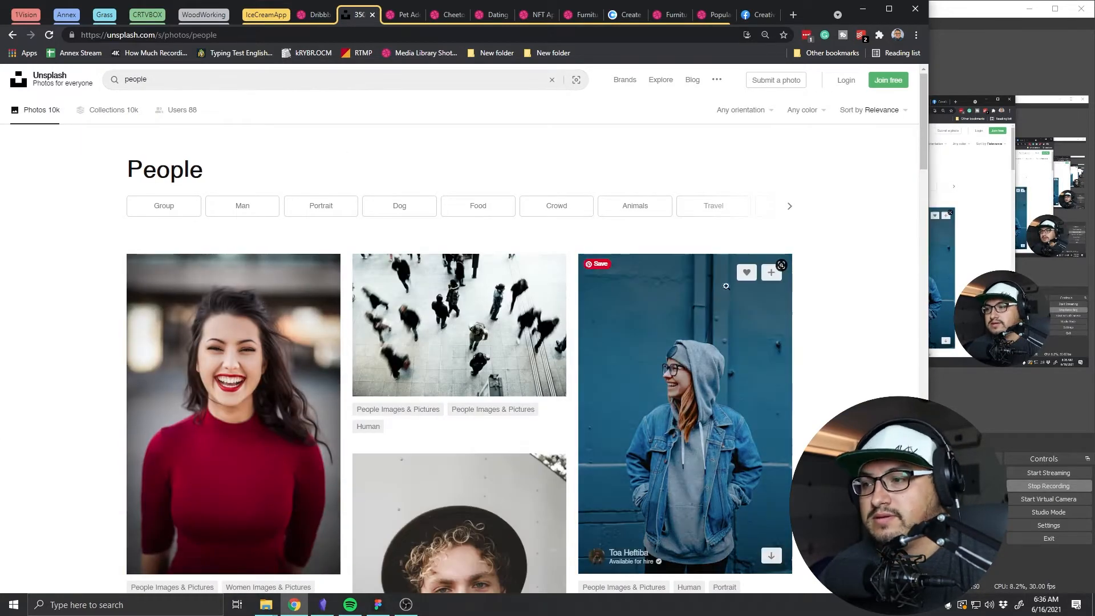
Step: Download the portrait of the smiling woman in a grey hood and black leather jacket from the people results
{"action": "scroll", "coordinate": [713, 319], "scroll_direction": "down", "scroll_amount": 3}
{"action": "scroll", "coordinate": [726, 297], "scroll_direction": "down", "scroll_amount": 3}
{"action": "scroll", "coordinate": [726, 297], "scroll_direction": "up", "scroll_amount": 3}
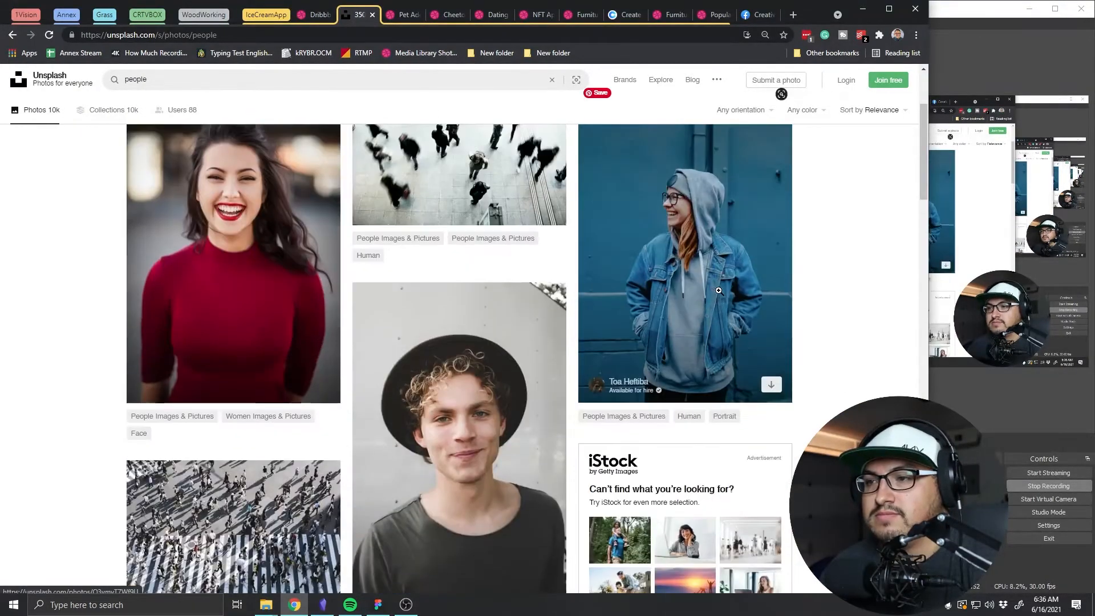
{"action": "scroll", "coordinate": [570, 279], "scroll_direction": "up", "scroll_amount": 2}
{"action": "scroll", "coordinate": [549, 275], "scroll_direction": "down", "scroll_amount": 6}
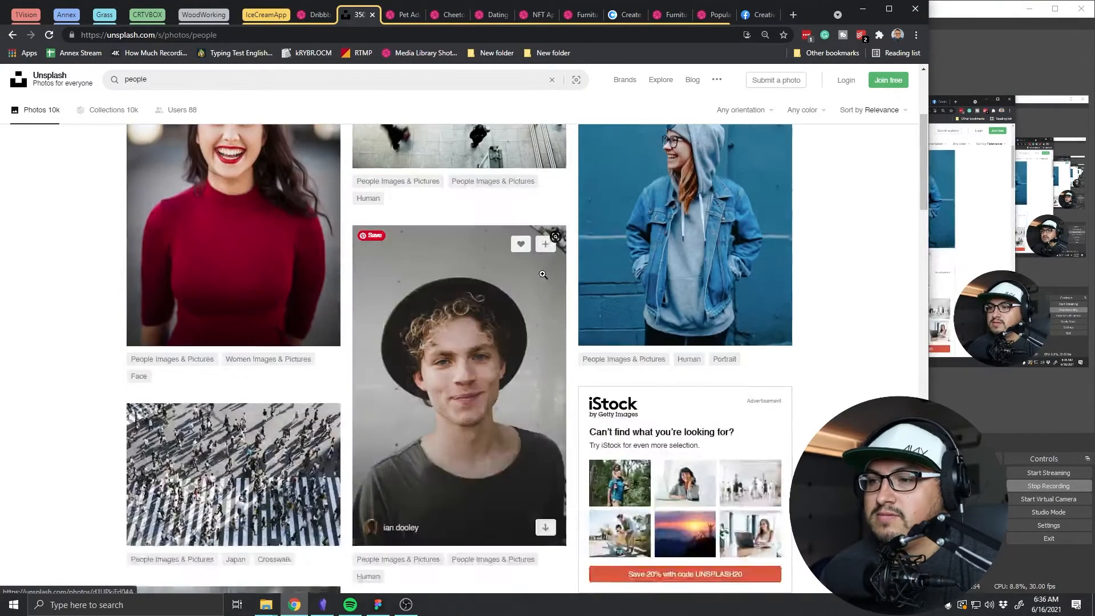
{"action": "scroll", "coordinate": [547, 274], "scroll_direction": "down", "scroll_amount": 10}
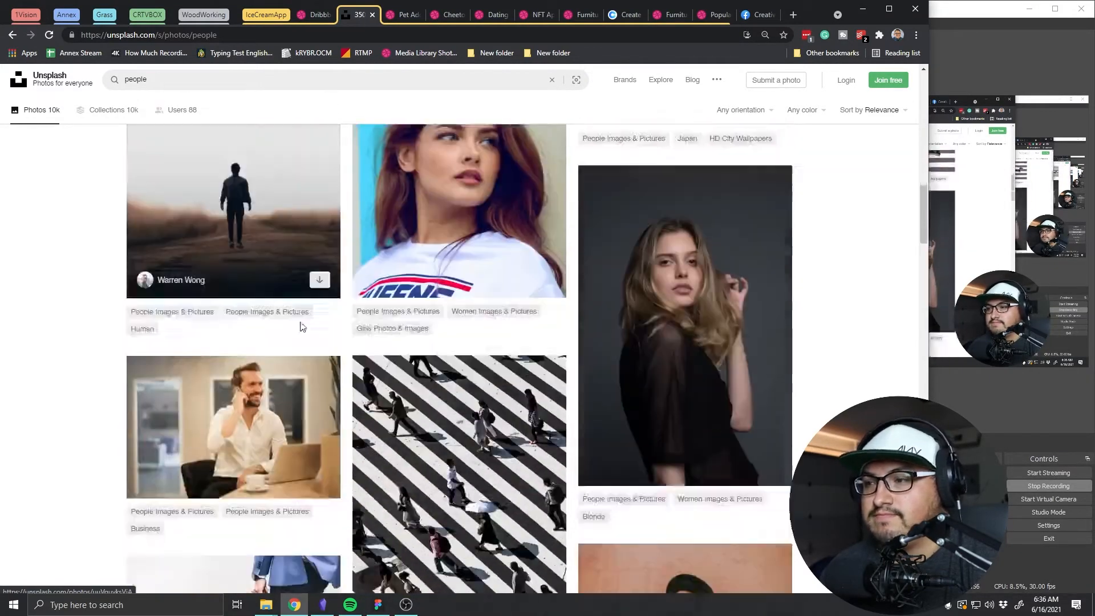
{"action": "scroll", "coordinate": [347, 314], "scroll_direction": "down", "scroll_amount": 8}
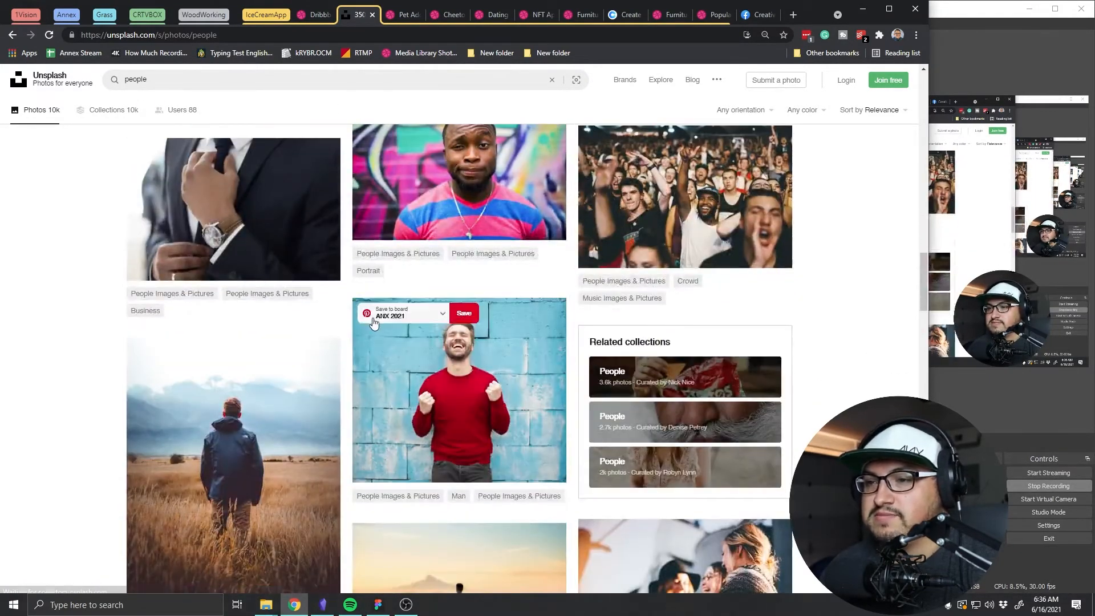
{"action": "scroll", "coordinate": [576, 373], "scroll_direction": "down", "scroll_amount": 5}
{"action": "scroll", "coordinate": [576, 374], "scroll_direction": "down", "scroll_amount": 5}
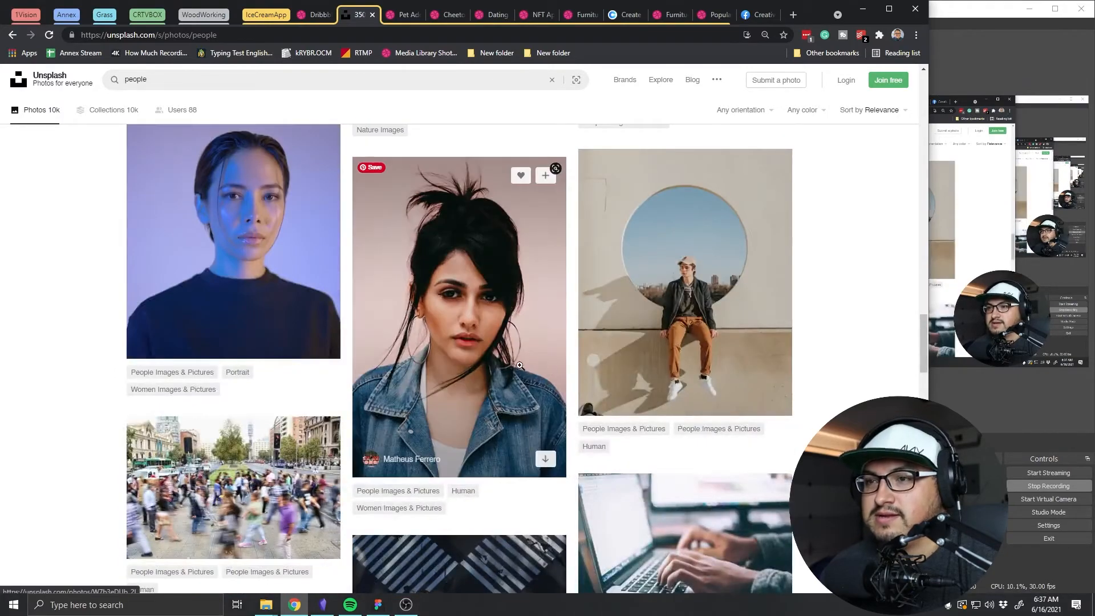
{"action": "scroll", "coordinate": [473, 358], "scroll_direction": "down", "scroll_amount": 20}
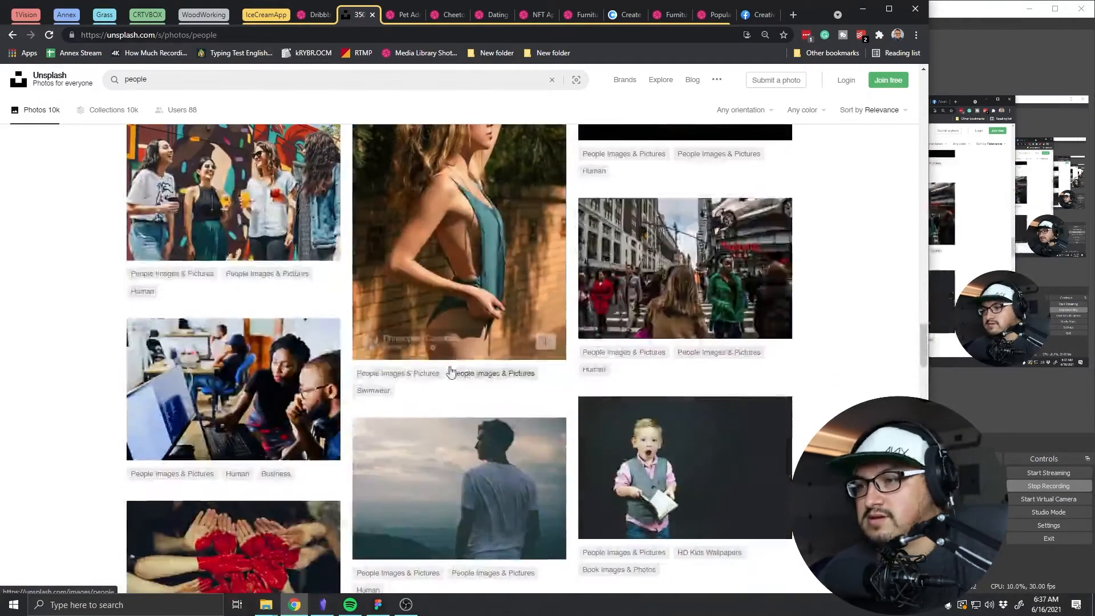
{"action": "scroll", "coordinate": [449, 365], "scroll_direction": "down", "scroll_amount": 9}
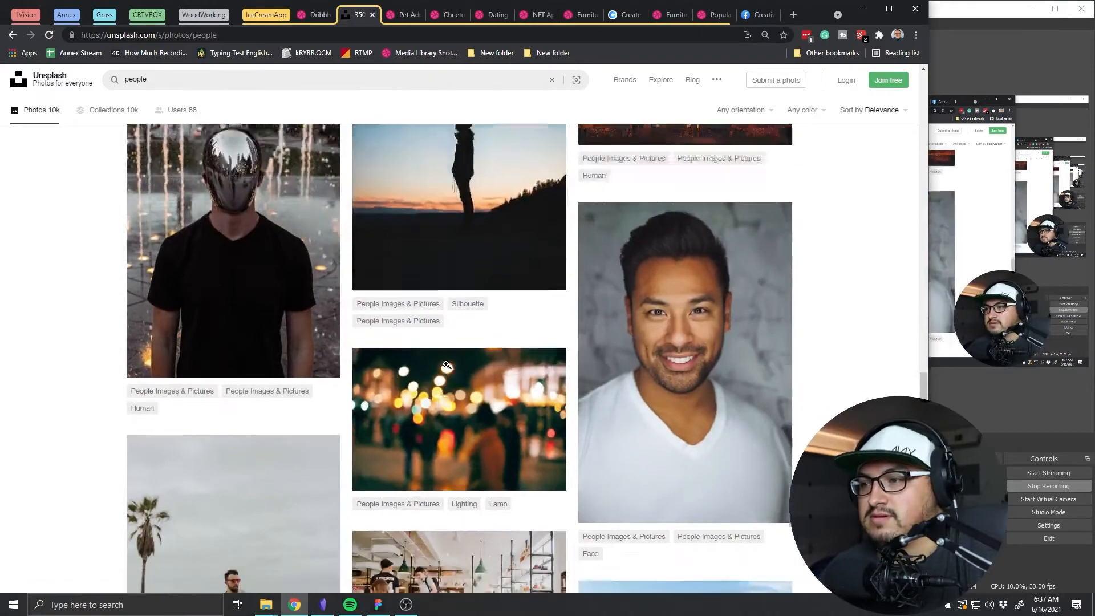
{"action": "scroll", "coordinate": [451, 368], "scroll_direction": "down", "scroll_amount": 15}
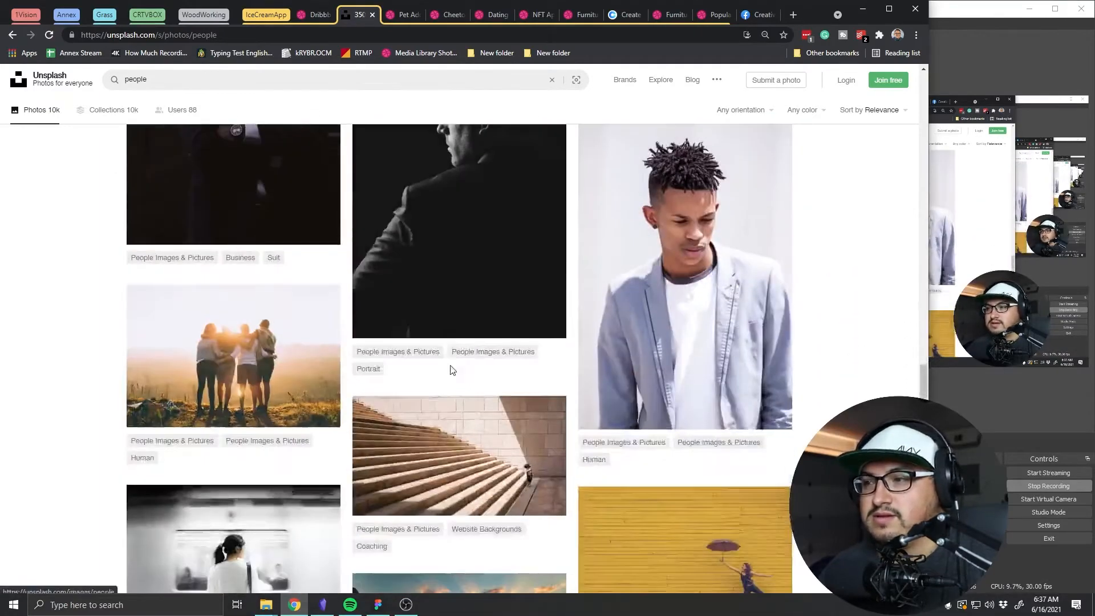
{"action": "scroll", "coordinate": [443, 365], "scroll_direction": "down", "scroll_amount": 11}
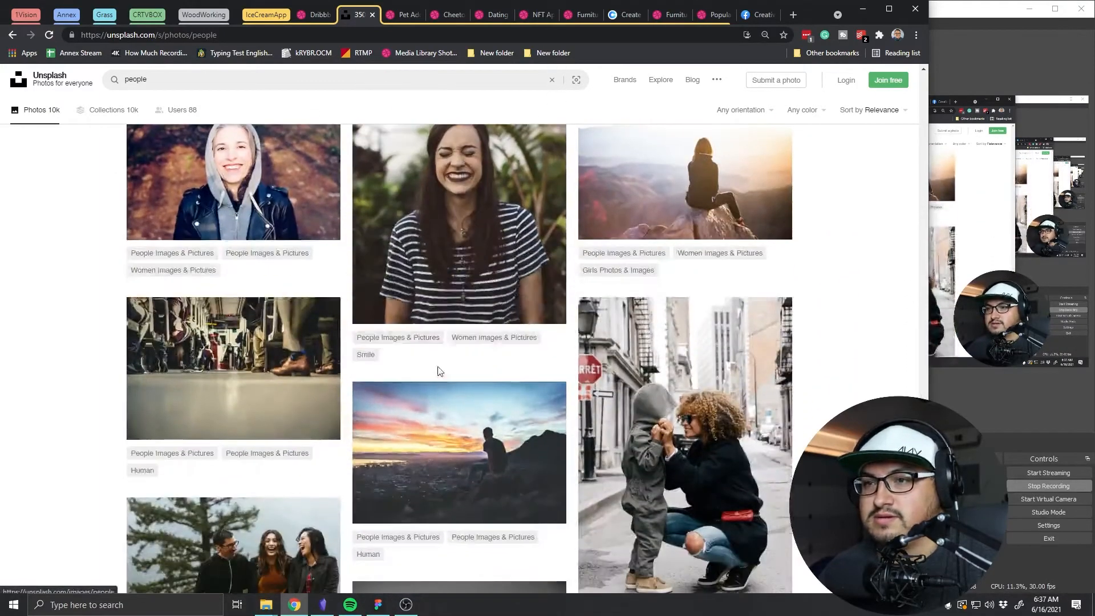
{"action": "scroll", "coordinate": [439, 371], "scroll_direction": "up", "scroll_amount": 3}
{"action": "left_click", "coordinate": [264, 336]}
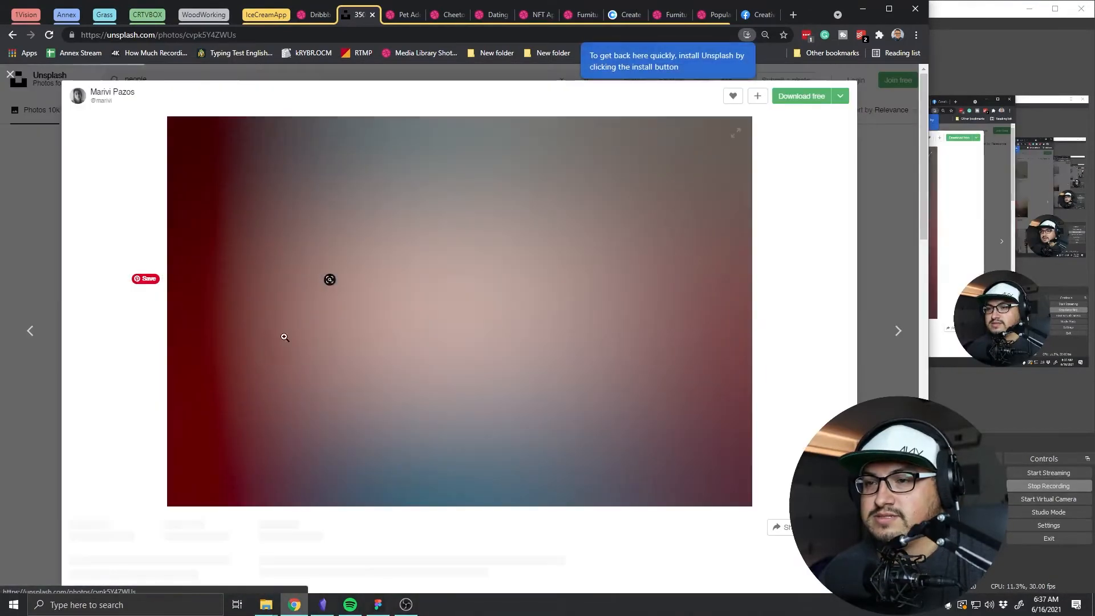
{"action": "left_click", "coordinate": [804, 96]}
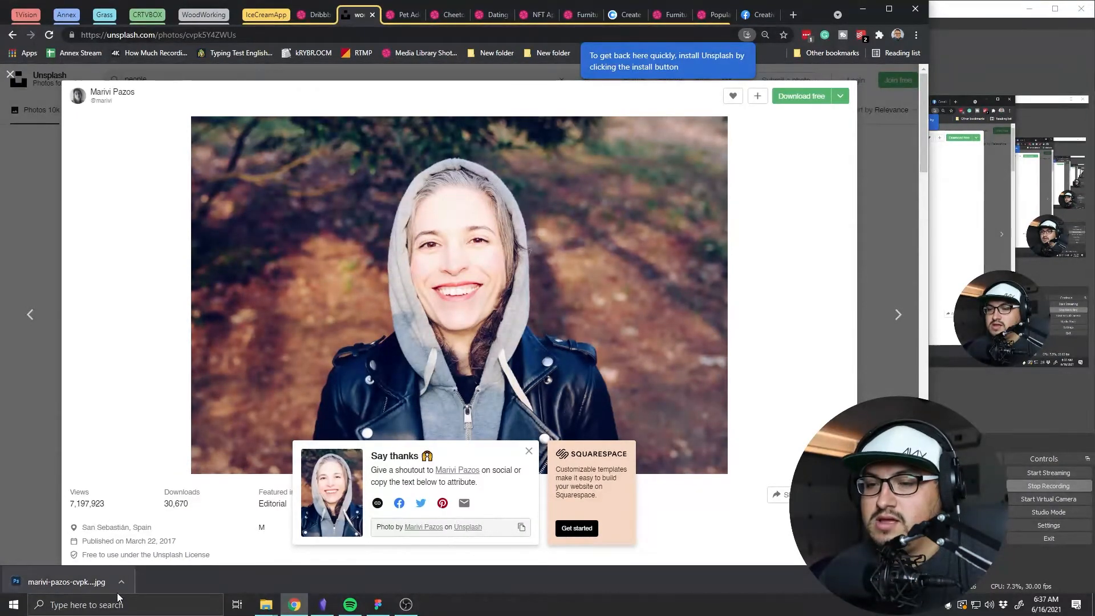
Step: Switch back to Figma and fill the header circle with the portrait image downloaded from Unsplash
{"action": "left_click", "coordinate": [377, 604]}
{"action": "left_click", "coordinate": [166, 99]}
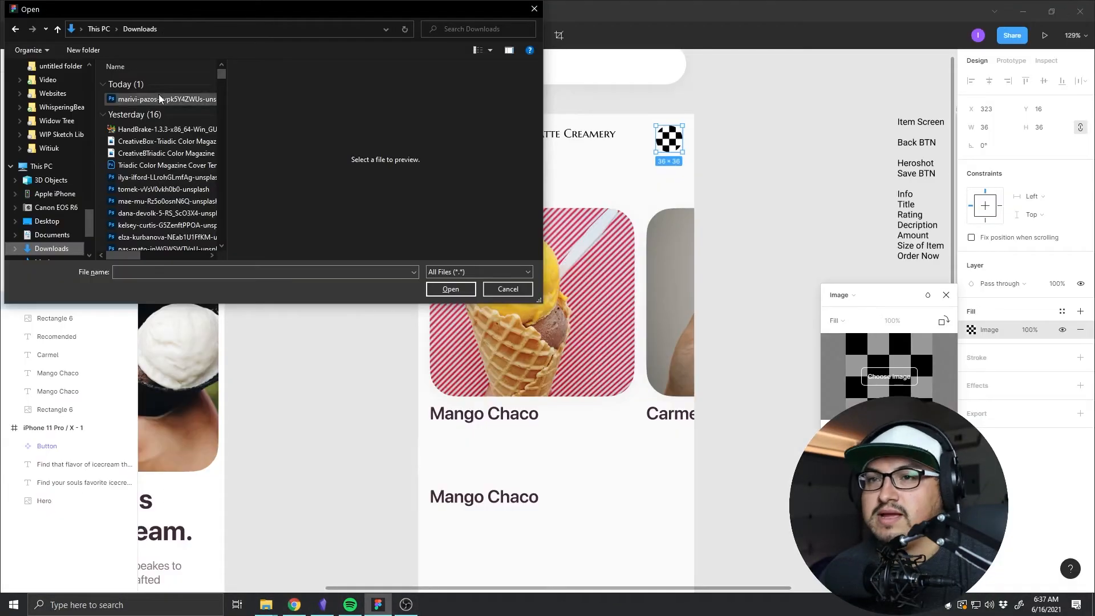
{"action": "left_click", "coordinate": [450, 289]}
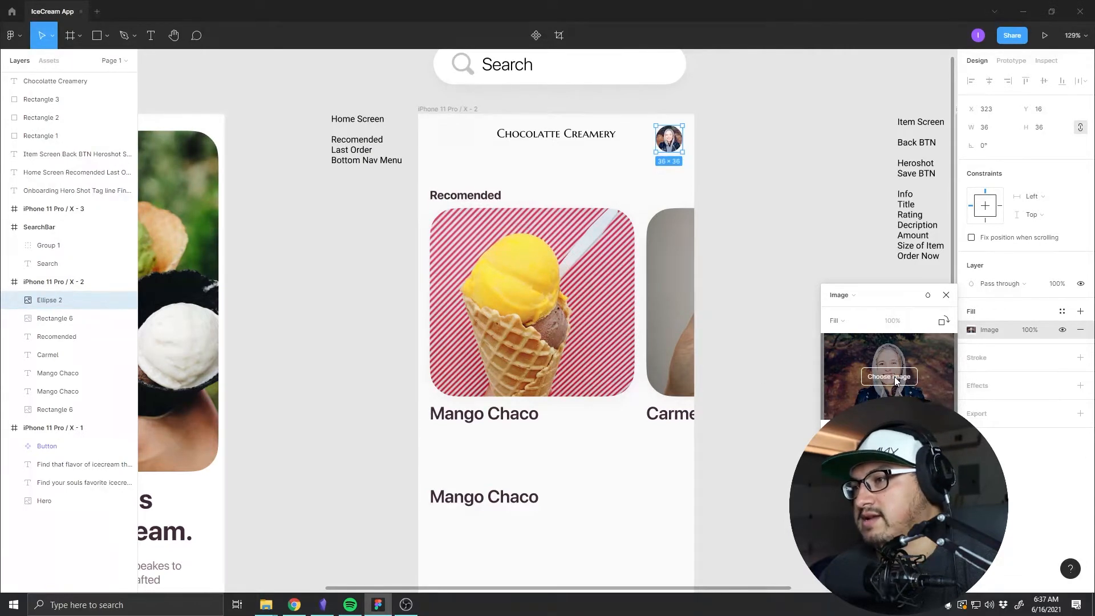
{"action": "left_click", "coordinate": [828, 207]}
Step: Apply the Light Drop effect style to the circular profile picture
{"action": "left_click", "coordinate": [669, 139]}
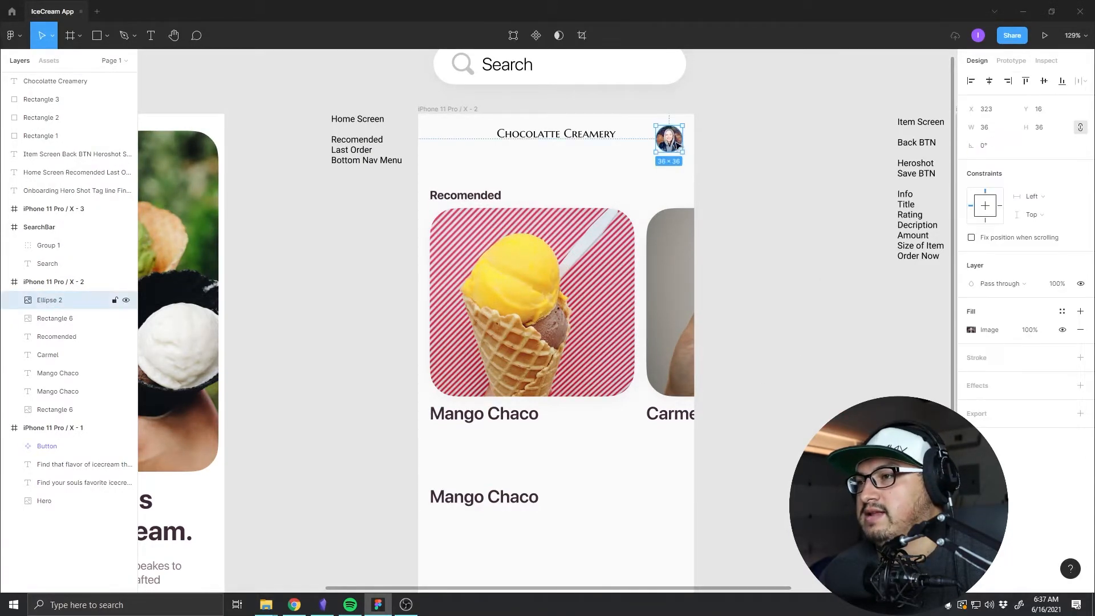
{"action": "left_click", "coordinate": [1061, 385]}
{"action": "left_click", "coordinate": [1009, 455]}
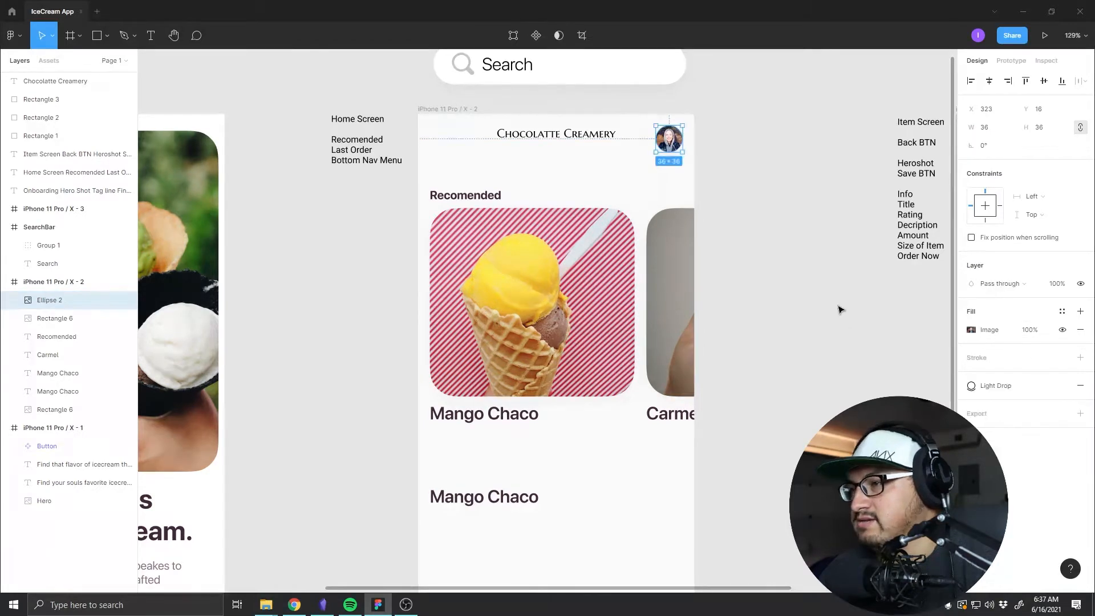
{"action": "left_click", "coordinate": [765, 247]}
{"action": "scroll", "coordinate": [687, 168], "scroll_direction": "up", "scroll_amount": 10}
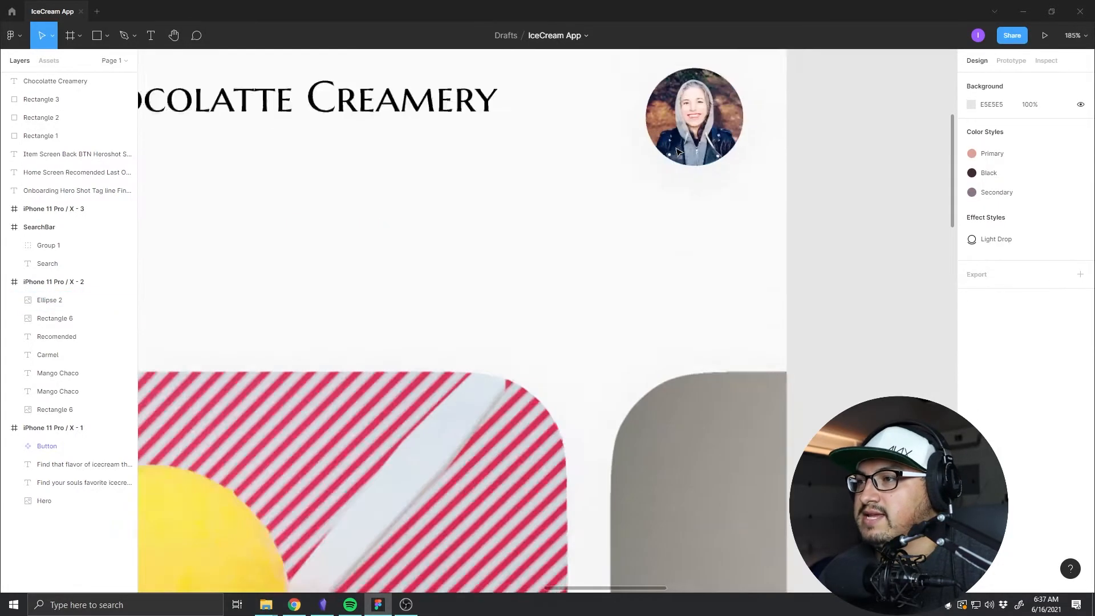
Step: Detach the profile picture from the Light Drop style and adjust its own drop shadow to be darker
{"action": "left_click", "coordinate": [689, 144]}
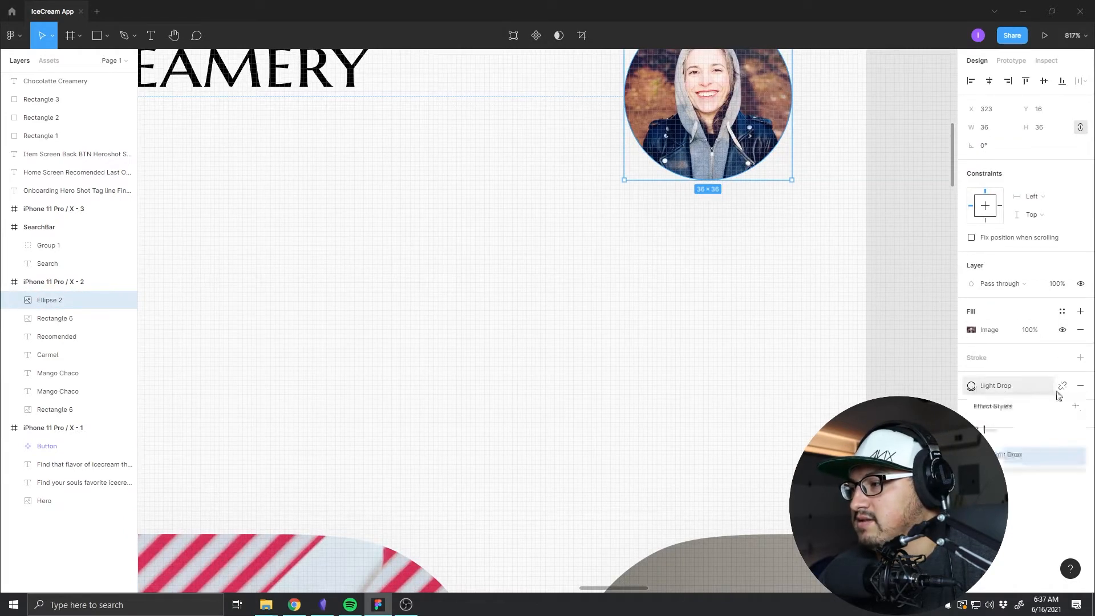
{"action": "left_click", "coordinate": [1062, 385]}
{"action": "left_click", "coordinate": [971, 404]}
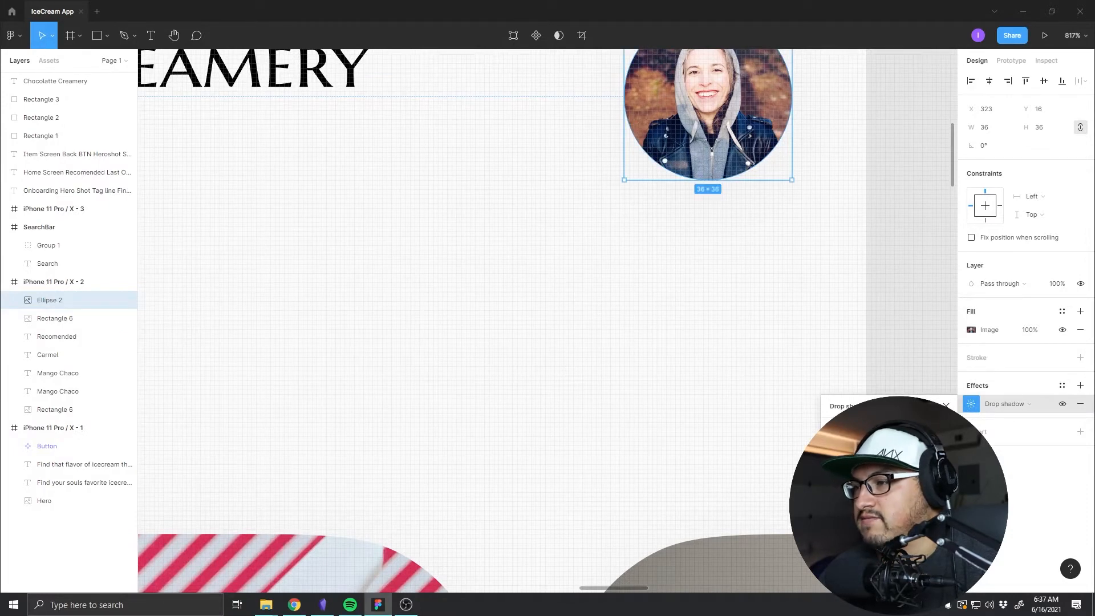
{"action": "key", "text": "Return"}
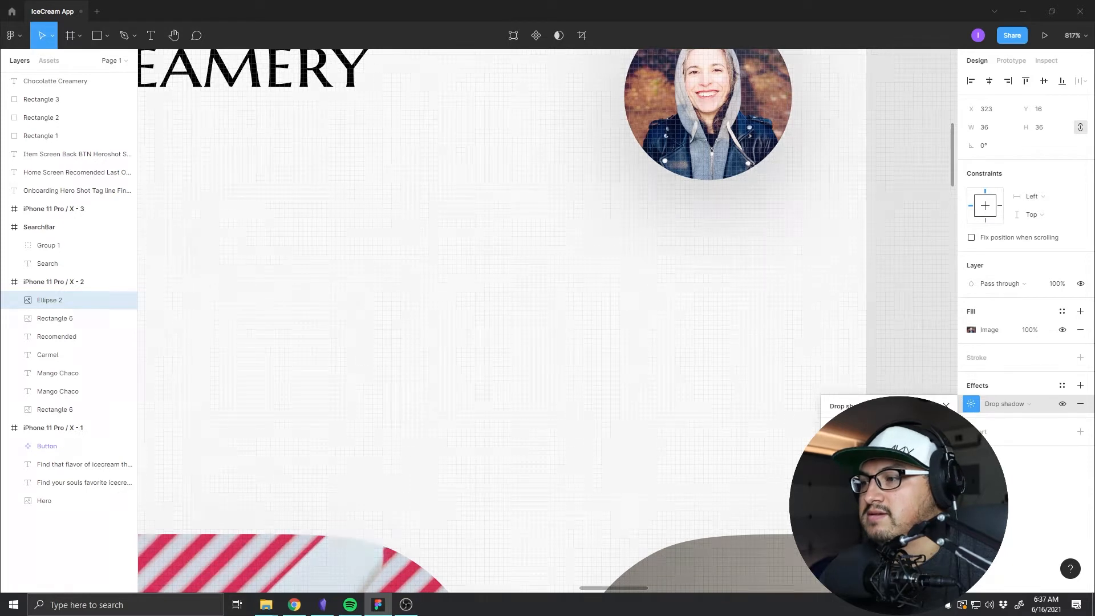
{"action": "key", "text": "Down"}
{"action": "key", "text": "Down"}
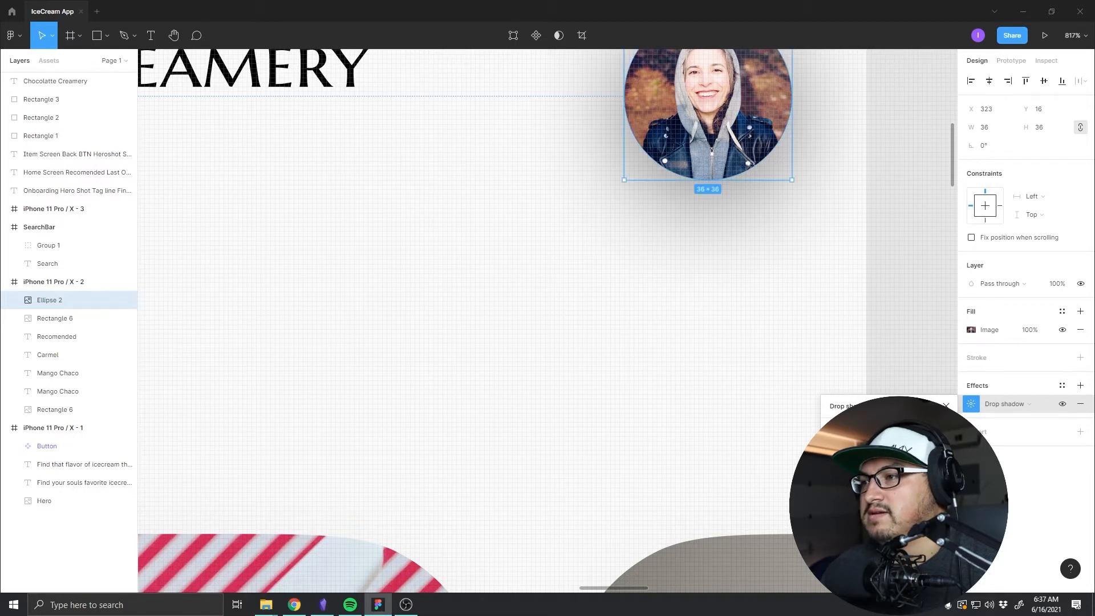
{"action": "key", "text": "Down"}
{"action": "key", "text": "Down"}
{"action": "key", "text": "Down"}
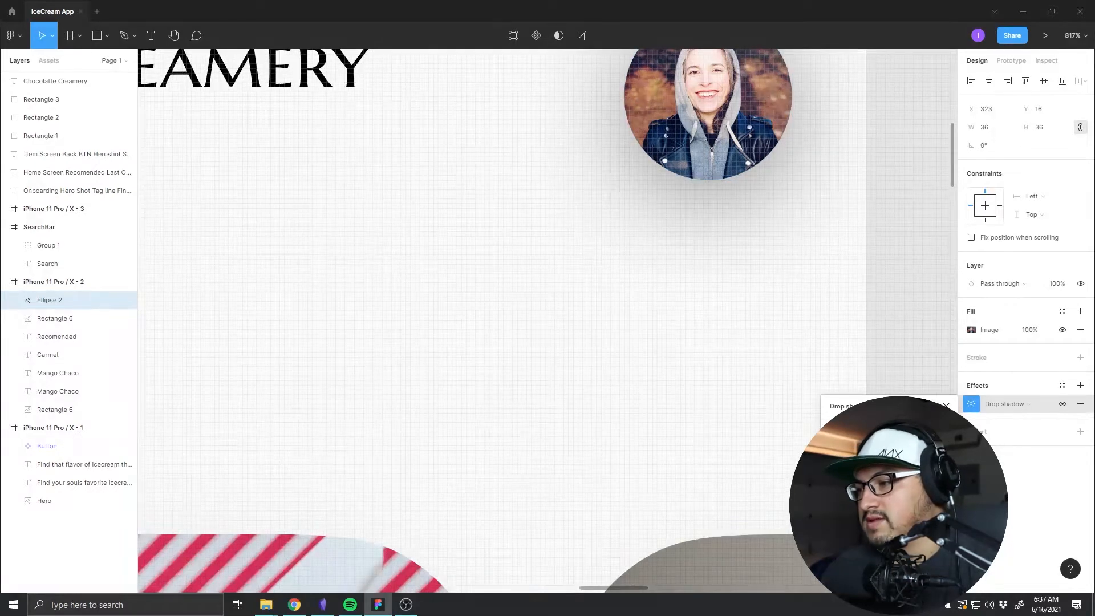
{"action": "left_click", "coordinate": [902, 359]}
{"action": "scroll", "coordinate": [853, 340], "scroll_direction": "down", "scroll_amount": 10}
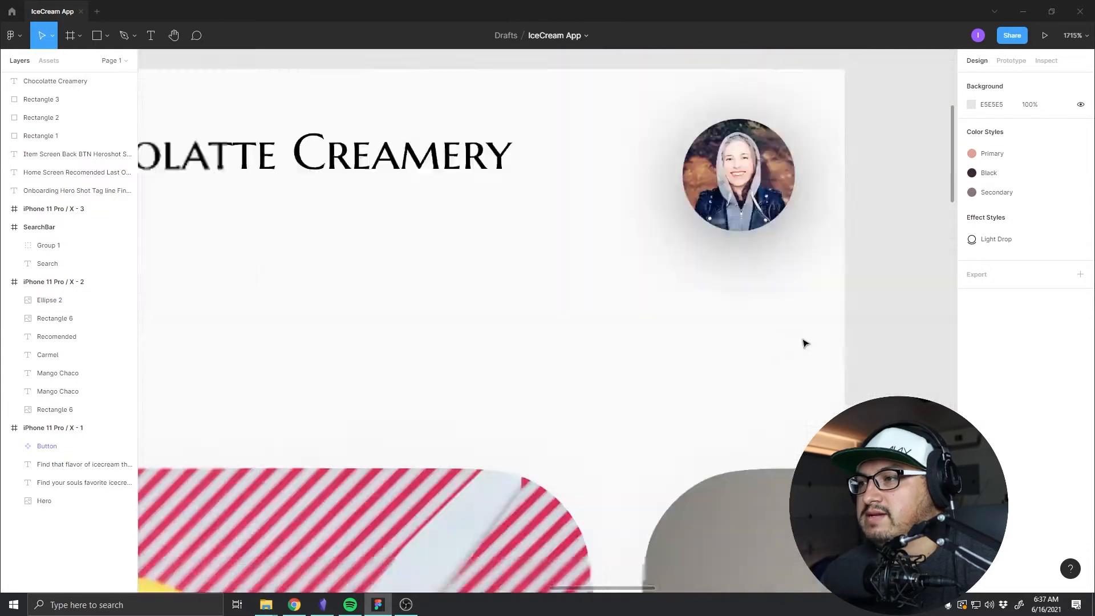
Step: Fine-tune the strength of the profile picture's drop shadow once more
{"action": "left_click", "coordinate": [783, 296]}
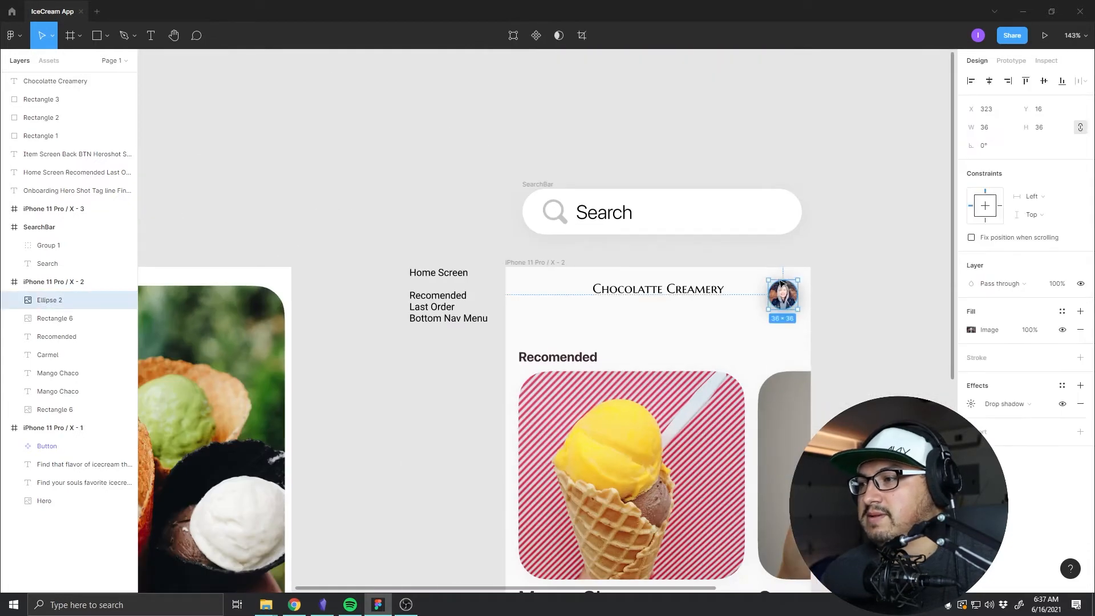
{"action": "left_click", "coordinate": [970, 404]}
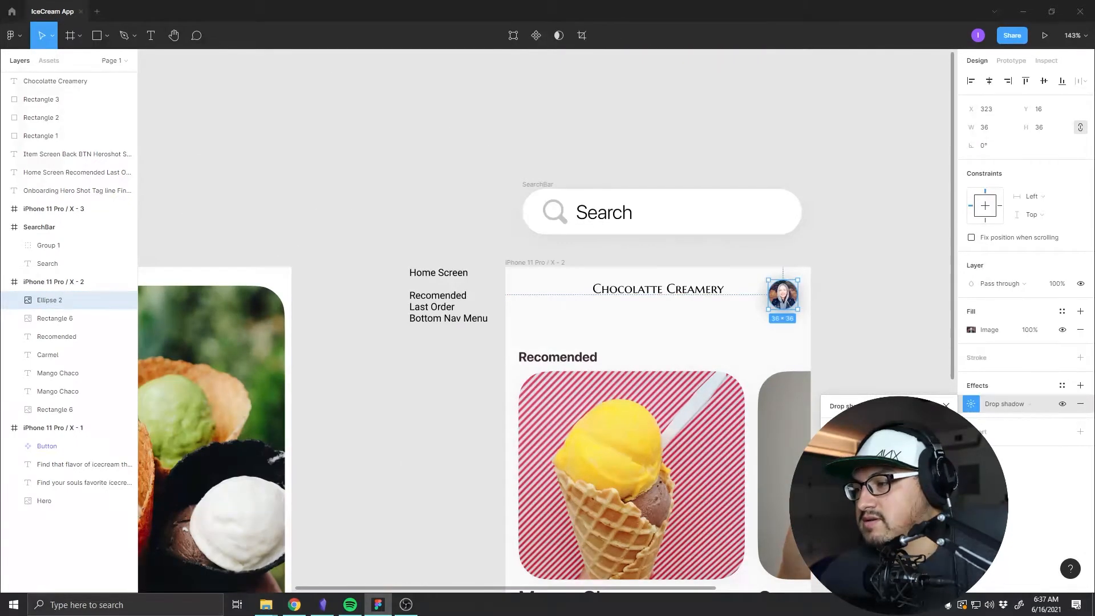
{"action": "key", "text": "Return"}
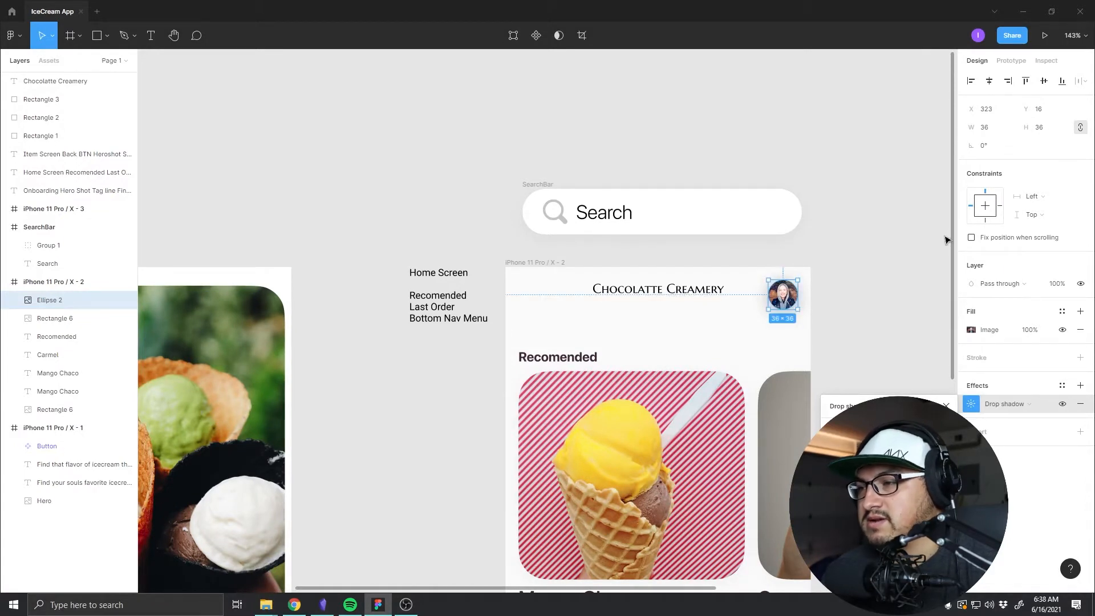
{"action": "left_click", "coordinate": [877, 299]}
{"action": "left_click", "coordinate": [781, 302]}
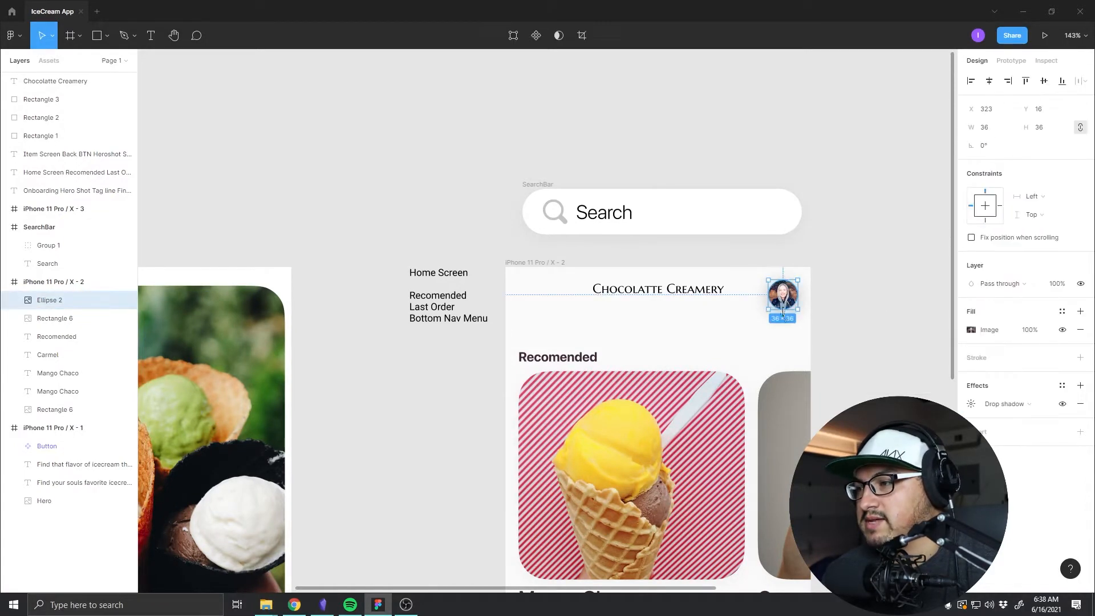
{"action": "left_click", "coordinate": [772, 225]}
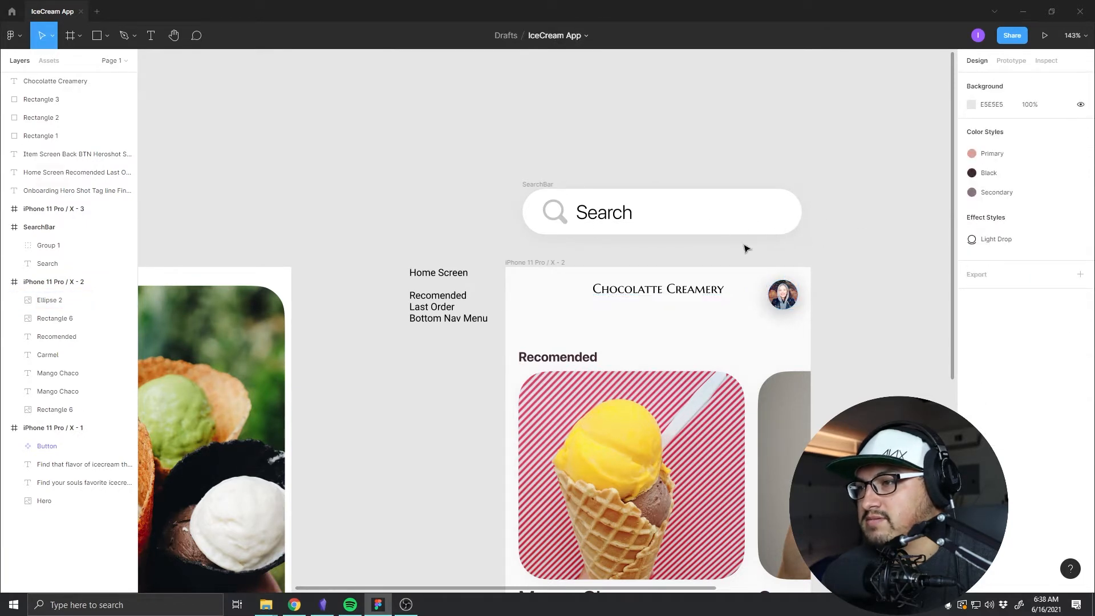
Step: Edit the Light Drop effect style from the SearchBar frame, setting its drop shadow opacity to 32%
{"action": "left_click", "coordinate": [608, 215]}
{"action": "left_click", "coordinate": [540, 185]}
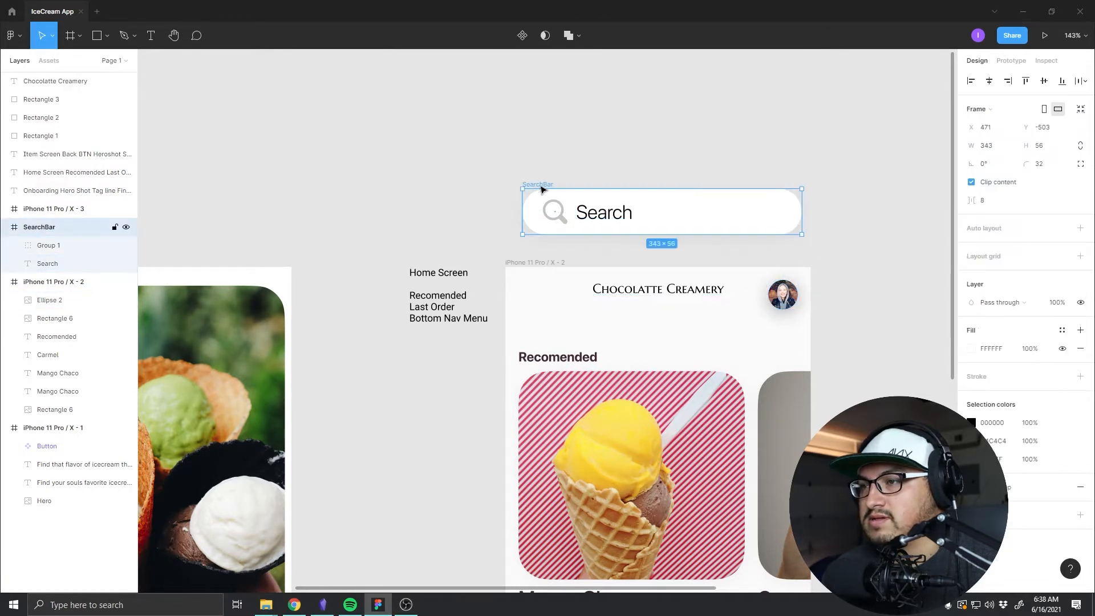
{"action": "left_click", "coordinate": [1009, 490]}
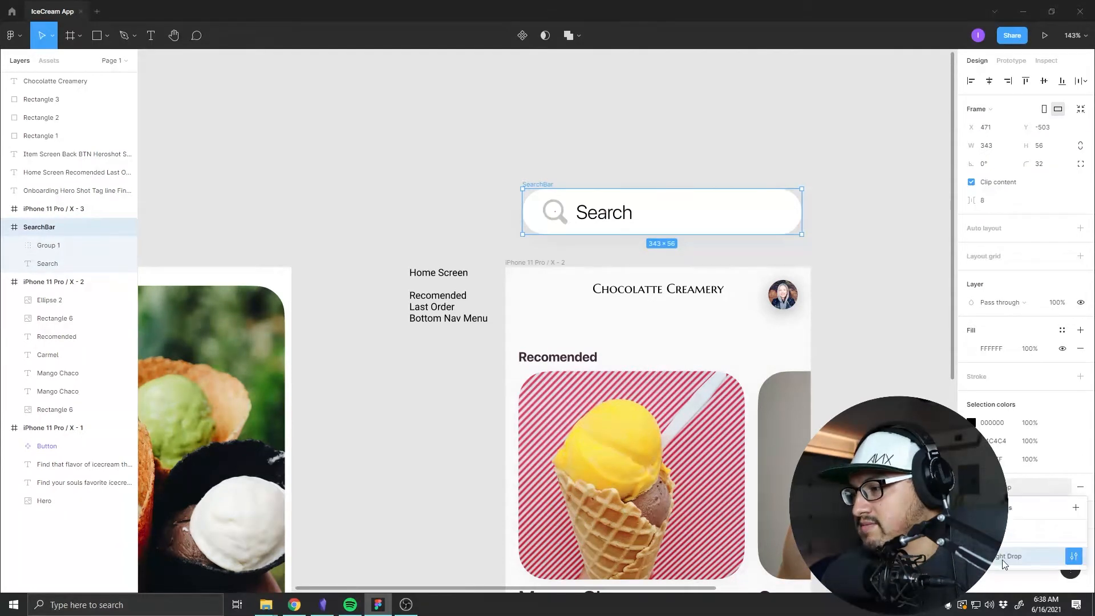
{"action": "left_click", "coordinate": [1072, 558]}
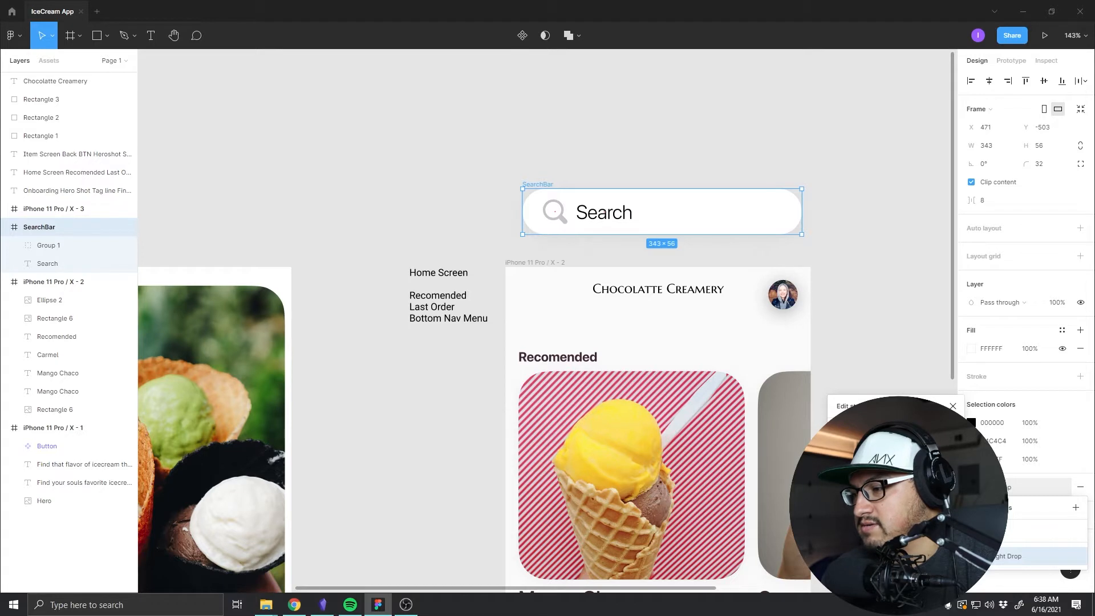
{"action": "left_click", "coordinate": [841, 568]}
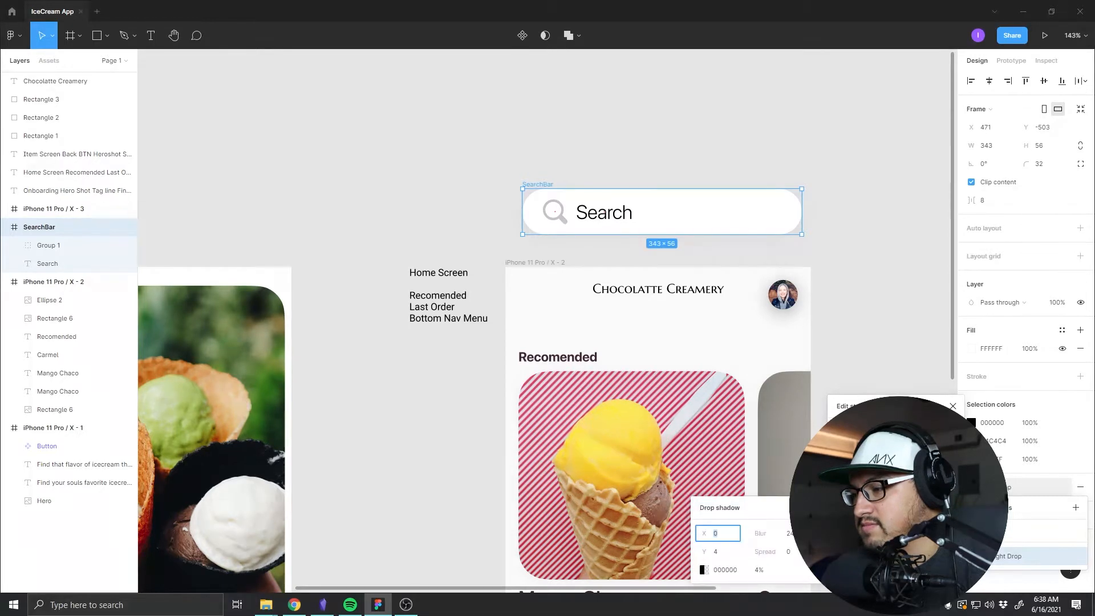
{"action": "left_click", "coordinate": [762, 570]}
{"action": "type", "text": "3"}
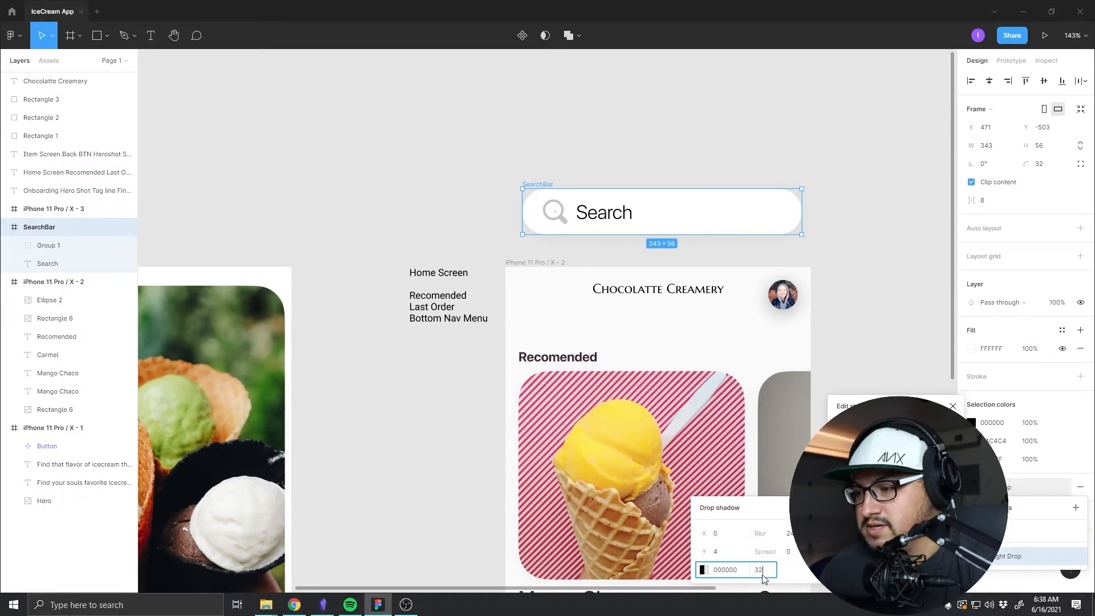
{"action": "type", "text": "2"}
{"action": "key", "text": "Return"}
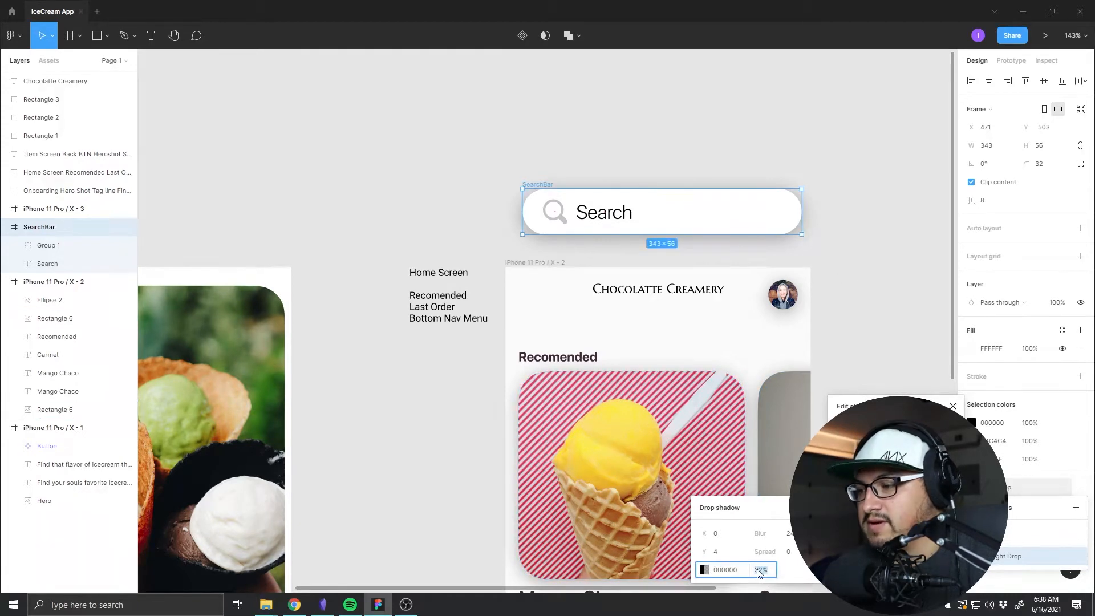
Step: Reduce the Light Drop style's shadow opacity in small increments for a softer look
{"action": "key", "text": "Down"}
{"action": "key", "text": "Down"}
{"action": "key", "text": "Down"}
{"action": "key", "text": "Down"}
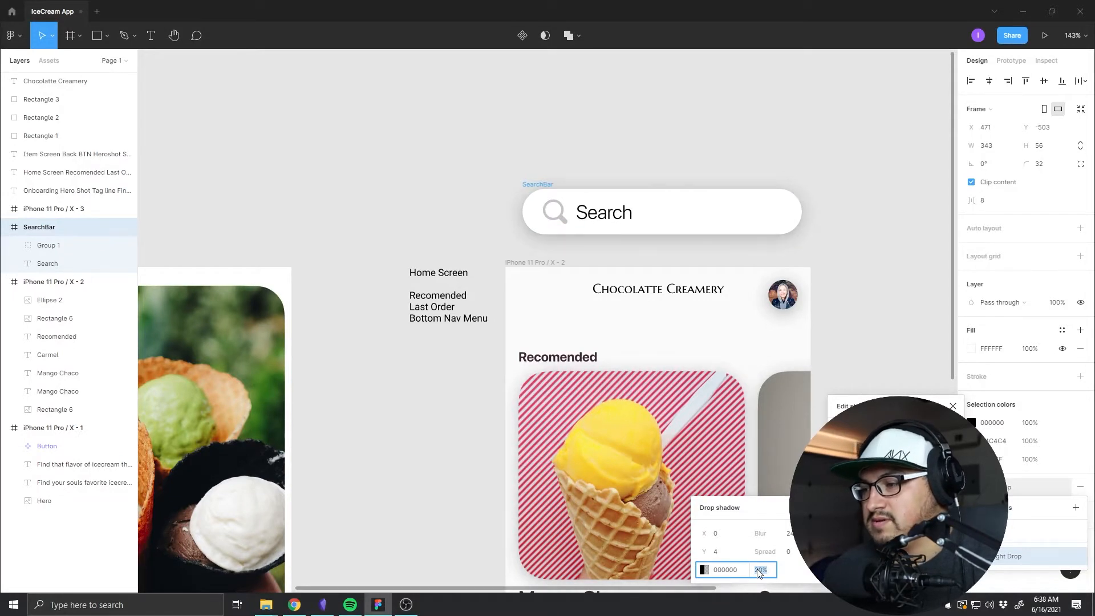
{"action": "key", "text": "Escape"}
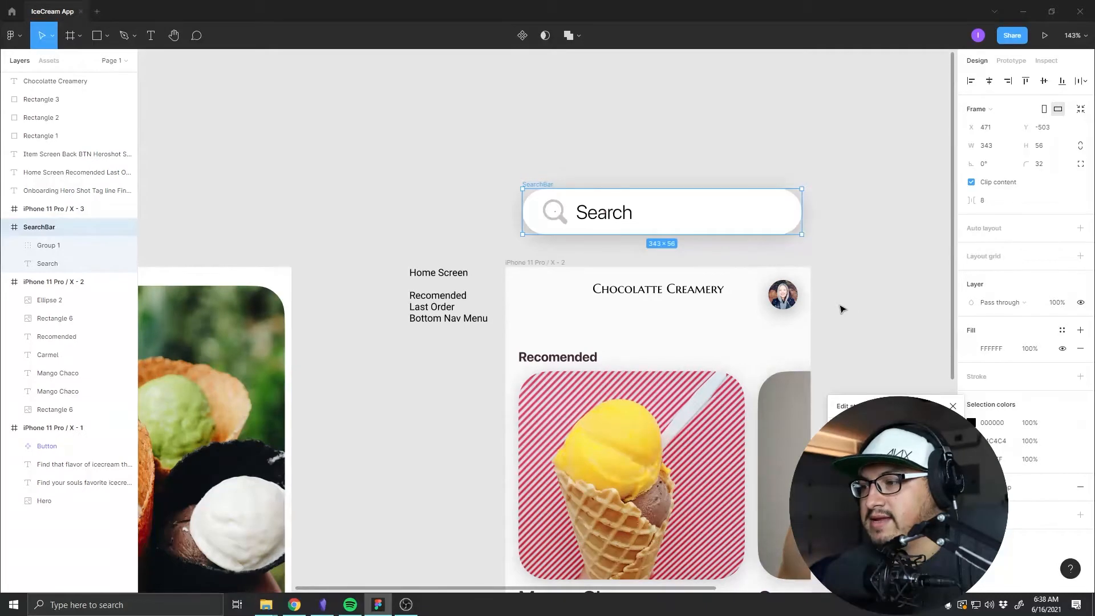
Step: Compare the updated shadow on the Recomended ice cream card and the search bar
{"action": "left_click", "coordinate": [637, 556]}
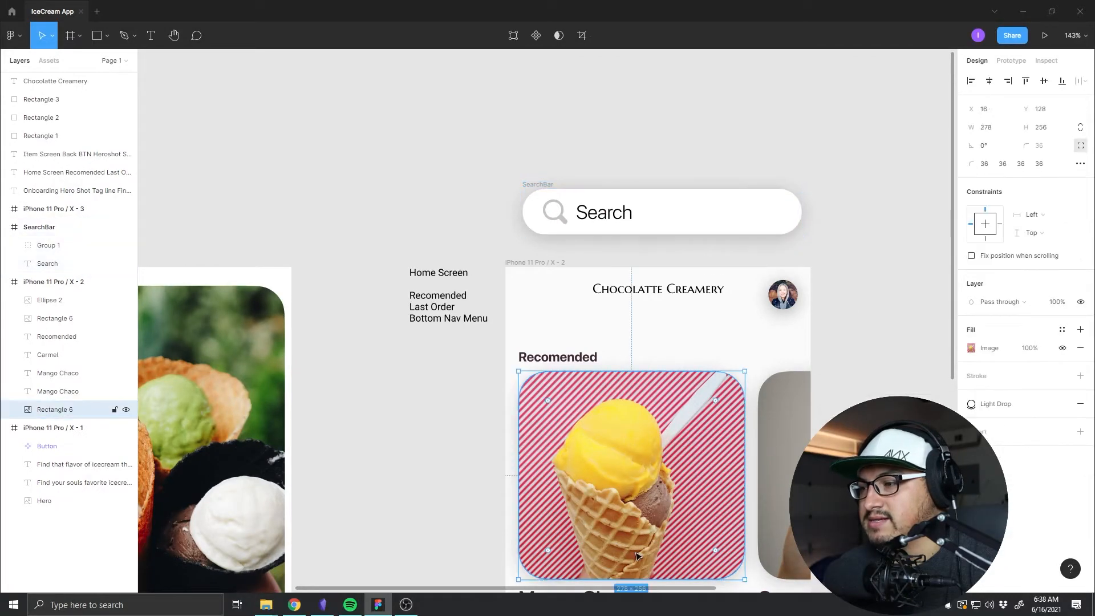
{"action": "left_click", "coordinate": [646, 230]}
{"action": "left_click", "coordinate": [681, 480]}
{"action": "left_click", "coordinate": [707, 206]}
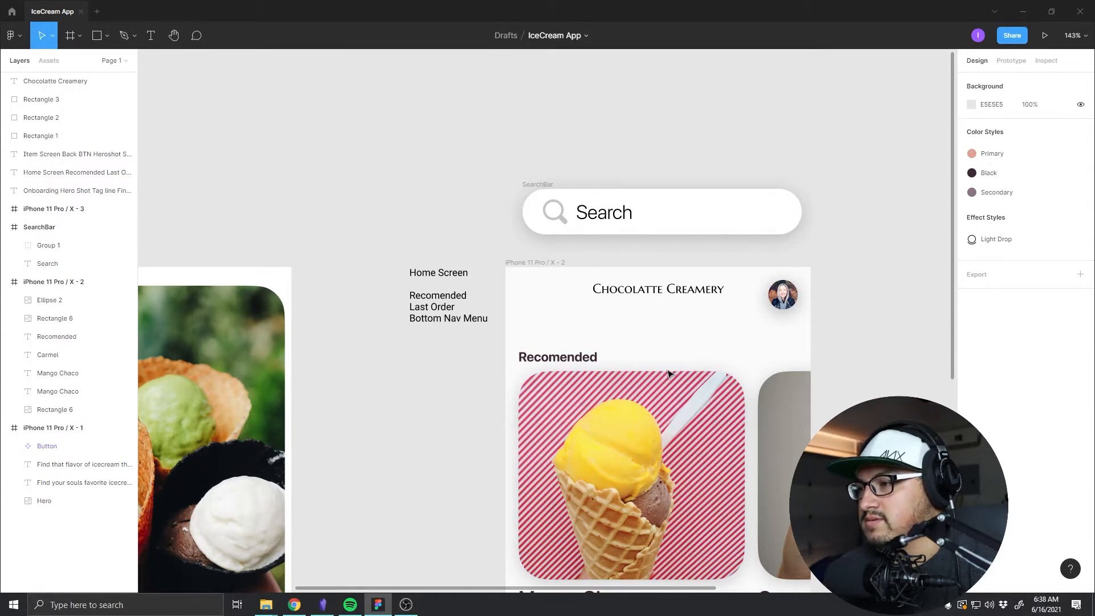
{"action": "left_click", "coordinate": [677, 392]}
{"action": "left_click", "coordinate": [725, 202]}
{"action": "left_click", "coordinate": [561, 234]}
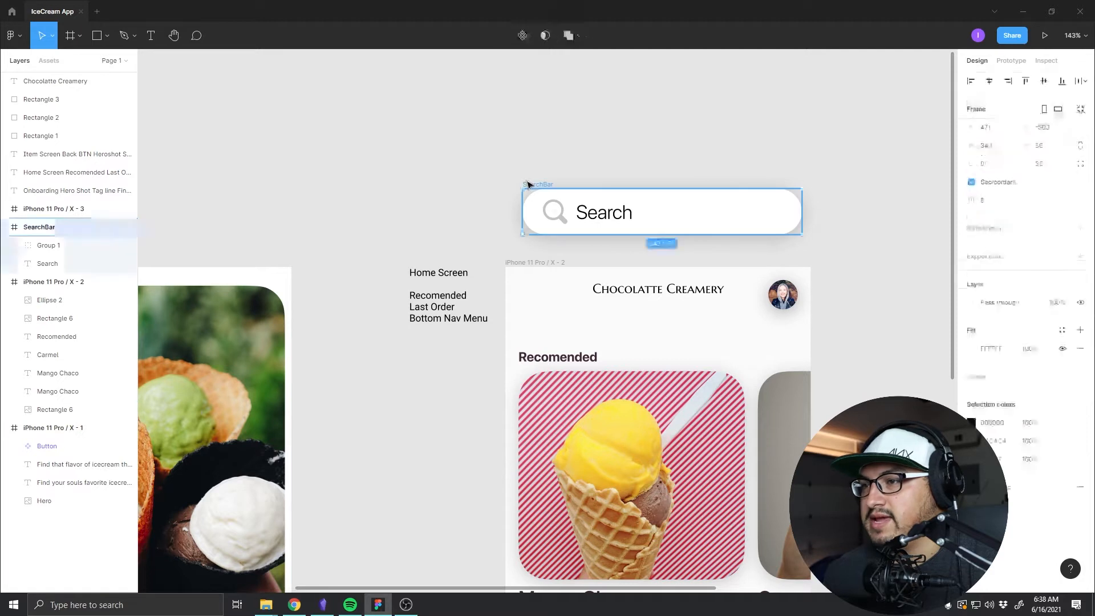
{"action": "left_click", "coordinate": [765, 221]}
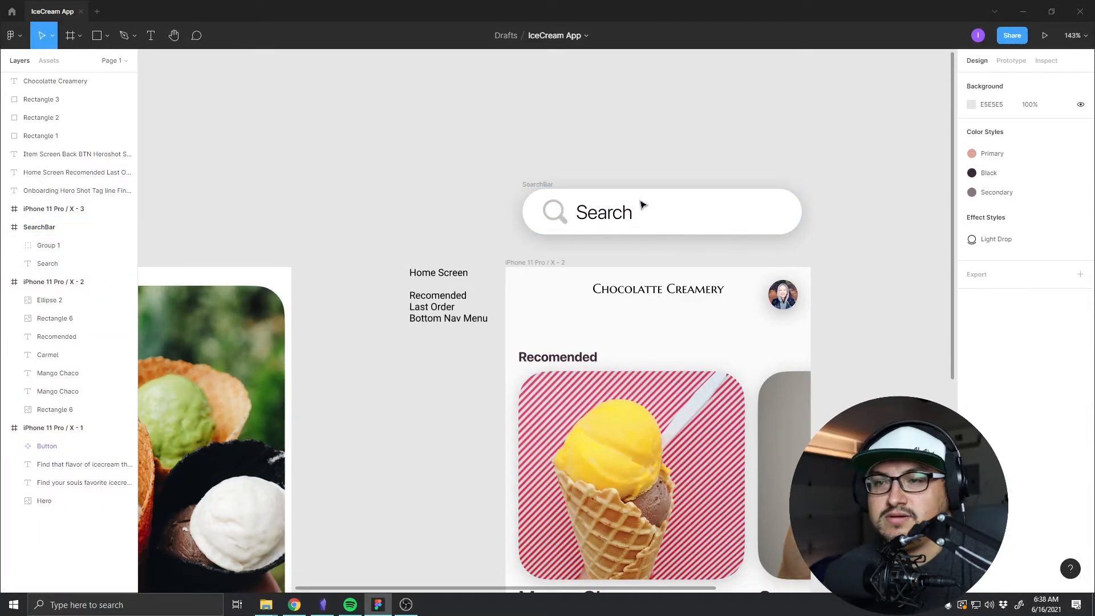
Step: Ungroup the search icon's Group 1 inside the SearchBar frame
{"action": "left_click", "coordinate": [608, 210]}
{"action": "left_click", "coordinate": [551, 211]}
{"action": "left_click", "coordinate": [530, 197]}
{"action": "left_click", "coordinate": [530, 184]}
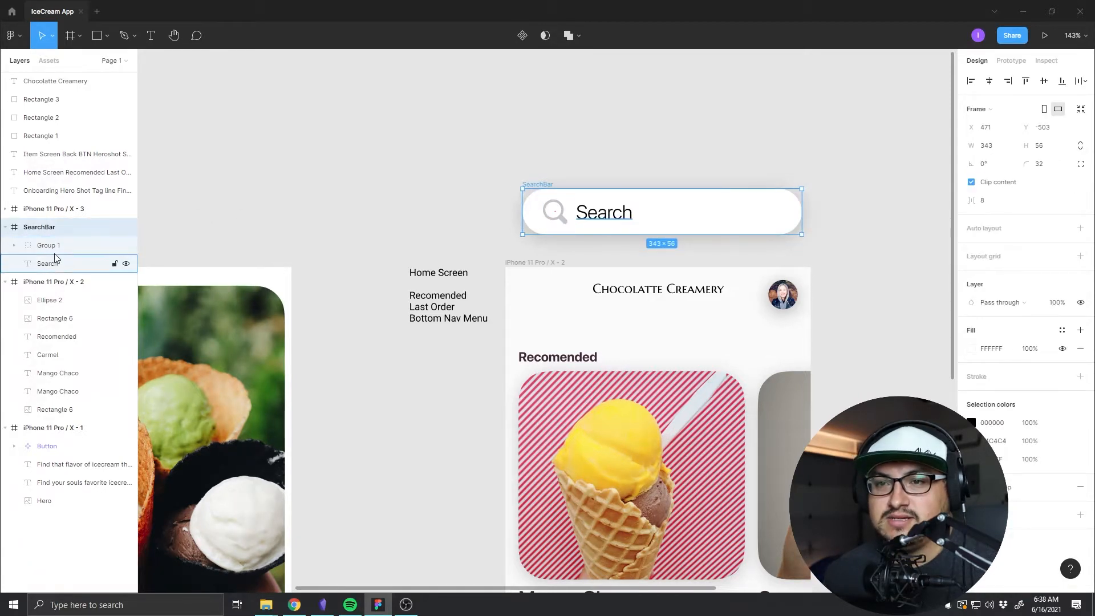
{"action": "left_click", "coordinate": [30, 250]}
{"action": "left_click", "coordinate": [16, 246]}
{"action": "left_click", "coordinate": [57, 273]}
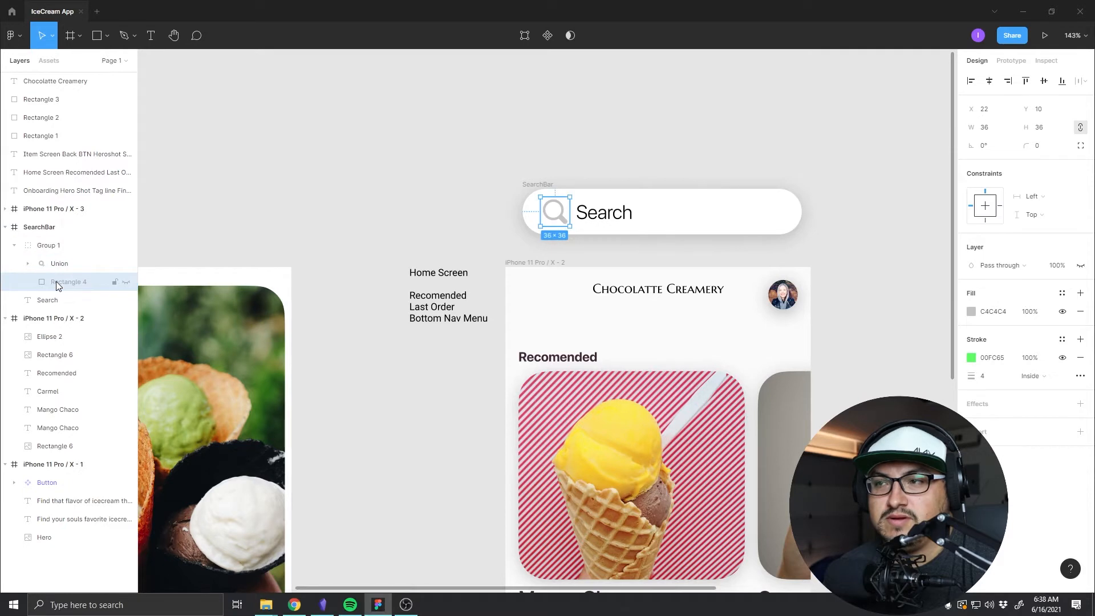
{"action": "left_click", "coordinate": [72, 251]}
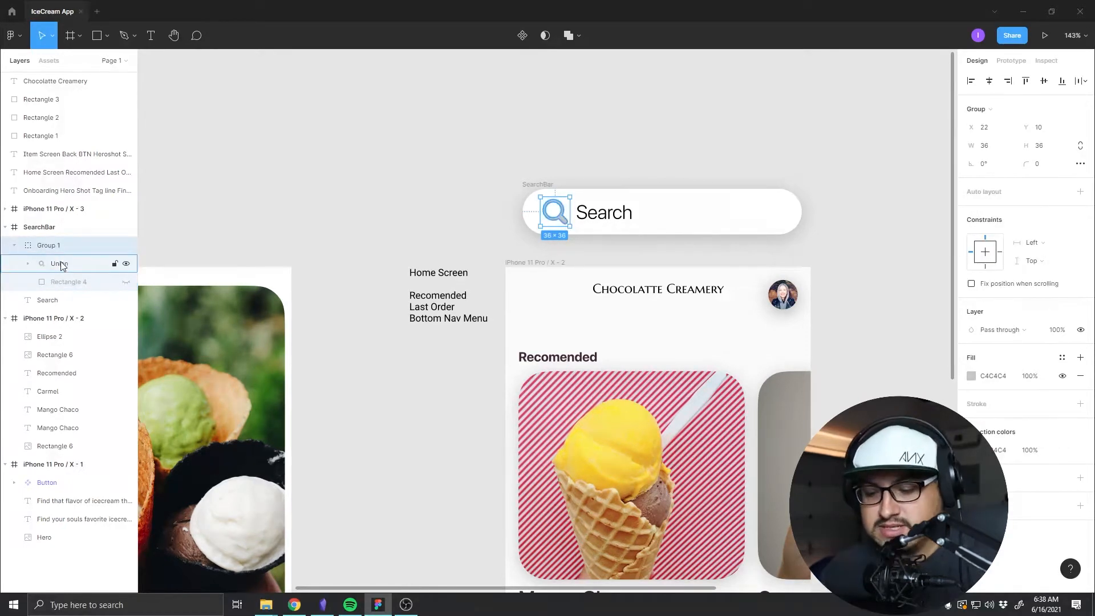
{"action": "key", "text": "ctrl+shift+g"}
{"action": "left_click", "coordinate": [60, 230]}
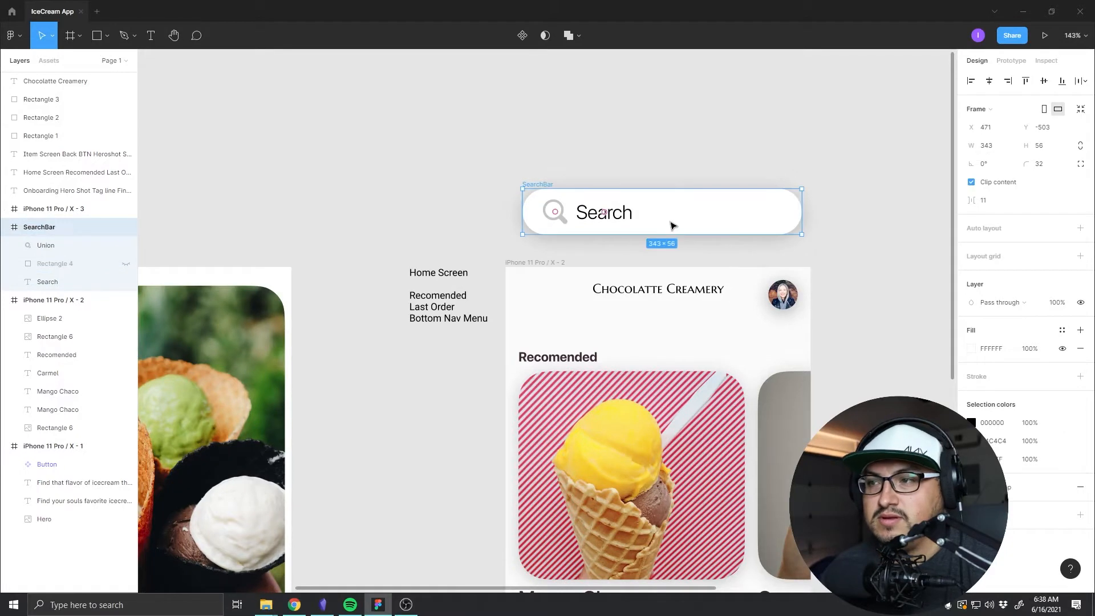
Step: Try detaching the SearchBar's shadow from its effect style, undo the detachment, and choose Light Drop again
{"action": "key", "text": "Escape"}
{"action": "left_click", "coordinate": [96, 227]}
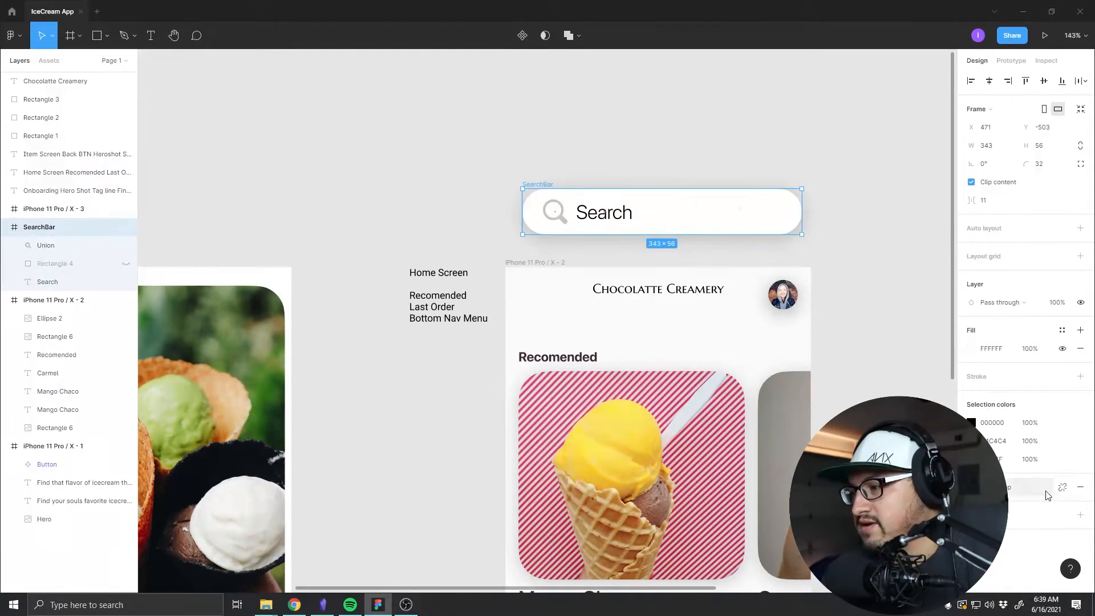
{"action": "left_click", "coordinate": [1061, 489]}
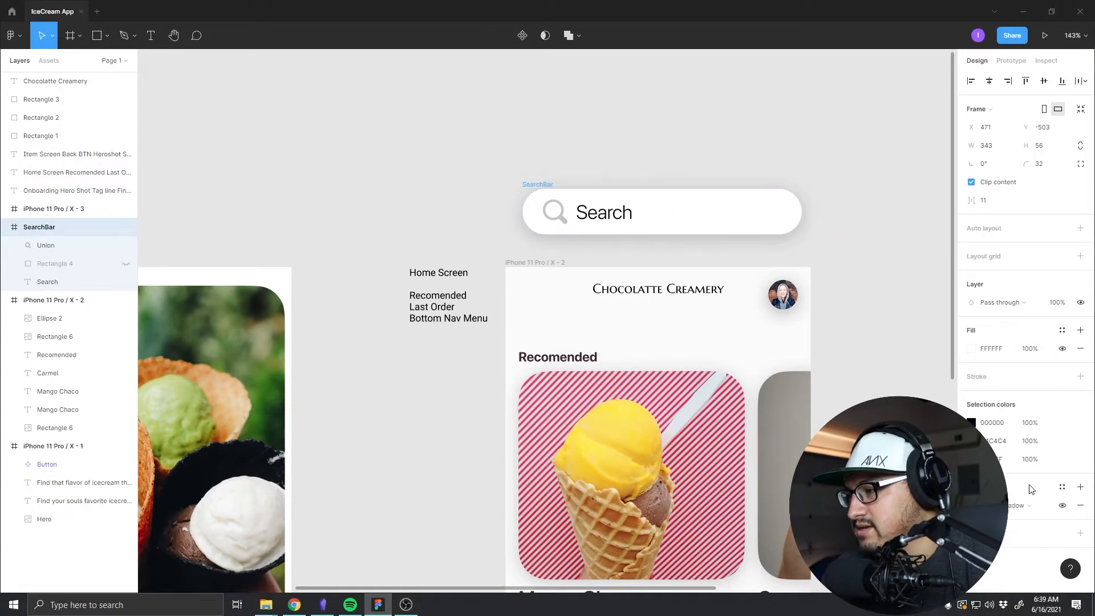
{"action": "key", "text": "ctrl+z"}
{"action": "left_click", "coordinate": [1034, 493]}
{"action": "left_click", "coordinate": [996, 563]}
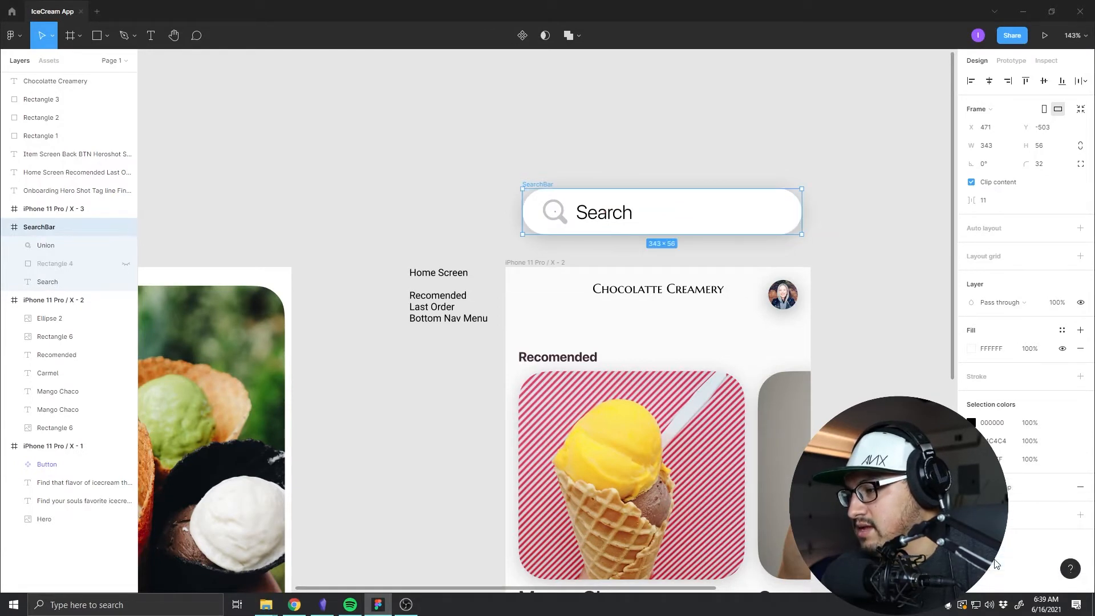
Step: Examine the shadows on the profile picture and the Recomended card on the home screen
{"action": "left_click", "coordinate": [1038, 488]}
{"action": "left_click", "coordinate": [792, 330]}
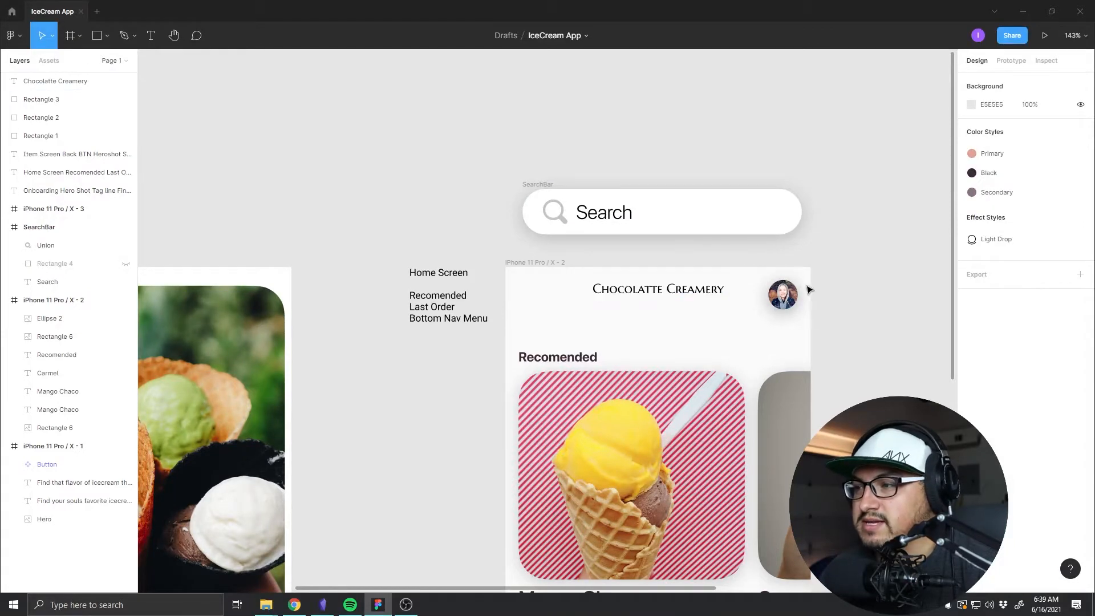
{"action": "scroll", "coordinate": [806, 291], "scroll_direction": "down", "scroll_amount": 5}
{"action": "scroll", "coordinate": [806, 291], "scroll_direction": "right", "scroll_amount": 3}
{"action": "scroll", "coordinate": [614, 222], "scroll_direction": "down", "scroll_amount": 2}
{"action": "scroll", "coordinate": [606, 236], "scroll_direction": "up", "scroll_amount": 4}
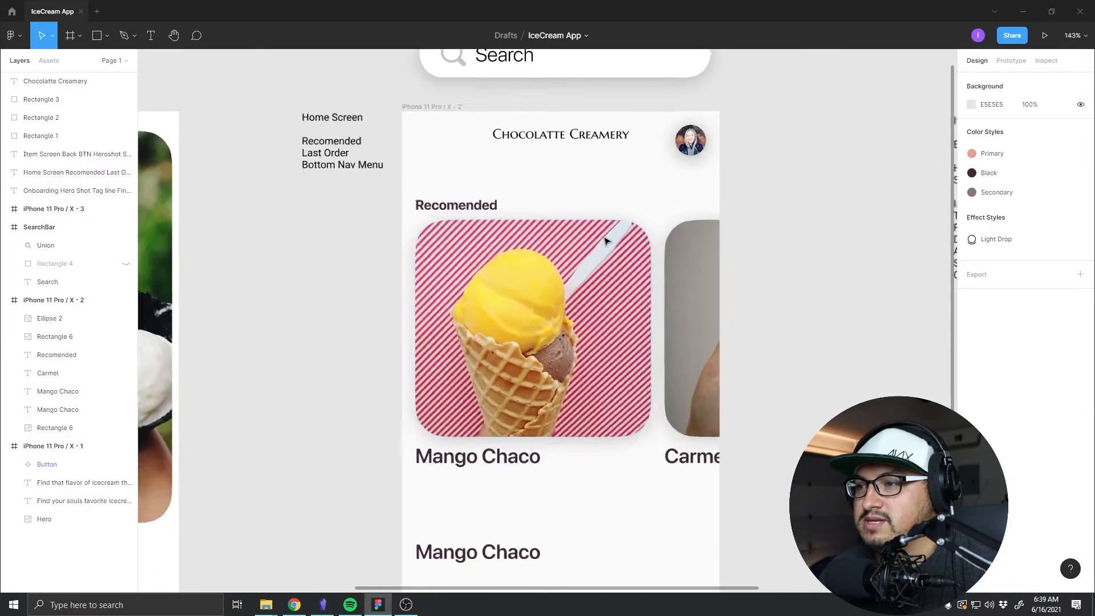
{"action": "left_click_drag", "start_coordinate": [357, 177], "coordinate": [272, 168]}
{"action": "left_click_drag", "start_coordinate": [476, 172], "coordinate": [525, 254]}
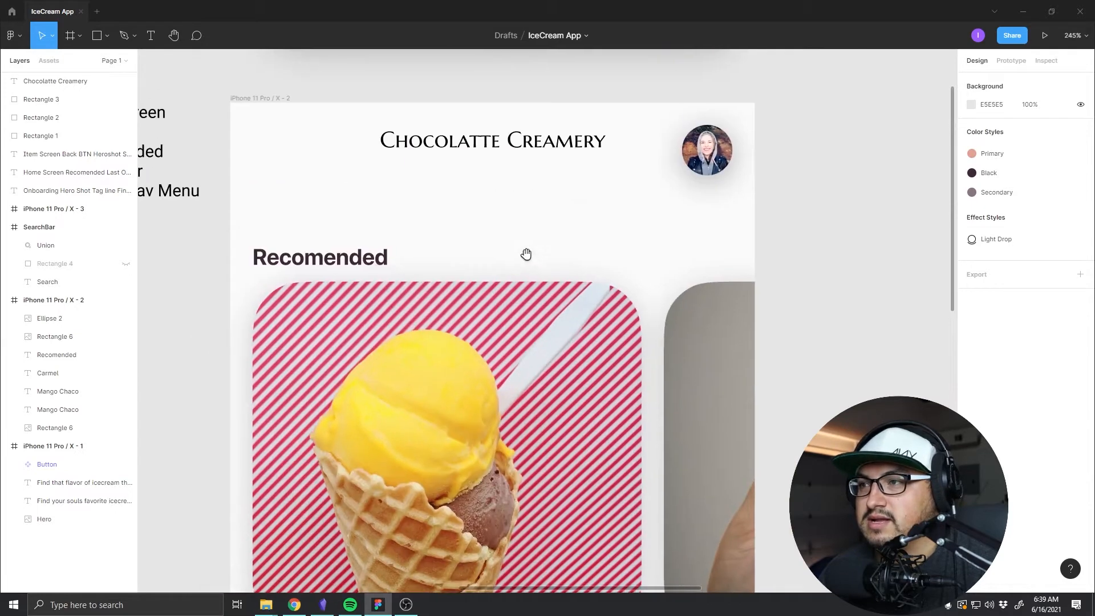
{"action": "left_click", "coordinate": [720, 148]}
{"action": "left_click", "coordinate": [793, 155]}
{"action": "left_click_drag", "start_coordinate": [393, 232], "coordinate": [562, 198]}
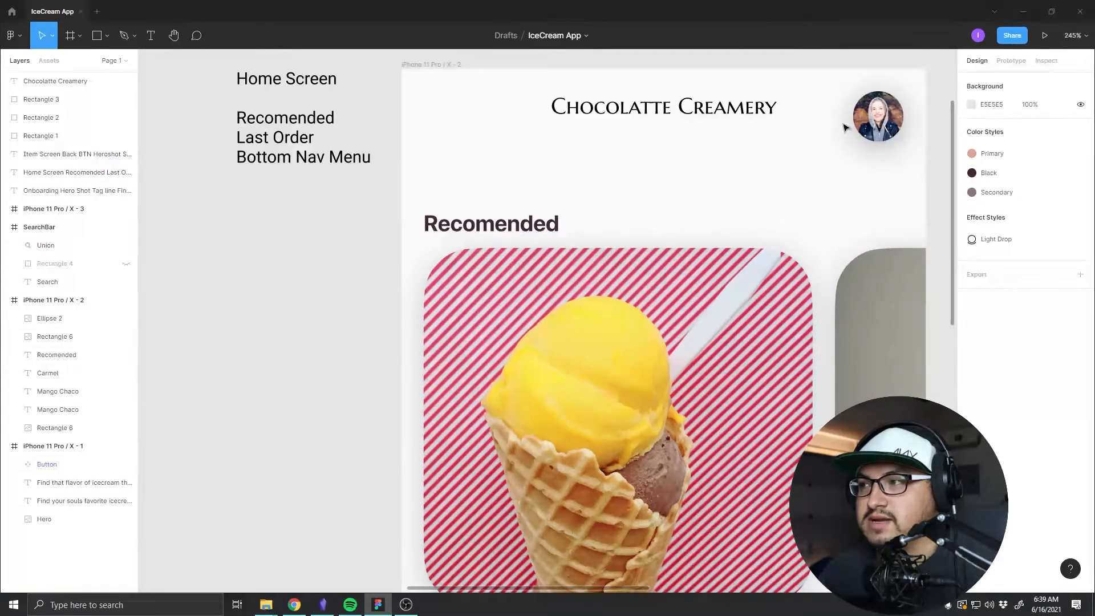
{"action": "left_click_drag", "start_coordinate": [874, 123], "coordinate": [813, 149]}
{"action": "key", "text": "ctrl+z"}
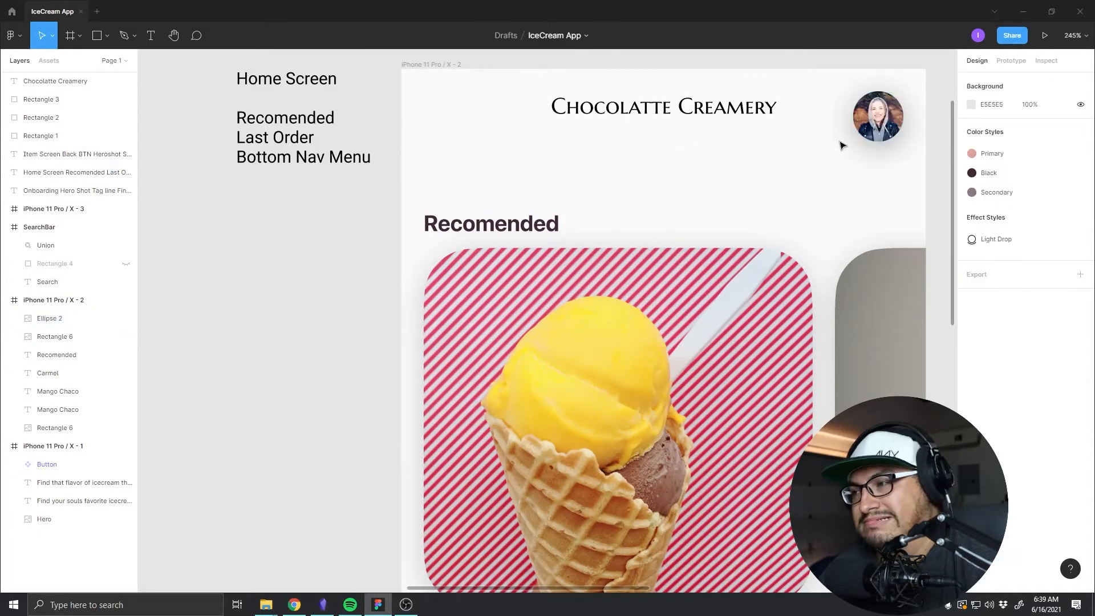
{"action": "mouse_move", "coordinate": [892, 127]}
{"action": "left_mouse_down"}
{"action": "mouse_move", "coordinate": [838, 126]}
{"action": "mouse_move", "coordinate": [899, 127]}
{"action": "left_mouse_up"}
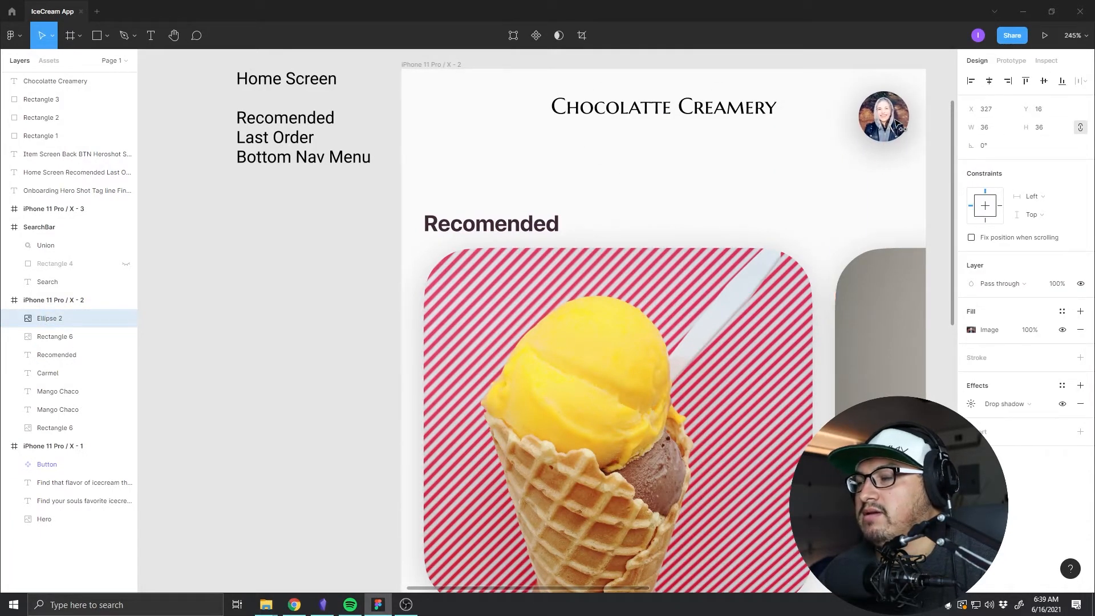
Step: Move the profile picture from the header to the home screen's bottom-right corner, at about X 320, Y 764
{"action": "left_click_drag", "start_coordinate": [825, 161], "coordinate": [657, 113]}
{"action": "scroll", "coordinate": [676, 255], "scroll_direction": "down", "scroll_amount": 4}
{"action": "left_click_drag", "start_coordinate": [571, 330], "coordinate": [580, 131]}
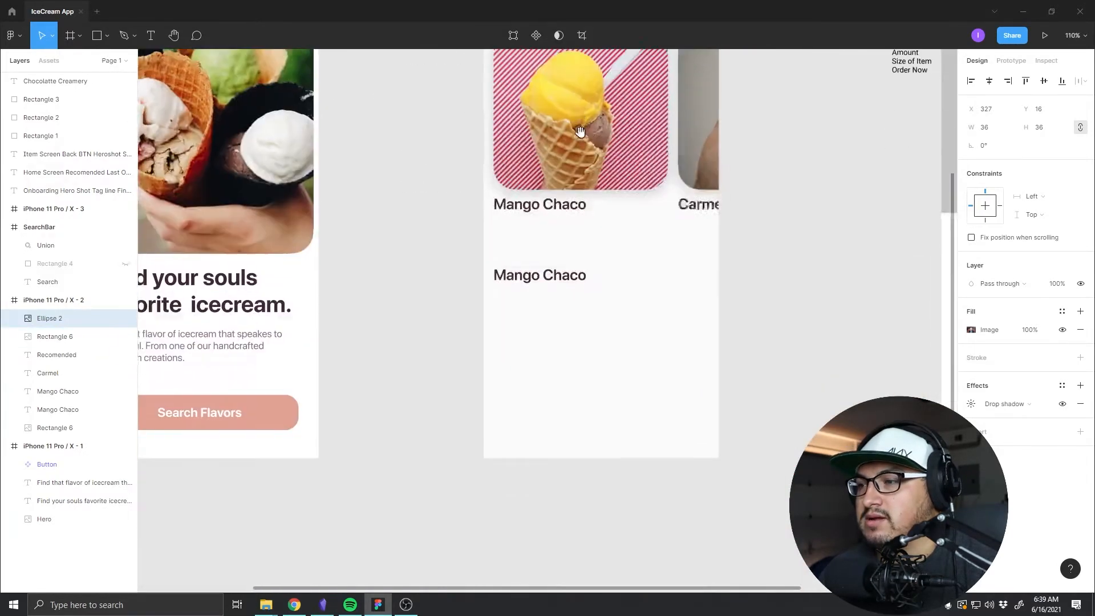
{"action": "left_click_drag", "start_coordinate": [560, 188], "coordinate": [512, 213]}
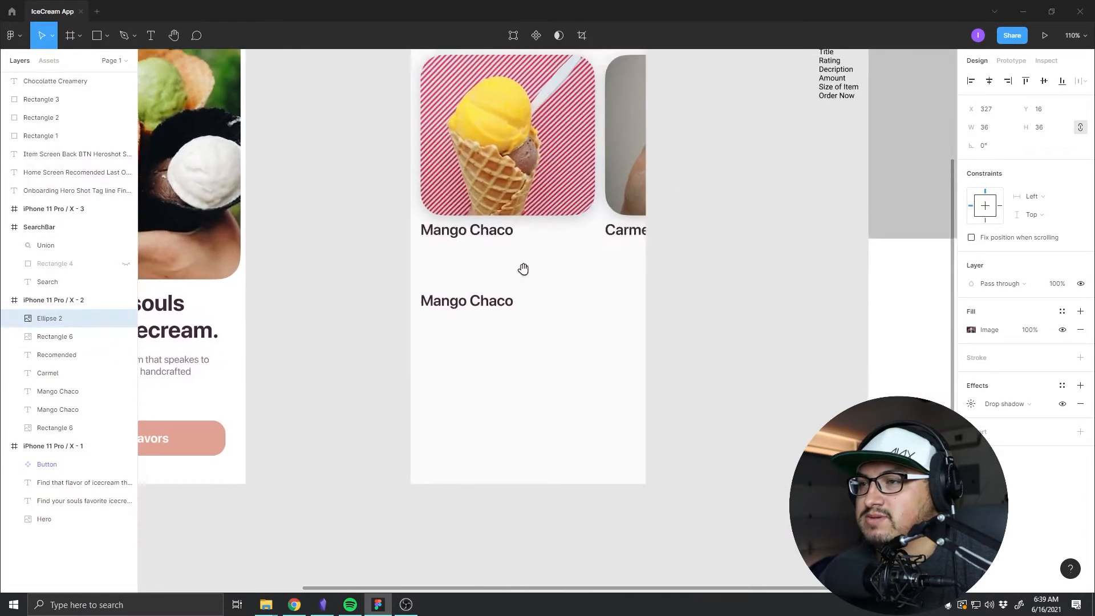
{"action": "left_click_drag", "start_coordinate": [523, 269], "coordinate": [525, 361]}
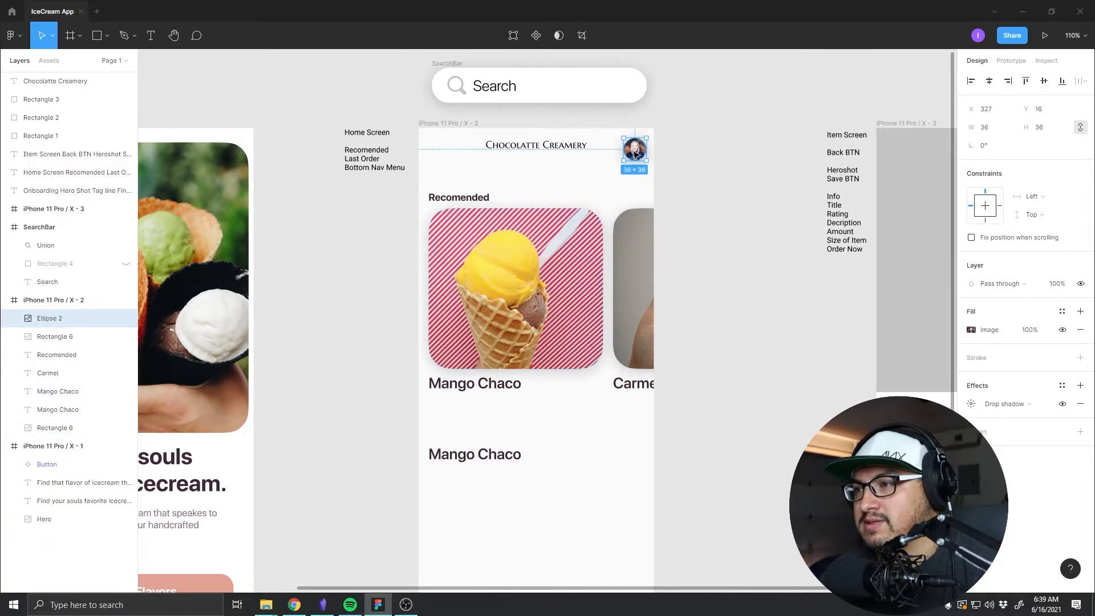
{"action": "left_click_drag", "start_coordinate": [636, 152], "coordinate": [622, 330]}
{"action": "left_click_drag", "start_coordinate": [621, 337], "coordinate": [615, 334]}
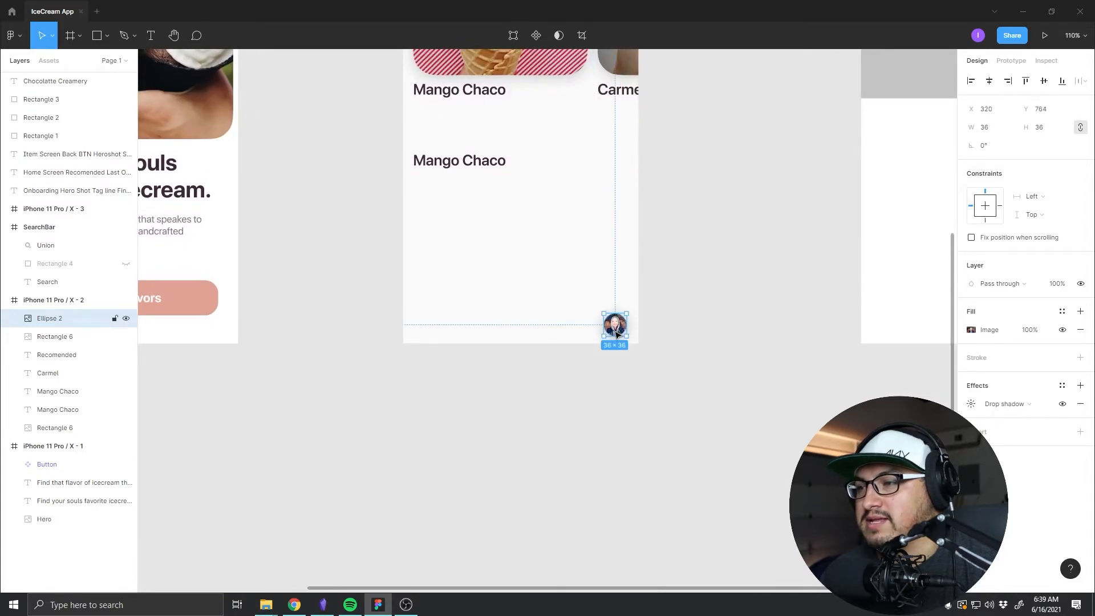
Step: Draw a full-width 375 × 78 rectangle along the home screen's bottom edge and send it behind the profile picture
{"action": "scroll", "coordinate": [559, 329], "scroll_direction": "down", "scroll_amount": 3}
{"action": "scroll", "coordinate": [558, 330], "scroll_direction": "up", "scroll_amount": 3}
{"action": "scroll", "coordinate": [561, 322], "scroll_direction": "up", "scroll_amount": 1}
{"action": "scroll", "coordinate": [567, 298], "scroll_direction": "up", "scroll_amount": 2}
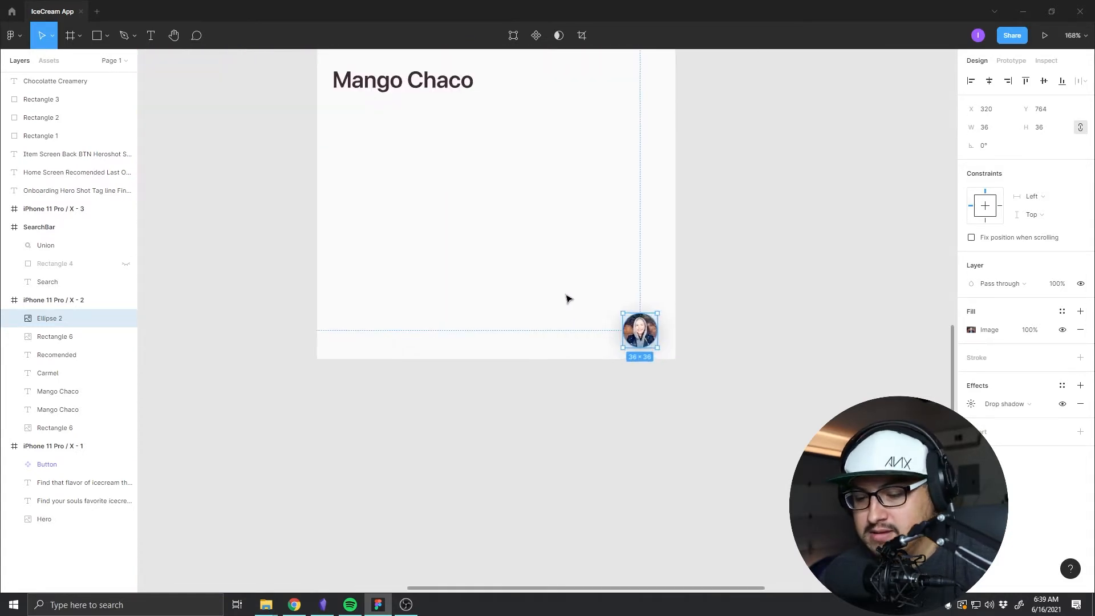
{"action": "scroll", "coordinate": [568, 295], "scroll_direction": "down", "scroll_amount": 2}
{"action": "scroll", "coordinate": [567, 282], "scroll_direction": "up", "scroll_amount": 1}
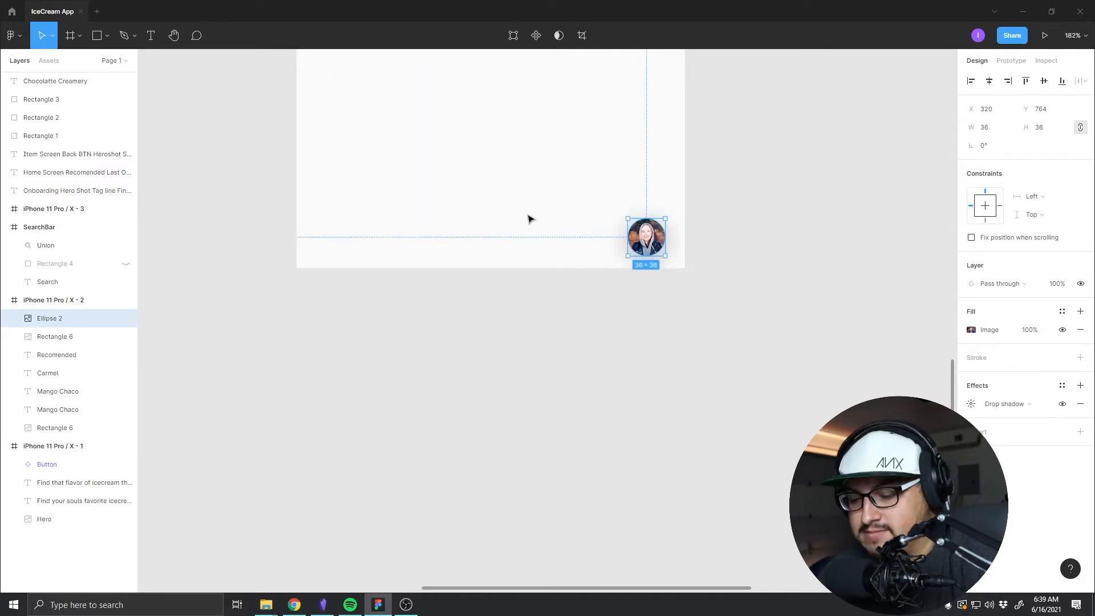
{"action": "key", "text": "r"}
{"action": "mouse_move", "coordinate": [308, 188]}
{"action": "left_mouse_down"}
{"action": "mouse_move", "coordinate": [552, 320]}
{"action": "mouse_move", "coordinate": [701, 275]}
{"action": "mouse_move", "coordinate": [685, 268]}
{"action": "left_mouse_up"}
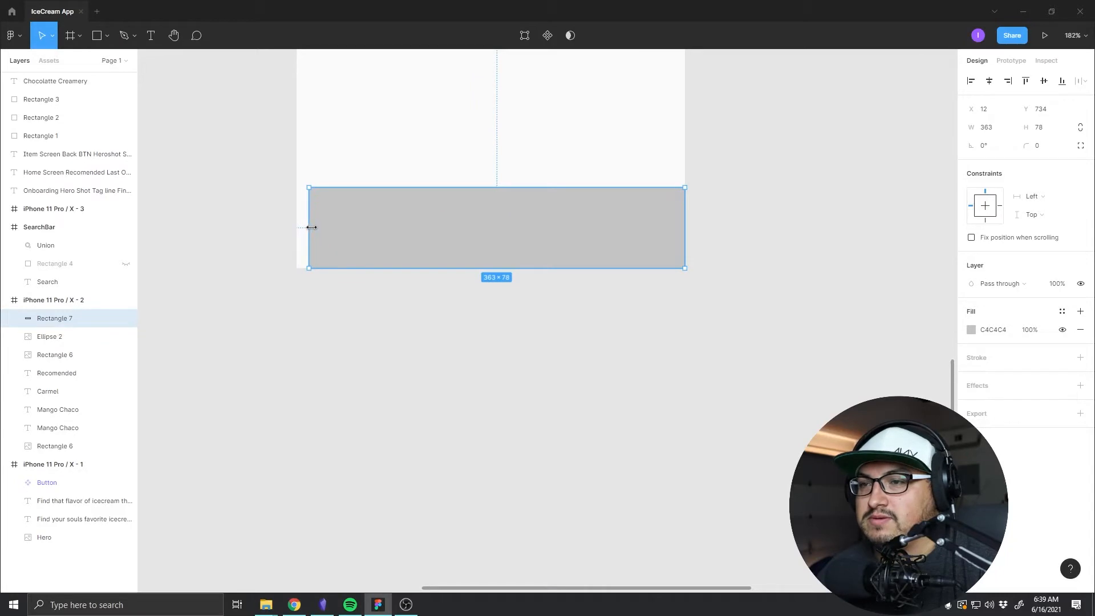
{"action": "left_click_drag", "start_coordinate": [311, 227], "coordinate": [296, 227]}
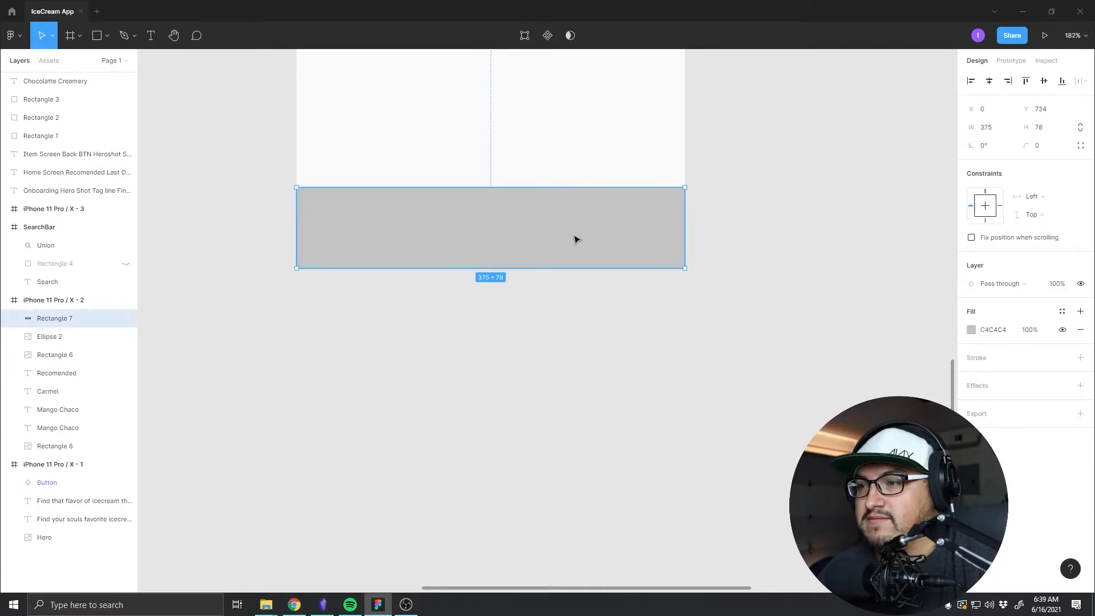
{"action": "key", "text": "ctrl+bracketleft"}
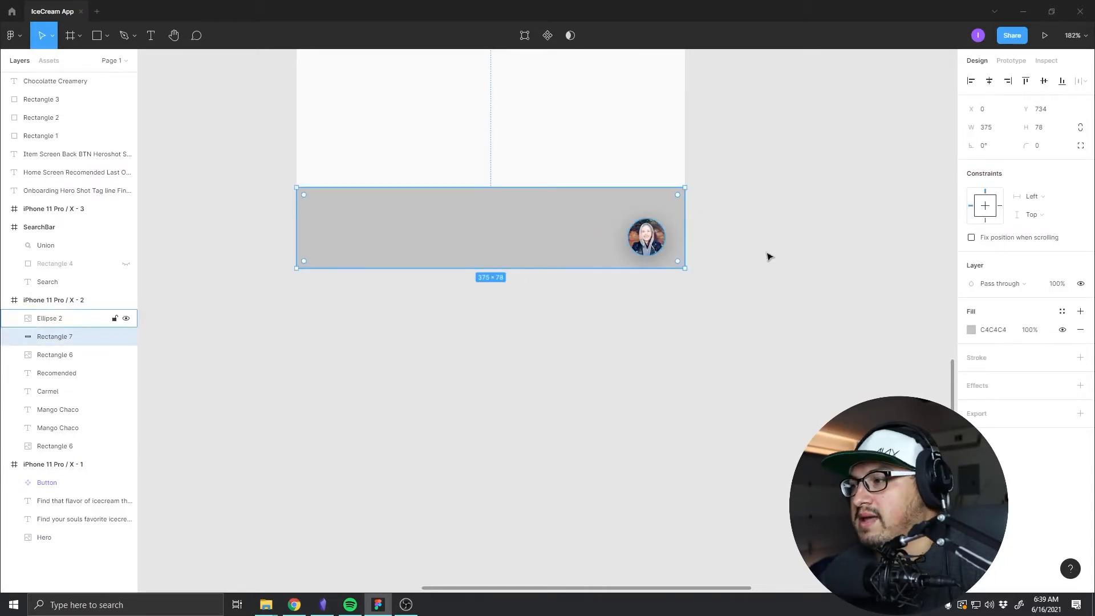
Step: Apply the Light Drop effect style to the bottom bar rectangle and fill it with white FFFFFF
{"action": "left_click", "coordinate": [1062, 312]}
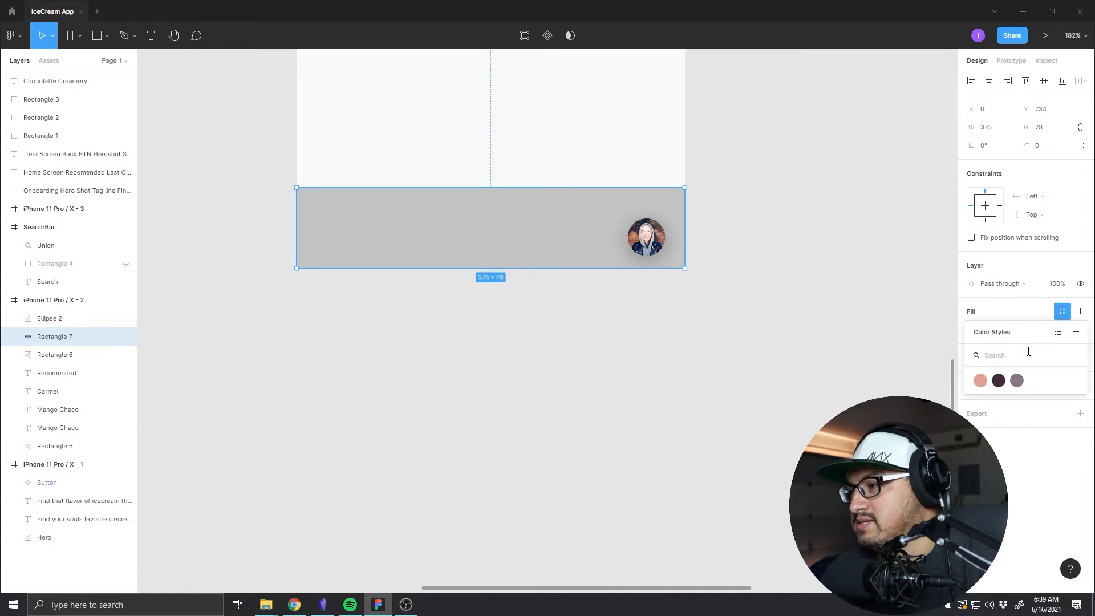
{"action": "left_click", "coordinate": [1020, 315]}
{"action": "left_click", "coordinate": [1059, 390]}
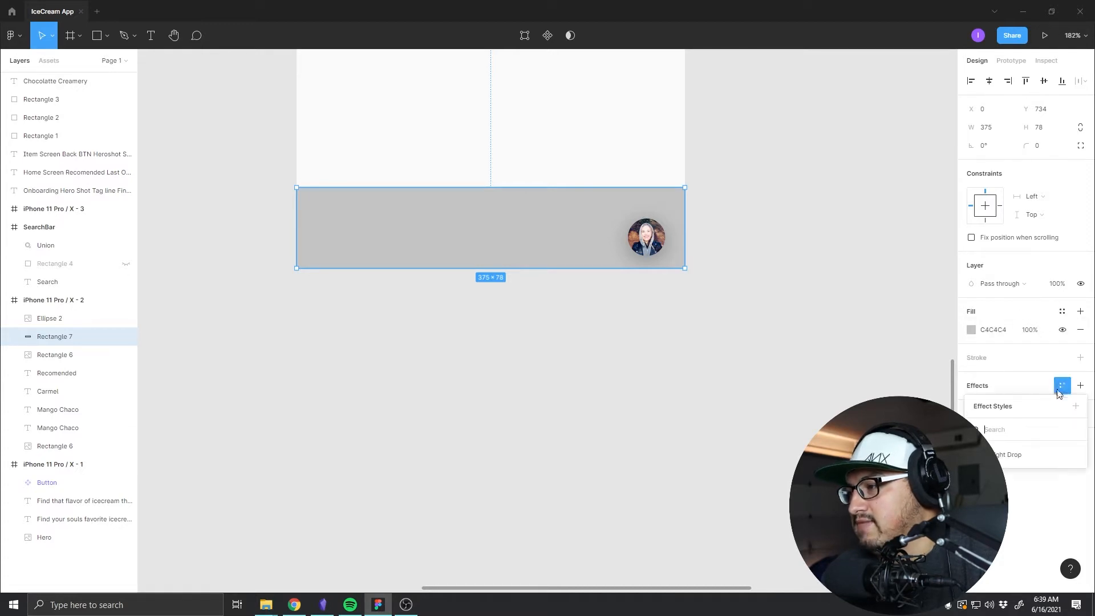
{"action": "left_click", "coordinate": [1012, 455]}
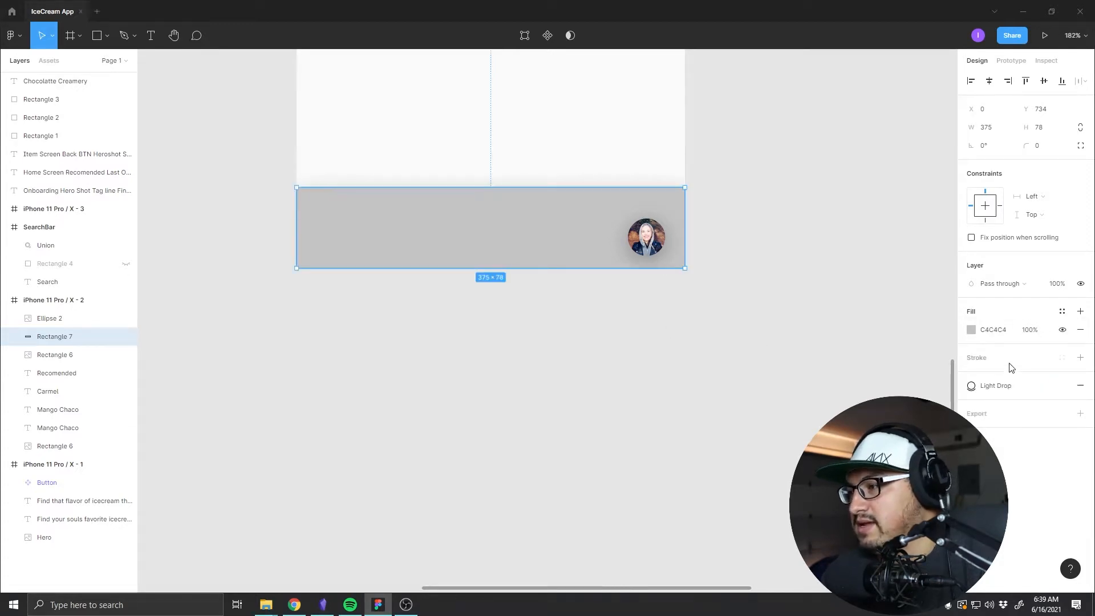
{"action": "left_click", "coordinate": [971, 331]}
{"action": "left_click_drag", "start_coordinate": [873, 362], "coordinate": [762, 228]}
{"action": "left_click", "coordinate": [733, 206]}
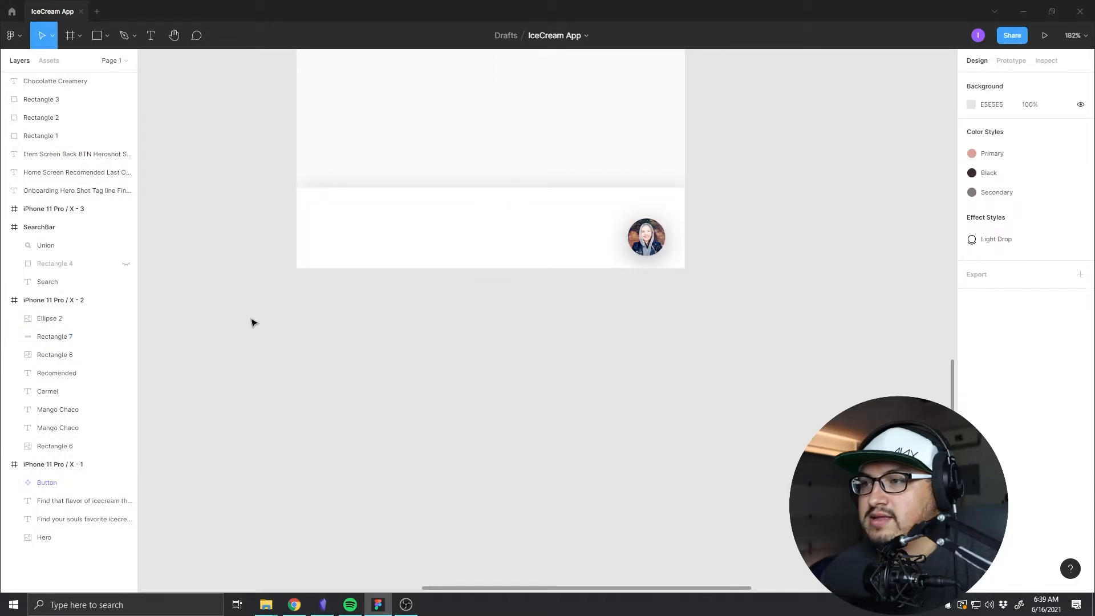
Step: Reposition the profile picture at the vertical middle of the bottom bar and set the bar's height to 58
{"action": "scroll", "coordinate": [496, 271], "scroll_direction": "up", "scroll_amount": 3}
{"action": "left_click", "coordinate": [687, 326]}
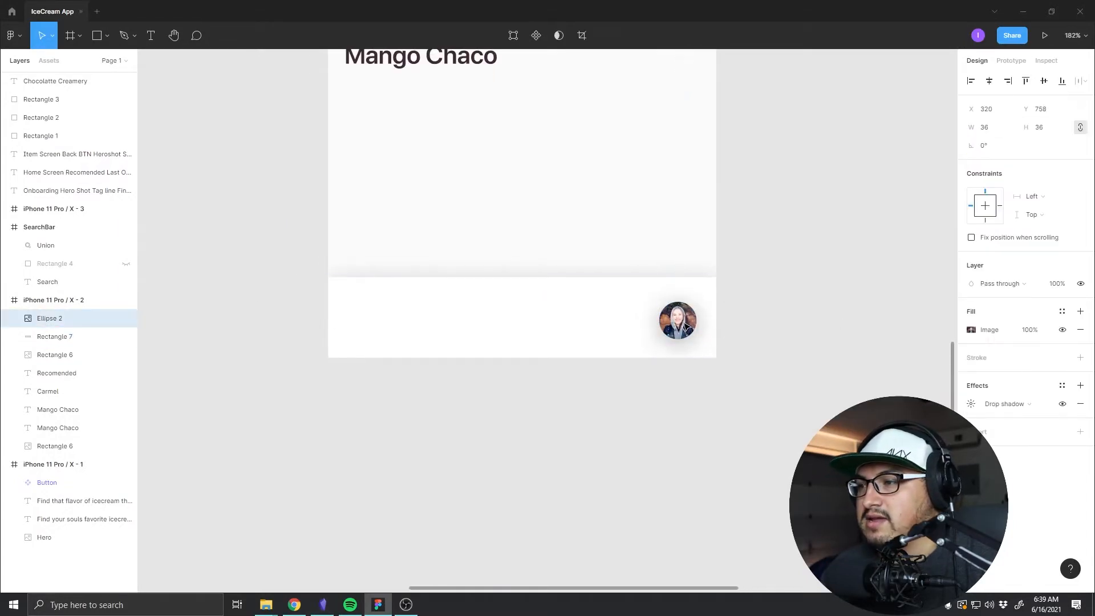
{"action": "left_click", "coordinate": [618, 337]}
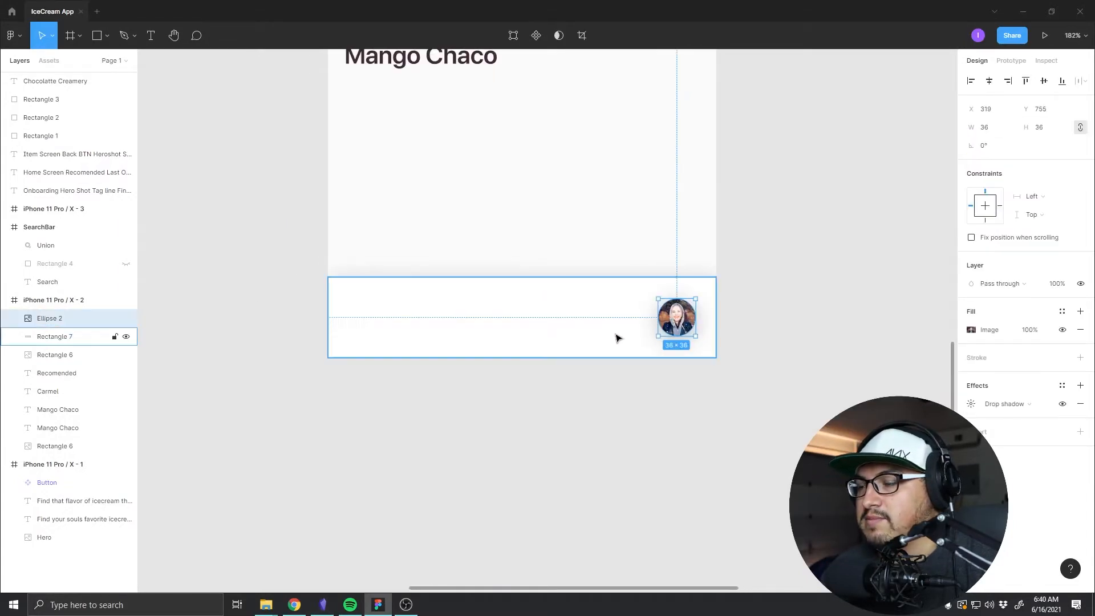
{"action": "left_click", "coordinate": [1042, 133]}
{"action": "type", "text": "58"}
{"action": "key", "text": "Return"}
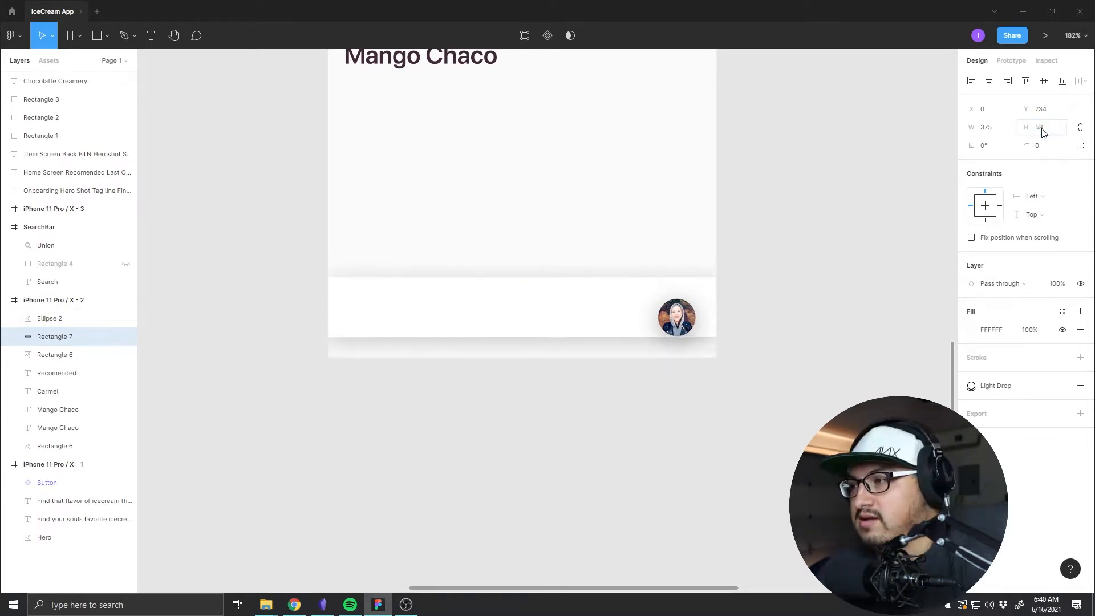
Step: Move the bar down to the frame's bottom edge and center the profile picture vertically in it at X 320, Y 765
{"action": "left_click_drag", "start_coordinate": [641, 323], "coordinate": [680, 333]}
{"action": "left_click", "coordinate": [763, 337]}
{"action": "left_click", "coordinate": [680, 329]}
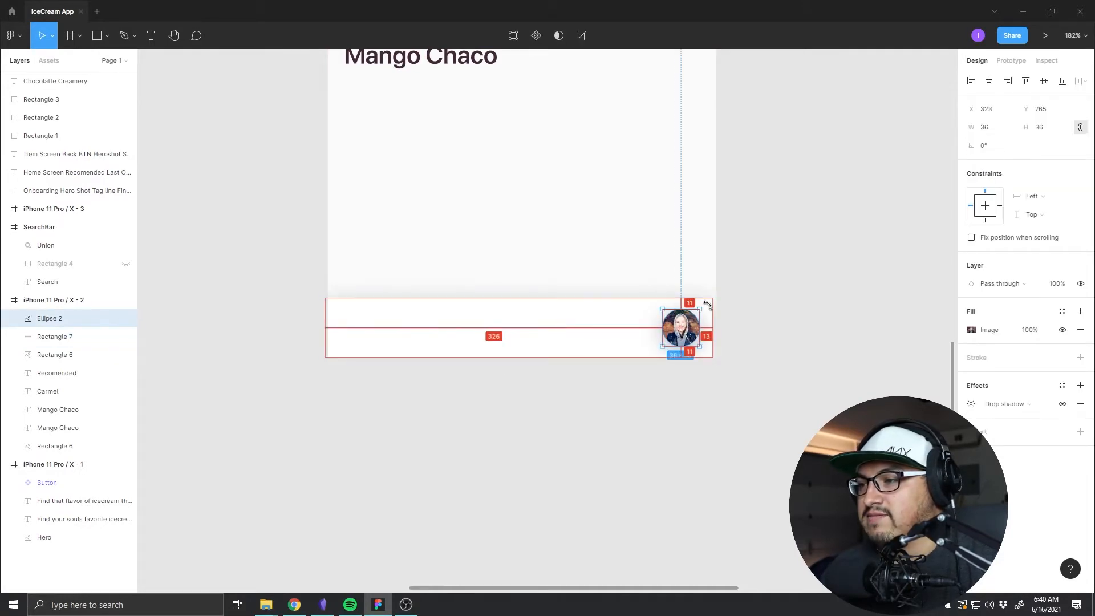
{"action": "key", "text": "Left"}
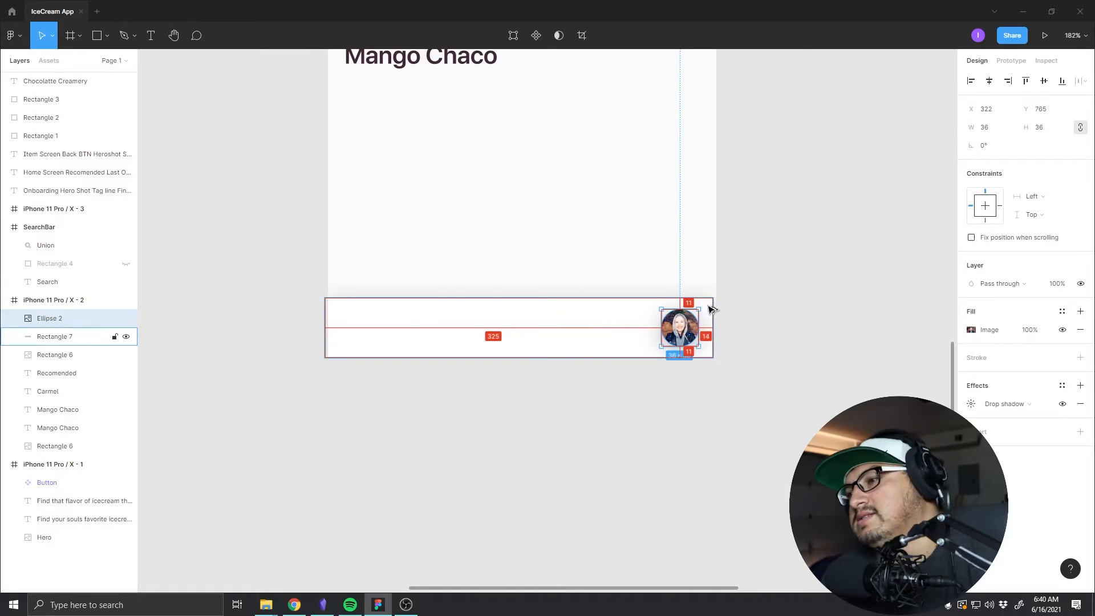
{"action": "left_click", "coordinate": [714, 308]}
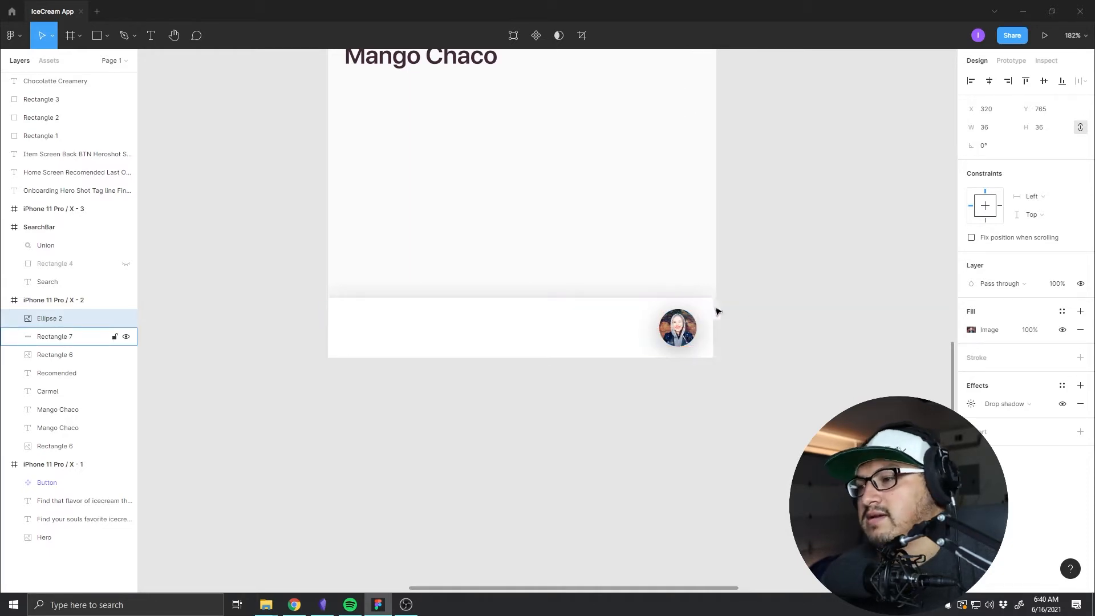
{"action": "left_click", "coordinate": [686, 338]}
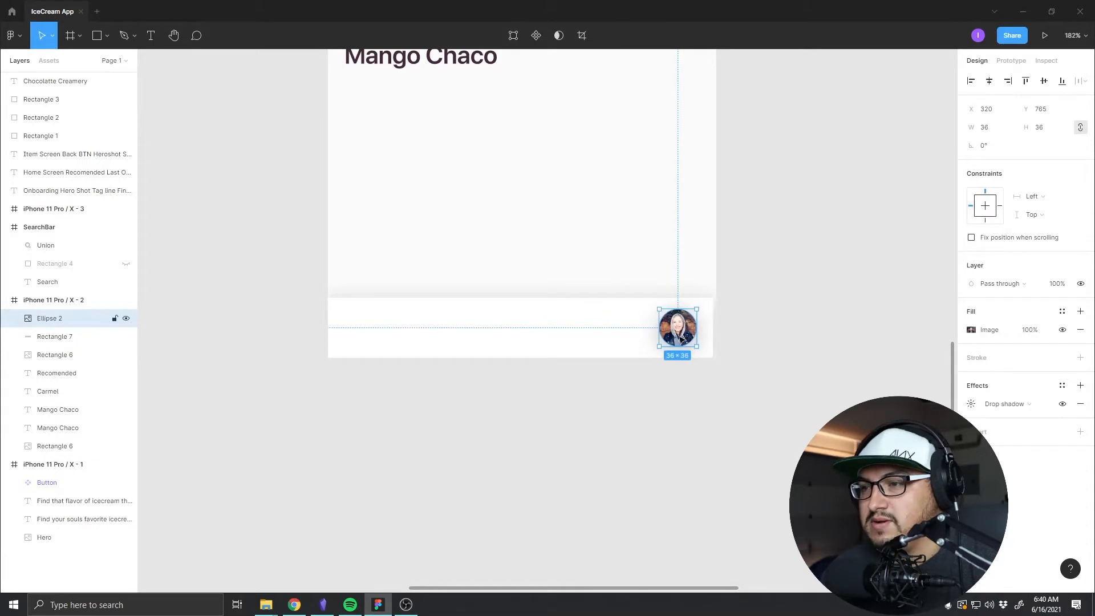
{"action": "left_click", "coordinate": [633, 394]}
Step: Shift the bottom bar into alignment with the frame's side edges at X 0, Y 754
{"action": "left_click_drag", "start_coordinate": [367, 107], "coordinate": [464, 416]}
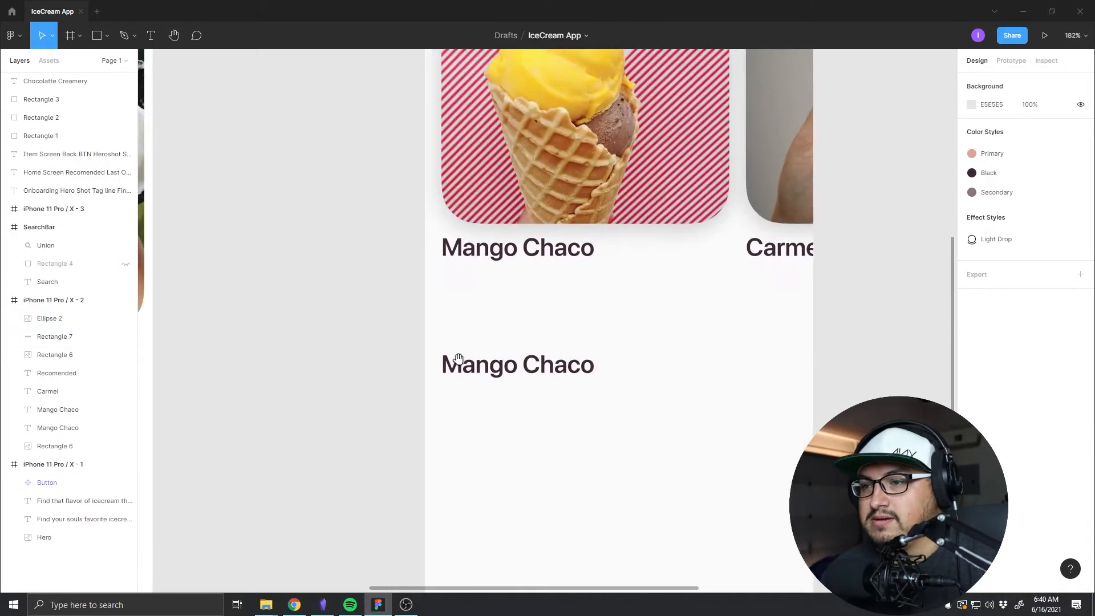
{"action": "scroll", "coordinate": [458, 358], "scroll_direction": "down", "scroll_amount": 5}
{"action": "left_click", "coordinate": [372, 298]}
{"action": "left_click_drag", "start_coordinate": [350, 296], "coordinate": [354, 295]}
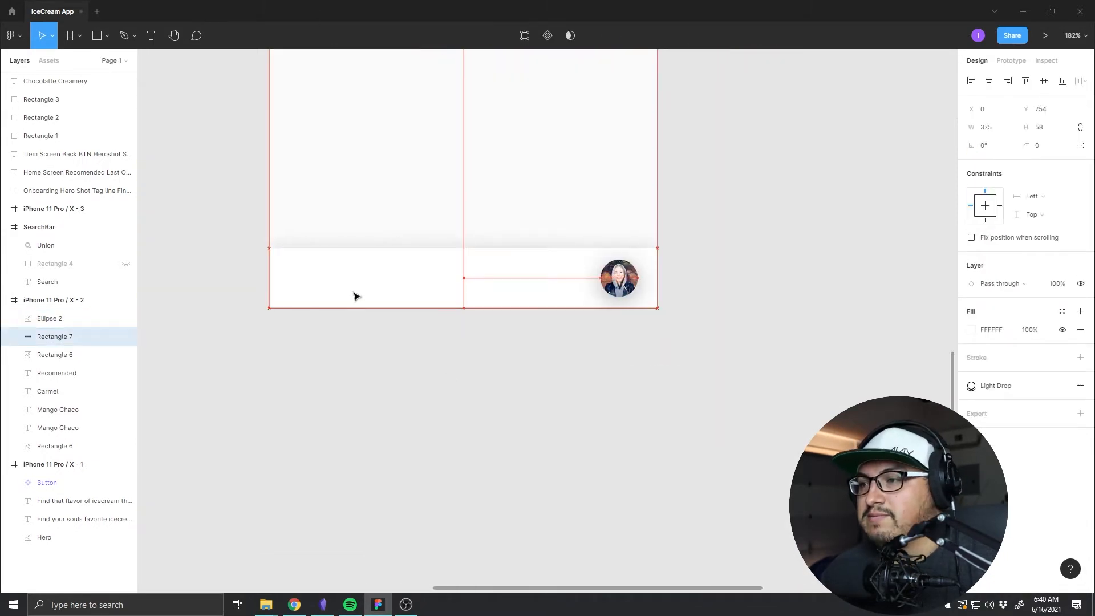
{"action": "left_click", "coordinate": [749, 309]}
{"action": "left_click", "coordinate": [646, 295]}
Step: Copy the magnifying glass icon from the SearchBar frame
{"action": "left_click_drag", "start_coordinate": [431, 258], "coordinate": [531, 371]}
{"action": "left_click_drag", "start_coordinate": [462, 163], "coordinate": [539, 384]}
{"action": "left_click_drag", "start_coordinate": [539, 146], "coordinate": [605, 529]}
{"action": "left_click_drag", "start_coordinate": [577, 438], "coordinate": [572, 463]}
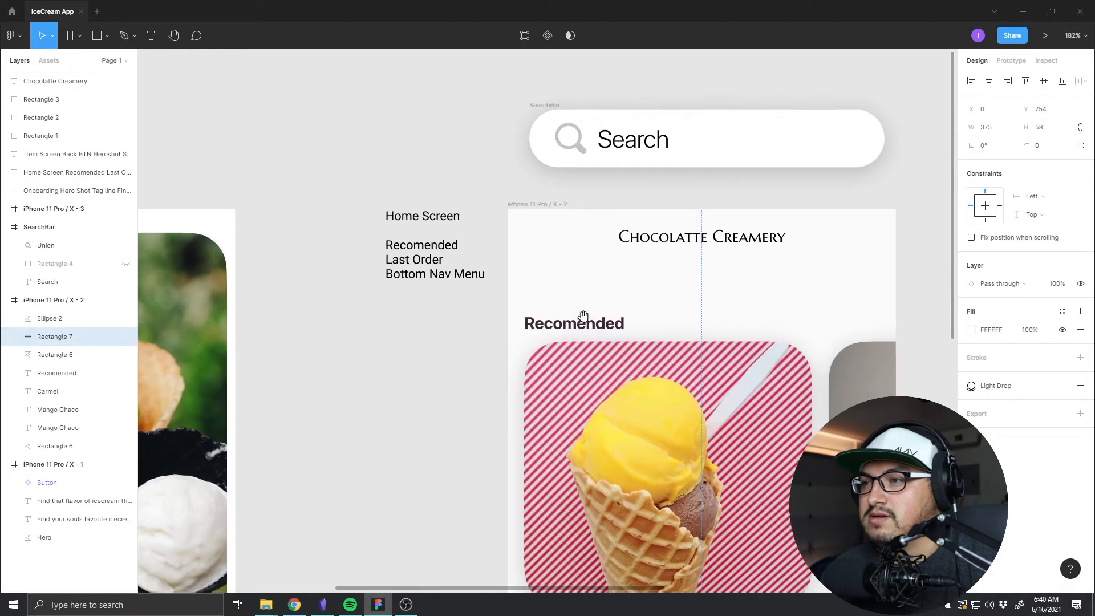
{"action": "left_click", "coordinate": [572, 177]}
{"action": "left_click", "coordinate": [581, 149]}
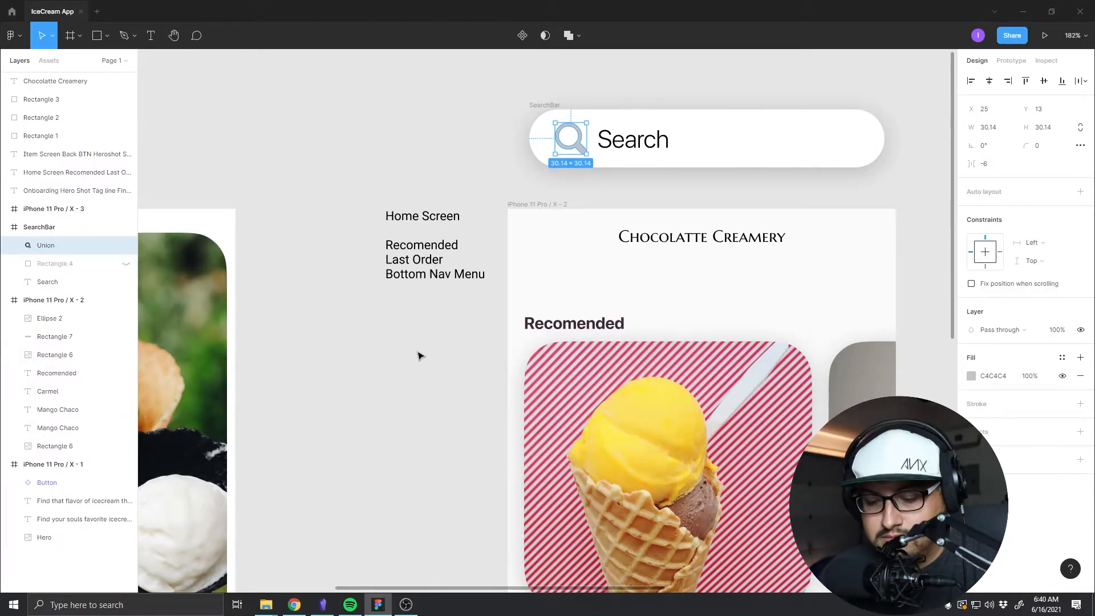
{"action": "key", "text": "Delete"}
{"action": "key", "text": "ctrl+z"}
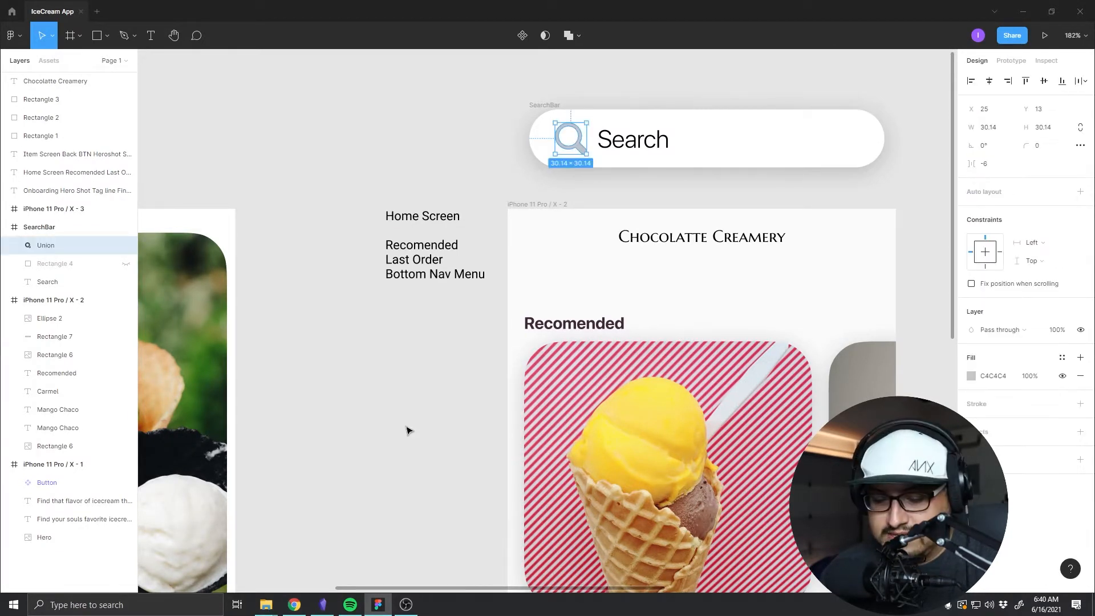
Step: Paste the magnifying glass icon into the home screen and place it at the bottom bar's left end, at X 16, Y 771
{"action": "scroll", "coordinate": [450, 299], "scroll_direction": "down", "scroll_amount": 10}
{"action": "left_click", "coordinate": [499, 269]}
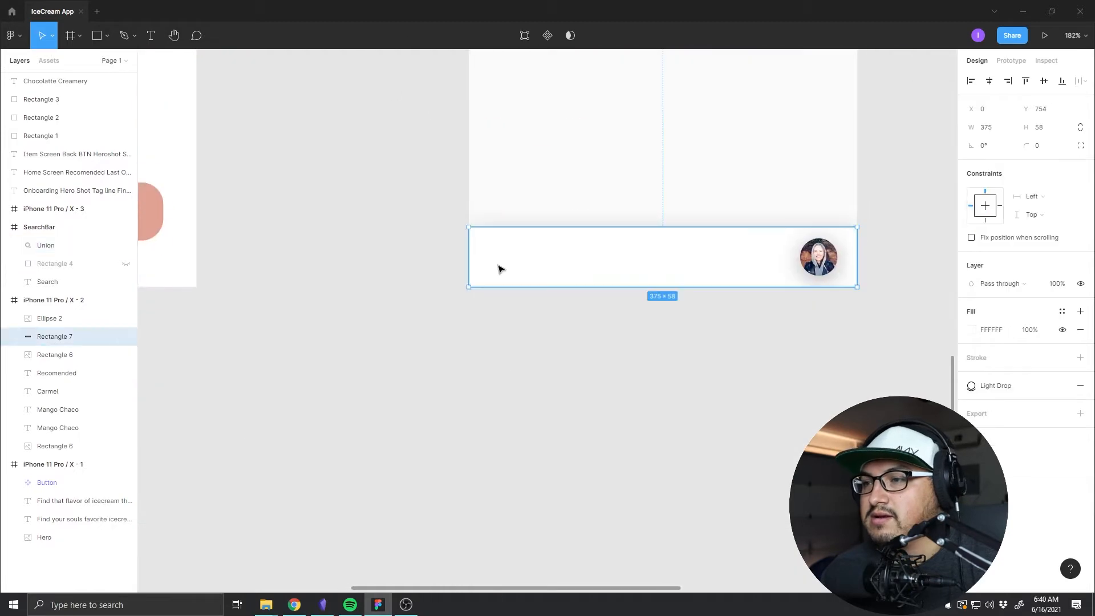
{"action": "key", "text": "ctrl+v"}
{"action": "scroll", "coordinate": [433, 188], "scroll_direction": "down", "scroll_amount": 3}
{"action": "scroll", "coordinate": [468, 194], "scroll_direction": "up", "scroll_amount": 4}
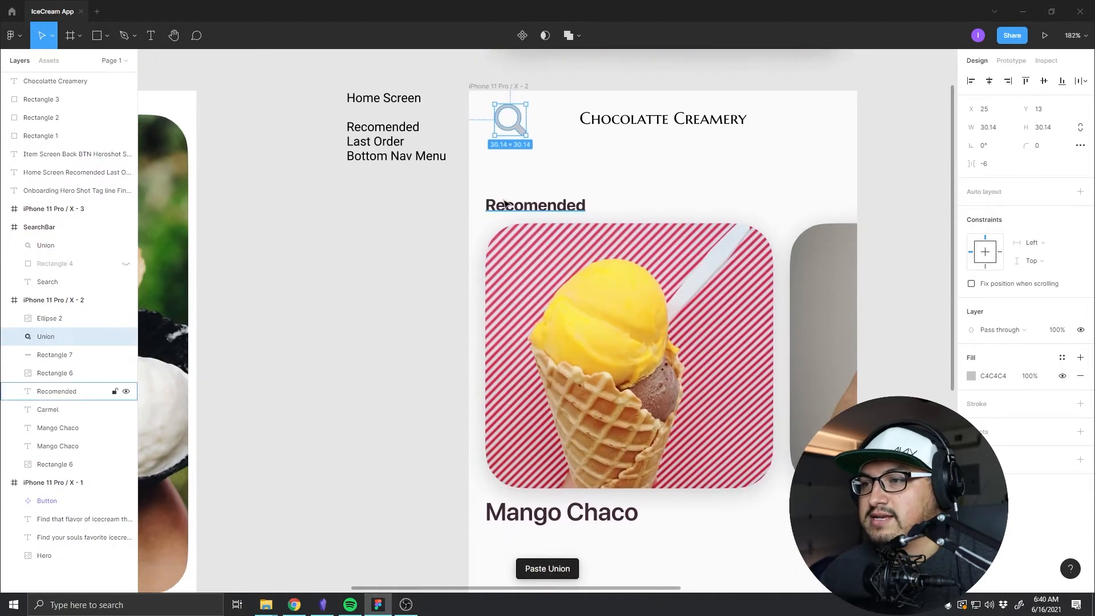
{"action": "left_click_drag", "start_coordinate": [508, 122], "coordinate": [514, 422]}
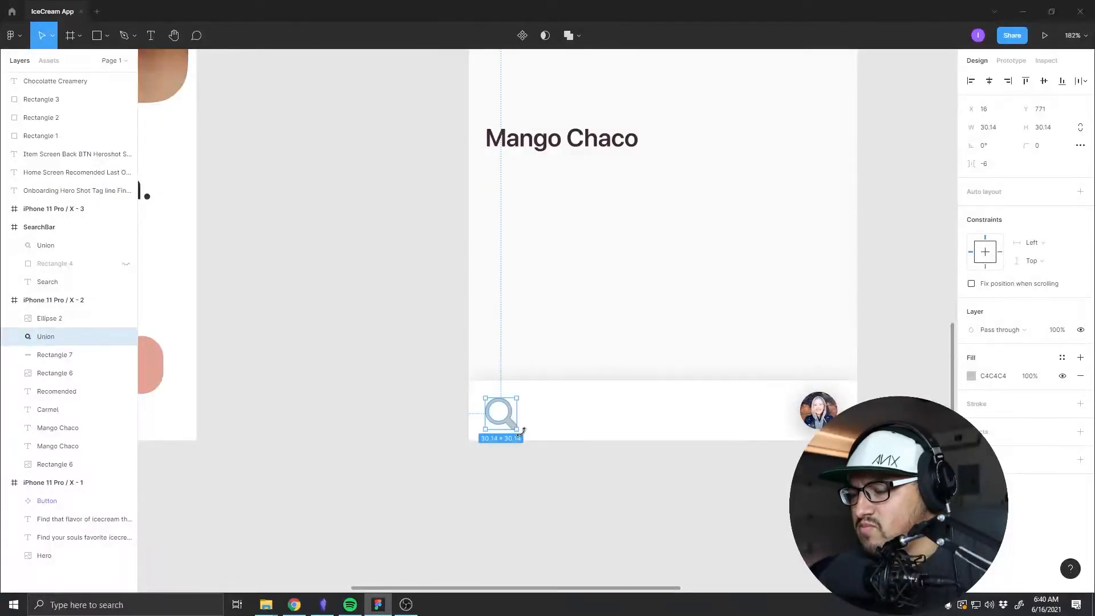
{"action": "scroll", "coordinate": [521, 431], "scroll_direction": "down", "scroll_amount": 4}
{"action": "scroll", "coordinate": [513, 450], "scroll_direction": "up", "scroll_amount": 8}
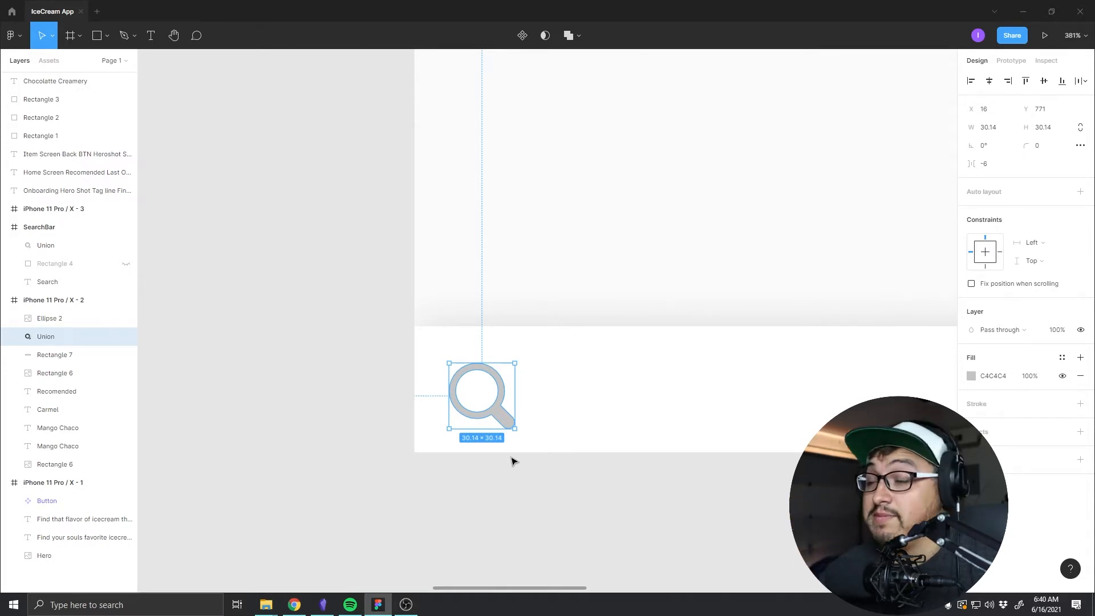
Step: Raise the magnifying glass icon in the bottom bar slightly to Y 770
{"action": "left_click", "coordinate": [473, 388]}
{"action": "left_click", "coordinate": [502, 417]}
{"action": "left_click", "coordinate": [515, 513]}
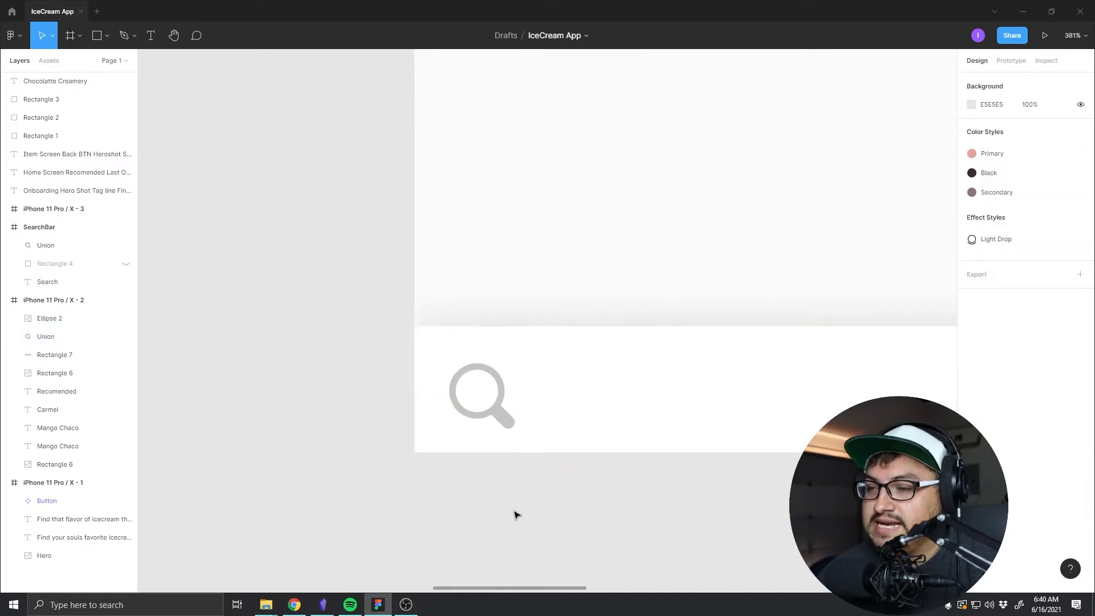
{"action": "left_click_drag", "start_coordinate": [505, 425], "coordinate": [507, 422]}
{"action": "left_click", "coordinate": [542, 479]}
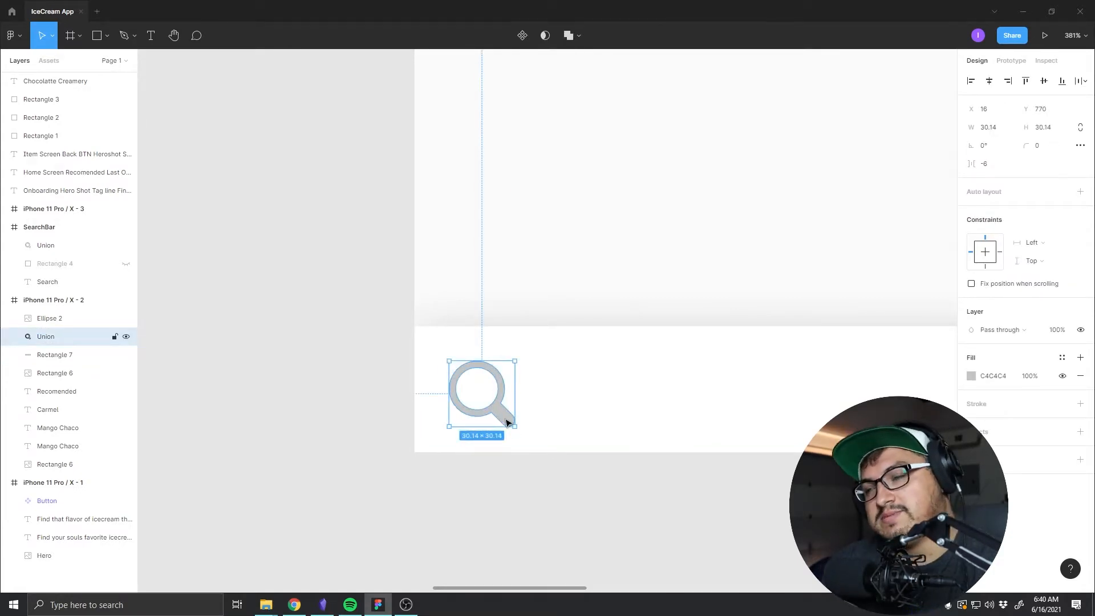
Step: Move the magnifying glass icon horizontally to the middle of the bottom bar, at X 168, Y 770
{"action": "key", "text": "ctrl+minus"}
{"action": "key", "text": "ctrl+equal"}
{"action": "key", "text": "ctrl+equal"}
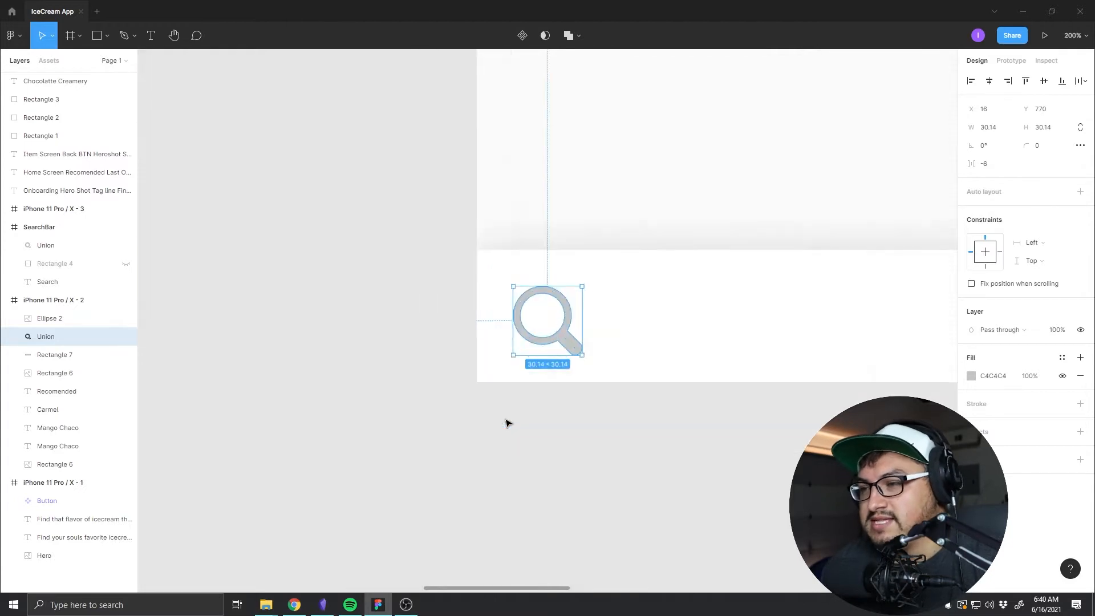
{"action": "left_click_drag", "start_coordinate": [651, 499], "coordinate": [489, 460]}
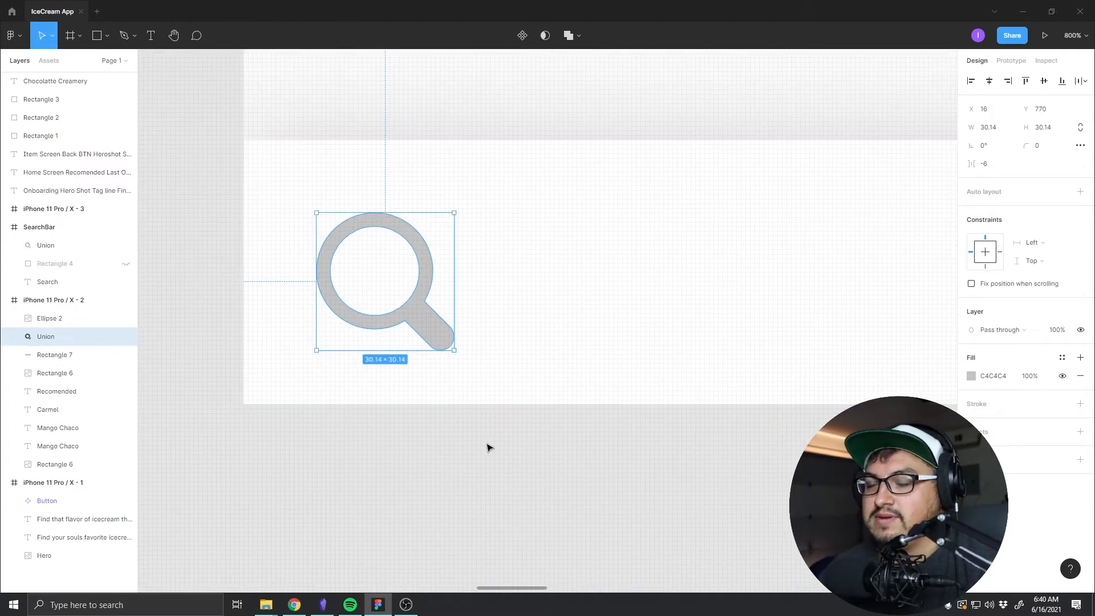
{"action": "scroll", "coordinate": [481, 411], "scroll_direction": "down", "scroll_amount": 5}
{"action": "left_click_drag", "start_coordinate": [455, 376], "coordinate": [725, 387]}
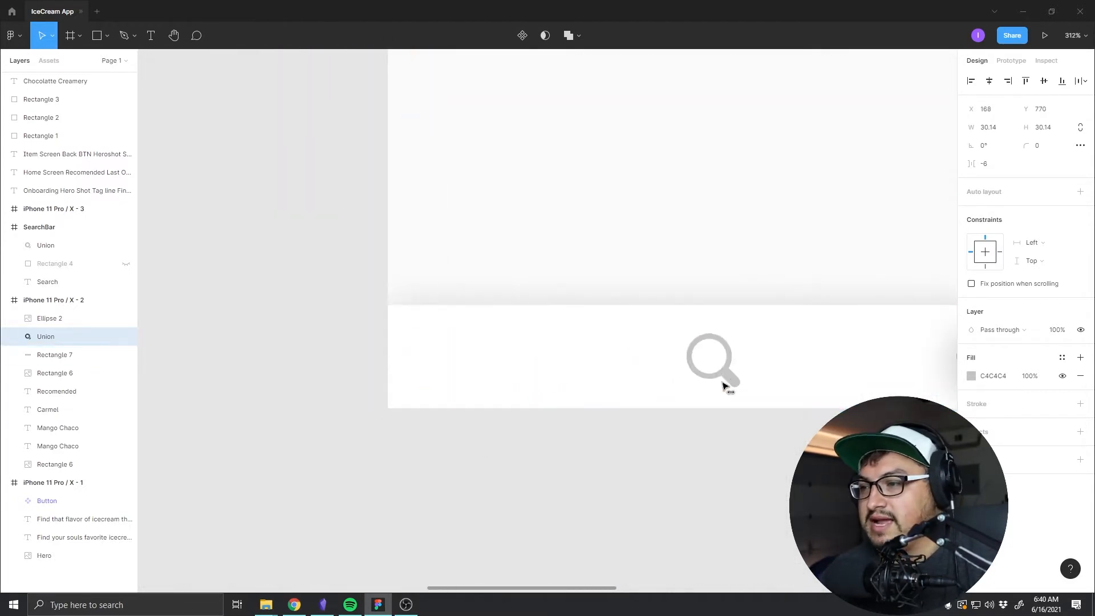
{"action": "left_click_drag", "start_coordinate": [650, 440], "coordinate": [383, 427]}
{"action": "left_click_drag", "start_coordinate": [445, 457], "coordinate": [540, 469]}
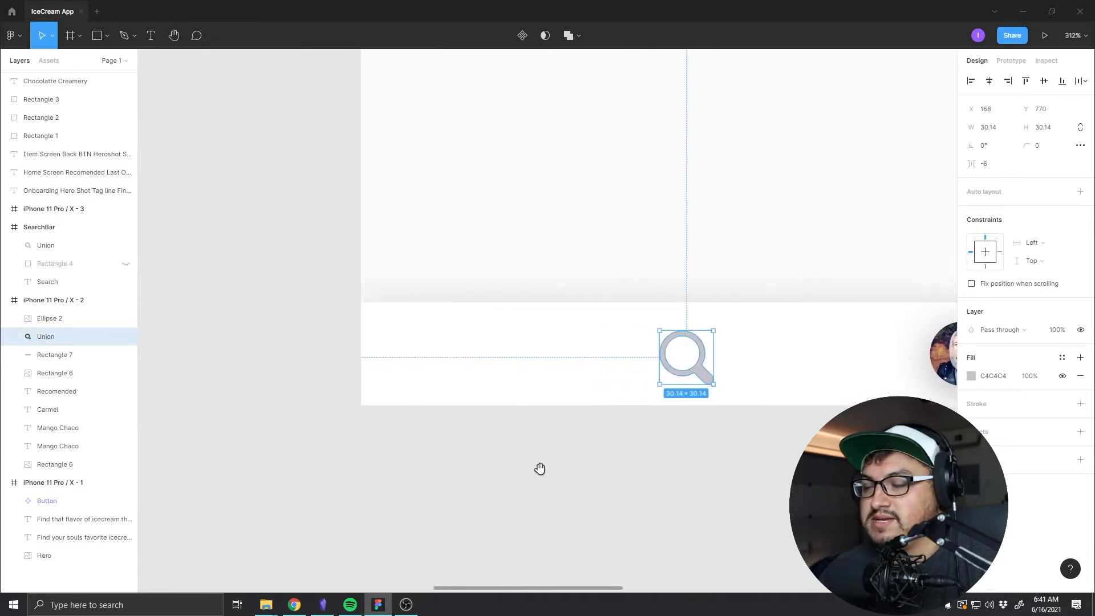
{"action": "left_click", "coordinate": [563, 444]}
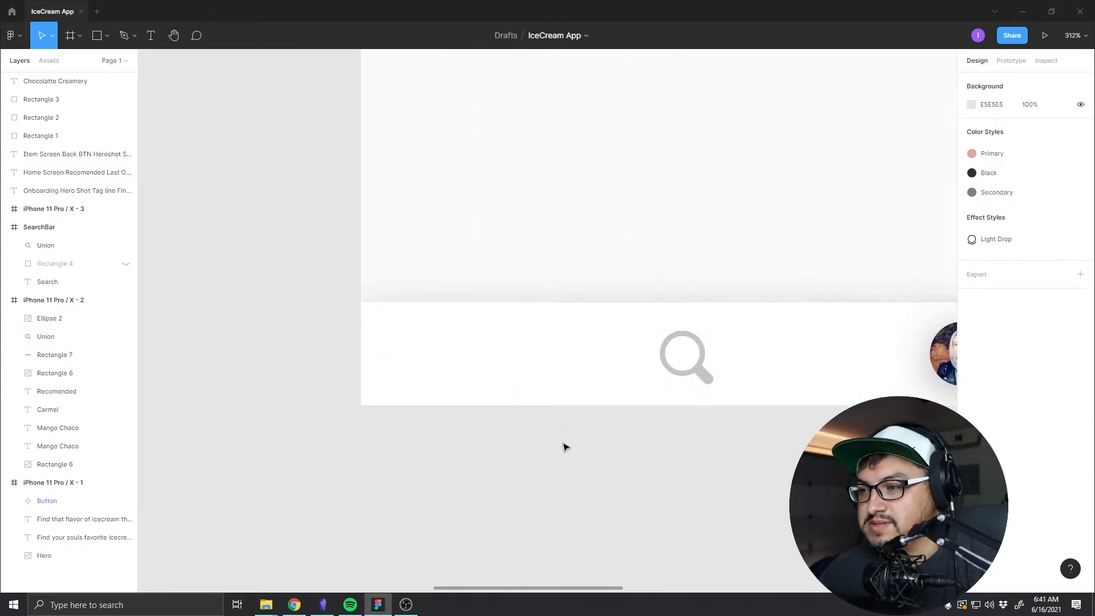
{"action": "left_click", "coordinate": [698, 374]}
{"action": "left_click_drag", "start_coordinate": [697, 374], "coordinate": [453, 376]}
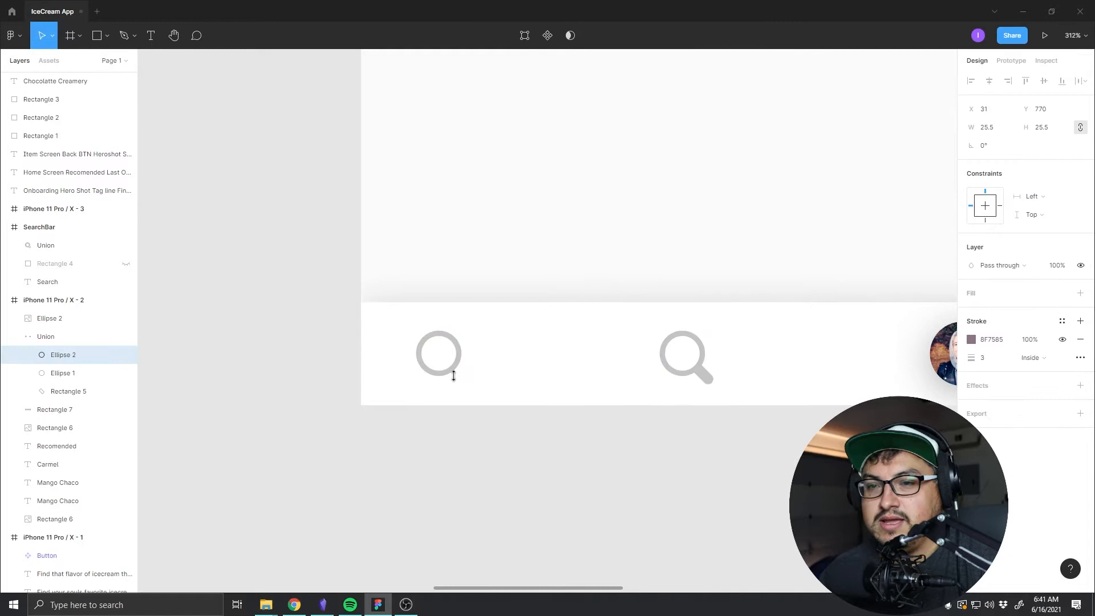
{"action": "left_click", "coordinate": [335, 464]}
{"action": "left_click", "coordinate": [62, 330]}
{"action": "left_click", "coordinate": [67, 318]}
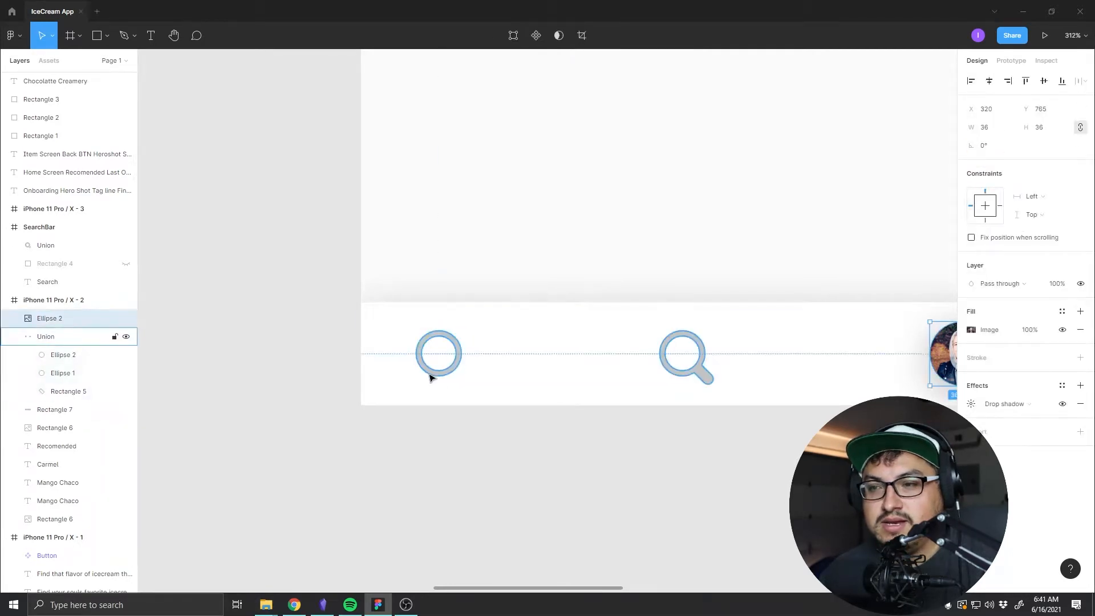
{"action": "left_click", "coordinate": [707, 379]}
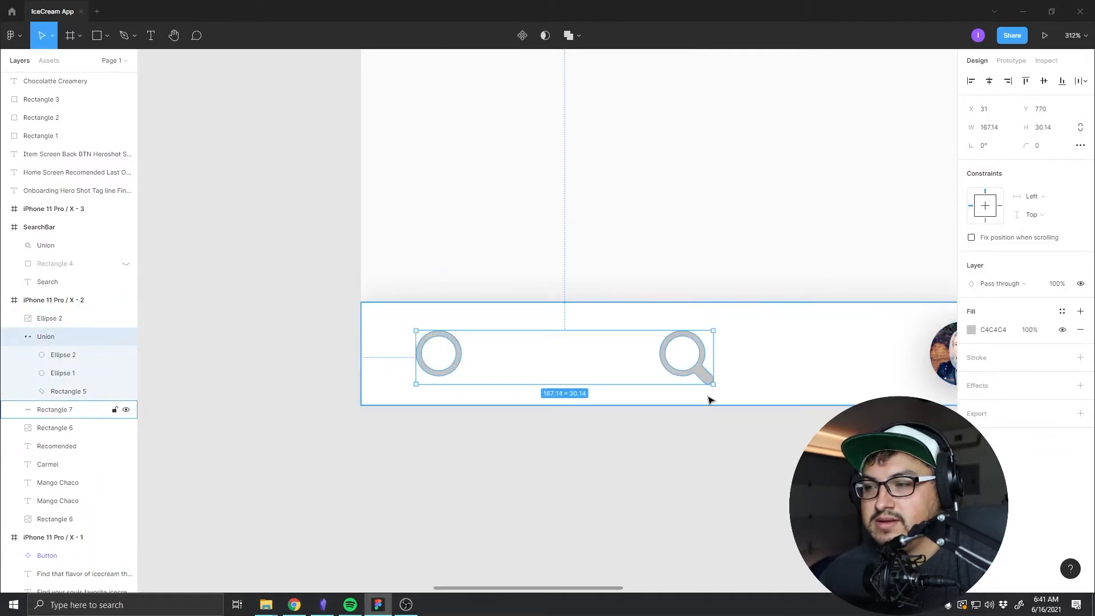
{"action": "key", "text": "ctrl+z"}
{"action": "key", "text": "ctrl+z"}
{"action": "key", "text": "ctrl+z"}
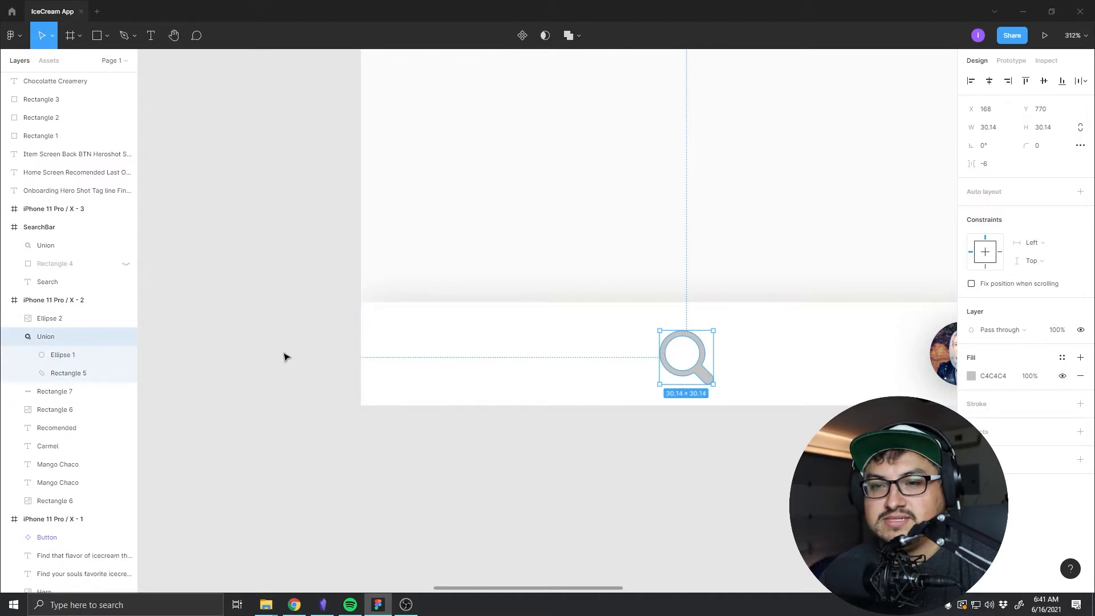
Step: Turn the SearchBar's magnifying glass and its hidden Rectangle 4 into a component named Icon/Search
{"action": "scroll", "coordinate": [415, 194], "scroll_direction": "up", "scroll_amount": 20}
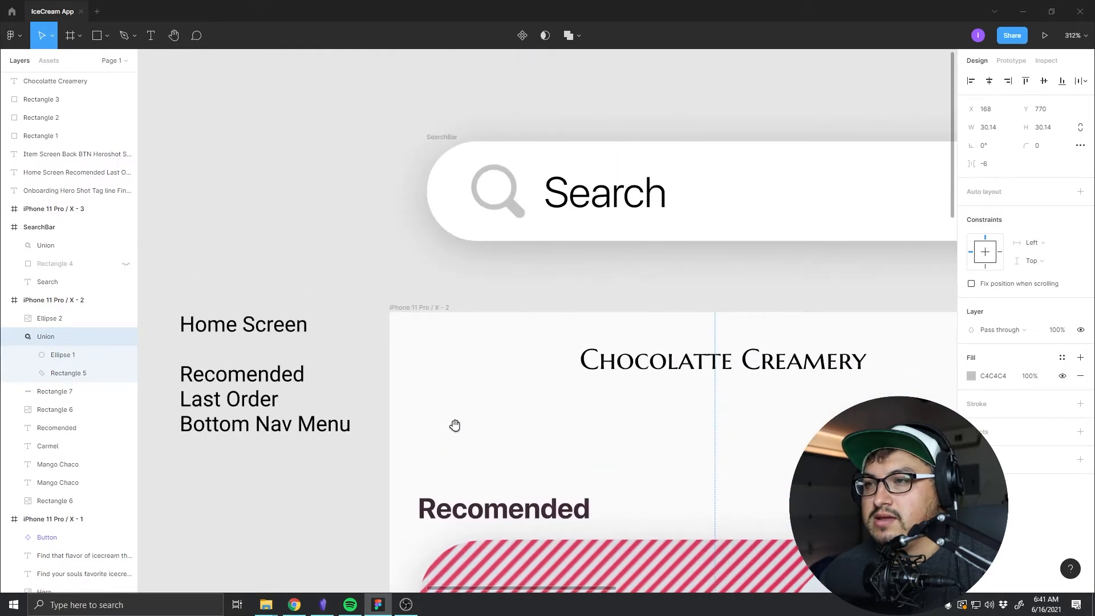
{"action": "left_click", "coordinate": [57, 246]}
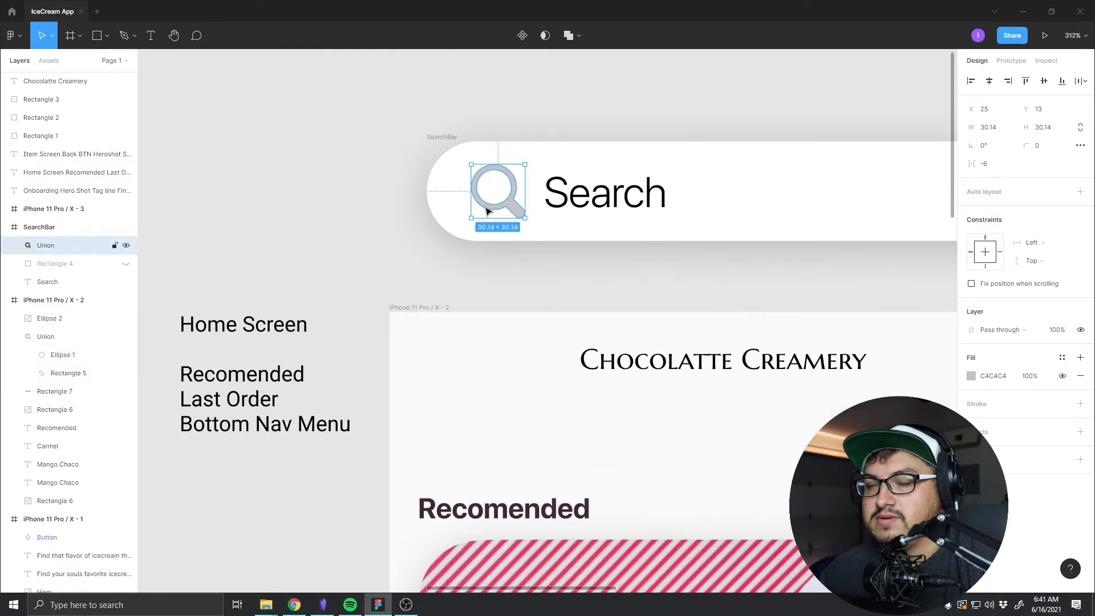
{"action": "left_click", "coordinate": [51, 265], "text": "shift"}
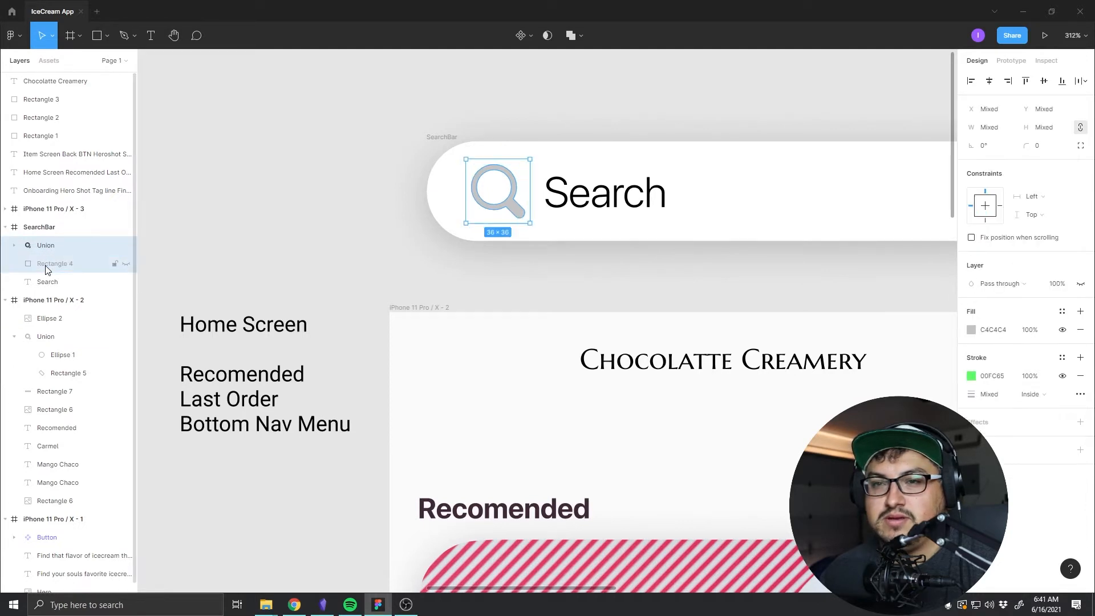
{"action": "left_click", "coordinate": [519, 30]}
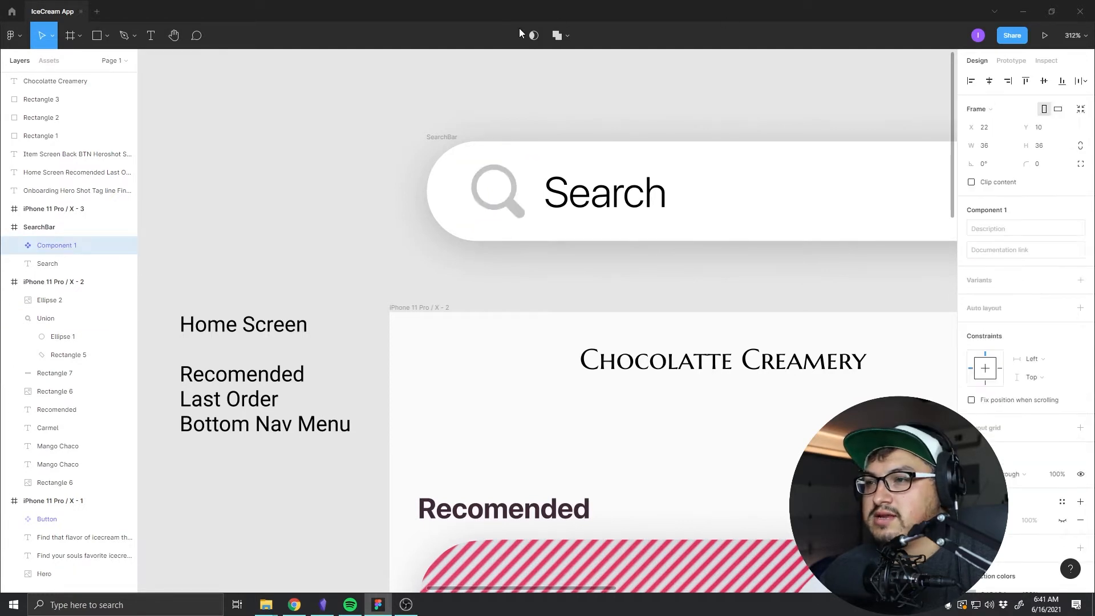
{"action": "double_click", "coordinate": [60, 244]}
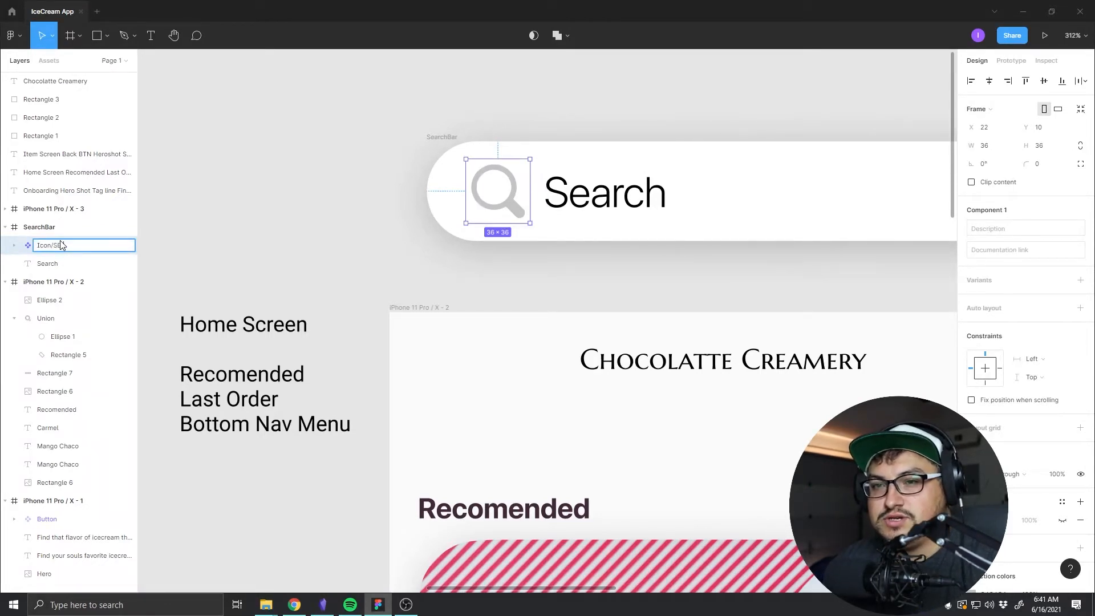
{"action": "type", "text": "Icon/Search"}
{"action": "key", "text": "Return"}
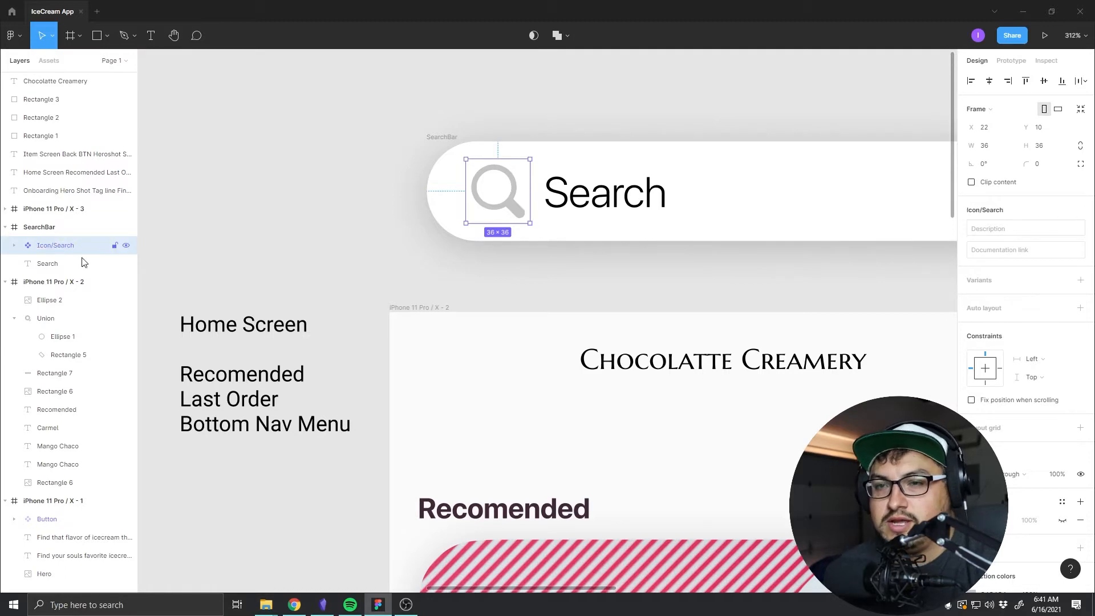
Step: Delete the pasted magnifying glass icon from the home screen's bottom bar
{"action": "left_click_drag", "start_coordinate": [341, 408], "coordinate": [284, 17]}
{"action": "left_click_drag", "start_coordinate": [542, 550], "coordinate": [459, 3]}
{"action": "left_click_drag", "start_coordinate": [573, 530], "coordinate": [492, 193]}
{"action": "left_click", "coordinate": [500, 260]}
{"action": "key", "text": "Escape"}
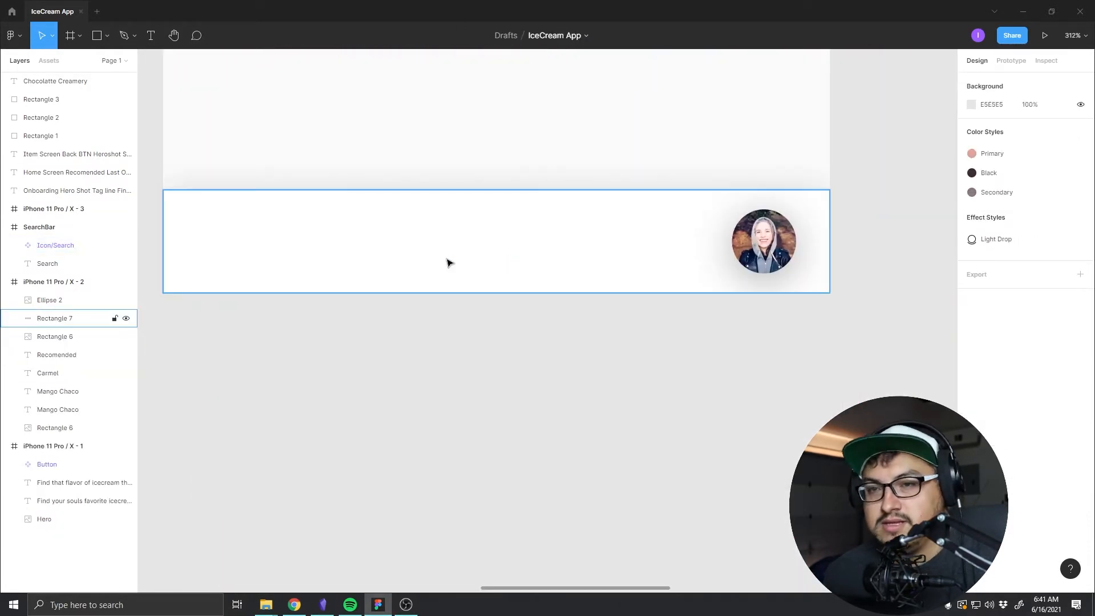
Step: Insert an instance of the local Icon/Search component at the bottom bar's left end, at X 11, Y 763
{"action": "left_click", "coordinate": [49, 61]}
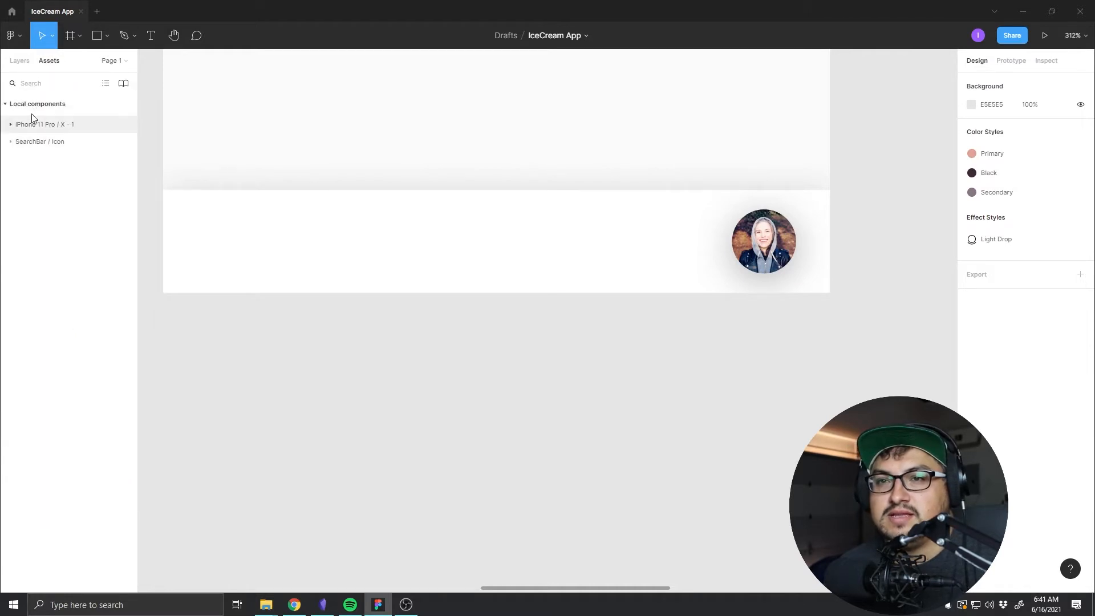
{"action": "left_click", "coordinate": [15, 143]}
{"action": "left_click_drag", "start_coordinate": [21, 166], "coordinate": [236, 248]}
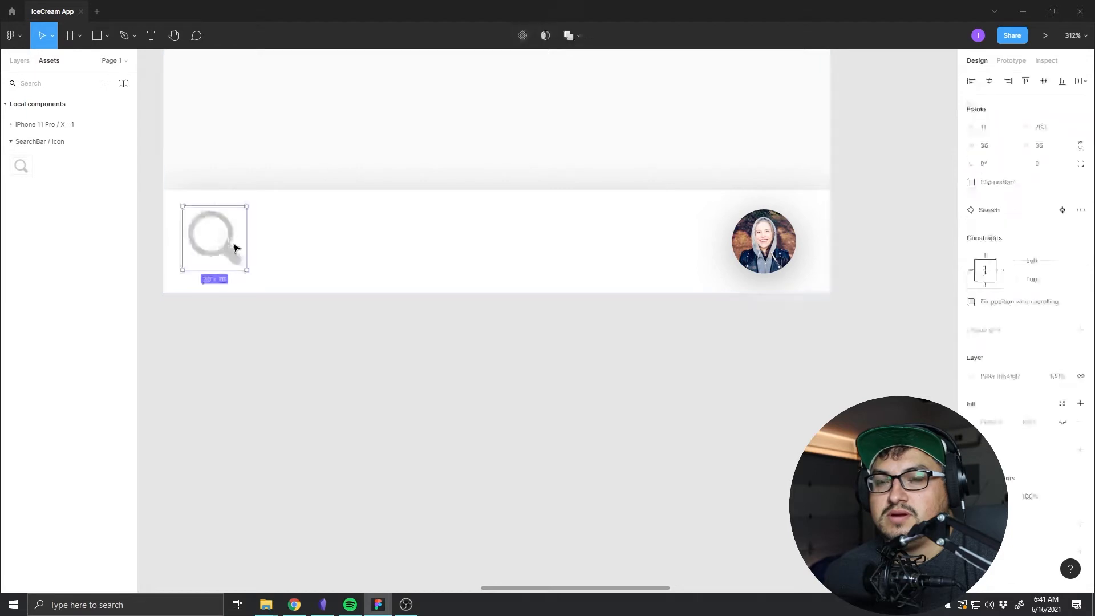
Step: Set up a second search icon instance in the bottom bar at X 64, Y 769 and detach it from its component
{"action": "scroll", "coordinate": [440, 334], "scroll_direction": "left", "scroll_amount": 5}
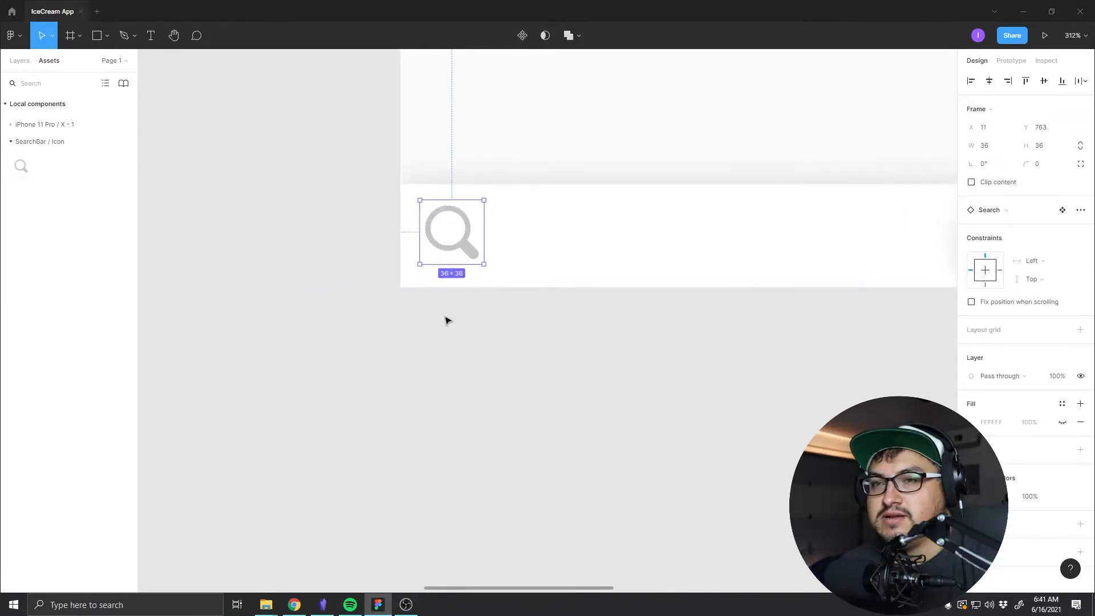
{"action": "left_click_drag", "start_coordinate": [457, 250], "coordinate": [553, 260]}
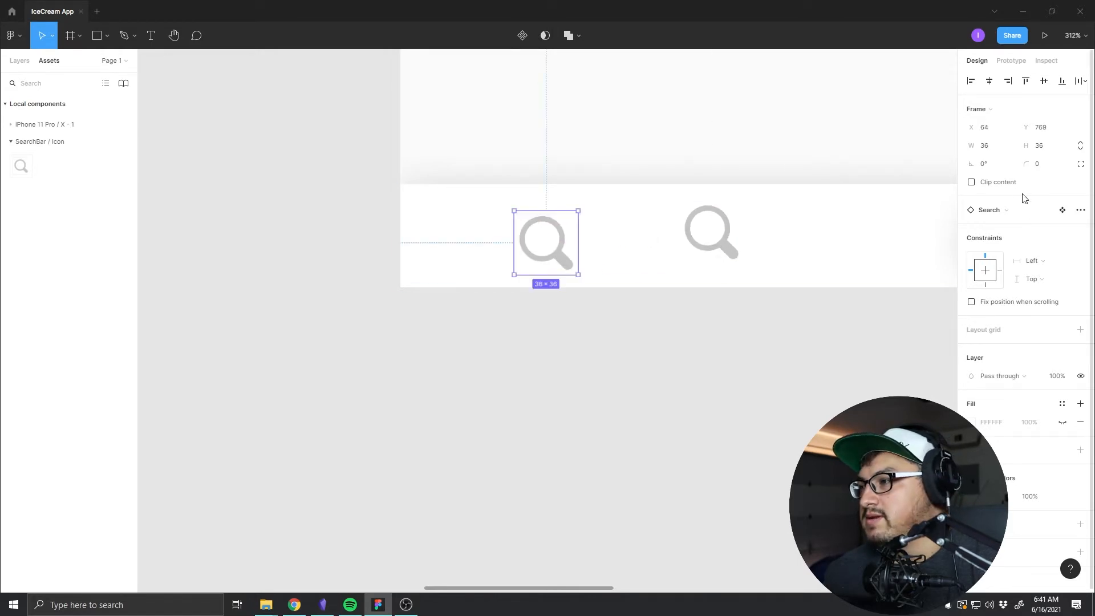
{"action": "left_click", "coordinate": [1080, 210]}
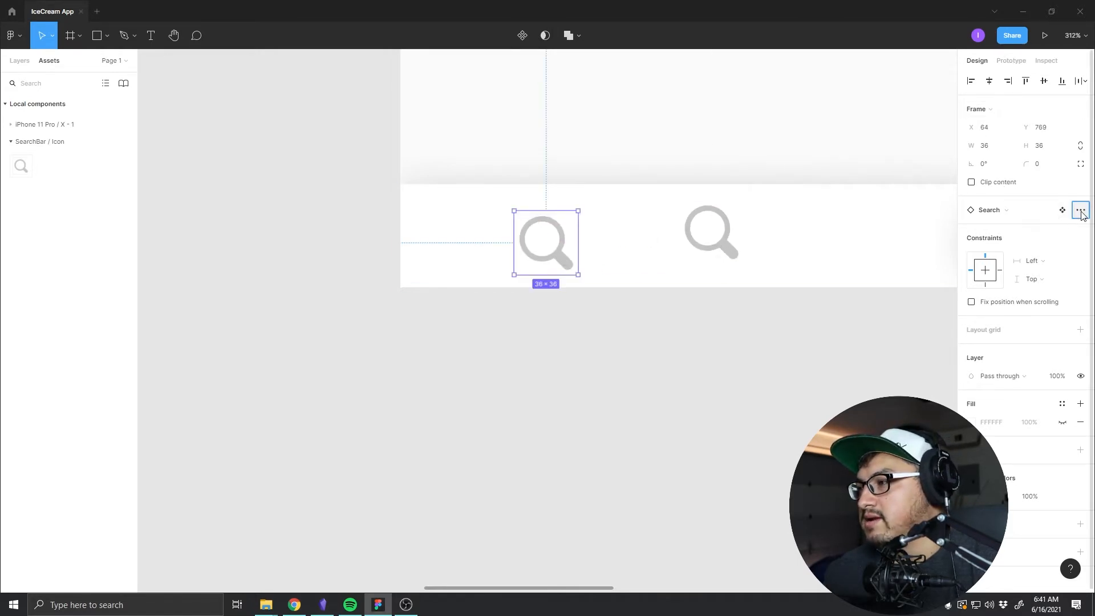
{"action": "left_click", "coordinate": [1031, 236]}
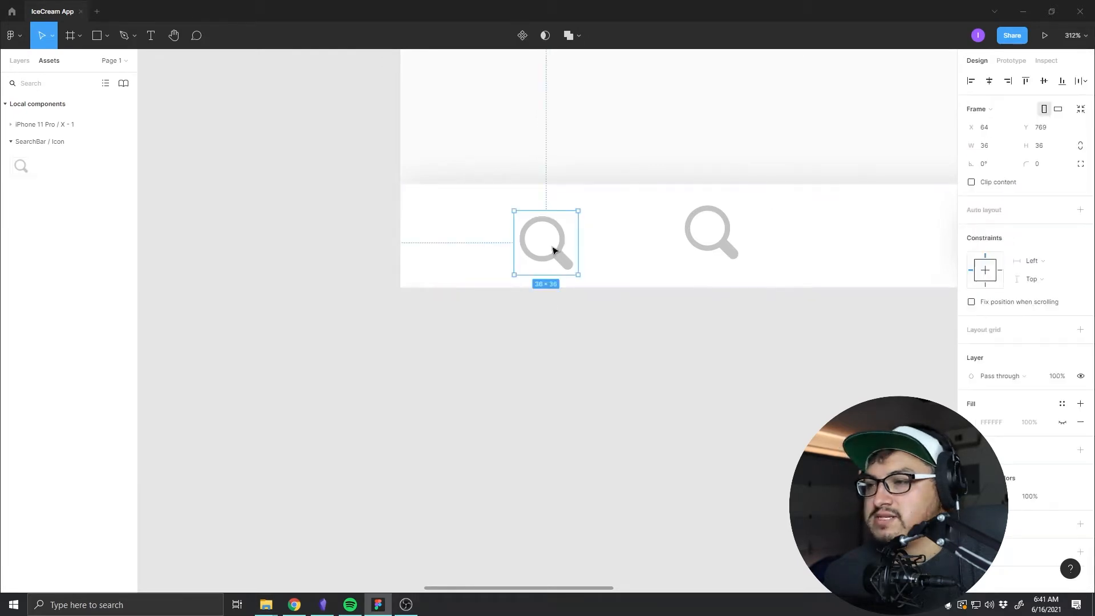
Step: Show the hidden Rectangle 4 inside the detached search icon
{"action": "scroll", "coordinate": [547, 244], "scroll_direction": "down", "scroll_amount": 3}
{"action": "scroll", "coordinate": [556, 260], "scroll_direction": "up", "scroll_amount": 5}
{"action": "scroll", "coordinate": [500, 261], "scroll_direction": "up", "scroll_amount": 8}
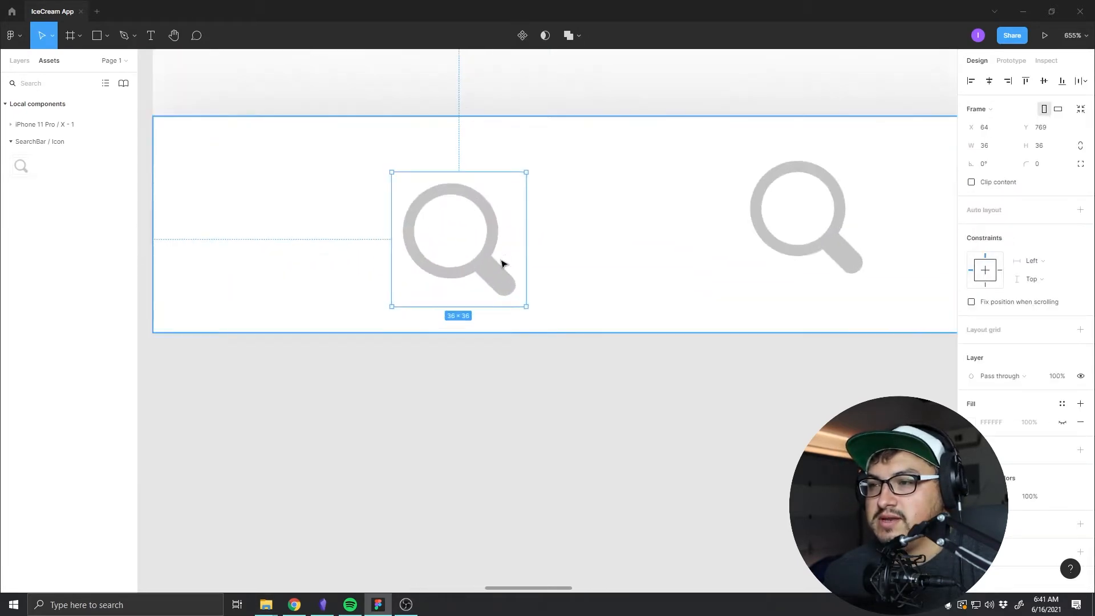
{"action": "double_click", "coordinate": [467, 269]}
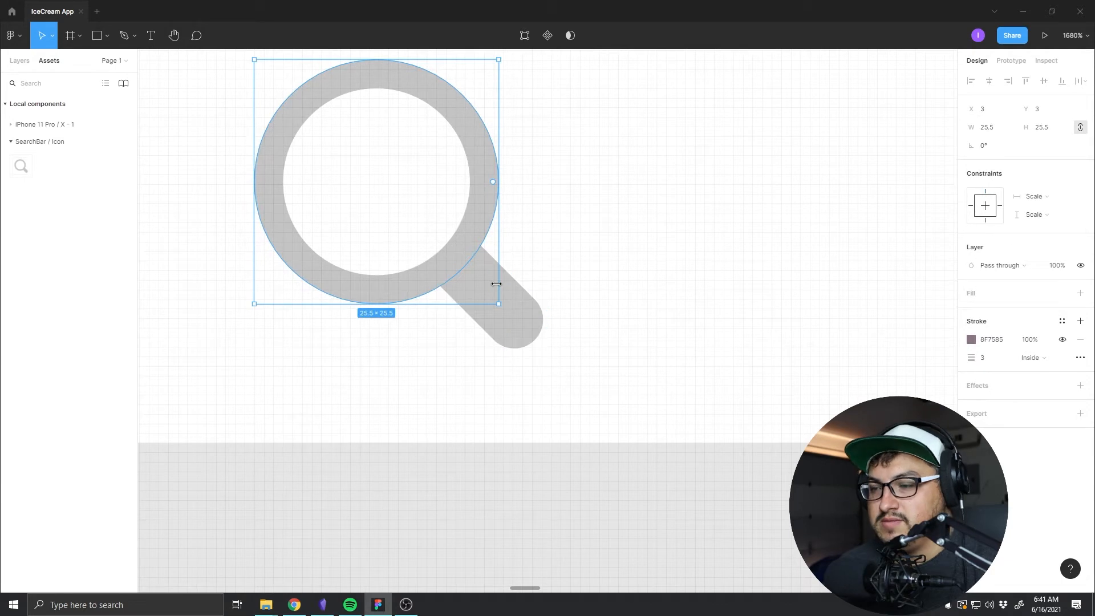
{"action": "left_click", "coordinate": [20, 60]}
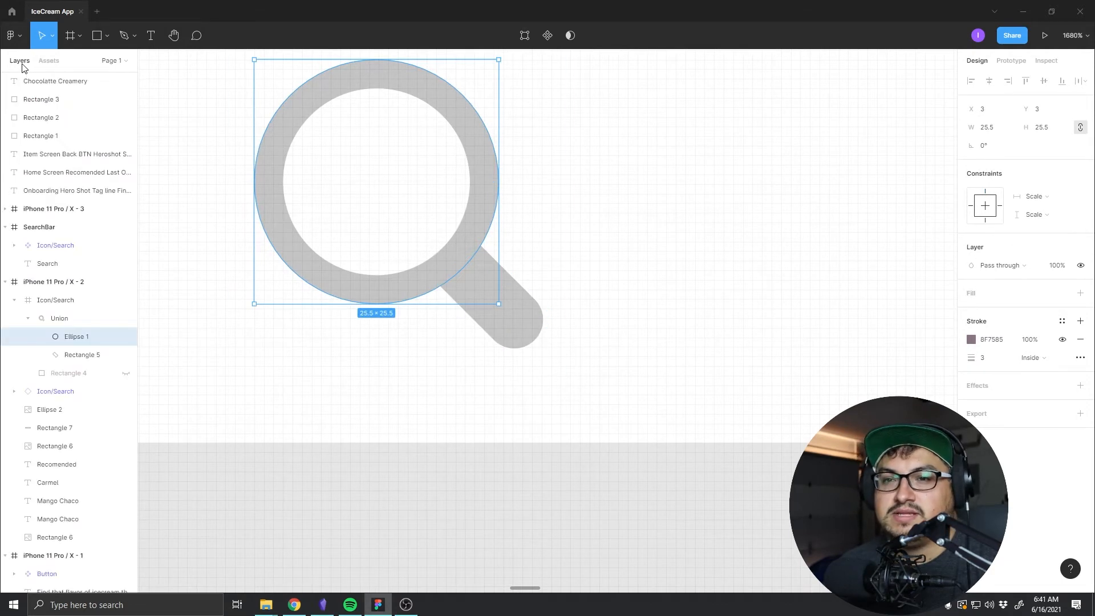
{"action": "left_click", "coordinate": [126, 373]}
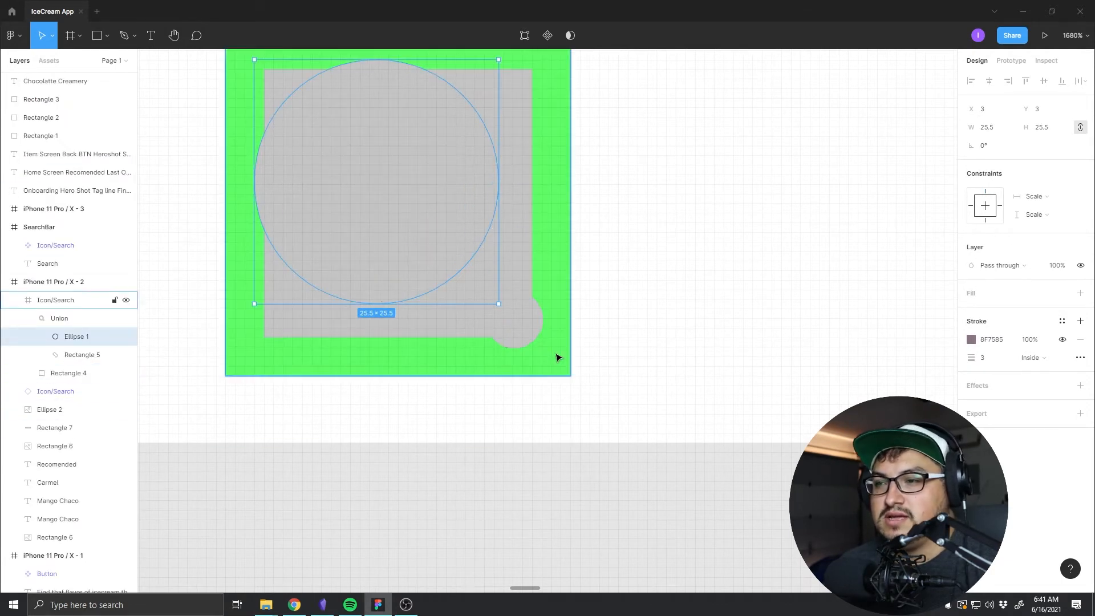
Step: Toggle Rectangle 4's visibility repeatedly to compare the magnifying glass with its square bounding shape
{"action": "left_click", "coordinate": [521, 337]}
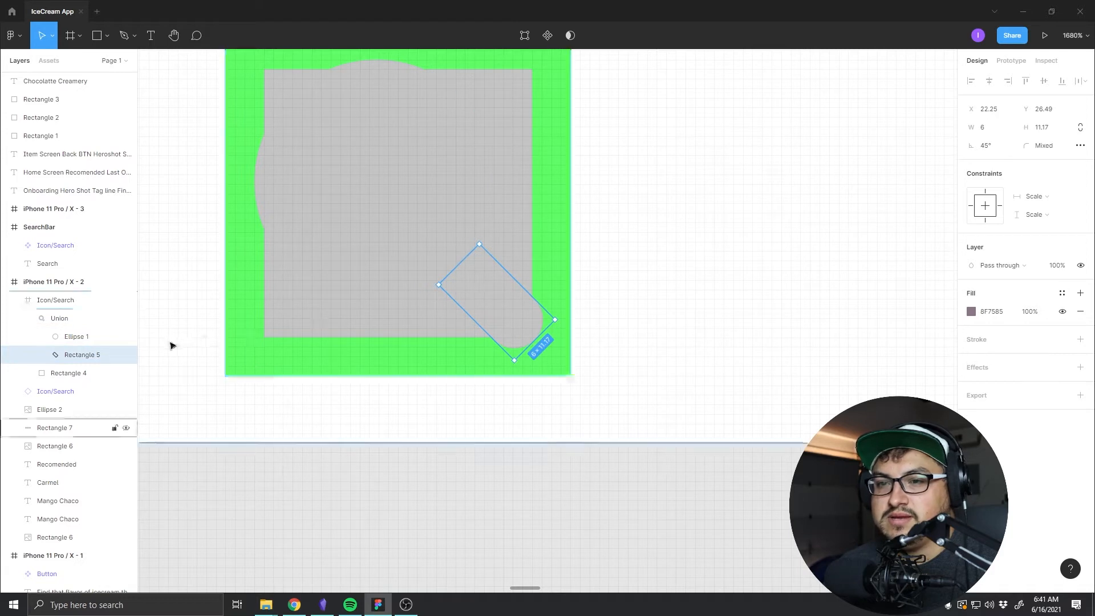
{"action": "left_click", "coordinate": [126, 374]}
{"action": "left_click", "coordinate": [126, 374]}
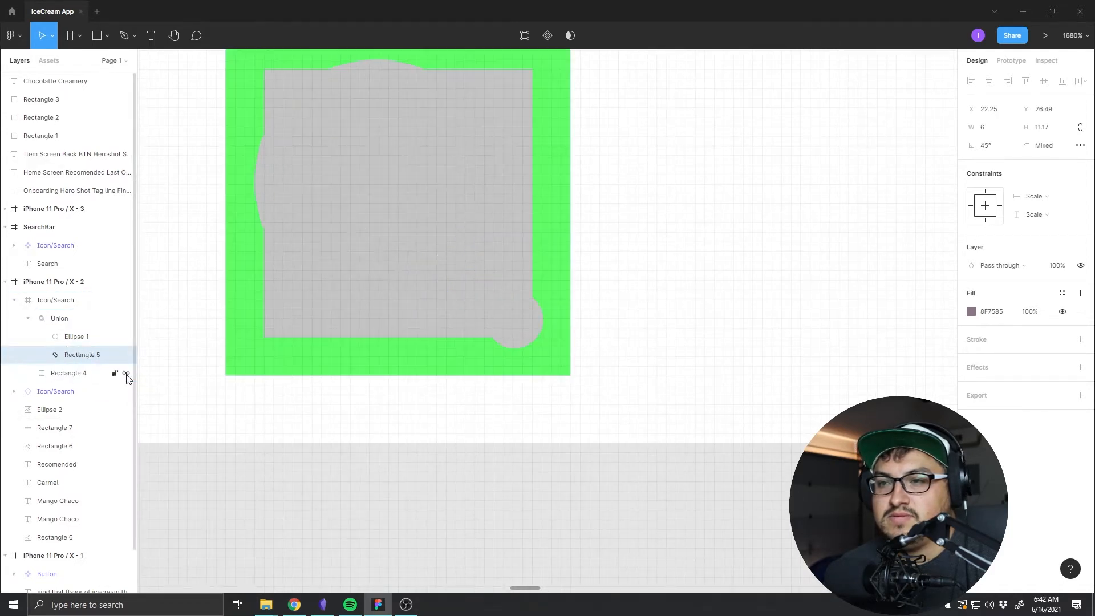
{"action": "left_click", "coordinate": [126, 374]}
{"action": "left_click", "coordinate": [126, 374]}
{"action": "left_click", "coordinate": [126, 374]}
{"action": "left_click", "coordinate": [126, 374]}
{"action": "left_click", "coordinate": [126, 374]}
{"action": "left_click", "coordinate": [126, 374]}
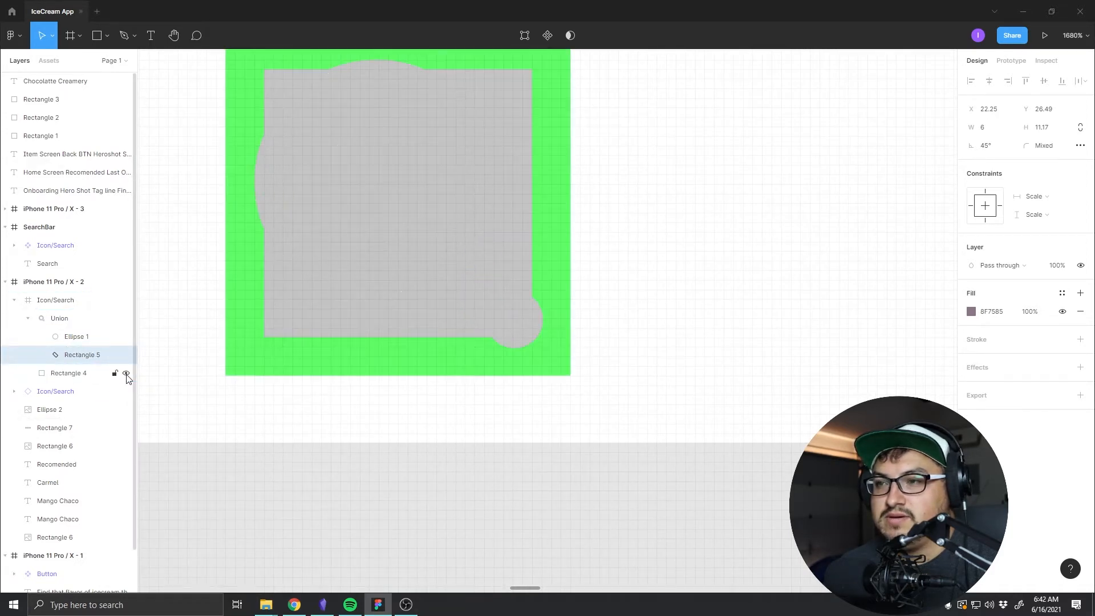
{"action": "left_click", "coordinate": [126, 374]}
{"action": "left_click", "coordinate": [126, 374]}
Step: Remove the C4C4C4 fill from Rectangle 4, keeping only its green outline around the magnifying glass
{"action": "left_click", "coordinate": [83, 374]}
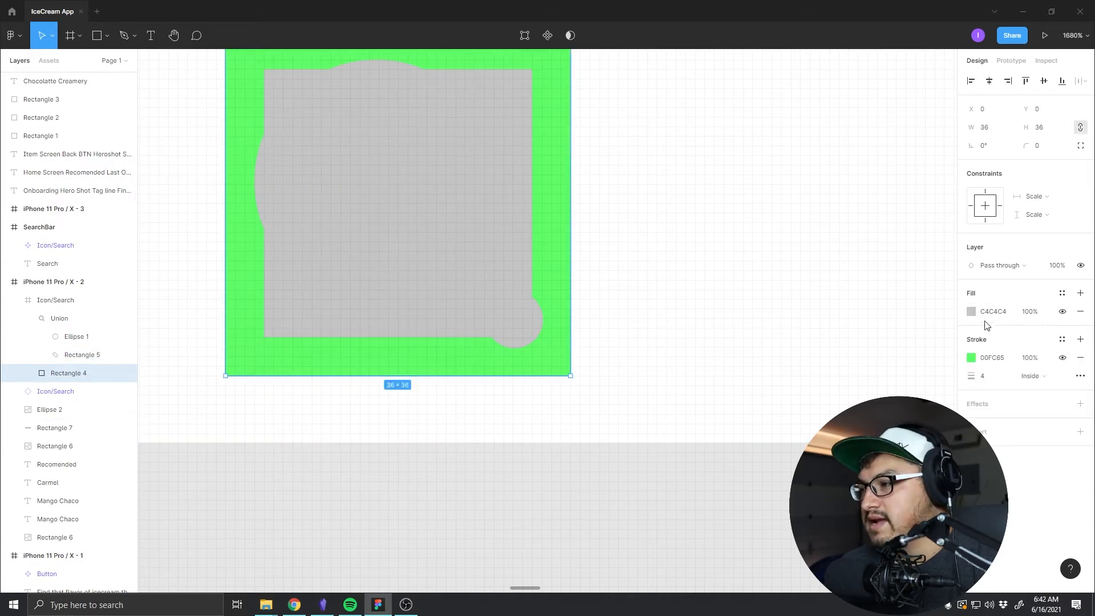
{"action": "left_click", "coordinate": [1080, 311]}
{"action": "left_click", "coordinate": [475, 252]}
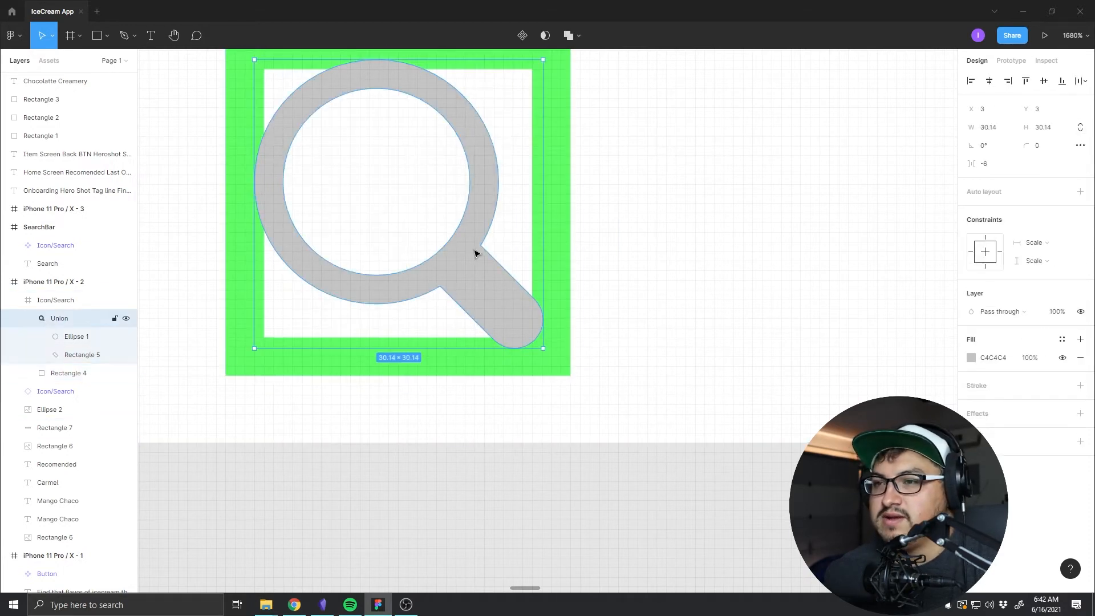
Step: Move the detached search icon frame out of the phone screen onto empty canvas at X 364, Y 365
{"action": "left_click", "coordinate": [554, 363]}
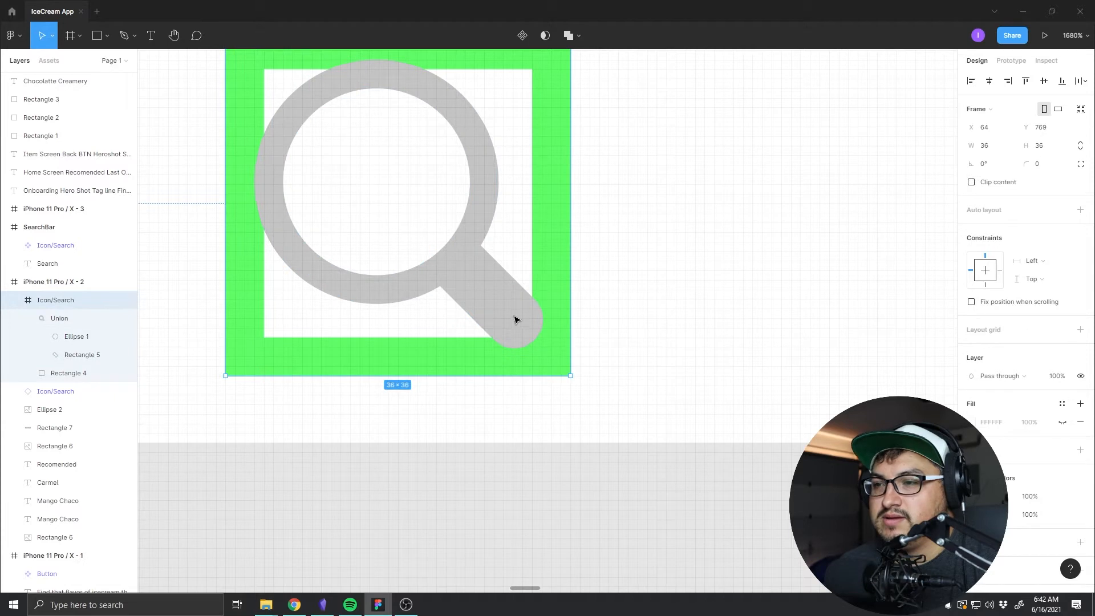
{"action": "left_click", "coordinate": [459, 232]}
{"action": "left_click_drag", "start_coordinate": [283, 220], "coordinate": [396, 293]}
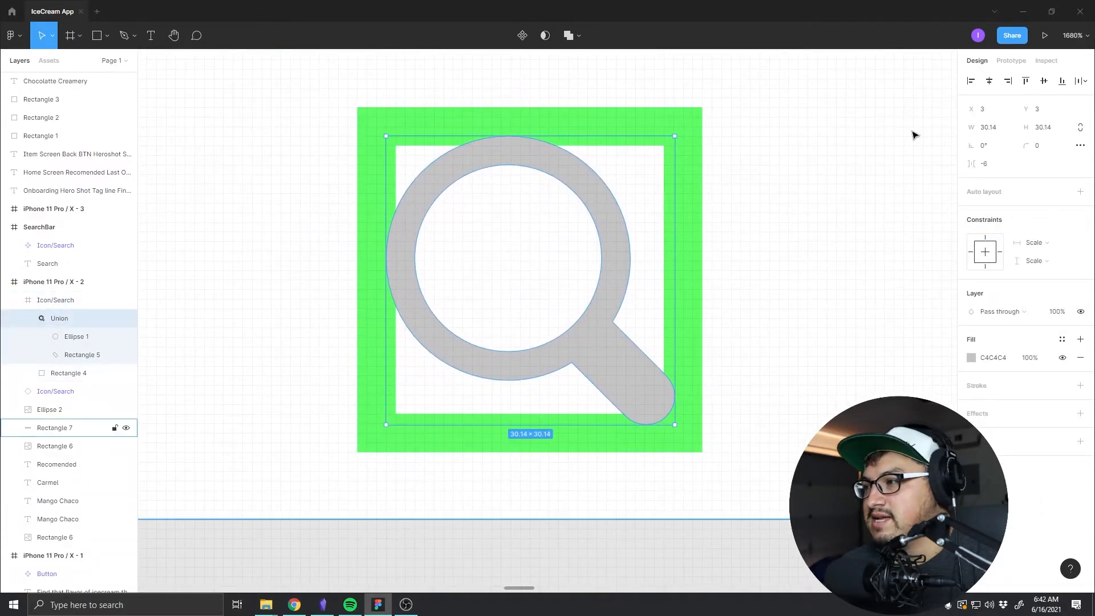
{"action": "left_click", "coordinate": [686, 128]}
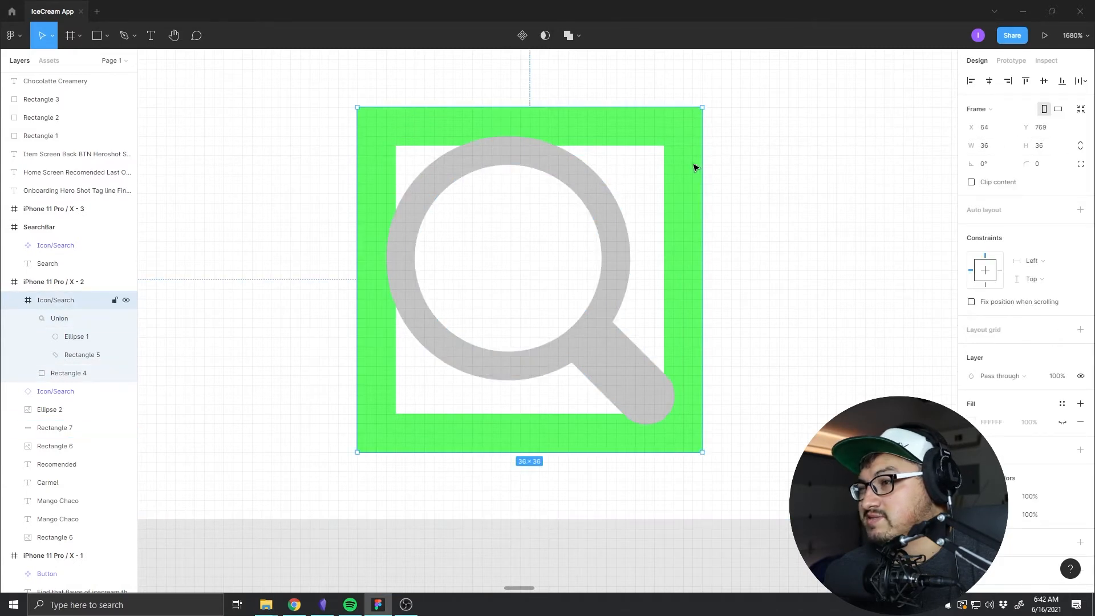
{"action": "scroll", "coordinate": [433, 342], "scroll_direction": "down", "scroll_amount": 5}
{"action": "left_click_drag", "start_coordinate": [179, 297], "coordinate": [645, 217]}
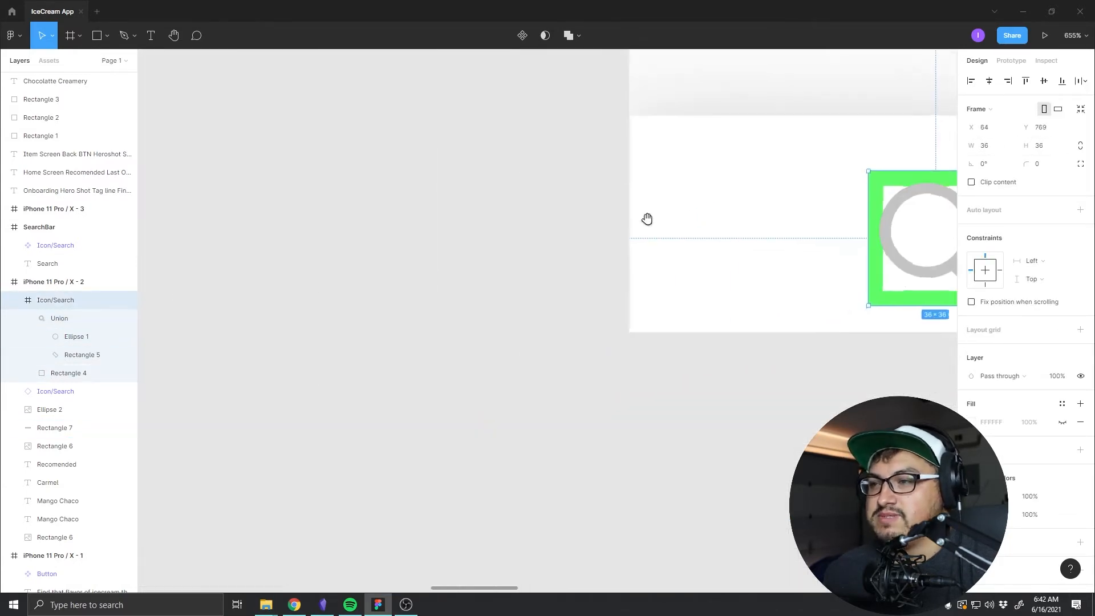
{"action": "left_click_drag", "start_coordinate": [898, 266], "coordinate": [345, 268]}
{"action": "scroll", "coordinate": [348, 267], "scroll_direction": "down", "scroll_amount": 2}
{"action": "scroll", "coordinate": [350, 267], "scroll_direction": "up", "scroll_amount": 3}
{"action": "scroll", "coordinate": [350, 266], "scroll_direction": "up", "scroll_amount": 3}
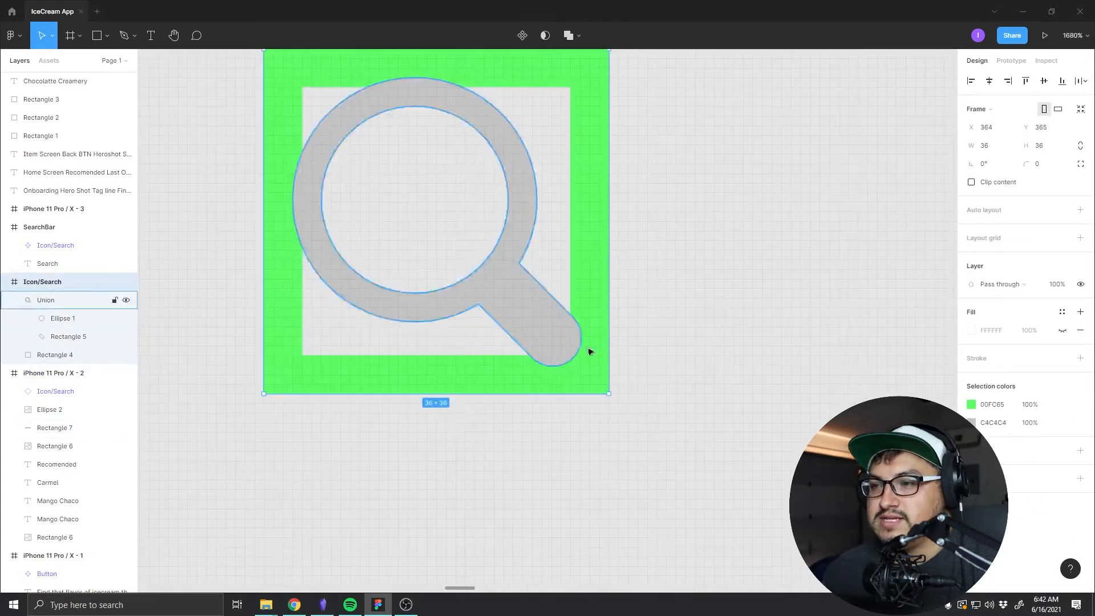
Step: Scale the detached icon frame and its contents down to 24 × 24
{"action": "left_click_drag", "start_coordinate": [603, 388], "coordinate": [492, 276]}
{"action": "left_click_drag", "start_coordinate": [292, 211], "coordinate": [508, 322]}
{"action": "scroll", "coordinate": [511, 323], "scroll_direction": "down", "scroll_amount": 1}
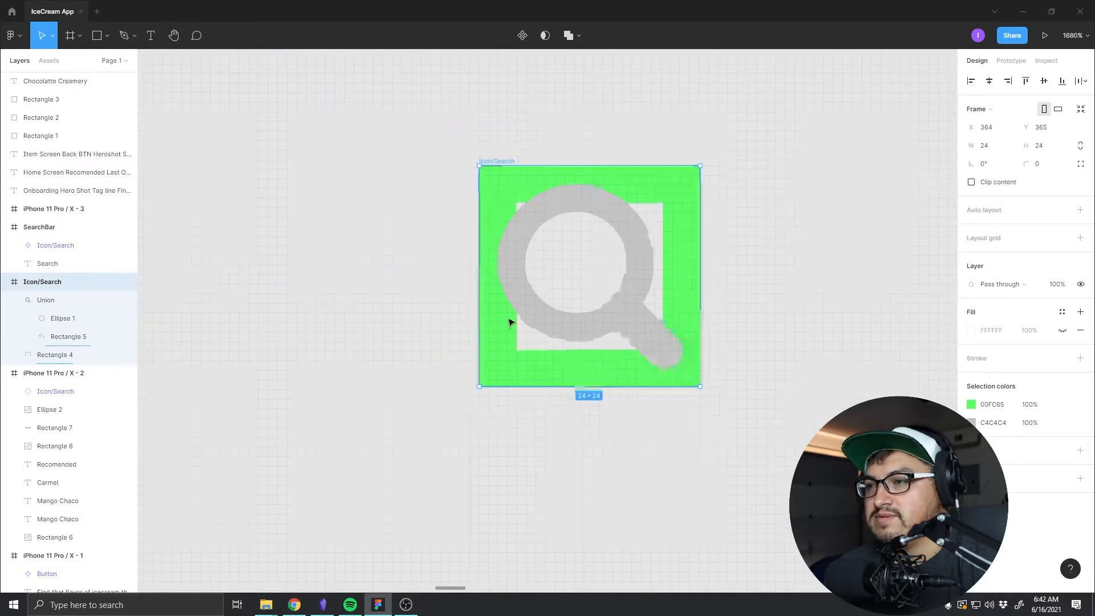
{"action": "scroll", "coordinate": [514, 323], "scroll_direction": "up", "scroll_amount": 2}
Step: Set the stroke width of Rectangle 4 to 2, trying 1 first
{"action": "left_click", "coordinate": [726, 289]}
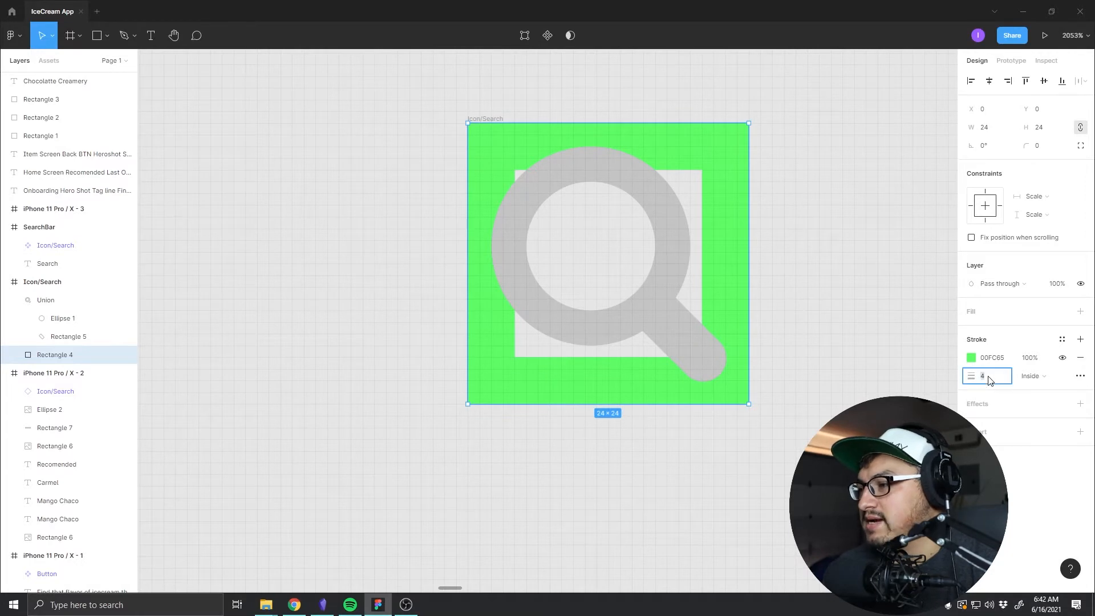
{"action": "type", "text": "1"}
{"action": "key", "text": "Return"}
{"action": "type", "text": "2"}
{"action": "key", "text": "Return"}
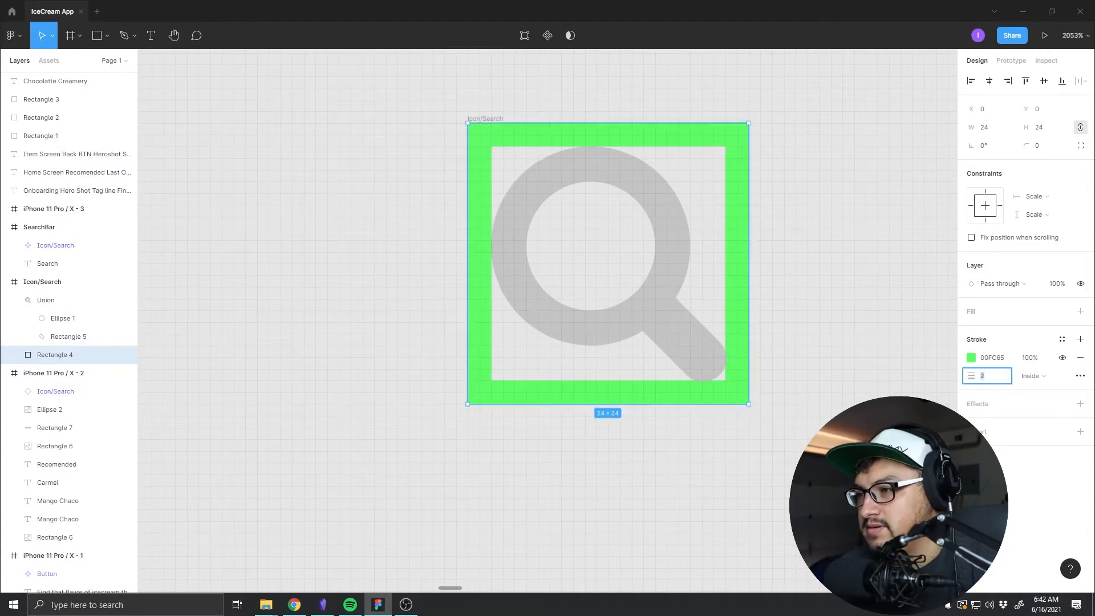
Step: Delete the magnifying glass Union from the detached icon frame, keeping only the green guide square
{"action": "left_click", "coordinate": [708, 349]}
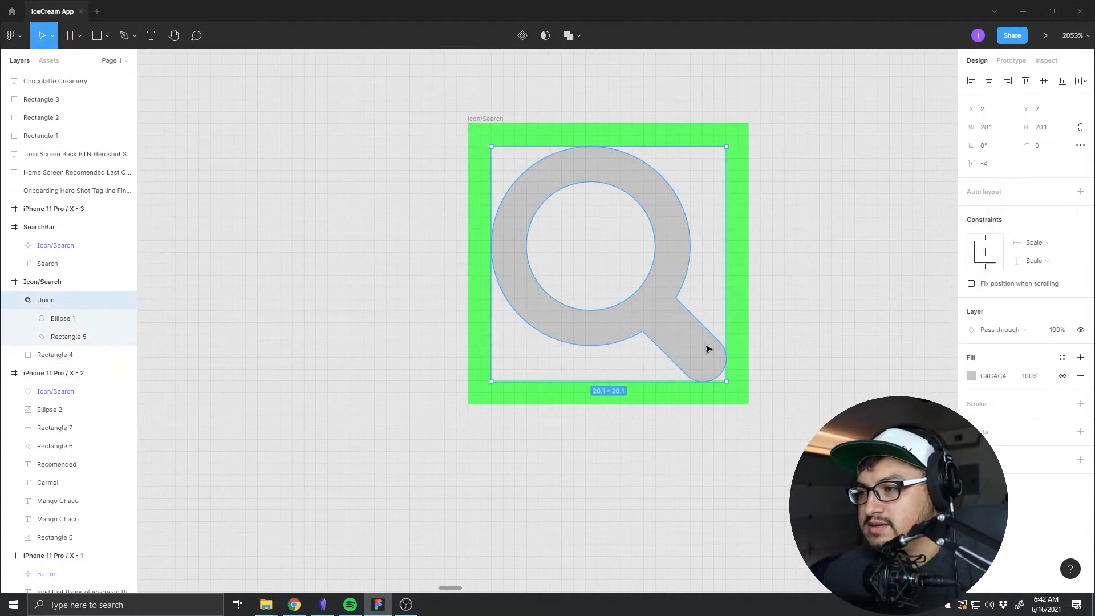
{"action": "left_click", "coordinate": [755, 350]}
{"action": "left_click", "coordinate": [688, 322]}
{"action": "key", "text": "Delete"}
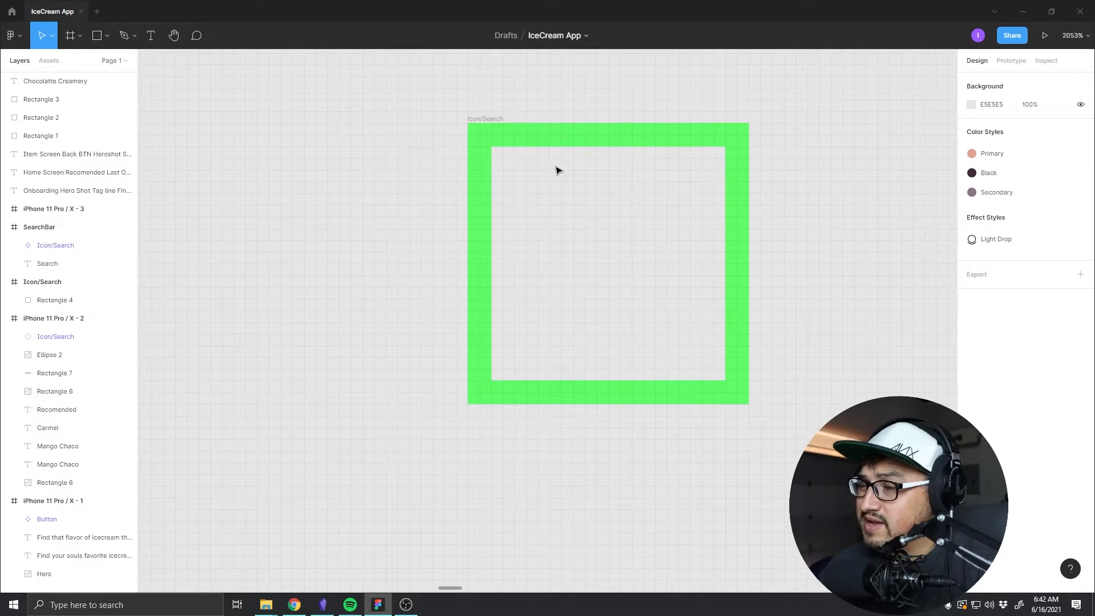
Step: Draw a closed house outline with a door notch using the Pen tool, starting at X 12, Y 2 inside the green guide
{"action": "key", "text": "p"}
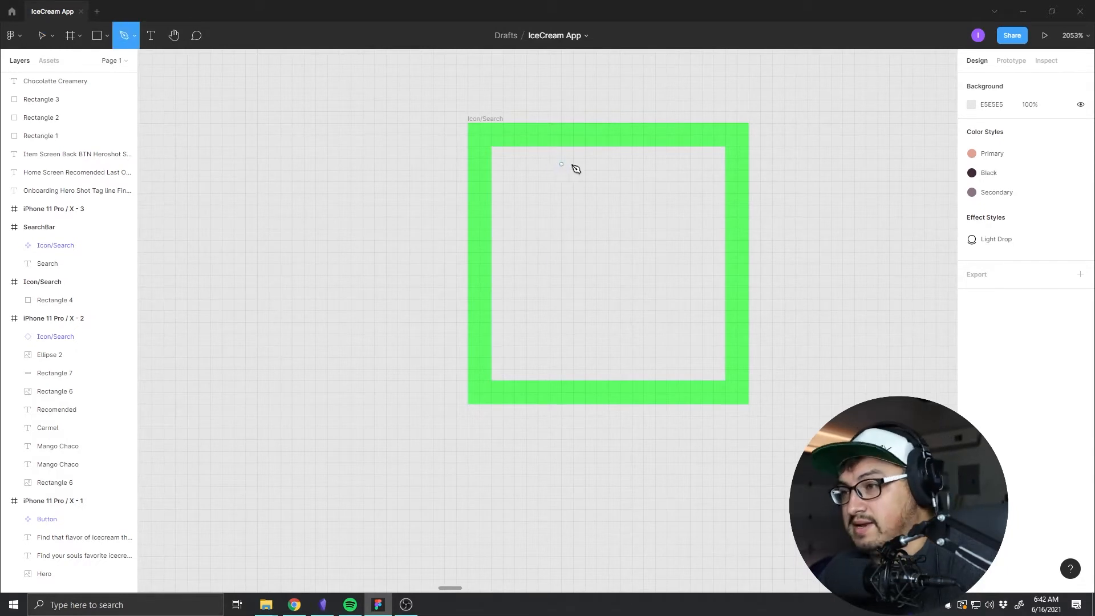
{"action": "left_click", "coordinate": [608, 147]}
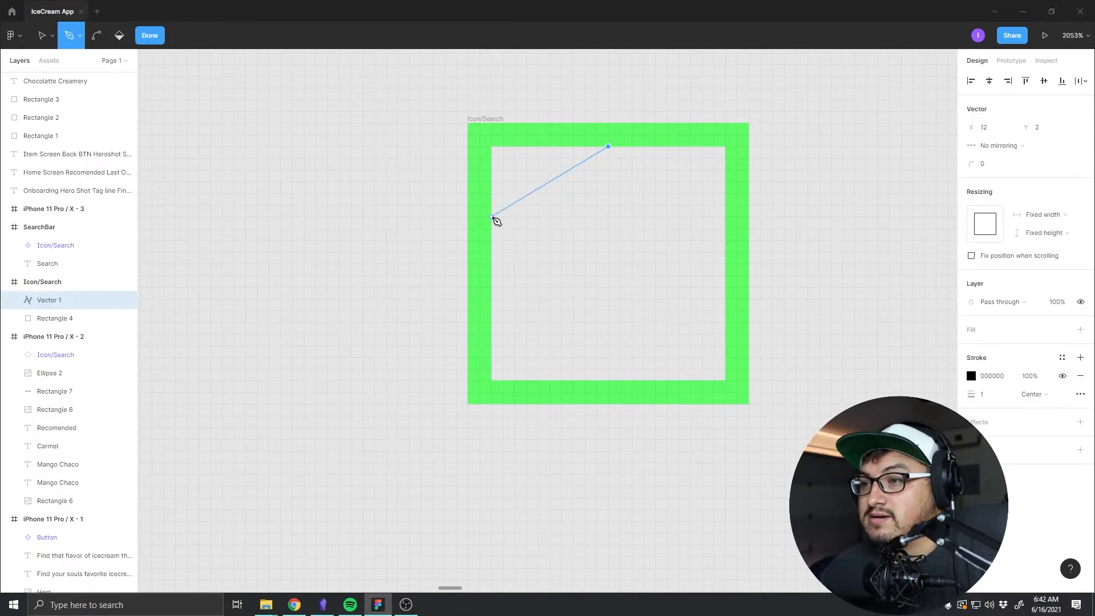
{"action": "left_click", "coordinate": [491, 217]}
{"action": "left_click", "coordinate": [491, 380]}
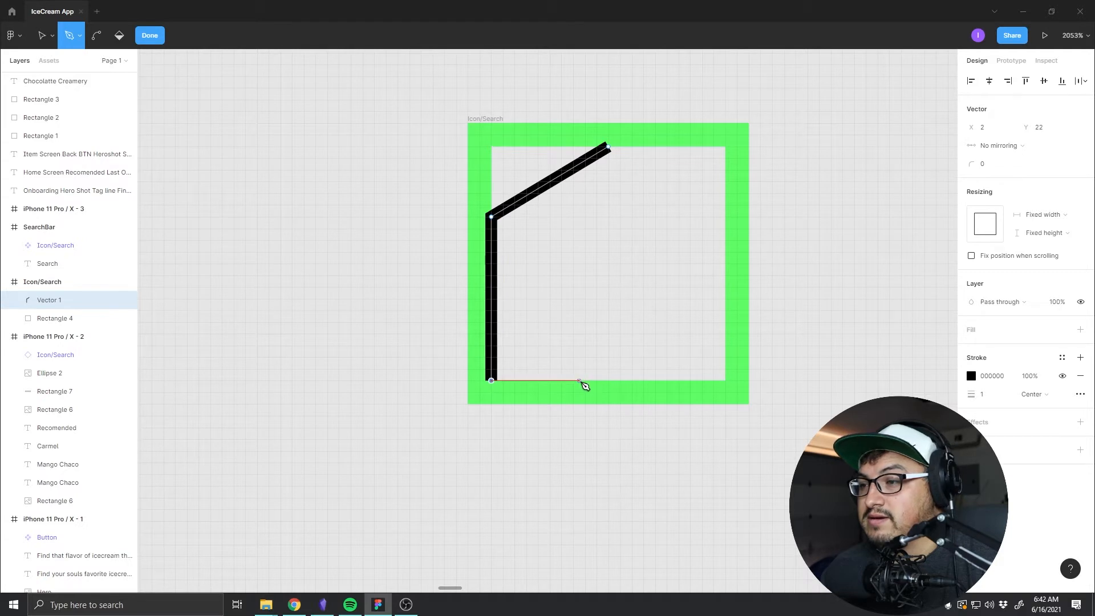
{"action": "left_click", "coordinate": [585, 380]}
{"action": "left_click", "coordinate": [585, 317]}
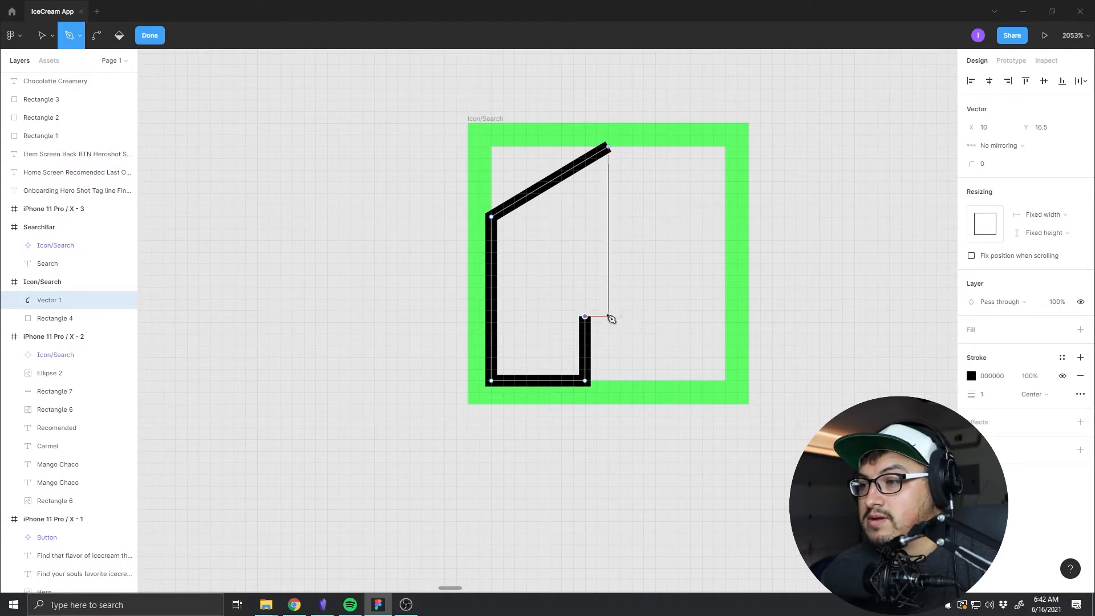
{"action": "left_click", "coordinate": [643, 311]}
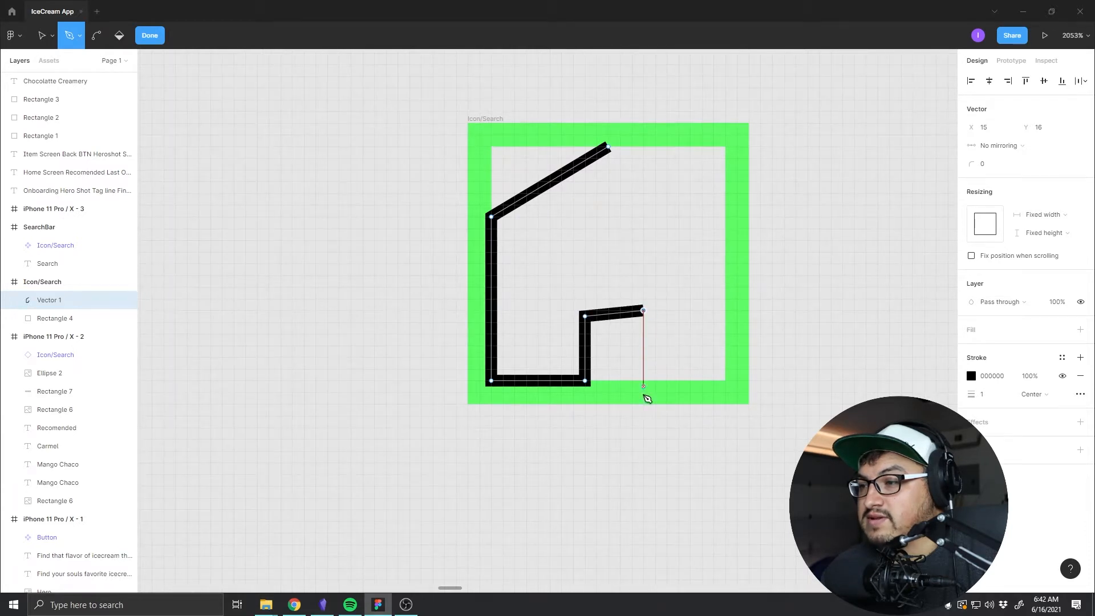
{"action": "left_click", "coordinate": [644, 381]}
{"action": "left_click", "coordinate": [725, 380]}
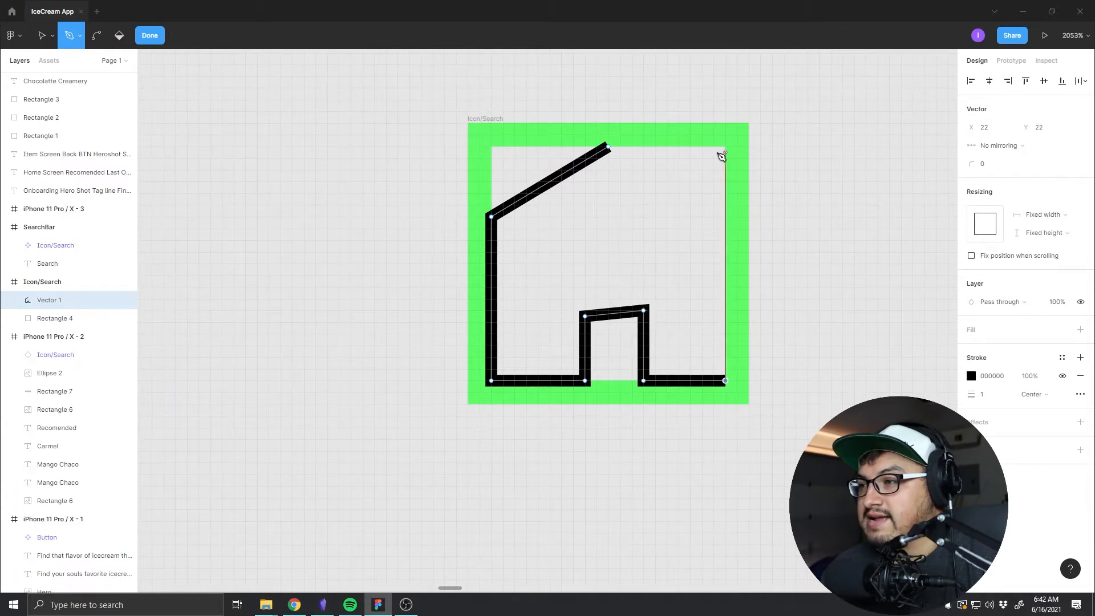
{"action": "left_click", "coordinate": [725, 217]}
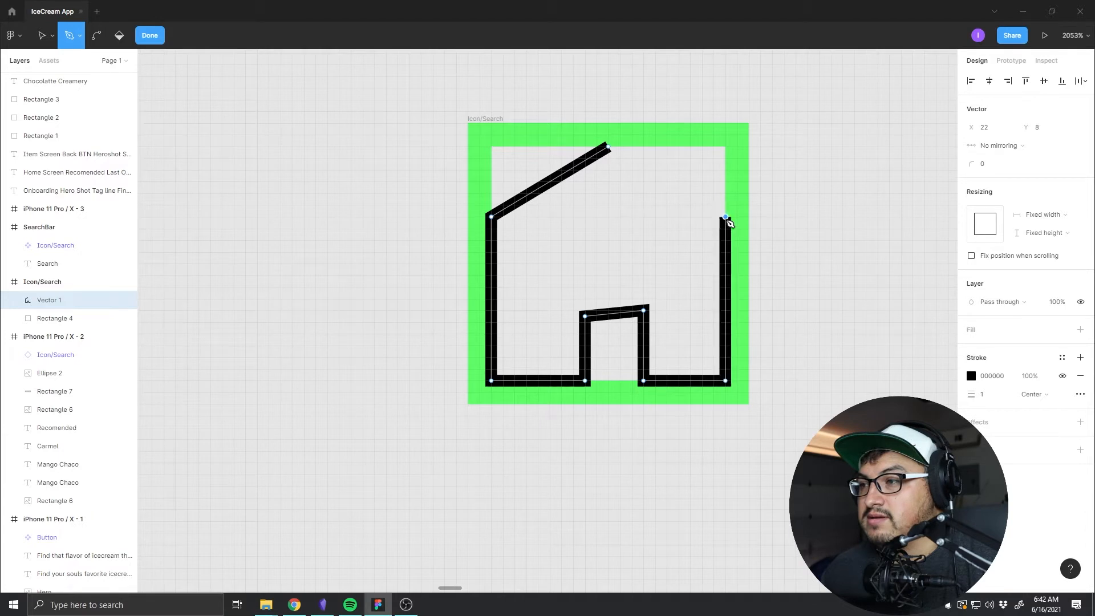
{"action": "left_click", "coordinate": [608, 147]}
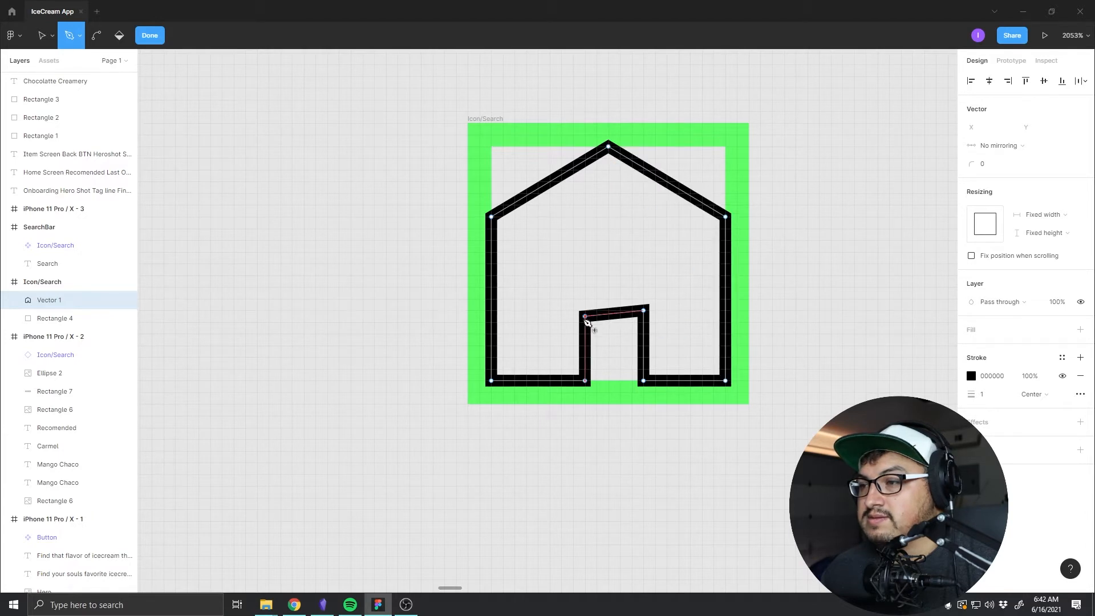
Step: Level the door's top edge at Y 16 and replace the house's black stroke with a C4C4C4 fill
{"action": "key", "text": "v"}
{"action": "left_click", "coordinate": [585, 316]}
{"action": "left_click_drag", "start_coordinate": [586, 316], "coordinate": [585, 310]}
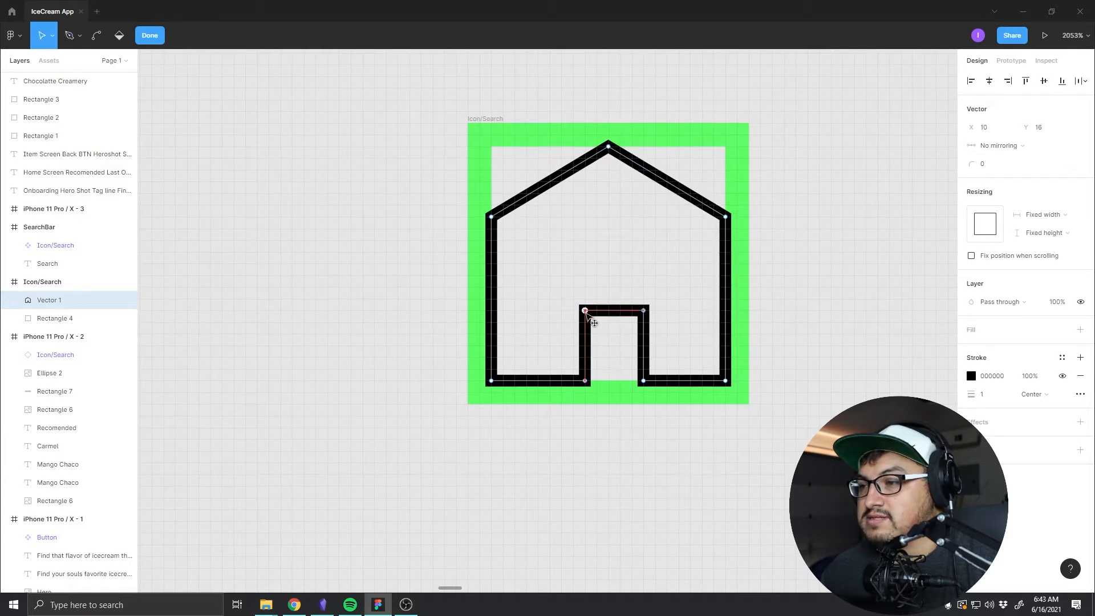
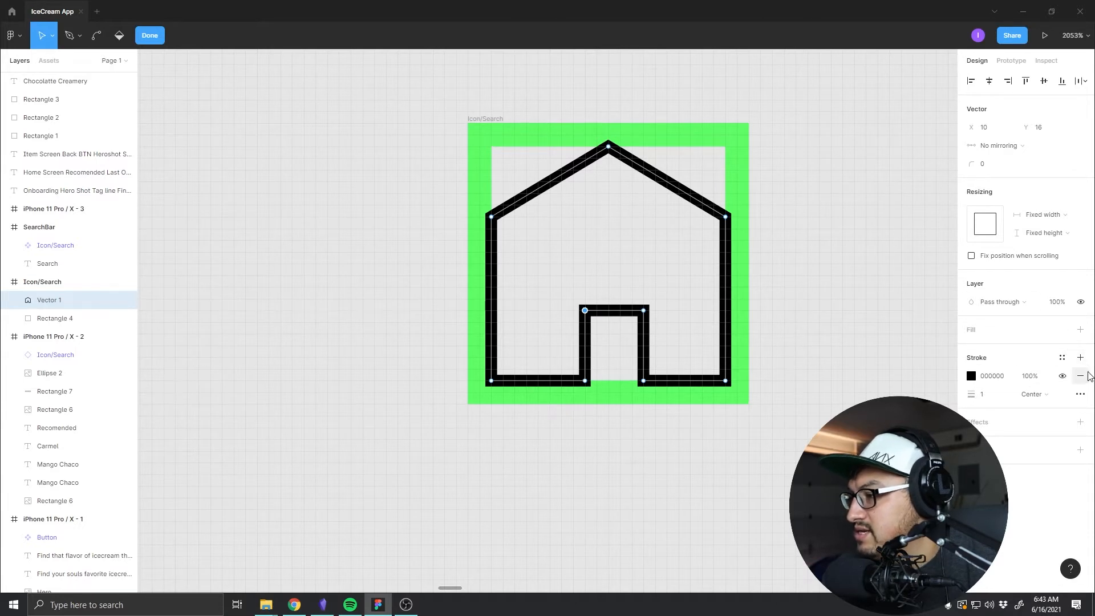
{"action": "left_click", "coordinate": [1080, 376]}
{"action": "left_click", "coordinate": [1062, 330]}
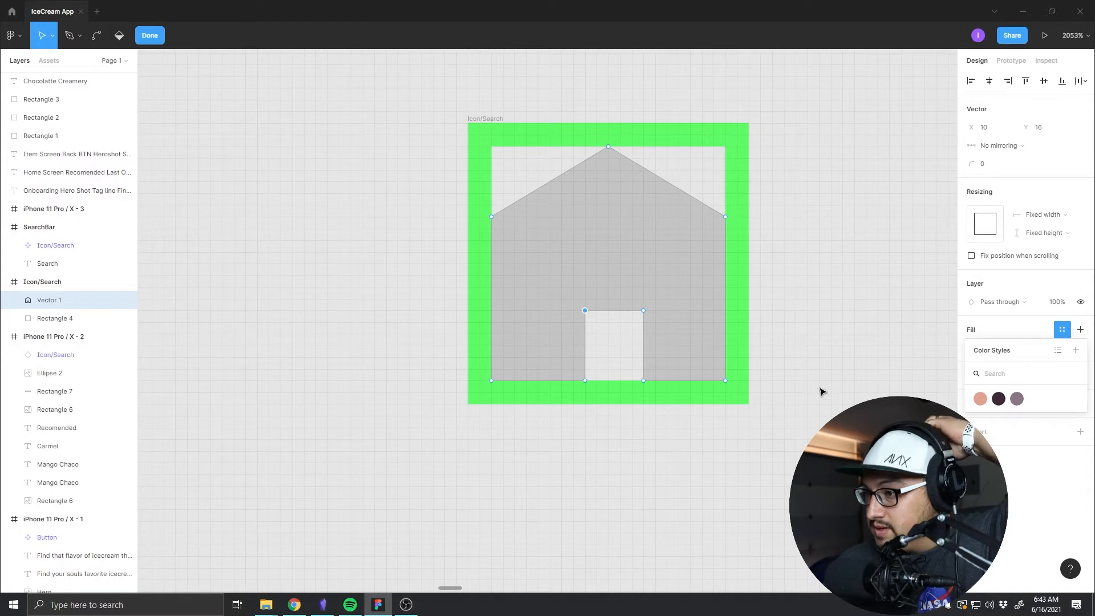
Step: Round the roof peak slightly and set the corner radius of the two eave points to 2
{"action": "left_click", "coordinate": [578, 150]}
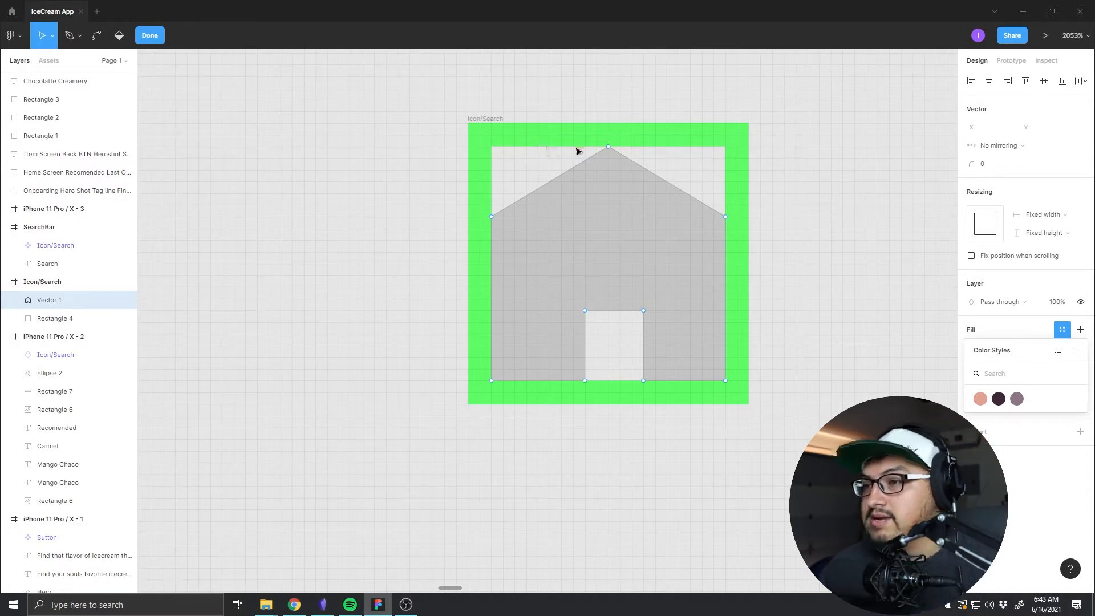
{"action": "left_click", "coordinate": [989, 165]}
{"action": "left_click_drag", "start_coordinate": [971, 166], "coordinate": [975, 165]}
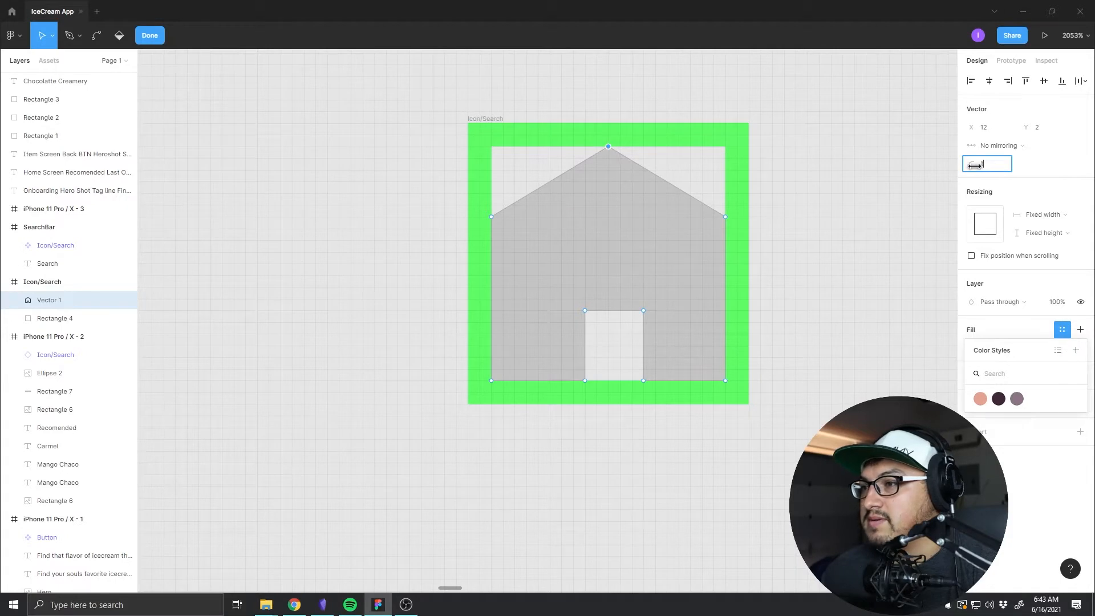
{"action": "left_click", "coordinate": [725, 217]}
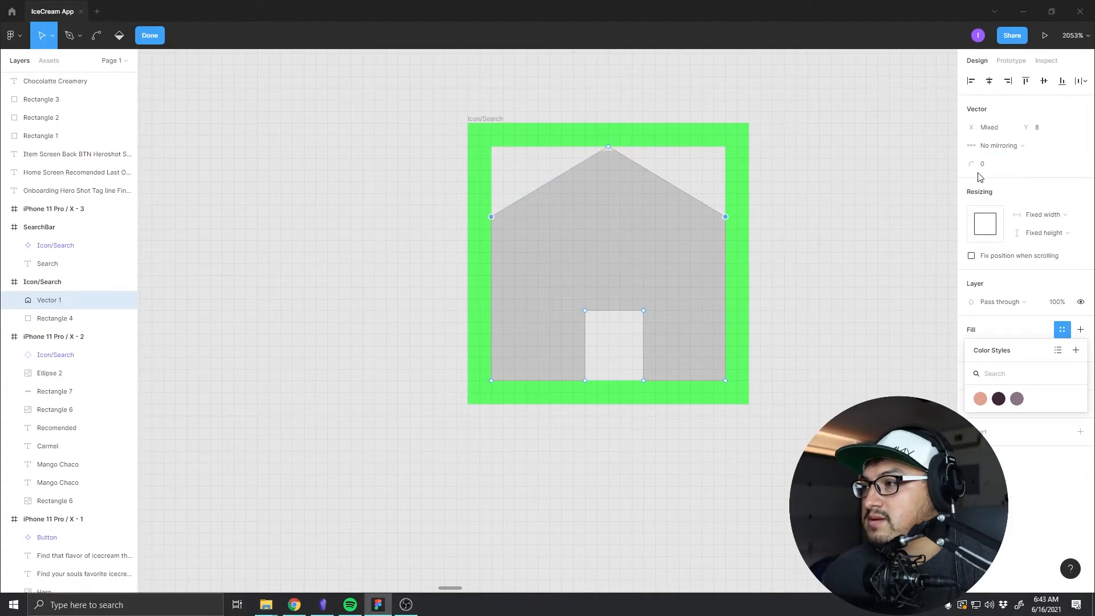
{"action": "left_click_drag", "start_coordinate": [977, 165], "coordinate": [980, 165]}
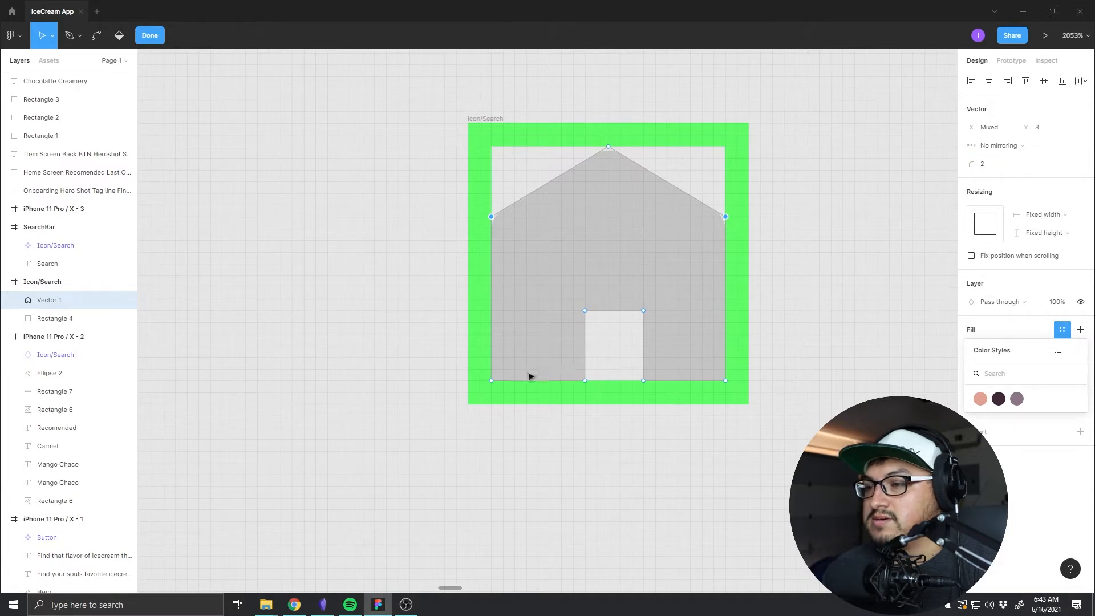
Step: Round the two outer bottom corners of the house shape
{"action": "left_click", "coordinate": [725, 381], "text": "shift"}
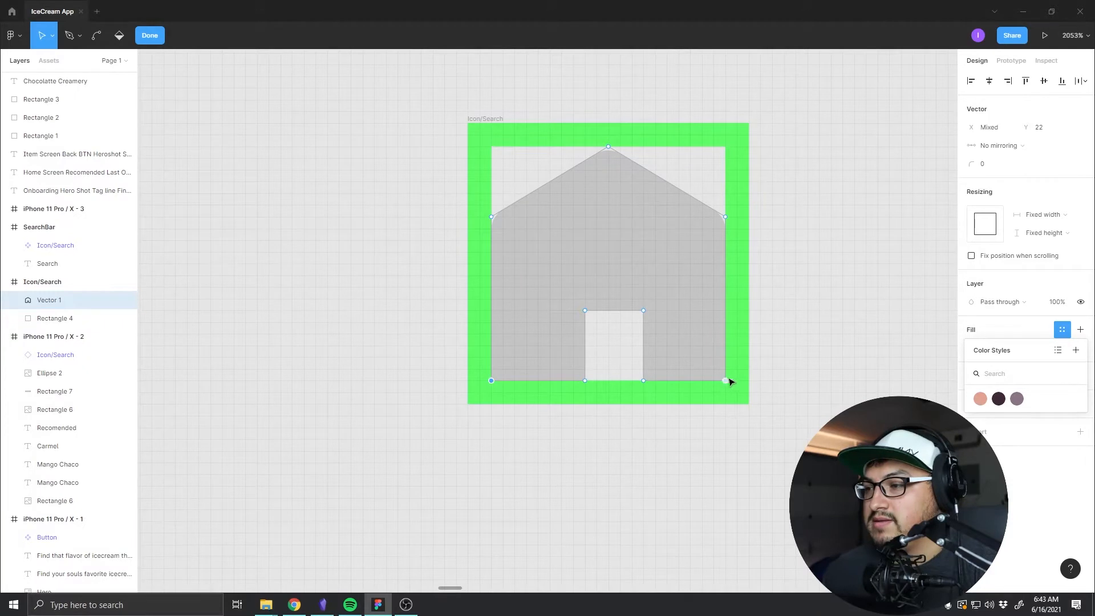
{"action": "left_click_drag", "start_coordinate": [972, 165], "coordinate": [972, 167]}
{"action": "left_click", "coordinate": [806, 390]}
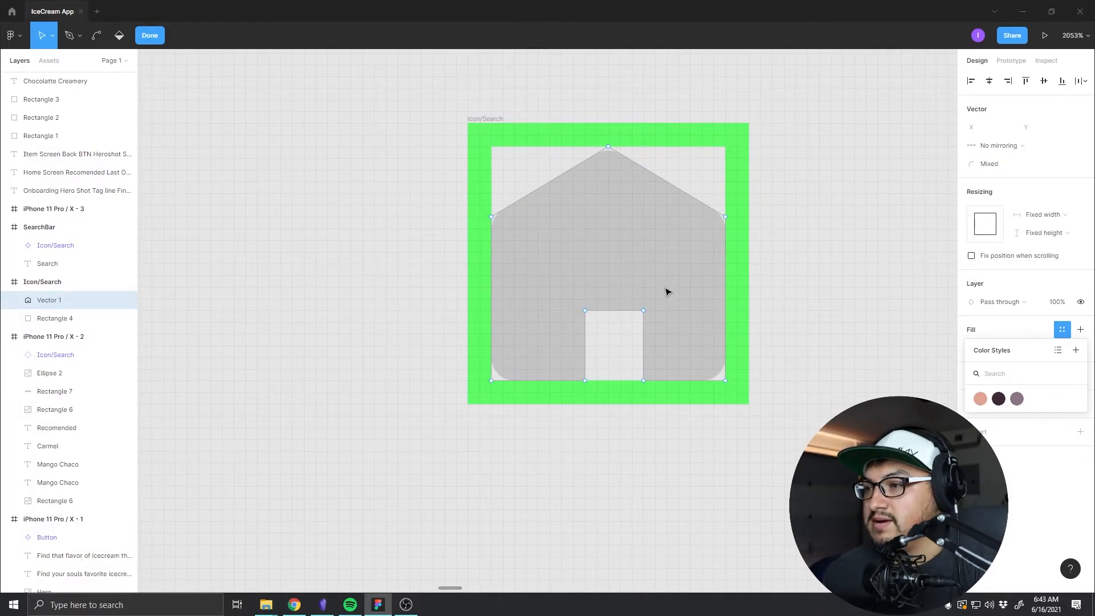
Step: Enlarge and center the door by raising its top edge and moving its left edge outward by about 1 px each, then finish vector editing
{"action": "left_click", "coordinate": [643, 310]}
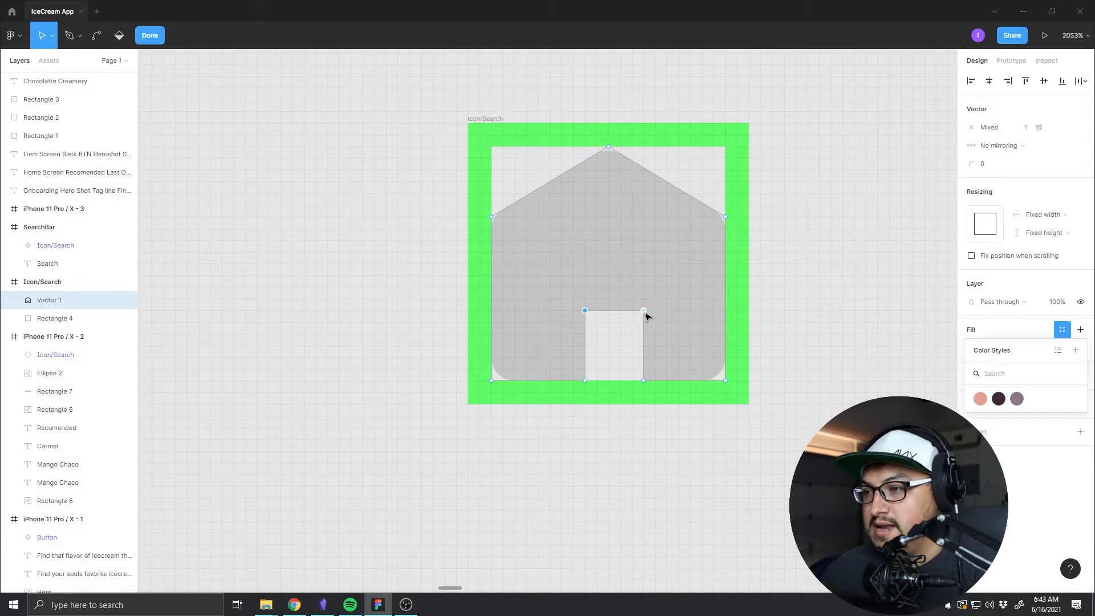
{"action": "left_click_drag", "start_coordinate": [646, 315], "coordinate": [648, 308]}
{"action": "left_click", "coordinate": [828, 316]}
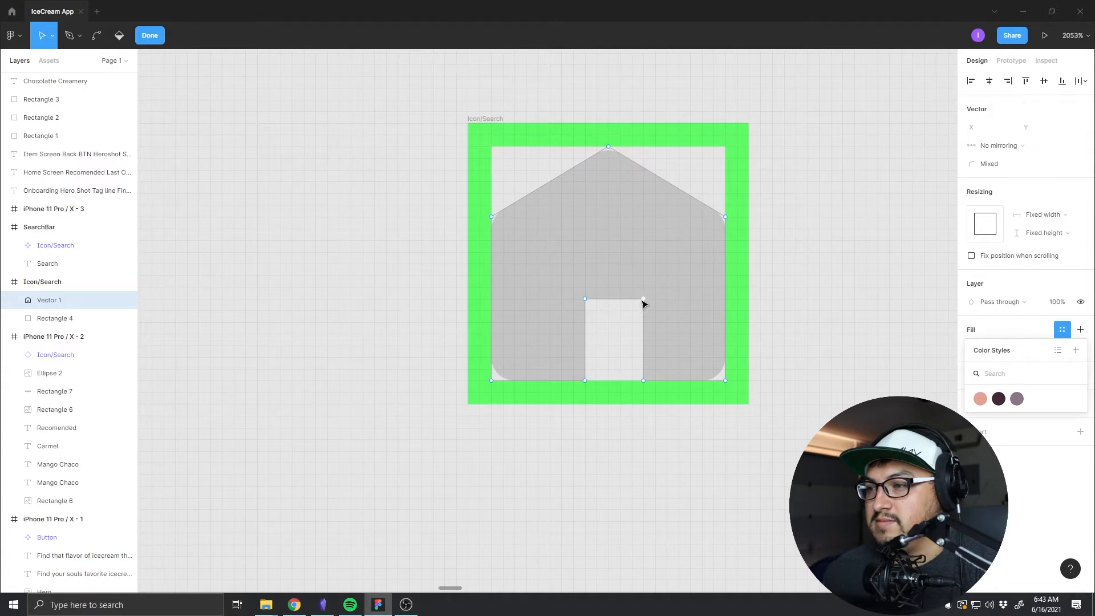
{"action": "left_click", "coordinate": [585, 299]}
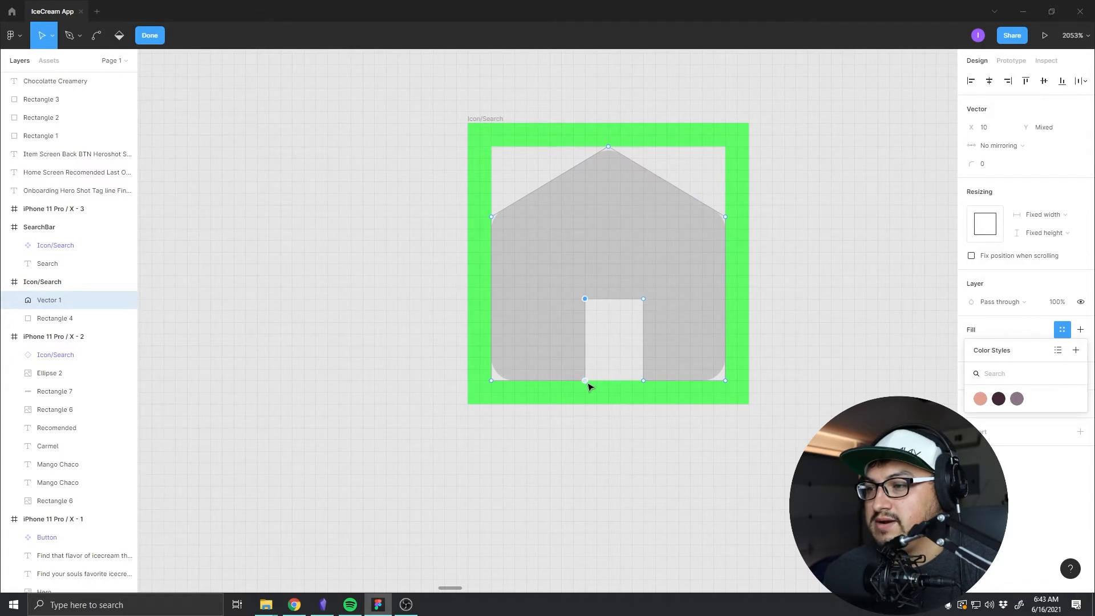
{"action": "left_click", "coordinate": [584, 381], "text": "shift"}
{"action": "left_click_drag", "start_coordinate": [584, 381], "coordinate": [572, 381]}
{"action": "left_click", "coordinate": [770, 421]}
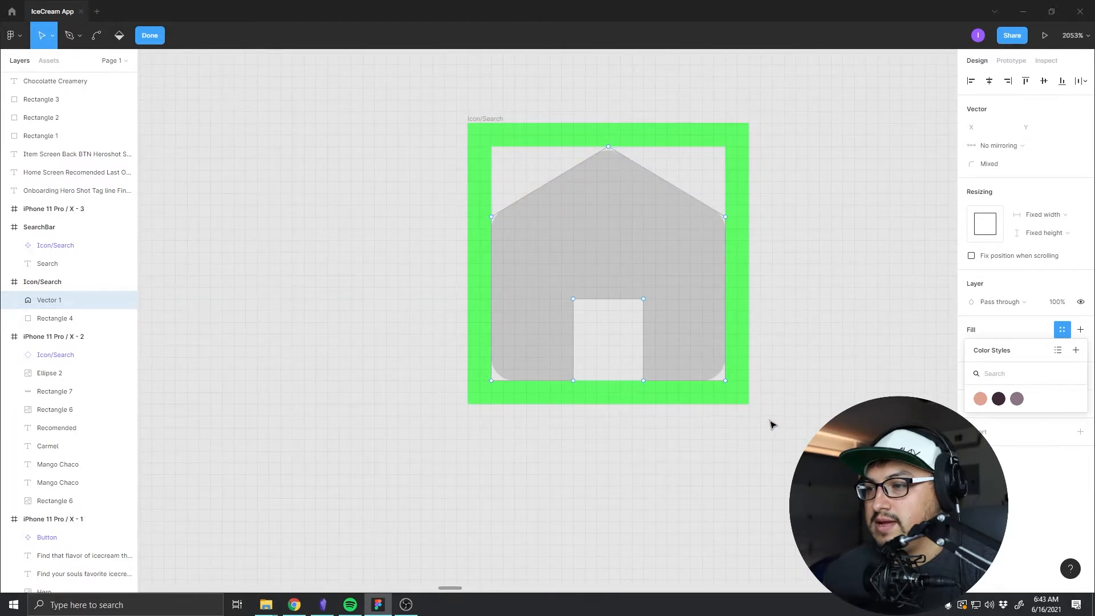
{"action": "scroll", "coordinate": [879, 413], "scroll_direction": "up", "scroll_amount": 1}
{"action": "scroll", "coordinate": [871, 398], "scroll_direction": "up", "scroll_amount": 1}
{"action": "scroll", "coordinate": [871, 398], "scroll_direction": "down", "scroll_amount": 6}
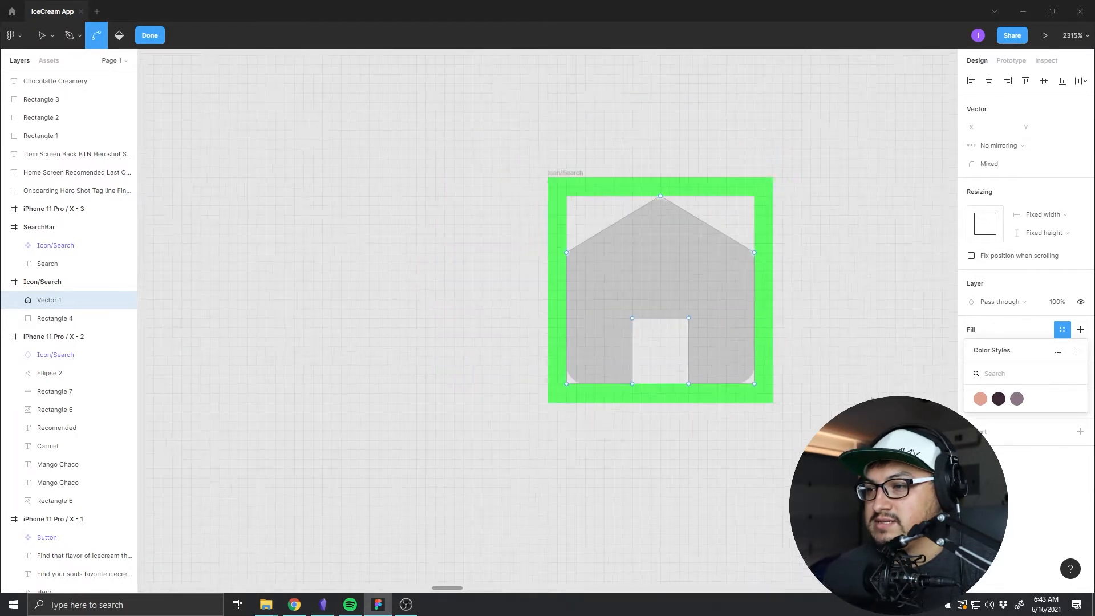
{"action": "key", "text": "Escape"}
Step: Hide the green Rectangle 4 guide and convert the house icon frame into a component
{"action": "left_click", "coordinate": [677, 246]}
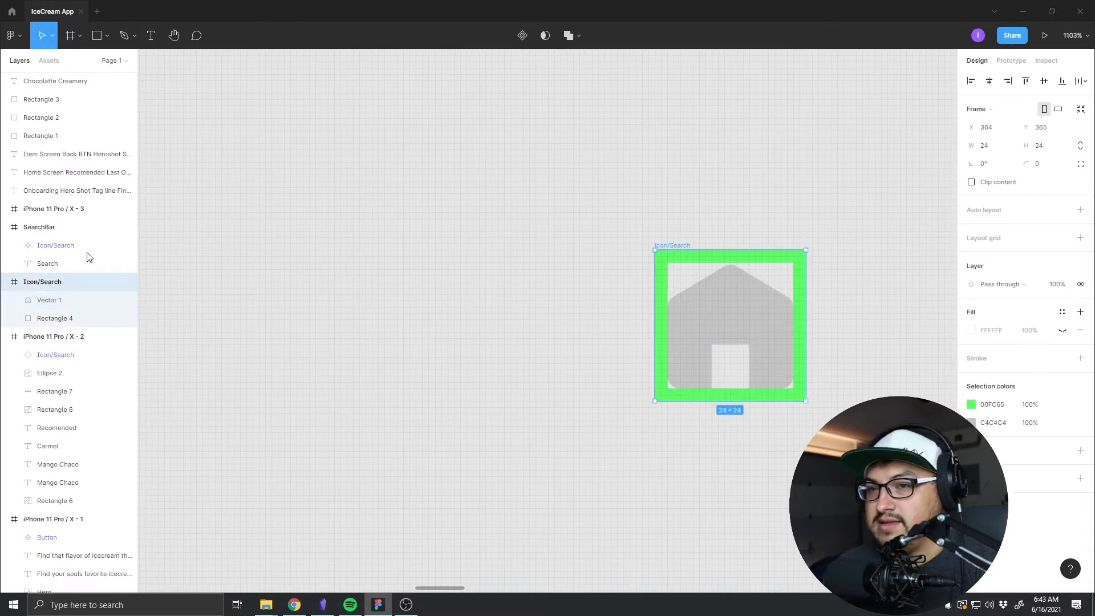
{"action": "left_click", "coordinate": [119, 320]}
{"action": "left_click", "coordinate": [126, 321]}
{"action": "left_click", "coordinate": [67, 282]}
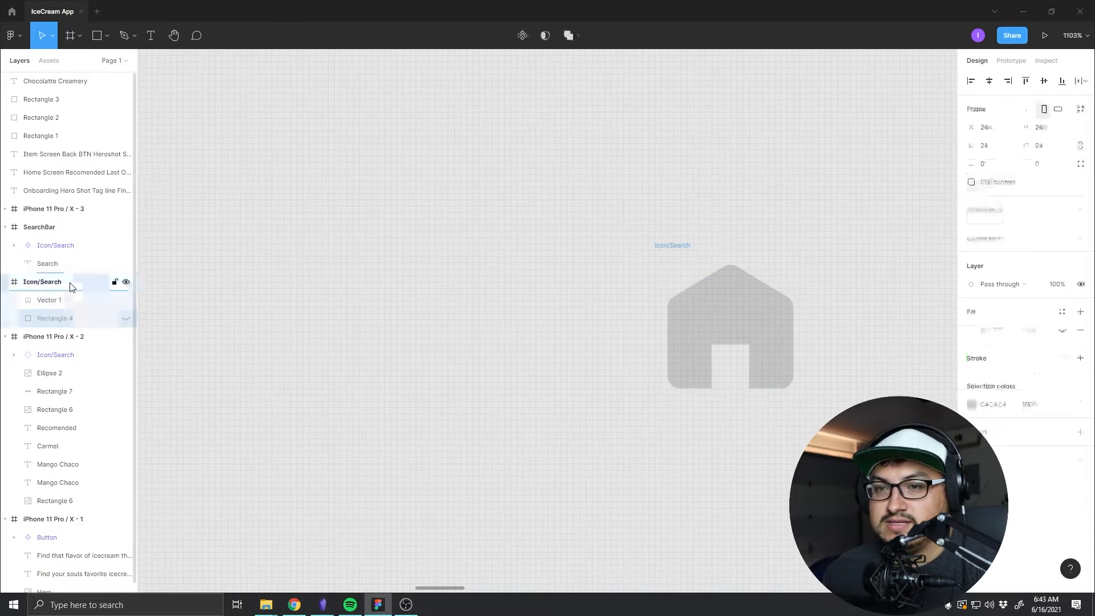
{"action": "left_click", "coordinate": [524, 35]}
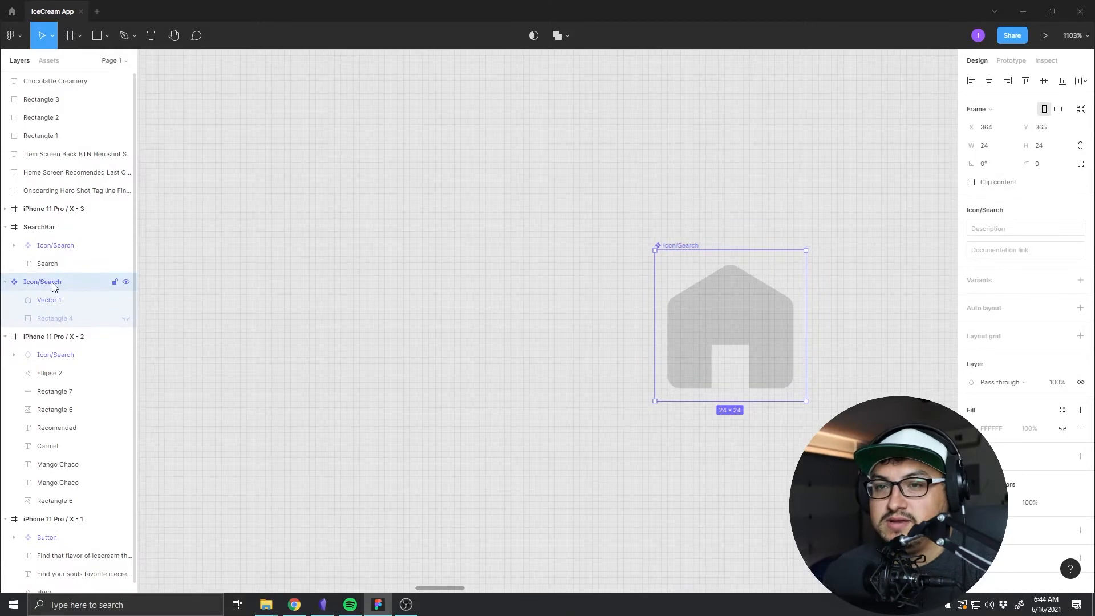
Step: Rename the house icon component to Icon/Home
{"action": "double_click", "coordinate": [55, 283]}
{"action": "type", "text": "Ho"}
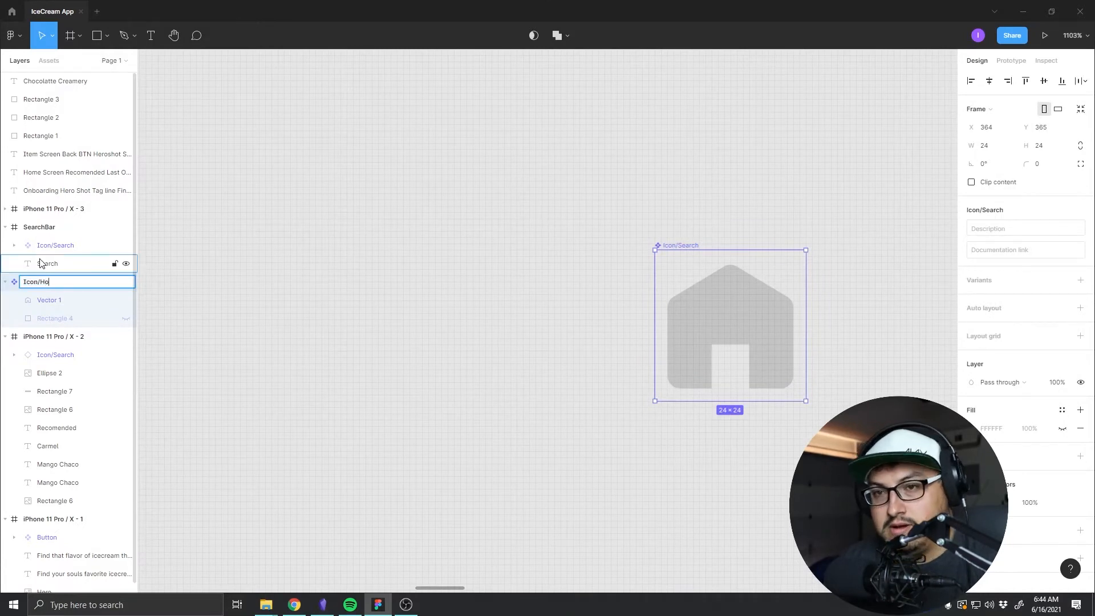
{"action": "type", "text": "me"}
{"action": "key", "text": "Return"}
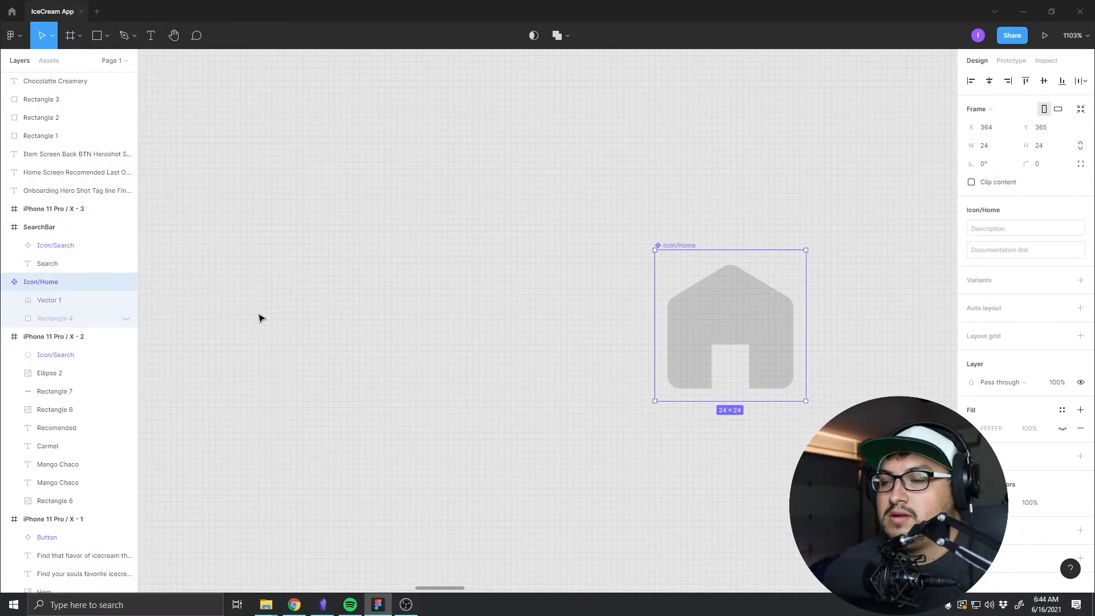
Step: Place an instance of the Icon/Home component inside the home screen's bottom navigation bar, near its left end
{"action": "scroll", "coordinate": [208, 205], "scroll_direction": "right", "scroll_amount": 10}
{"action": "scroll", "coordinate": [208, 206], "scroll_direction": "down", "scroll_amount": 4}
{"action": "left_click_drag", "start_coordinate": [452, 186], "coordinate": [494, 366]}
{"action": "left_click", "coordinate": [403, 327]}
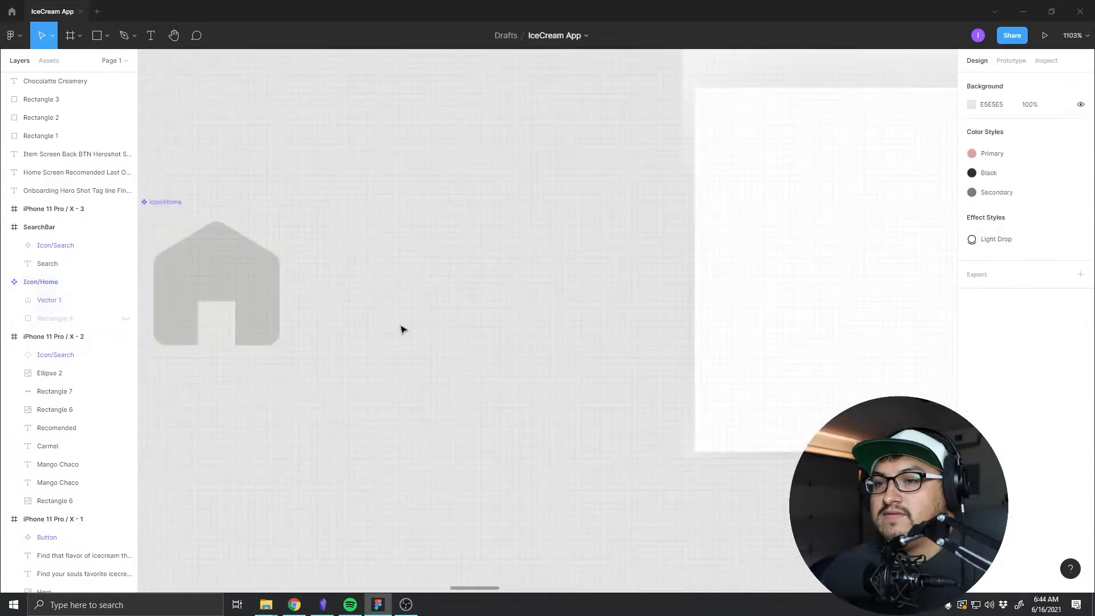
{"action": "left_click", "coordinate": [195, 271]}
{"action": "left_click_drag", "start_coordinate": [601, 288], "coordinate": [274, 233]}
{"action": "scroll", "coordinate": [633, 350], "scroll_direction": "down", "scroll_amount": 5}
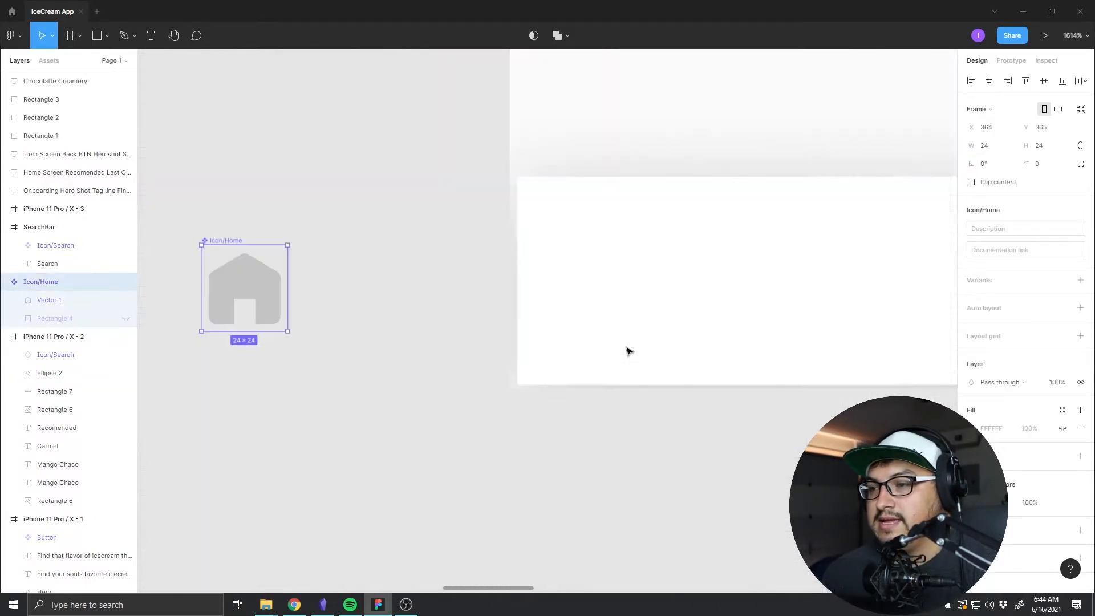
{"action": "left_click_drag", "start_coordinate": [349, 299], "coordinate": [550, 304]}
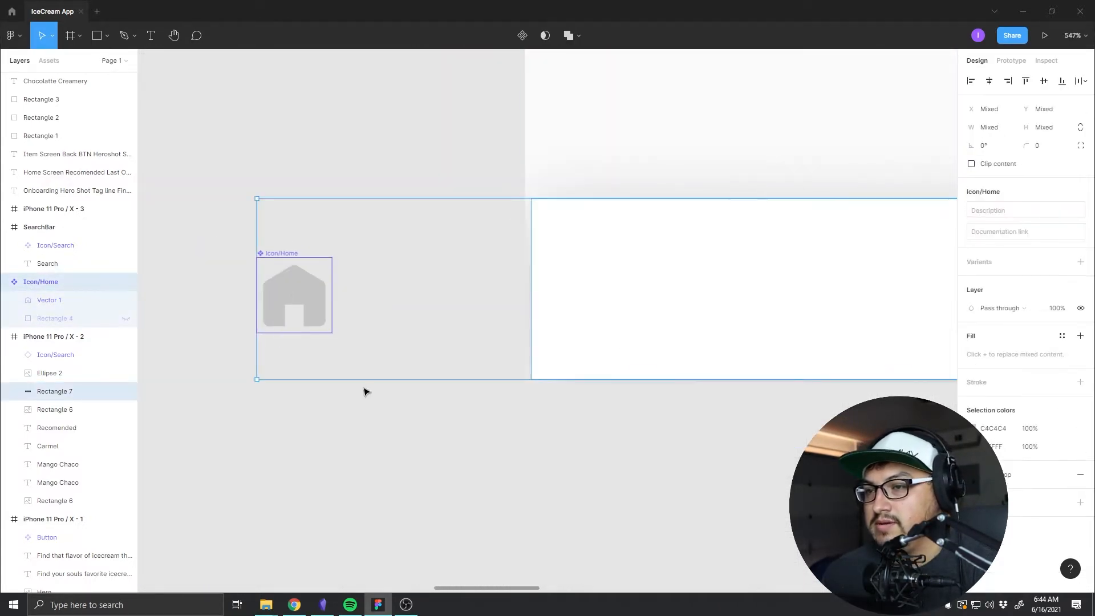
{"action": "left_click", "coordinate": [313, 288]}
{"action": "left_click_drag", "start_coordinate": [313, 289], "coordinate": [665, 329]}
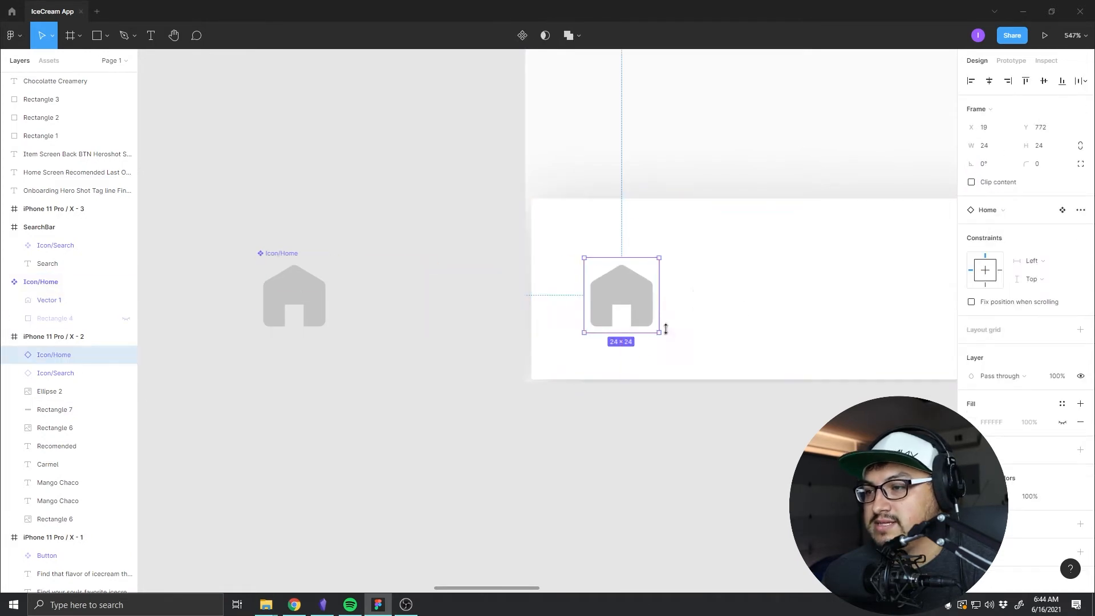
Step: Set the navigation bar's home icon to a width and height of 32
{"action": "scroll", "coordinate": [665, 329], "scroll_direction": "right", "scroll_amount": 4}
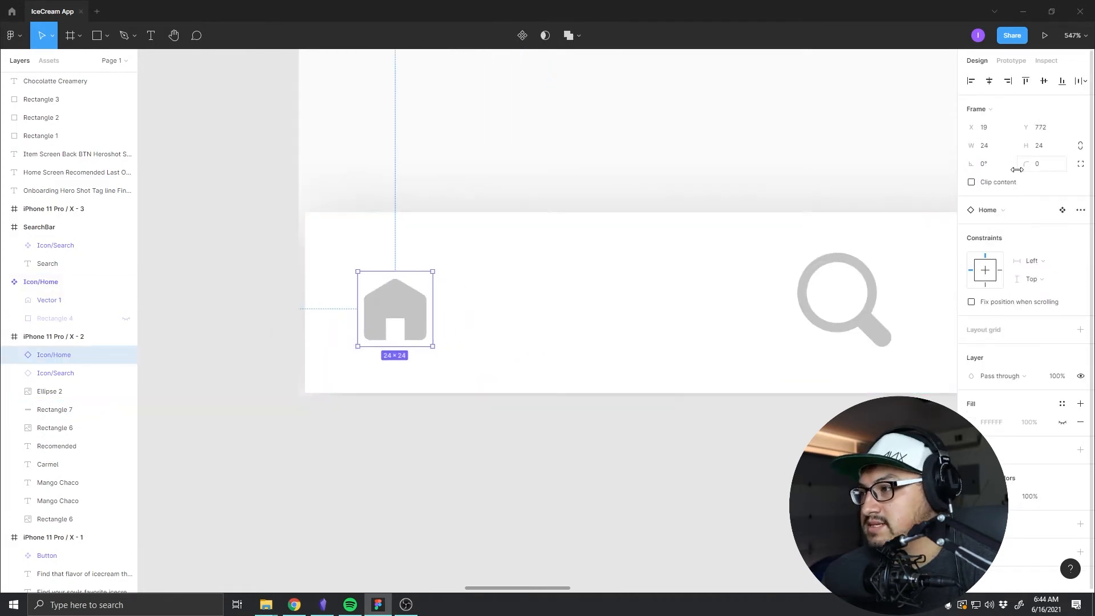
{"action": "left_click", "coordinate": [987, 146]}
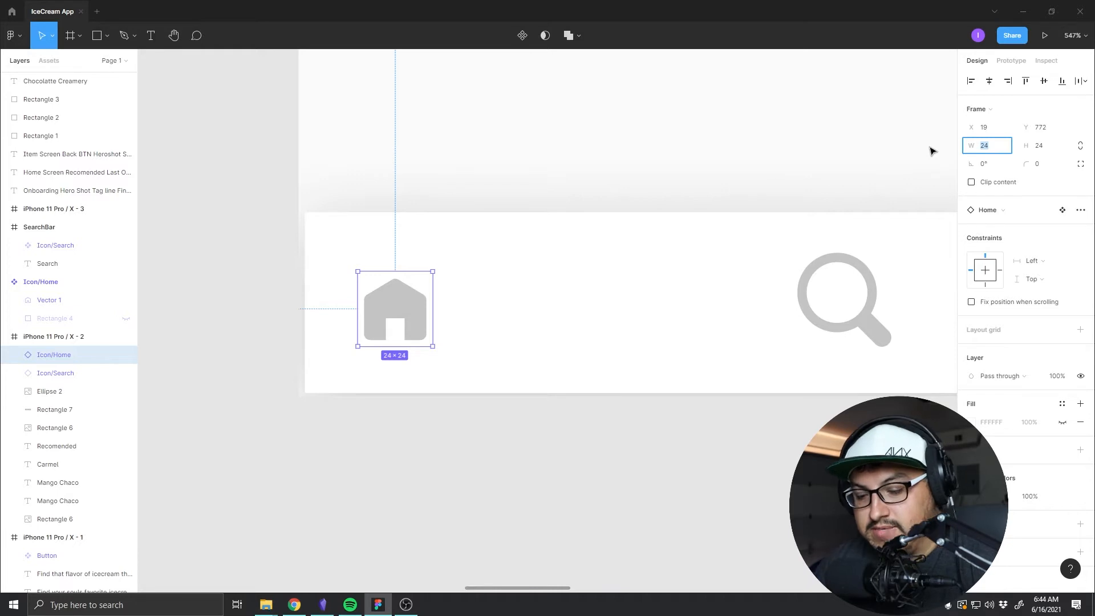
{"action": "type", "text": "32"}
{"action": "key", "text": "Return"}
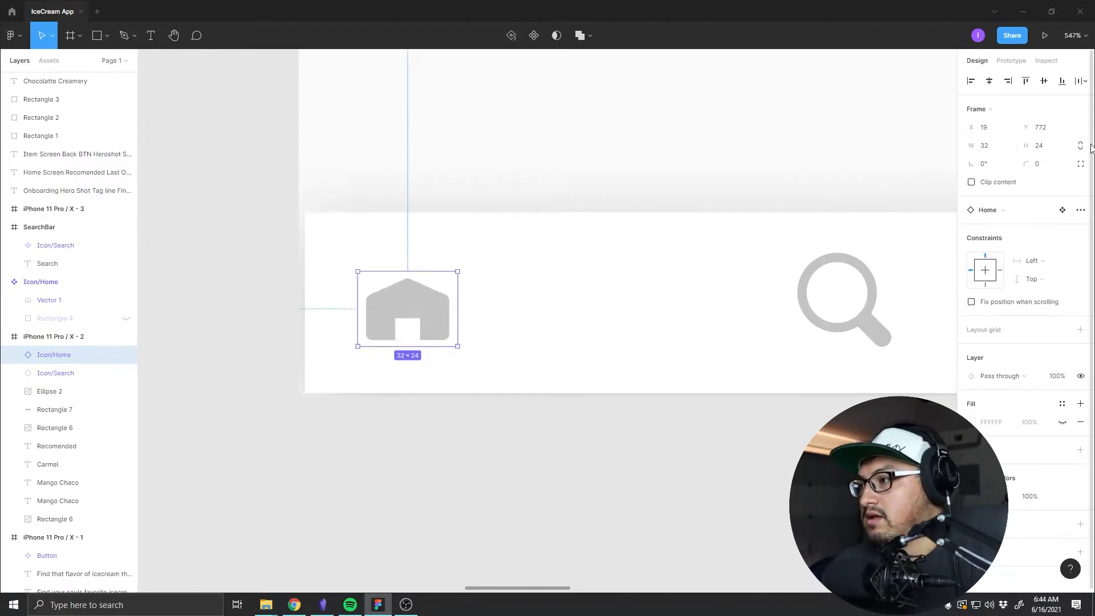
{"action": "left_click", "coordinate": [1041, 147]}
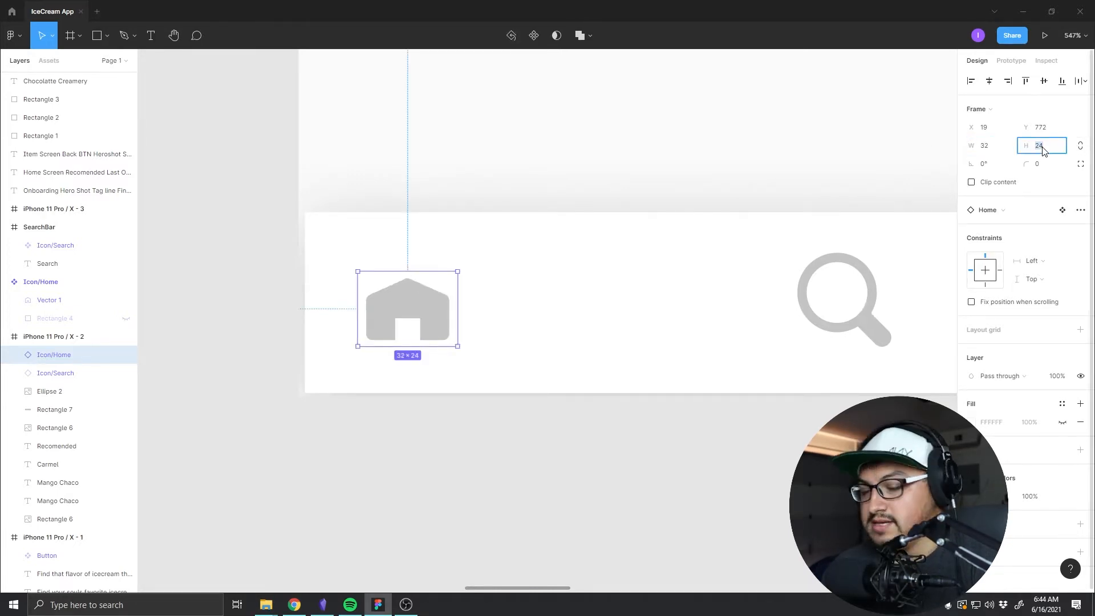
{"action": "type", "text": "32"}
{"action": "key", "text": "Return"}
{"action": "left_click", "coordinate": [631, 405]}
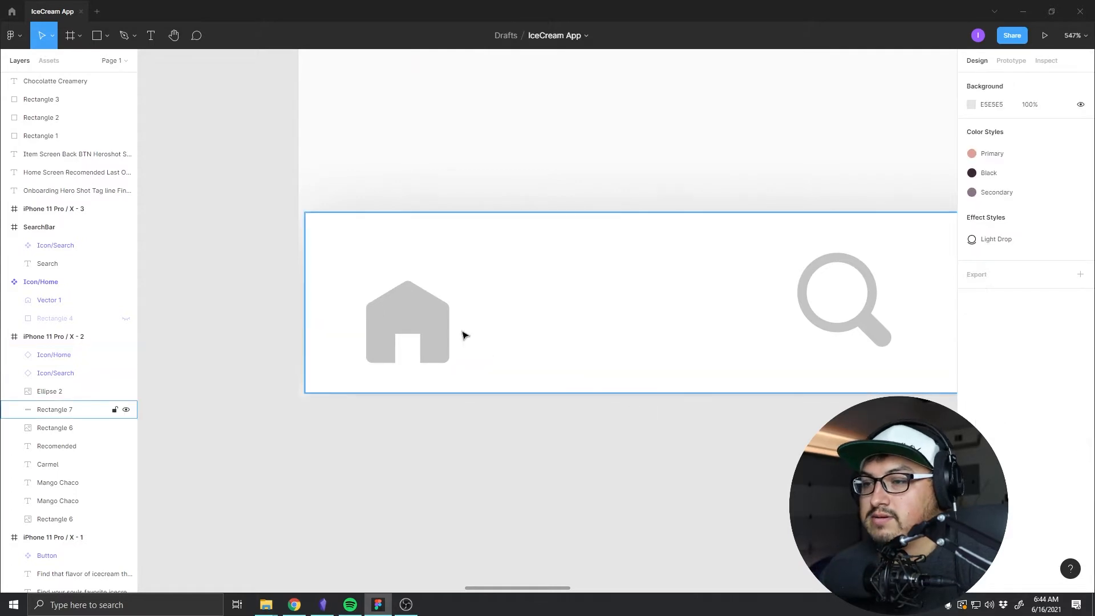
Step: Space the navigation bar icons by moving the home icon inward and up and the search icon slightly toward the profile picture
{"action": "left_click_drag", "start_coordinate": [434, 339], "coordinate": [448, 321]}
{"action": "scroll", "coordinate": [530, 335], "scroll_direction": "right", "scroll_amount": 5}
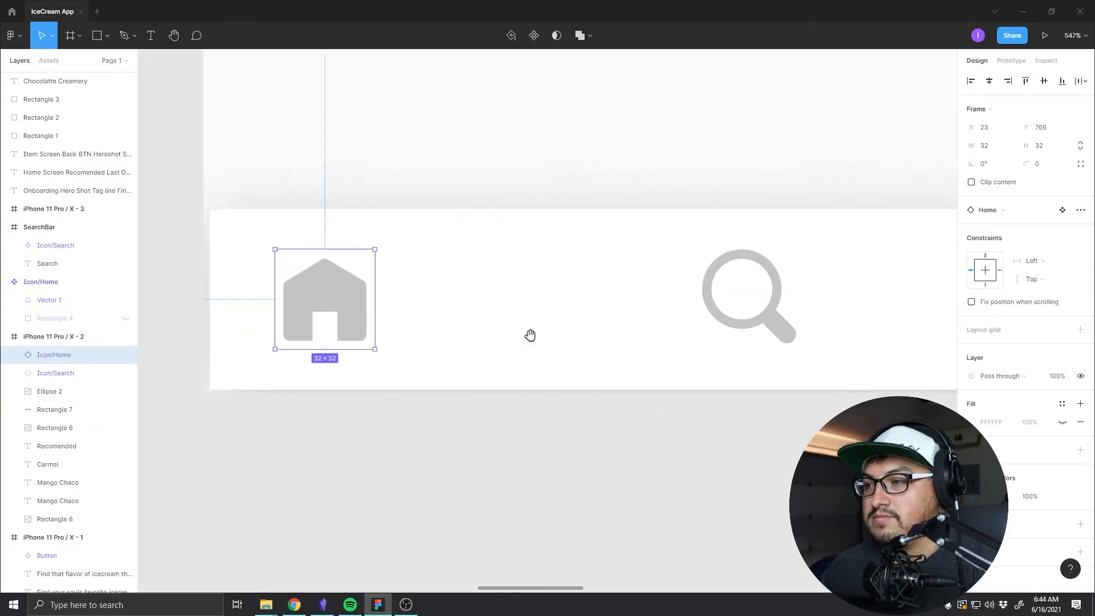
{"action": "scroll", "coordinate": [659, 402], "scroll_direction": "down", "scroll_amount": 5}
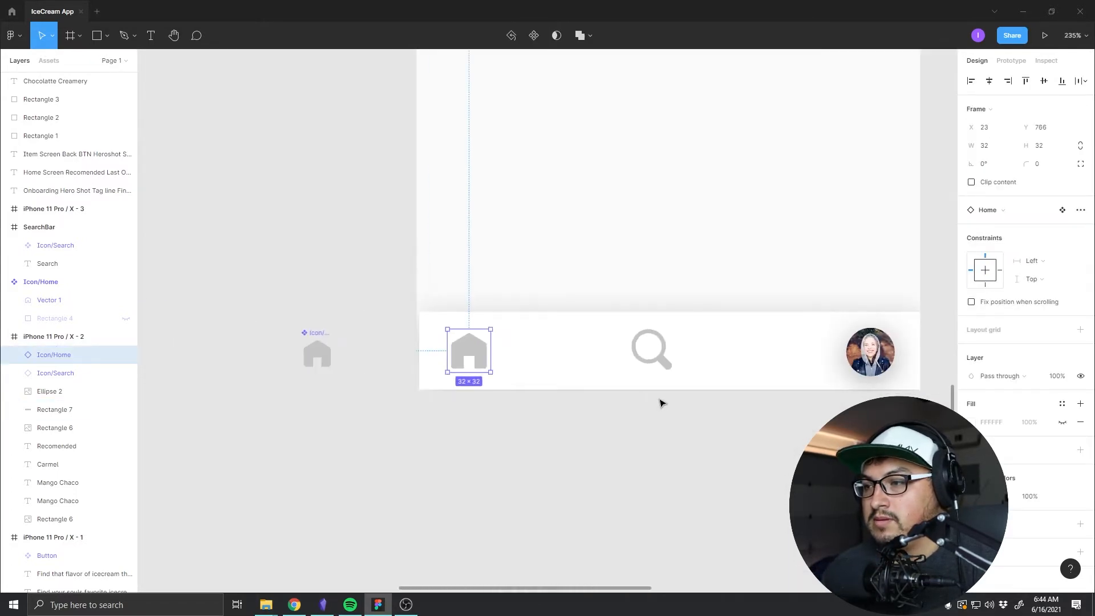
{"action": "left_click", "coordinate": [655, 348]}
{"action": "mouse_move", "coordinate": [655, 358]}
{"action": "left_mouse_down"}
{"action": "mouse_move", "coordinate": [756, 359]}
{"action": "mouse_move", "coordinate": [600, 359]}
{"action": "mouse_move", "coordinate": [689, 358]}
{"action": "mouse_move", "coordinate": [675, 360]}
{"action": "left_mouse_up"}
{"action": "left_click_drag", "start_coordinate": [485, 358], "coordinate": [552, 345]}
{"action": "left_click", "coordinate": [701, 401]}
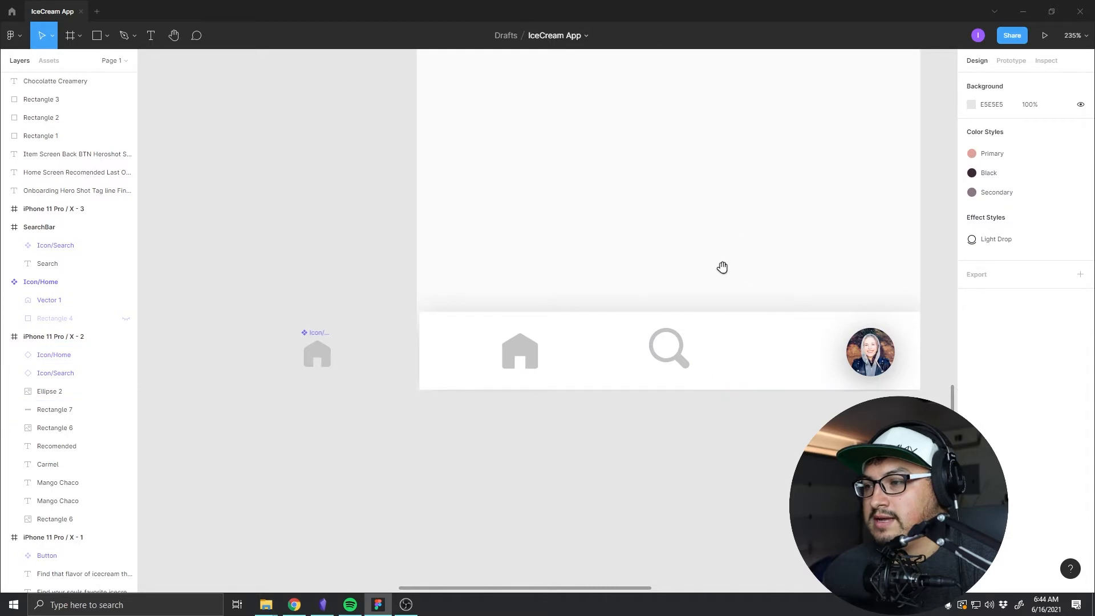
Step: Shift the Icon/Home component slightly left on the canvas and place an instance level beside it at X 381, Y 369
{"action": "left_click_drag", "start_coordinate": [723, 266], "coordinate": [616, 347]}
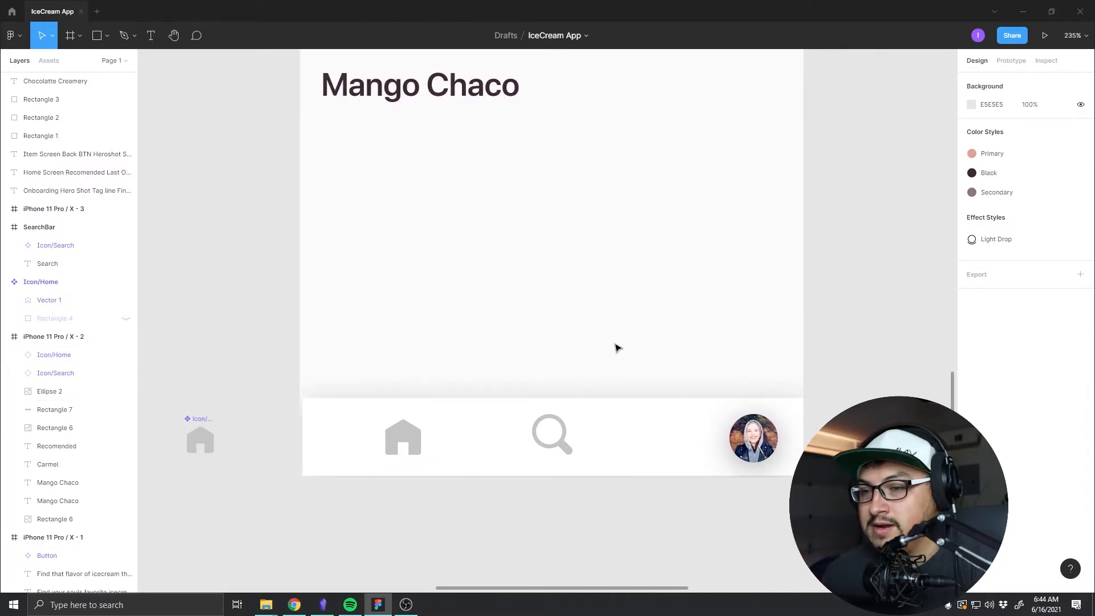
{"action": "left_click_drag", "start_coordinate": [208, 537], "coordinate": [504, 328]}
{"action": "scroll", "coordinate": [456, 347], "scroll_direction": "down", "scroll_amount": 2}
{"action": "scroll", "coordinate": [391, 316], "scroll_direction": "up", "scroll_amount": 5}
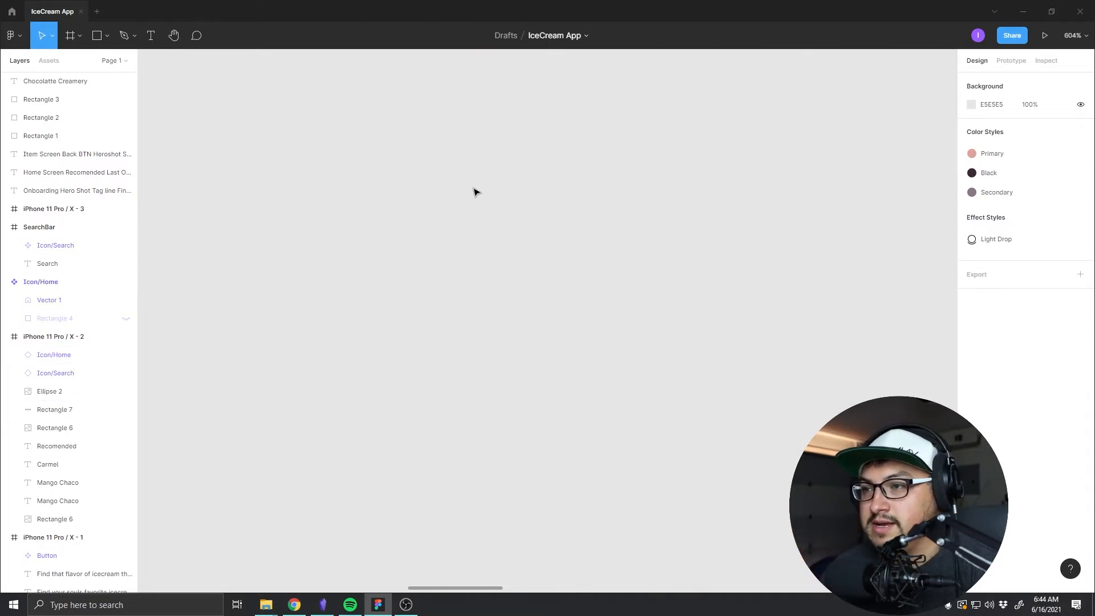
{"action": "left_click_drag", "start_coordinate": [477, 191], "coordinate": [525, 369]}
{"action": "left_click", "coordinate": [533, 245]}
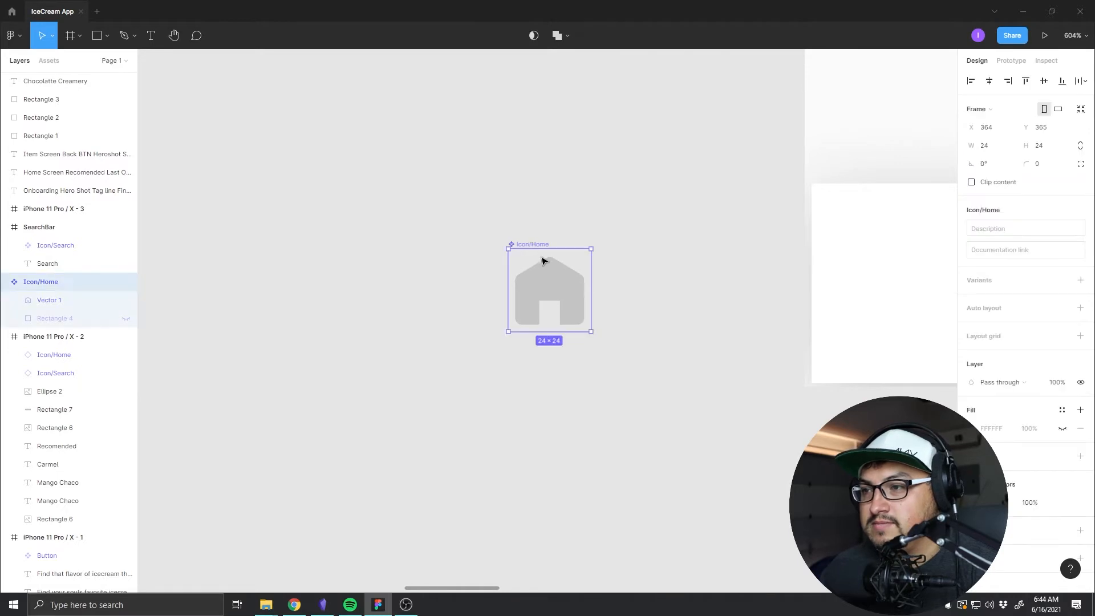
{"action": "left_click_drag", "start_coordinate": [542, 261], "coordinate": [598, 272]}
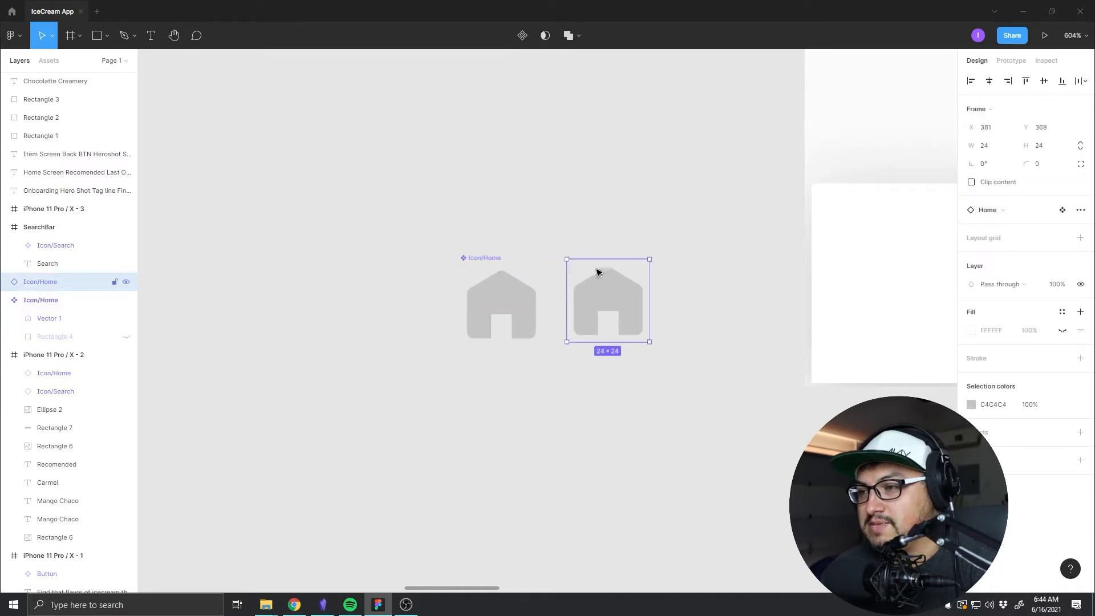
{"action": "left_click", "coordinate": [717, 305]}
{"action": "left_click", "coordinate": [636, 307]}
{"action": "left_click_drag", "start_coordinate": [636, 308], "coordinate": [639, 311]}
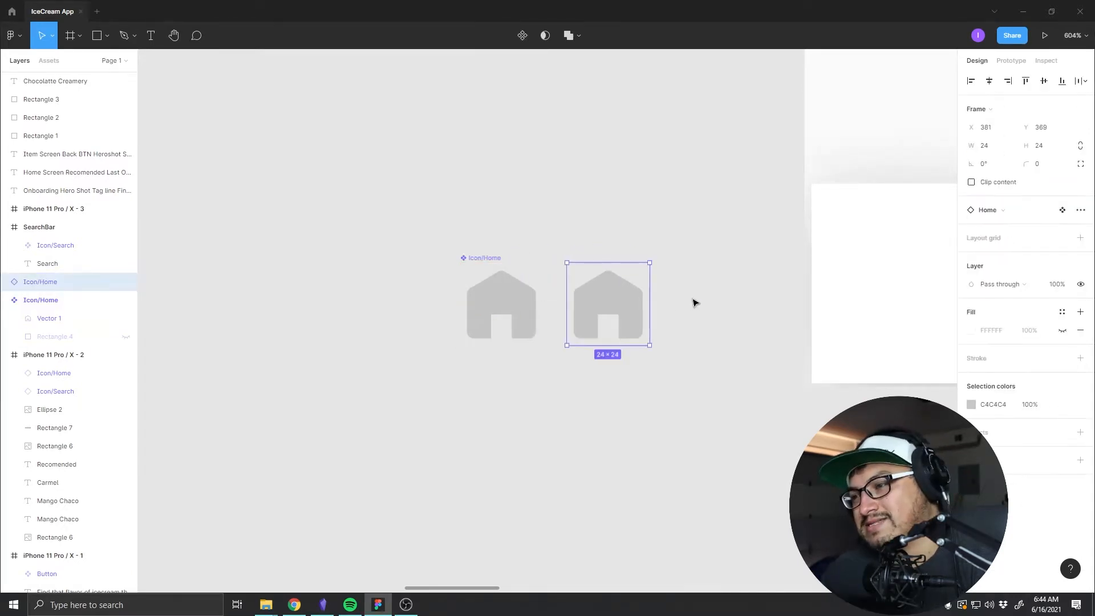
Step: Detach the new Icon/Home copy from its main component so its contents can be changed
{"action": "scroll", "coordinate": [612, 313], "scroll_direction": "up", "scroll_amount": 4}
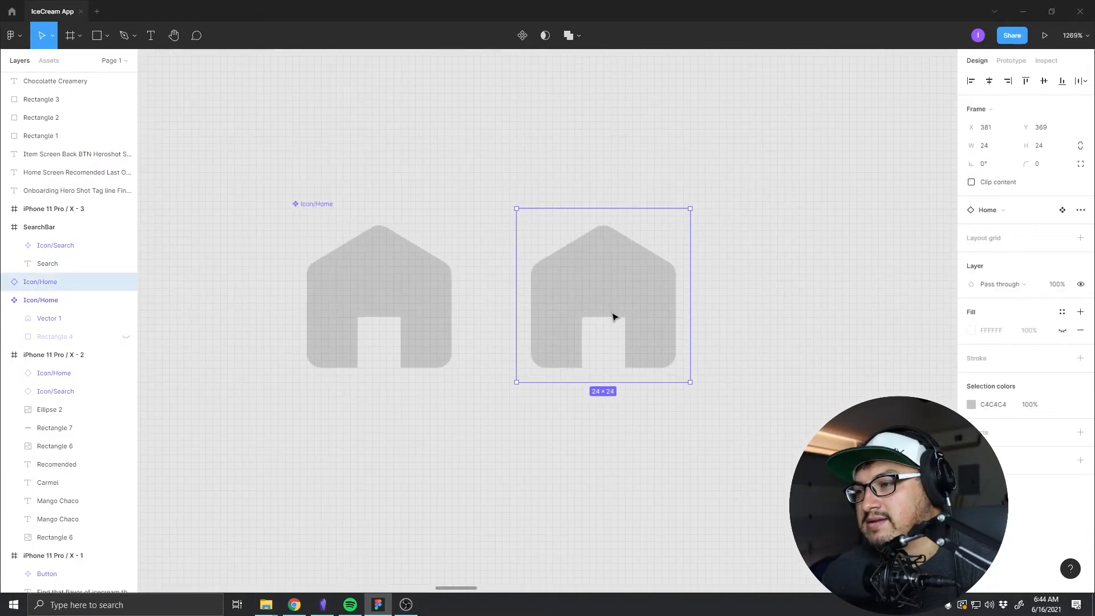
{"action": "left_click", "coordinate": [613, 316]}
{"action": "double_click", "coordinate": [631, 318]}
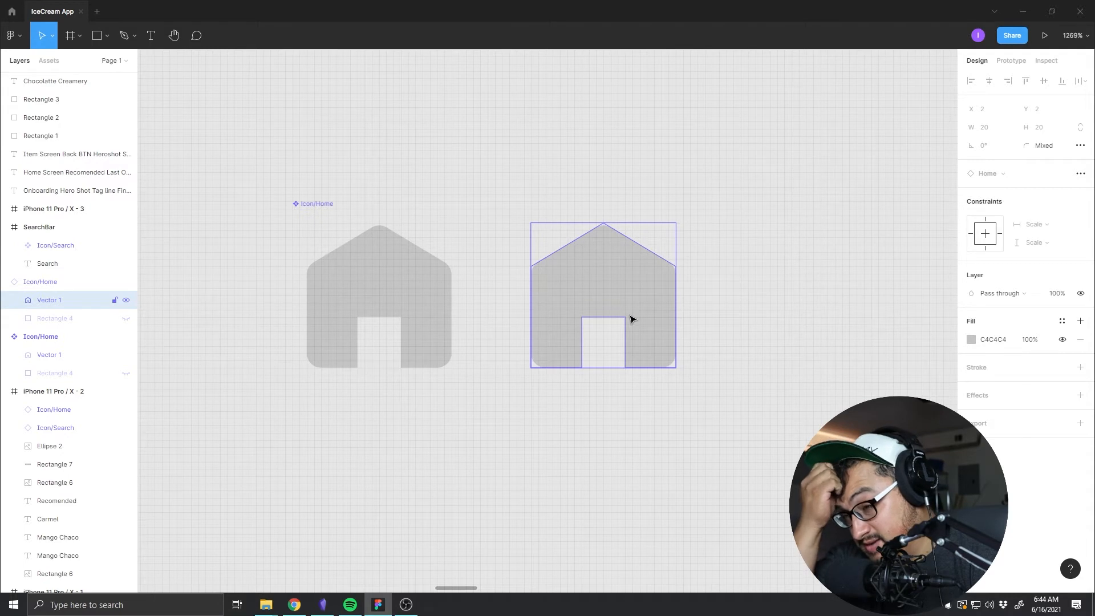
{"action": "left_click", "coordinate": [735, 292]}
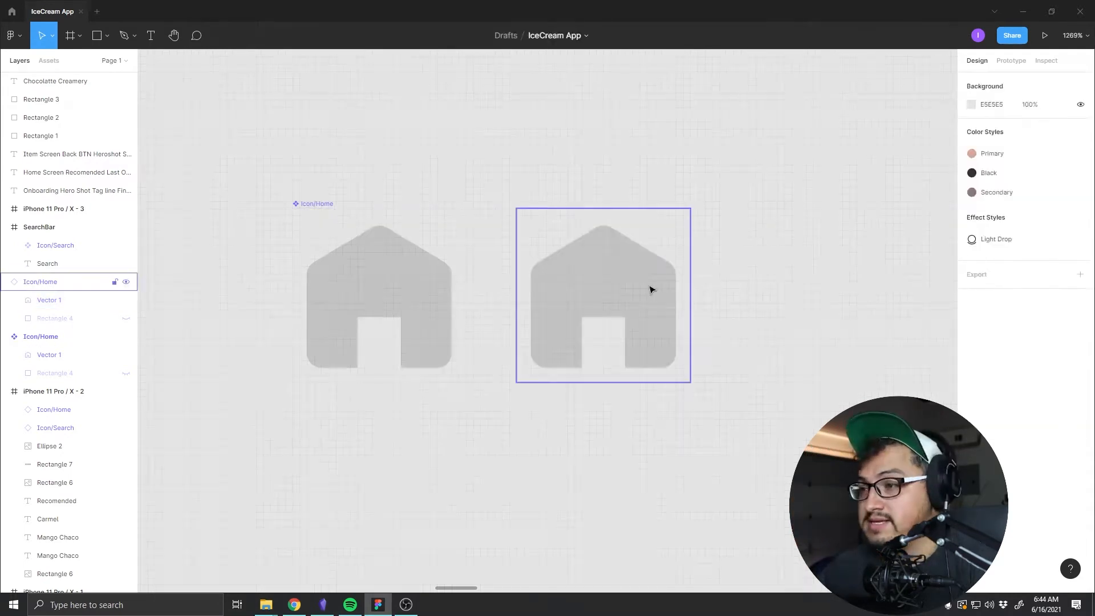
{"action": "left_click", "coordinate": [664, 285]}
{"action": "left_click", "coordinate": [1080, 211]}
{"action": "left_click", "coordinate": [1015, 232]}
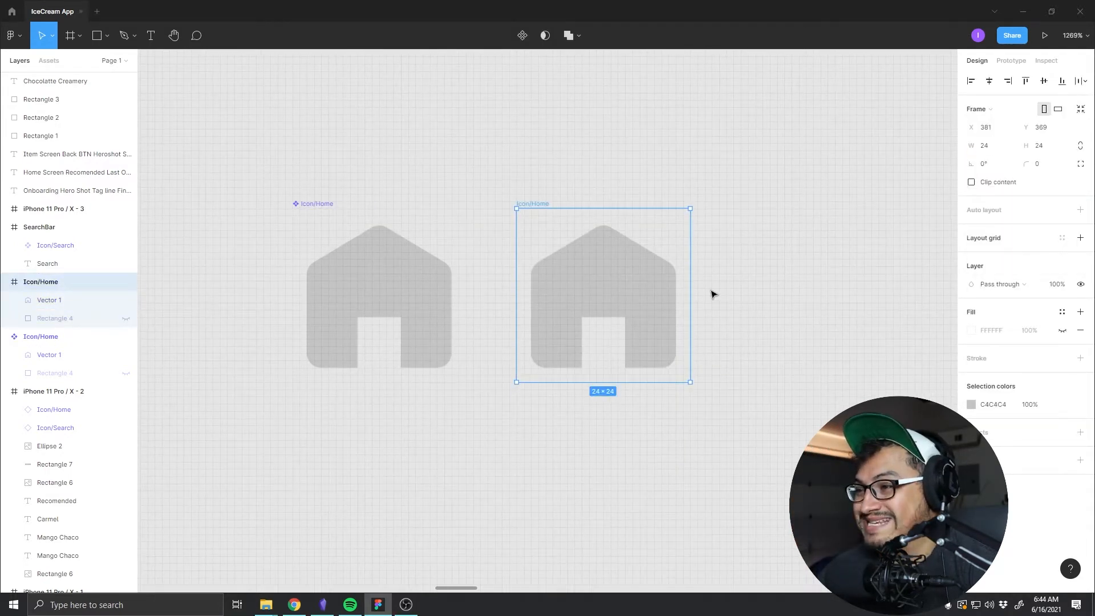
Step: Delete the house vector from the detached icon frame, keeping the hidden Rectangle 4 guide
{"action": "left_click", "coordinate": [593, 297]}
{"action": "left_click", "coordinate": [619, 330]}
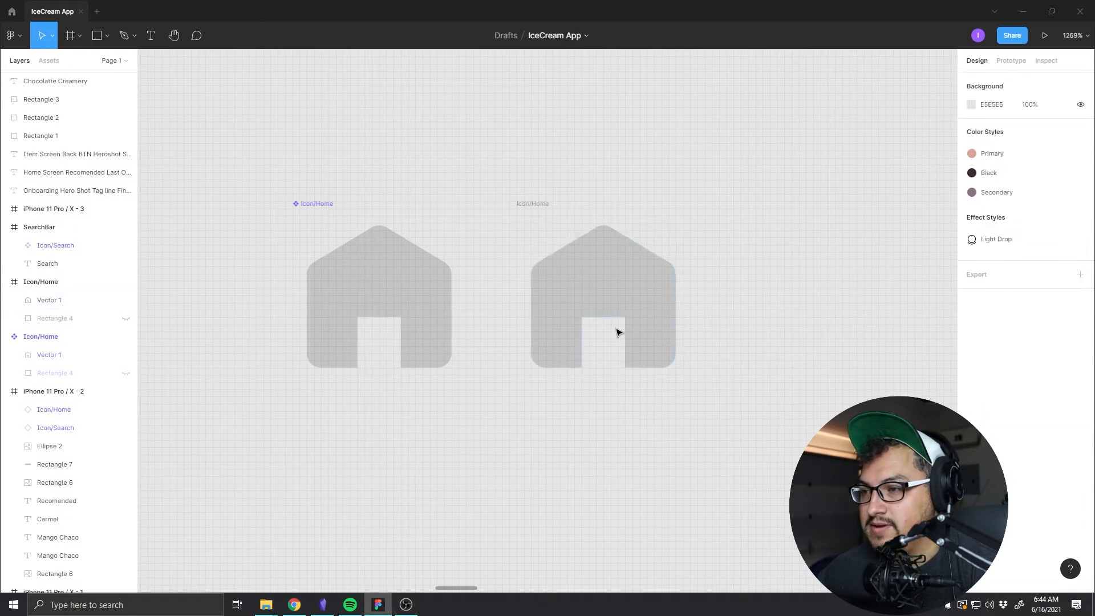
{"action": "double_click", "coordinate": [626, 309]}
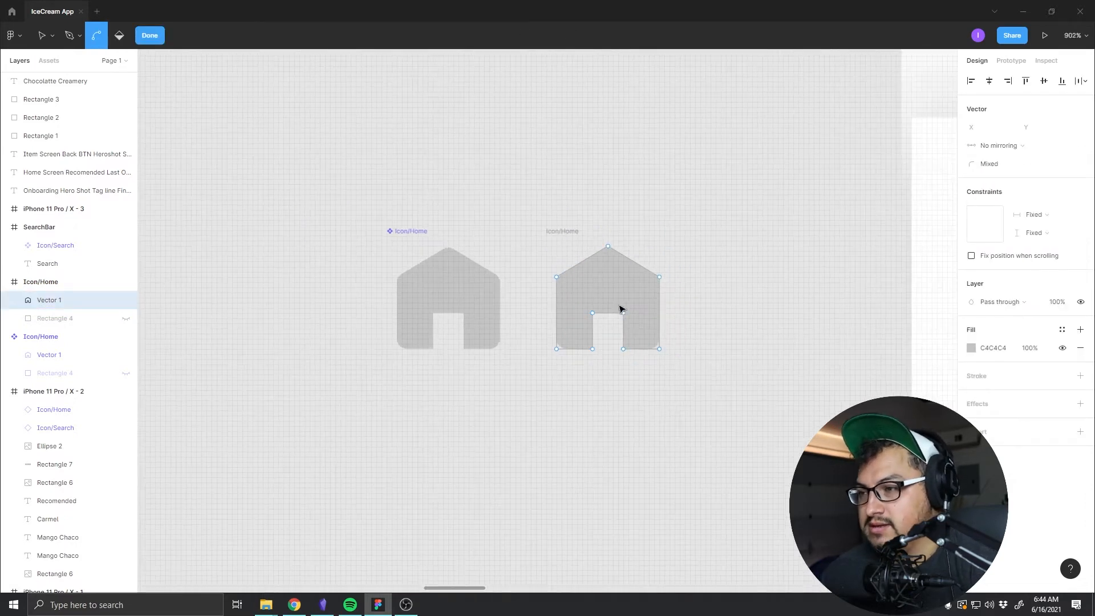
{"action": "scroll", "coordinate": [622, 307], "scroll_direction": "up", "scroll_amount": 5, "text": "ctrl"}
{"action": "key", "text": "Escape"}
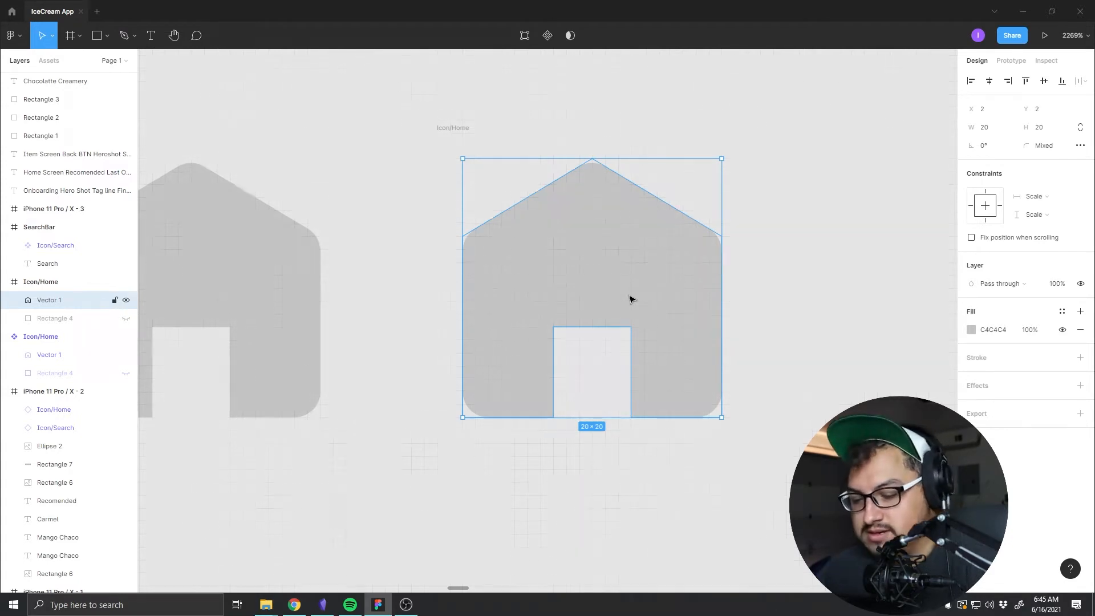
{"action": "key", "text": "Delete"}
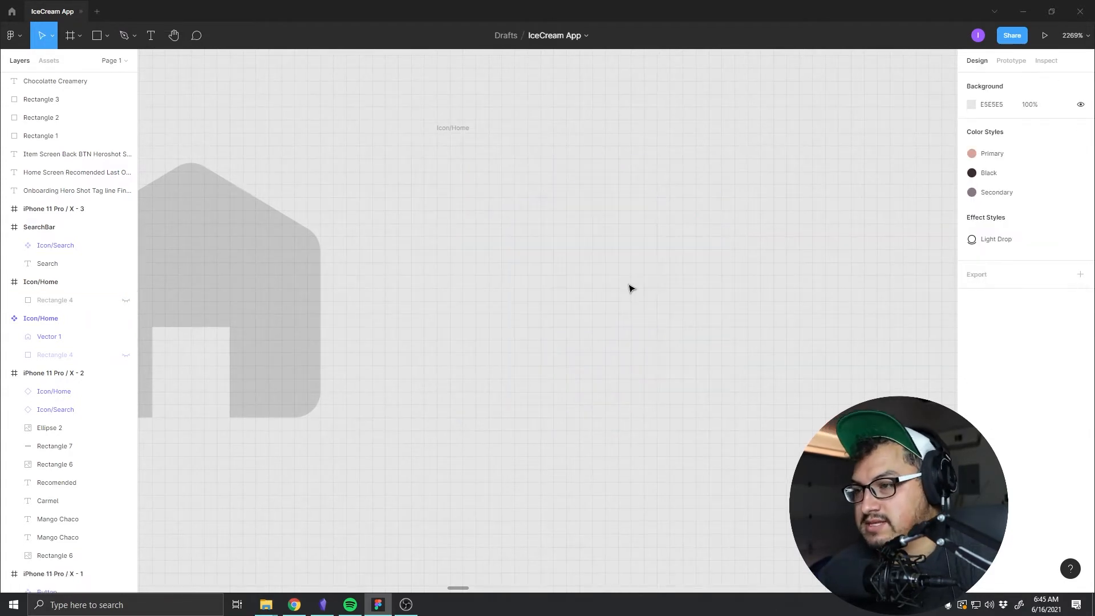
Step: Rename the emptied 24 × 24 frame to Icon/Bag, and lock and show its green Rectangle 4 guide
{"action": "key", "text": "r"}
{"action": "left_click", "coordinate": [65, 246]}
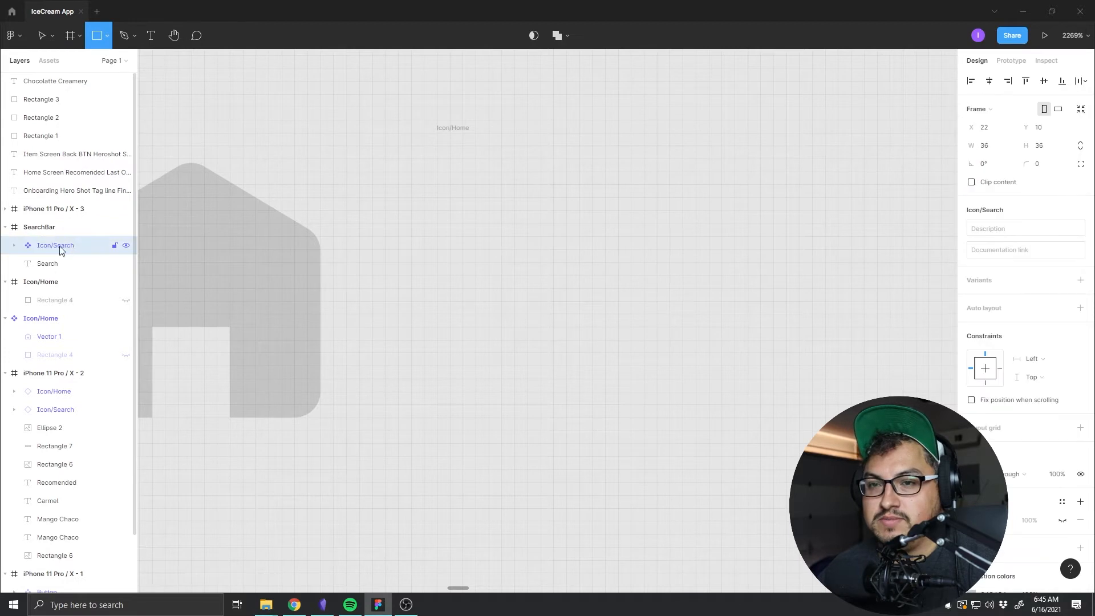
{"action": "left_click", "coordinate": [48, 300]}
{"action": "double_click", "coordinate": [57, 284]}
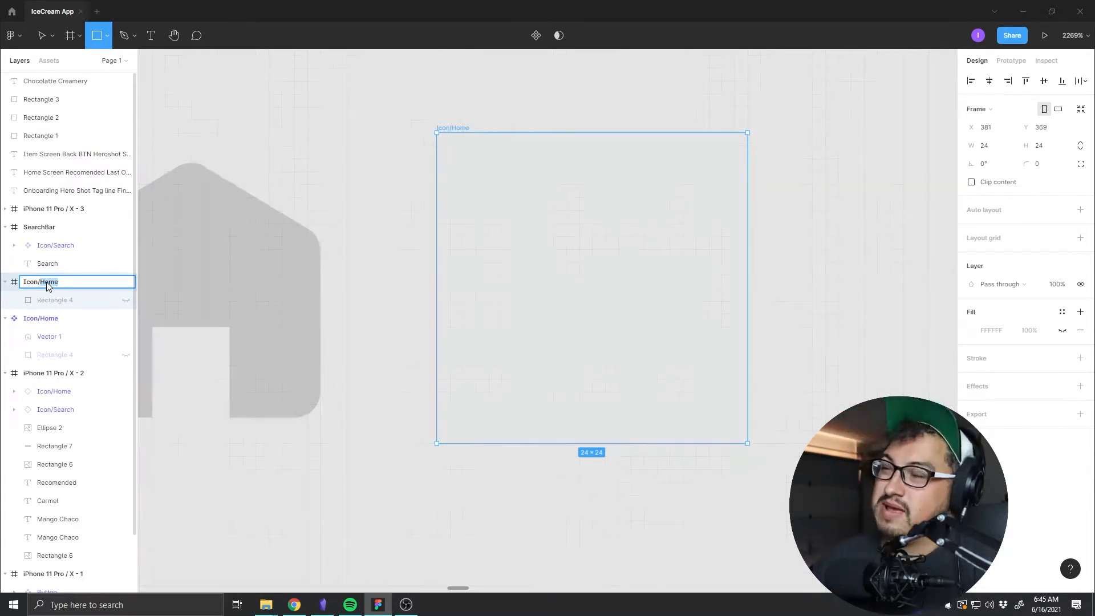
{"action": "type", "text": "Icon/Ba"}
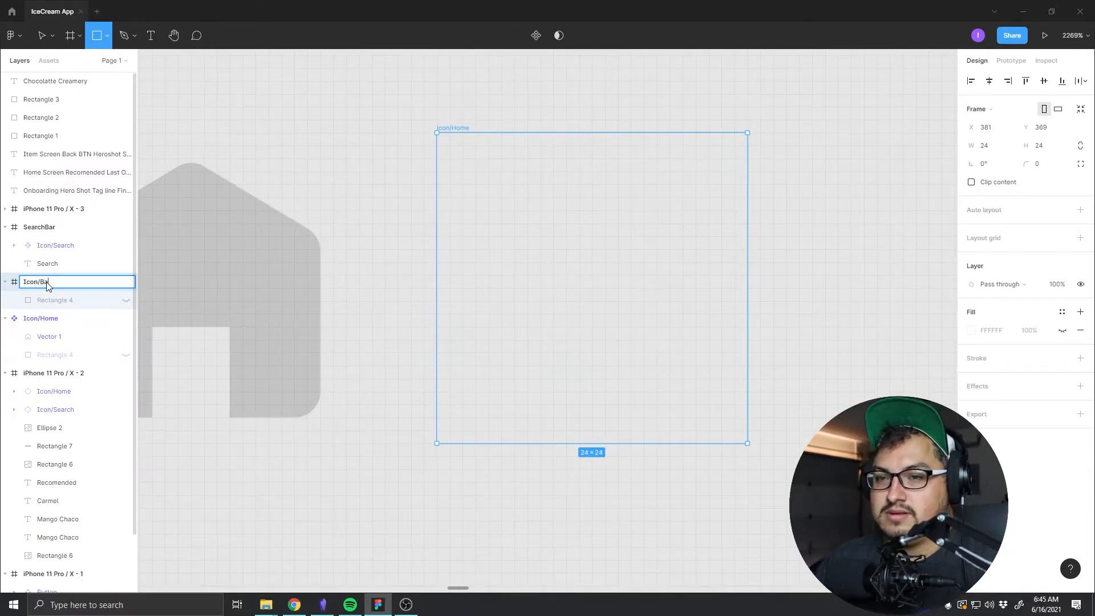
{"action": "type", "text": "g"}
{"action": "key", "text": "Return"}
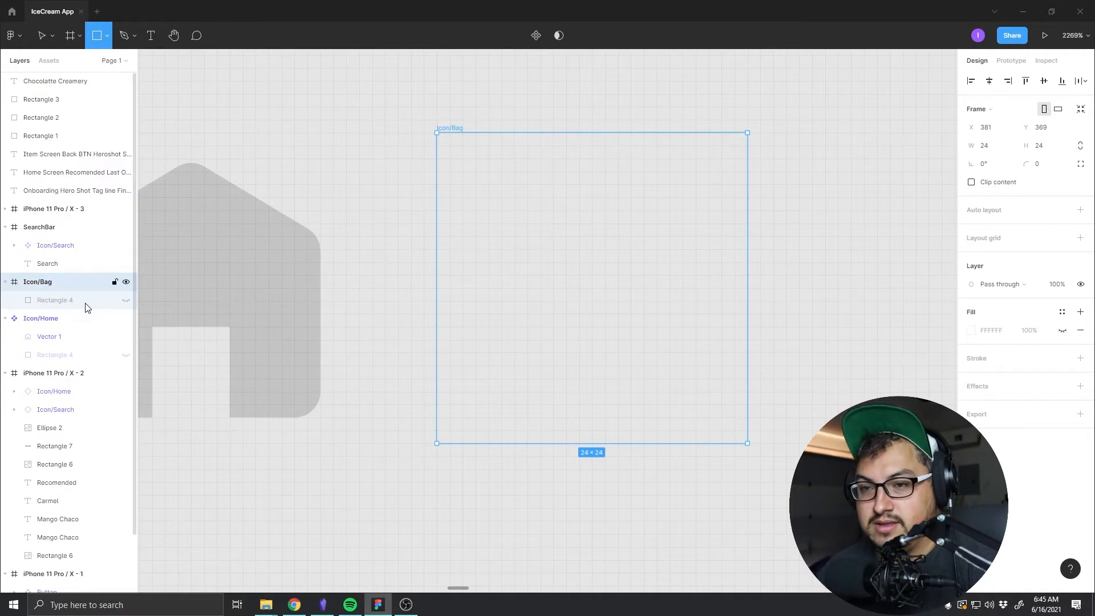
{"action": "left_click", "coordinate": [114, 300]}
{"action": "left_click", "coordinate": [126, 300]}
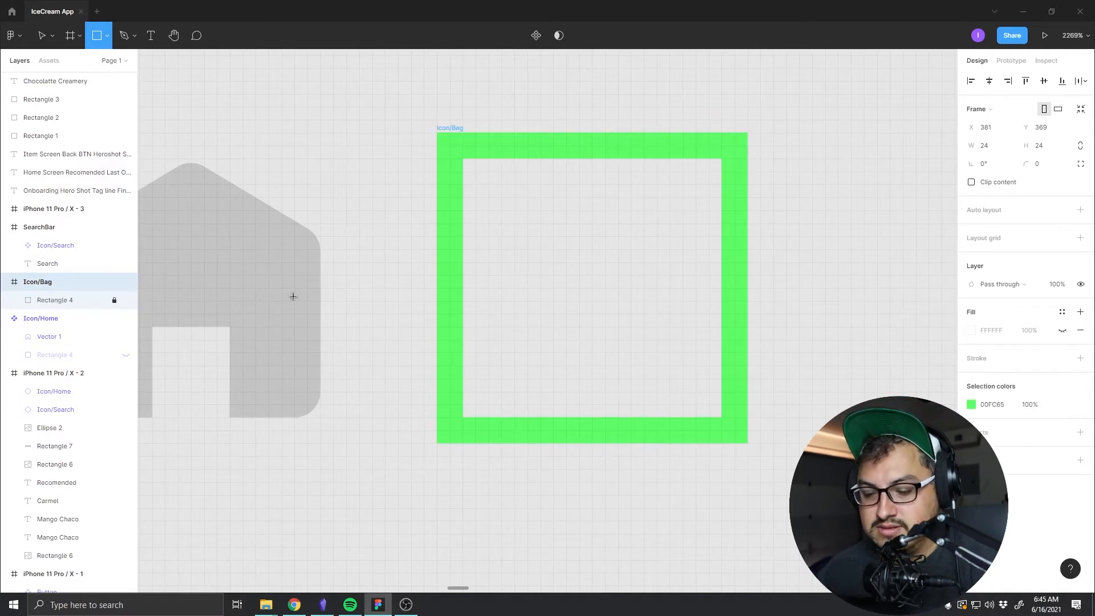
Step: Draw a rectangle for the bag body standing on the guide's lower edge and resize it to 13 × 14
{"action": "left_click_drag", "start_coordinate": [540, 197], "coordinate": [667, 415]}
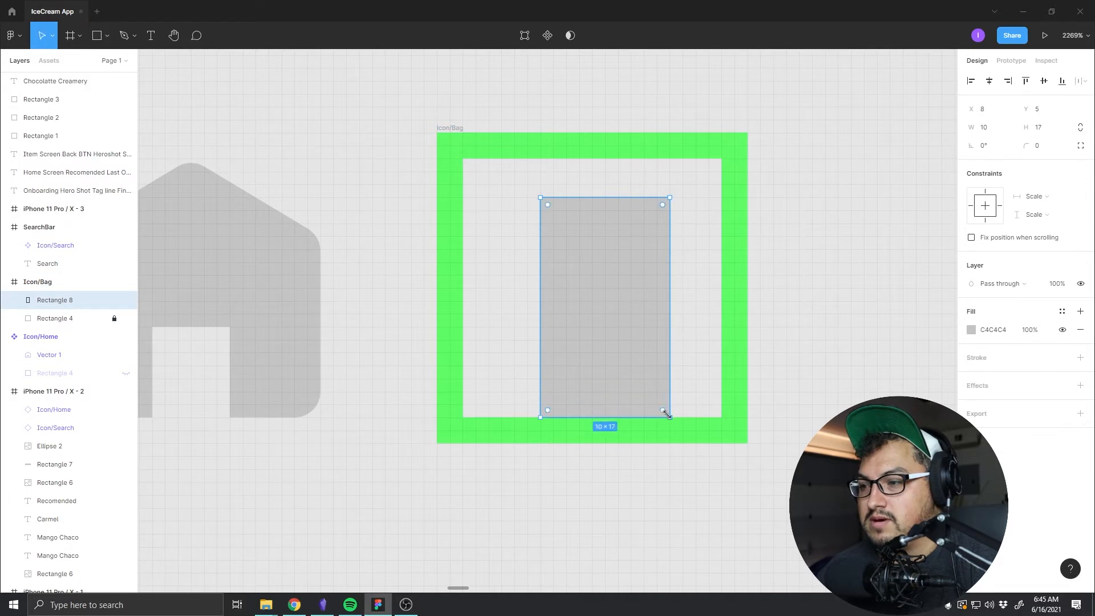
{"action": "left_click_drag", "start_coordinate": [538, 325], "coordinate": [514, 331]}
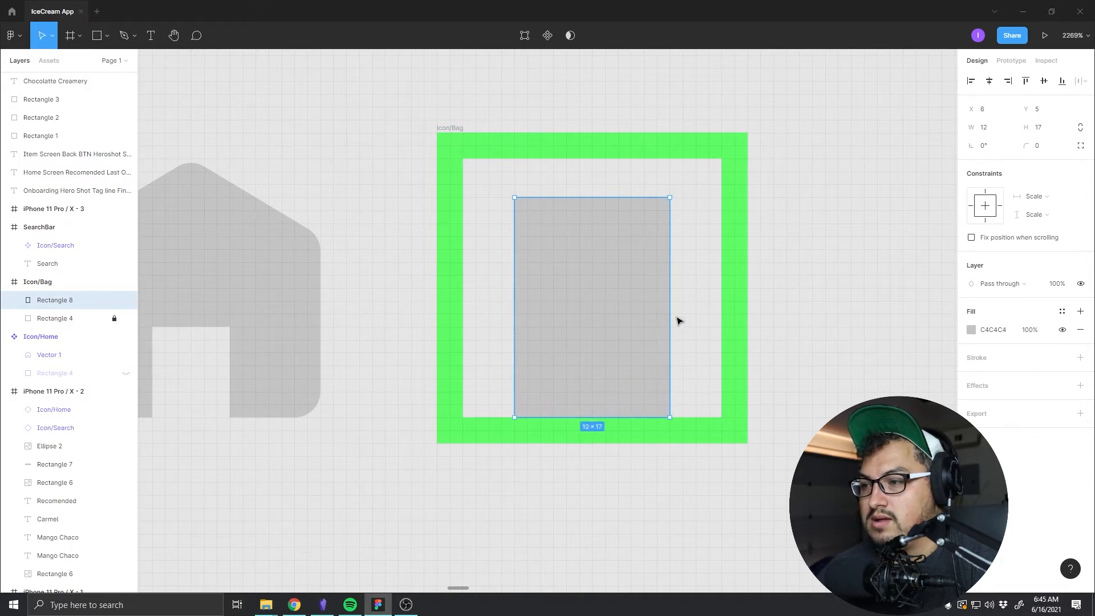
{"action": "left_click_drag", "start_coordinate": [671, 315], "coordinate": [683, 317]}
{"action": "left_click_drag", "start_coordinate": [594, 195], "coordinate": [597, 232]}
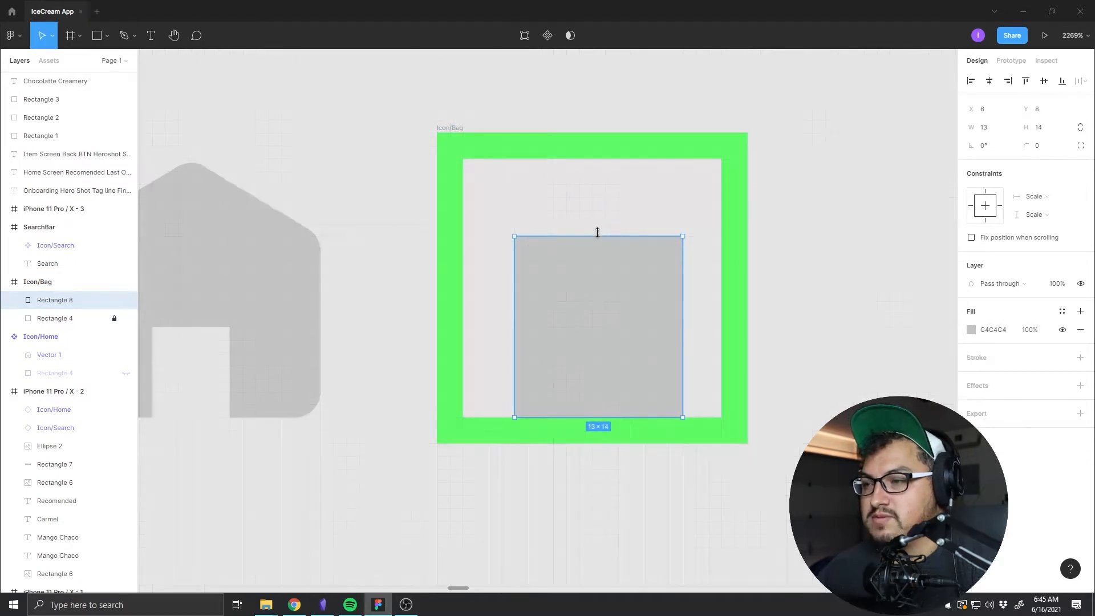
Step: Widen the bag body to 20 × 14 to span the guide's interior and draw a 12 × 12 circle centred on its upper edge
{"action": "left_click_drag", "start_coordinate": [514, 333], "coordinate": [464, 331]}
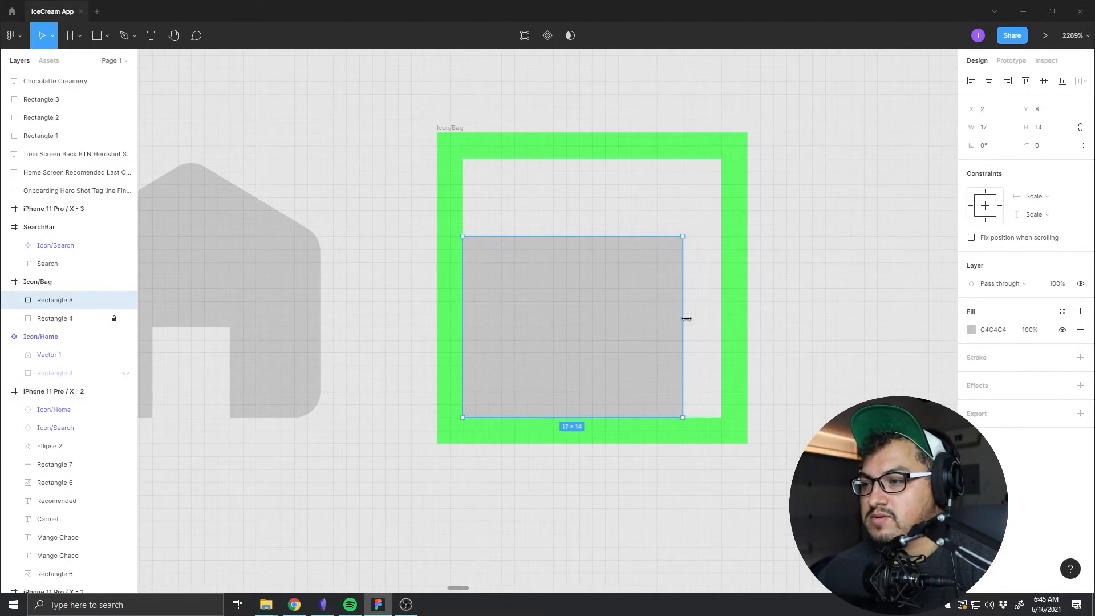
{"action": "left_click_drag", "start_coordinate": [686, 318], "coordinate": [718, 317]}
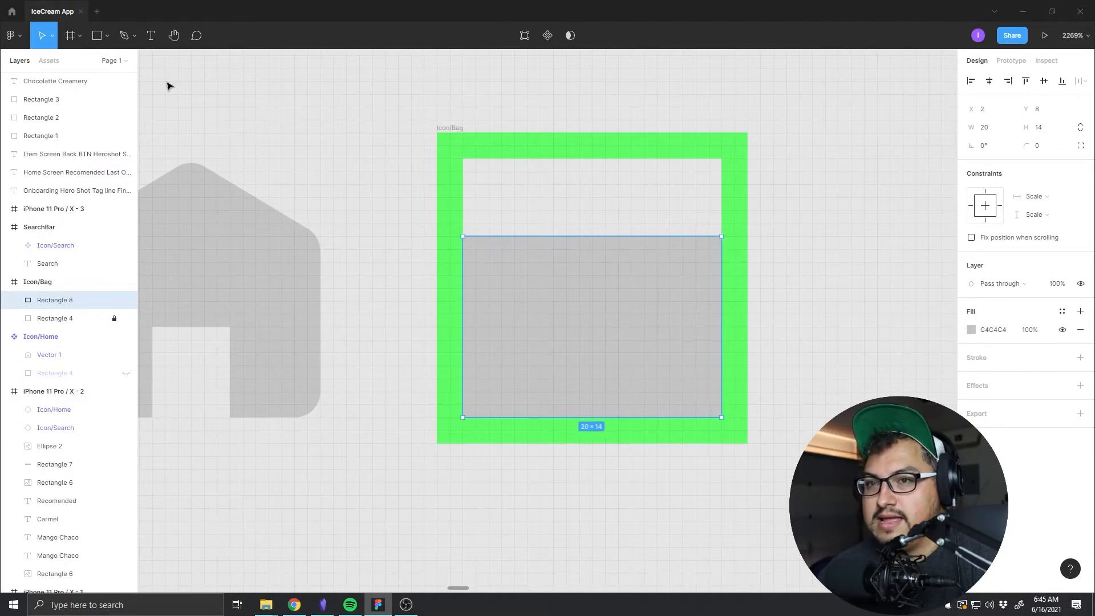
{"action": "left_click", "coordinate": [97, 36]}
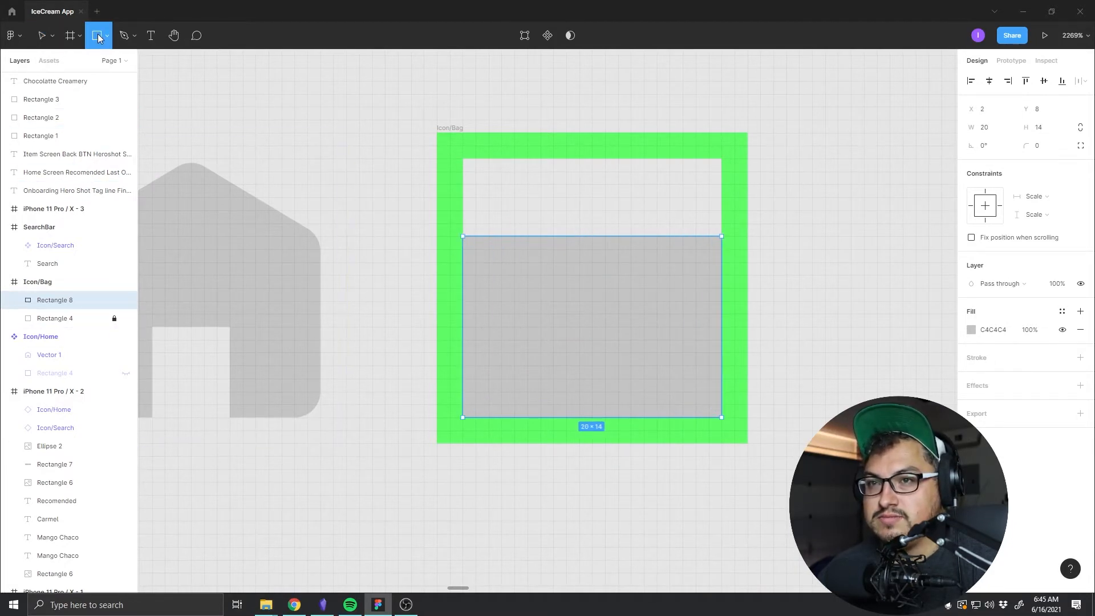
{"action": "left_click", "coordinate": [105, 38]}
{"action": "left_click", "coordinate": [86, 107]}
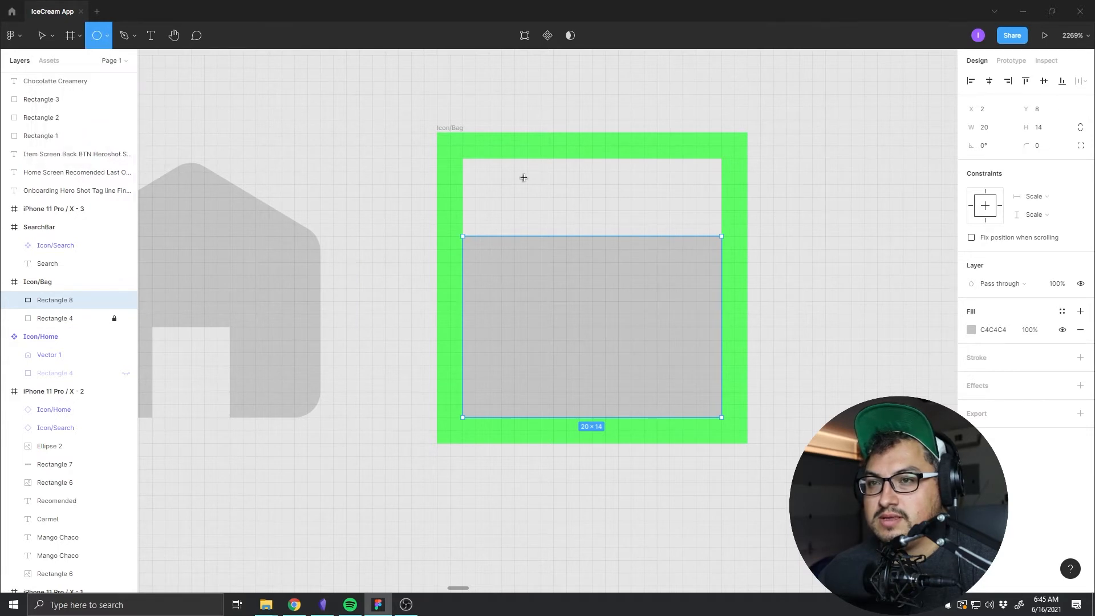
{"action": "left_click_drag", "start_coordinate": [528, 172], "coordinate": [541, 185]}
{"action": "left_click_drag", "start_coordinate": [580, 217], "coordinate": [679, 327]}
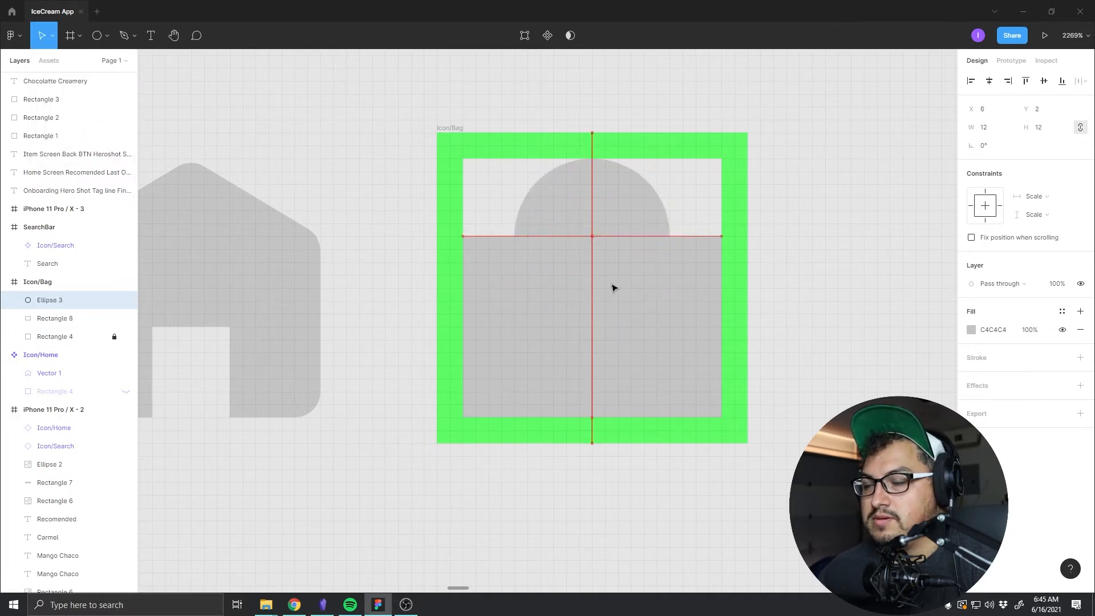
Step: Turn the circle into a handle outline with no fill and a 1-wide inside stroke in C4C4C4, matching the bag body
{"action": "left_click", "coordinate": [1081, 333]}
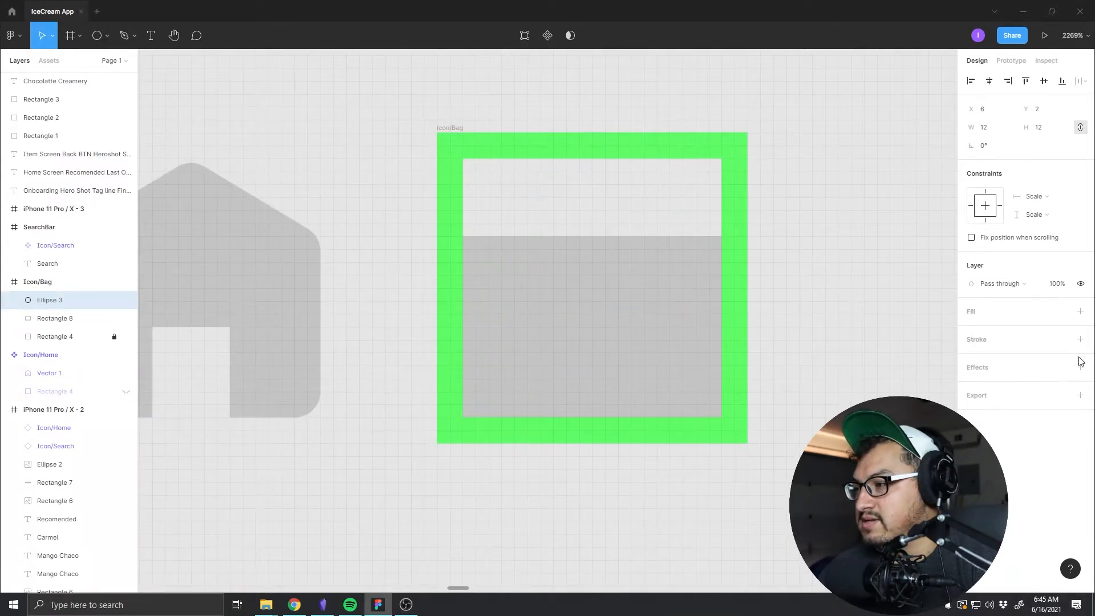
{"action": "key", "text": "ctrl+z"}
{"action": "left_click", "coordinate": [1080, 358]}
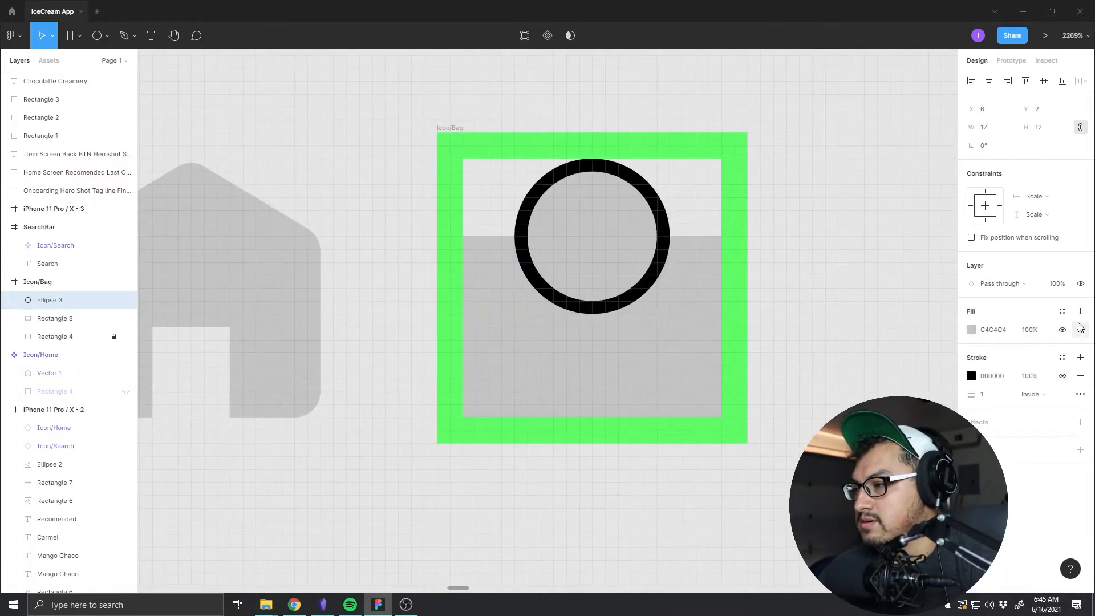
{"action": "left_click", "coordinate": [1080, 330]}
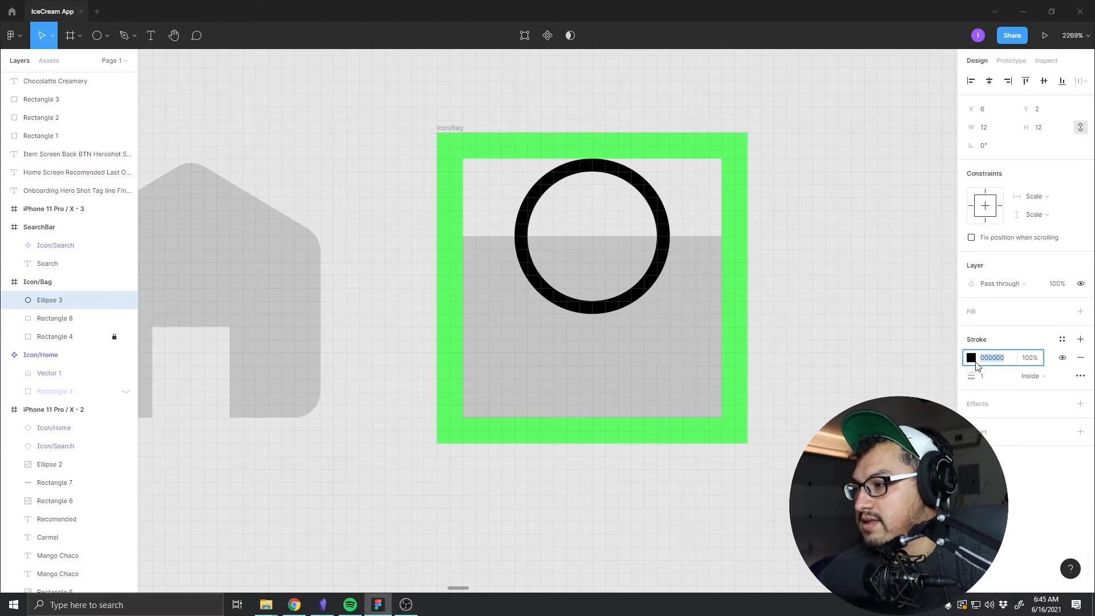
{"action": "left_click", "coordinate": [971, 359]}
{"action": "left_click", "coordinate": [703, 408]}
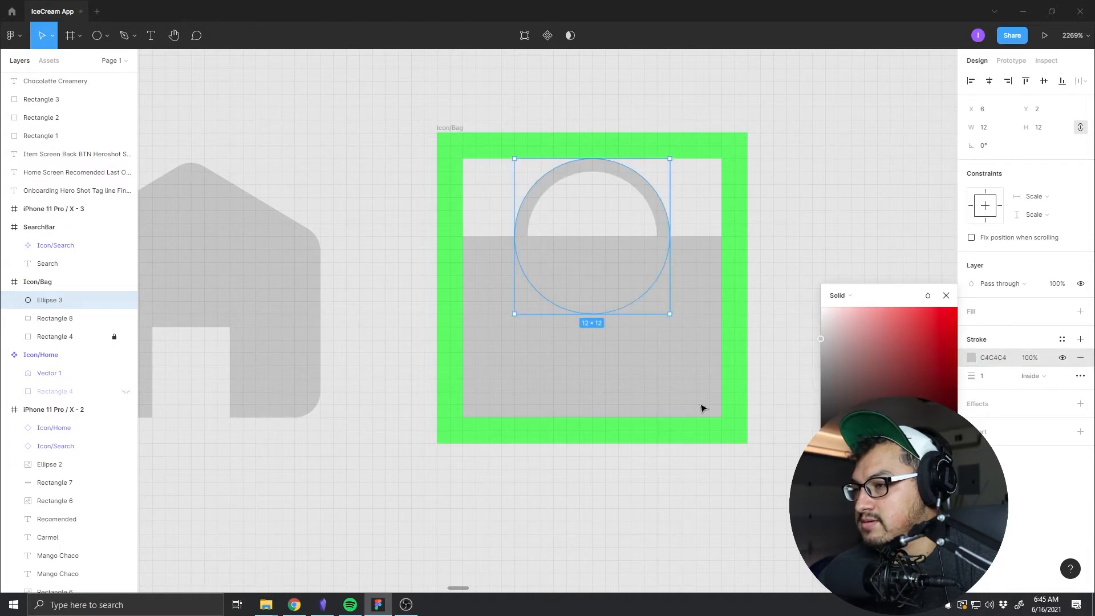
{"action": "left_click", "coordinate": [778, 195]}
Step: Round all four corners of the bag body to a radius of 3
{"action": "left_click", "coordinate": [682, 320]}
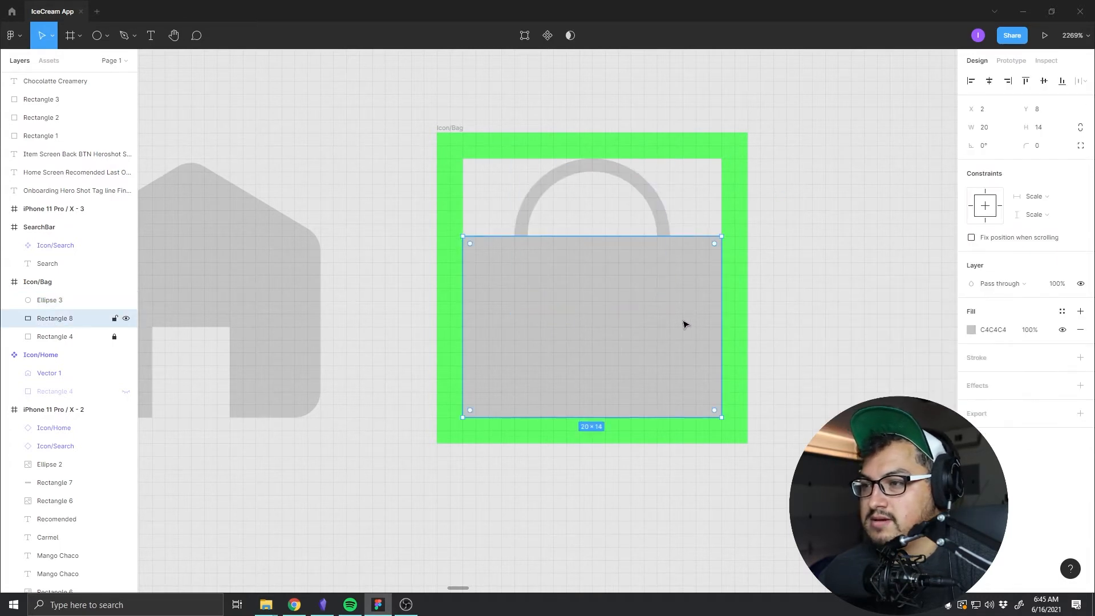
{"action": "left_click_drag", "start_coordinate": [715, 244], "coordinate": [673, 268]}
{"action": "left_click", "coordinate": [859, 251]}
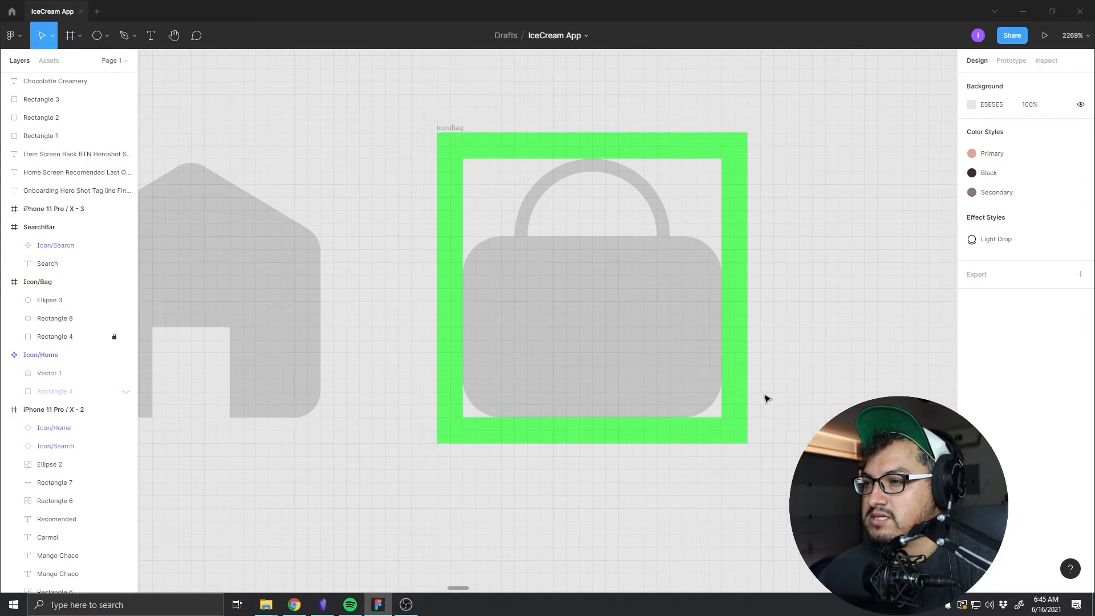
Step: Edit the bag body's corner points, setting a radius of 2 on the upper pair and on the lower pair
{"action": "left_click", "coordinate": [594, 308]}
{"action": "left_click", "coordinate": [513, 367]}
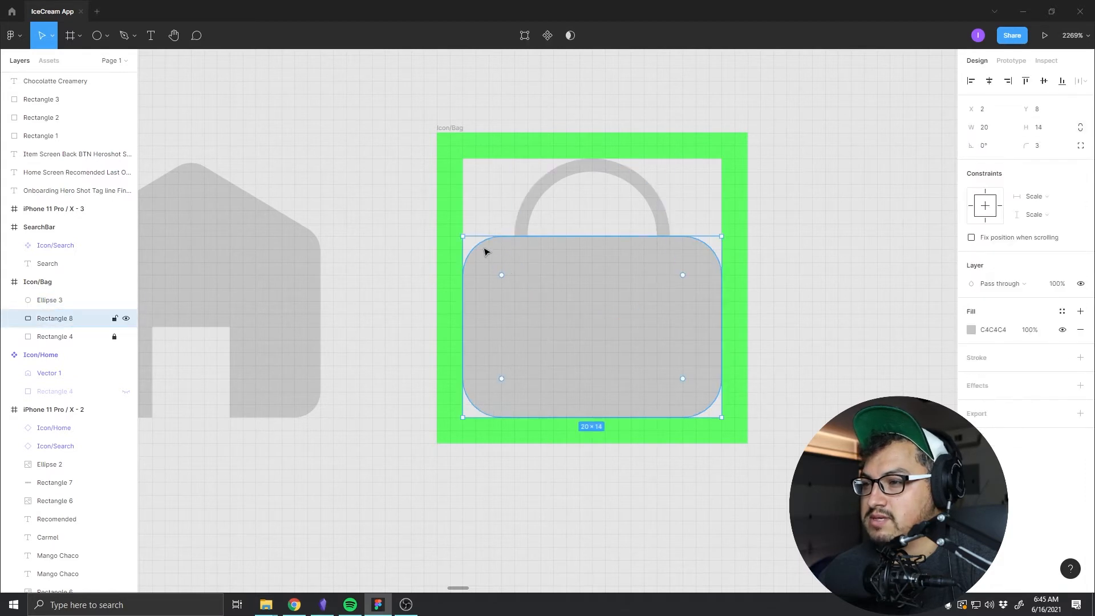
{"action": "double_click", "coordinate": [493, 269]}
{"action": "left_click", "coordinate": [463, 236]}
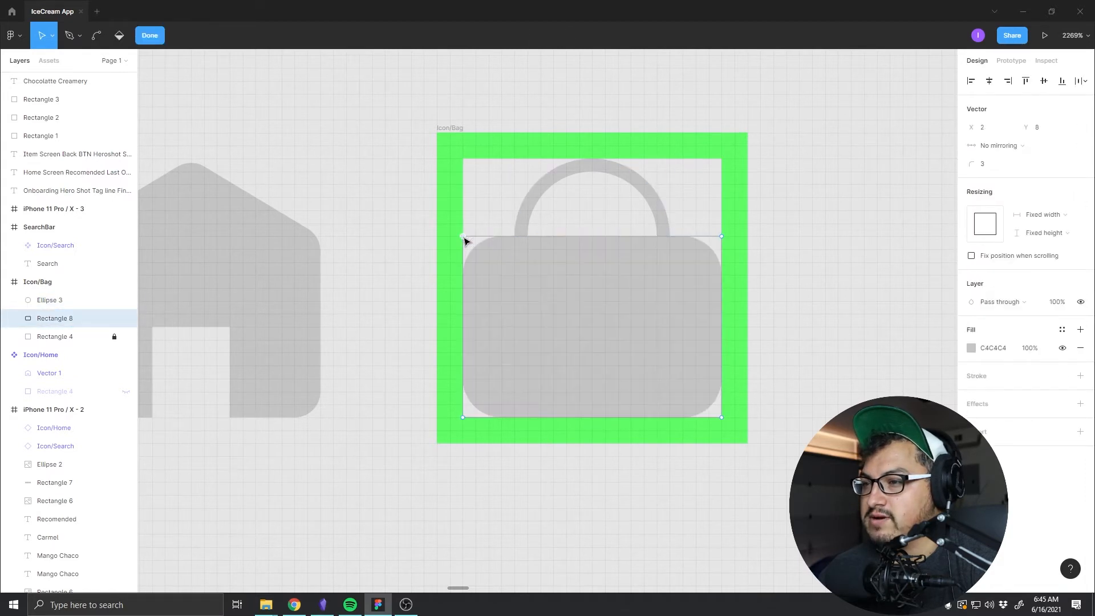
{"action": "left_click", "coordinate": [721, 236], "text": "shift"}
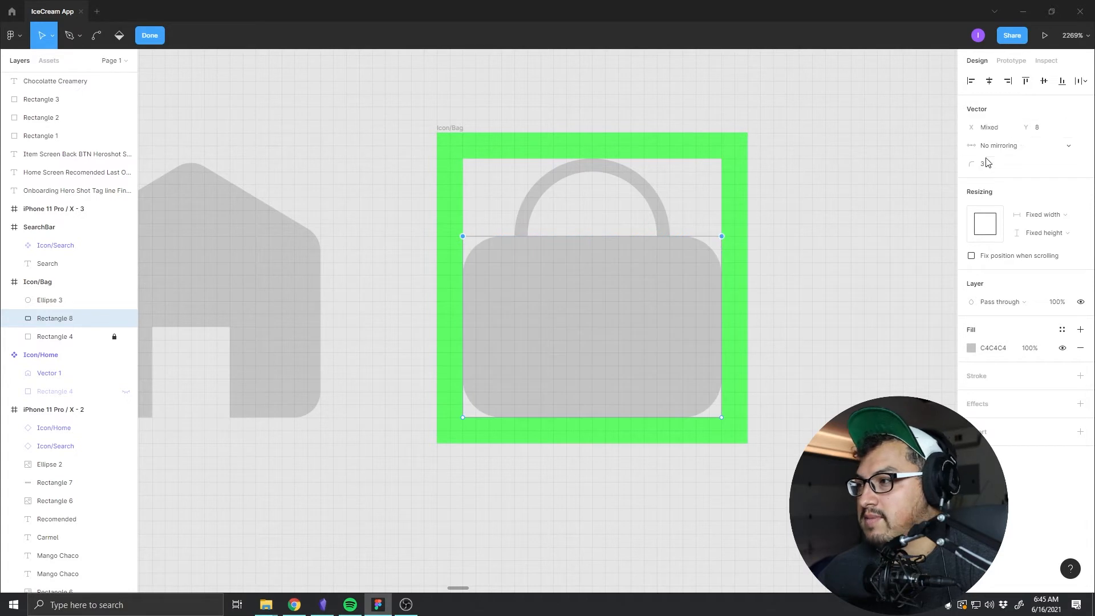
{"action": "mouse_move", "coordinate": [971, 165]}
{"action": "left_mouse_down"}
{"action": "mouse_move", "coordinate": [1003, 165]}
{"action": "mouse_move", "coordinate": [973, 165]}
{"action": "left_mouse_up"}
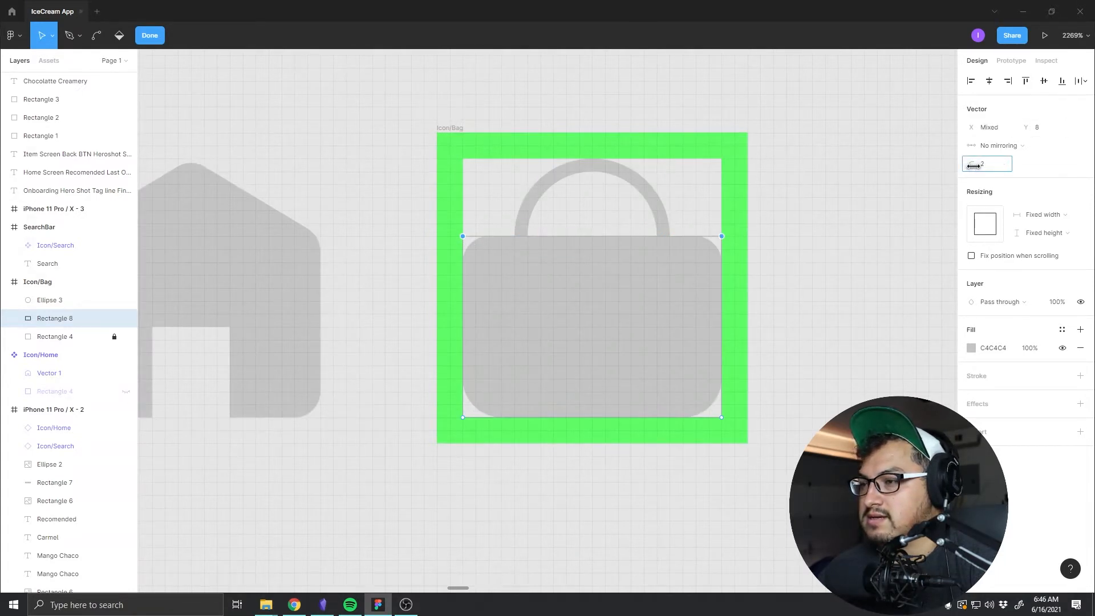
{"action": "left_click", "coordinate": [574, 398]}
{"action": "left_click", "coordinate": [463, 420]}
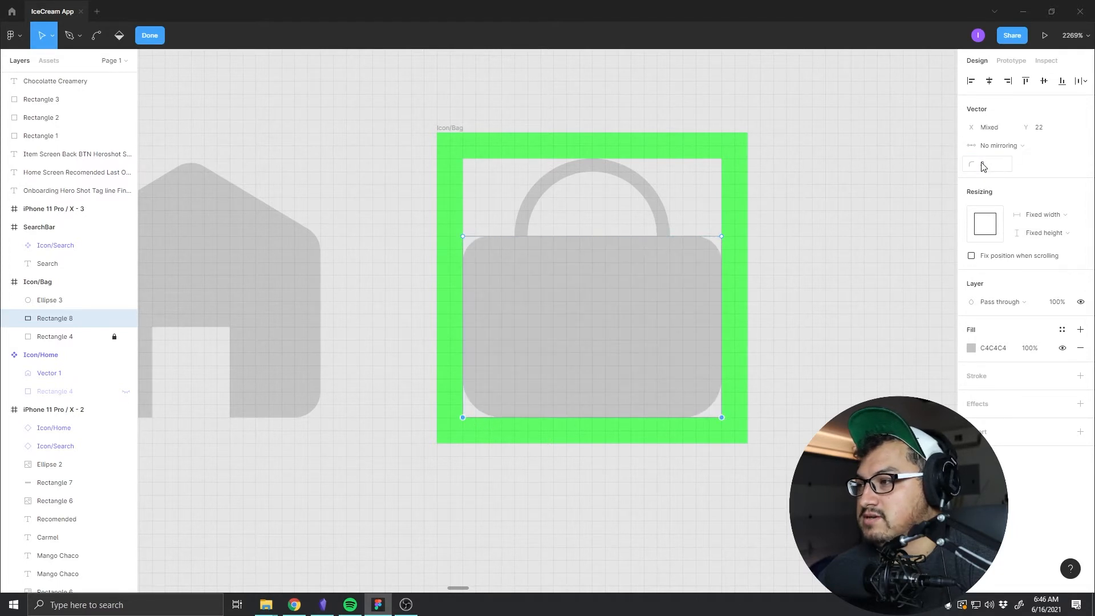
{"action": "left_click_drag", "start_coordinate": [973, 166], "coordinate": [975, 166]}
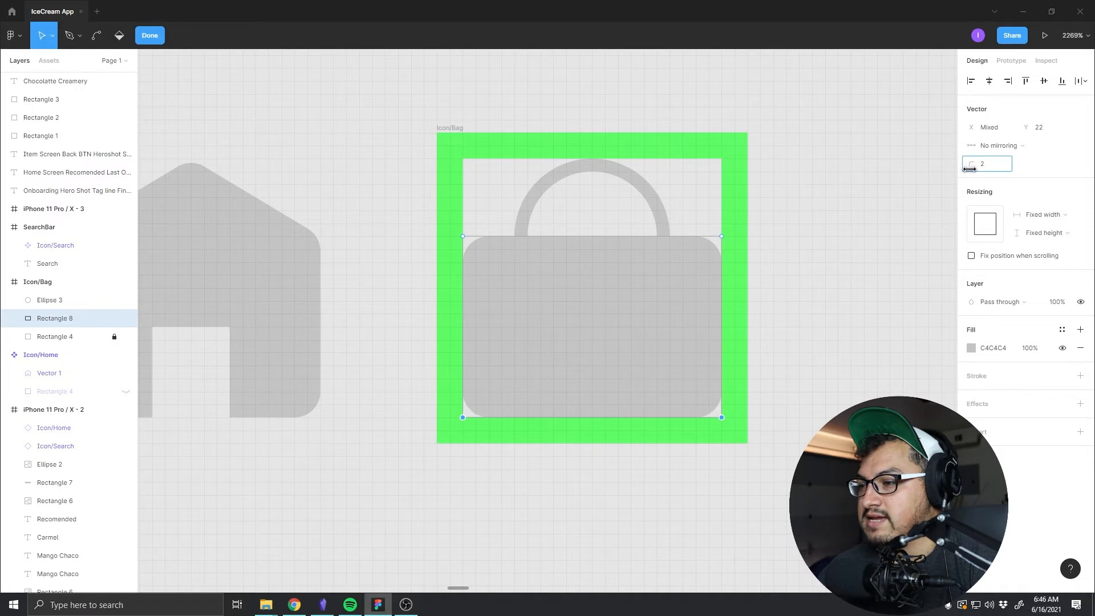
{"action": "left_click", "coordinate": [784, 295]}
{"action": "left_click", "coordinate": [834, 317]}
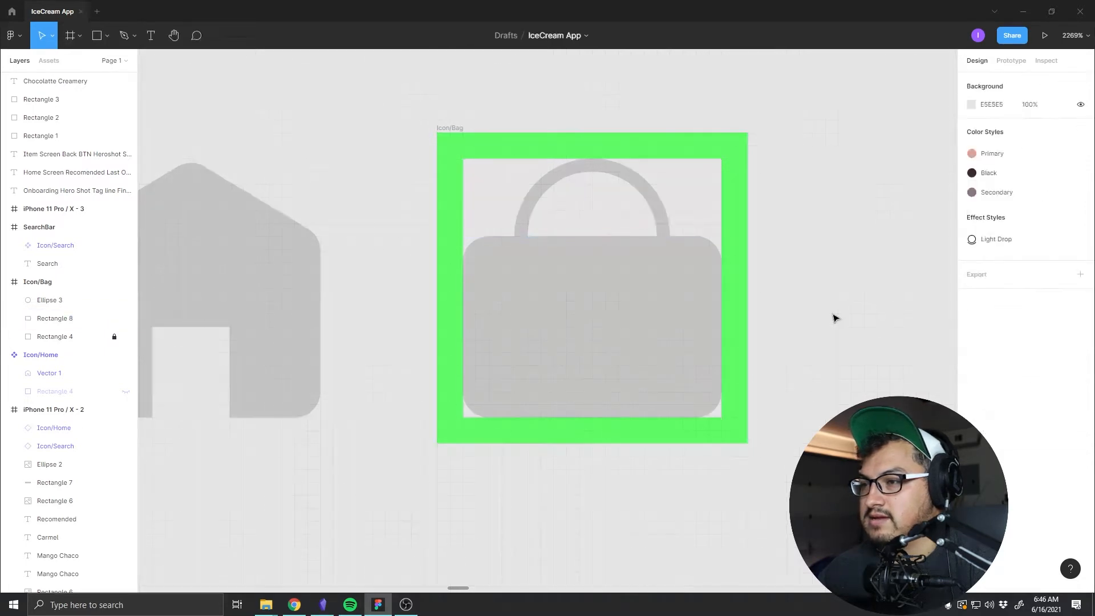
Step: Shrink the handle circle to 10 × 10 against the guide's upper edge and extend the bag body upward to 20 × 15
{"action": "left_click", "coordinate": [673, 221]}
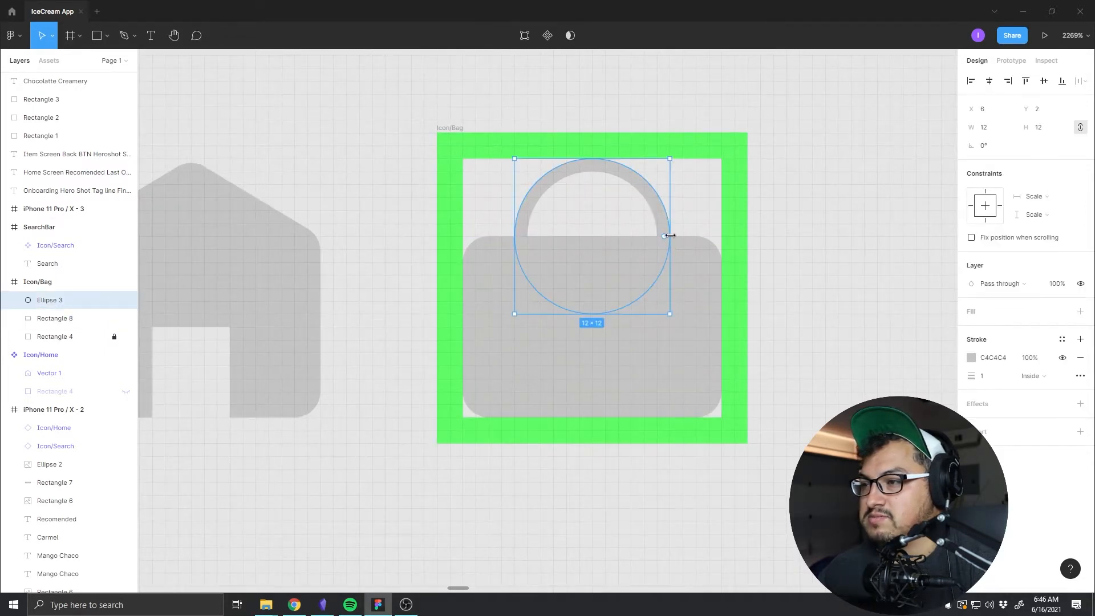
{"action": "left_click_drag", "start_coordinate": [670, 236], "coordinate": [647, 238]}
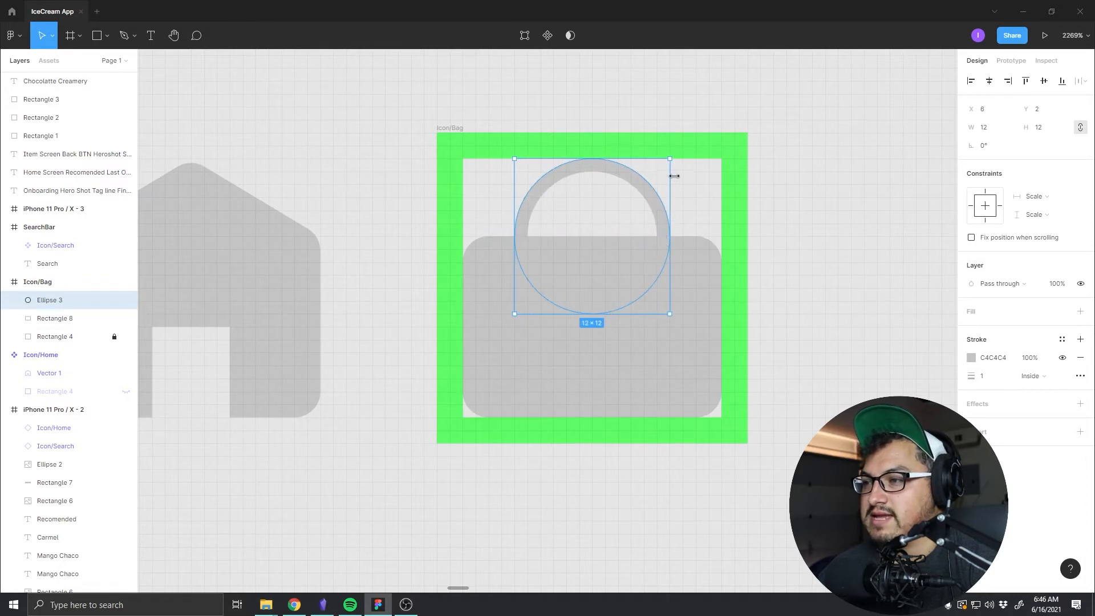
{"action": "left_click_drag", "start_coordinate": [593, 314], "coordinate": [608, 287]}
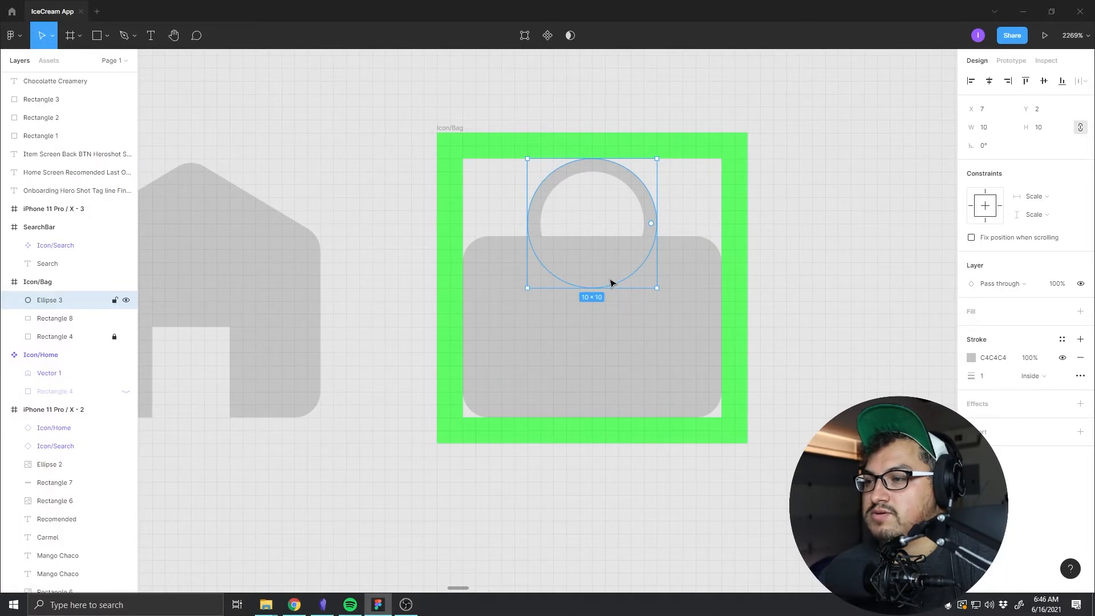
{"action": "left_click", "coordinate": [598, 247]}
{"action": "left_click_drag", "start_coordinate": [597, 232], "coordinate": [597, 225]}
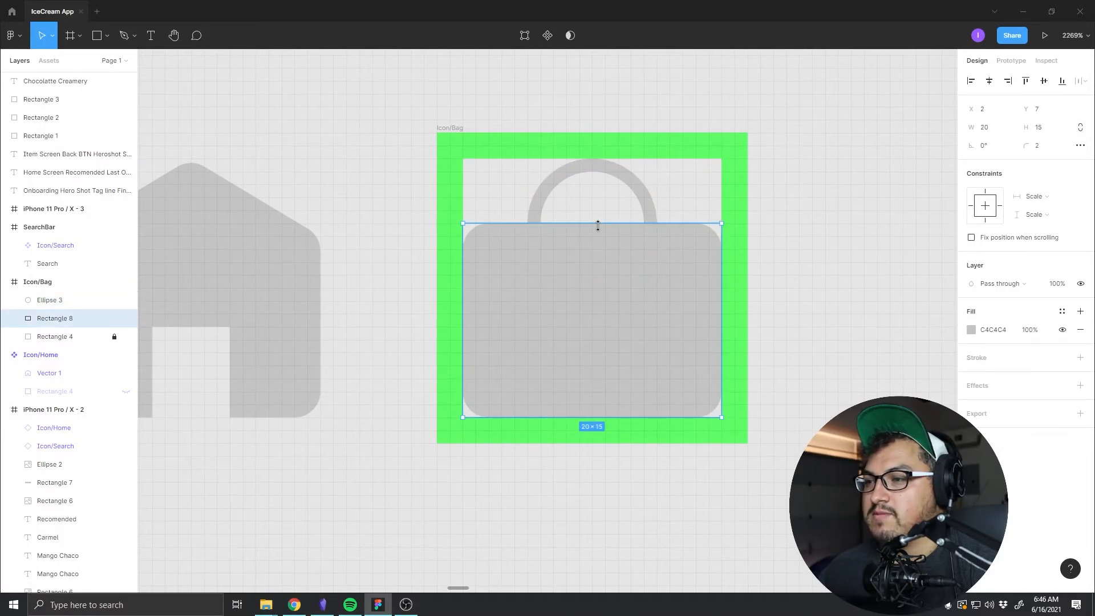
{"action": "left_click", "coordinate": [794, 239]}
Step: Compare the bag icon's size and proportions with the neighbouring home icon
{"action": "left_click_drag", "start_coordinate": [805, 344], "coordinate": [652, 298]}
{"action": "scroll", "coordinate": [726, 375], "scroll_direction": "up", "scroll_amount": 1}
{"action": "scroll", "coordinate": [727, 376], "scroll_direction": "down", "scroll_amount": 3}
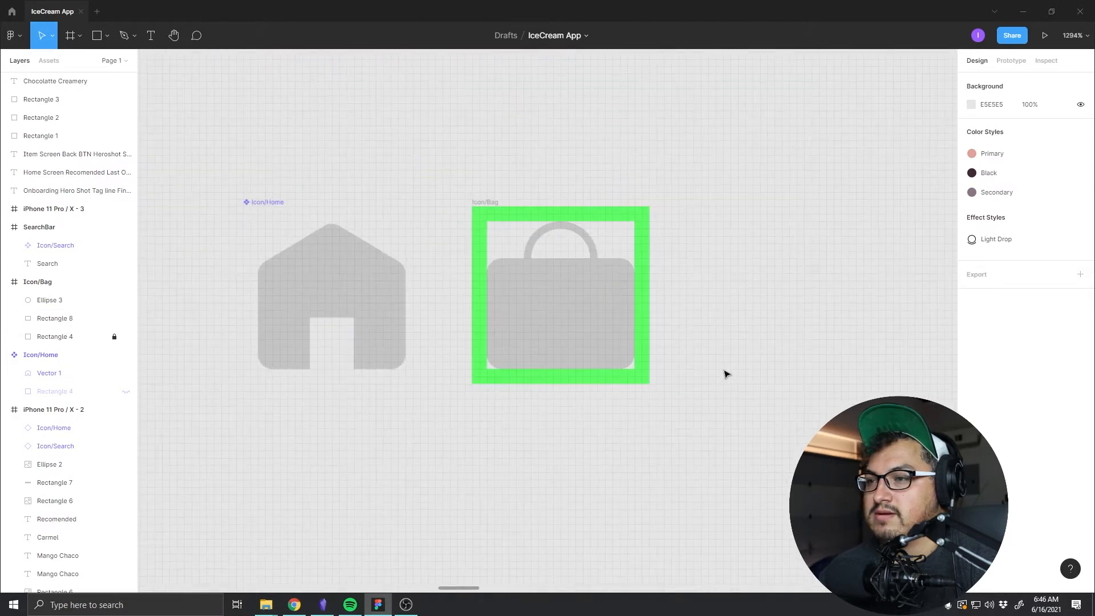
{"action": "scroll", "coordinate": [729, 385], "scroll_direction": "down", "scroll_amount": 1}
{"action": "scroll", "coordinate": [725, 394], "scroll_direction": "up", "scroll_amount": 1}
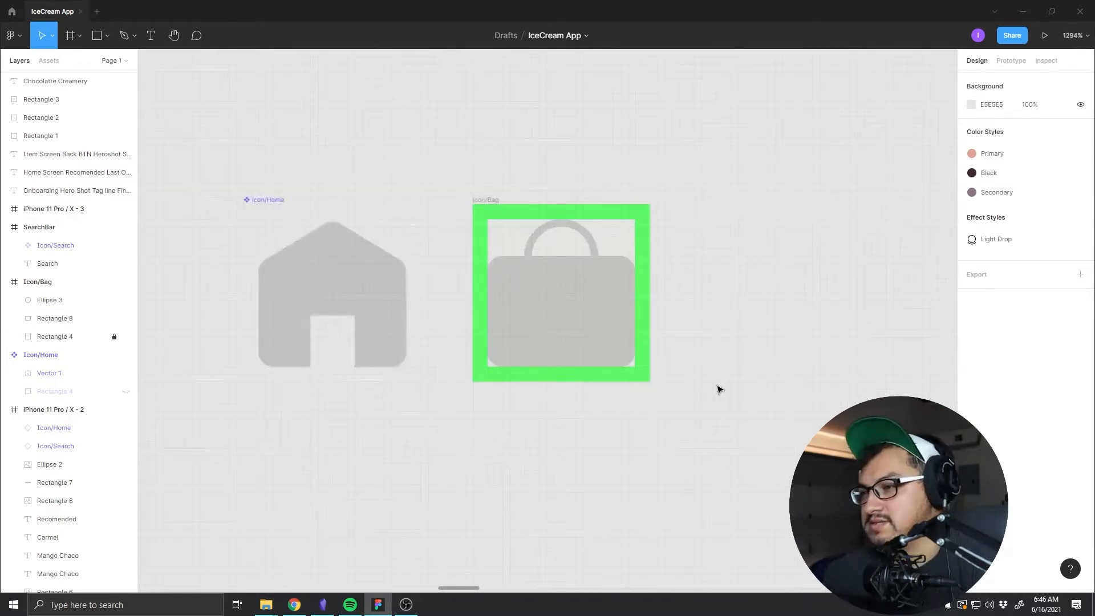
{"action": "scroll", "coordinate": [714, 391], "scroll_direction": "up", "scroll_amount": 1}
{"action": "scroll", "coordinate": [644, 339], "scroll_direction": "up", "scroll_amount": 4}
{"action": "scroll", "coordinate": [491, 341], "scroll_direction": "up", "scroll_amount": 1}
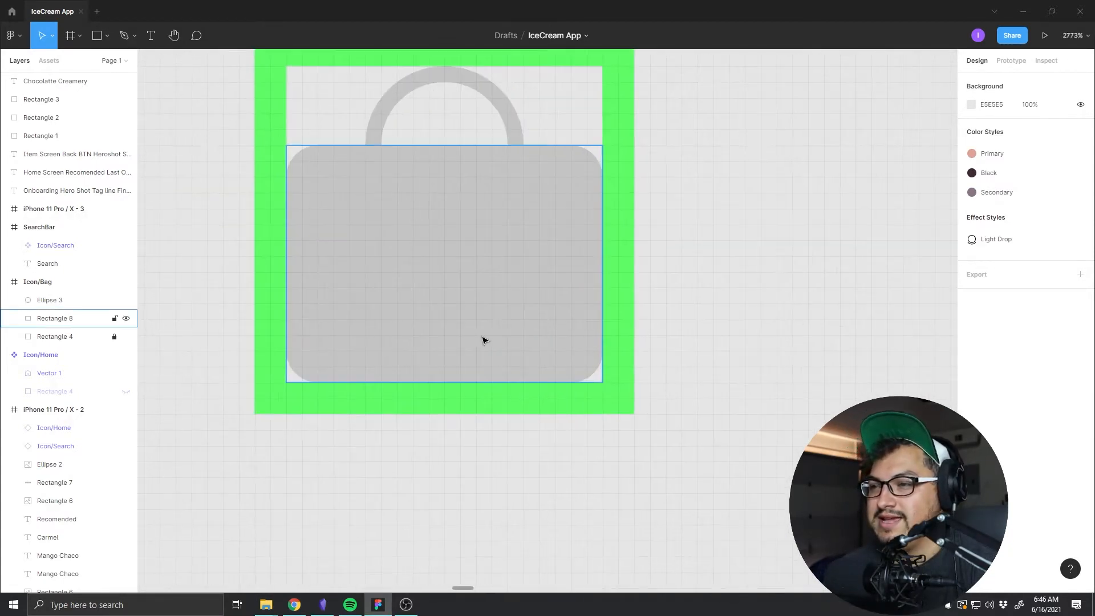
Step: Shorten the bag body by lowering its upper edge, keeping its base on the guide
{"action": "left_click_drag", "start_coordinate": [426, 313], "coordinate": [598, 363]}
{"action": "left_click", "coordinate": [591, 356]}
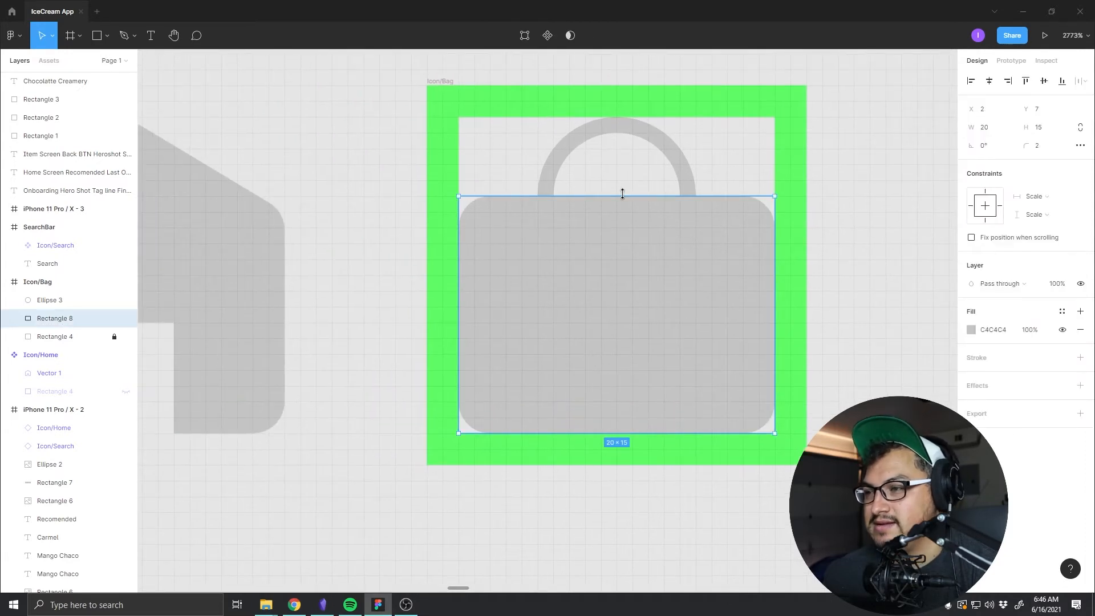
{"action": "left_click_drag", "start_coordinate": [622, 194], "coordinate": [625, 228]}
Step: Resize the handle circle to 8 × 8 and place its centre on the shortened bag body's upper edge
{"action": "left_click", "coordinate": [679, 209]}
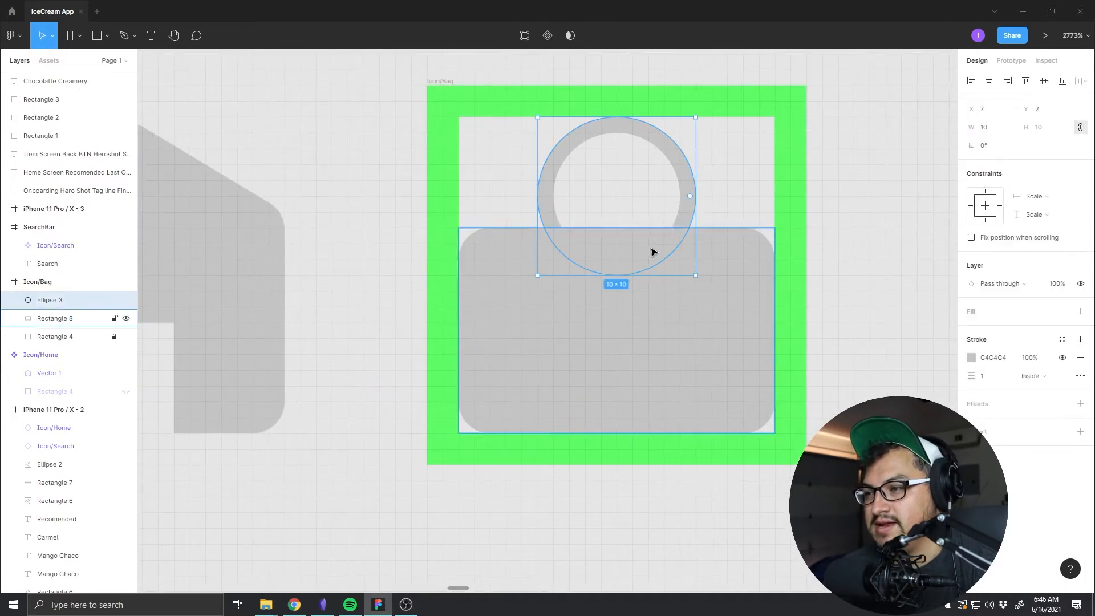
{"action": "left_click_drag", "start_coordinate": [620, 274], "coordinate": [621, 304]}
{"action": "left_click_drag", "start_coordinate": [693, 171], "coordinate": [690, 203]}
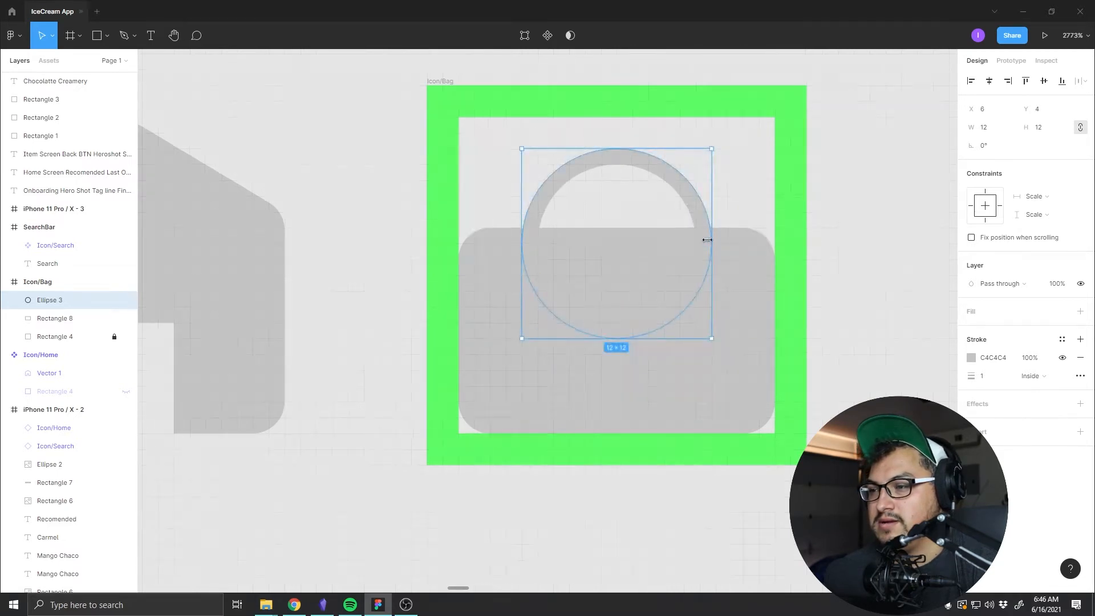
{"action": "left_click_drag", "start_coordinate": [707, 240], "coordinate": [681, 243]}
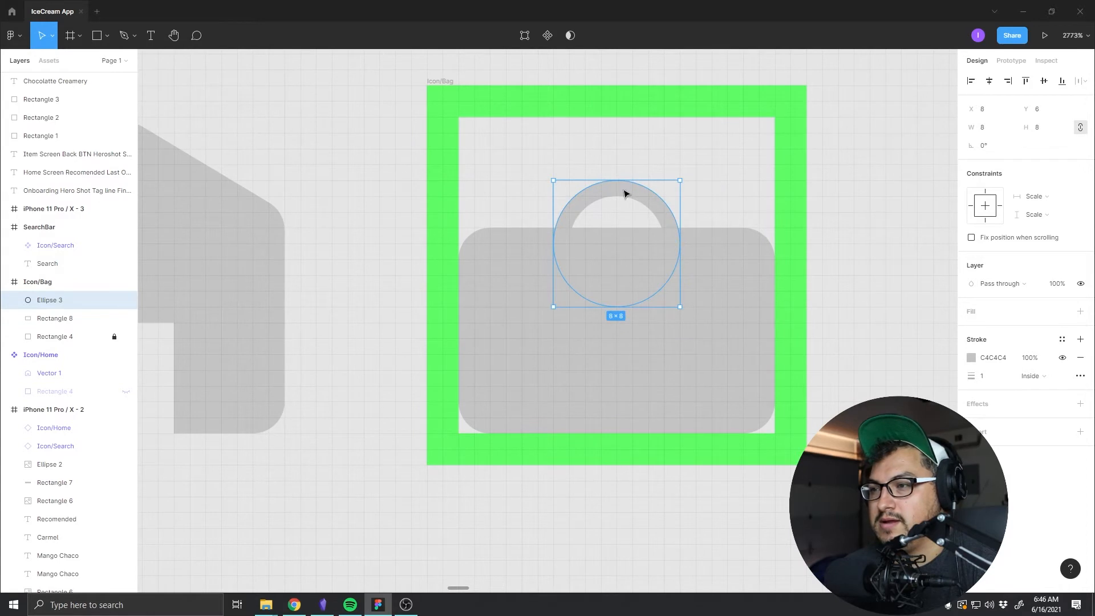
{"action": "left_click_drag", "start_coordinate": [624, 194], "coordinate": [628, 178]}
{"action": "key", "text": "Escape"}
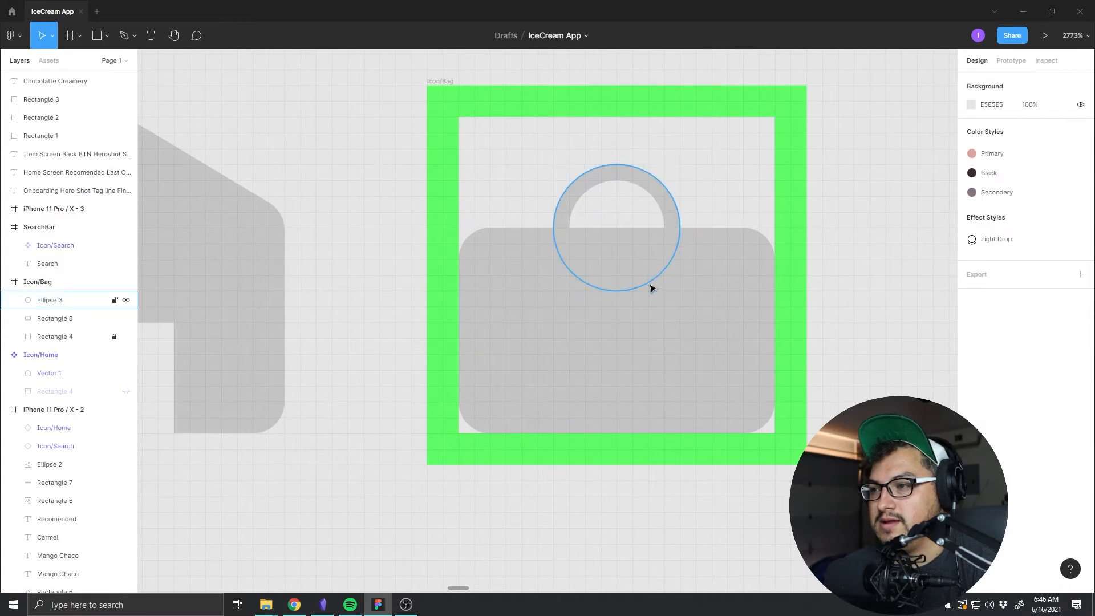
Step: Move the bag body and handle circle up together inside the guide frame
{"action": "left_click", "coordinate": [688, 358]}
{"action": "left_click", "coordinate": [665, 213], "text": "shift"}
{"action": "left_click_drag", "start_coordinate": [677, 317], "coordinate": [673, 301]}
{"action": "left_click", "coordinate": [853, 311]}
{"action": "scroll", "coordinate": [844, 360], "scroll_direction": "down", "scroll_amount": 3}
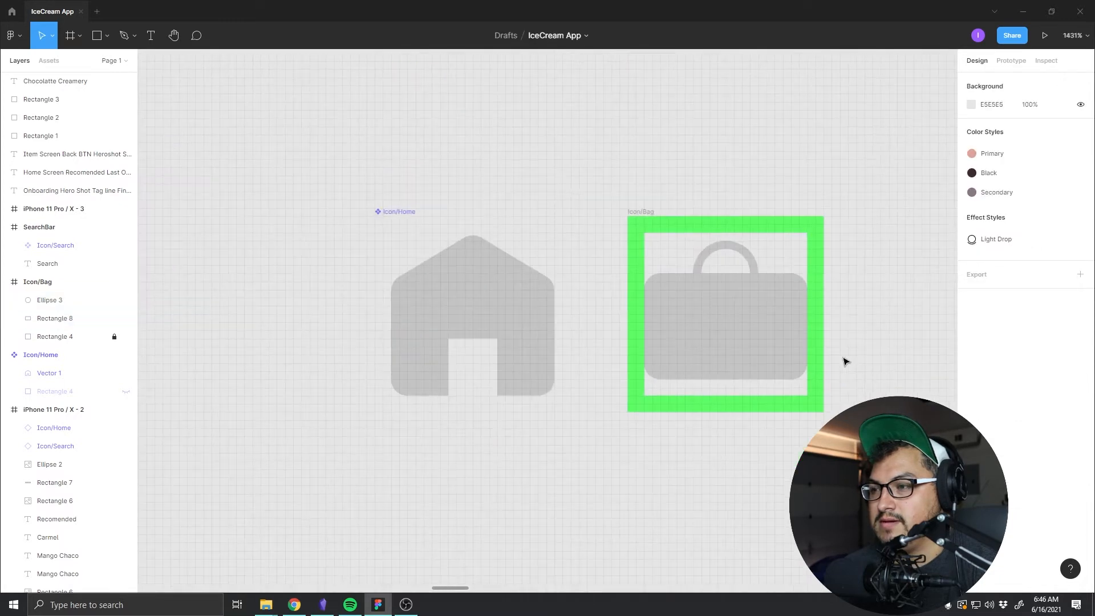
Step: Turn the Icon/Bag frame beside the home icon into a component
{"action": "left_click_drag", "start_coordinate": [846, 361], "coordinate": [526, 356]}
{"action": "left_click_drag", "start_coordinate": [929, 345], "coordinate": [336, 333]}
{"action": "left_click_drag", "start_coordinate": [887, 353], "coordinate": [359, 321]}
{"action": "left_click_drag", "start_coordinate": [662, 327], "coordinate": [509, 319]}
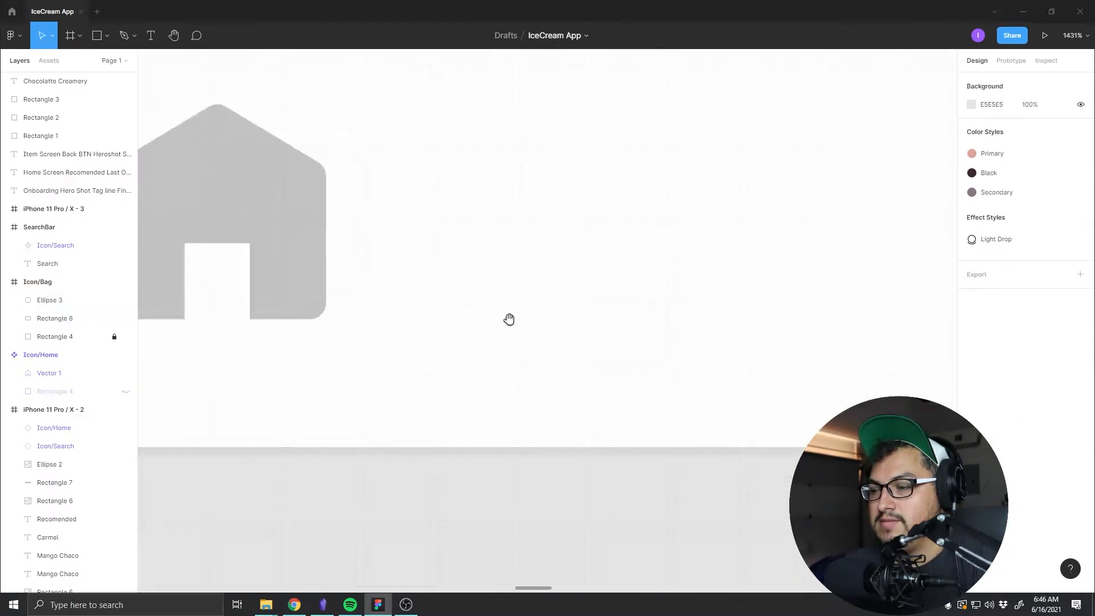
{"action": "scroll", "coordinate": [572, 357], "scroll_direction": "up", "scroll_amount": 2}
{"action": "scroll", "coordinate": [599, 357], "scroll_direction": "down", "scroll_amount": 4}
{"action": "left_click_drag", "start_coordinate": [301, 320], "coordinate": [753, 317]}
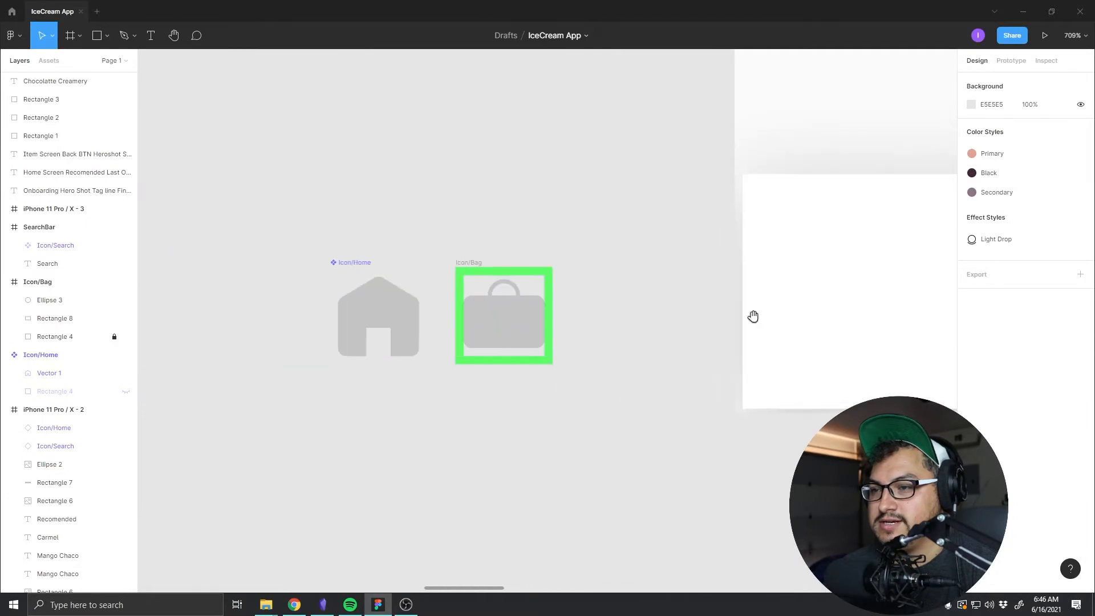
{"action": "left_click", "coordinate": [474, 263]}
{"action": "left_click", "coordinate": [517, 35]}
{"action": "left_click", "coordinate": [608, 273]}
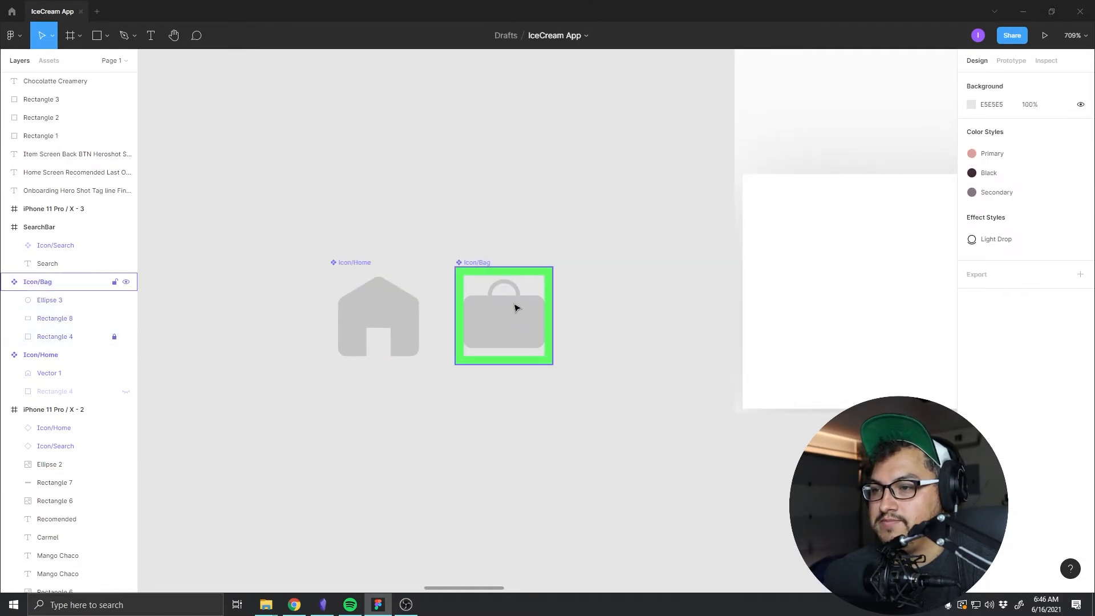
Step: Hide the green Rectangle 4 guide layer inside the Icon/Bag component
{"action": "left_click", "coordinate": [515, 308]}
{"action": "left_click", "coordinate": [127, 338]}
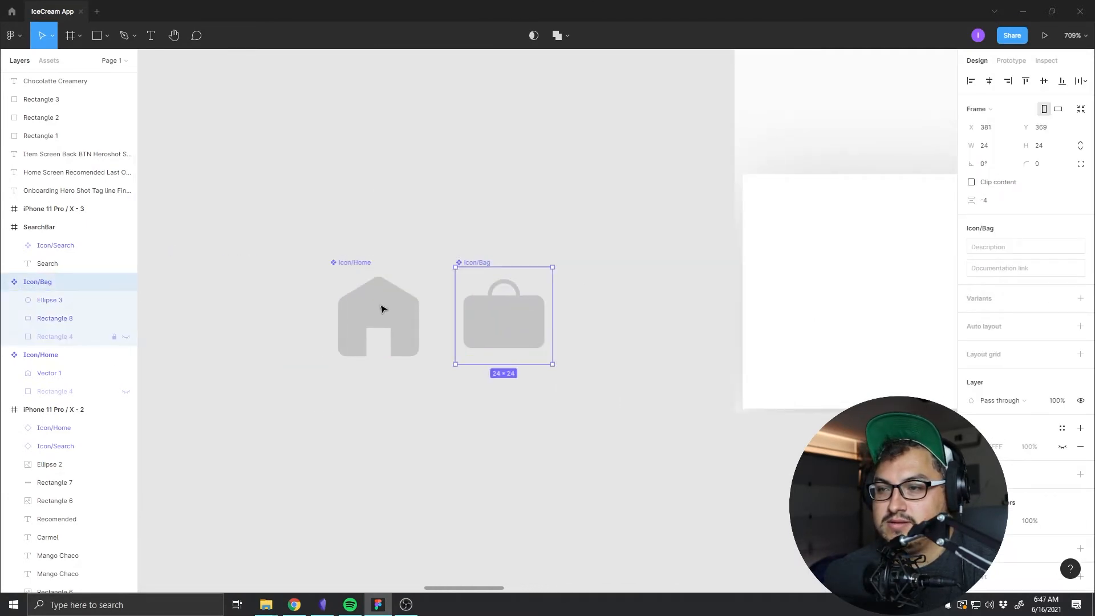
{"action": "left_click", "coordinate": [603, 315]}
Step: Place an instance of the Icon/Bag component in the bottom navigation bar, between the home and search icons
{"action": "scroll", "coordinate": [401, 276], "scroll_direction": "up", "scroll_amount": 5}
{"action": "scroll", "coordinate": [413, 301], "scroll_direction": "down", "scroll_amount": 5}
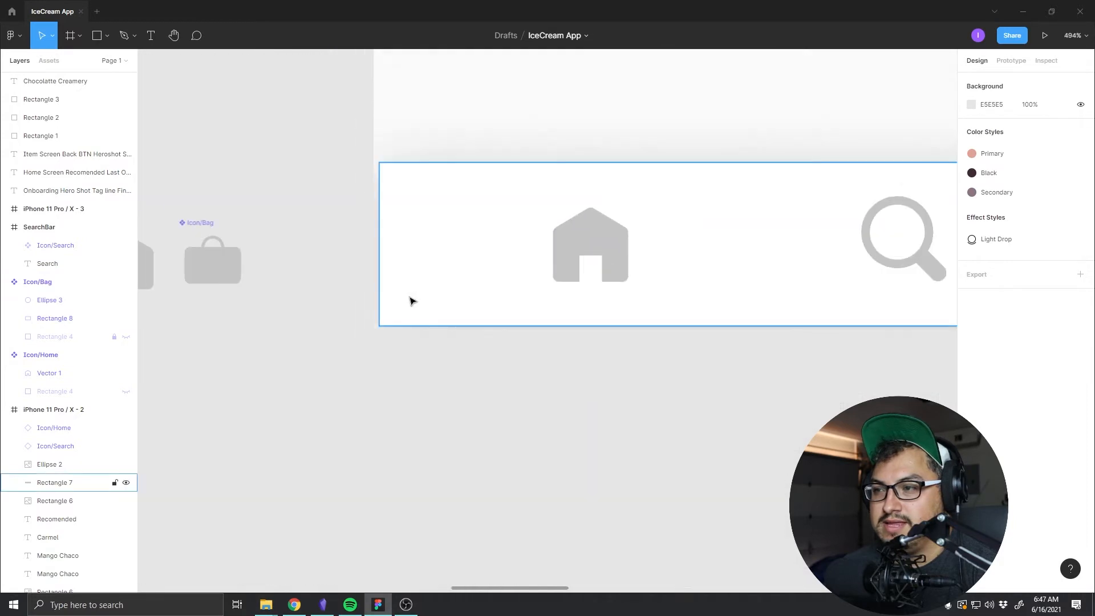
{"action": "left_click", "coordinate": [269, 278]}
{"action": "left_click_drag", "start_coordinate": [269, 279], "coordinate": [652, 269]}
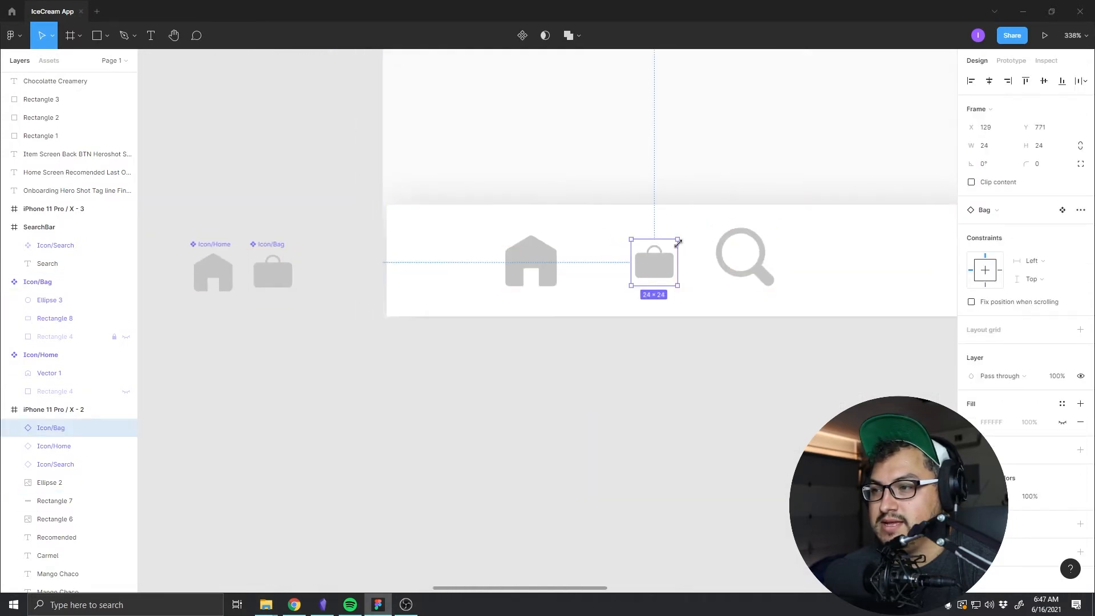
Step: Constrain the bag instance's proportions and resize it to 36 × 36
{"action": "left_click", "coordinate": [1081, 147]}
{"action": "left_click", "coordinate": [1000, 146]}
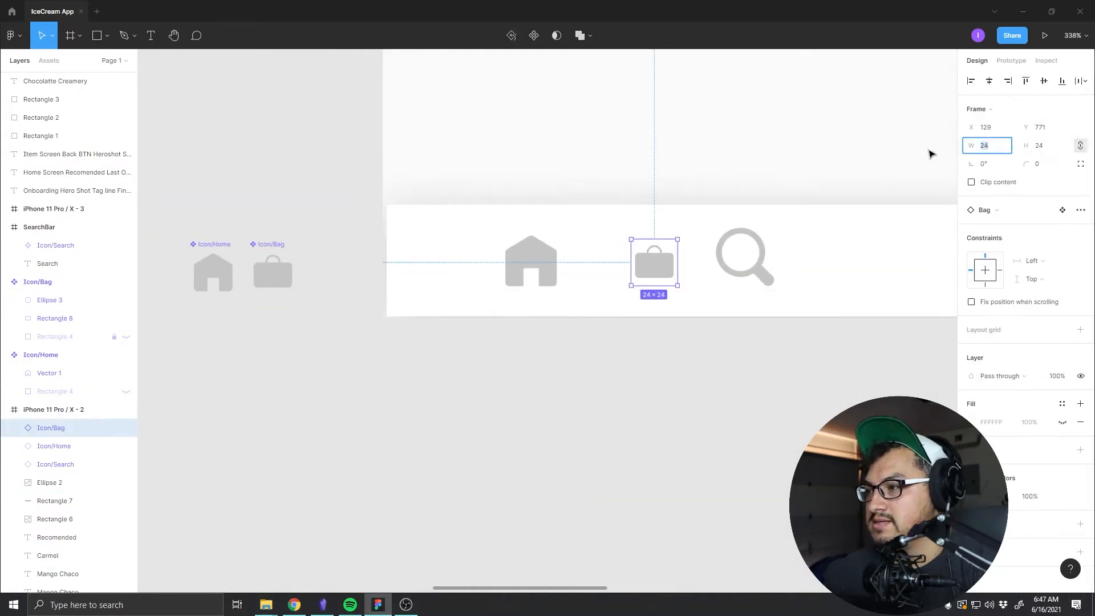
{"action": "key", "text": "Return"}
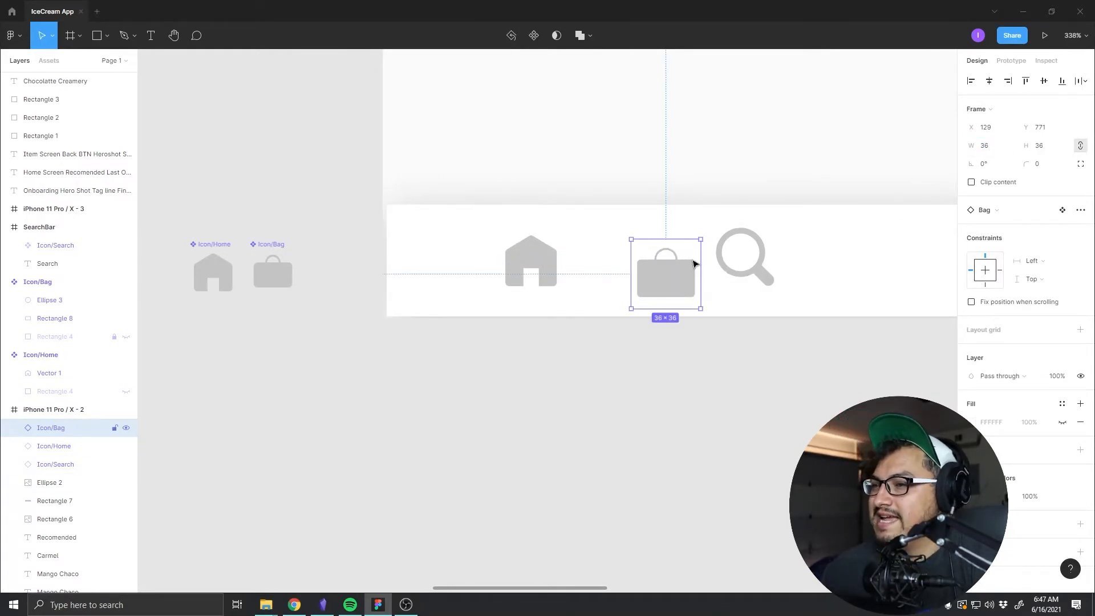
Step: Flatten the Ellipse 3 handle inside the main Icon/Bag component
{"action": "scroll", "coordinate": [277, 267], "scroll_direction": "down", "scroll_amount": 1}
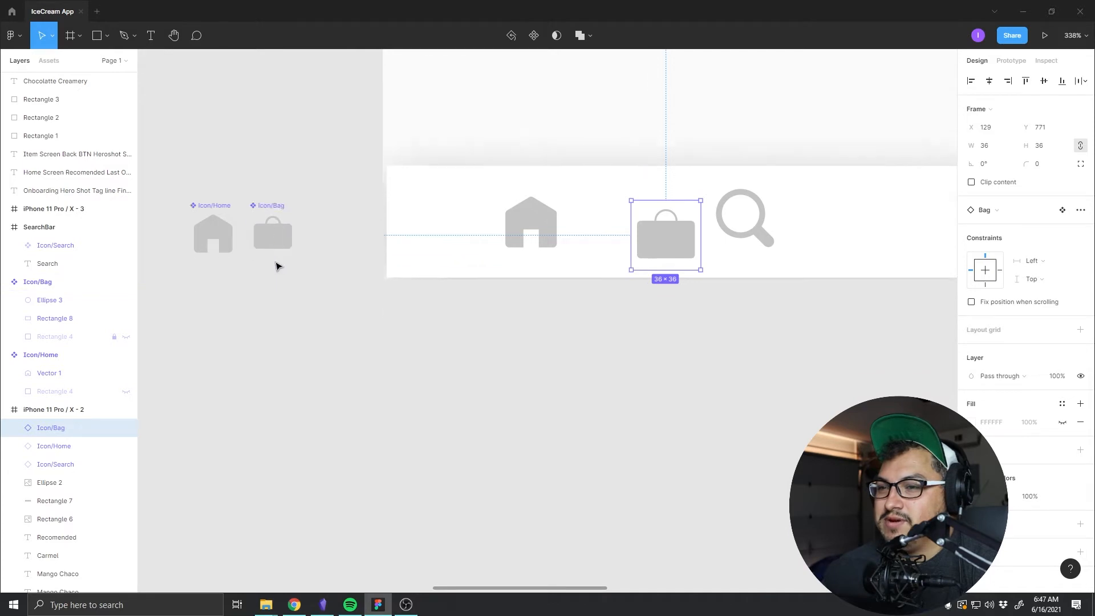
{"action": "scroll", "coordinate": [272, 262], "scroll_direction": "up", "scroll_amount": 2}
{"action": "scroll", "coordinate": [266, 205], "scroll_direction": "up", "scroll_amount": 4}
{"action": "scroll", "coordinate": [295, 383], "scroll_direction": "down", "scroll_amount": 4}
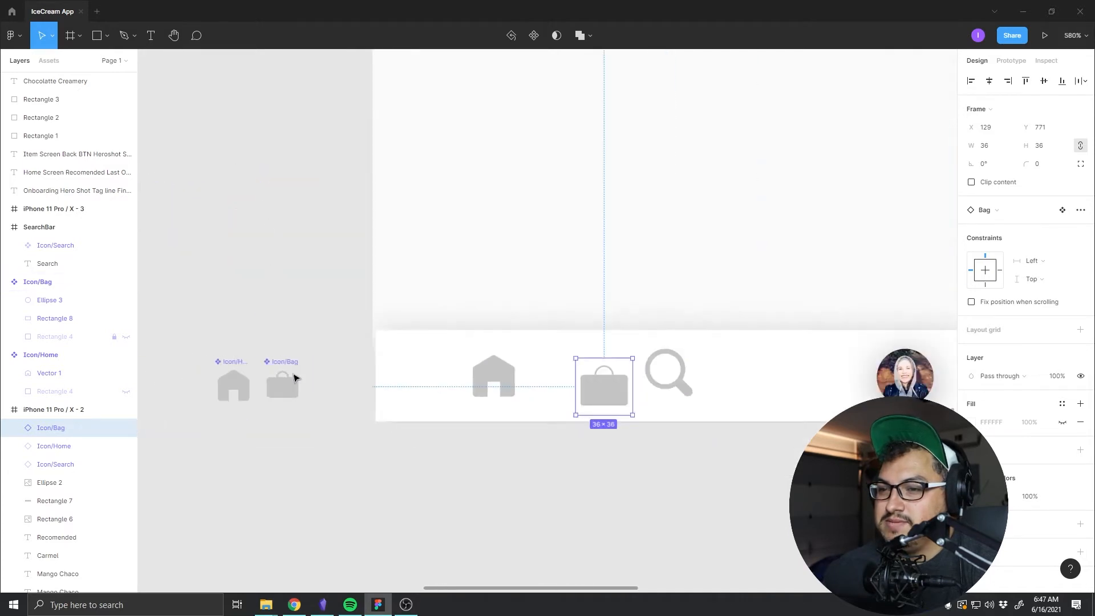
{"action": "scroll", "coordinate": [295, 377], "scroll_direction": "up", "scroll_amount": 8}
{"action": "scroll", "coordinate": [297, 384], "scroll_direction": "up", "scroll_amount": 5}
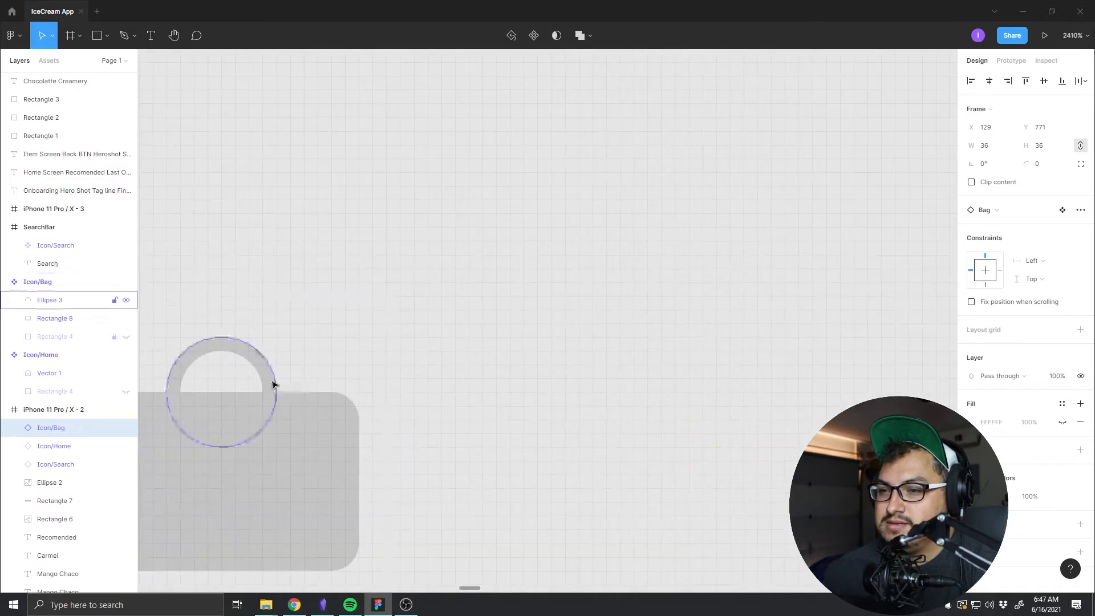
{"action": "right_click", "coordinate": [269, 378]}
{"action": "left_click", "coordinate": [248, 369]}
{"action": "left_click", "coordinate": [256, 363]}
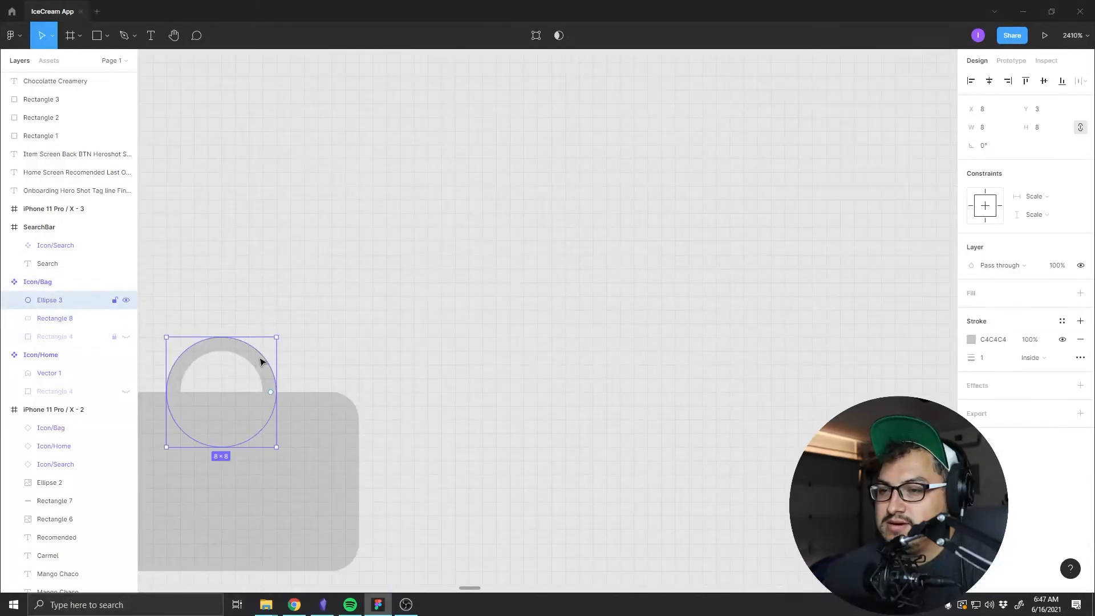
{"action": "right_click", "coordinate": [258, 363]}
{"action": "left_click", "coordinate": [445, 398]}
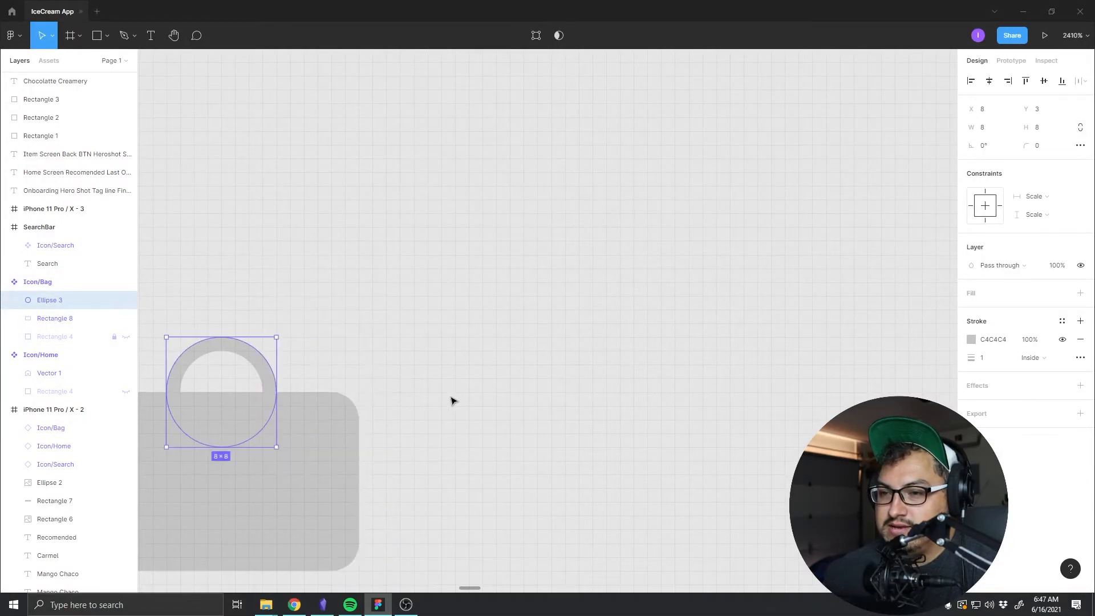
{"action": "left_click", "coordinate": [476, 399]}
Step: Check how thick the handle appears on the enlarged bag icon in the navigation bar
{"action": "scroll", "coordinate": [520, 407], "scroll_direction": "up", "scroll_amount": 3}
{"action": "scroll", "coordinate": [545, 416], "scroll_direction": "down", "scroll_amount": 8}
{"action": "scroll", "coordinate": [660, 410], "scroll_direction": "right", "scroll_amount": 10}
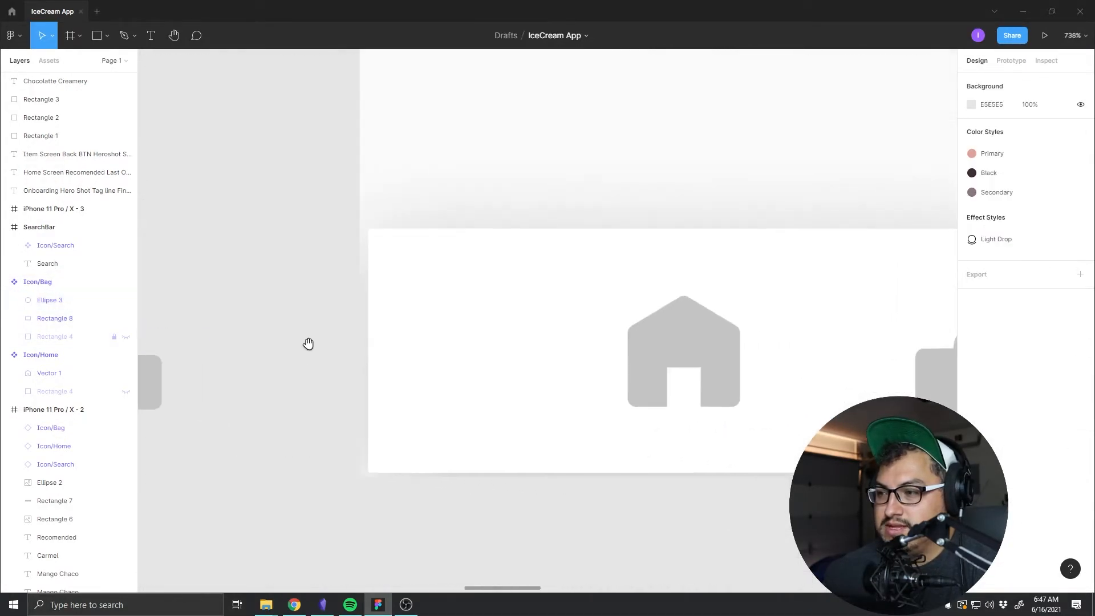
{"action": "left_click", "coordinate": [677, 321]}
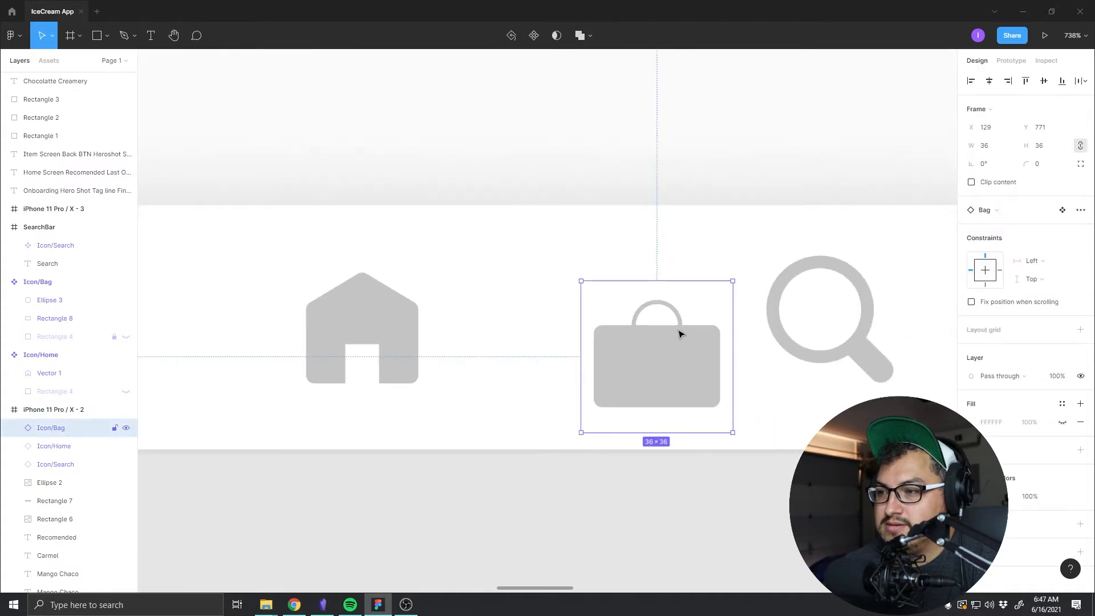
{"action": "scroll", "coordinate": [678, 333], "scroll_direction": "up", "scroll_amount": 5}
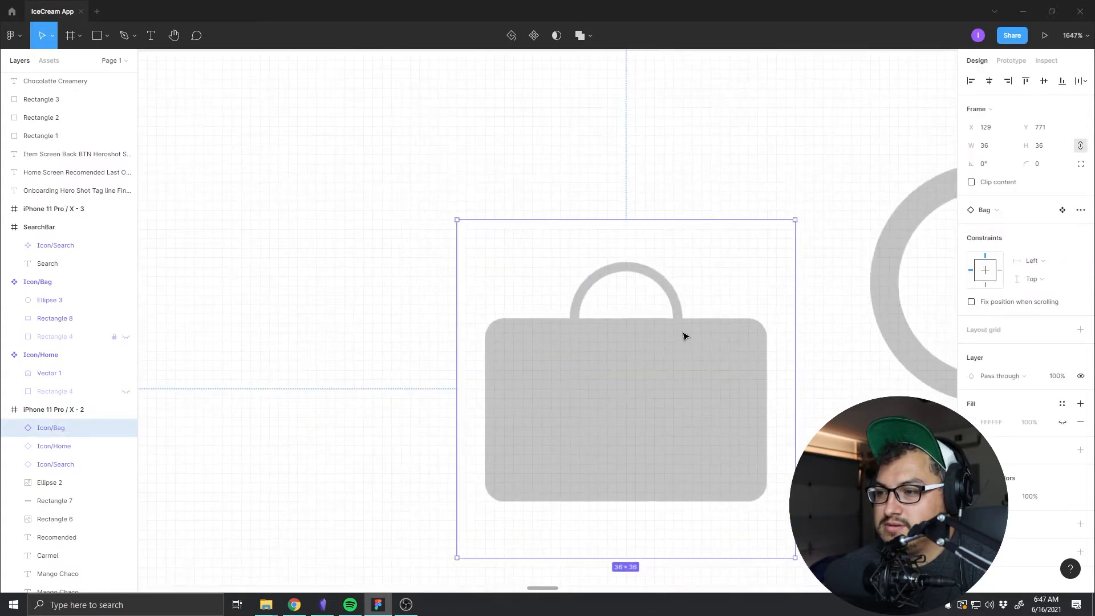
{"action": "scroll", "coordinate": [685, 336], "scroll_direction": "down", "scroll_amount": 9}
{"action": "scroll", "coordinate": [340, 359], "scroll_direction": "left", "scroll_amount": 5}
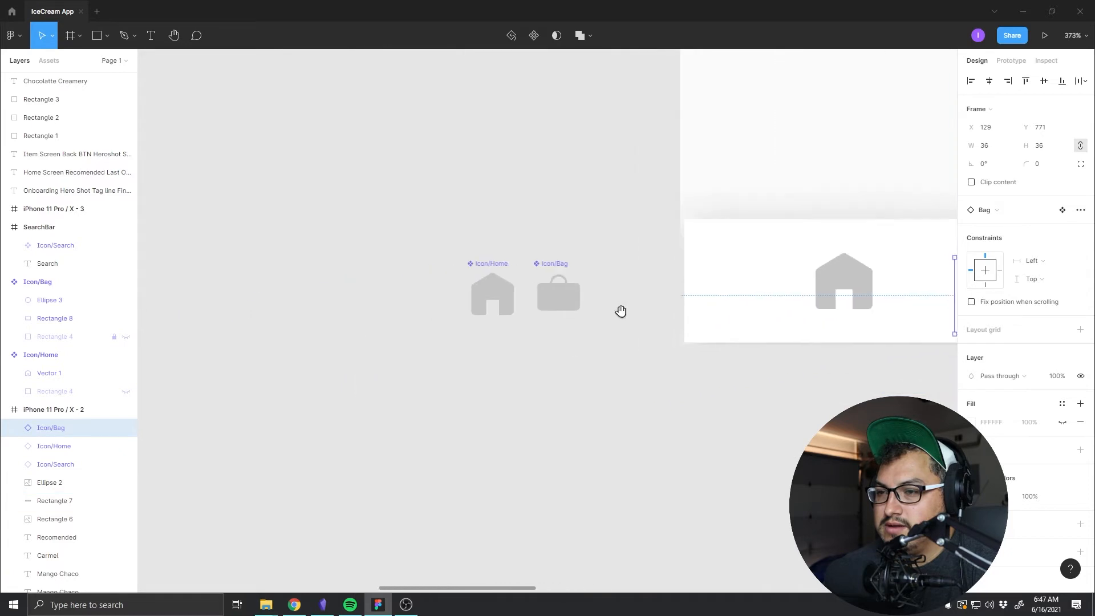
Step: Outline the stroke of the Ellipse 3 handle in the main Icon/Bag component
{"action": "left_click", "coordinate": [550, 288]}
{"action": "scroll", "coordinate": [550, 288], "scroll_direction": "down", "scroll_amount": 2}
{"action": "scroll", "coordinate": [553, 291], "scroll_direction": "up", "scroll_amount": 10}
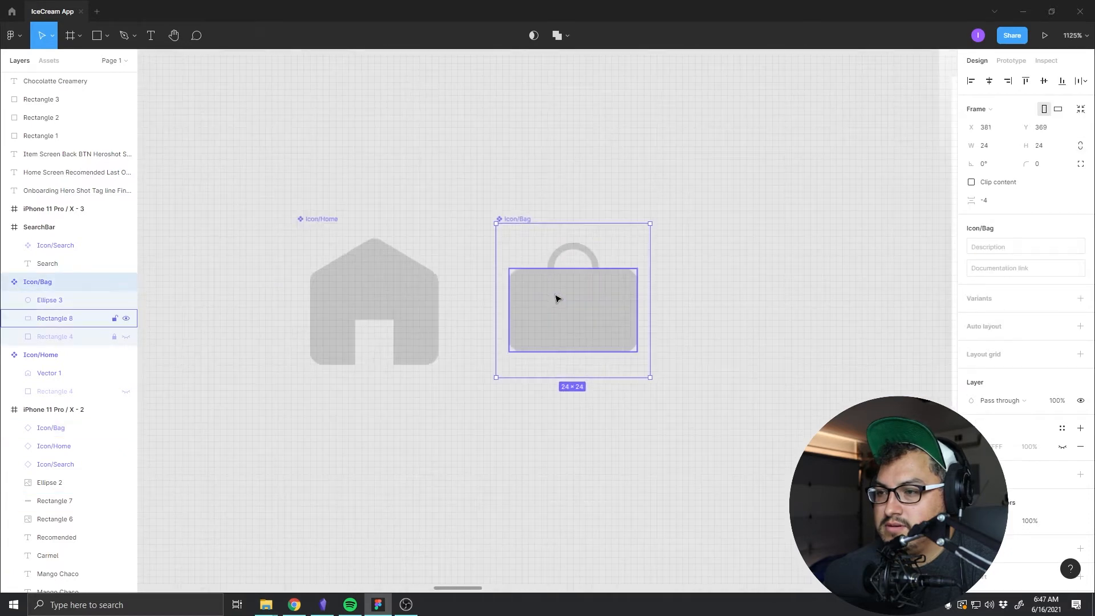
{"action": "double_click", "coordinate": [566, 224]}
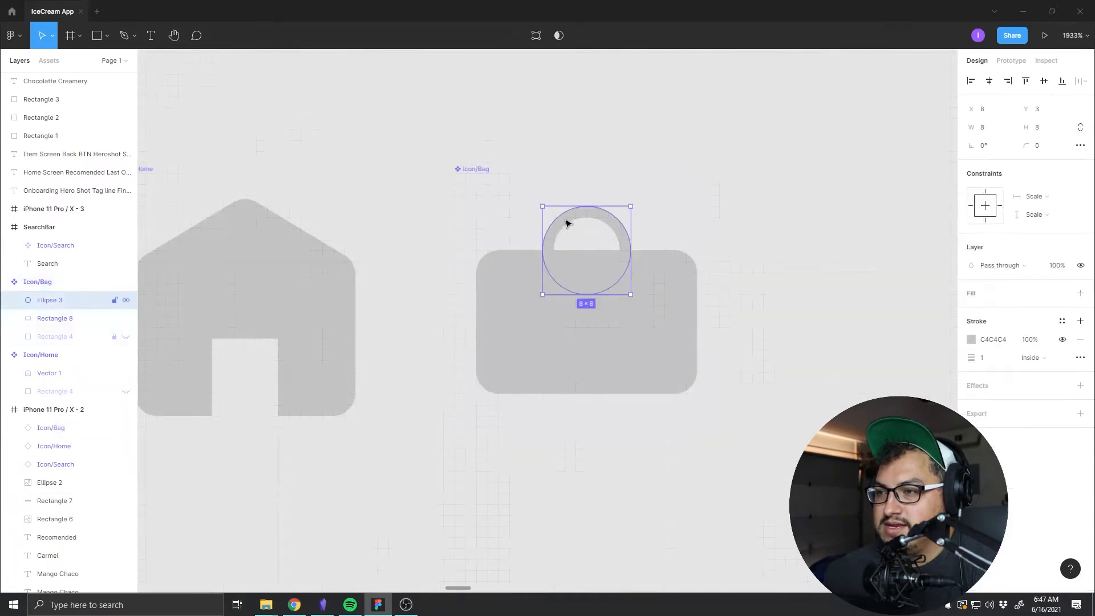
{"action": "right_click", "coordinate": [566, 223]}
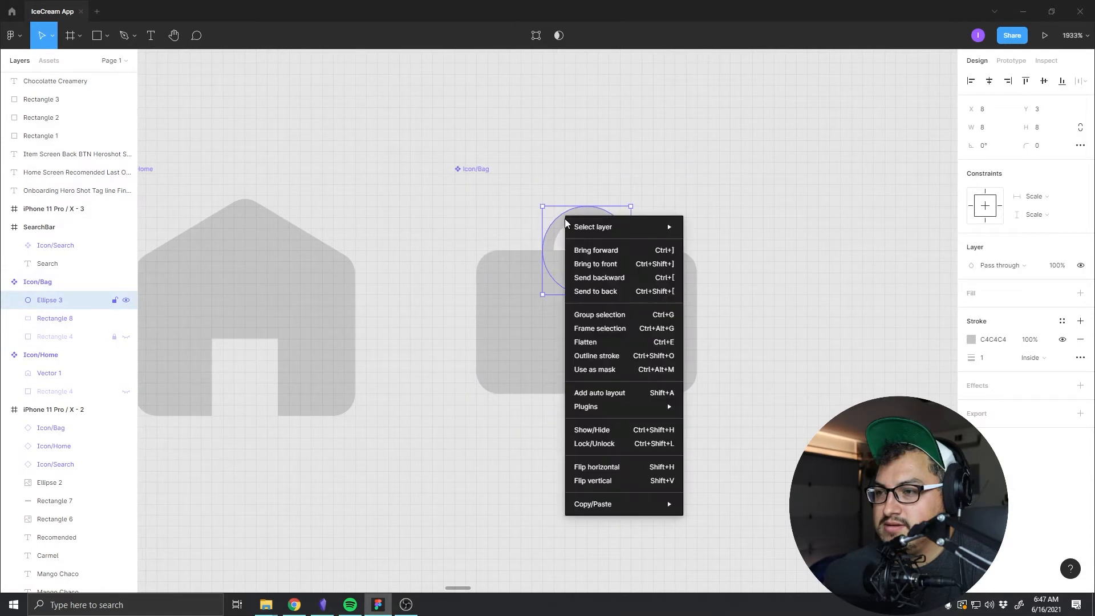
{"action": "left_click", "coordinate": [613, 357]}
{"action": "left_click", "coordinate": [752, 316]}
Step: Examine the navigation bar's bag instance to see whether its handle scales with the bag body
{"action": "left_click_drag", "start_coordinate": [657, 298], "coordinate": [199, 279]}
{"action": "left_click_drag", "start_coordinate": [713, 262], "coordinate": [211, 251]}
{"action": "left_click_drag", "start_coordinate": [643, 250], "coordinate": [228, 233]}
{"action": "left_click_drag", "start_coordinate": [727, 231], "coordinate": [215, 198]}
{"action": "left_click_drag", "start_coordinate": [850, 178], "coordinate": [560, 272]}
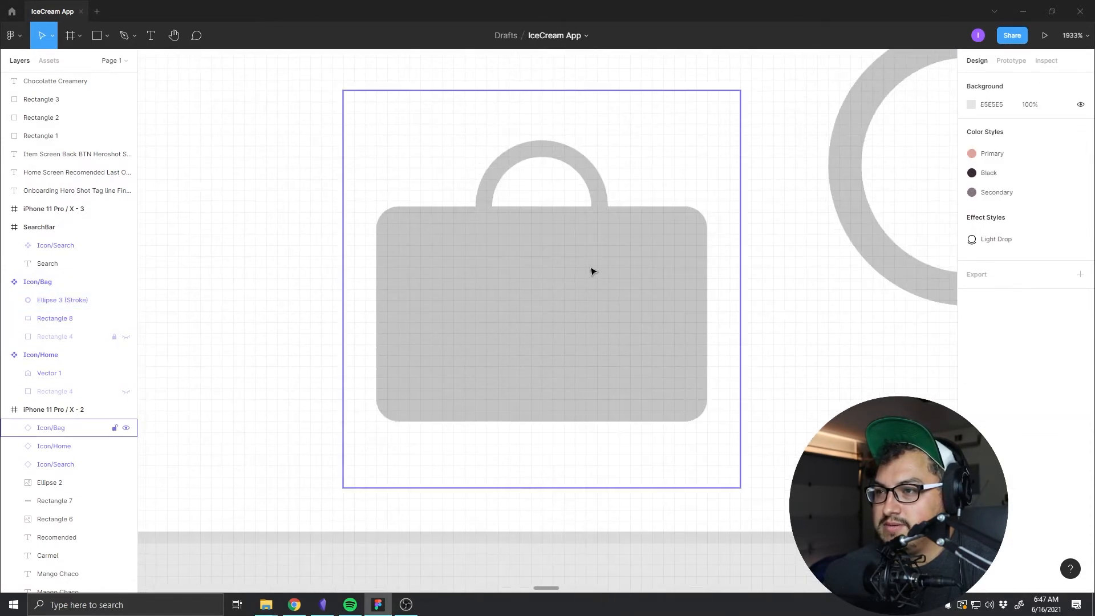
{"action": "scroll", "coordinate": [591, 271], "scroll_direction": "up", "scroll_amount": 3}
{"action": "scroll", "coordinate": [604, 276], "scroll_direction": "down", "scroll_amount": 6}
{"action": "left_click_drag", "start_coordinate": [636, 259], "coordinate": [579, 323]}
{"action": "scroll", "coordinate": [623, 313], "scroll_direction": "up", "scroll_amount": 2}
{"action": "scroll", "coordinate": [629, 312], "scroll_direction": "down", "scroll_amount": 5}
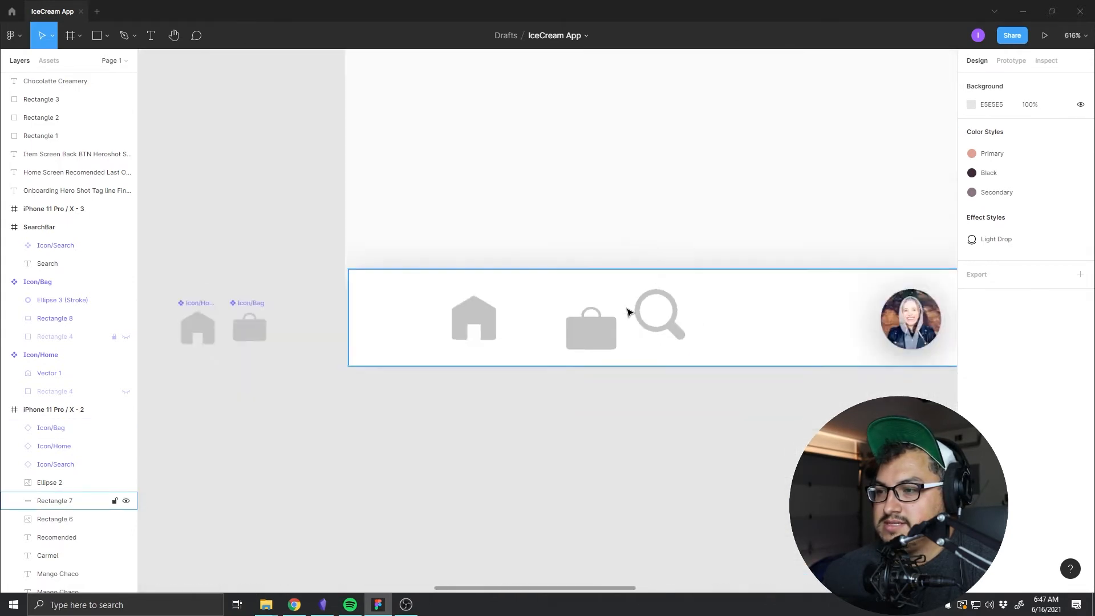
Step: Wrap the search, bag and home icons and the profile picture of the navigation bar in one frame
{"action": "scroll", "coordinate": [629, 312], "scroll_direction": "down", "scroll_amount": 5}
{"action": "left_click", "coordinate": [649, 310]}
{"action": "left_click", "coordinate": [601, 328], "text": "shift"}
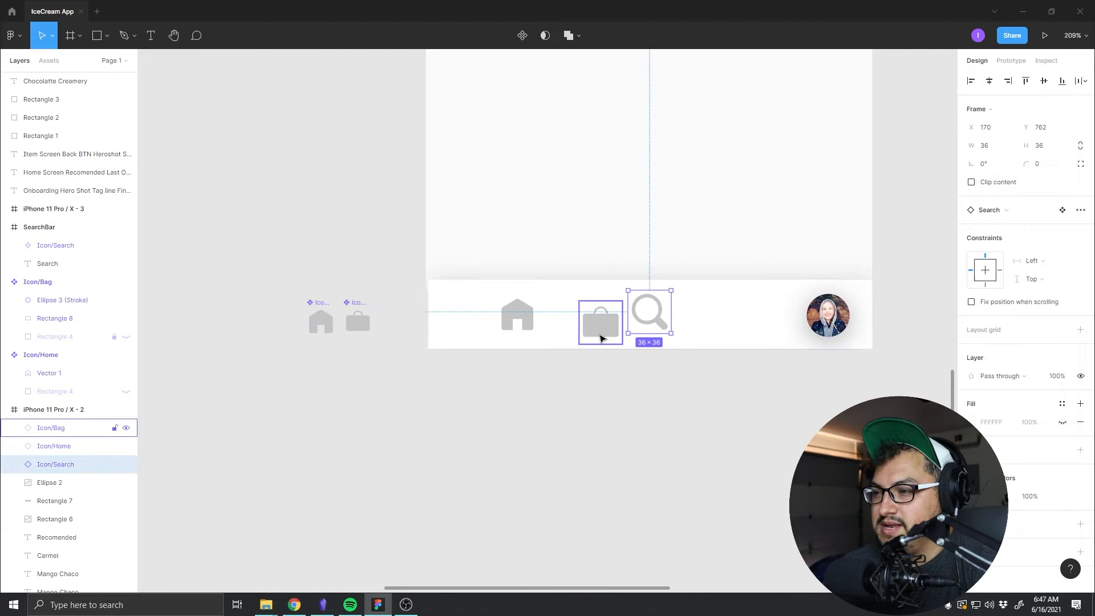
{"action": "left_click", "coordinate": [521, 322], "text": "shift"}
{"action": "left_click", "coordinate": [827, 315], "text": "shift"}
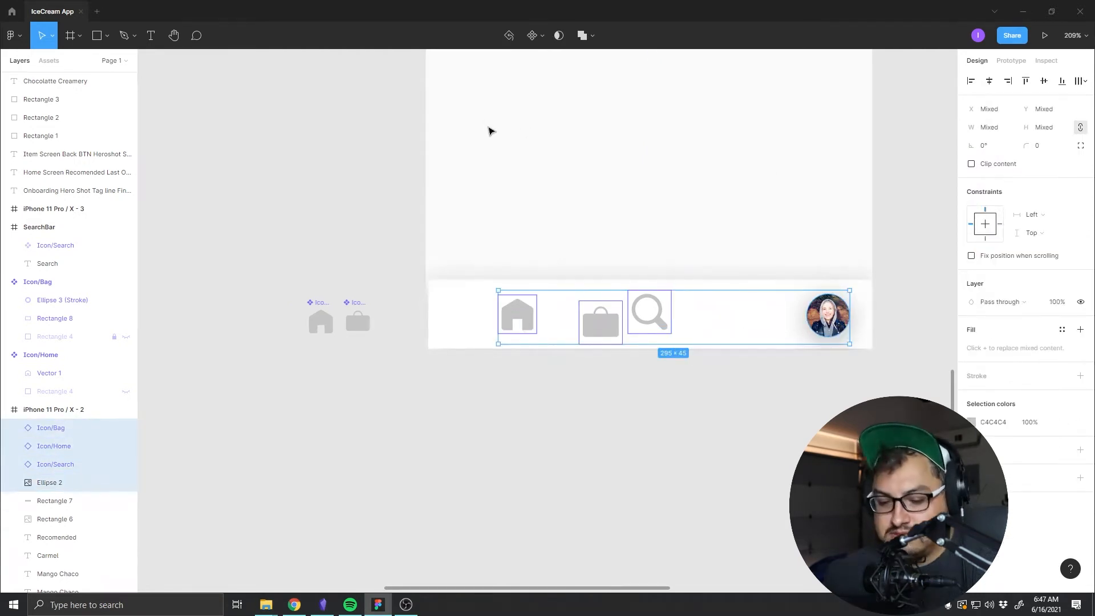
{"action": "key", "text": "alt"}
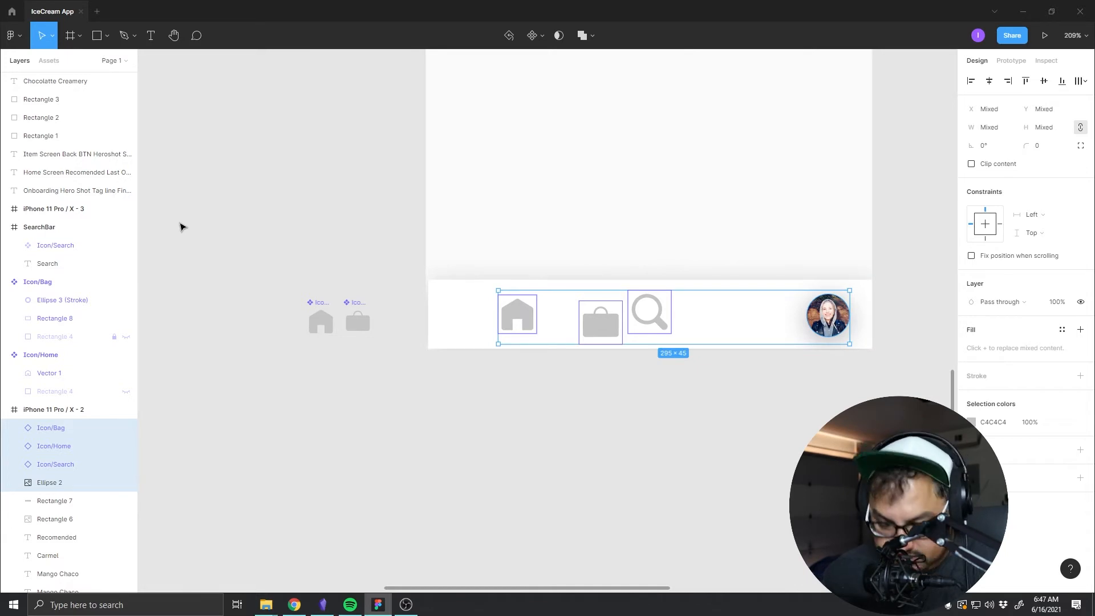
{"action": "key", "text": "ctrl+alt+g"}
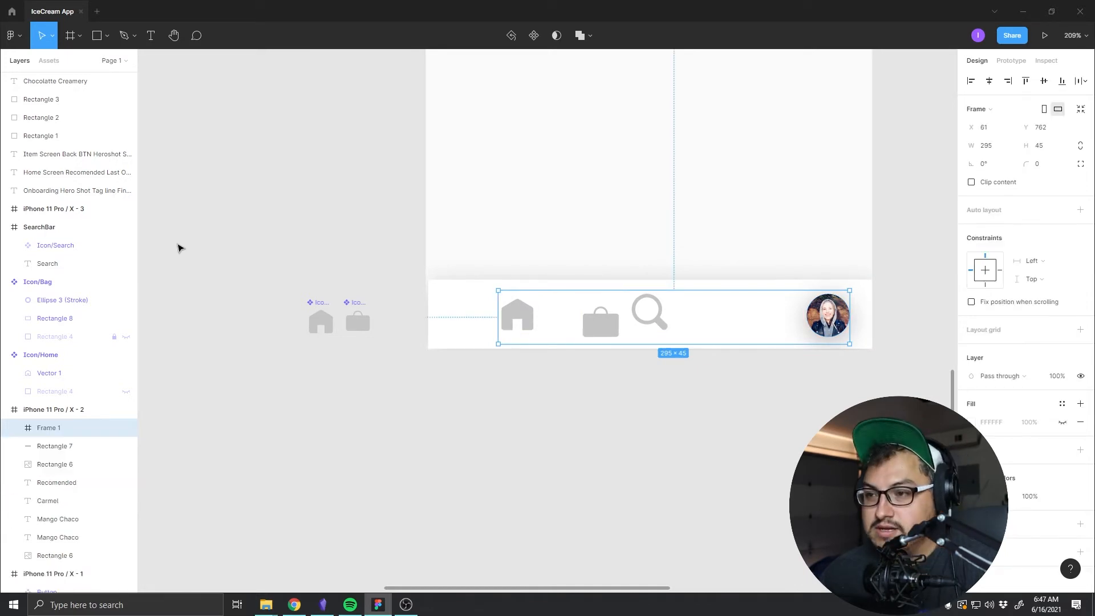
Step: Rename the new frame around the navigation items as Icons
{"action": "double_click", "coordinate": [63, 430]}
{"action": "type", "text": "Icons"}
{"action": "key", "text": "Return"}
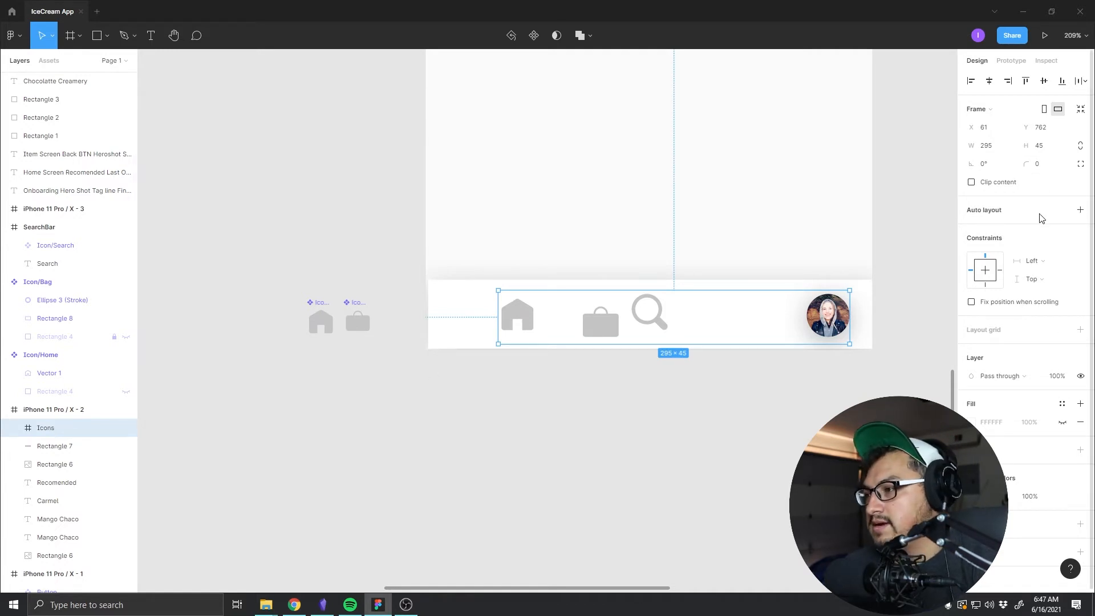
Step: Add horizontal auto layout to the Icons frame with 0 spacing between items
{"action": "left_click", "coordinate": [1079, 212]}
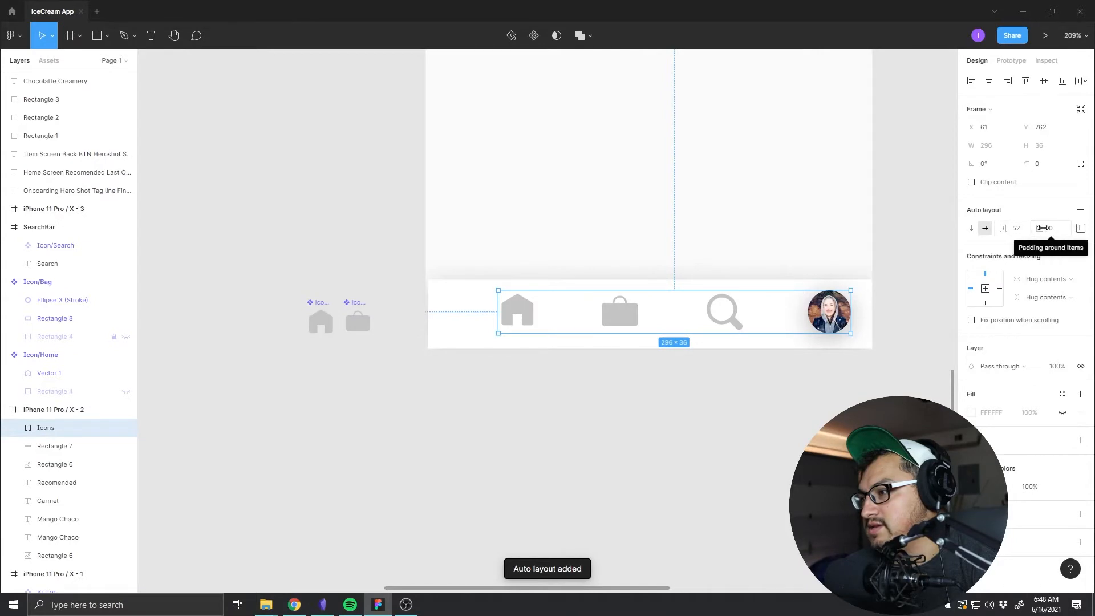
{"action": "left_click", "coordinate": [1018, 230]}
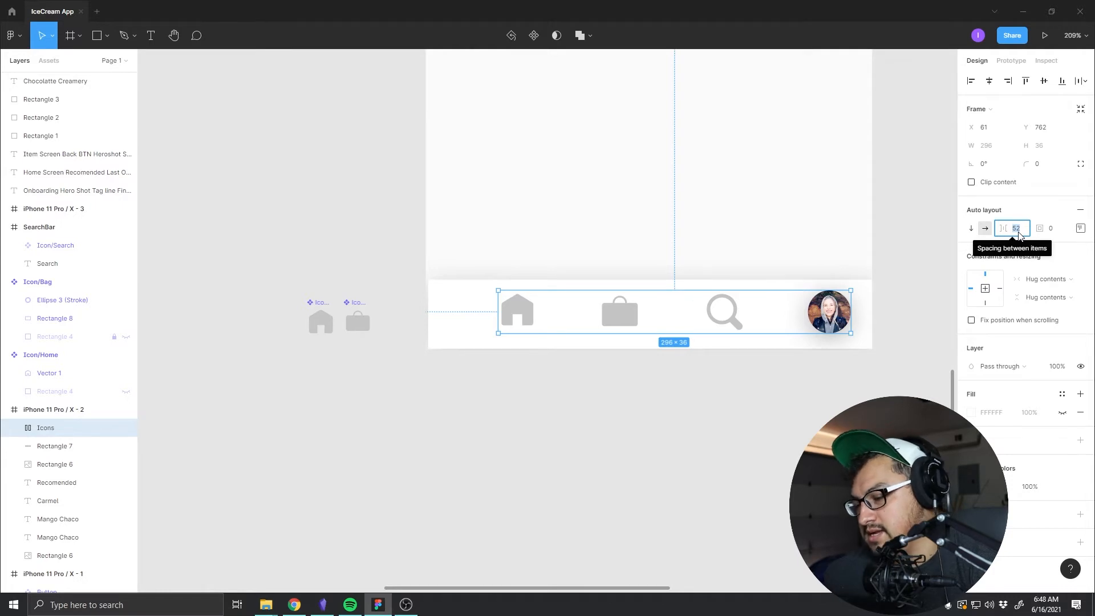
{"action": "type", "text": "0"}
{"action": "key", "text": "Return"}
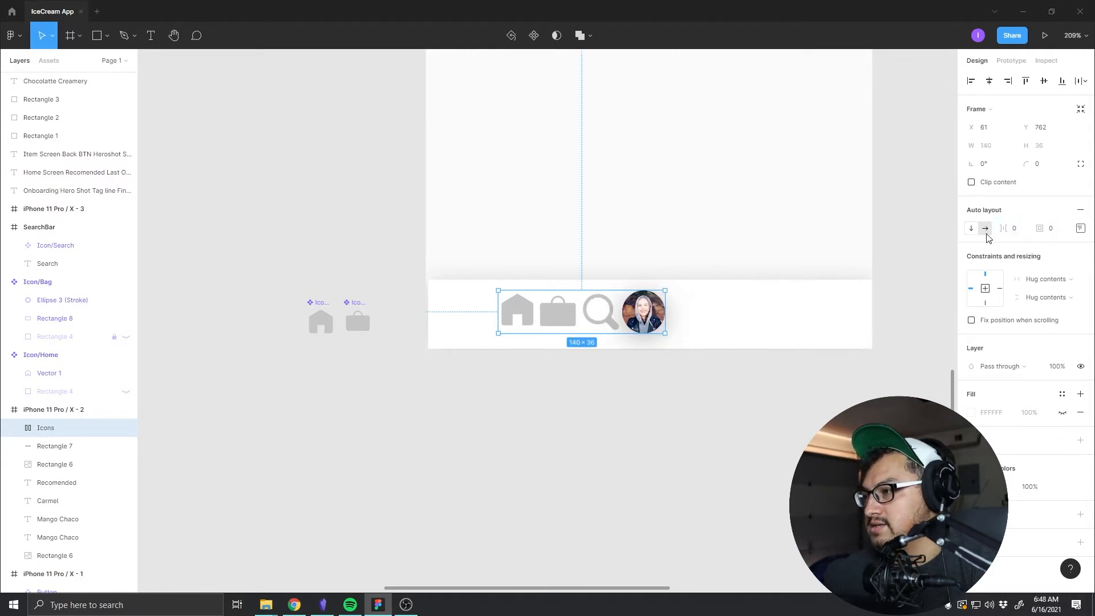
Step: Centre-align the auto layout items of the Icons frame and distribute them with Space between
{"action": "left_click", "coordinate": [1080, 228]}
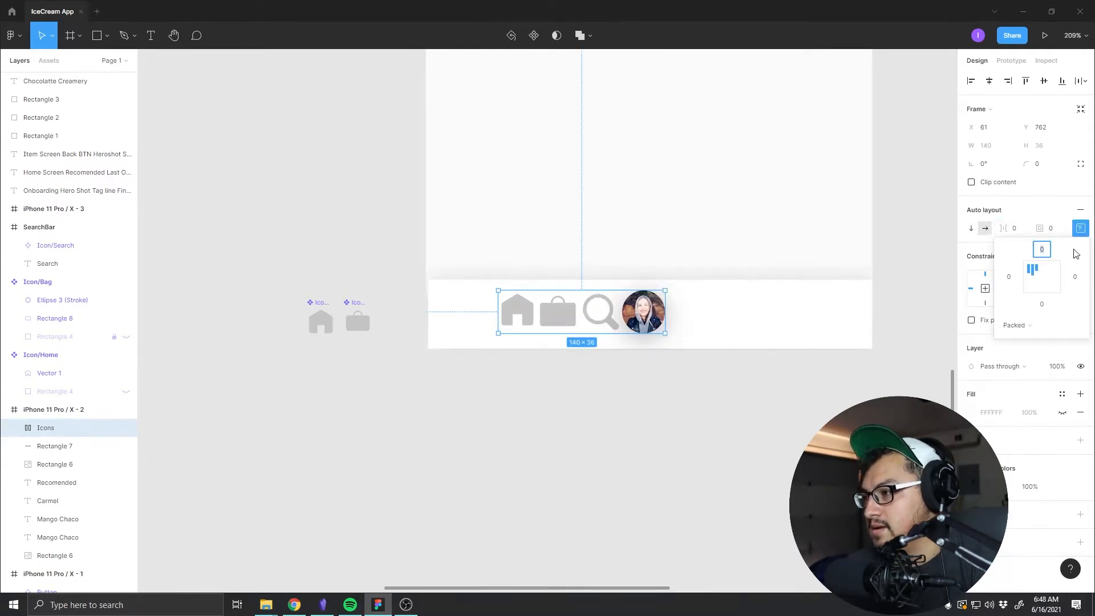
{"action": "left_click", "coordinate": [1018, 325]}
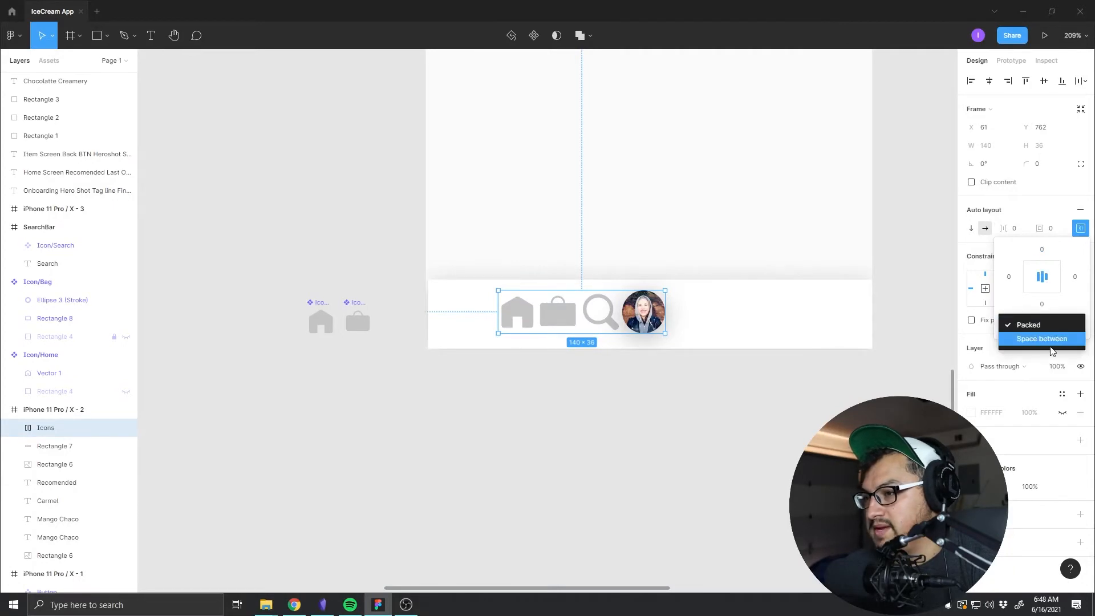
{"action": "left_click", "coordinate": [1049, 338]}
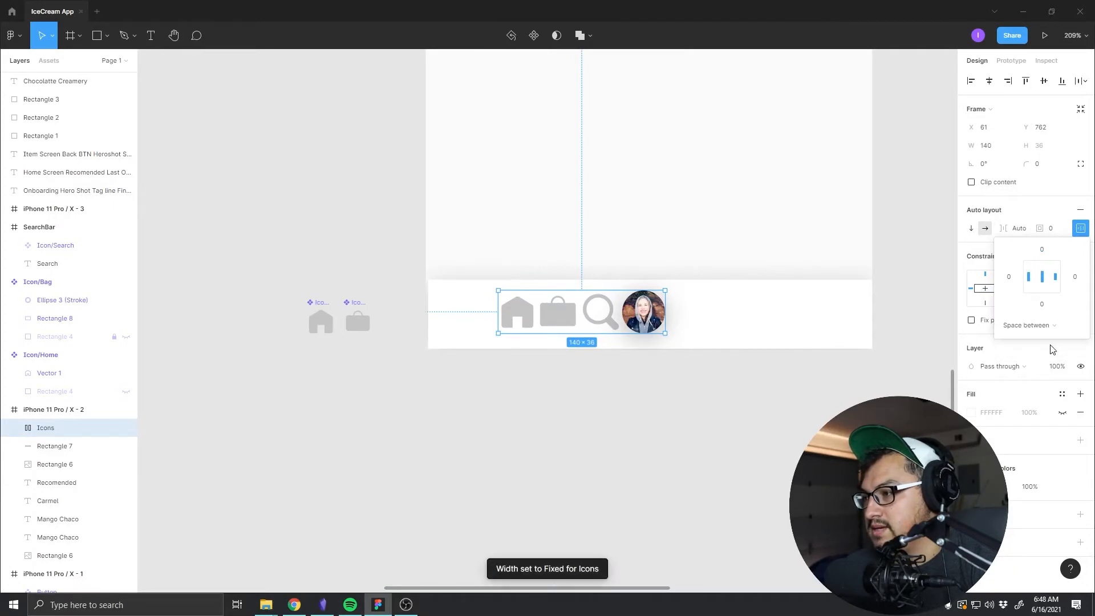
{"action": "left_click", "coordinate": [782, 416]}
Step: Widen the Icons frame to 300 and centre it within the bottom navigation bar
{"action": "left_click", "coordinate": [644, 312]}
{"action": "left_click_drag", "start_coordinate": [665, 312], "coordinate": [828, 315]}
{"action": "left_click", "coordinate": [774, 429]}
{"action": "left_click", "coordinate": [819, 315]}
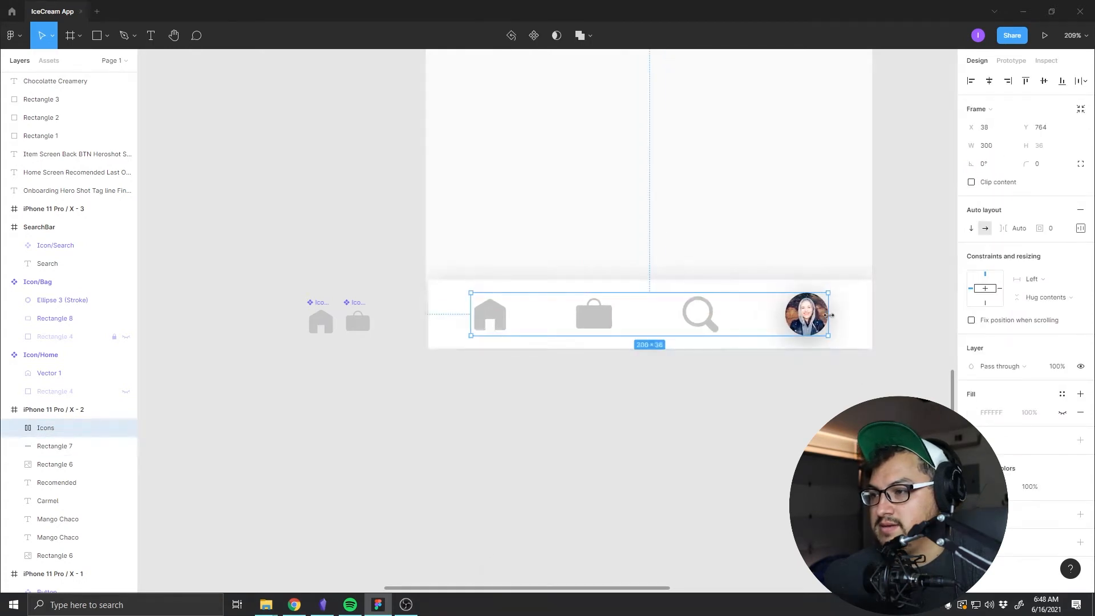
{"action": "left_click", "coordinate": [822, 399]}
{"action": "left_click_drag", "start_coordinate": [770, 238], "coordinate": [738, 376]}
{"action": "scroll", "coordinate": [710, 362], "scroll_direction": "up", "scroll_amount": 3}
{"action": "scroll", "coordinate": [710, 360], "scroll_direction": "down", "scroll_amount": 4}
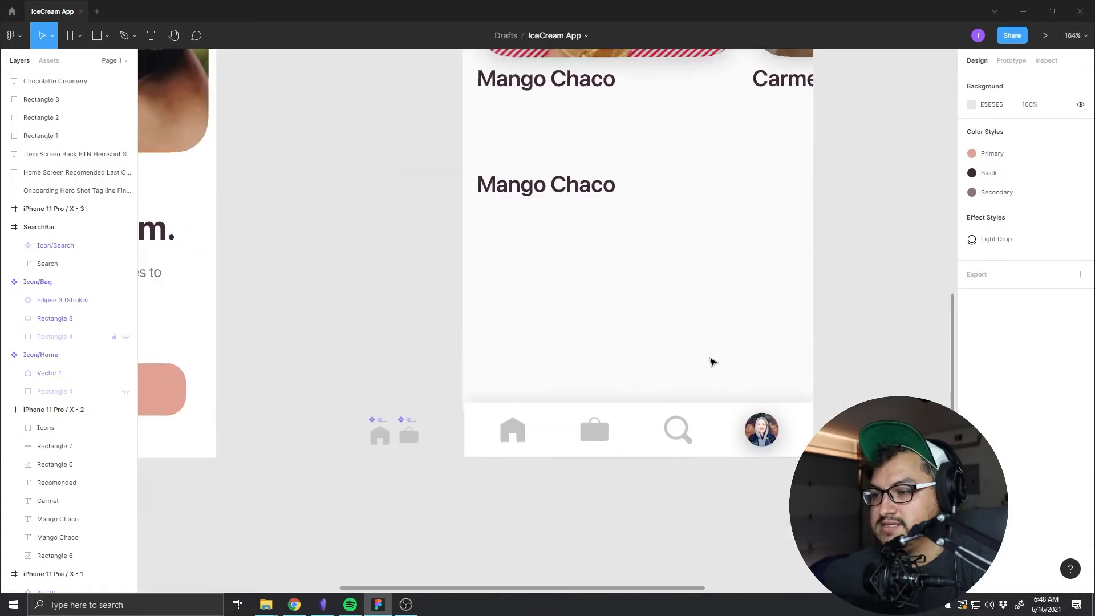
Step: Review the home screen's header title, Recomended cards, second Mango Chaco text and bottom navigation bar alongside the onboarding screen
{"action": "scroll", "coordinate": [713, 362], "scroll_direction": "down", "scroll_amount": 5}
{"action": "scroll", "coordinate": [748, 323], "scroll_direction": "up", "scroll_amount": 2}
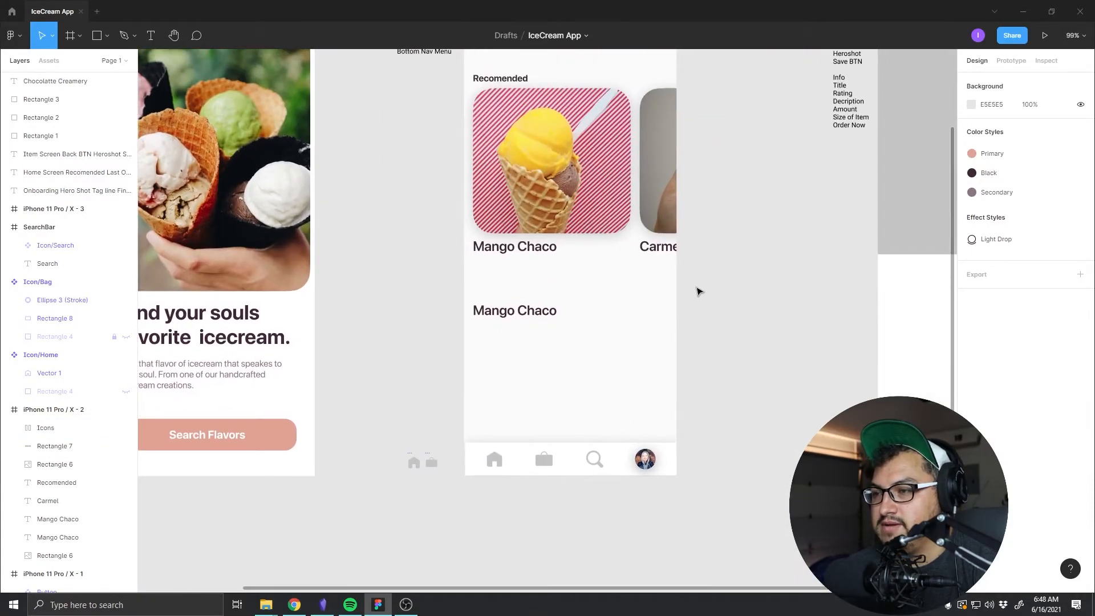
{"action": "scroll", "coordinate": [698, 292], "scroll_direction": "up", "scroll_amount": 4}
{"action": "left_click", "coordinate": [544, 137]}
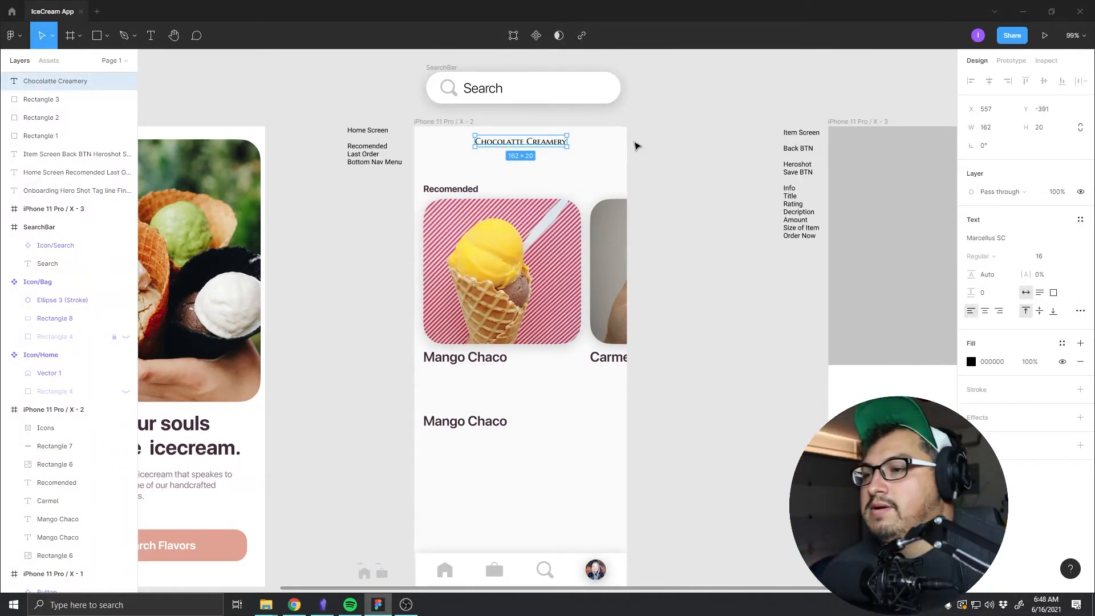
{"action": "scroll", "coordinate": [577, 361], "scroll_direction": "down", "scroll_amount": 5}
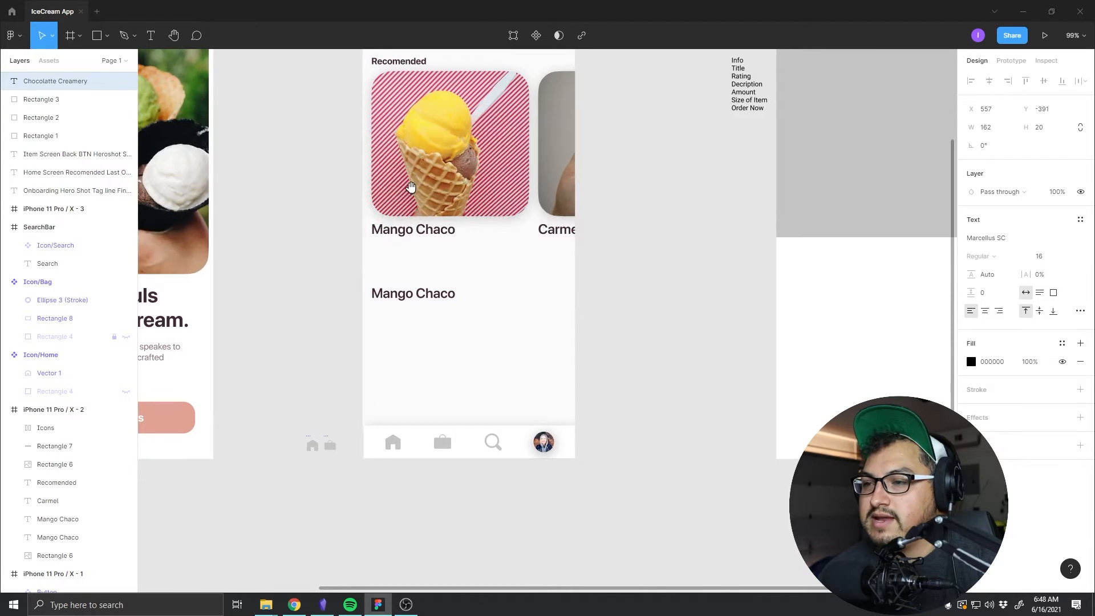
{"action": "scroll", "coordinate": [425, 365], "scroll_direction": "up", "scroll_amount": 3}
{"action": "left_click", "coordinate": [426, 365]}
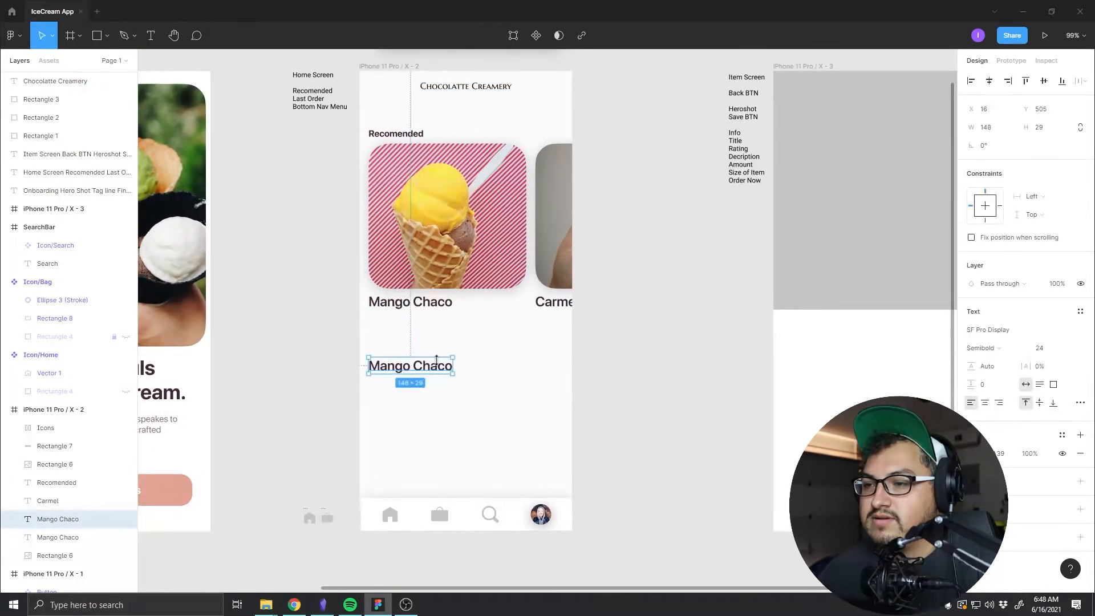
{"action": "double_click", "coordinate": [434, 366]}
{"action": "left_click", "coordinate": [646, 337]}
{"action": "left_click_drag", "start_coordinate": [436, 303], "coordinate": [516, 326]}
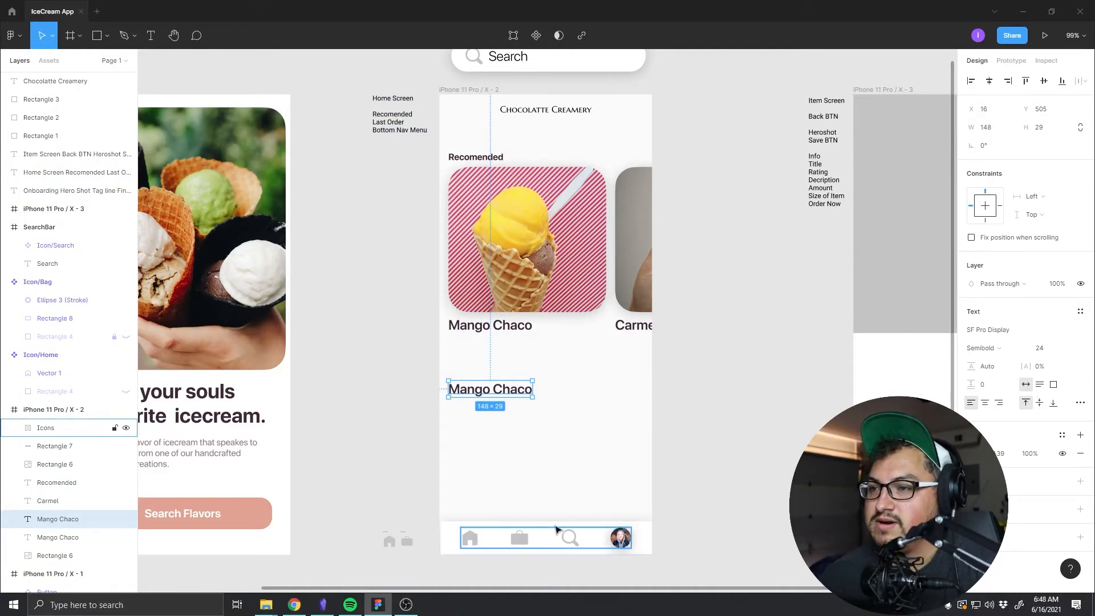
{"action": "left_click_drag", "start_coordinate": [452, 186], "coordinate": [384, 196]}
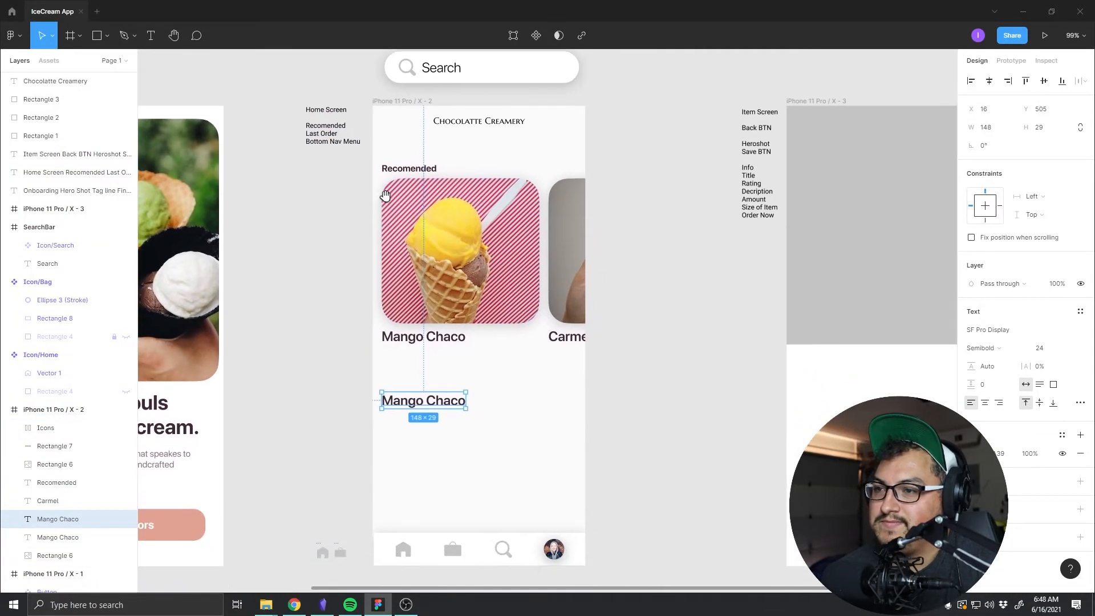
{"action": "key", "text": "Escape"}
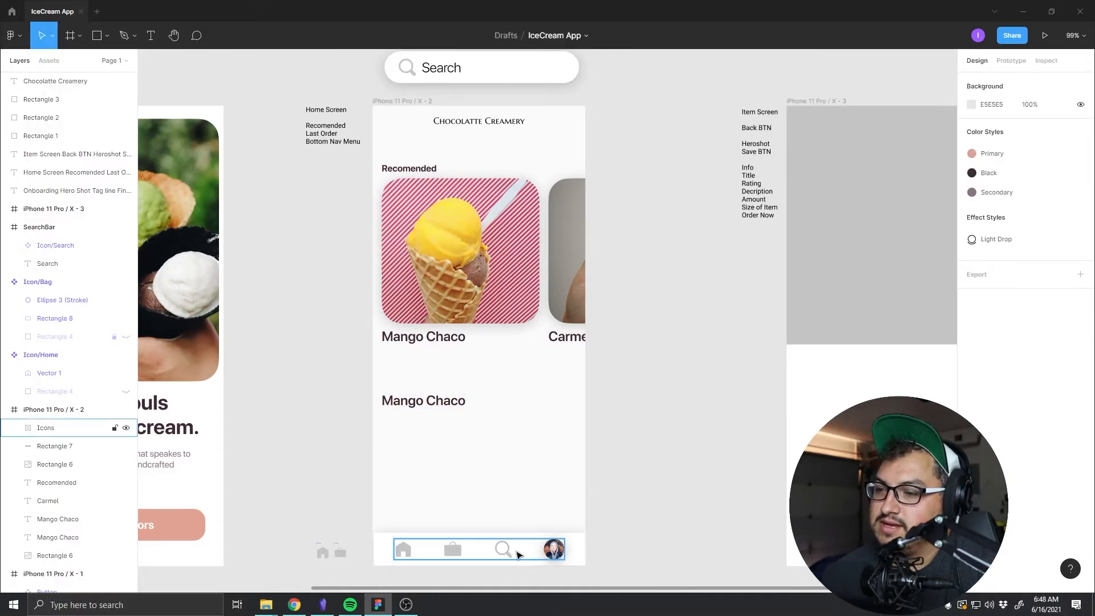
{"action": "left_click_drag", "start_coordinate": [312, 460], "coordinate": [388, 462]}
{"action": "key", "text": "alt+Tab"}
{"action": "key", "text": "alt+Tab"}
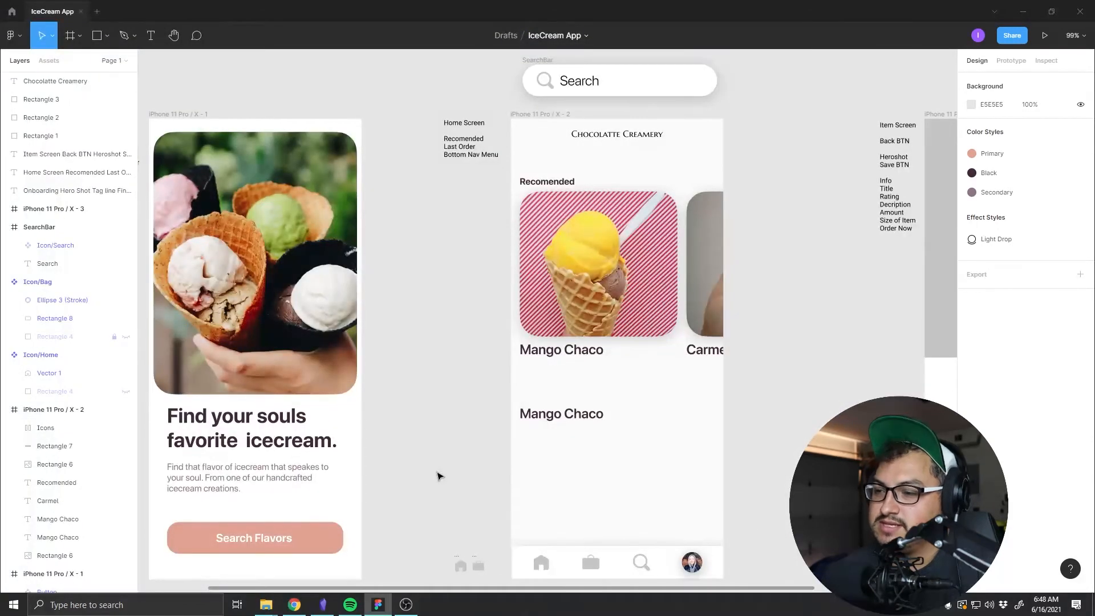
Step: Delete the search icon instance from the Icons frame in the bottom navigation bar
{"action": "left_click_drag", "start_coordinate": [696, 452], "coordinate": [553, 403]}
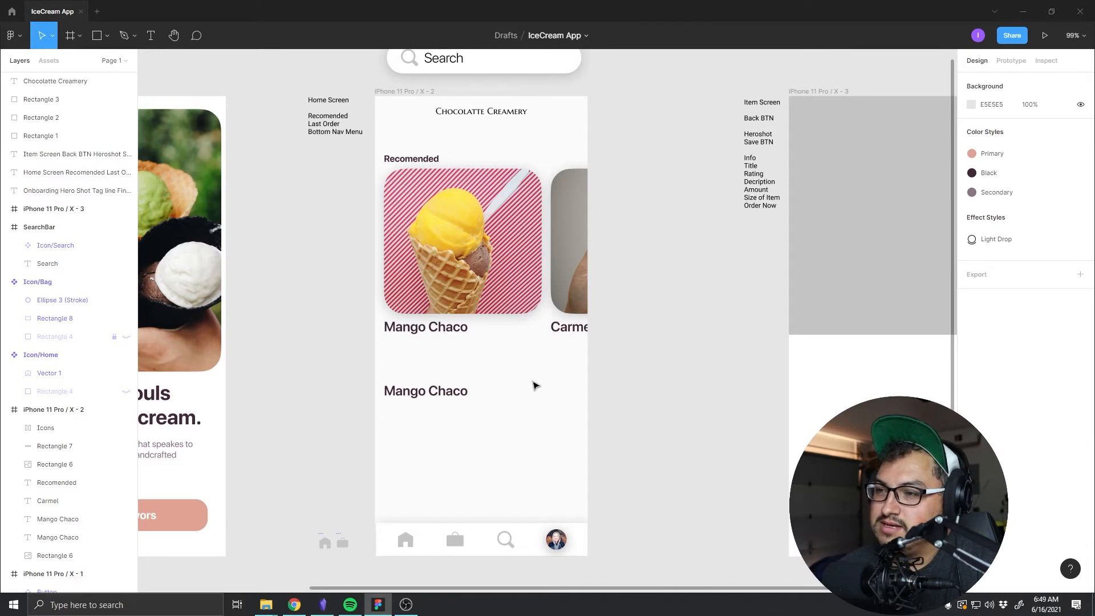
{"action": "left_click", "coordinate": [491, 536]}
{"action": "double_click", "coordinate": [507, 539]}
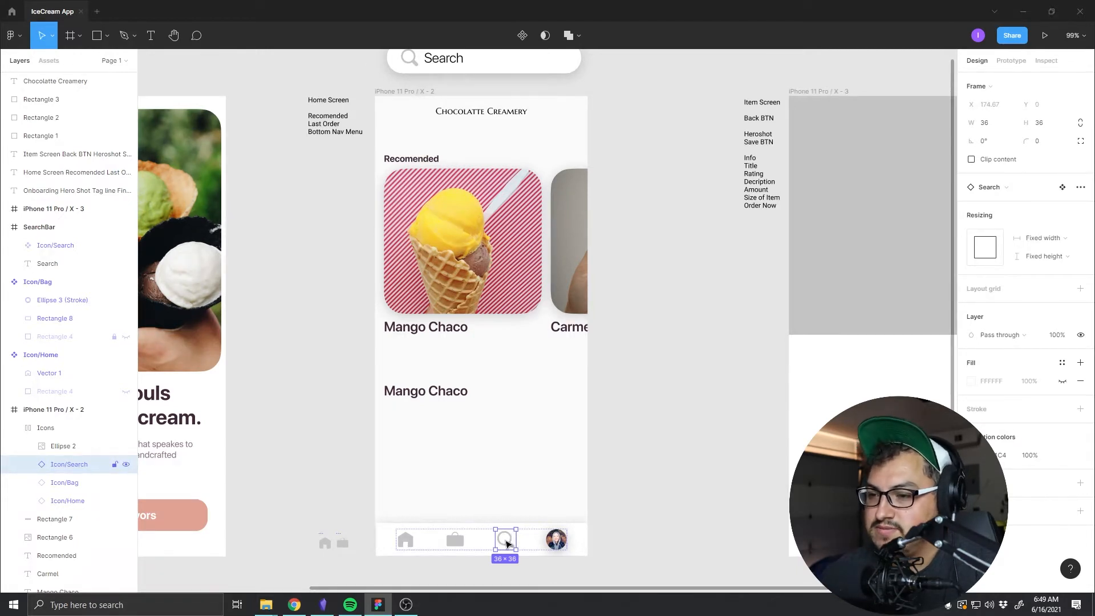
{"action": "scroll", "coordinate": [506, 543], "scroll_direction": "up", "scroll_amount": 1}
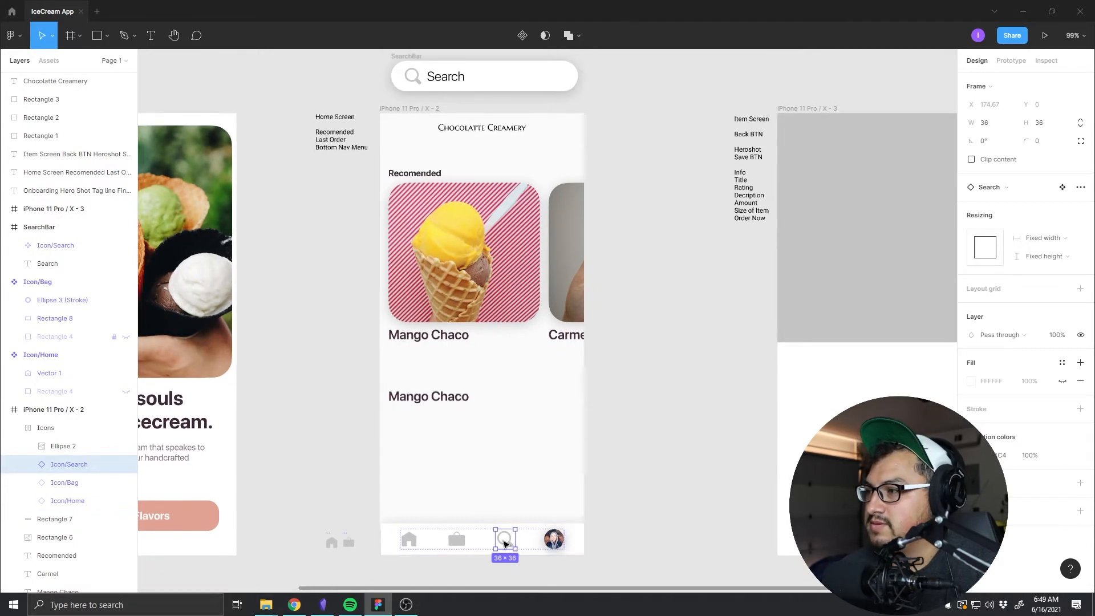
{"action": "scroll", "coordinate": [506, 544], "scroll_direction": "up", "scroll_amount": 4}
{"action": "scroll", "coordinate": [501, 549], "scroll_direction": "up", "scroll_amount": 6}
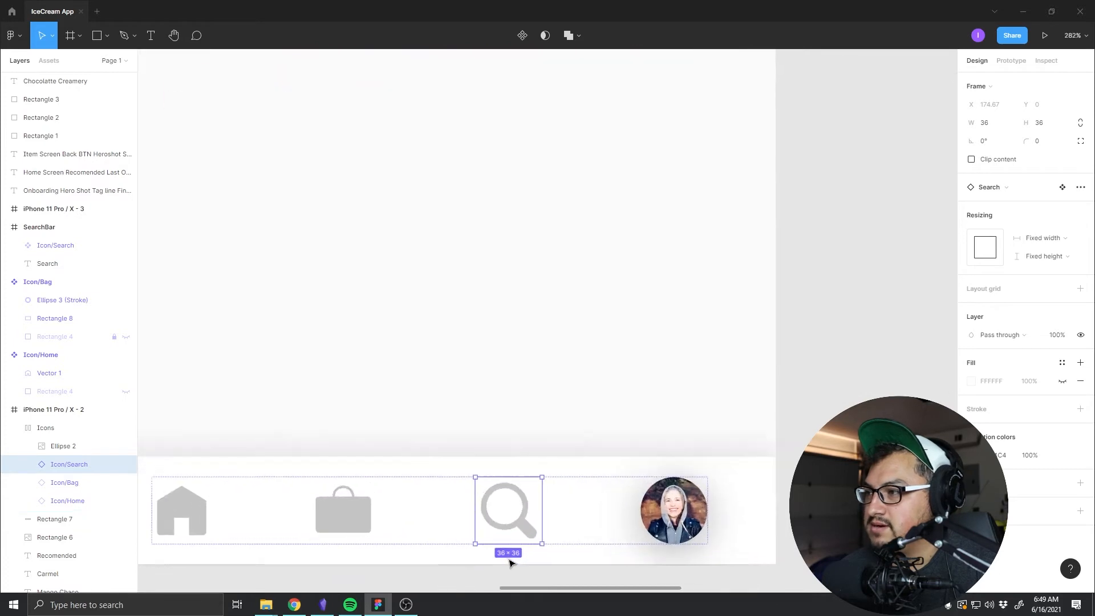
{"action": "key", "text": "Delete"}
Step: Try to reshape the bag icon's handle ring in vector editing by selecting its inner top and side points
{"action": "scroll", "coordinate": [437, 511], "scroll_direction": "down", "scroll_amount": 4}
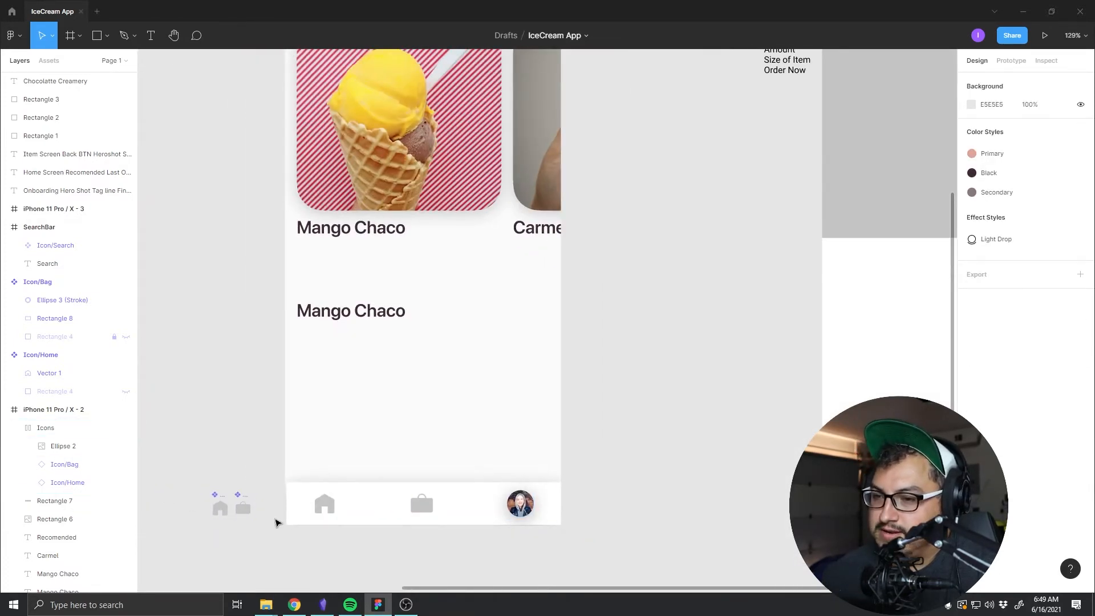
{"action": "scroll", "coordinate": [386, 438], "scroll_direction": "down", "scroll_amount": 3}
{"action": "scroll", "coordinate": [348, 444], "scroll_direction": "up", "scroll_amount": 15}
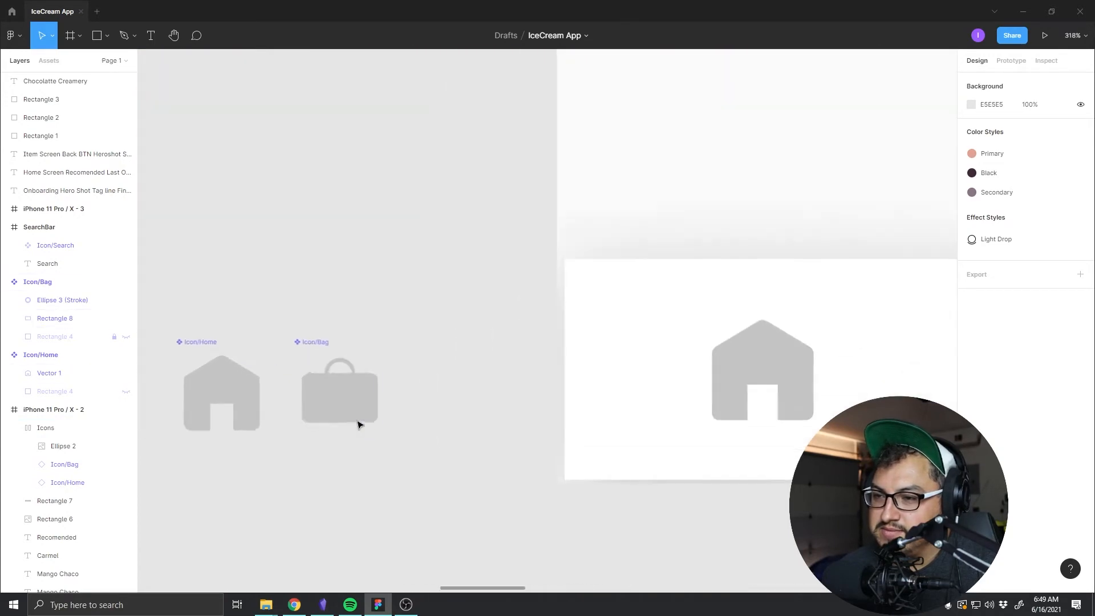
{"action": "left_click", "coordinate": [345, 326]}
{"action": "left_click", "coordinate": [345, 326]}
{"action": "left_click", "coordinate": [342, 326]}
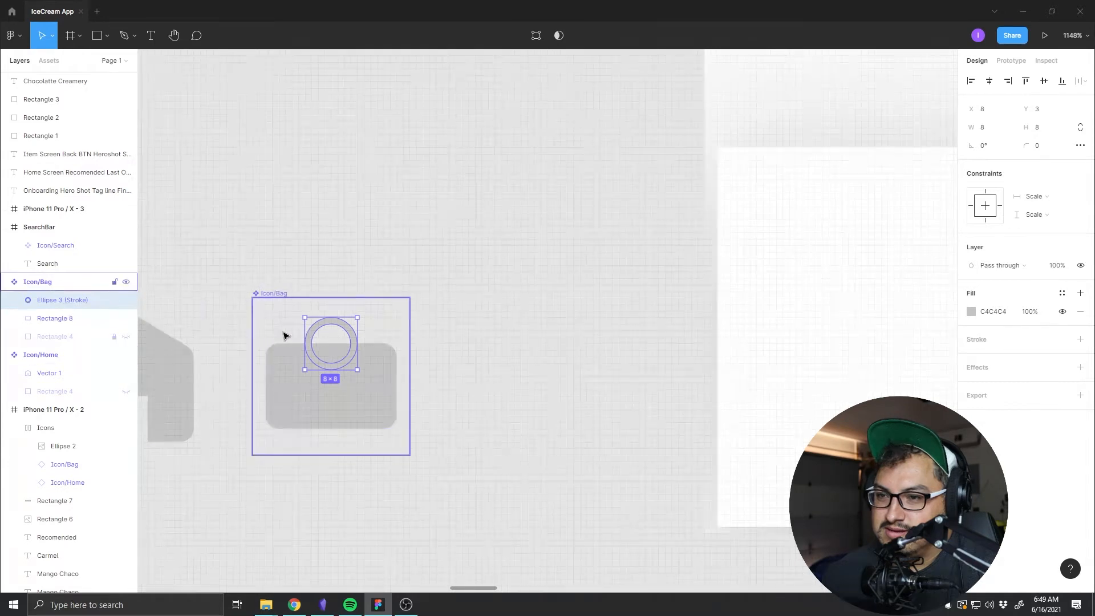
{"action": "scroll", "coordinate": [350, 350], "scroll_direction": "up", "scroll_amount": 3}
{"action": "scroll", "coordinate": [350, 350], "scroll_direction": "up", "scroll_amount": 3}
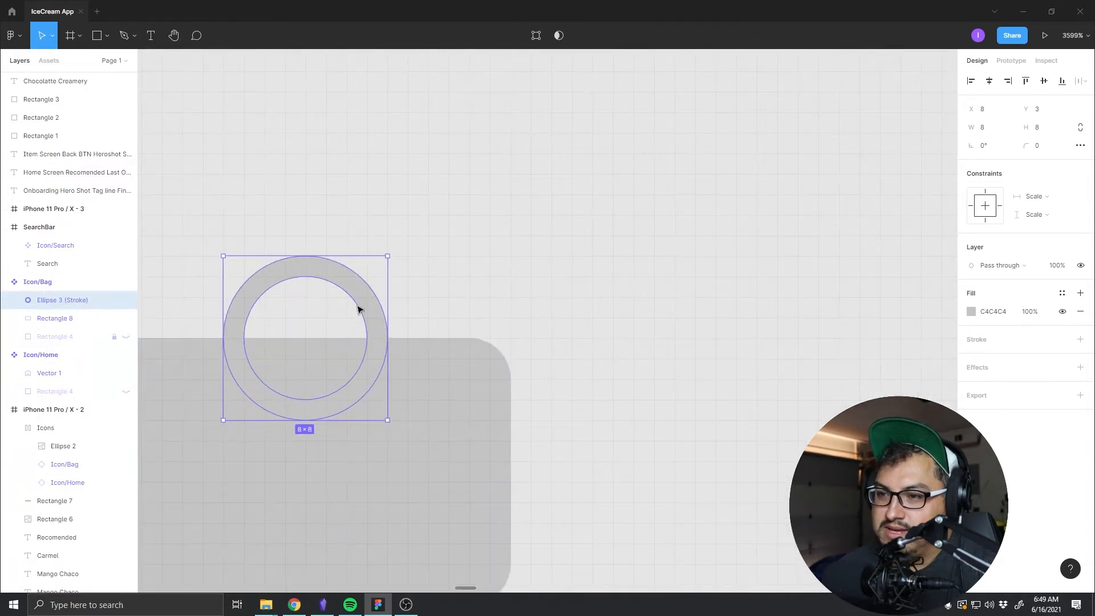
{"action": "double_click", "coordinate": [357, 308]}
{"action": "left_click", "coordinate": [306, 277]}
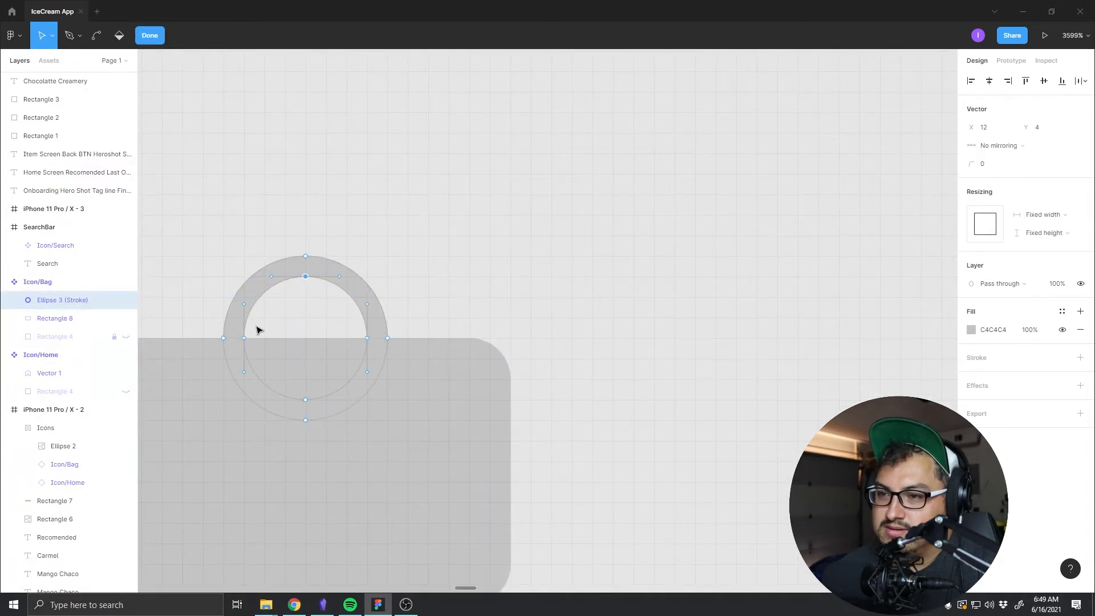
{"action": "left_click", "coordinate": [245, 338], "text": "shift"}
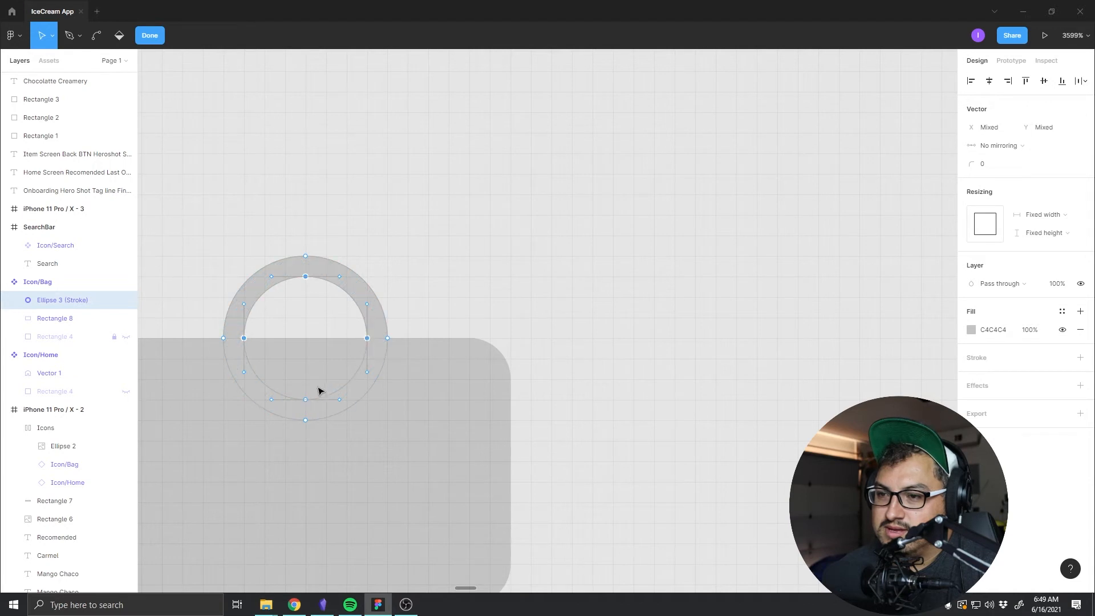
{"action": "key", "text": "Escape"}
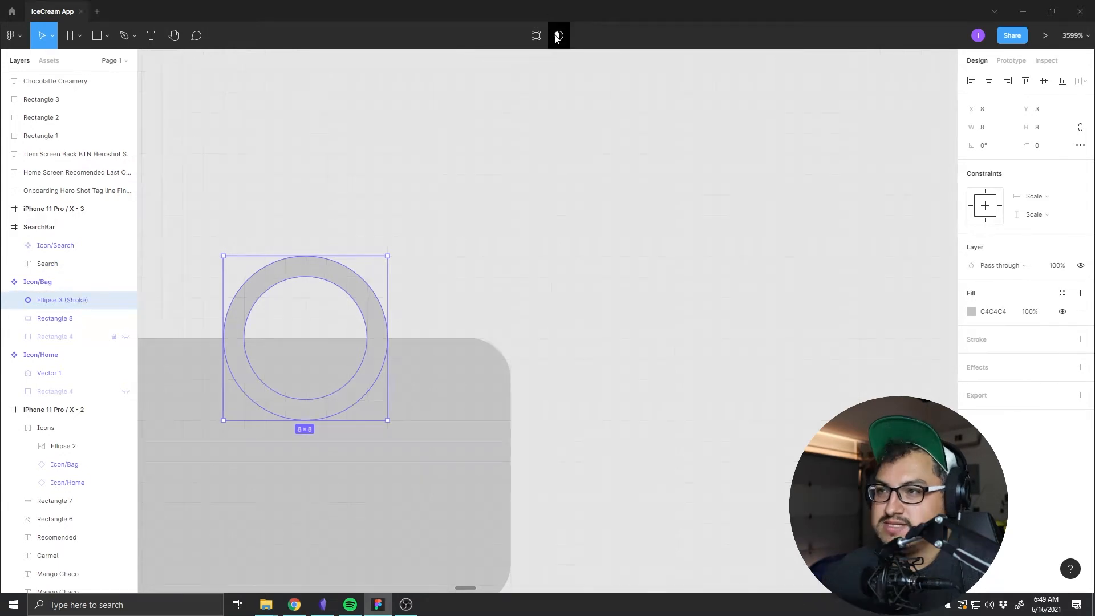
Step: Reopen vector editing on the bag icon's handle ring, select its filled region, and leave without changing it
{"action": "left_click", "coordinate": [351, 285]}
{"action": "double_click", "coordinate": [351, 285]}
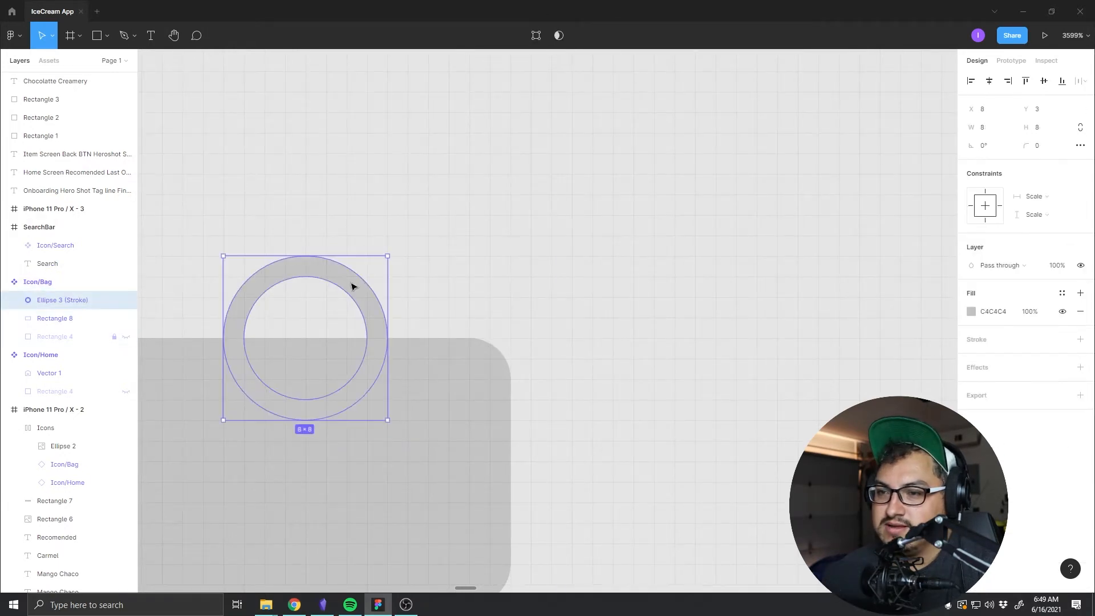
{"action": "double_click", "coordinate": [352, 285]}
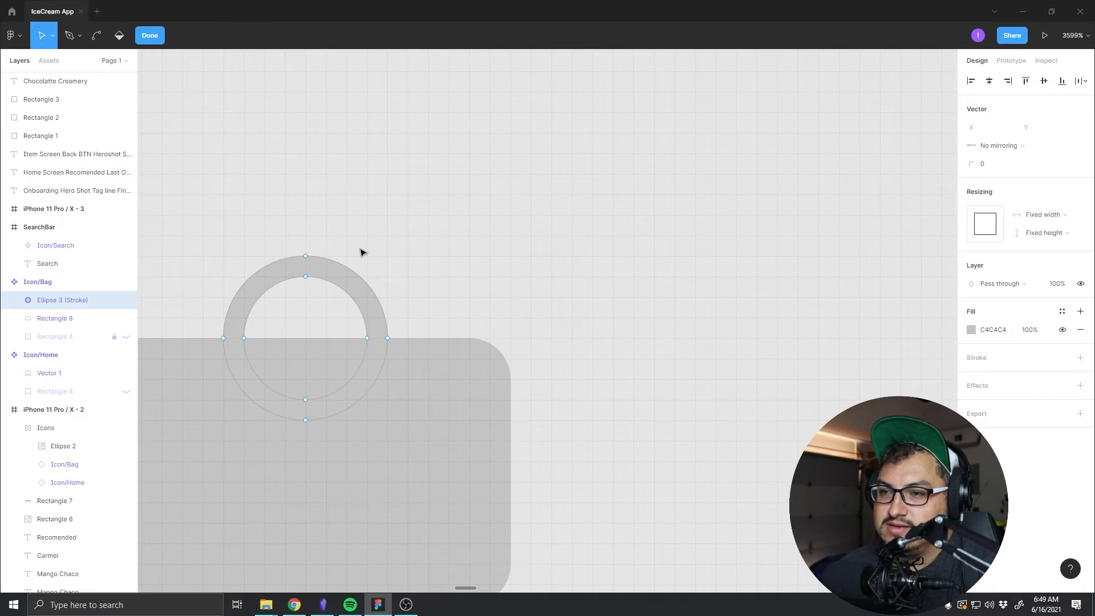
{"action": "left_click", "coordinate": [369, 305]}
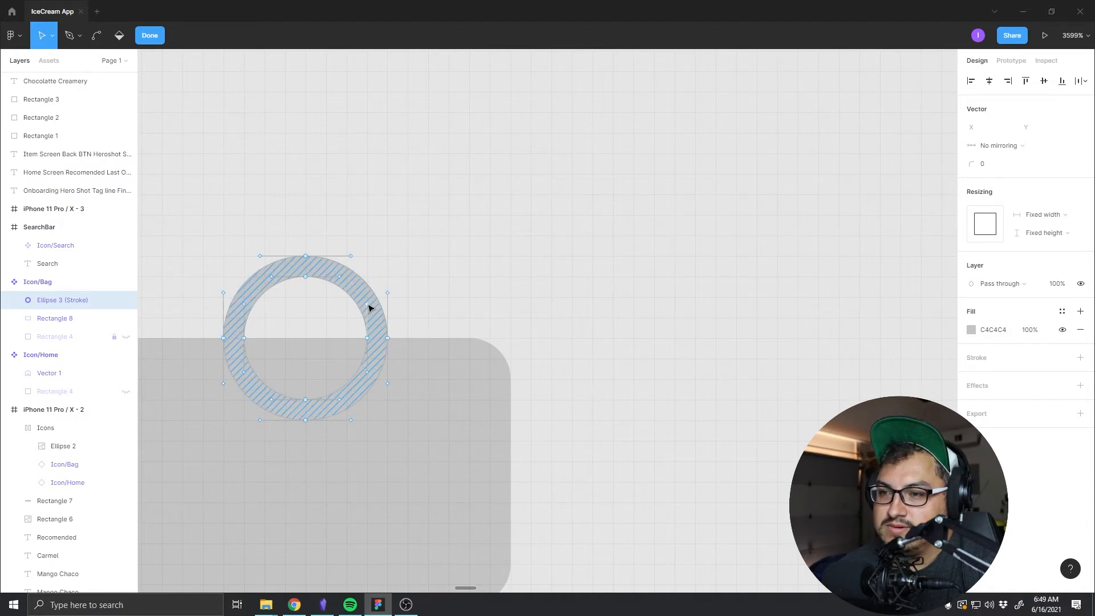
{"action": "left_click_drag", "start_coordinate": [400, 288], "coordinate": [507, 224]}
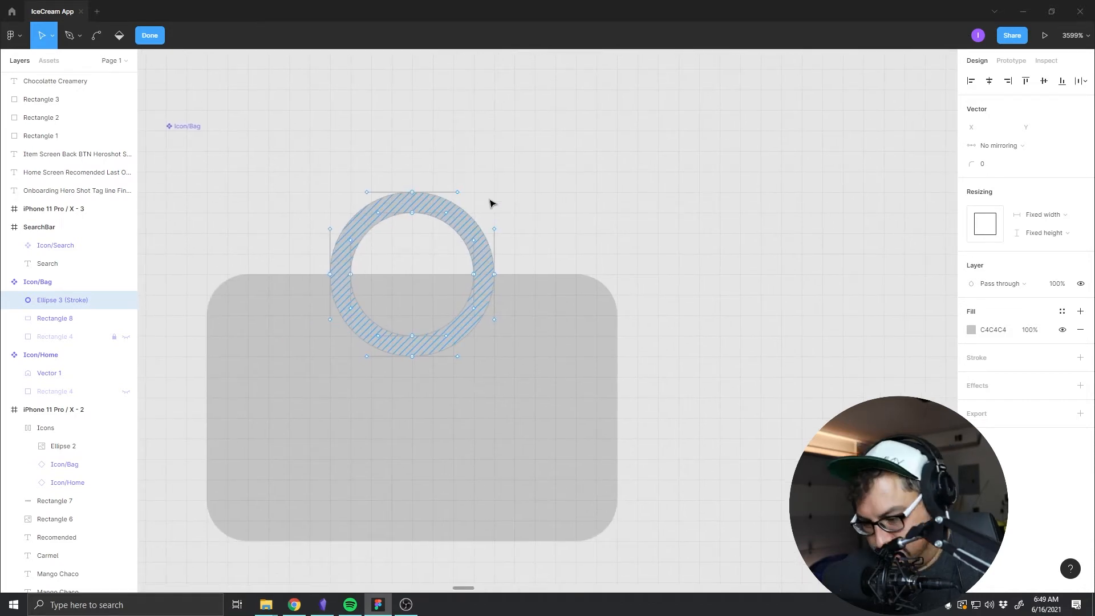
{"action": "left_click", "coordinate": [368, 172]}
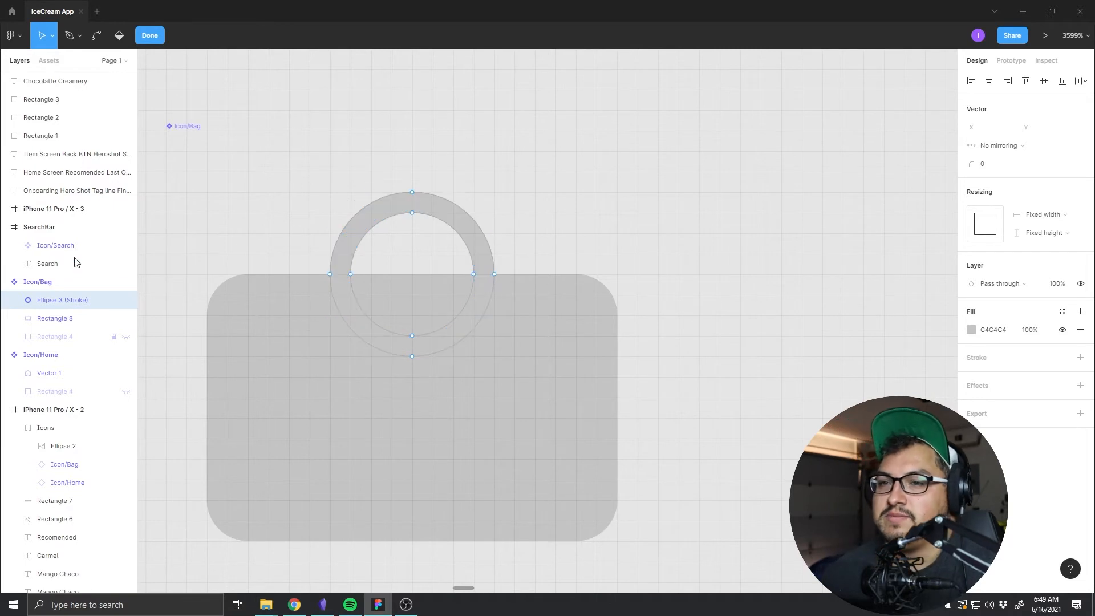
{"action": "left_click", "coordinate": [36, 301]}
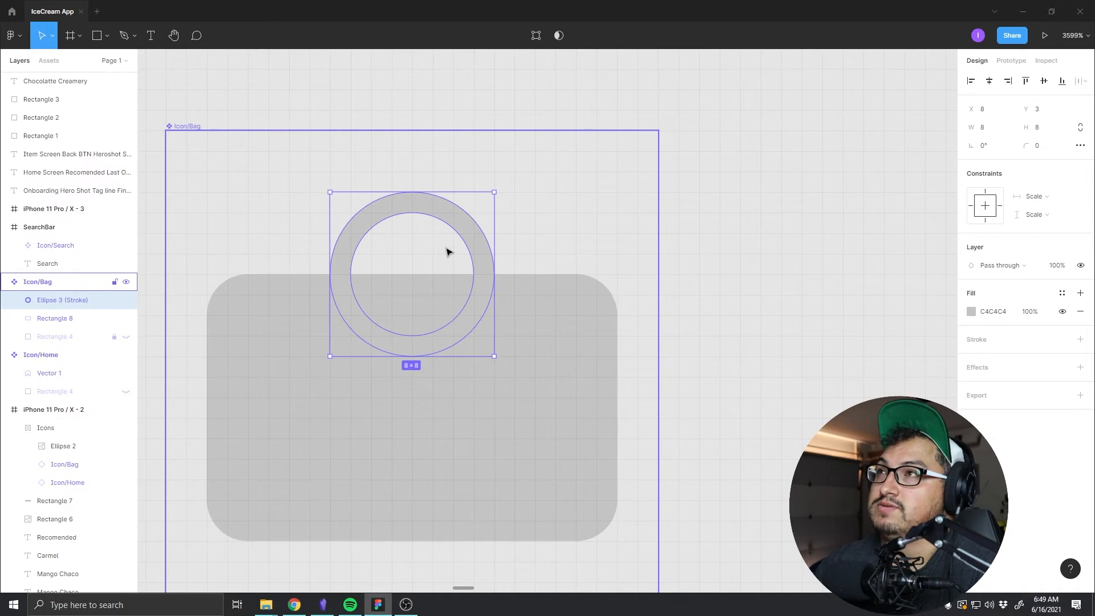
{"action": "left_click", "coordinate": [519, 236]}
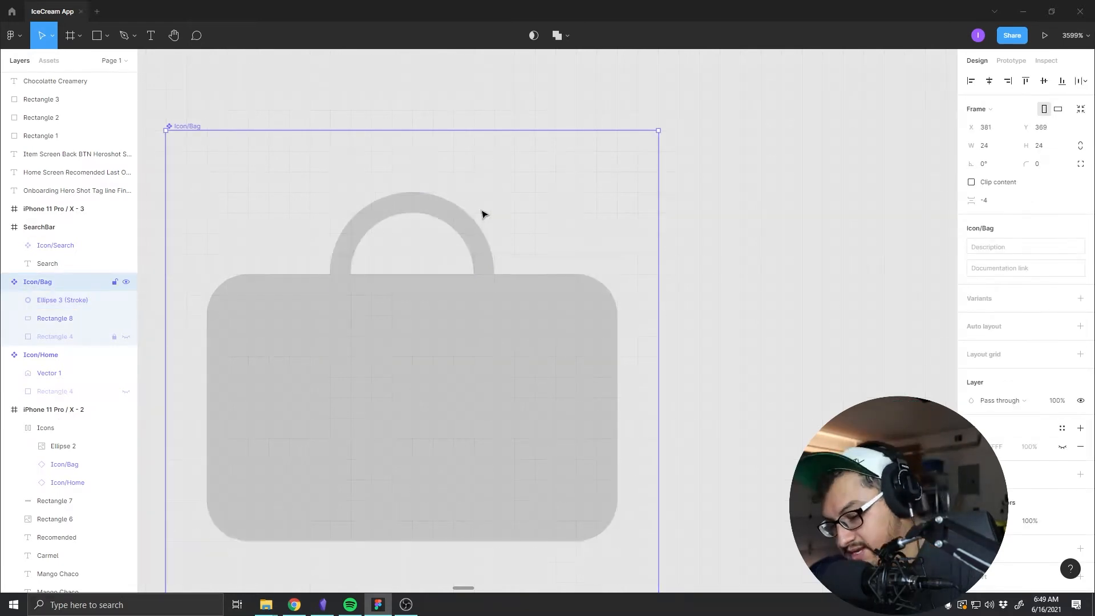
Step: Draw an 8 by 8 circle in the Icon/Bag component, exactly over the existing handle ring
{"action": "key", "text": "r"}
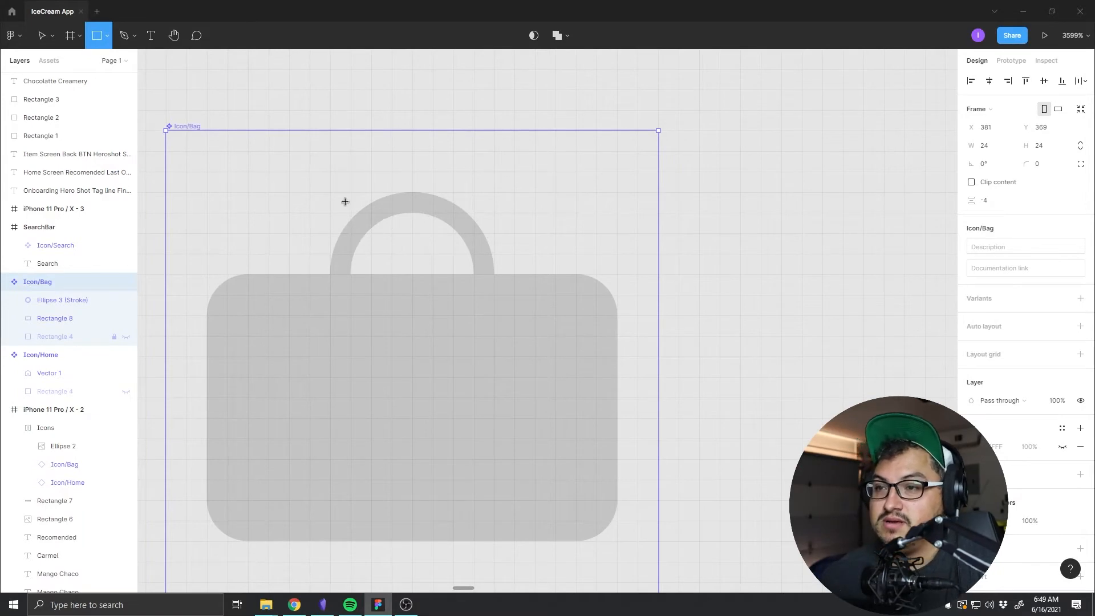
{"action": "key", "text": "o"}
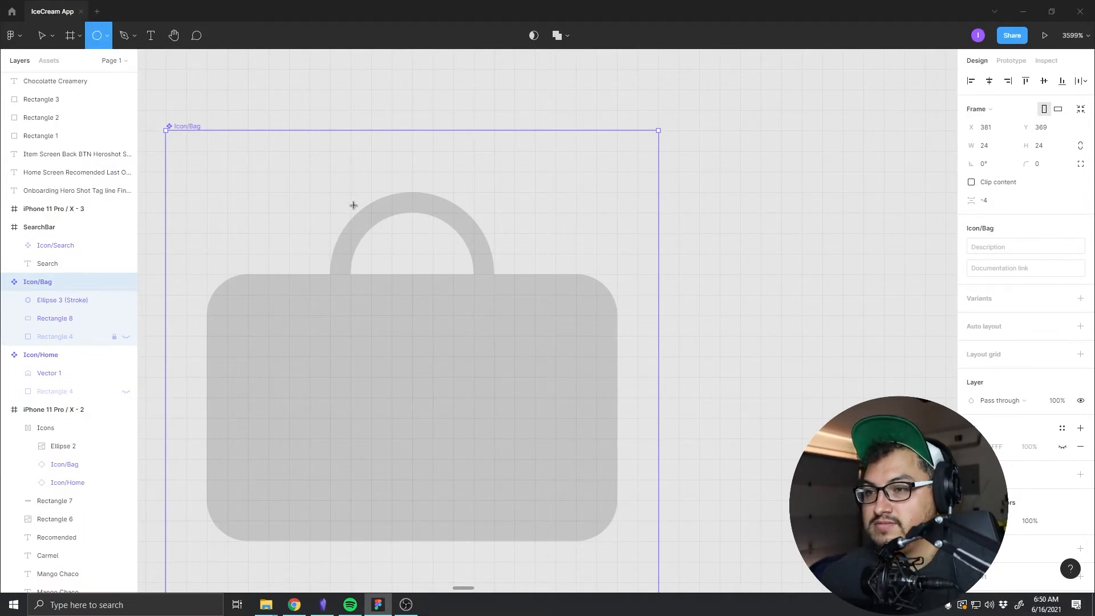
{"action": "left_click_drag", "start_coordinate": [330, 191], "coordinate": [525, 359]}
{"action": "left_click_drag", "start_coordinate": [479, 318], "coordinate": [455, 310]}
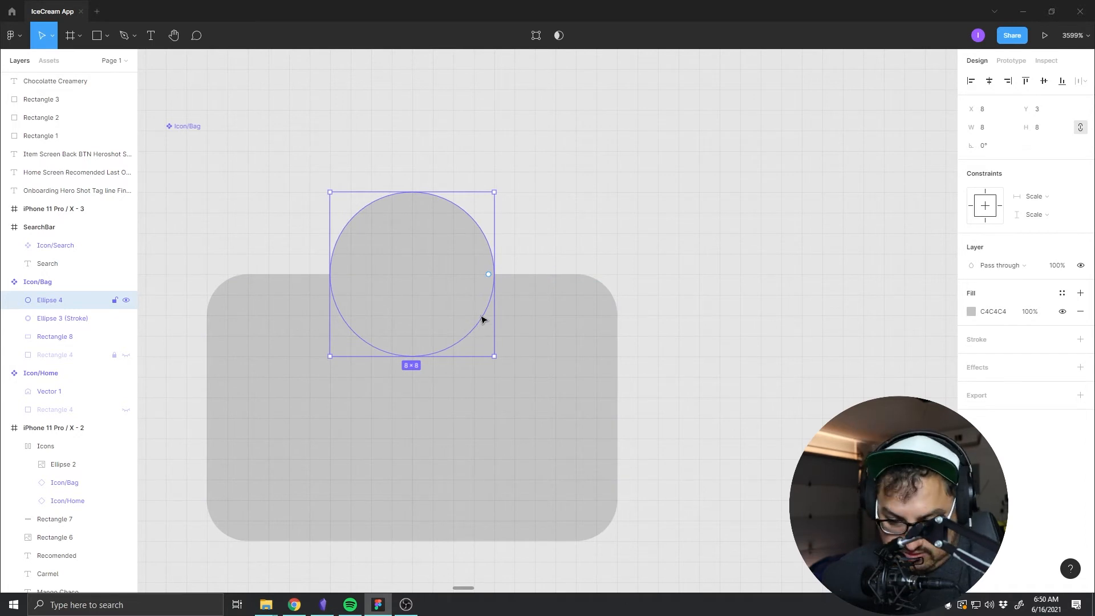
Step: Paste a copy of the handle circle in place and shrink it to 4 by 4 around its centre
{"action": "key", "text": "ctrl+v"}
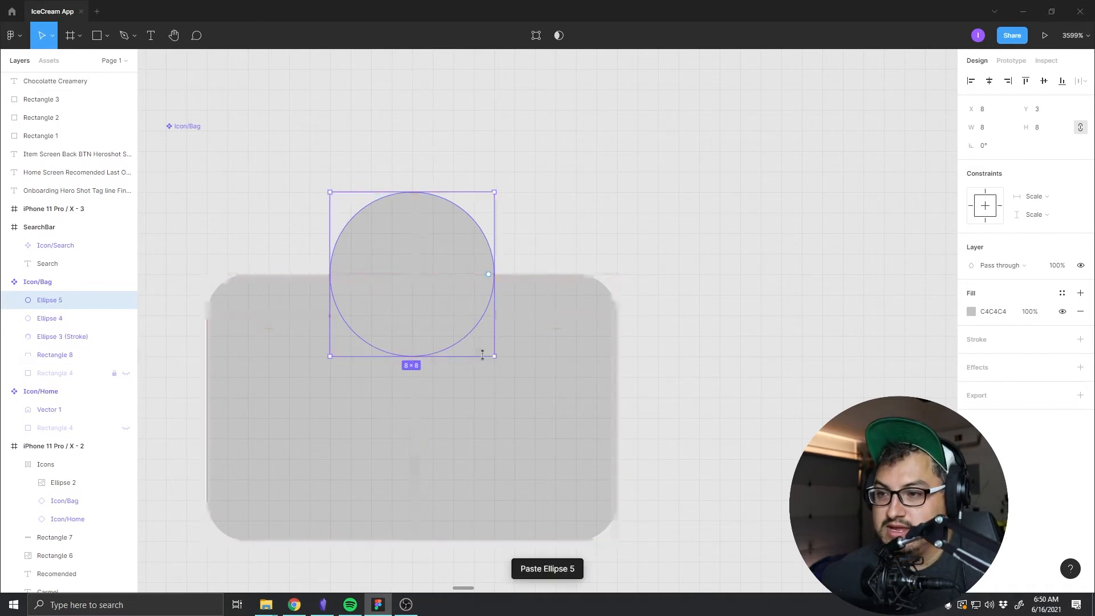
{"action": "left_click_drag", "start_coordinate": [492, 357], "coordinate": [451, 318]}
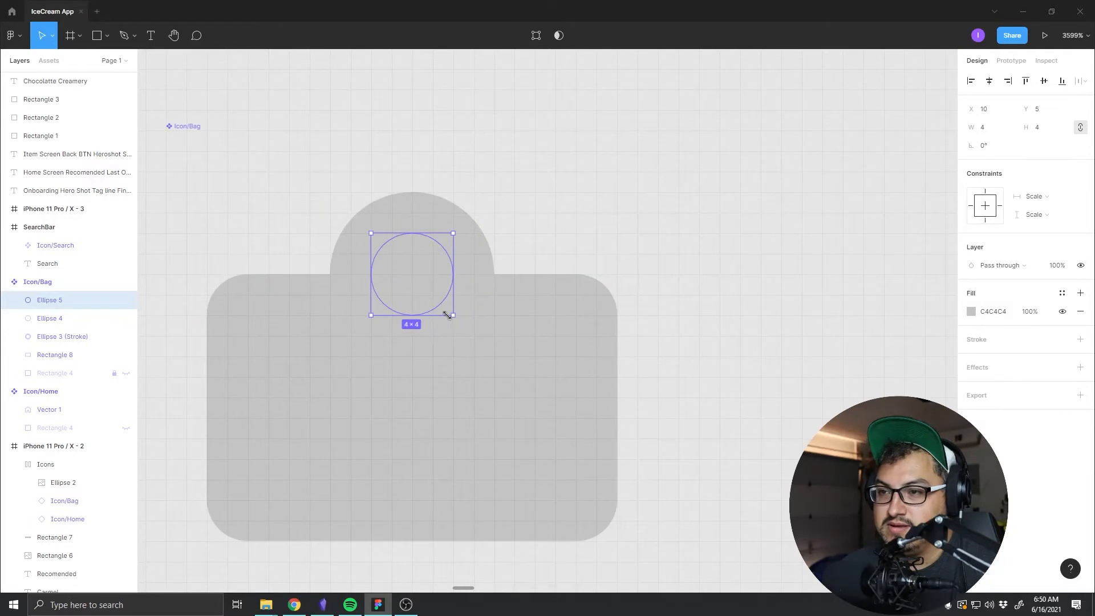
{"action": "key", "text": "Escape"}
Step: Subtract the small circle from the large one to form a thicker bag handle
{"action": "left_click", "coordinate": [415, 273]}
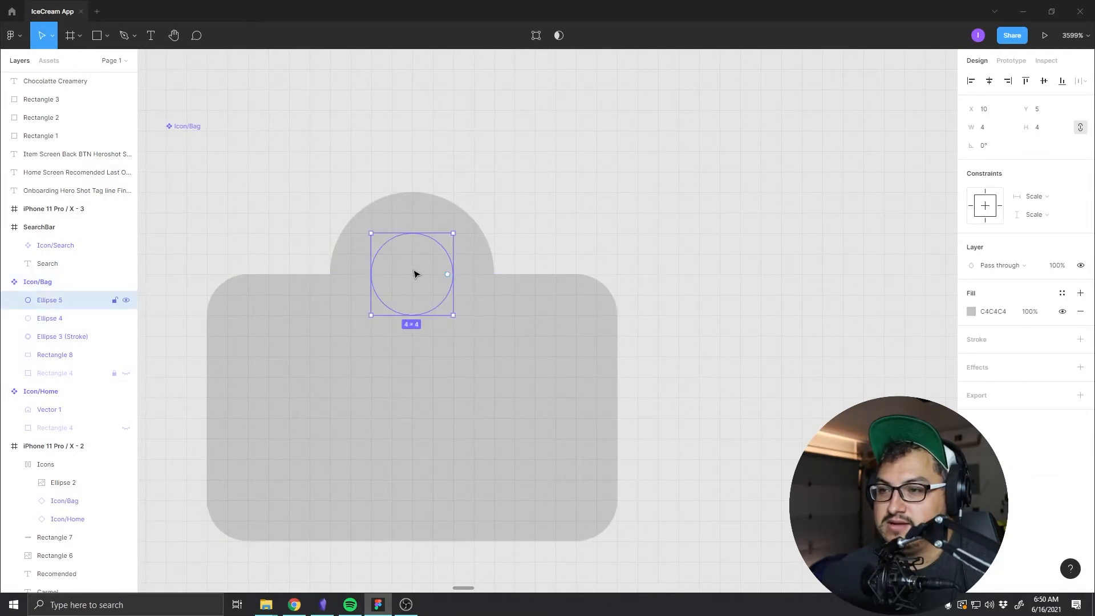
{"action": "left_click", "coordinate": [467, 237], "text": "shift"}
{"action": "left_click", "coordinate": [568, 37]}
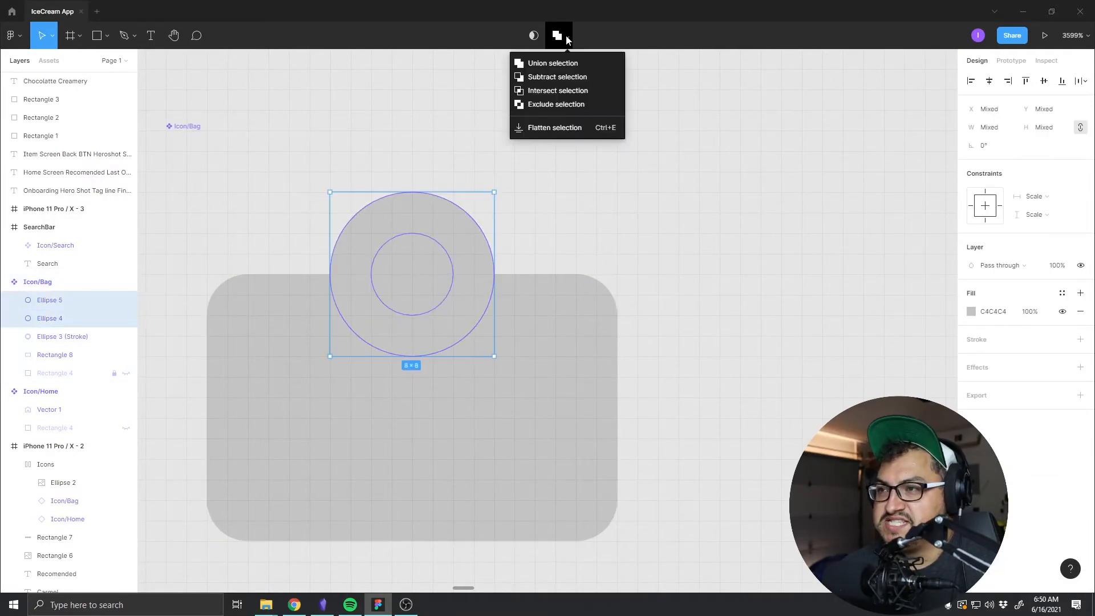
{"action": "left_click", "coordinate": [557, 77]}
{"action": "key", "text": "Escape"}
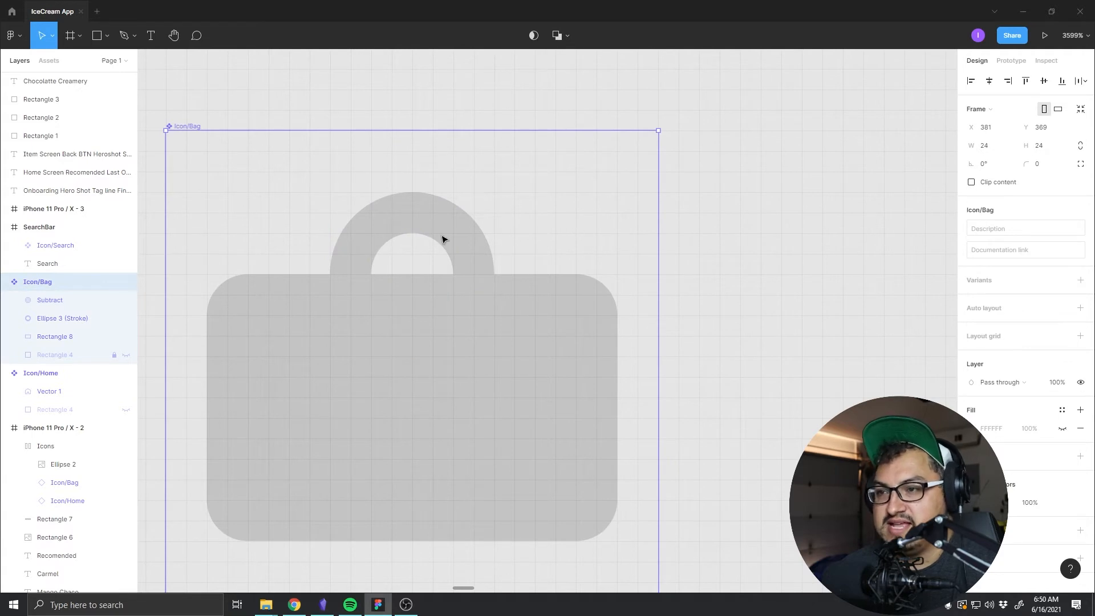
Step: Examine the updated bag icon instance in the bottom navigation bar
{"action": "left_click", "coordinate": [614, 336]}
{"action": "scroll", "coordinate": [621, 341], "scroll_direction": "down", "scroll_amount": 3}
{"action": "scroll", "coordinate": [621, 342], "scroll_direction": "down", "scroll_amount": 3}
{"action": "left_click_drag", "start_coordinate": [634, 315], "coordinate": [171, 277]}
{"action": "left_click_drag", "start_coordinate": [494, 285], "coordinate": [179, 270]}
{"action": "left_click_drag", "start_coordinate": [661, 234], "coordinate": [215, 246]}
{"action": "scroll", "coordinate": [723, 276], "scroll_direction": "up", "scroll_amount": 1}
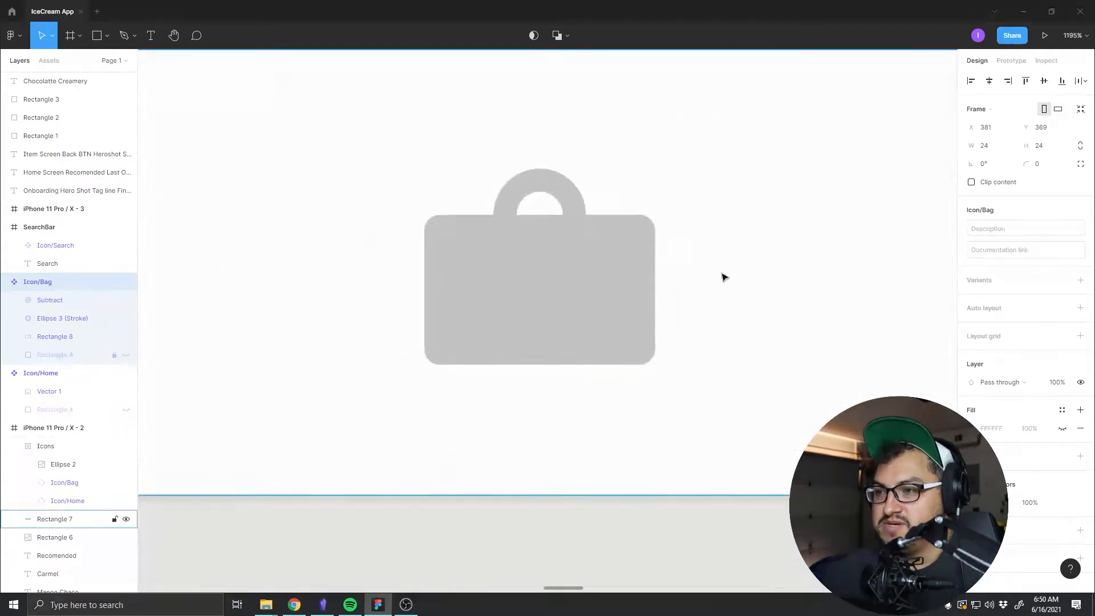
{"action": "scroll", "coordinate": [723, 276], "scroll_direction": "down", "scroll_amount": 10}
{"action": "left_click_drag", "start_coordinate": [747, 194], "coordinate": [577, 317]}
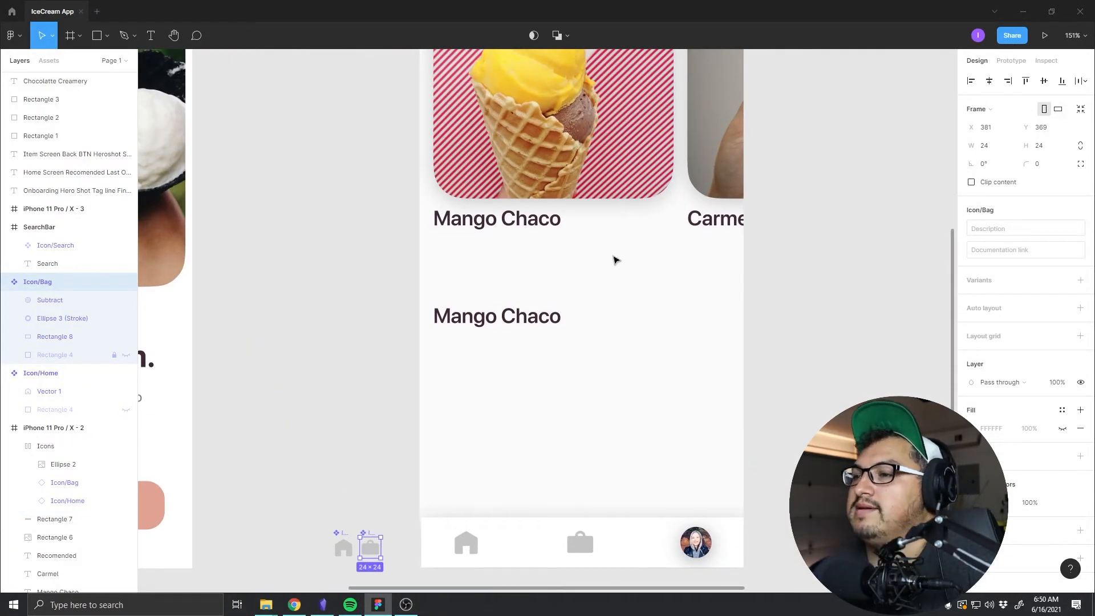
{"action": "left_click", "coordinate": [520, 323]}
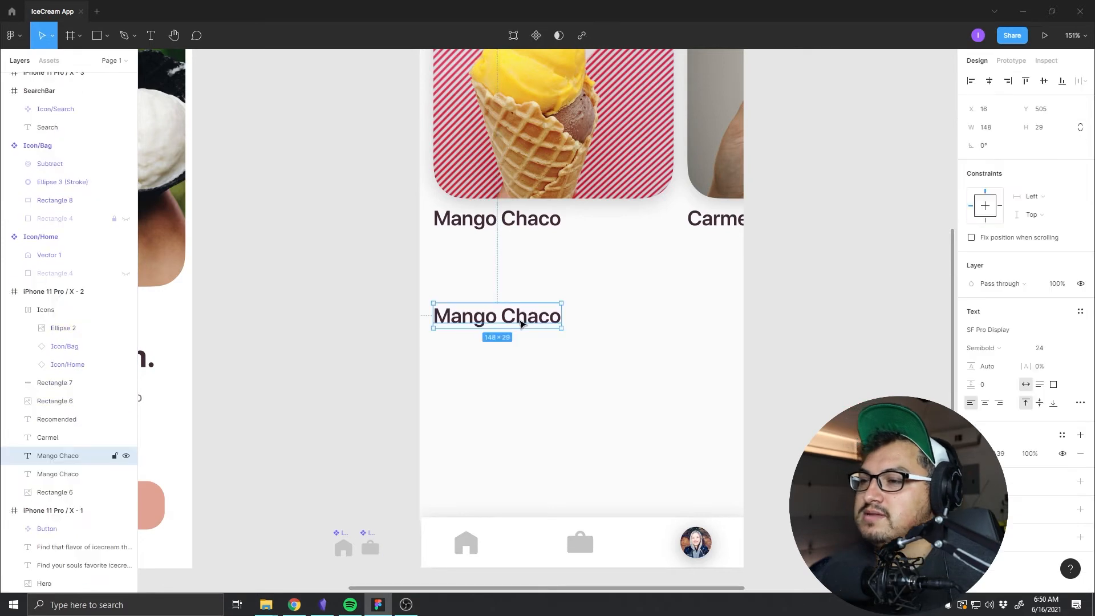
{"action": "double_click", "coordinate": [522, 316]}
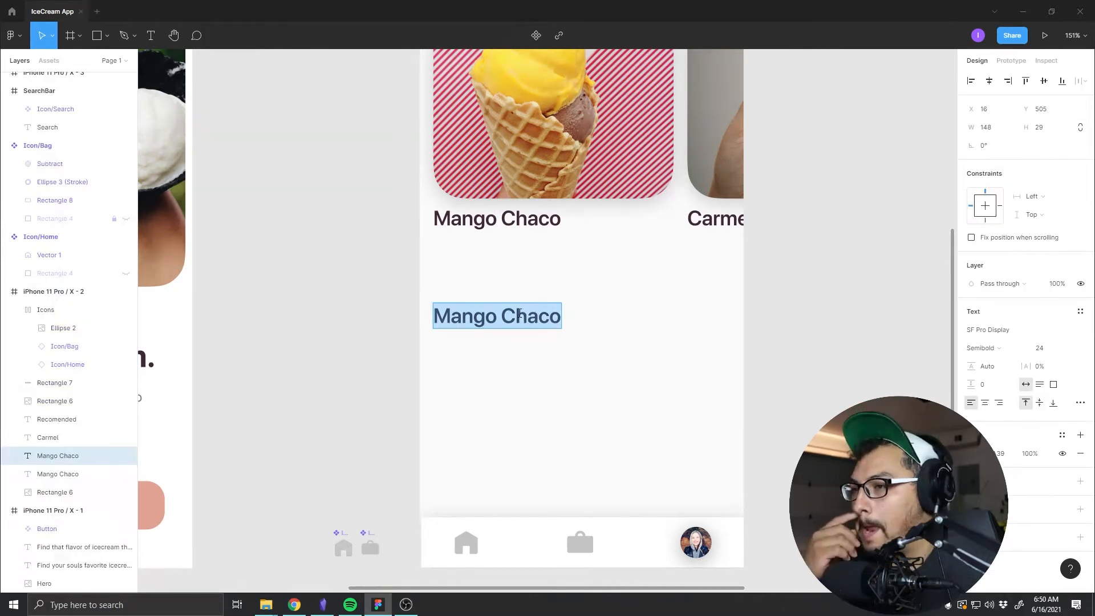
{"action": "left_click", "coordinate": [521, 316]}
{"action": "key", "text": "Escape"}
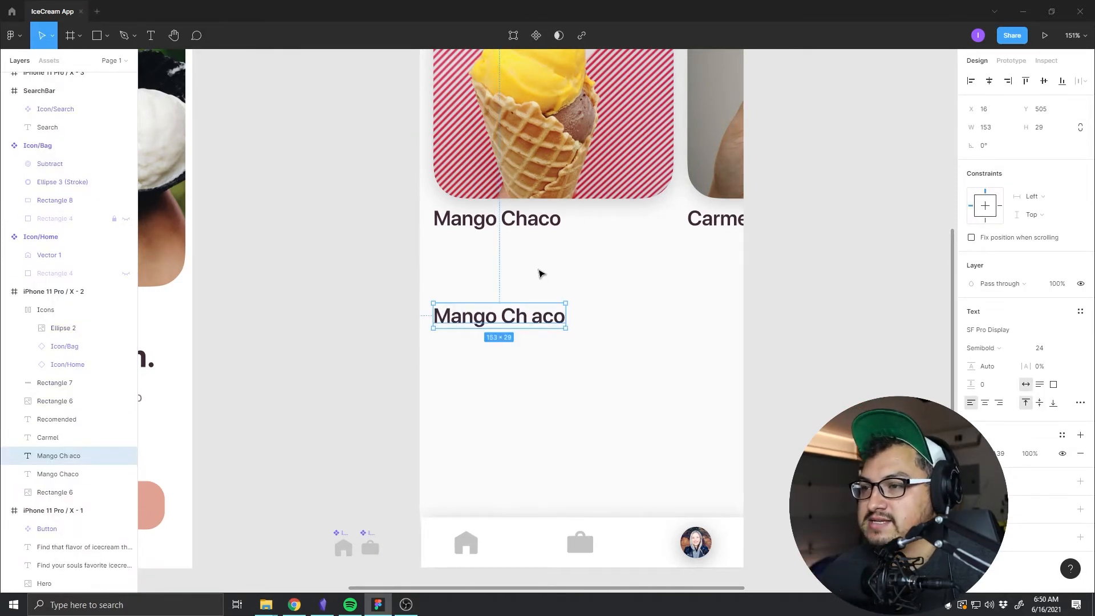
{"action": "left_click", "coordinate": [540, 271]}
Step: Replace the "Recomended" heading above the first flavor card with "Lastest Flavors"
{"action": "scroll", "coordinate": [530, 215], "scroll_direction": "up", "scroll_amount": 3}
{"action": "double_click", "coordinate": [498, 127]}
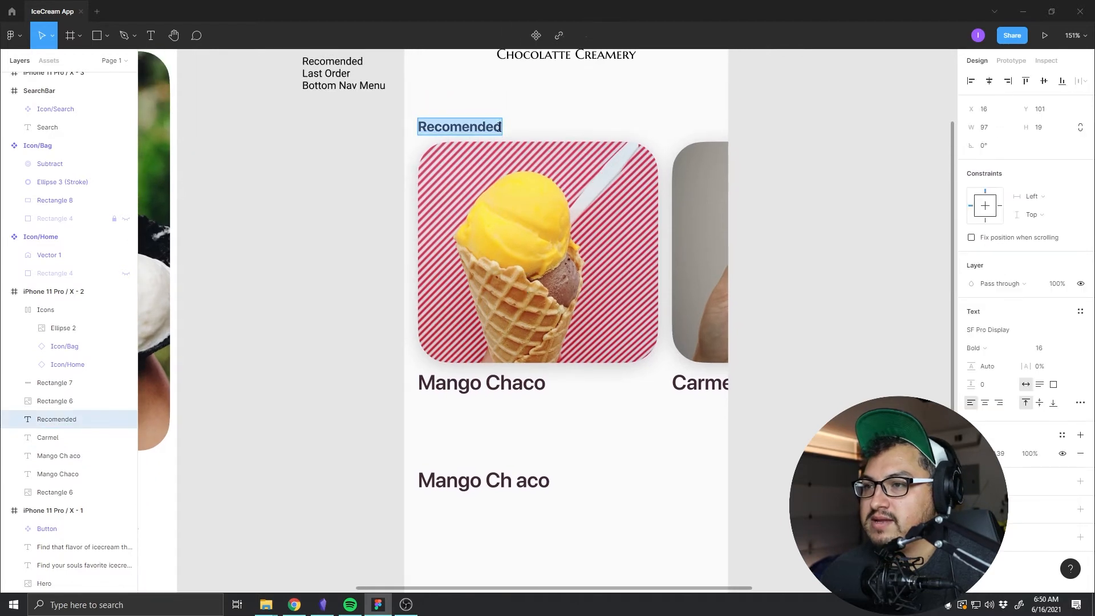
{"action": "left_click", "coordinate": [498, 127]}
{"action": "key", "text": "BackSpace"}
{"action": "key", "text": "BackSpace"}
{"action": "key", "text": "BackSpace"}
{"action": "key", "text": "BackSpace"}
{"action": "key", "text": "BackSpace"}
{"action": "key", "text": "BackSpace"}
{"action": "key", "text": "BackSpace"}
{"action": "key", "text": "BackSpace"}
{"action": "key", "text": "BackSpace"}
{"action": "key", "text": "BackSpace"}
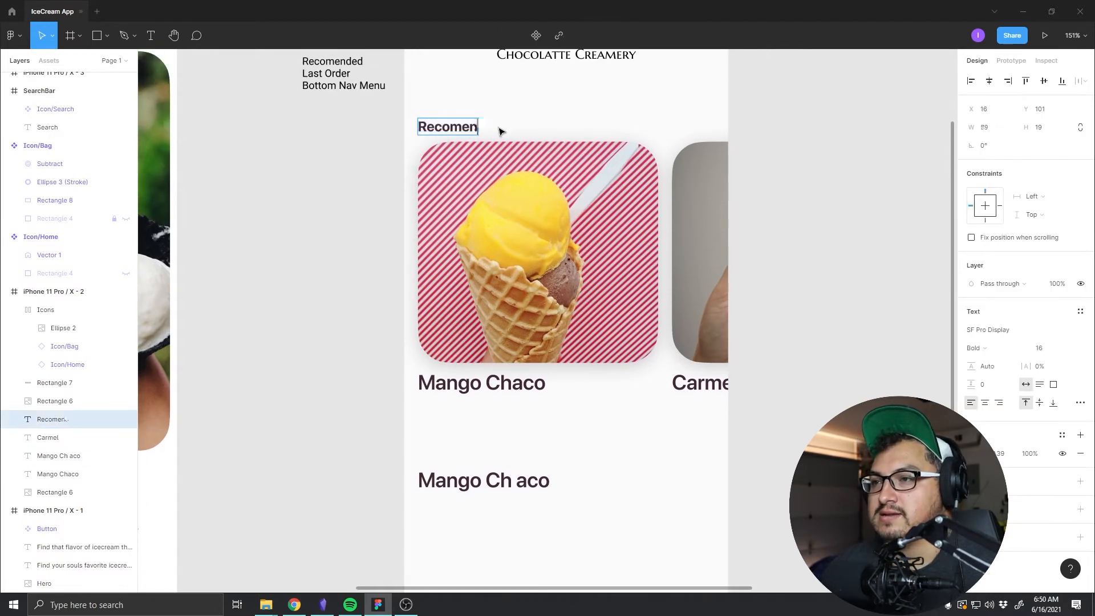
{"action": "type", "text": "L:"}
{"action": "key", "text": "BackSpace"}
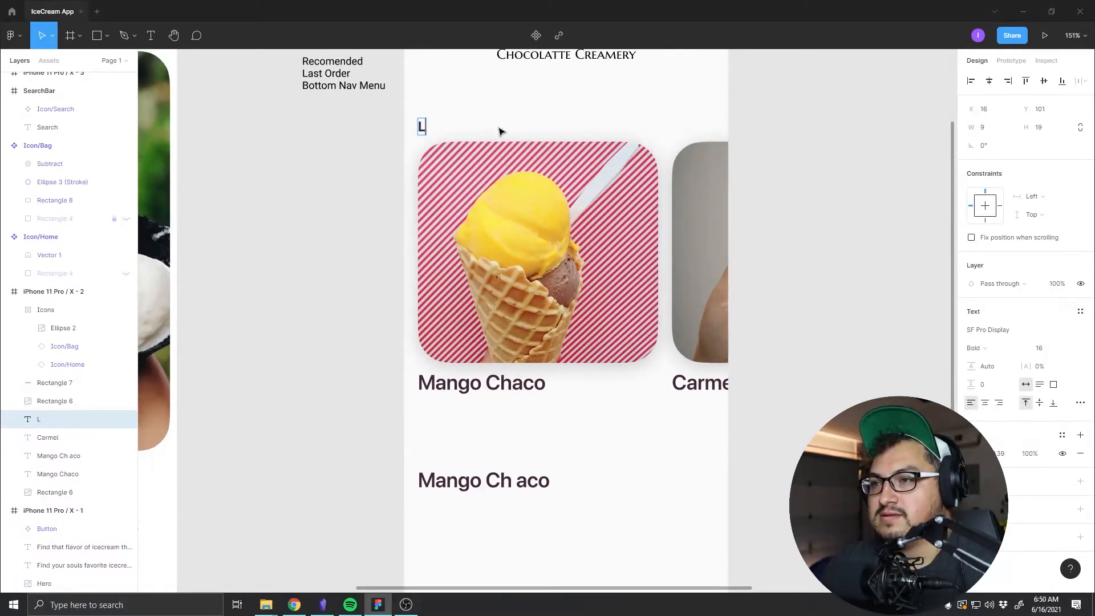
{"action": "type", "text": "astest F"}
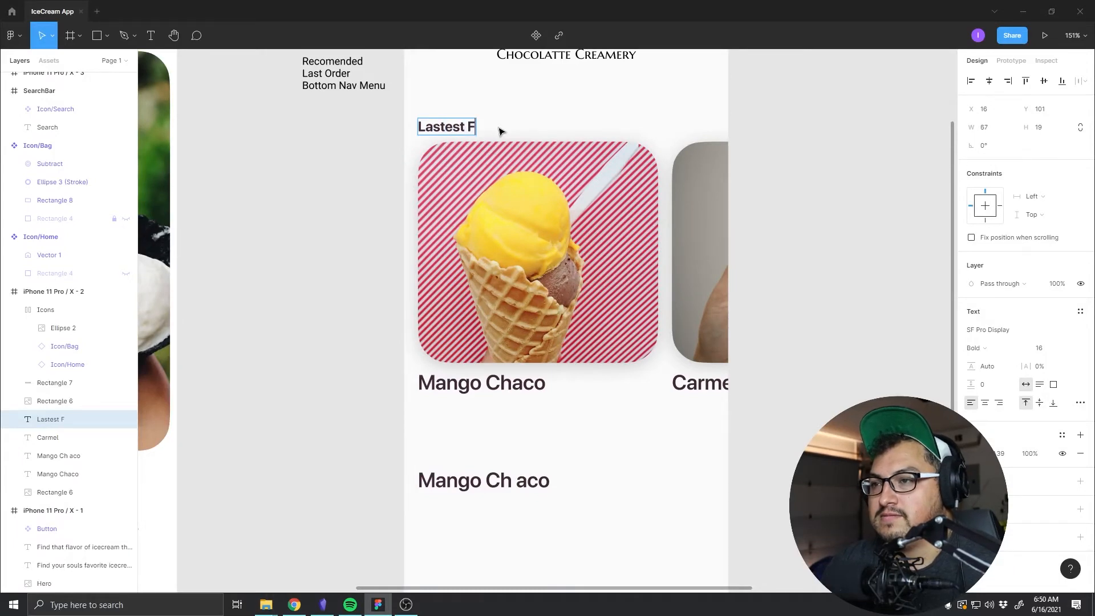
{"action": "key", "text": "BackSpace"}
{"action": "key", "text": "BackSpace"}
{"action": "type", "text": "Flavors"}
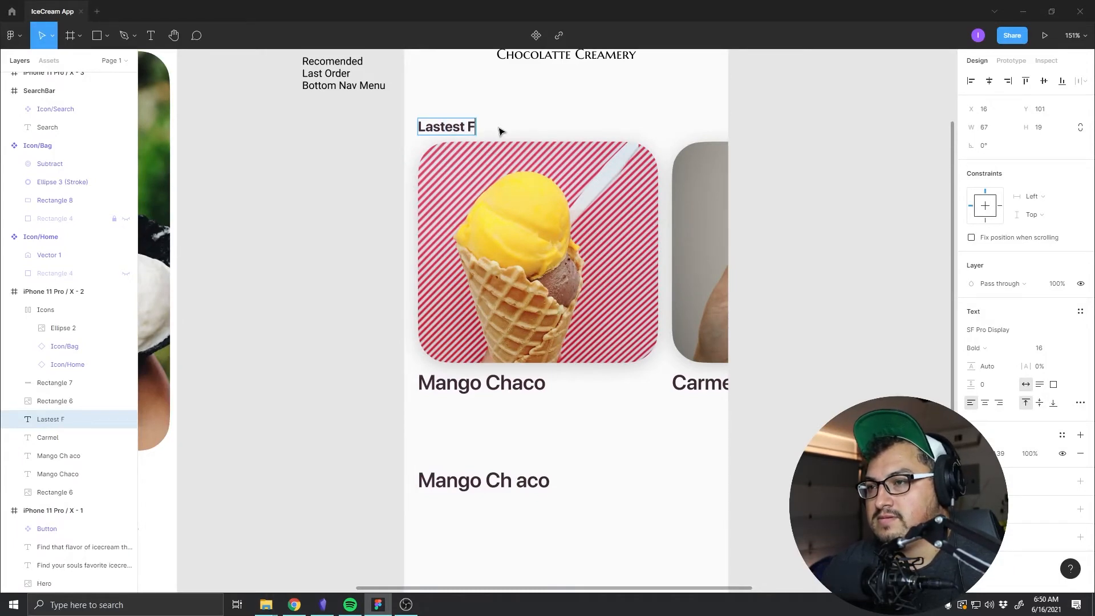
{"action": "key", "text": "Escape"}
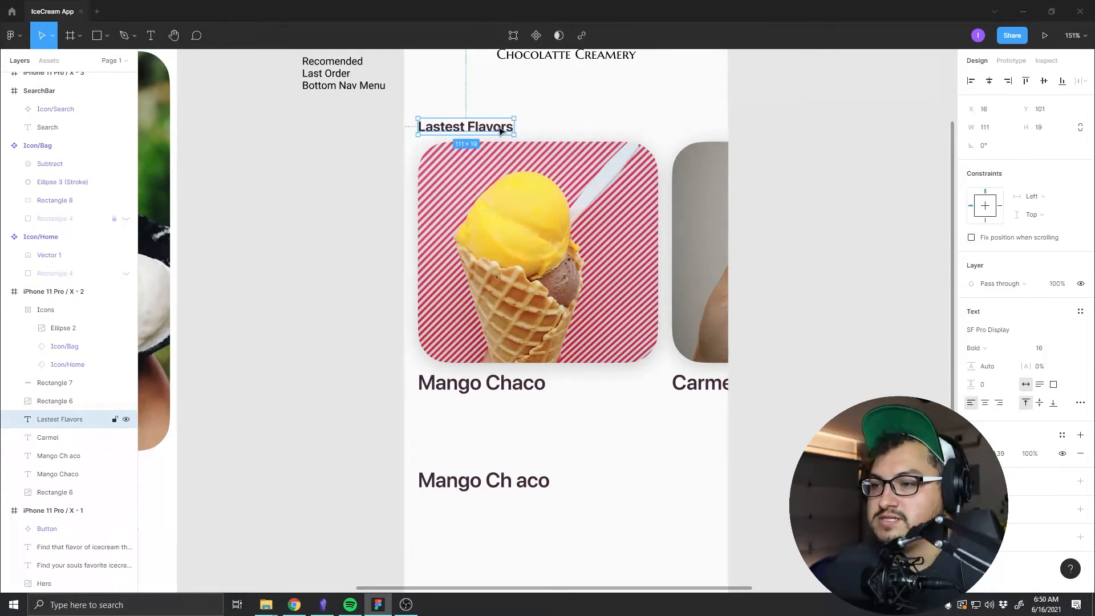
Step: Place a copy of the "Lastest Flavors" heading below the Mango Chaco card's caption, left-aligned with the original at Y 472
{"action": "scroll", "coordinate": [511, 292], "scroll_direction": "down", "scroll_amount": 1}
{"action": "scroll", "coordinate": [511, 291], "scroll_direction": "down", "scroll_amount": 2}
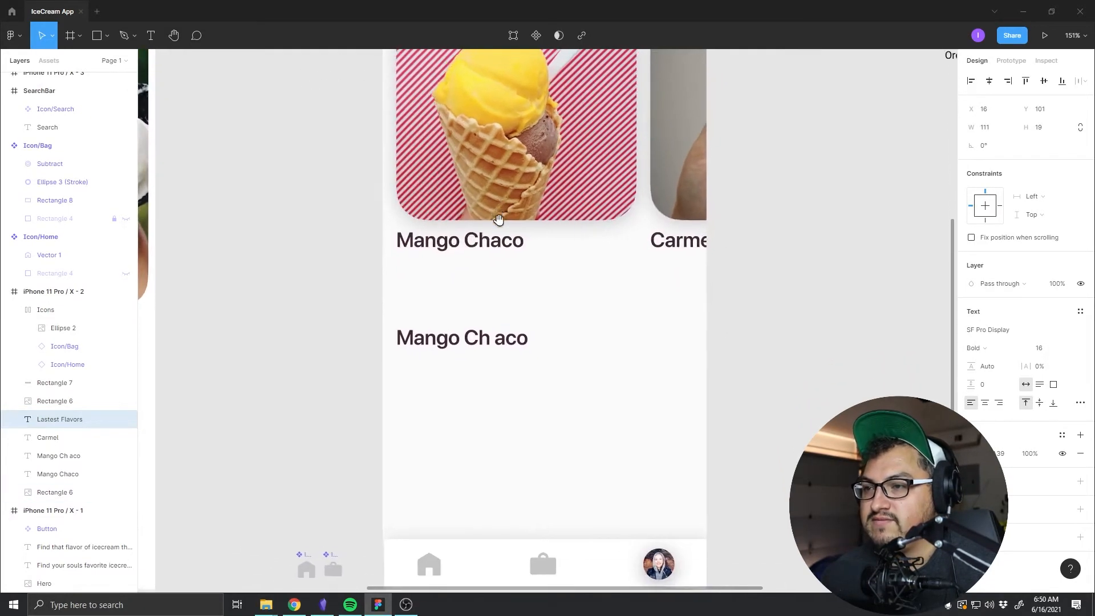
{"action": "scroll", "coordinate": [512, 292], "scroll_direction": "up", "scroll_amount": 2}
{"action": "scroll", "coordinate": [536, 289], "scroll_direction": "down", "scroll_amount": 3}
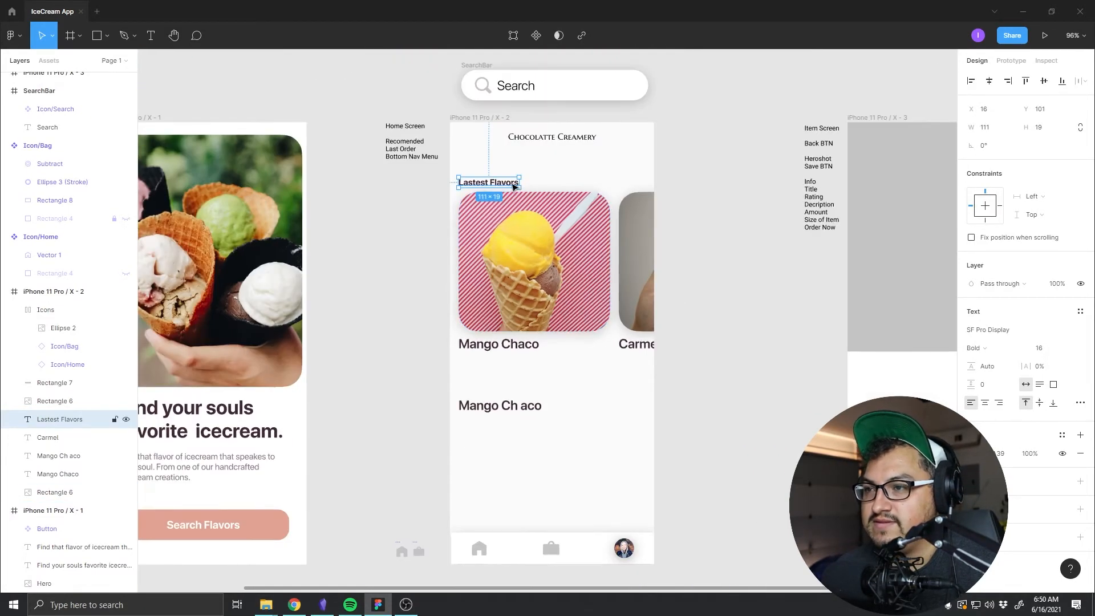
{"action": "left_click_drag", "start_coordinate": [511, 184], "coordinate": [506, 384]}
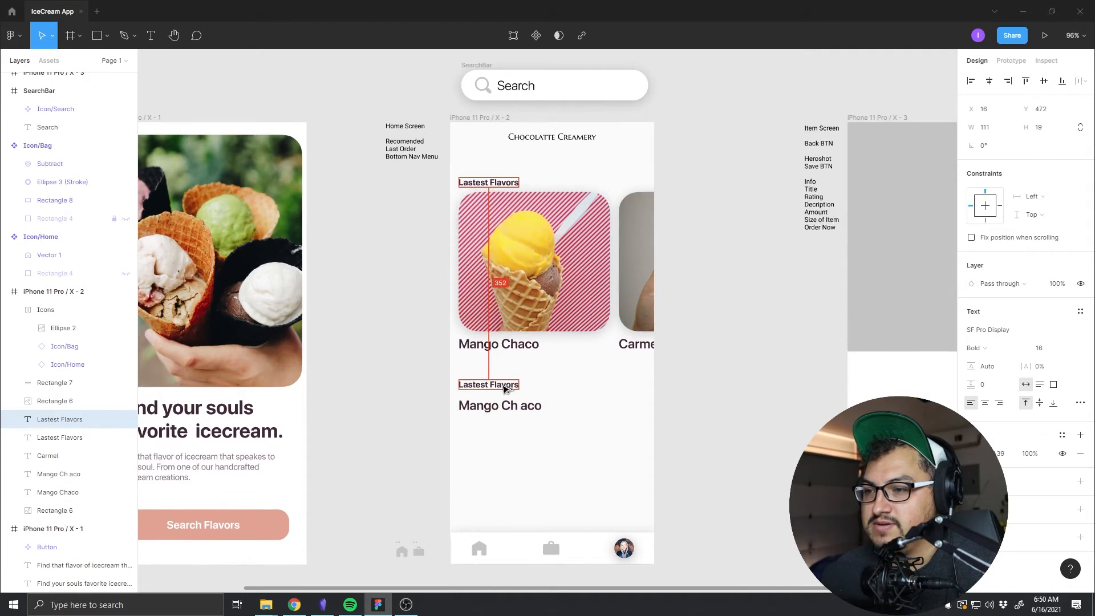
Step: Delete the stray "Mango Ch aco" text beneath the copied heading
{"action": "left_click", "coordinate": [507, 395]}
{"action": "left_click", "coordinate": [509, 406]}
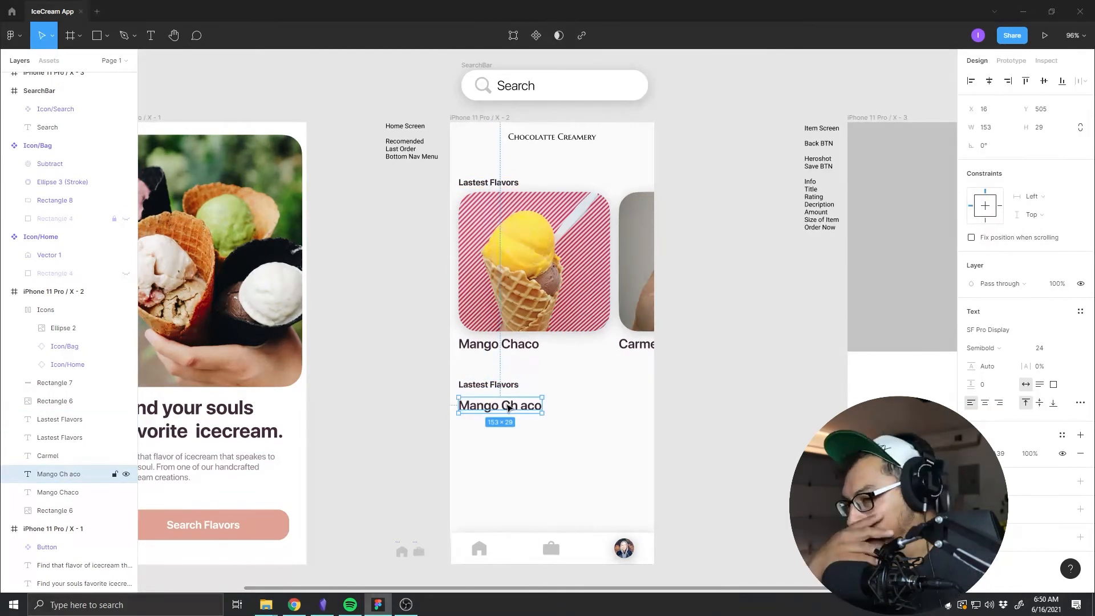
{"action": "key", "text": "Delete"}
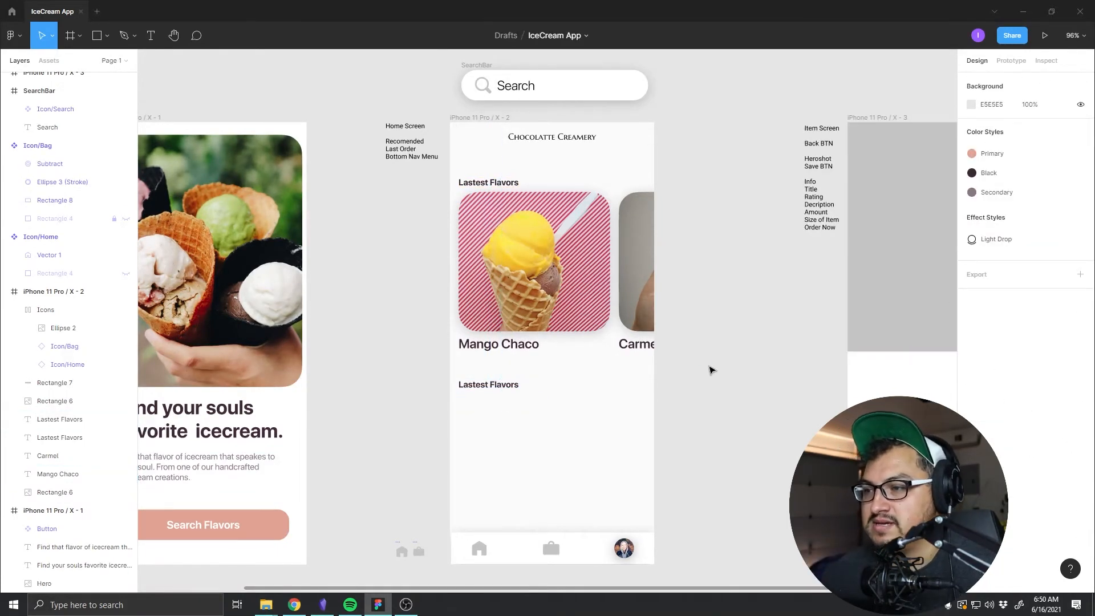
Step: Duplicate both flavor cards and their captions under the second heading, and move that whole section up so its heading sits at Y 445
{"action": "left_click_drag", "start_coordinate": [711, 369], "coordinate": [505, 445]}
{"action": "left_click", "coordinate": [512, 391], "text": "shift"}
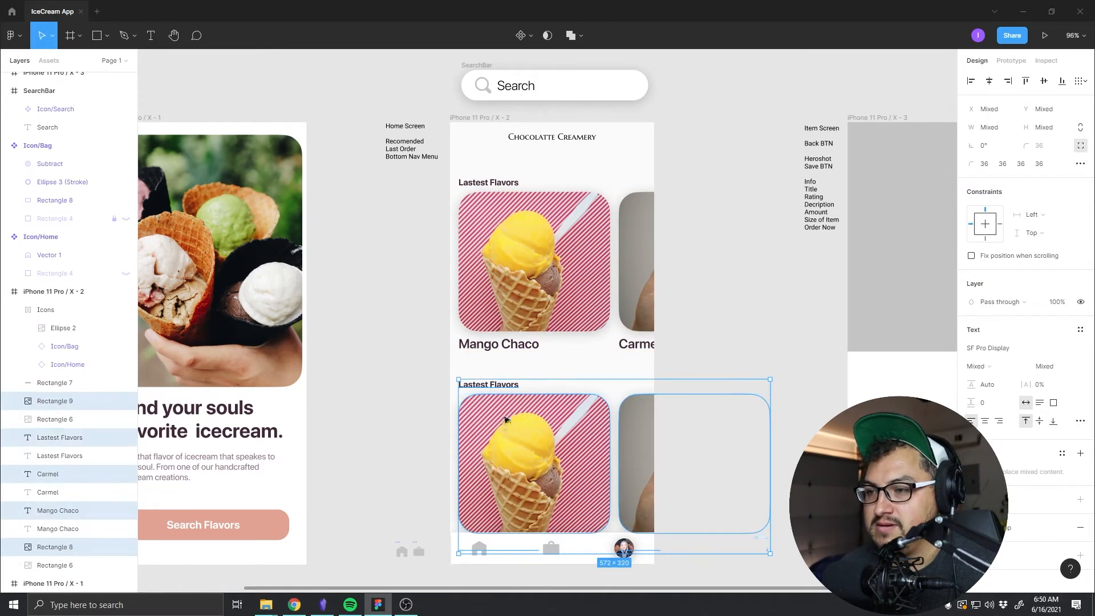
{"action": "left_click_drag", "start_coordinate": [511, 391], "coordinate": [523, 342]}
{"action": "key", "text": "Down"}
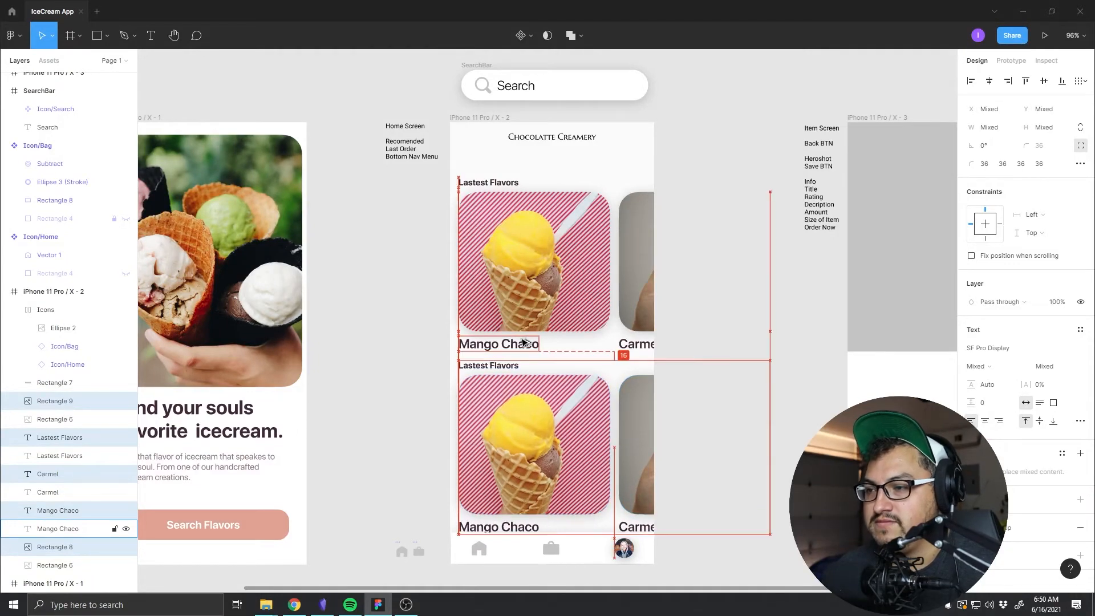
{"action": "key", "text": "shift+Down"}
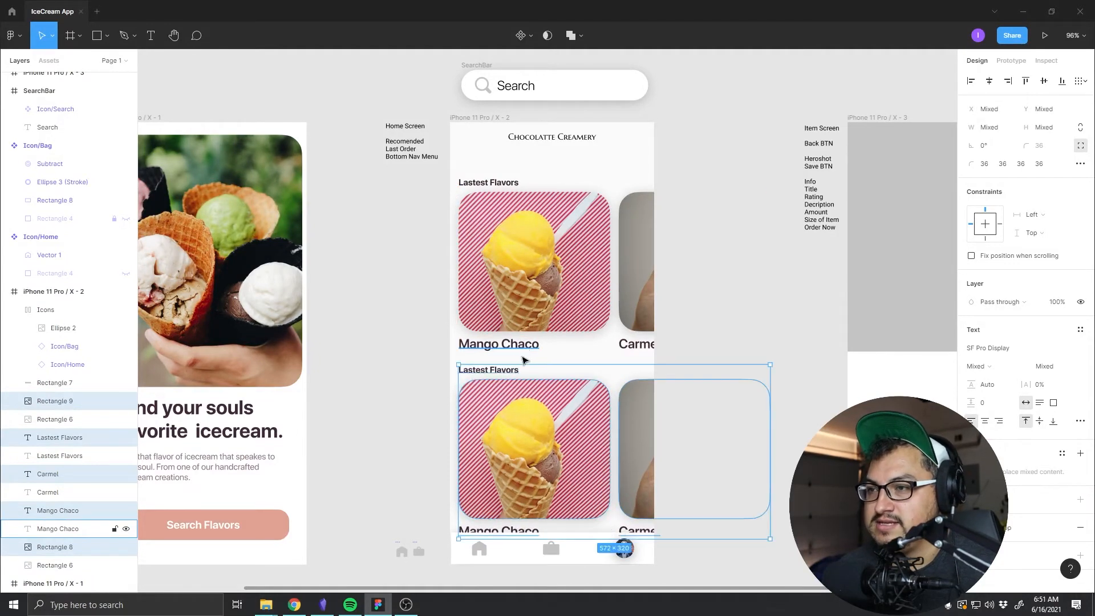
{"action": "left_click", "coordinate": [657, 355]}
Step: Recolor both "Lastest Flavors" headings with the muted purple-gray secondary color
{"action": "left_click", "coordinate": [505, 371]}
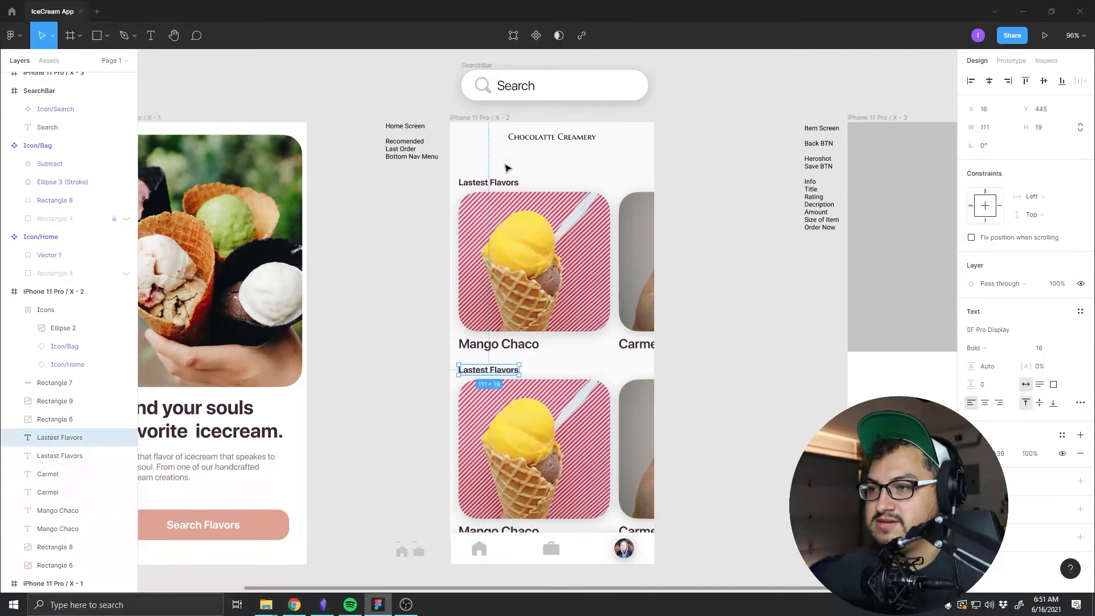
{"action": "left_click", "coordinate": [506, 184], "text": "shift"}
{"action": "left_click", "coordinate": [972, 499]}
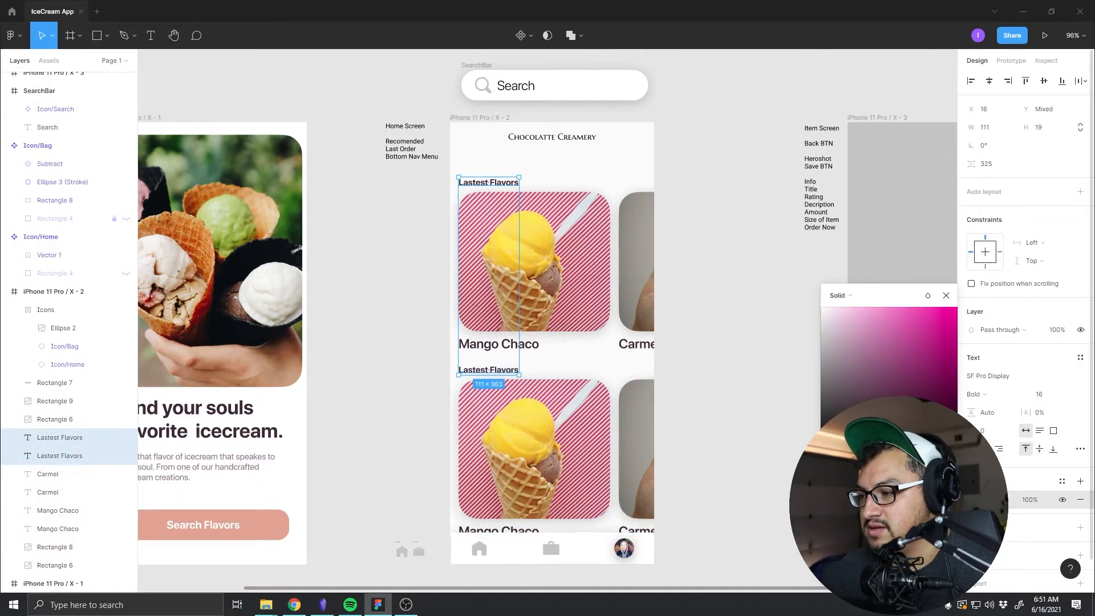
{"action": "left_click", "coordinate": [861, 530]}
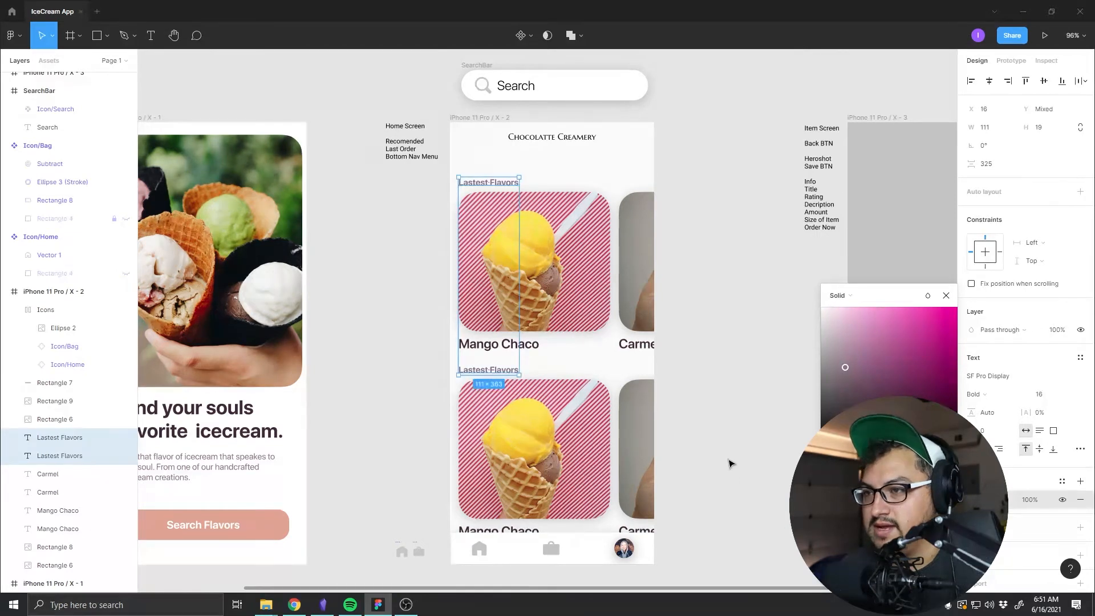
{"action": "left_click", "coordinate": [736, 485]}
Step: Change the lower section's heading text to "Recomended"
{"action": "double_click", "coordinate": [478, 372]}
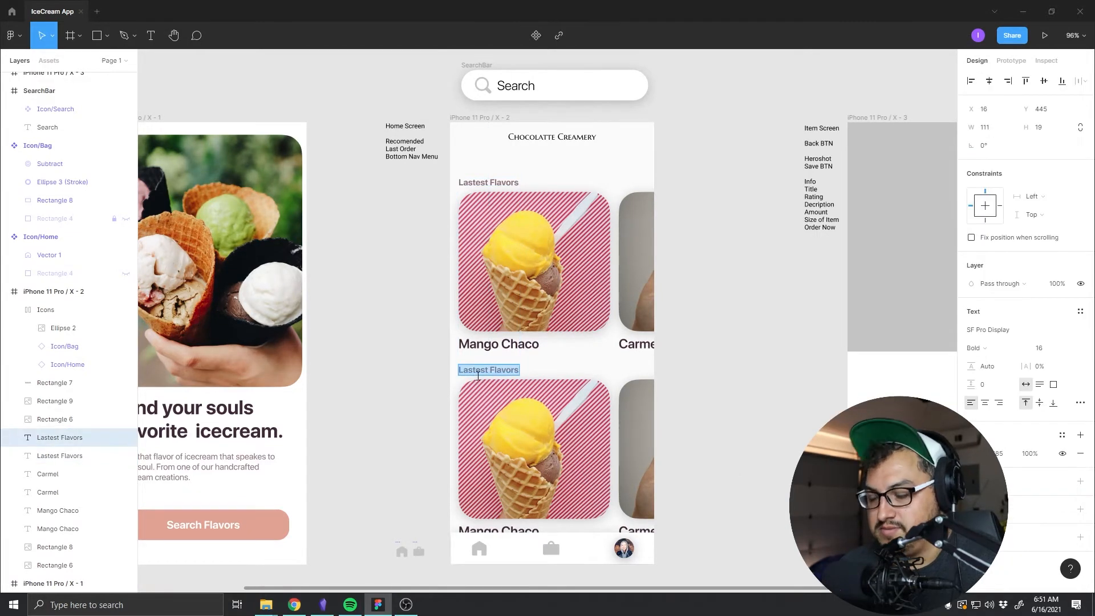
{"action": "type", "text": "Recomended"}
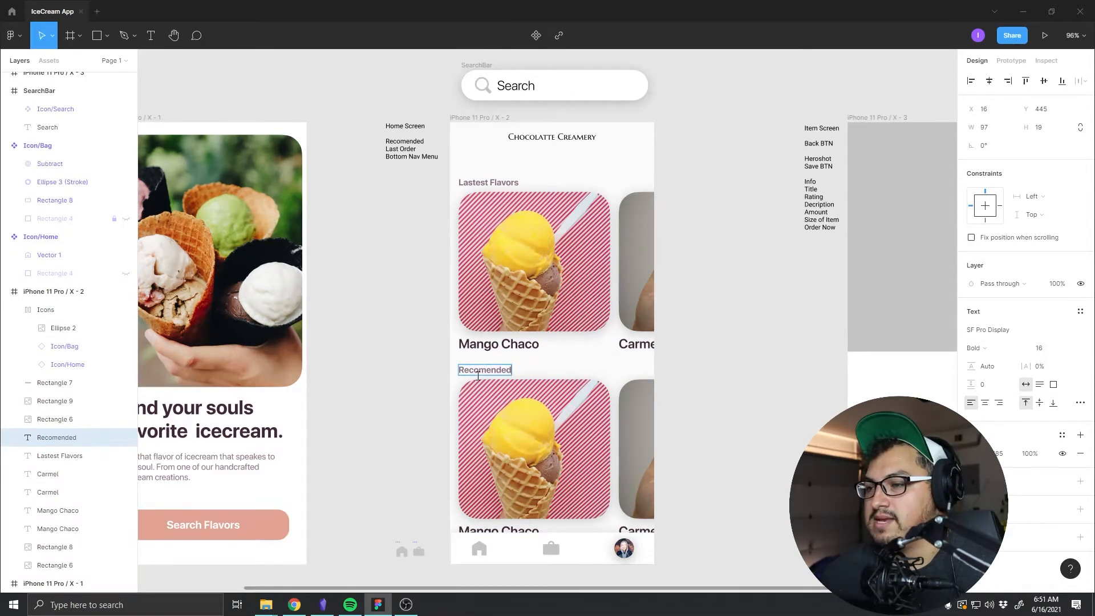
{"action": "key", "text": "Escape"}
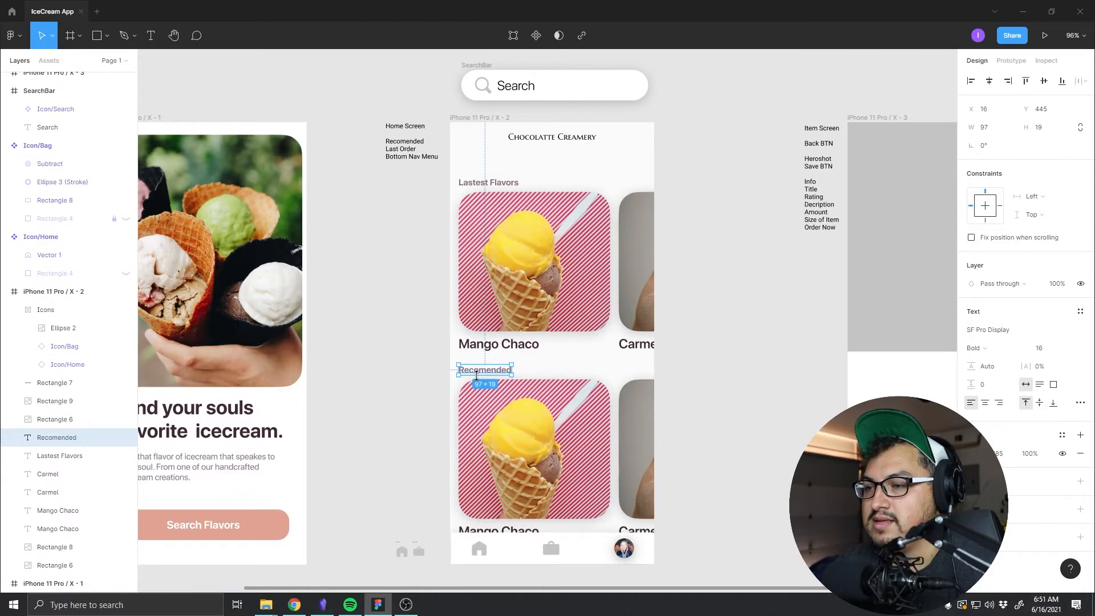
Step: Run the Spellchecker plugin on the lower heading and apply the suggested correction "Recommend"
{"action": "left_click", "coordinate": [26, 36]}
{"action": "mouse_move", "coordinate": [56, 156]}
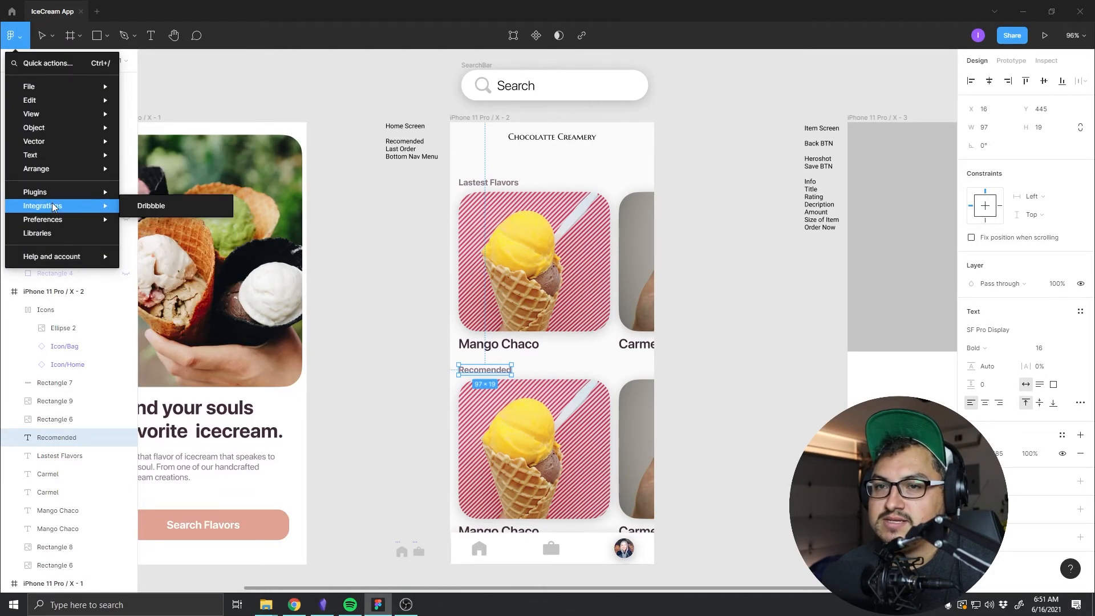
{"action": "mouse_move", "coordinate": [91, 192]}
{"action": "left_click", "coordinate": [155, 207]}
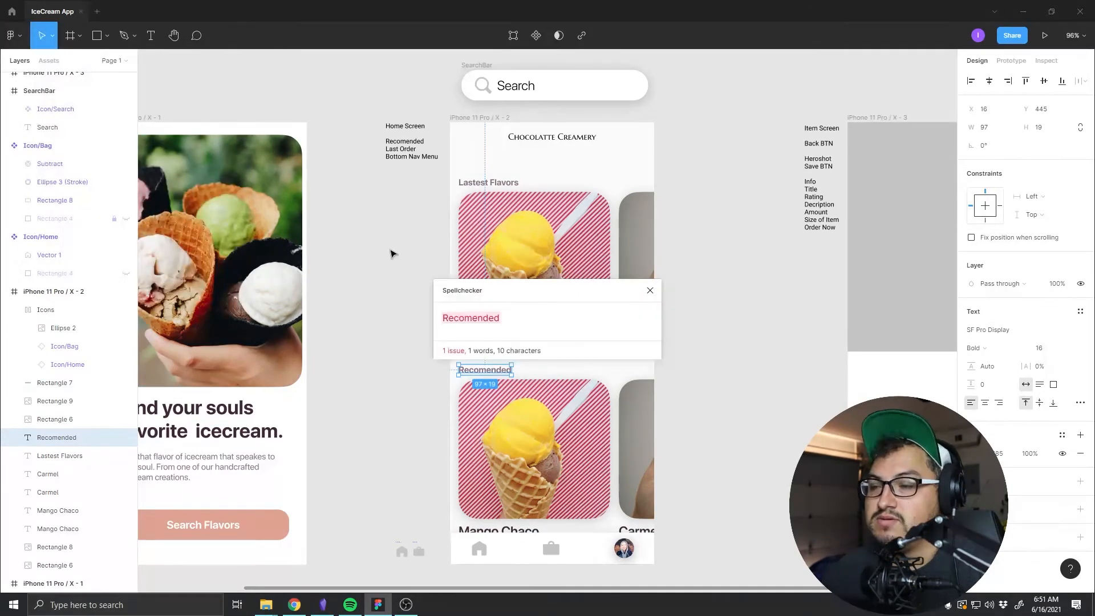
{"action": "left_click", "coordinate": [467, 324]}
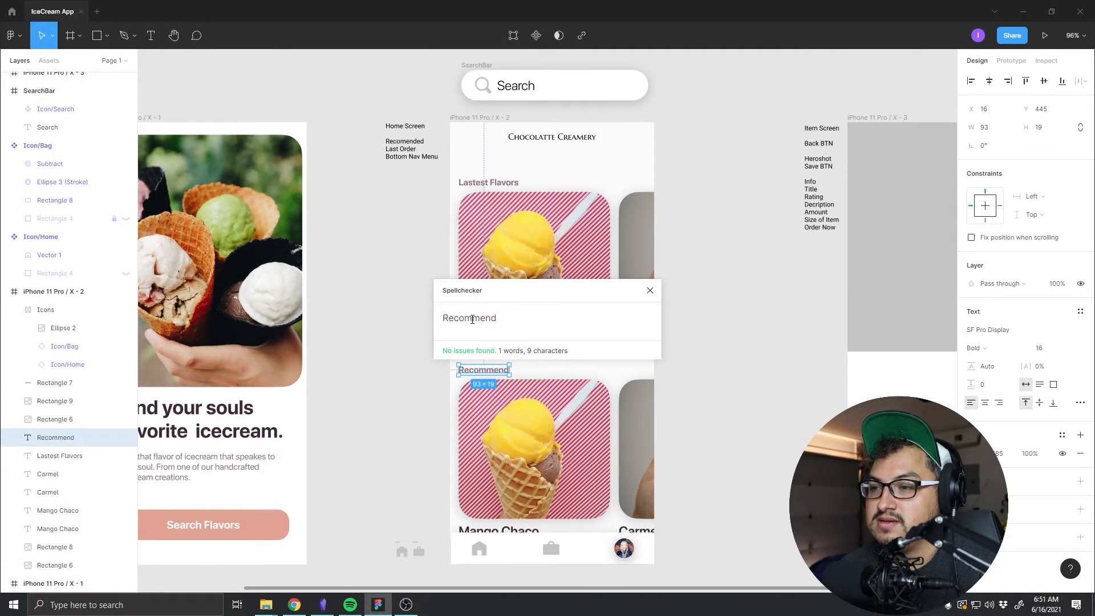
{"action": "left_click", "coordinate": [650, 291]}
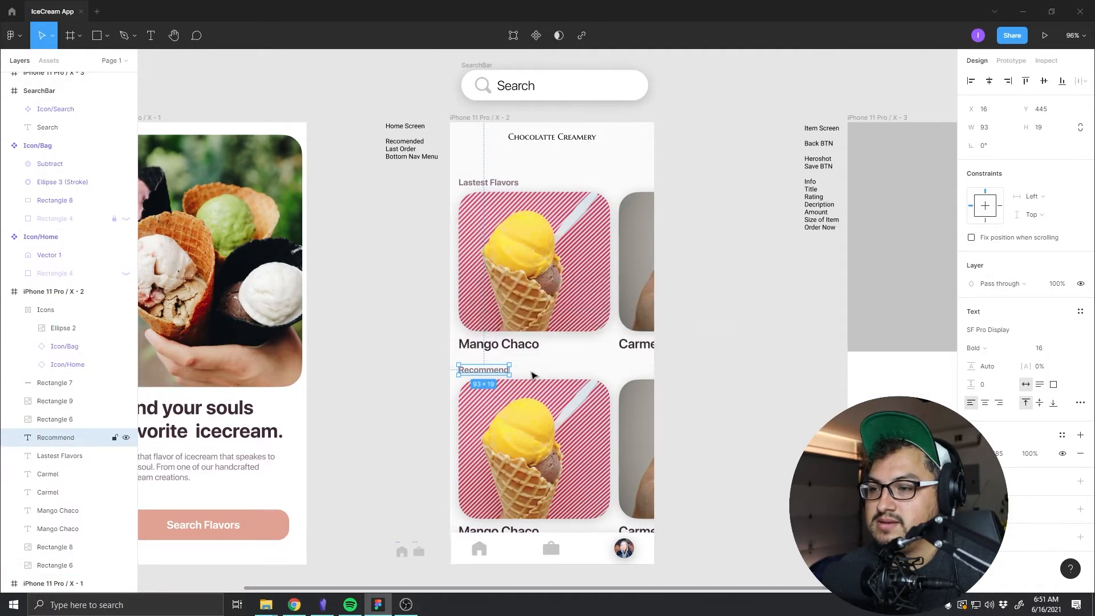
Step: Extend the lower section's heading to read "Recommended"
{"action": "double_click", "coordinate": [496, 371]}
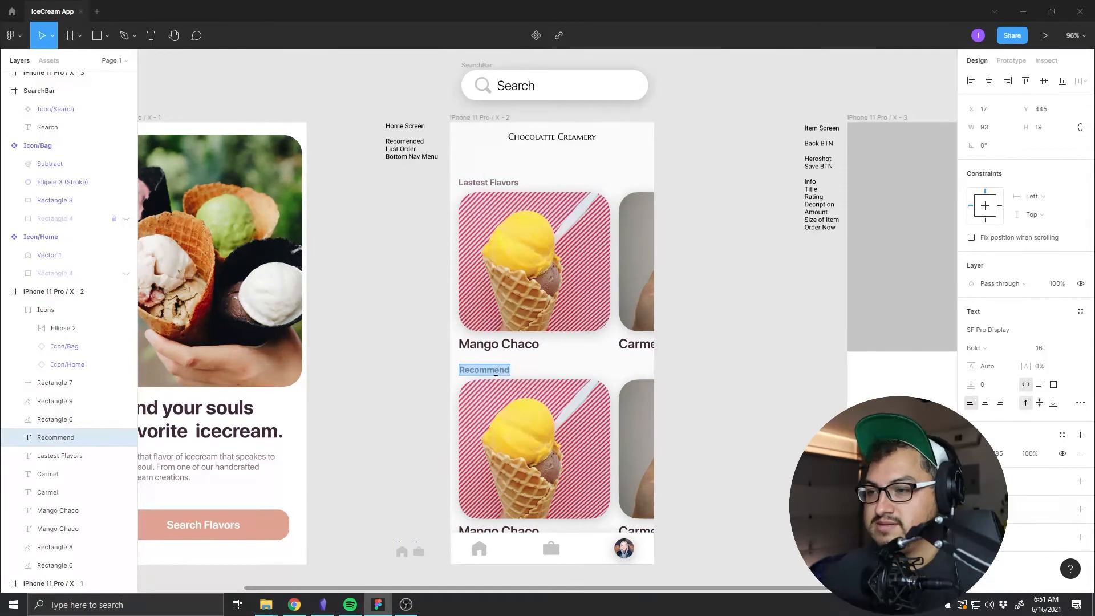
{"action": "left_click", "coordinate": [496, 371]}
{"action": "type", "text": "ed"}
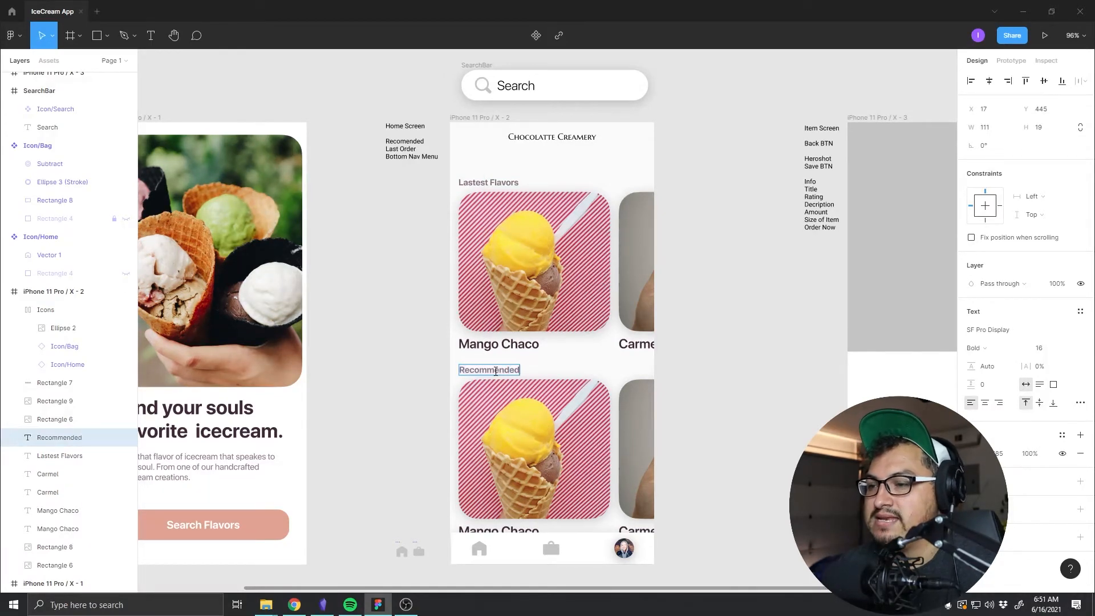
{"action": "key", "text": "Escape"}
{"action": "left_click", "coordinate": [766, 405]}
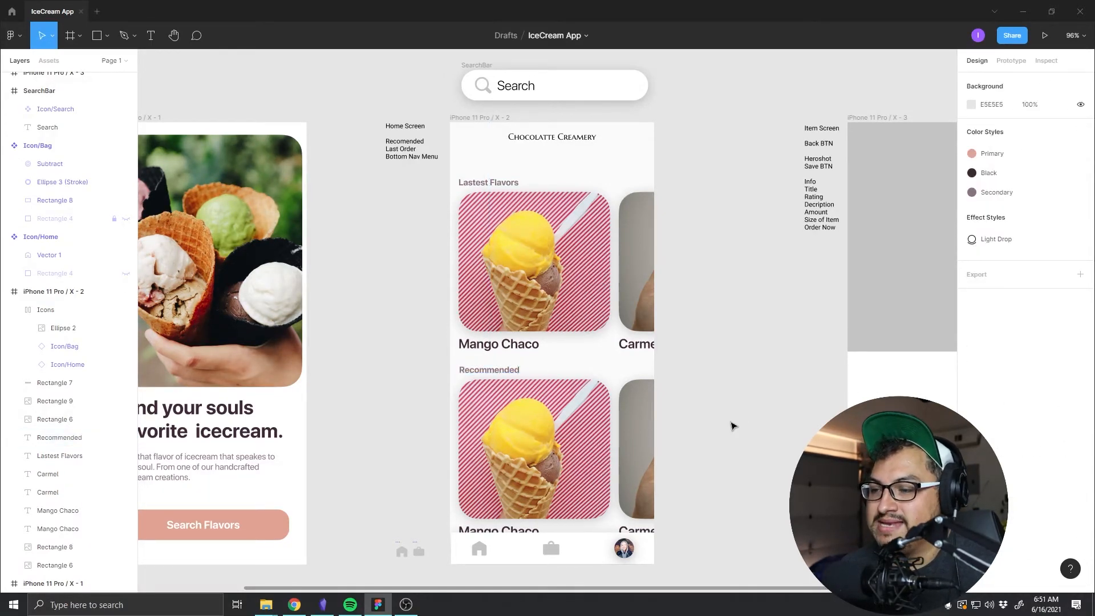
Step: Replace the photo in the first Recommended card with the Downloads picture of a hand-held waffle cone with two scoops
{"action": "left_click_drag", "start_coordinate": [713, 453], "coordinate": [650, 345]}
{"action": "double_click", "coordinate": [478, 360]}
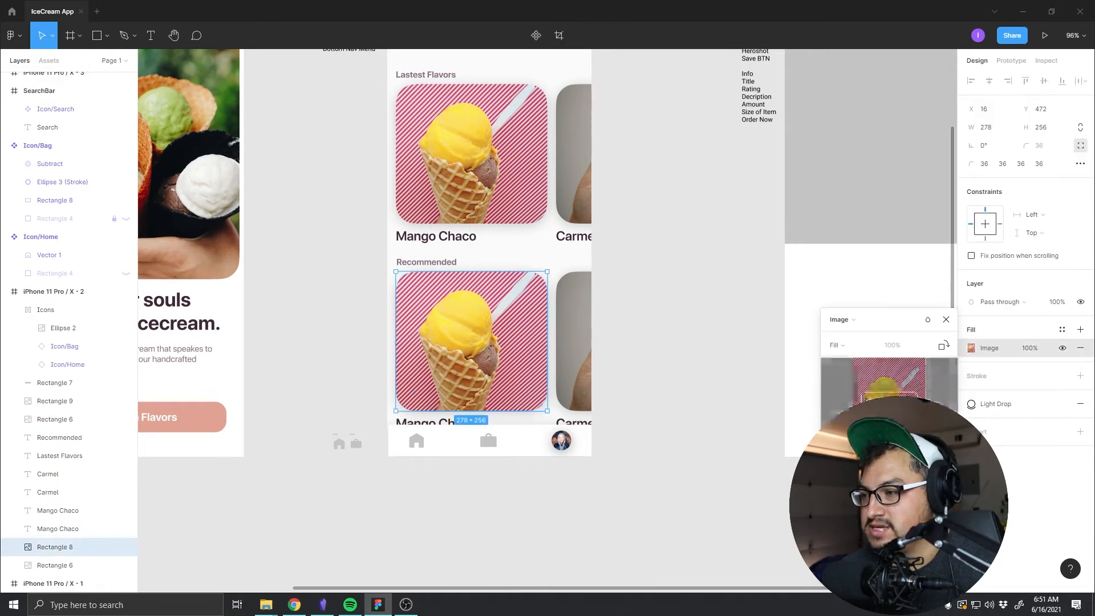
{"action": "left_click", "coordinate": [890, 397]}
{"action": "left_click", "coordinate": [143, 177]}
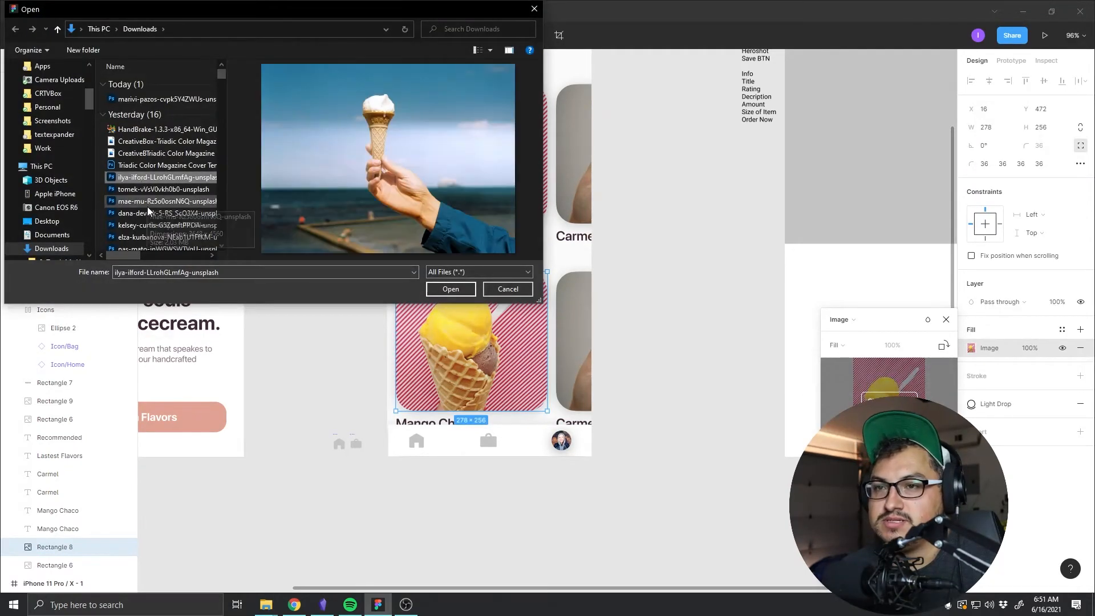
{"action": "left_click", "coordinate": [121, 202]}
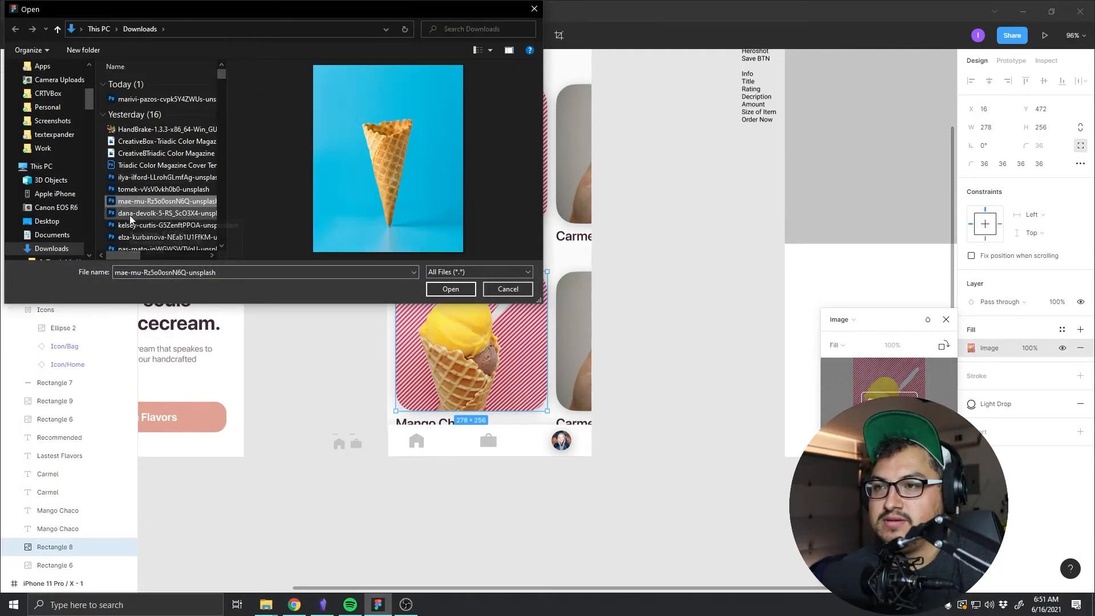
{"action": "left_click", "coordinate": [134, 224]}
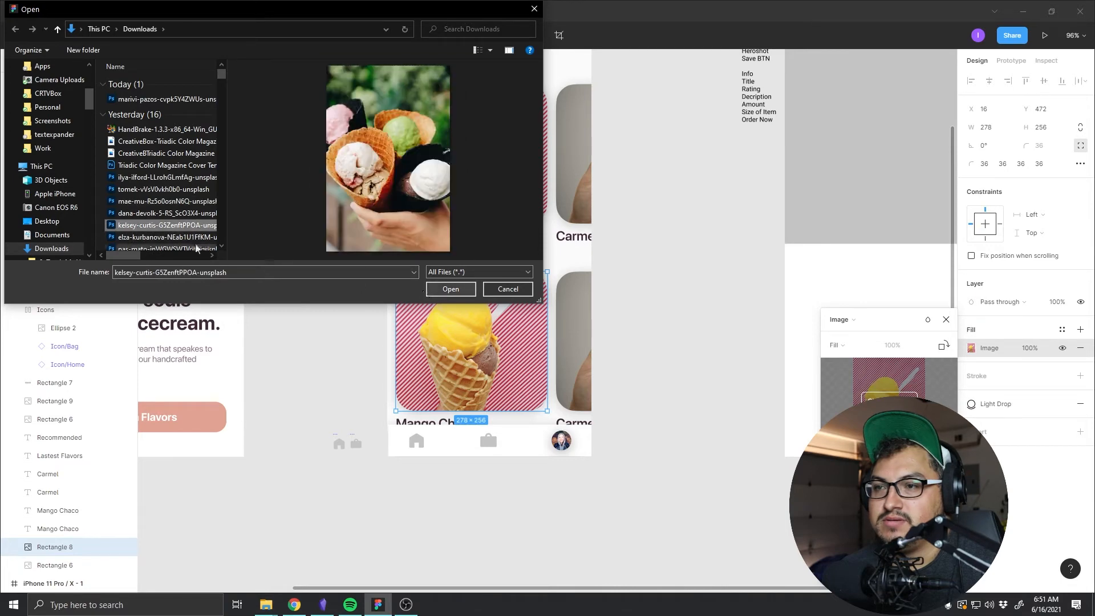
{"action": "left_click", "coordinate": [176, 236]}
{"action": "left_click", "coordinate": [463, 289]}
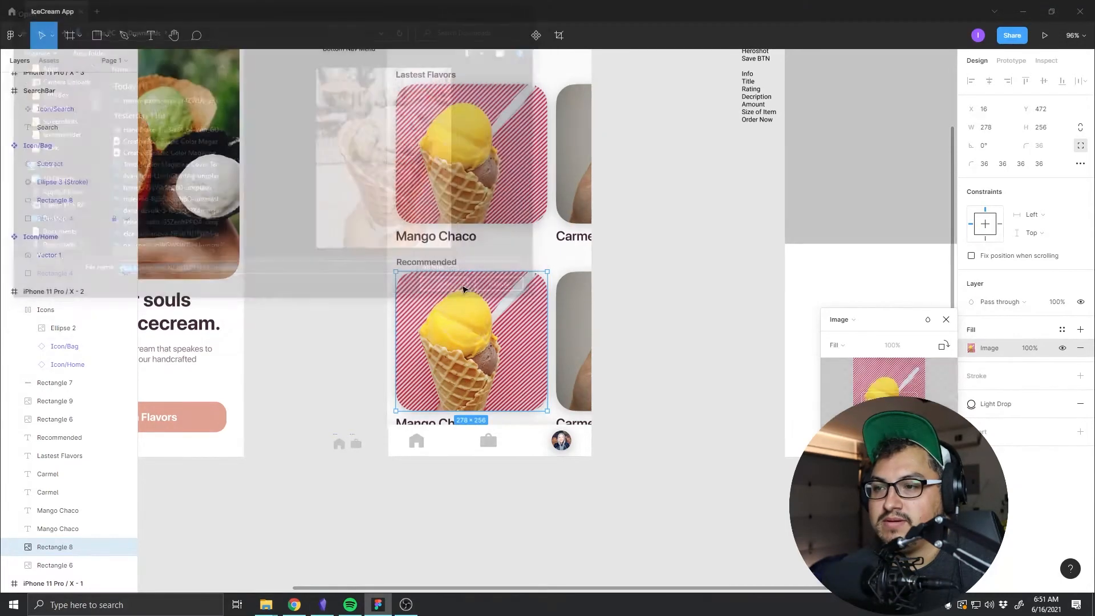
Step: Replace the photo in the second Recommended card with the Downloads picture of a pink ice cream cone on a yellow background
{"action": "left_click", "coordinate": [577, 335]}
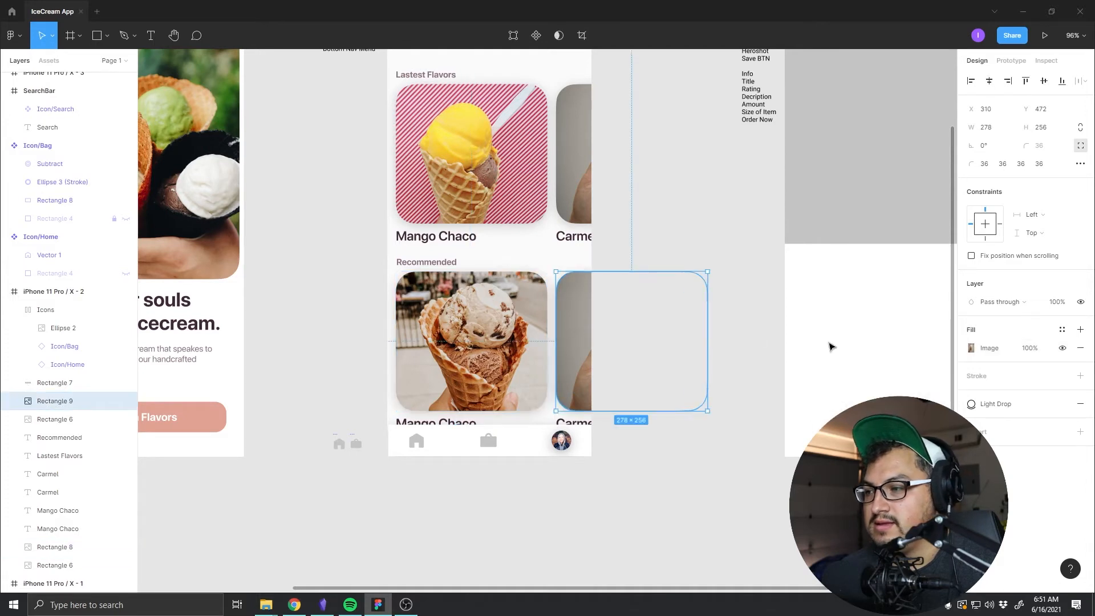
{"action": "double_click", "coordinate": [577, 333]}
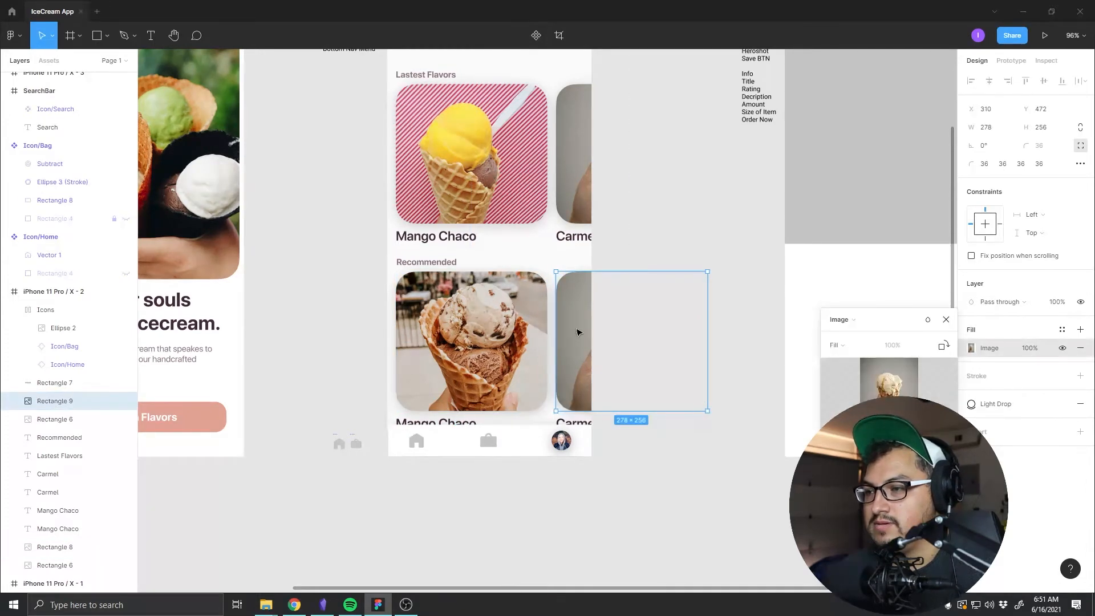
{"action": "left_click", "coordinate": [878, 397]}
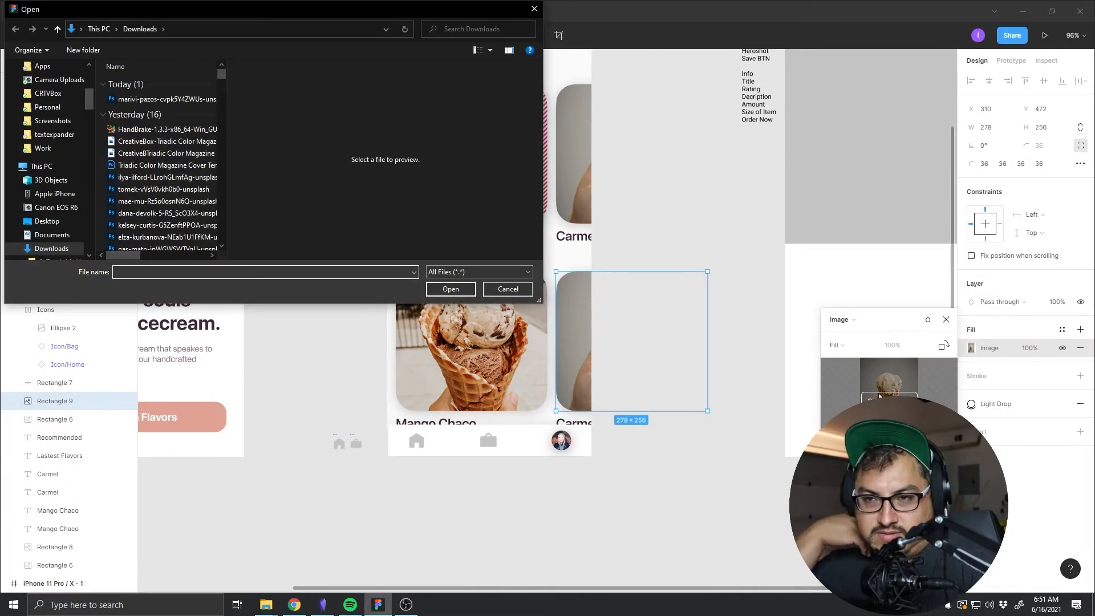
{"action": "scroll", "coordinate": [137, 227], "scroll_direction": "down", "scroll_amount": 3}
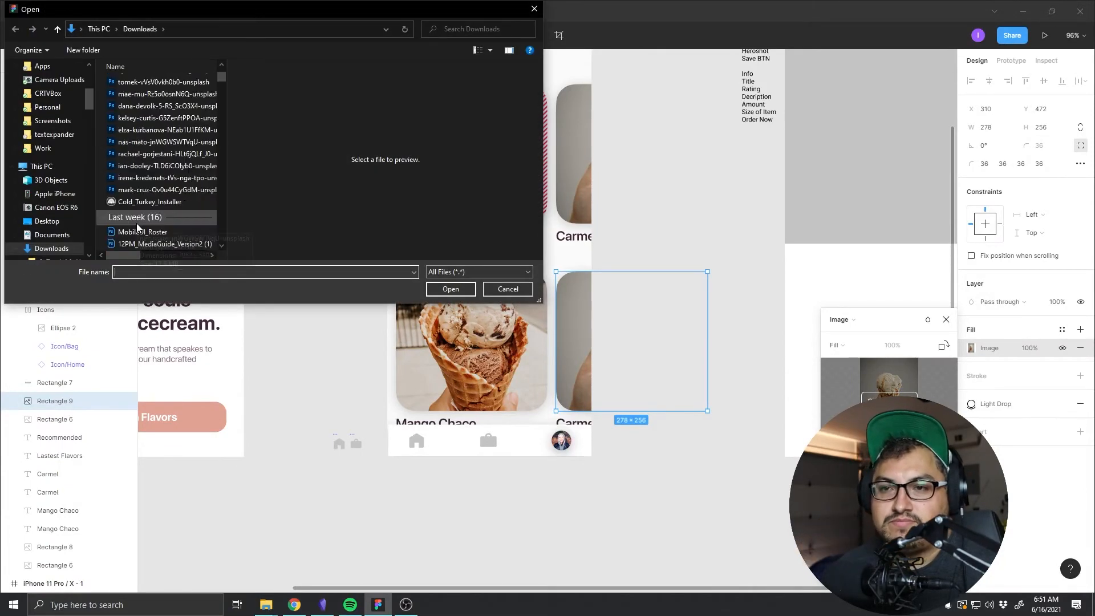
{"action": "left_click", "coordinate": [152, 193]}
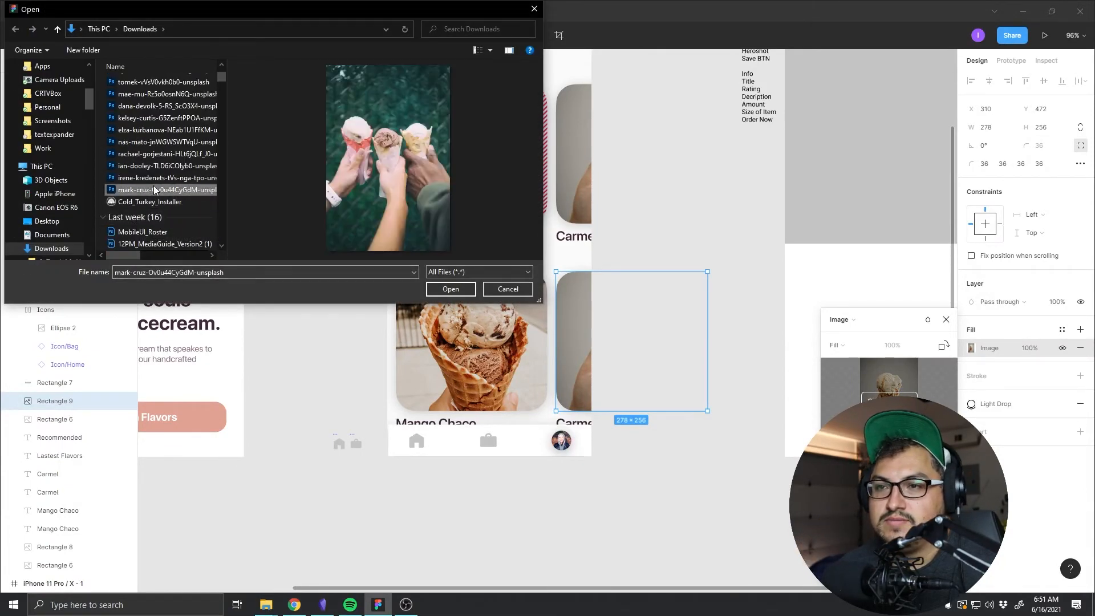
{"action": "left_click", "coordinate": [155, 179]}
{"action": "left_click", "coordinate": [155, 166]}
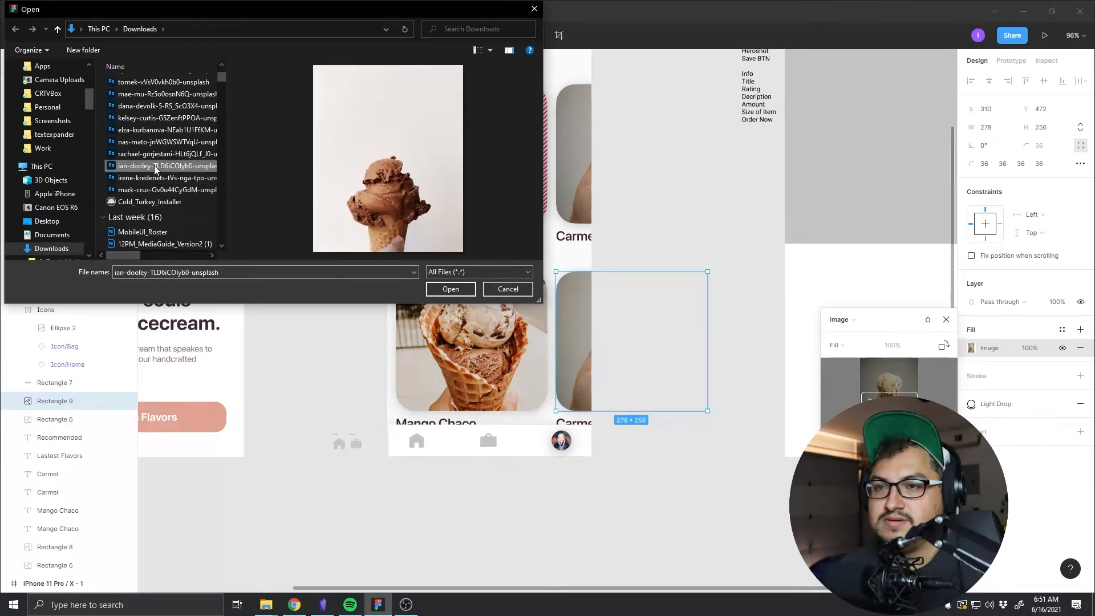
{"action": "left_click", "coordinate": [450, 289]}
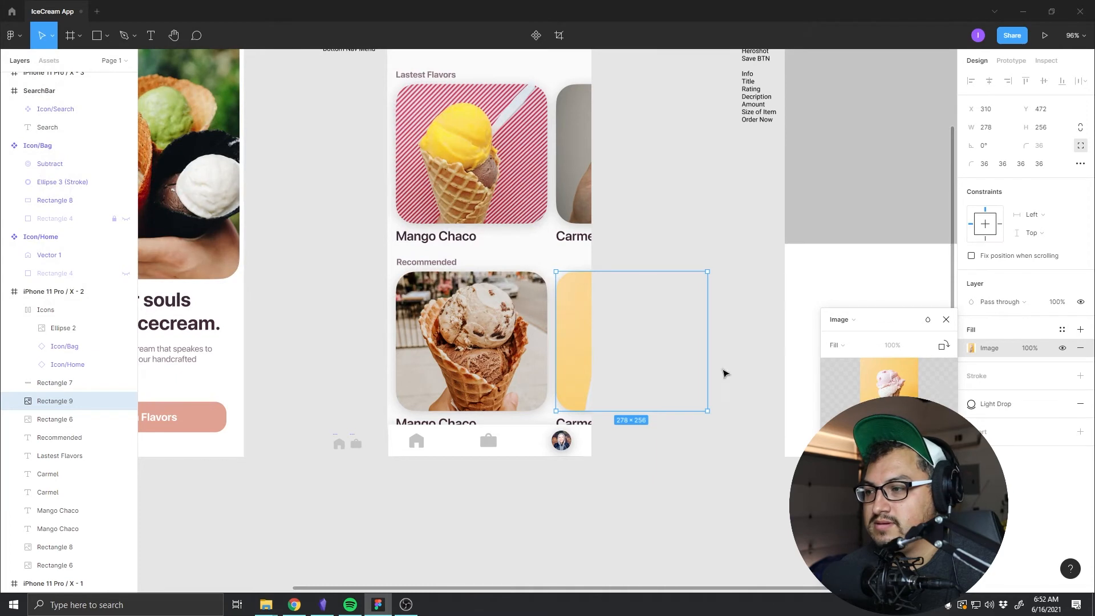
Step: Move both card sections, including headings and captions, up together to start about 61 px below the home screen's top edge
{"action": "mouse_move", "coordinate": [890, 404]}
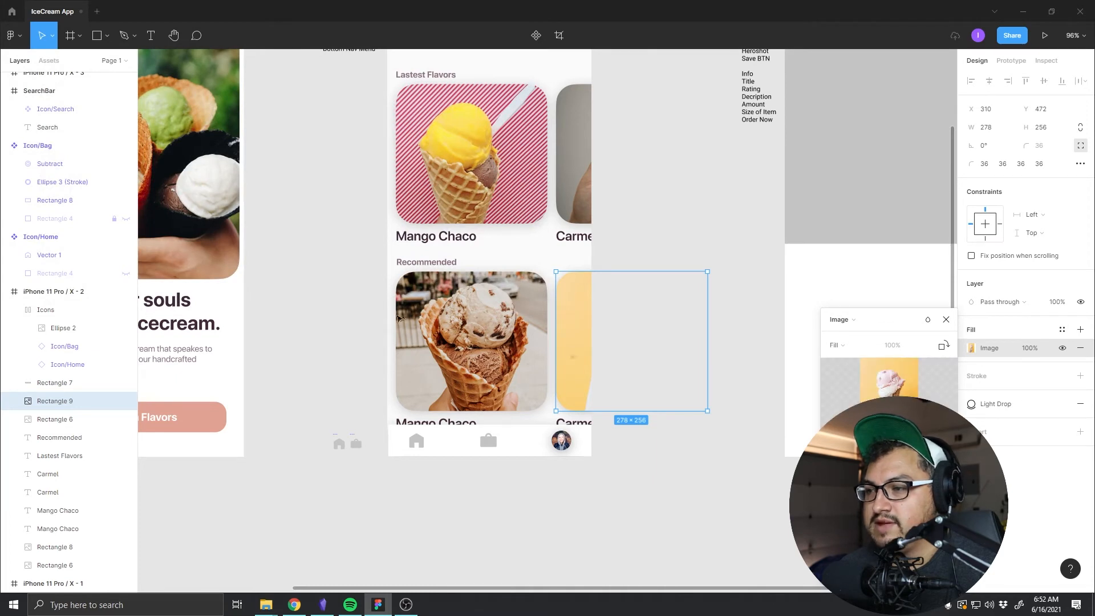
{"action": "scroll", "coordinate": [468, 521], "scroll_direction": "up", "scroll_amount": 4}
{"action": "scroll", "coordinate": [468, 521], "scroll_direction": "right", "scroll_amount": 1}
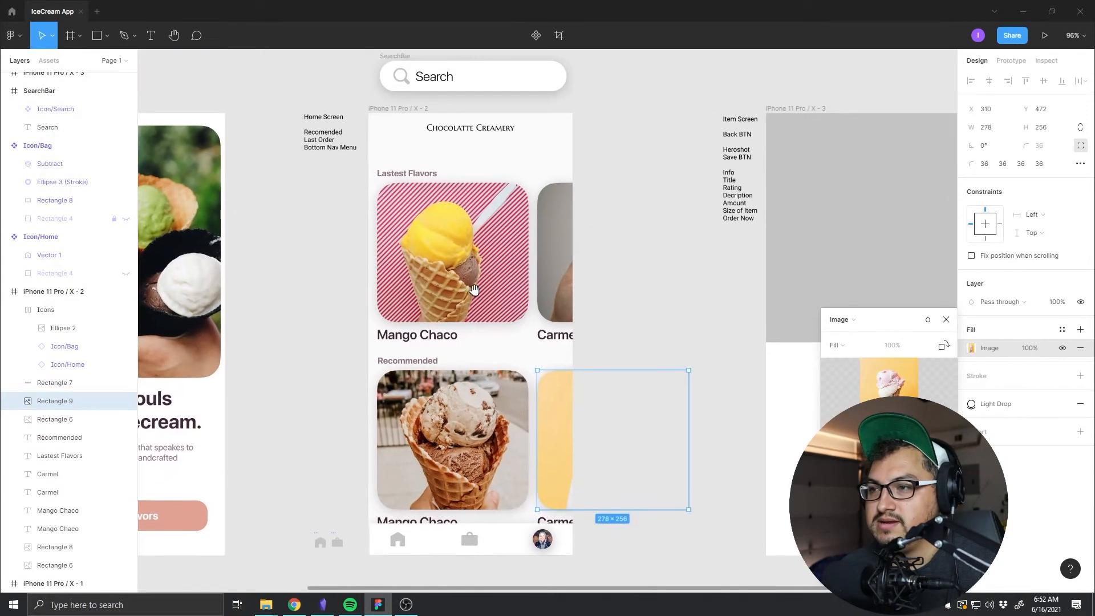
{"action": "scroll", "coordinate": [465, 434], "scroll_direction": "down", "scroll_amount": 4}
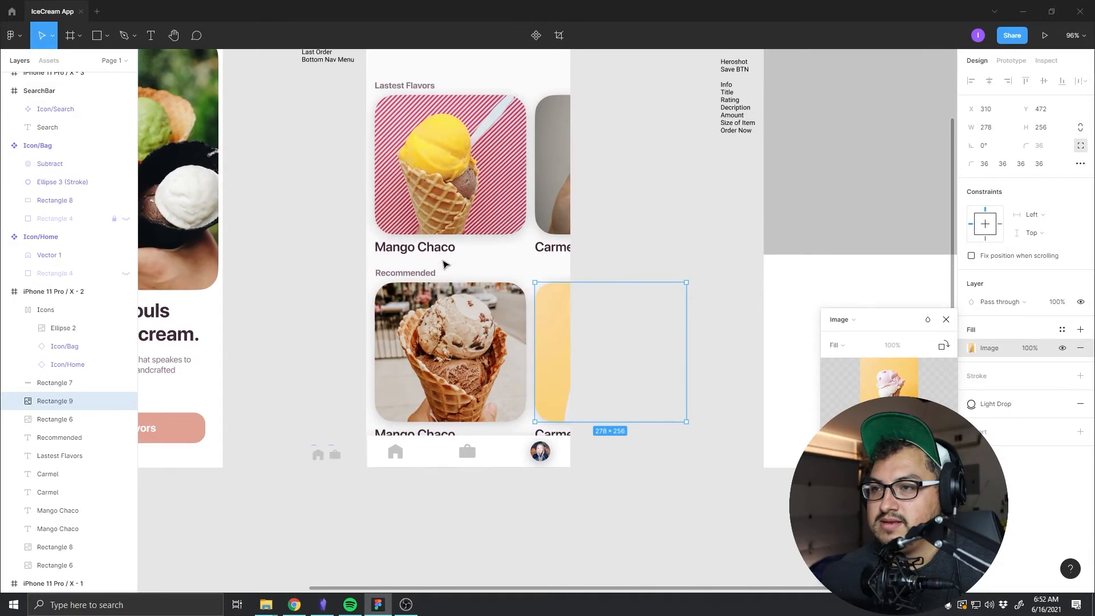
{"action": "scroll", "coordinate": [286, 320], "scroll_direction": "up", "scroll_amount": 5}
{"action": "scroll", "coordinate": [286, 320], "scroll_direction": "left", "scroll_amount": 1}
{"action": "scroll", "coordinate": [285, 250], "scroll_direction": "down", "scroll_amount": 4}
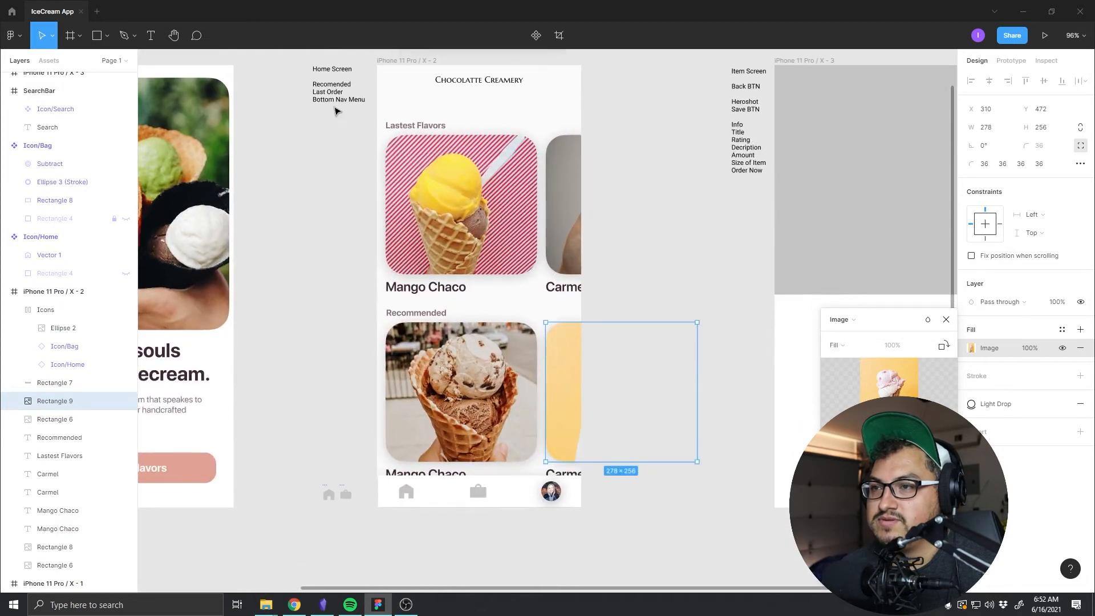
{"action": "key", "text": "Escape"}
{"action": "left_click_drag", "start_coordinate": [304, 118], "coordinate": [675, 467]}
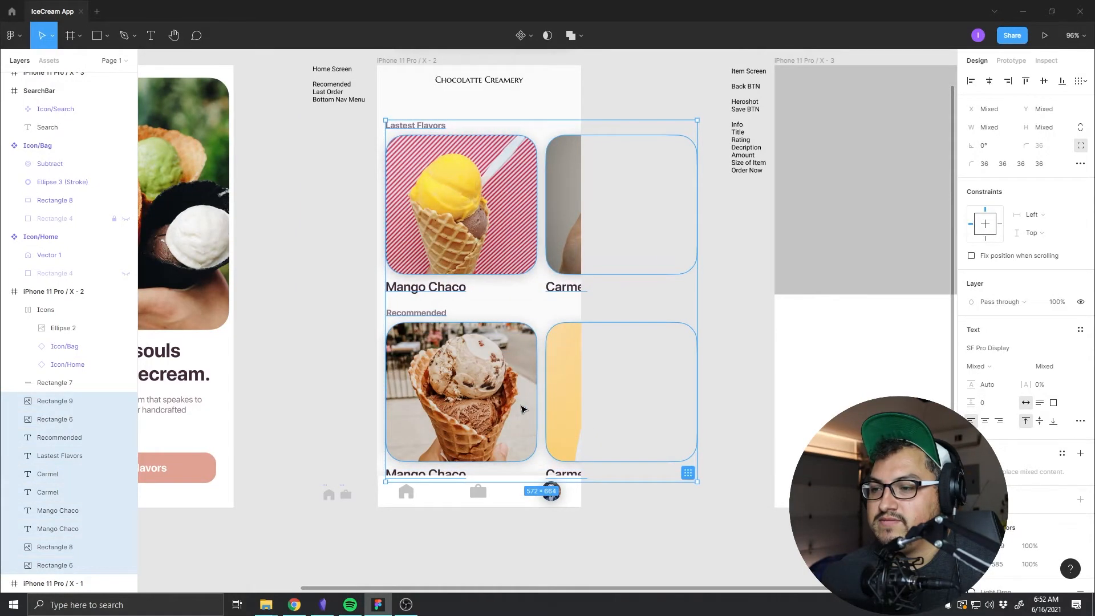
{"action": "left_click_drag", "start_coordinate": [522, 409], "coordinate": [498, 386]}
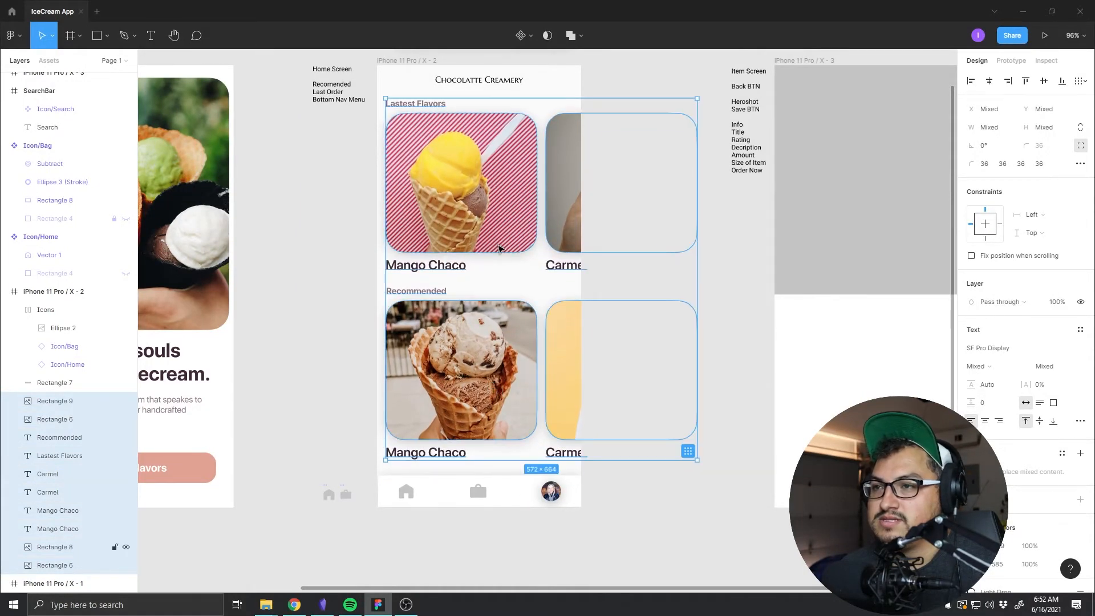
{"action": "key", "text": "alt"}
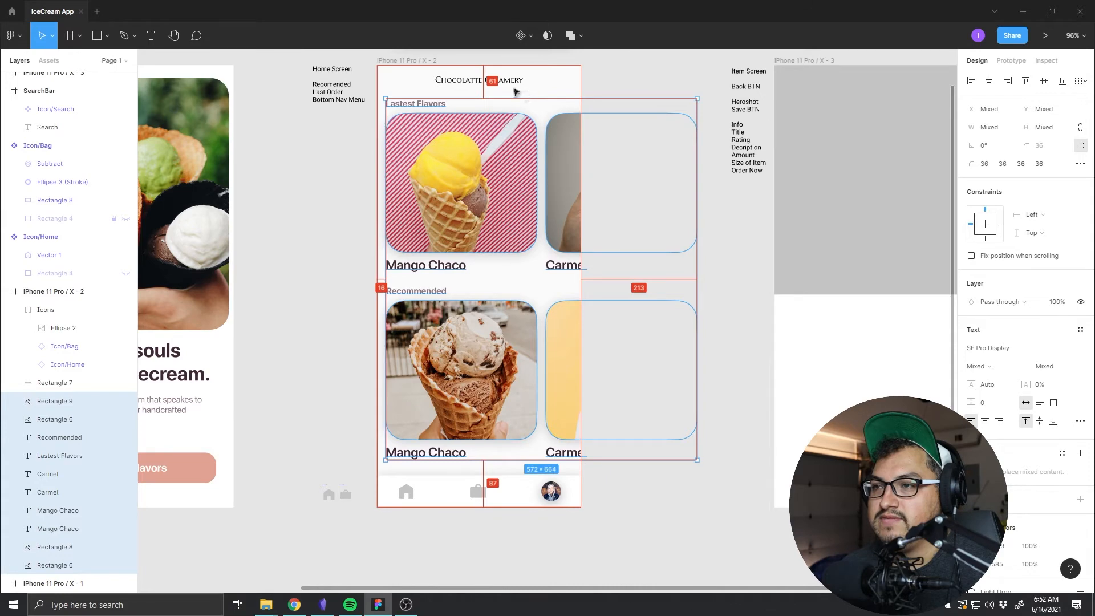
{"action": "left_click", "coordinate": [593, 71]}
{"action": "scroll", "coordinate": [470, 104], "scroll_direction": "up", "scroll_amount": 3}
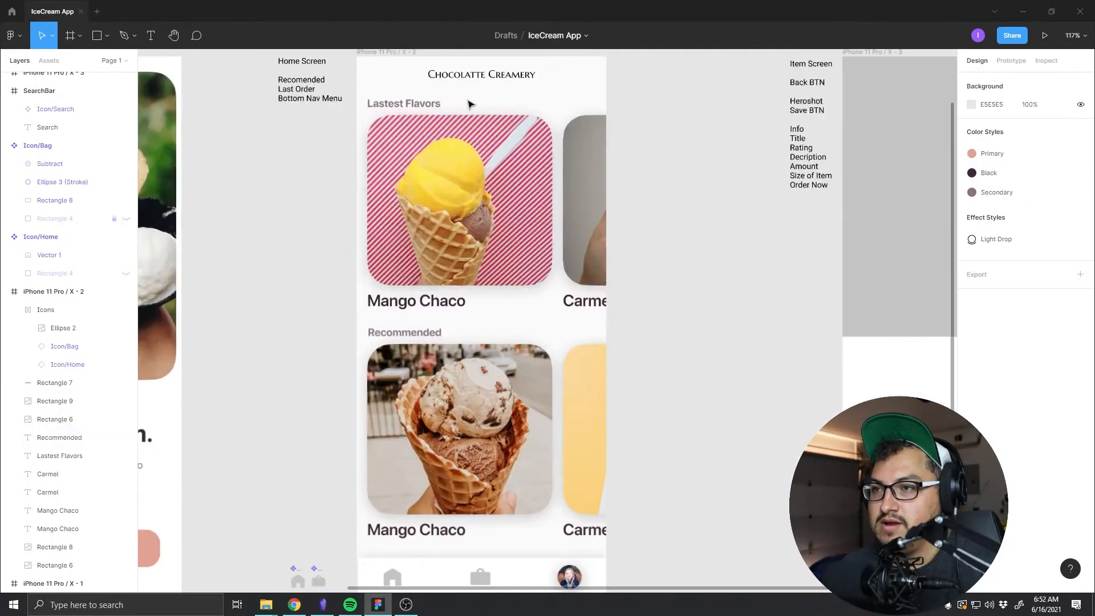
{"action": "scroll", "coordinate": [471, 104], "scroll_direction": "up", "scroll_amount": 5}
{"action": "scroll", "coordinate": [447, 90], "scroll_direction": "up", "scroll_amount": 4}
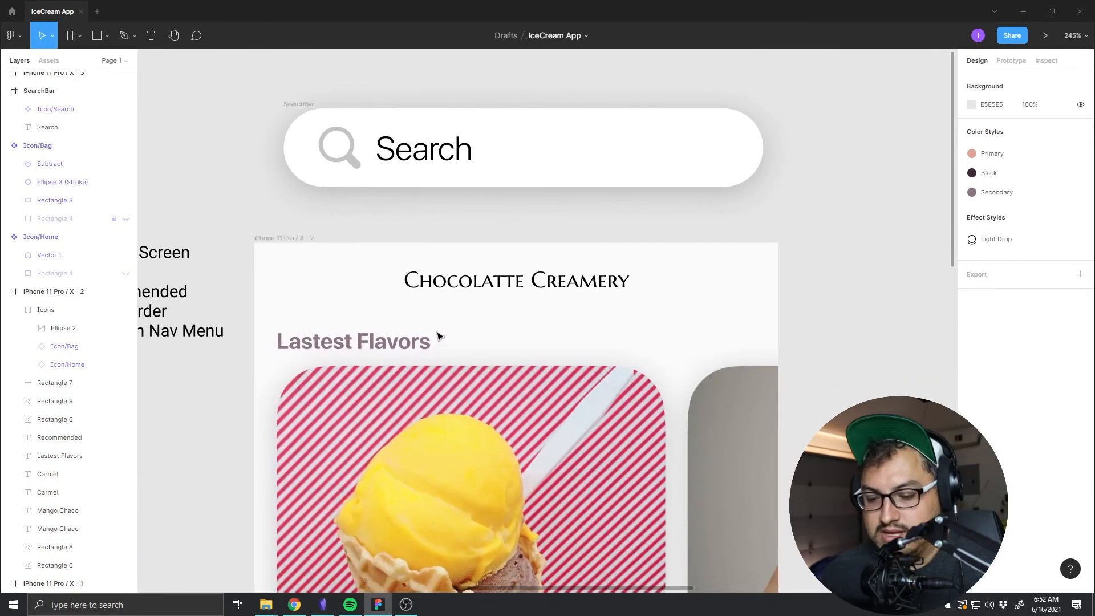
{"action": "key", "text": "t"}
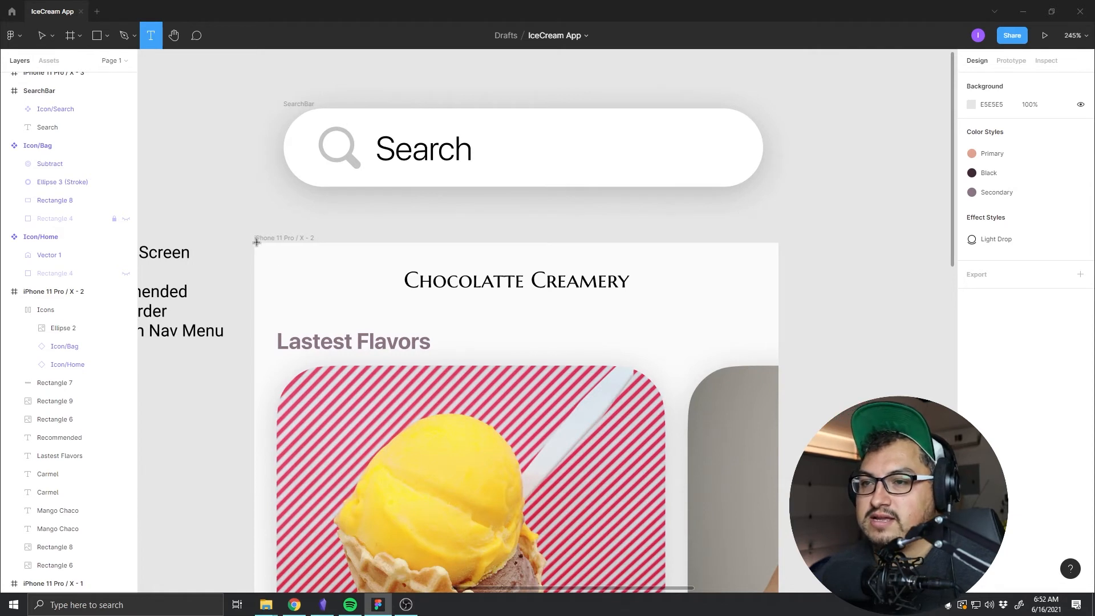
{"action": "left_click_drag", "start_coordinate": [256, 242], "coordinate": [778, 326]}
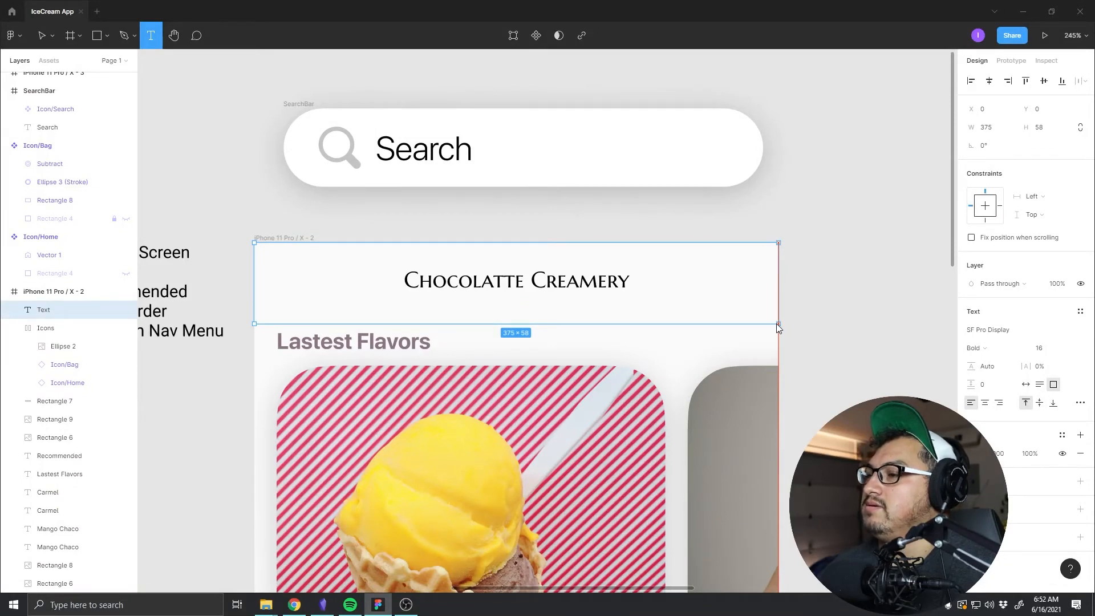
{"action": "left_click_drag", "start_coordinate": [776, 323], "coordinate": [777, 317]}
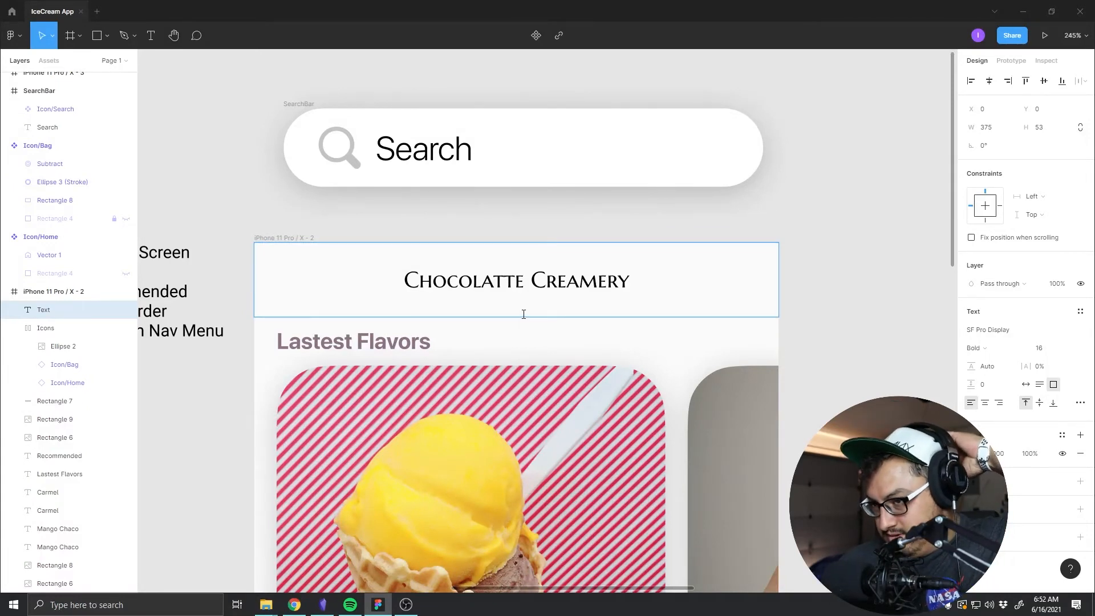
{"action": "left_click", "coordinate": [806, 325]}
{"action": "left_click", "coordinate": [501, 284]}
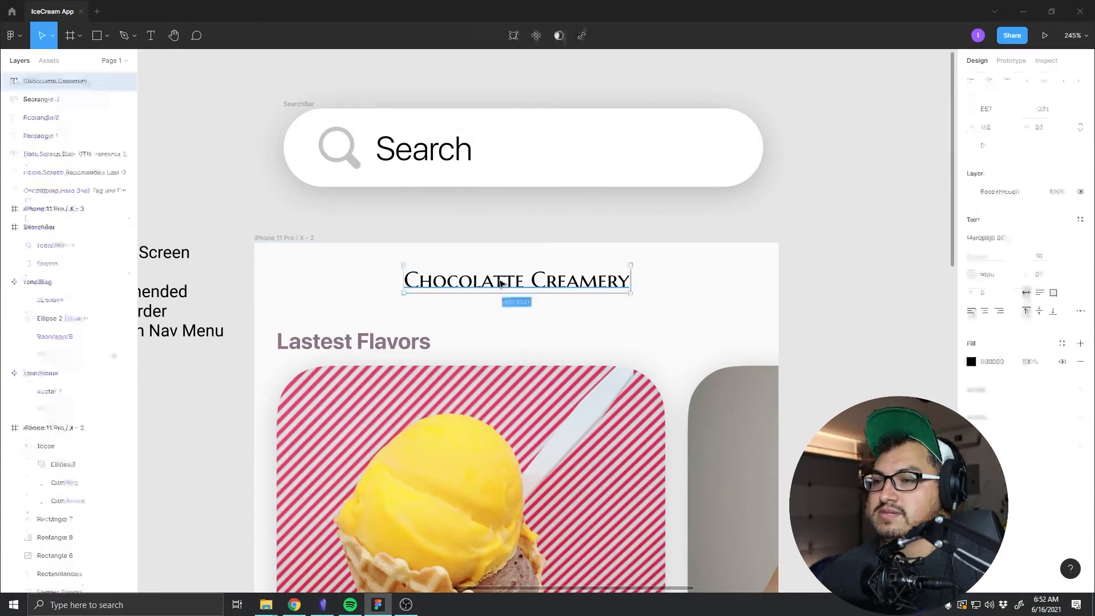
{"action": "left_click", "coordinate": [259, 284]}
{"action": "left_click", "coordinate": [285, 240]}
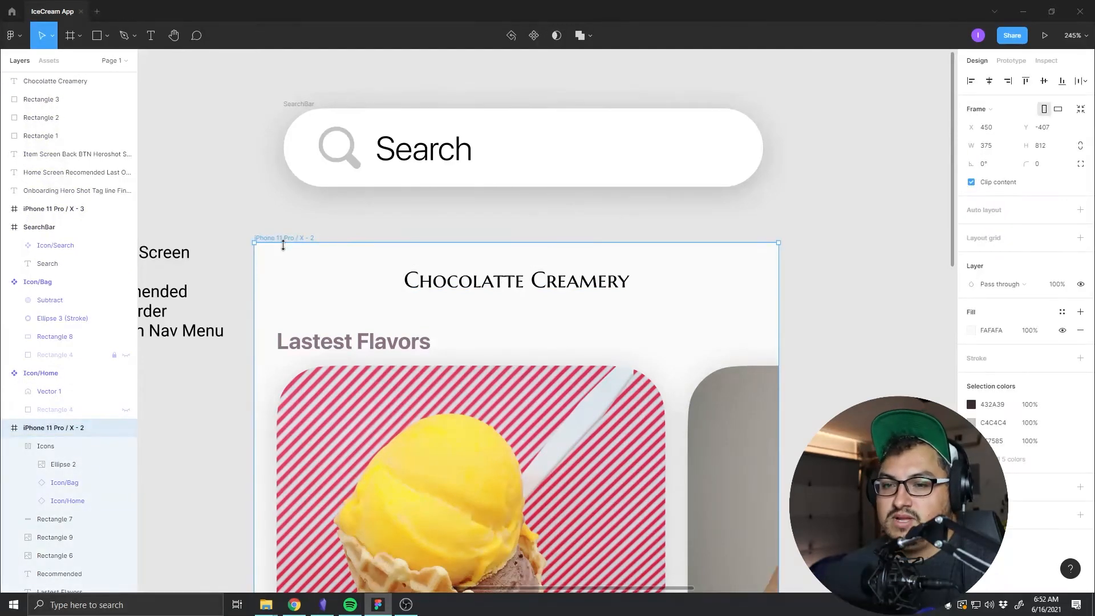
{"action": "left_click", "coordinate": [285, 268]}
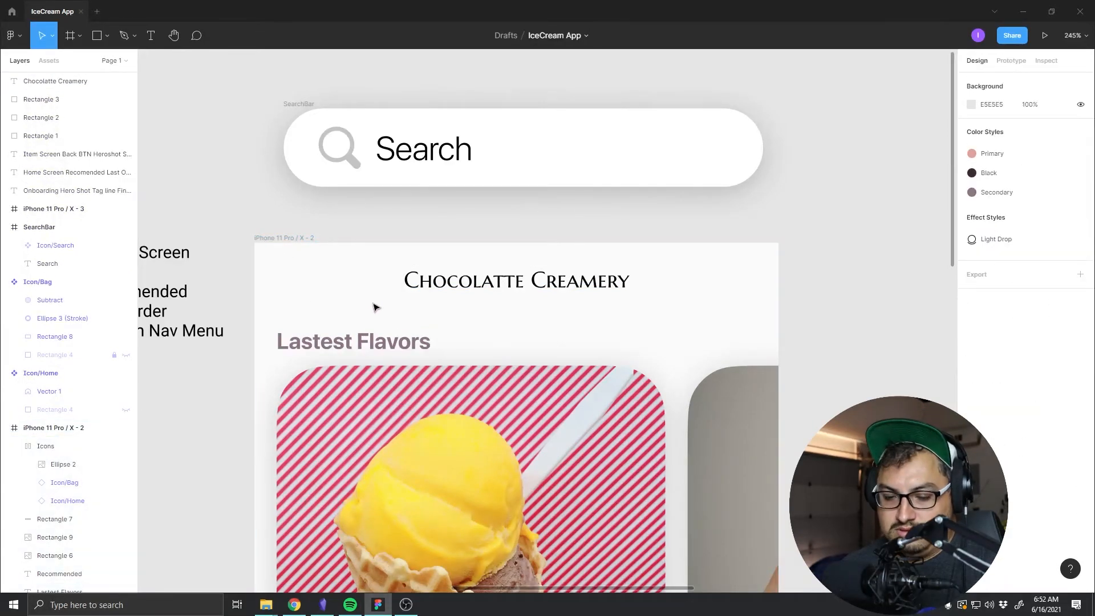
Step: Draw a full-width header frame across the top of the home screen, around the Chocolatte Creamery title and above Lastest Flavors
{"action": "key", "text": "f"}
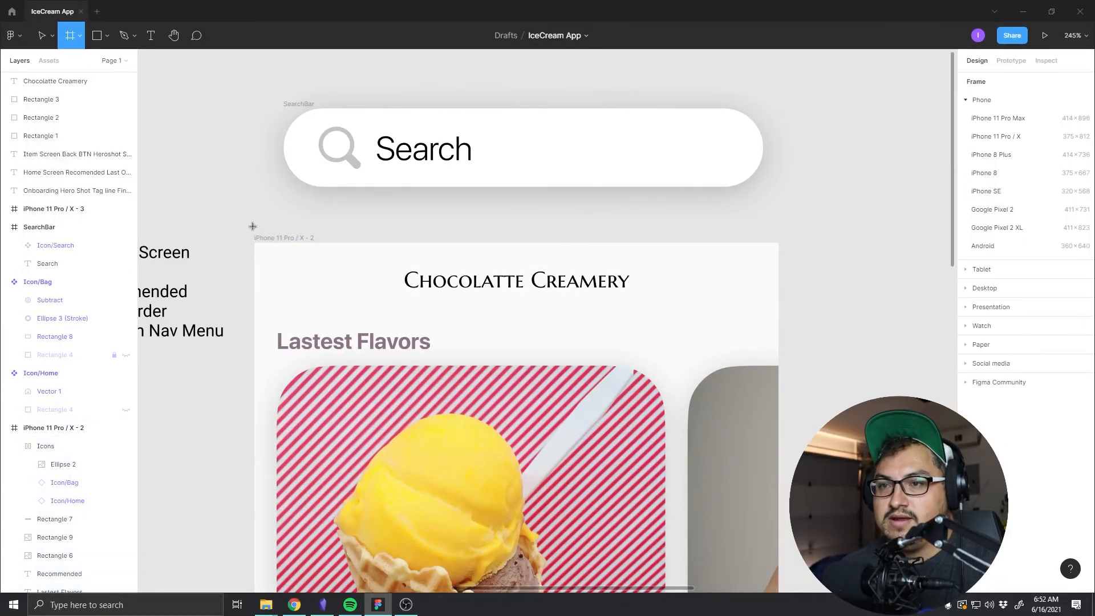
{"action": "left_click_drag", "start_coordinate": [255, 245], "coordinate": [779, 315]}
{"action": "left_click", "coordinate": [825, 317]}
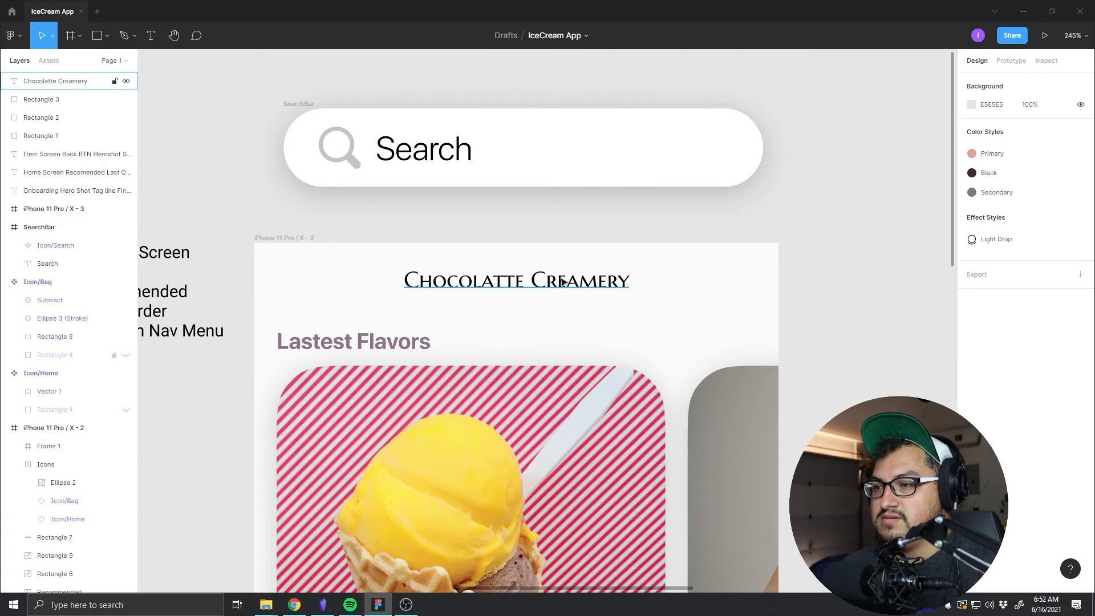
Step: Nudge the Chocolatte Creamery title slightly down and nest its layer inside the new header frame
{"action": "left_click_drag", "start_coordinate": [562, 282], "coordinate": [562, 286]}
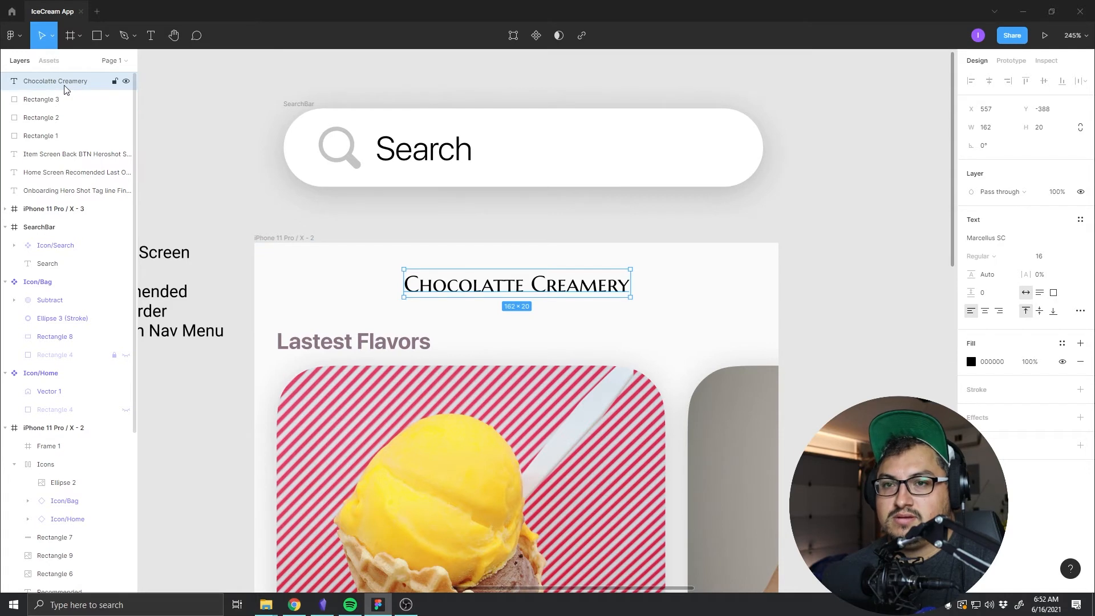
{"action": "scroll", "coordinate": [71, 109], "scroll_direction": "down", "scroll_amount": 3}
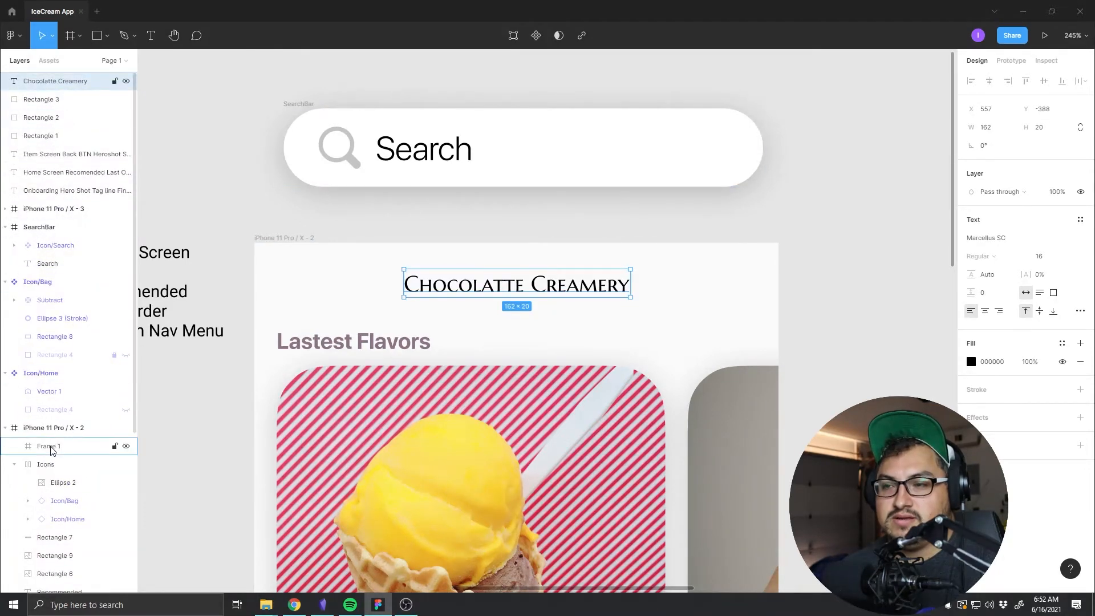
{"action": "left_click_drag", "start_coordinate": [51, 451], "coordinate": [54, 448]}
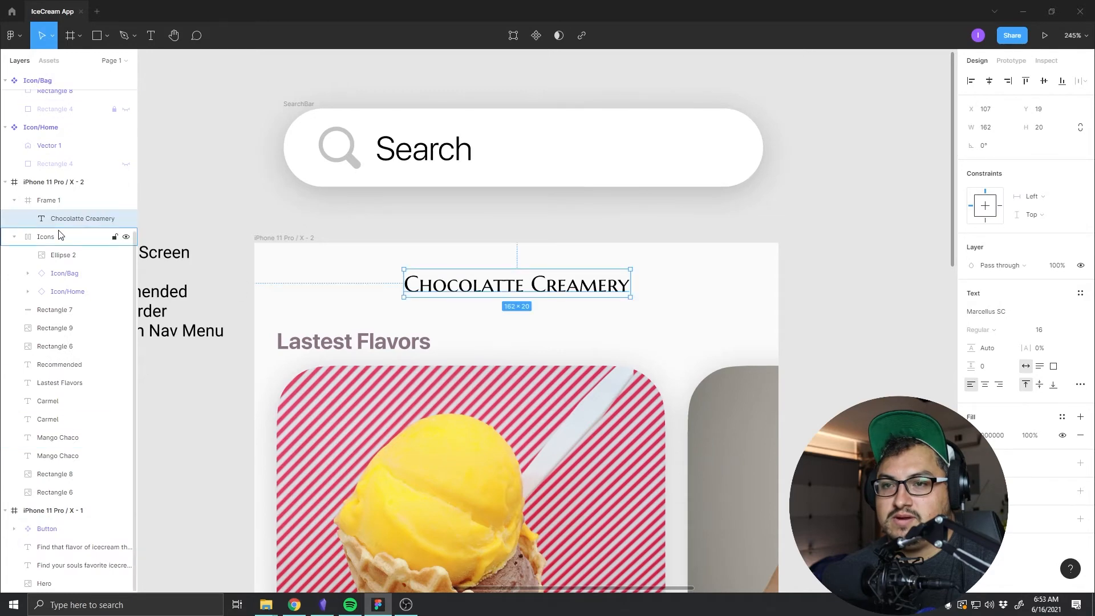
Step: Group the three color swatch rectangles (Rectangle 1, 2 and 3) and rename the group Colors
{"action": "scroll", "coordinate": [59, 235], "scroll_direction": "up", "scroll_amount": 4}
{"action": "left_click", "coordinate": [61, 81]}
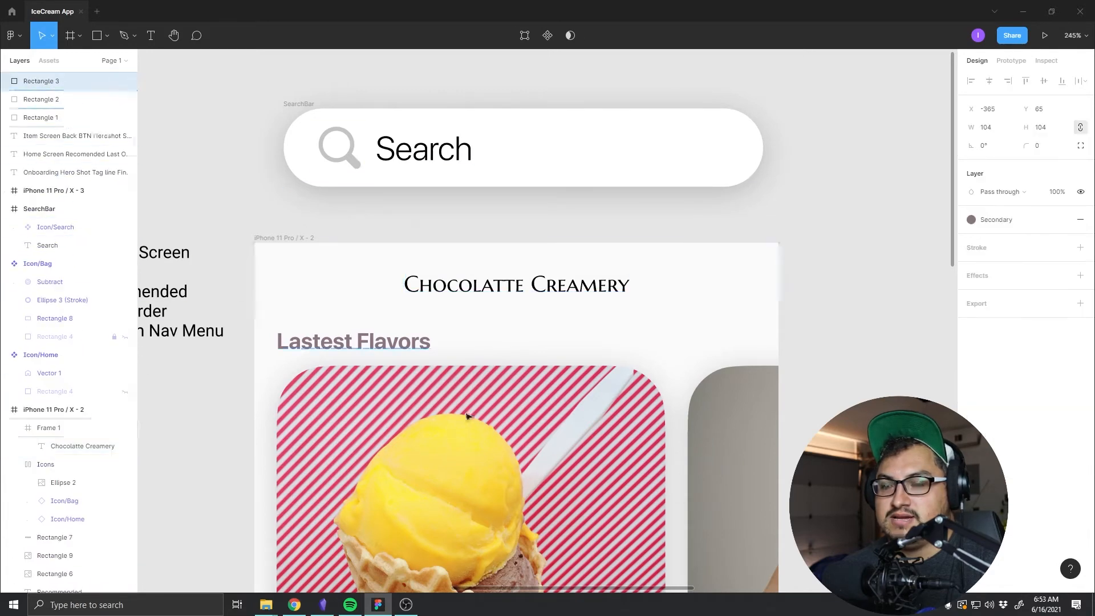
{"action": "scroll", "coordinate": [467, 416], "scroll_direction": "down", "scroll_amount": 10}
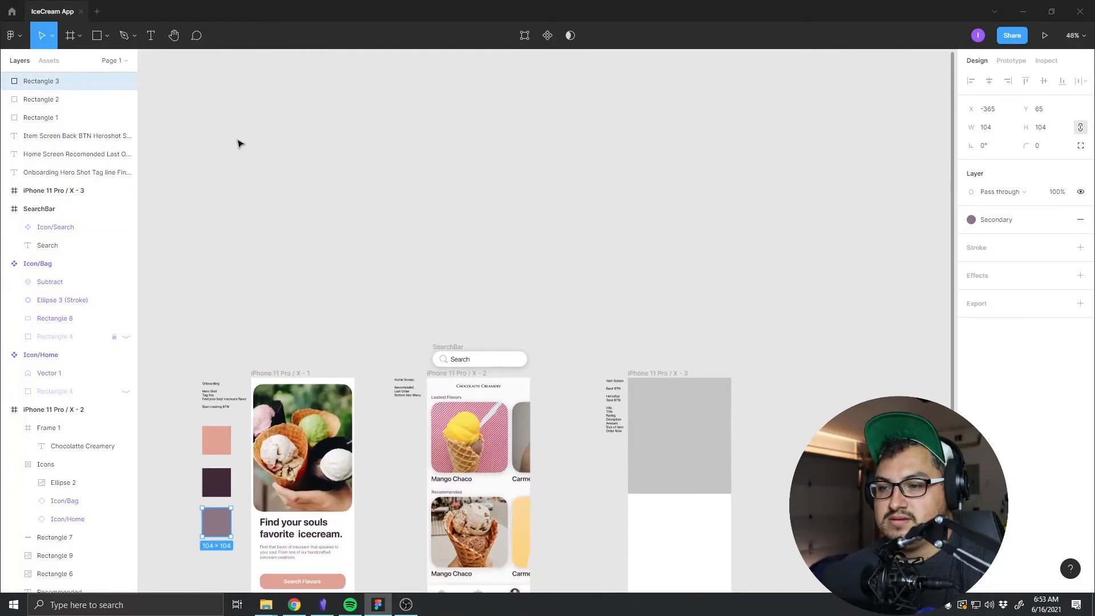
{"action": "left_click", "coordinate": [58, 117], "text": "shift"}
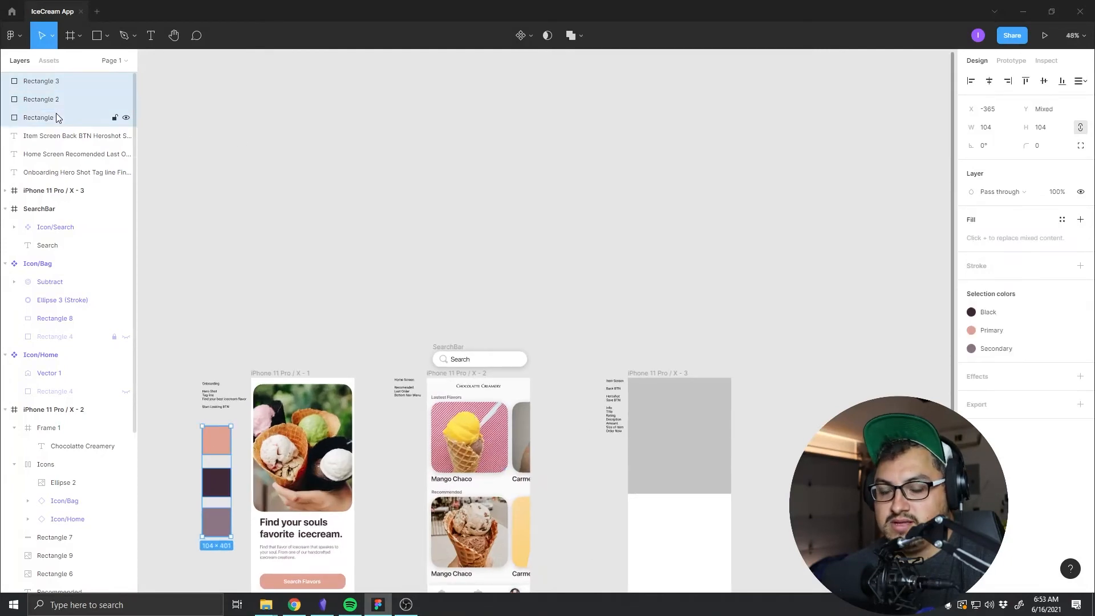
{"action": "key", "text": "ctrl+g"}
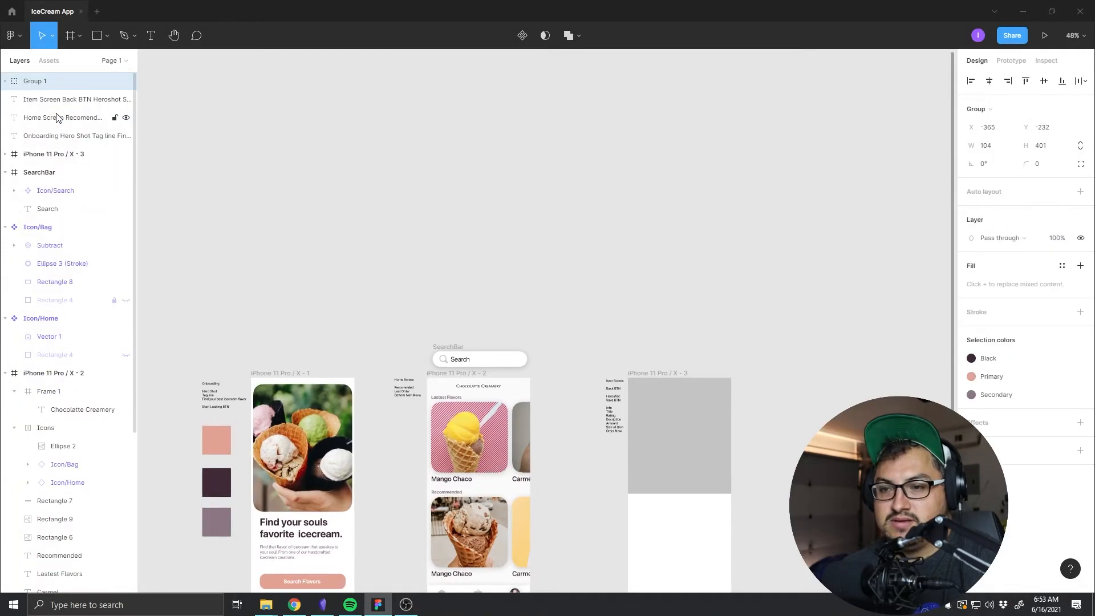
{"action": "double_click", "coordinate": [38, 81]}
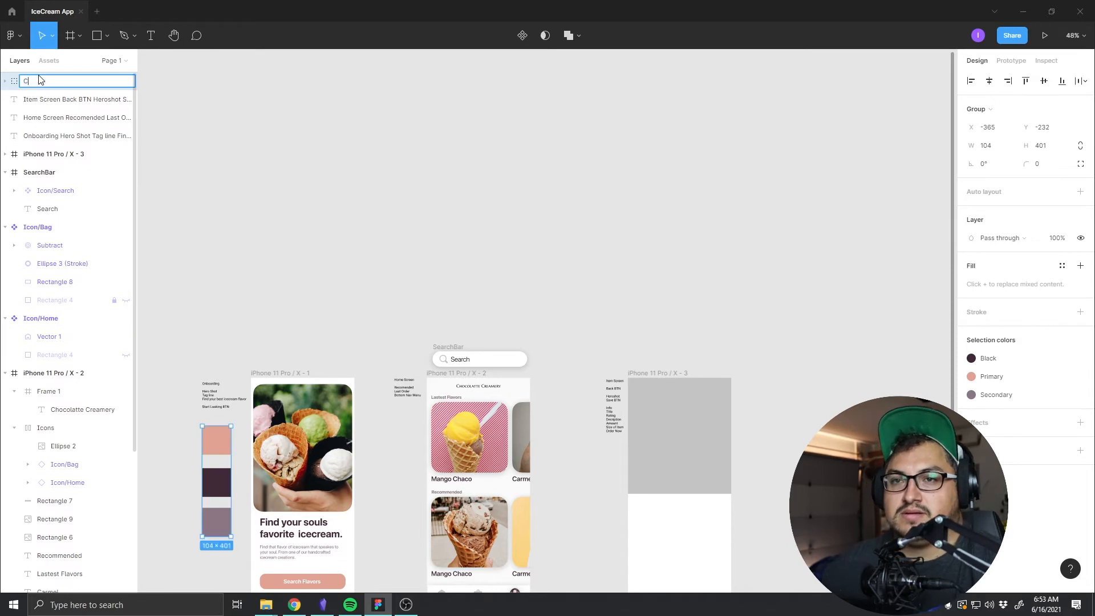
{"action": "type", "text": "Colors"}
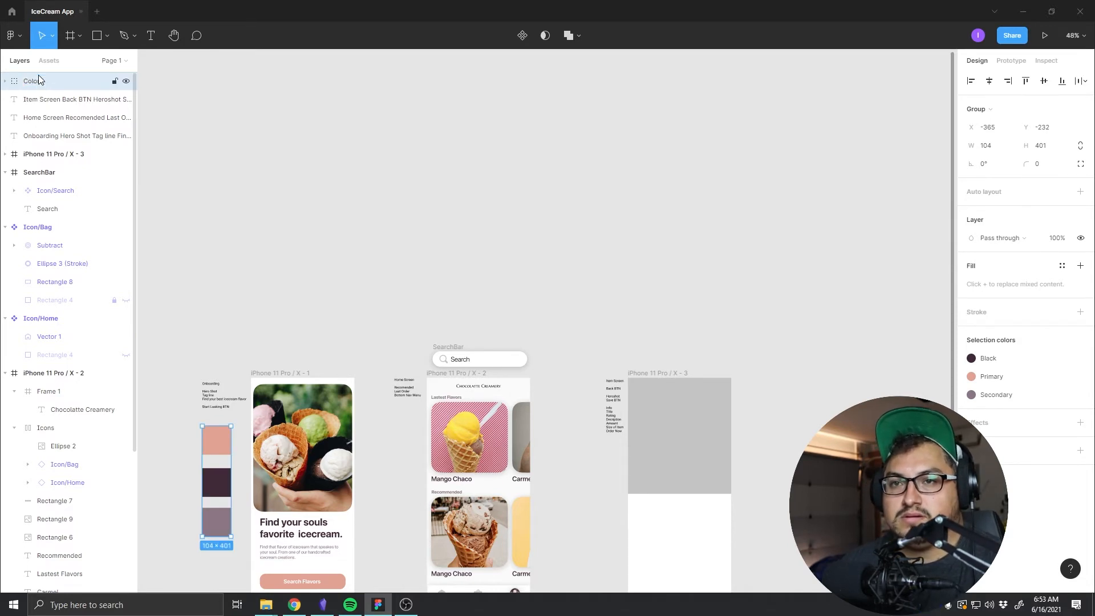
Step: Move the Chocolatte Creamery title up slightly inside the header frame to Y 16
{"action": "left_click", "coordinate": [50, 104]}
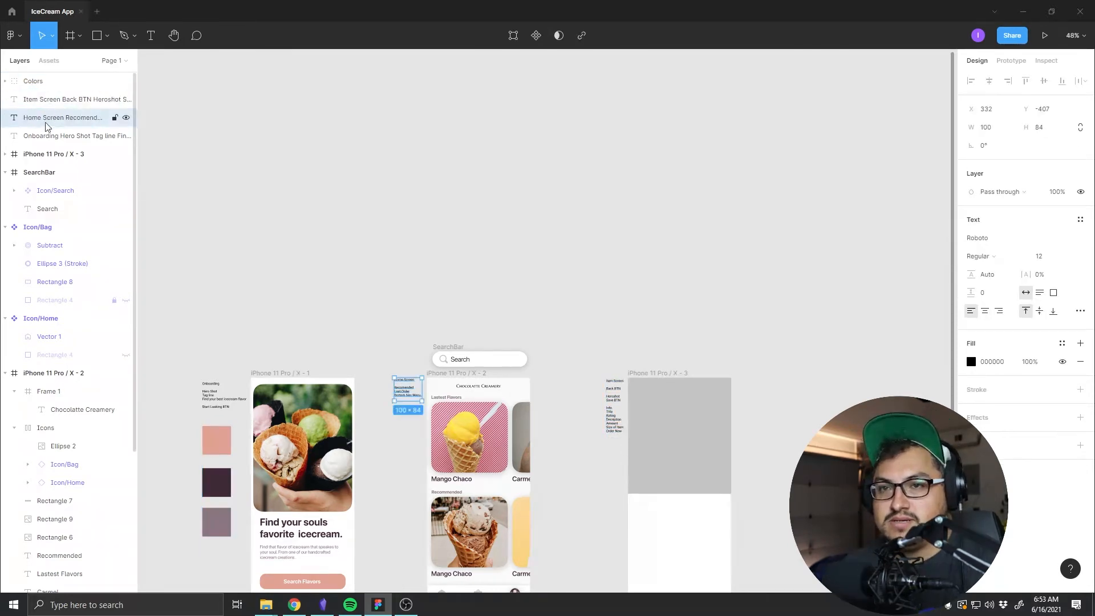
{"action": "left_click", "coordinate": [40, 172]}
{"action": "scroll", "coordinate": [507, 393], "scroll_direction": "down", "scroll_amount": 2}
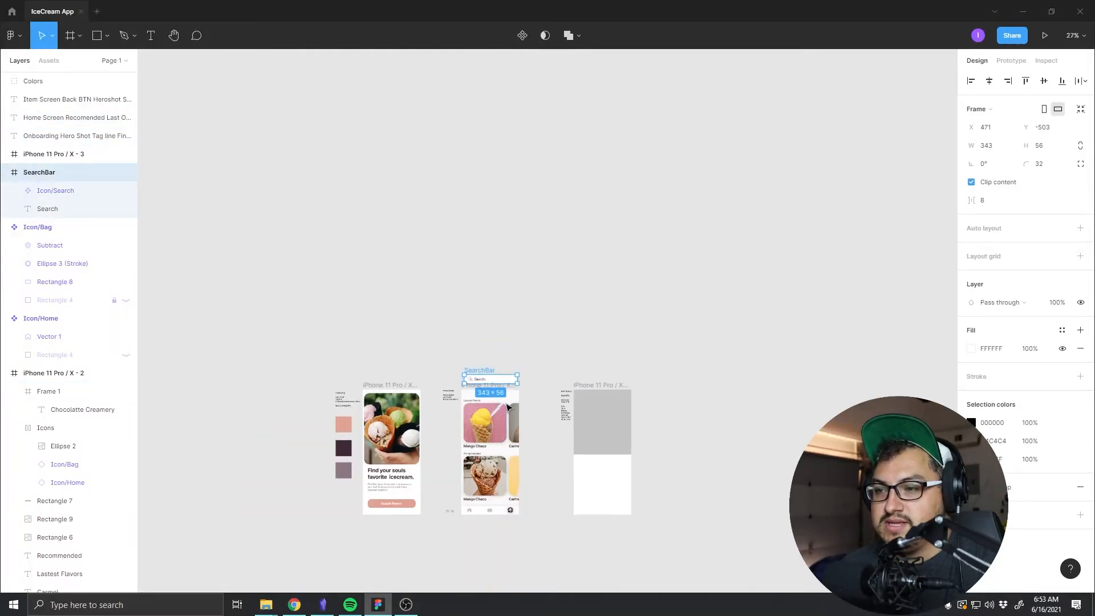
{"action": "scroll", "coordinate": [504, 397], "scroll_direction": "up", "scroll_amount": 5}
{"action": "scroll", "coordinate": [502, 405], "scroll_direction": "up", "scroll_amount": 5}
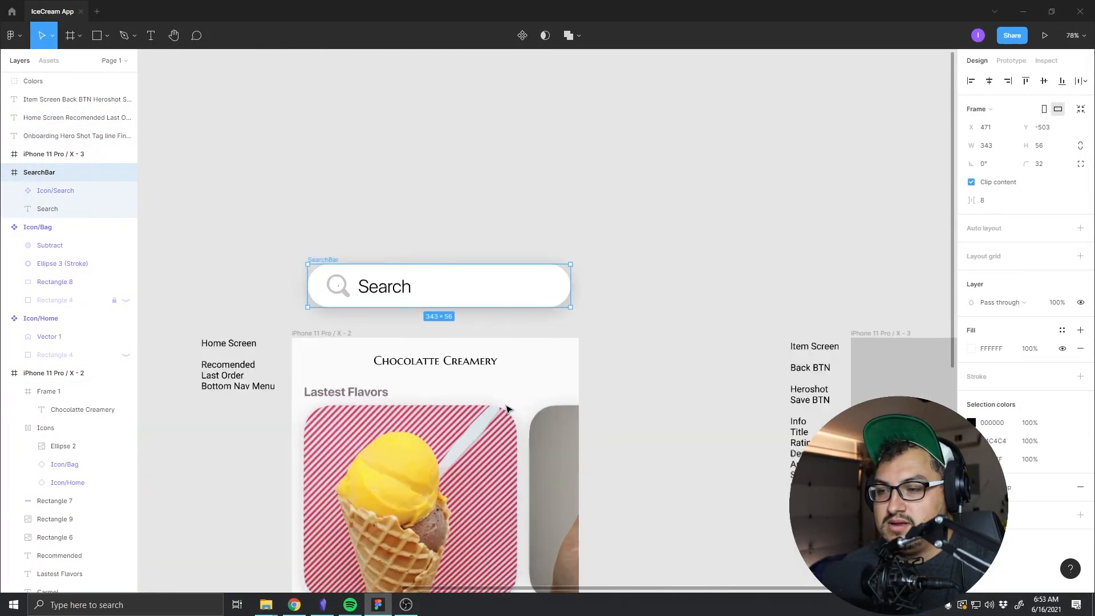
{"action": "left_click", "coordinate": [445, 320]}
{"action": "double_click", "coordinate": [444, 321]}
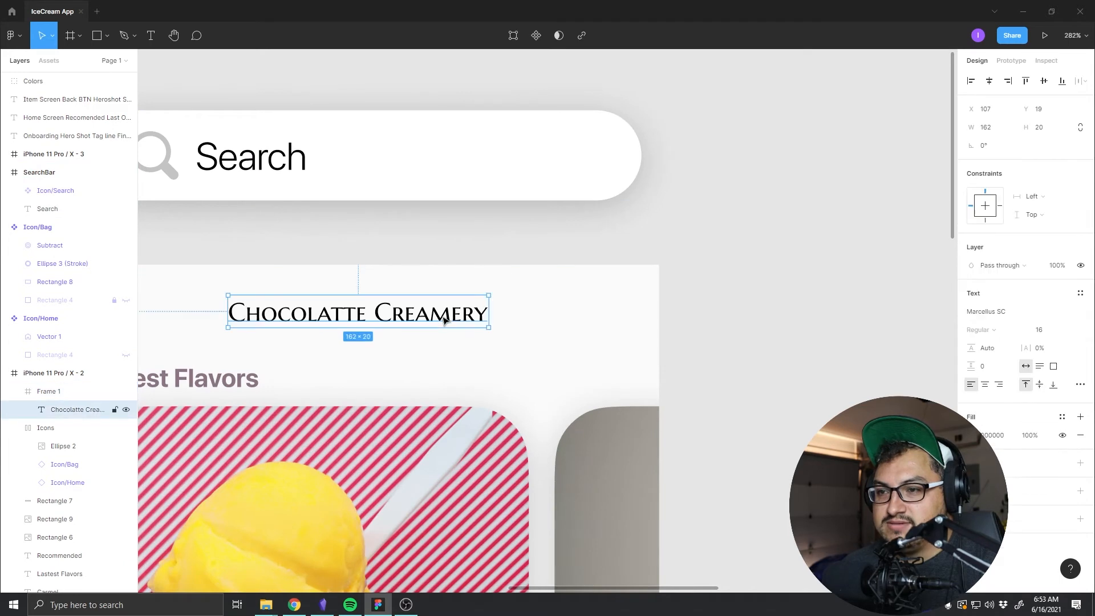
{"action": "left_click_drag", "start_coordinate": [445, 318], "coordinate": [444, 313]}
Step: Measure the gap between the Lastest Flavors heading and the header frame above it
{"action": "left_click_drag", "start_coordinate": [375, 333], "coordinate": [537, 278]}
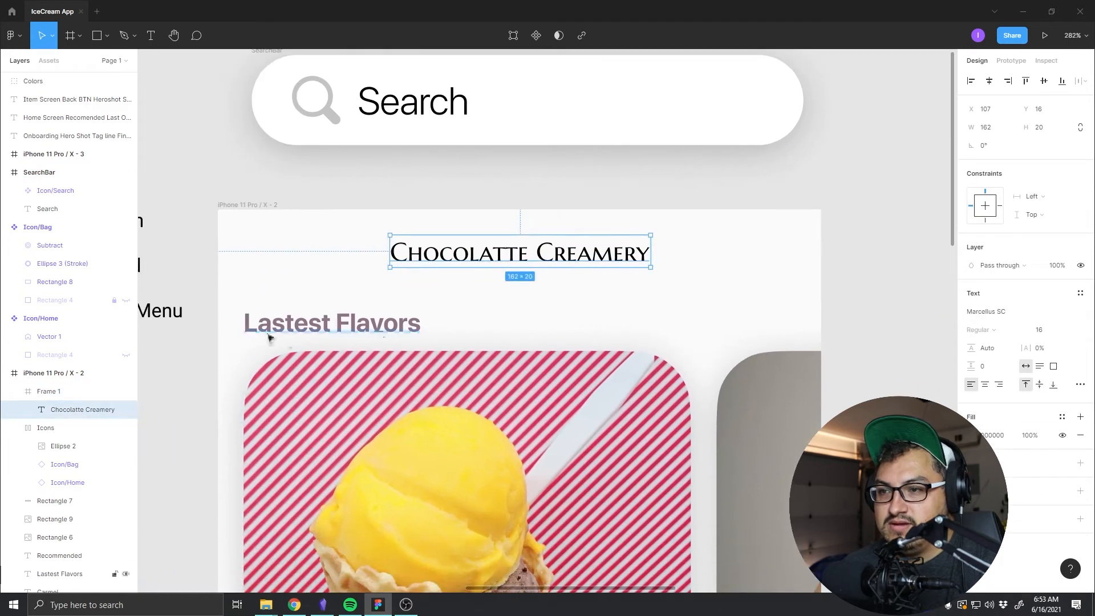
{"action": "left_click", "coordinate": [268, 333]}
{"action": "left_click", "coordinate": [200, 244]}
{"action": "left_click", "coordinate": [365, 330]}
{"action": "key", "text": "alt"}
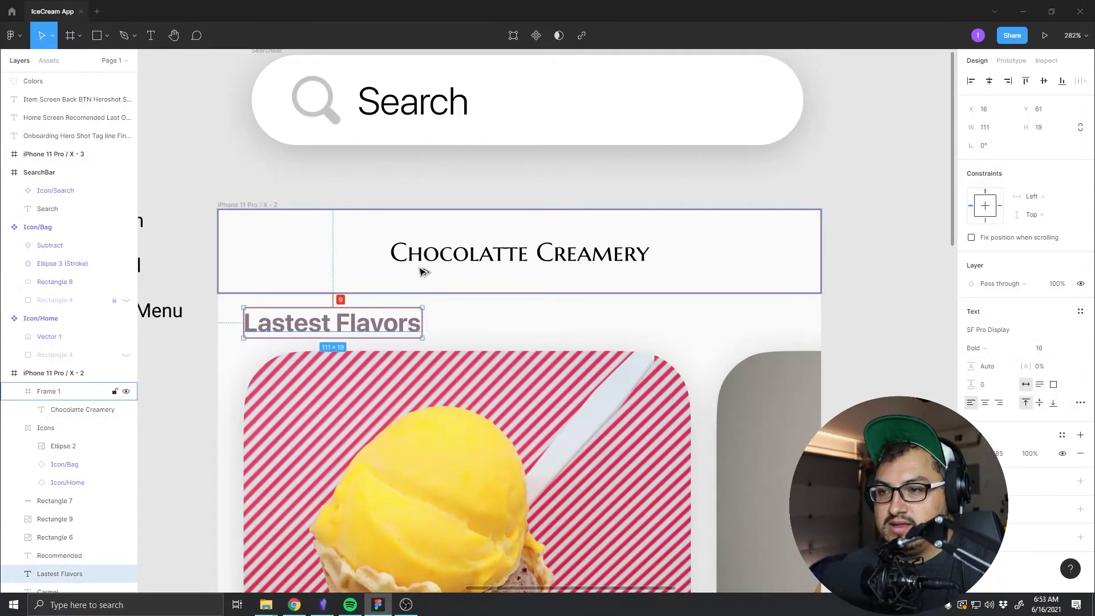
Step: Nudge both home screen card sections, including their photos, headings and captions, slightly upward together
{"action": "scroll", "coordinate": [286, 402], "scroll_direction": "up", "scroll_amount": 3}
{"action": "scroll", "coordinate": [296, 410], "scroll_direction": "down", "scroll_amount": 4}
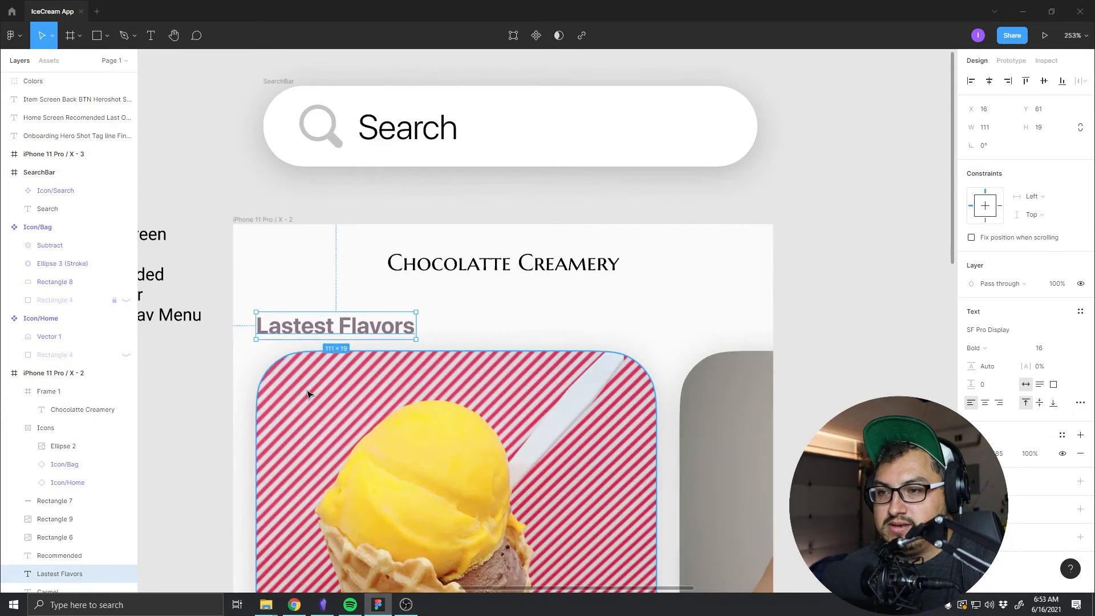
{"action": "scroll", "coordinate": [318, 411], "scroll_direction": "down", "scroll_amount": 5}
{"action": "scroll", "coordinate": [403, 340], "scroll_direction": "down", "scroll_amount": 5}
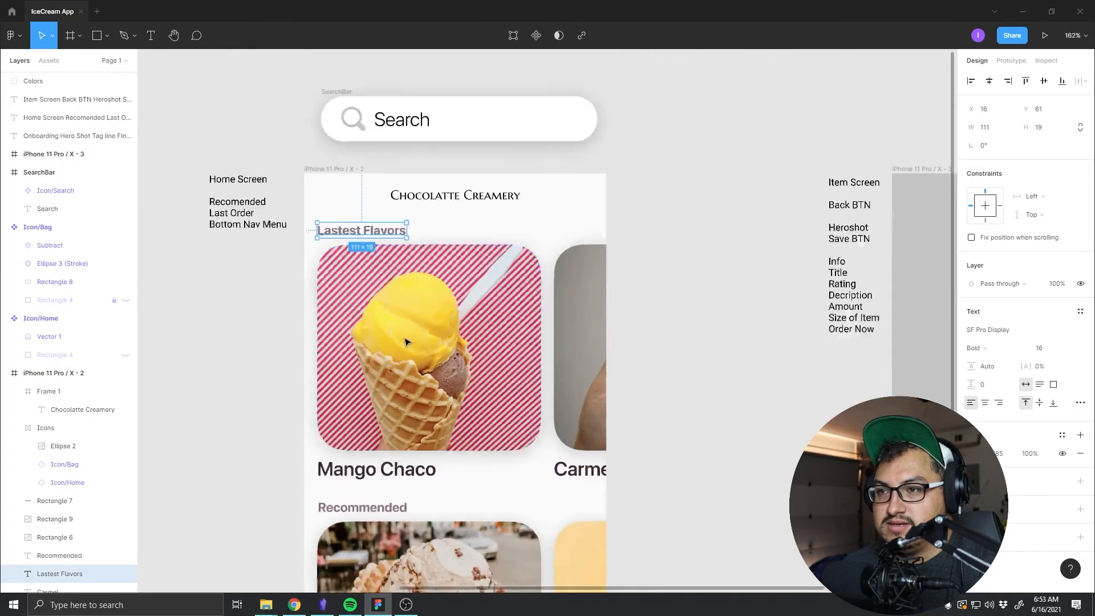
{"action": "scroll", "coordinate": [405, 341], "scroll_direction": "down", "scroll_amount": 4}
{"action": "scroll", "coordinate": [410, 296], "scroll_direction": "down", "scroll_amount": 3}
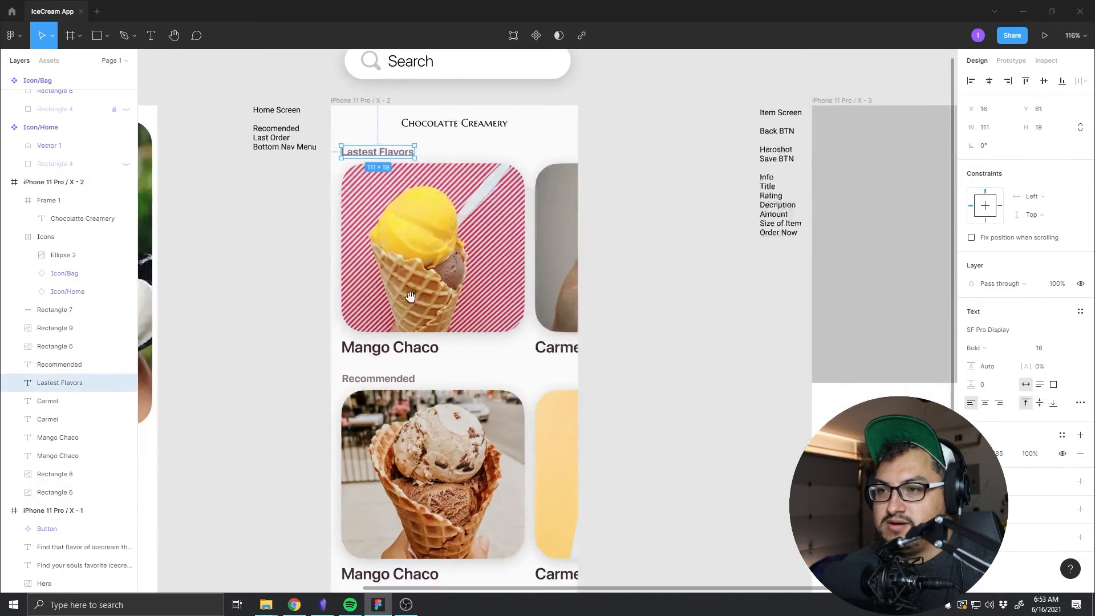
{"action": "left_click_drag", "start_coordinate": [410, 297], "coordinate": [413, 224]}
{"action": "left_click_drag", "start_coordinate": [307, 90], "coordinate": [628, 514]}
{"action": "left_click_drag", "start_coordinate": [522, 331], "coordinate": [553, 469]}
{"action": "left_click", "coordinate": [436, 221], "text": "shift"}
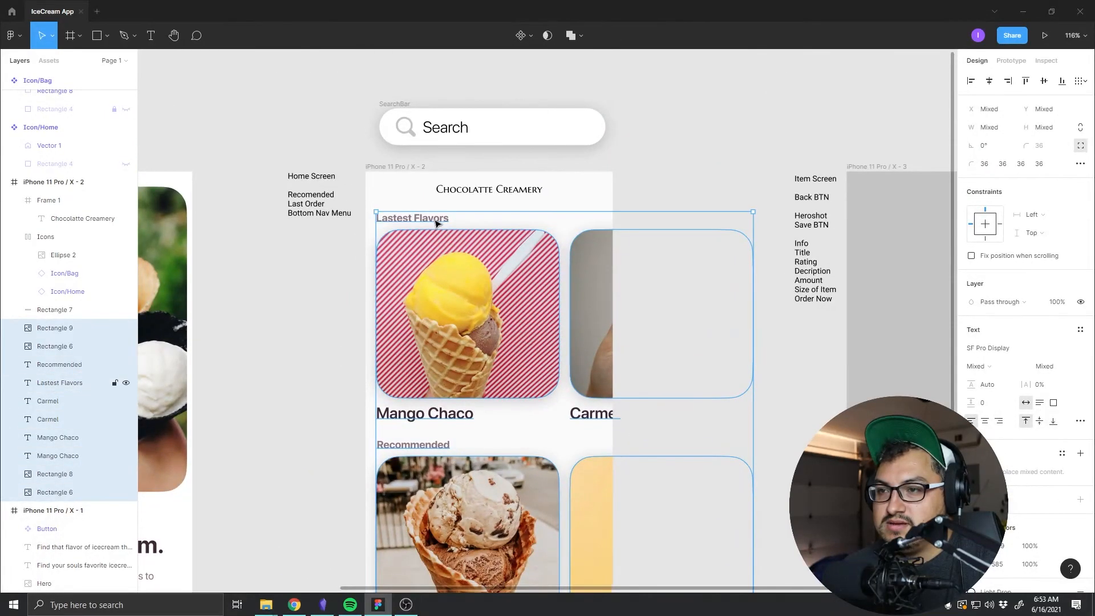
{"action": "key", "text": "alt"}
{"action": "key", "text": "alt+Up"}
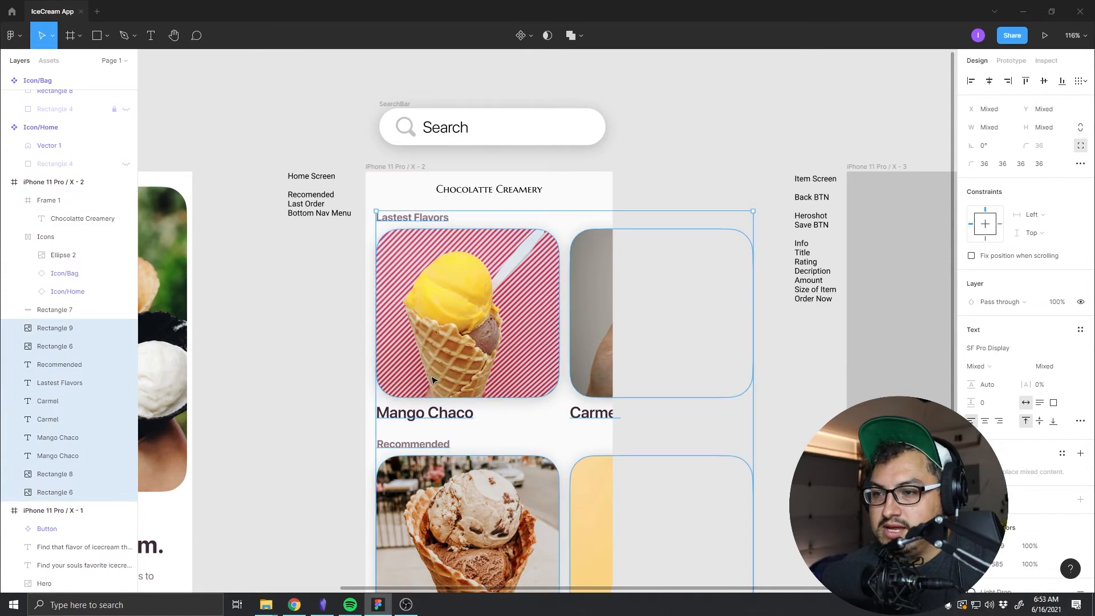
Step: Measure the gaps from the upper Mango Chaco caption to the Recommended heading and from the lower caption to the bottom navigation bar
{"action": "left_click", "coordinate": [434, 415]}
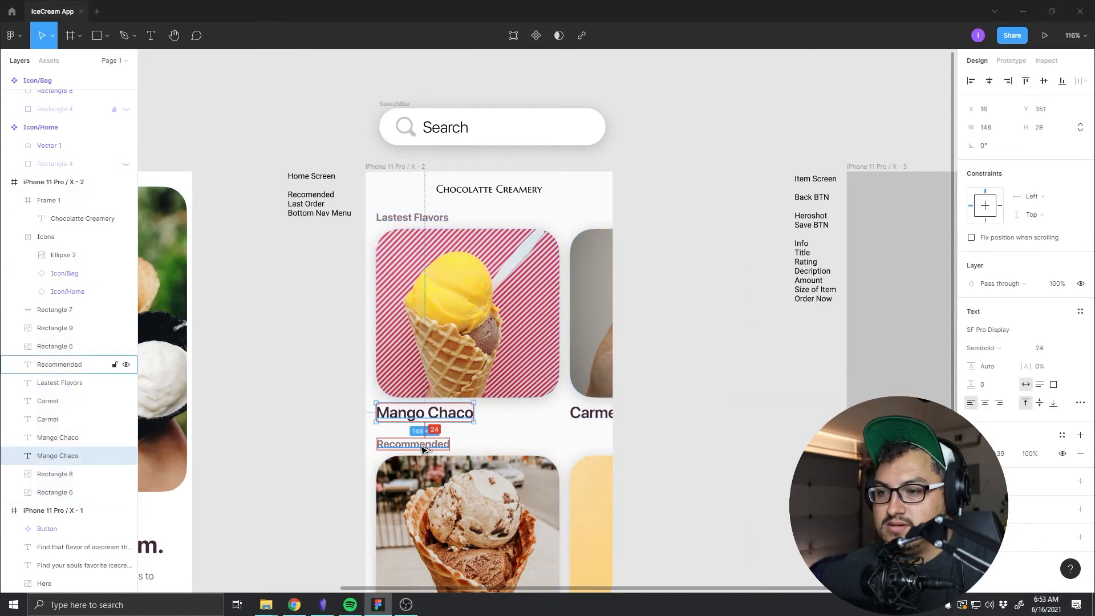
{"action": "left_click_drag", "start_coordinate": [335, 428], "coordinate": [307, 233]}
{"action": "left_click", "coordinate": [399, 444]}
{"action": "key", "text": "alt"}
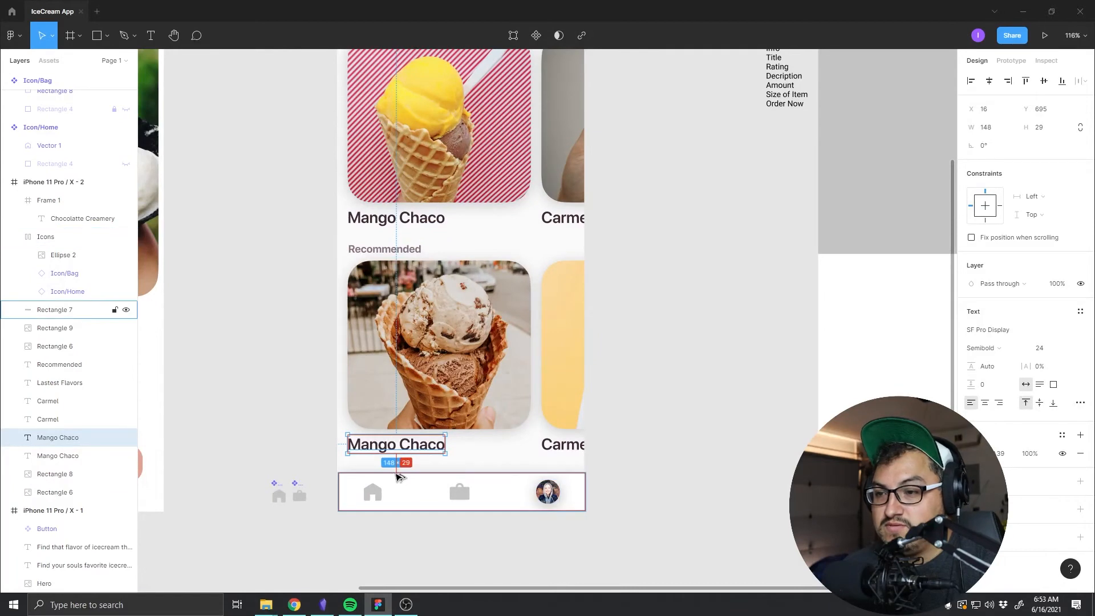
{"action": "left_click", "coordinate": [702, 439]}
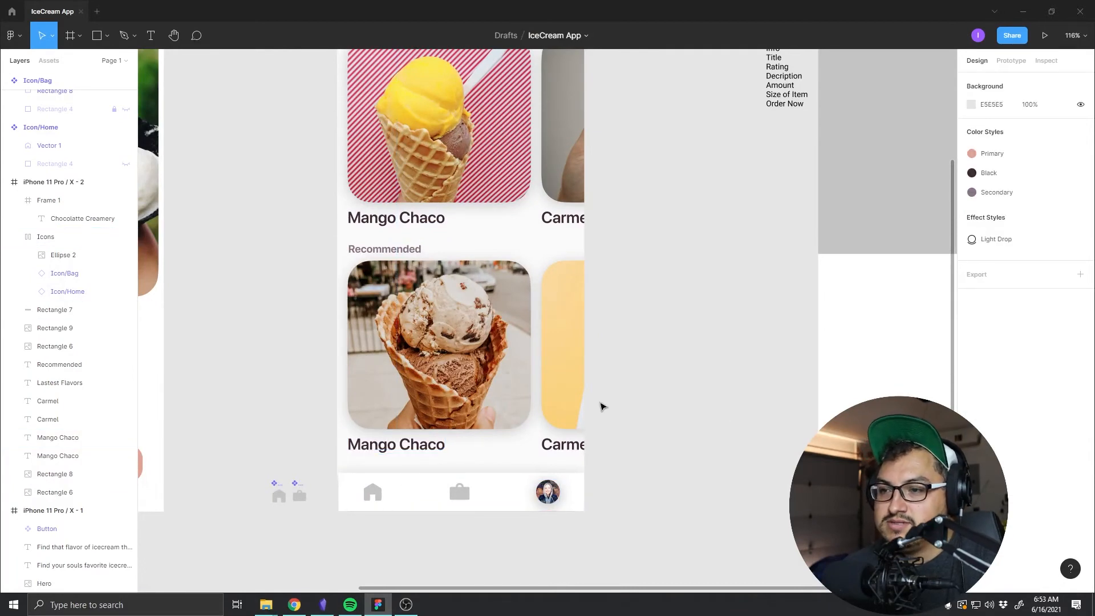
{"action": "left_click", "coordinate": [549, 304]}
{"action": "left_click_drag", "start_coordinate": [420, 212], "coordinate": [367, 334]}
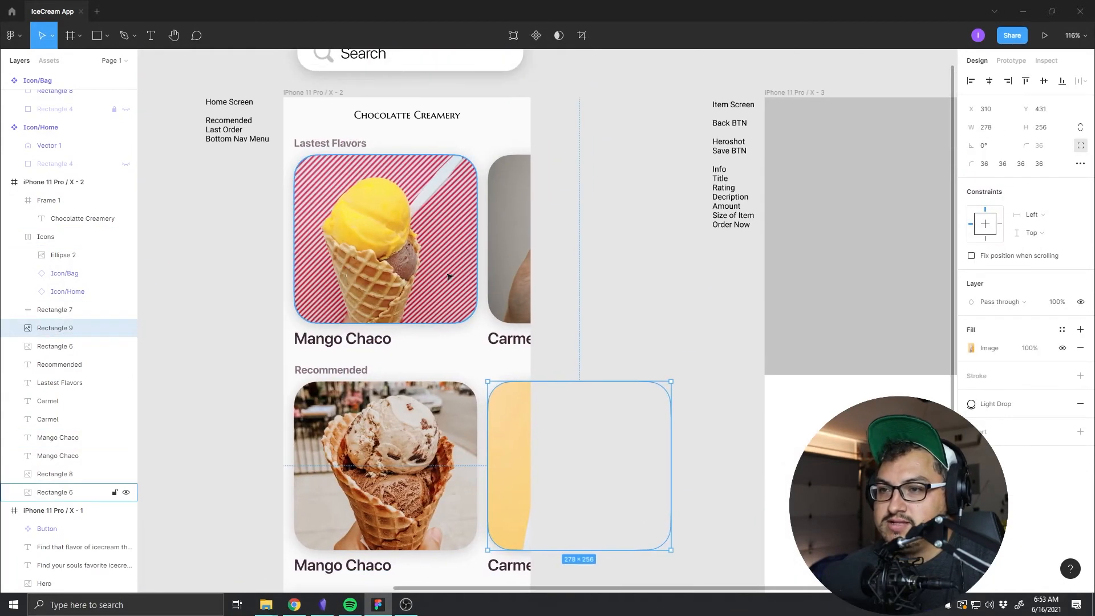
{"action": "left_click", "coordinate": [351, 467]}
{"action": "scroll", "coordinate": [242, 345], "scroll_direction": "down", "scroll_amount": 3}
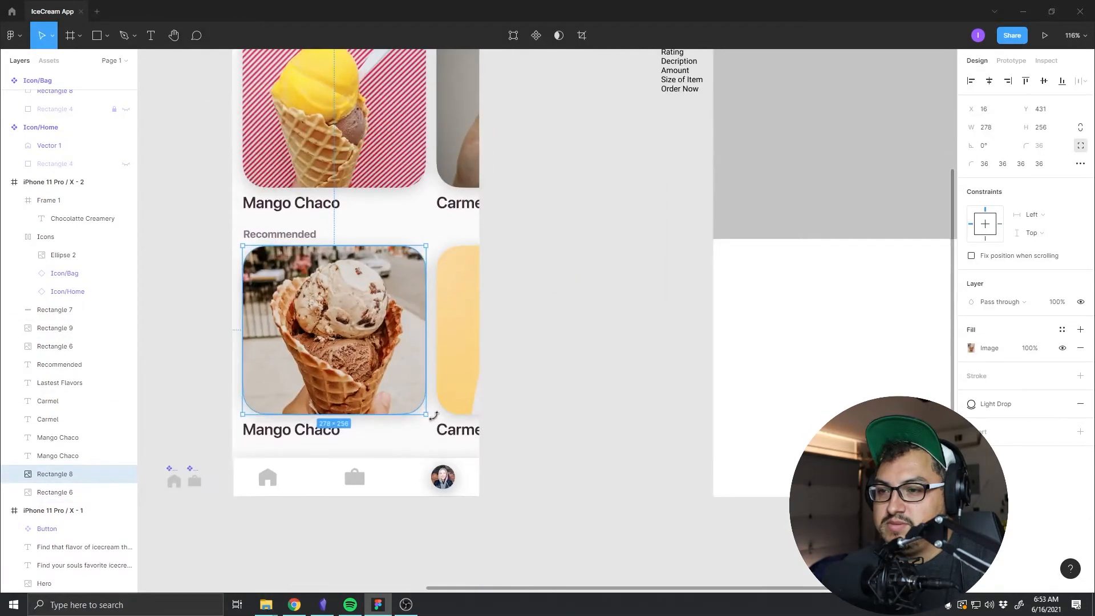
{"action": "left_click", "coordinate": [206, 369]}
Step: Inspect the bag icon in the bottom navigation bar and view its component instance options
{"action": "left_click_drag", "start_coordinate": [190, 318], "coordinate": [350, 222]}
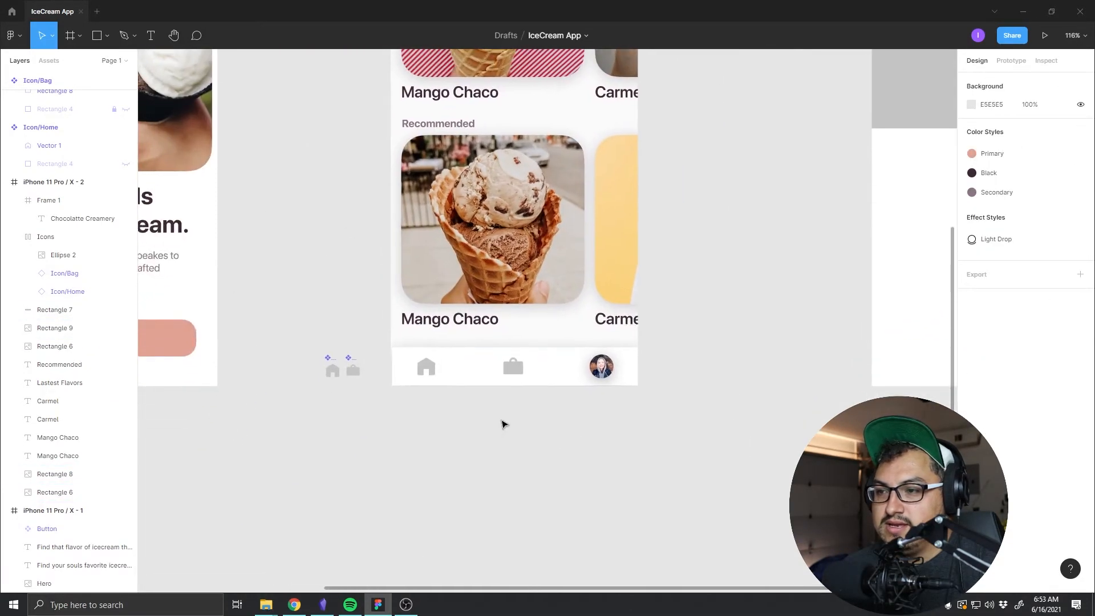
{"action": "left_click", "coordinate": [511, 374]}
{"action": "left_click", "coordinate": [512, 373]}
{"action": "scroll", "coordinate": [513, 373], "scroll_direction": "down", "scroll_amount": 3}
{"action": "scroll", "coordinate": [516, 376], "scroll_direction": "up", "scroll_amount": 6}
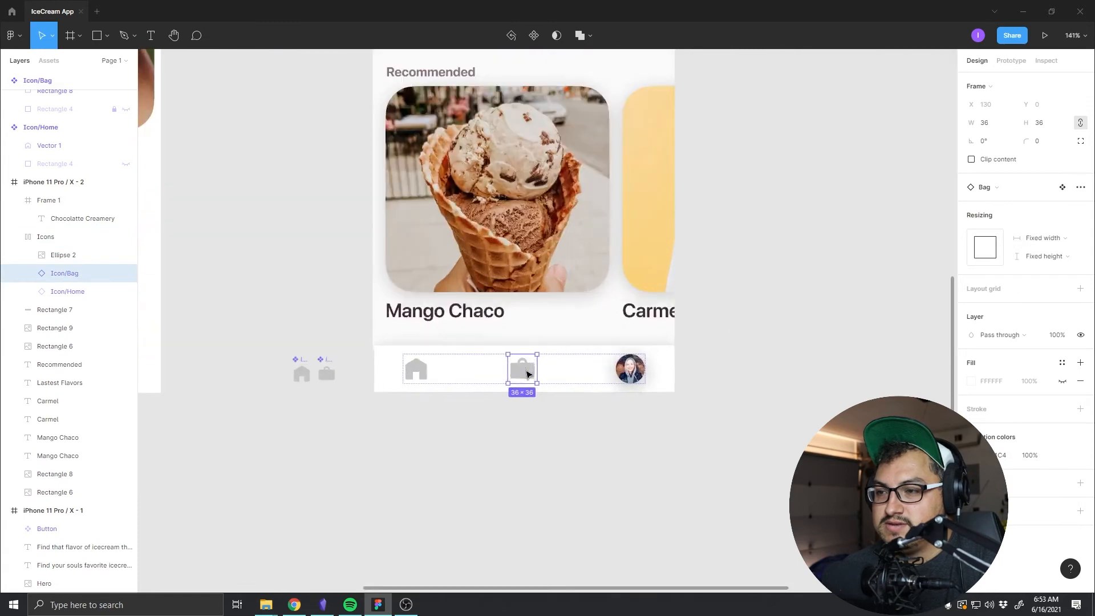
{"action": "scroll", "coordinate": [523, 380], "scroll_direction": "up", "scroll_amount": 6}
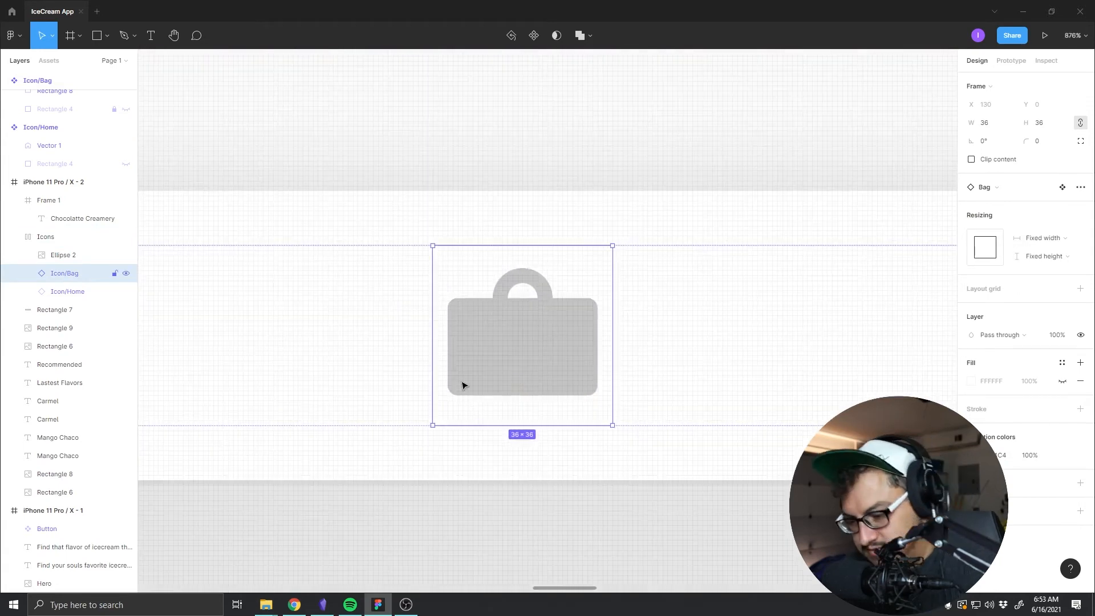
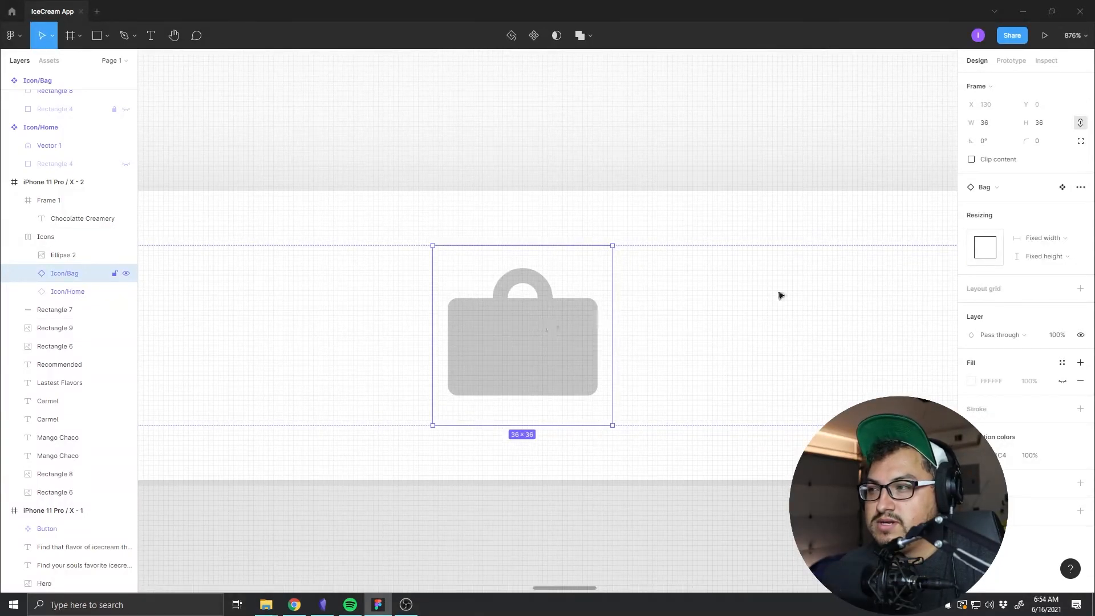
{"action": "left_click", "coordinate": [1081, 188]}
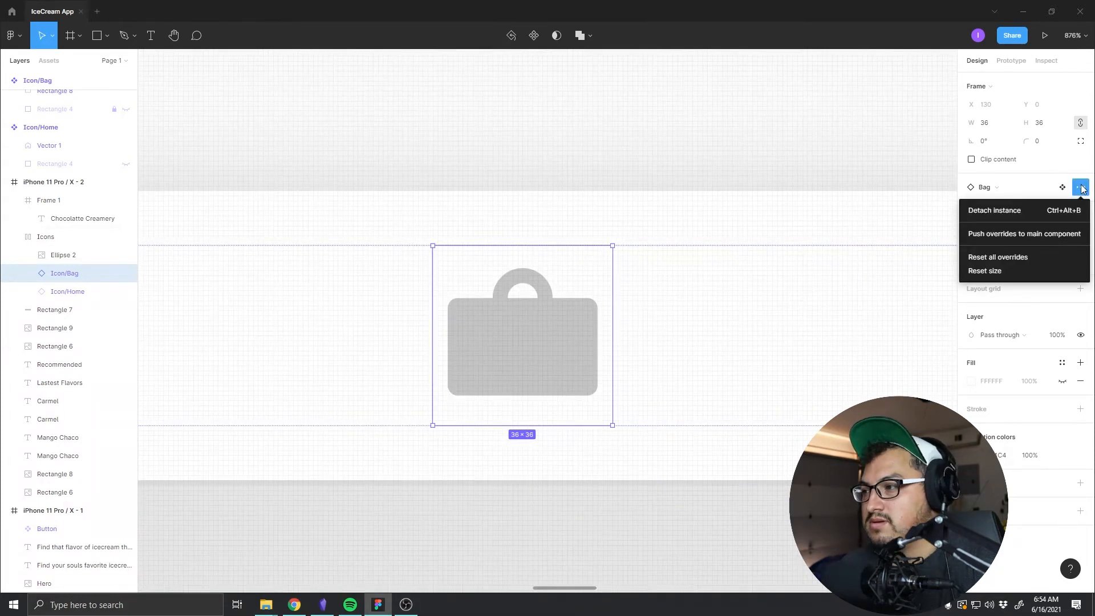
{"action": "left_click", "coordinate": [416, 408]}
Step: Draw a 10 × 10 circle over the upper-right corner of the Icon/Bag main component
{"action": "left_click_drag", "start_coordinate": [276, 375], "coordinate": [941, 394]}
{"action": "mouse_move", "coordinate": [196, 330]}
{"action": "left_mouse_down"}
{"action": "mouse_move", "coordinate": [738, 374]}
{"action": "mouse_move", "coordinate": [813, 223]}
{"action": "left_mouse_up"}
{"action": "left_click_drag", "start_coordinate": [253, 197], "coordinate": [254, 212]}
{"action": "left_click", "coordinate": [598, 283]}
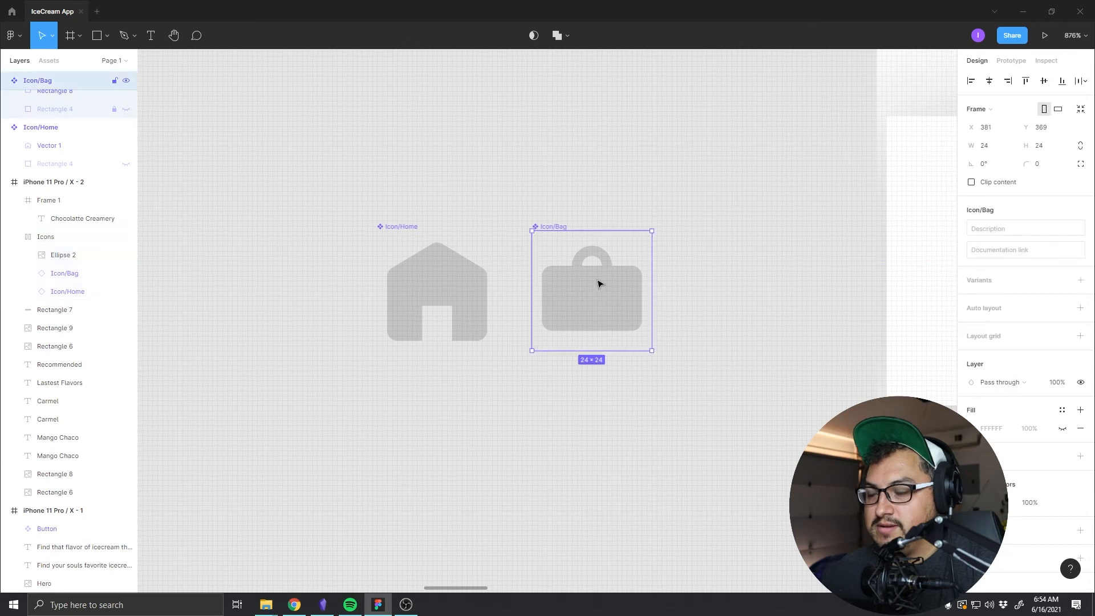
{"action": "key", "text": "r"}
{"action": "mouse_move", "coordinate": [608, 240]}
{"action": "left_mouse_down"}
{"action": "mouse_move", "coordinate": [647, 291]}
{"action": "mouse_move", "coordinate": [651, 283]}
{"action": "left_mouse_up"}
Step: Recolor the home icon instance in the home screen's bottom navigation bar through its selection color
{"action": "left_click_drag", "start_coordinate": [719, 331], "coordinate": [276, 296]}
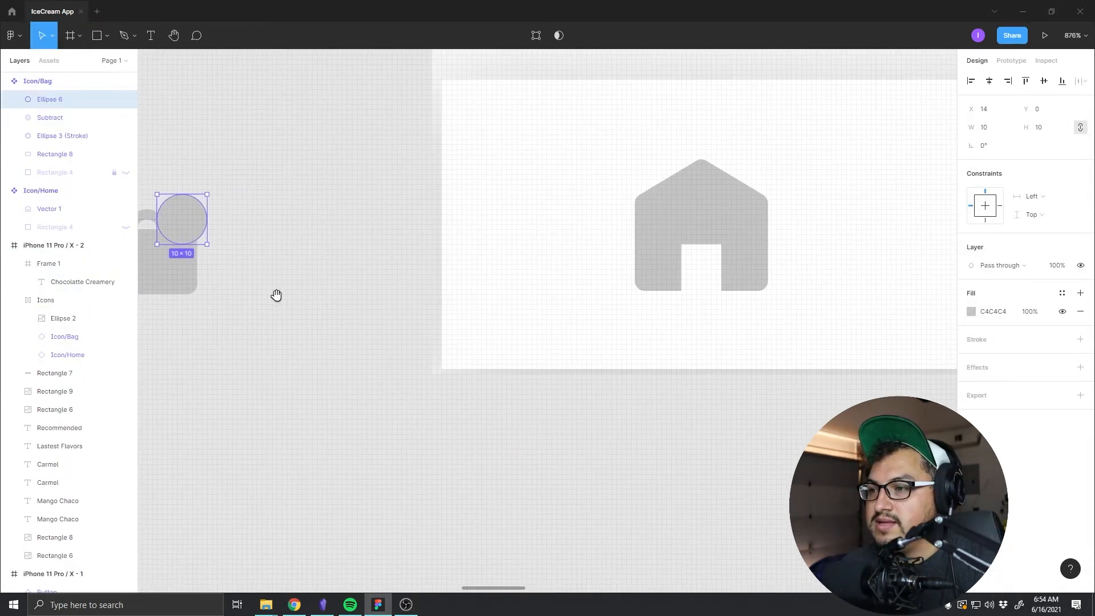
{"action": "double_click", "coordinate": [723, 269]}
{"action": "left_click", "coordinate": [971, 455]}
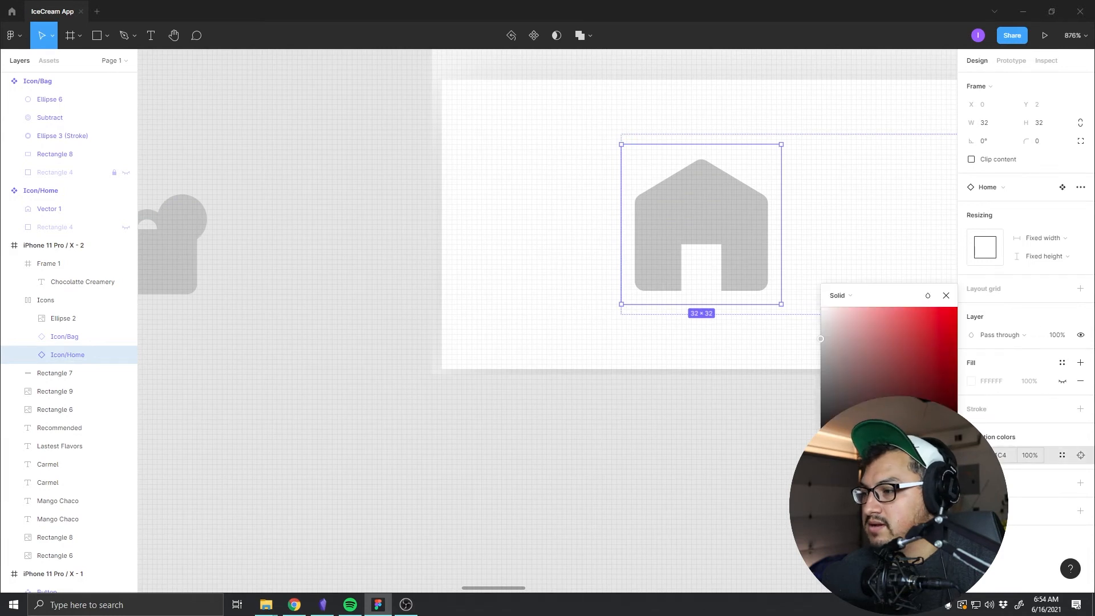
{"action": "left_click", "coordinate": [850, 528]}
{"action": "left_click", "coordinate": [493, 465]}
Step: Resize the circle on the Icon/Bag main component to 8 × 8 and move it down to Y 2
{"action": "left_click_drag", "start_coordinate": [249, 329], "coordinate": [743, 431]}
{"action": "left_click", "coordinate": [688, 324]}
{"action": "double_click", "coordinate": [687, 324]}
{"action": "scroll", "coordinate": [687, 325], "scroll_direction": "up", "scroll_amount": 5}
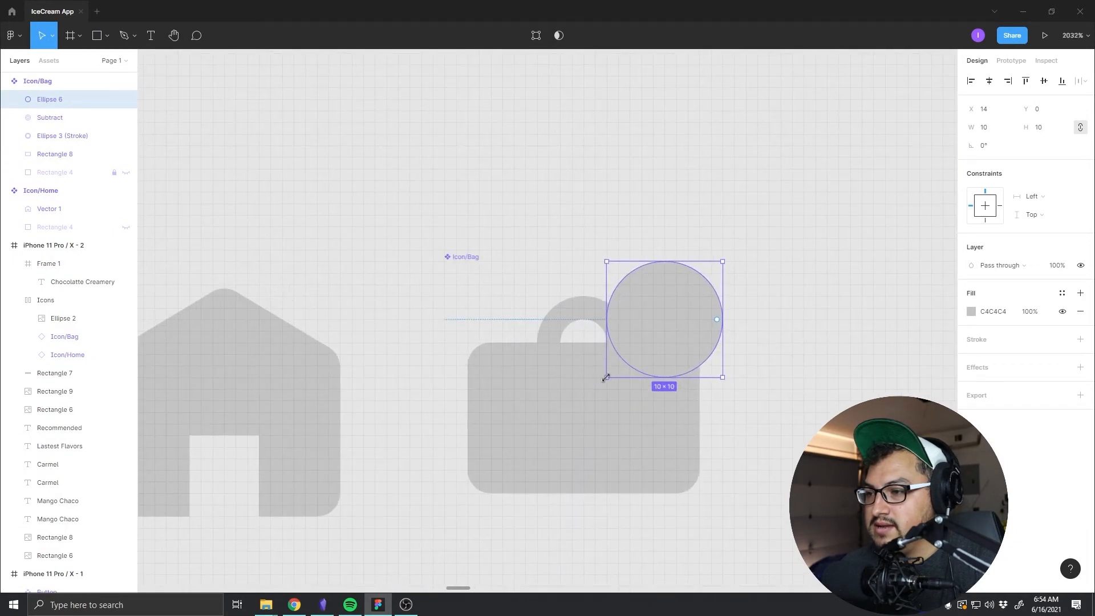
{"action": "left_click_drag", "start_coordinate": [610, 375], "coordinate": [629, 355]}
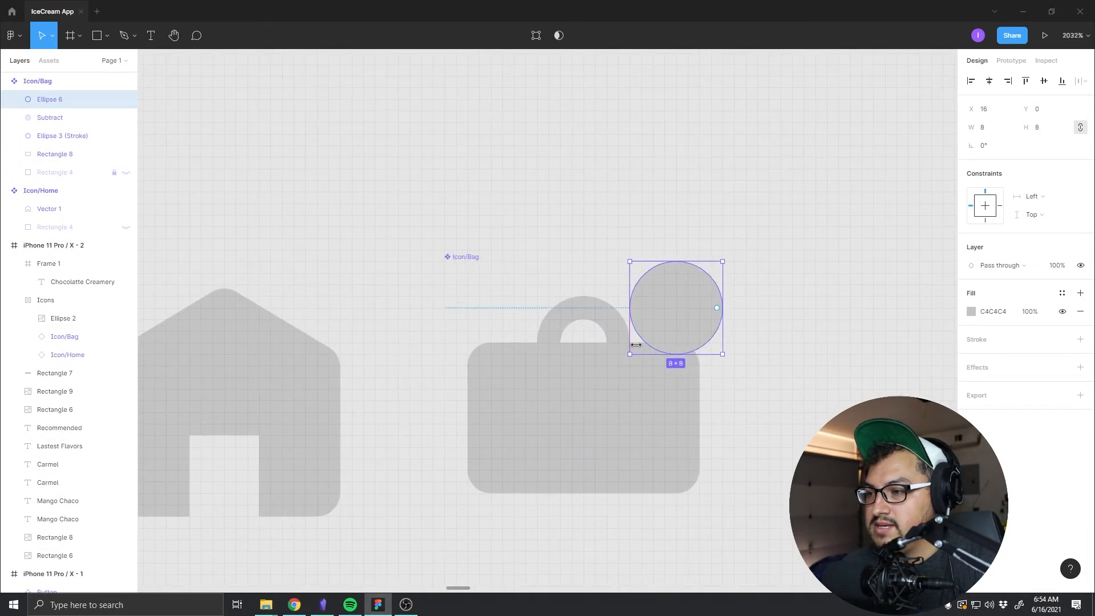
{"action": "mouse_move", "coordinate": [683, 324]}
{"action": "left_mouse_down"}
{"action": "mouse_move", "coordinate": [684, 347]}
{"action": "mouse_move", "coordinate": [686, 325]}
{"action": "mouse_move", "coordinate": [675, 323]}
{"action": "left_mouse_up"}
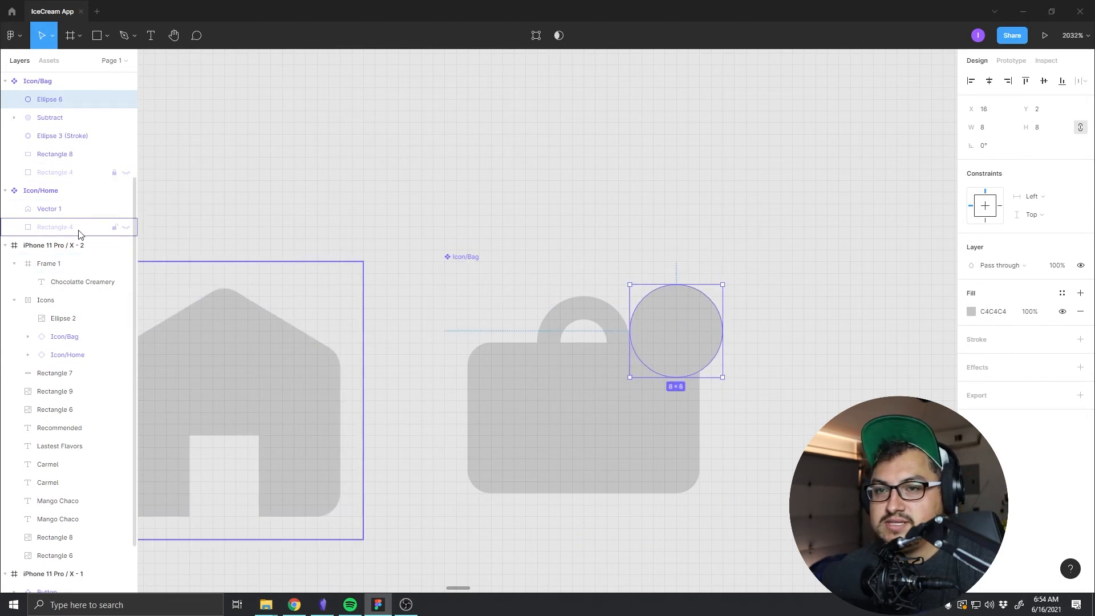
Step: Show the hidden Rectangle 4 guide in Icon/Bag and move the circle inside its border to X 14, Y 2
{"action": "left_click", "coordinate": [570, 403]}
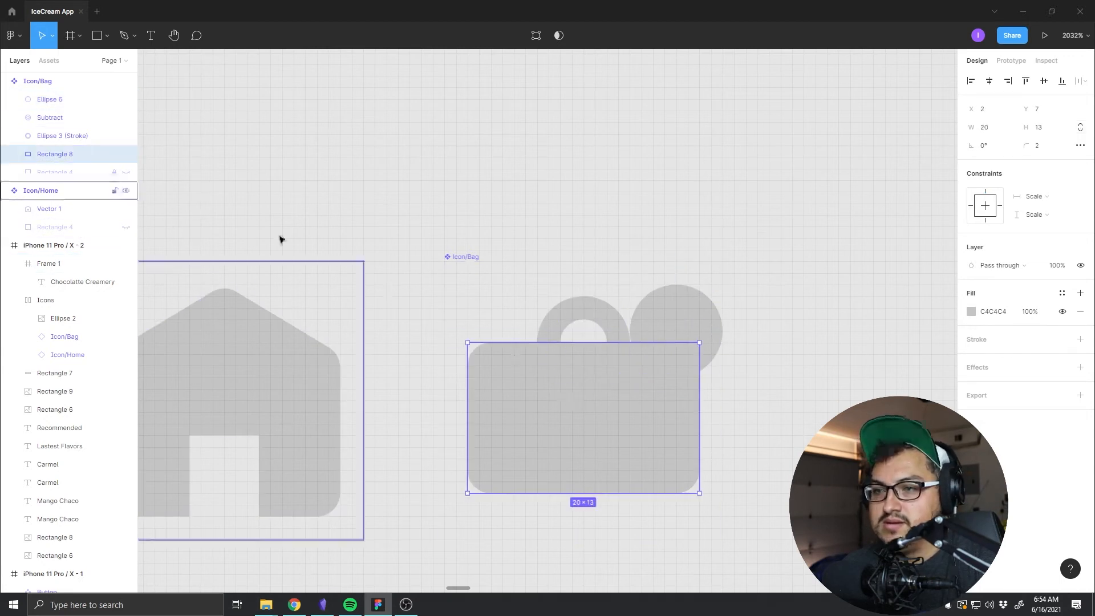
{"action": "left_click", "coordinate": [126, 172]}
{"action": "left_click", "coordinate": [696, 335]}
{"action": "left_click_drag", "start_coordinate": [697, 335], "coordinate": [650, 334]}
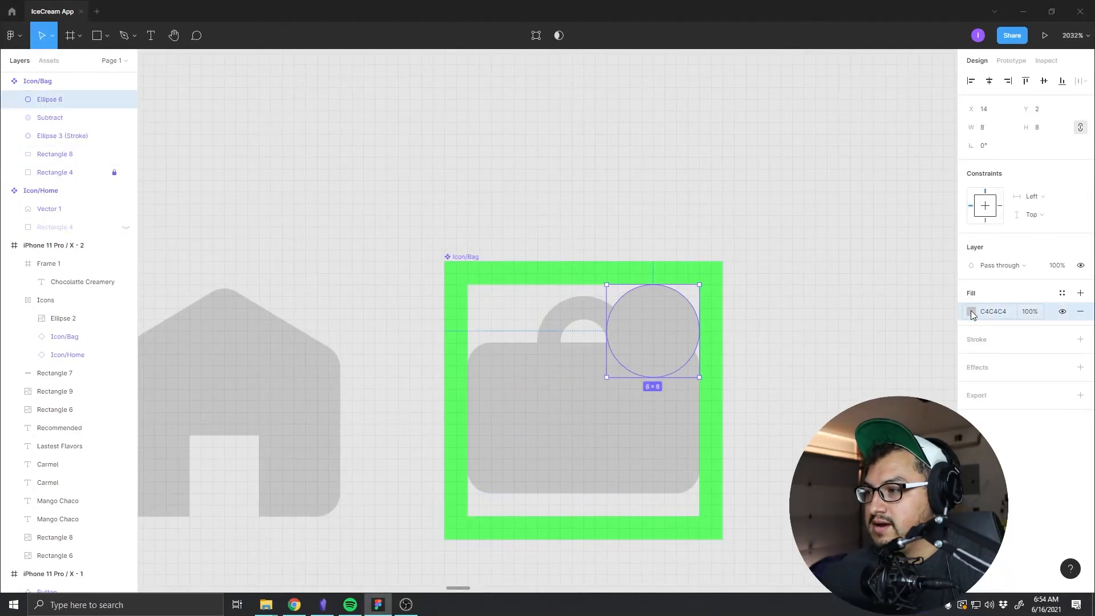
Step: Fill the badge circle on the Icon/Bag component with E8A493 and enlarge it slightly from its lower-left corner
{"action": "left_click", "coordinate": [970, 311]}
{"action": "left_click", "coordinate": [871, 319]}
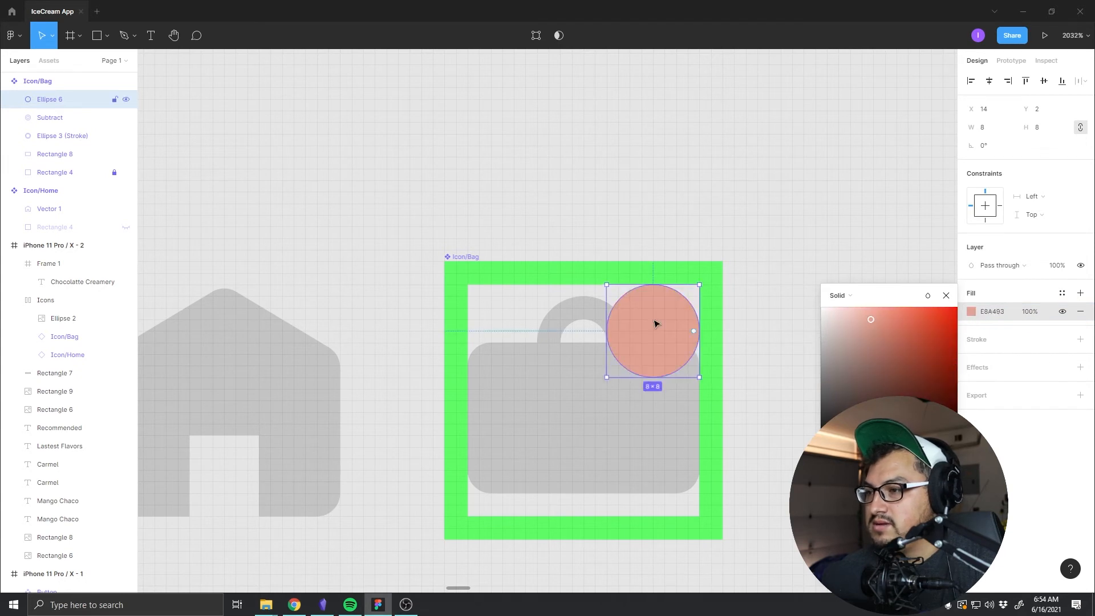
{"action": "mouse_move", "coordinate": [617, 370]}
{"action": "left_mouse_down"}
{"action": "mouse_move", "coordinate": [639, 343]}
{"action": "mouse_move", "coordinate": [601, 374]}
{"action": "mouse_move", "coordinate": [618, 368]}
{"action": "left_mouse_up"}
{"action": "left_click", "coordinate": [771, 270]}
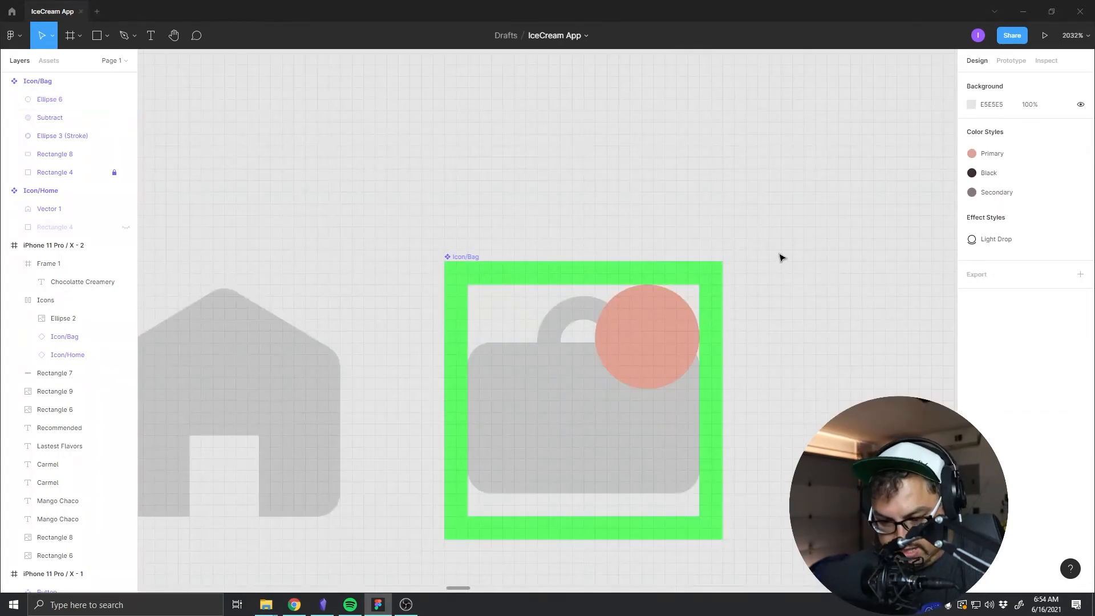
Step: Add the text "2" to the Icon/Bag component and move it over the badge circle to X 14, Y -6
{"action": "key", "text": "t"}
{"action": "left_click", "coordinate": [654, 321]}
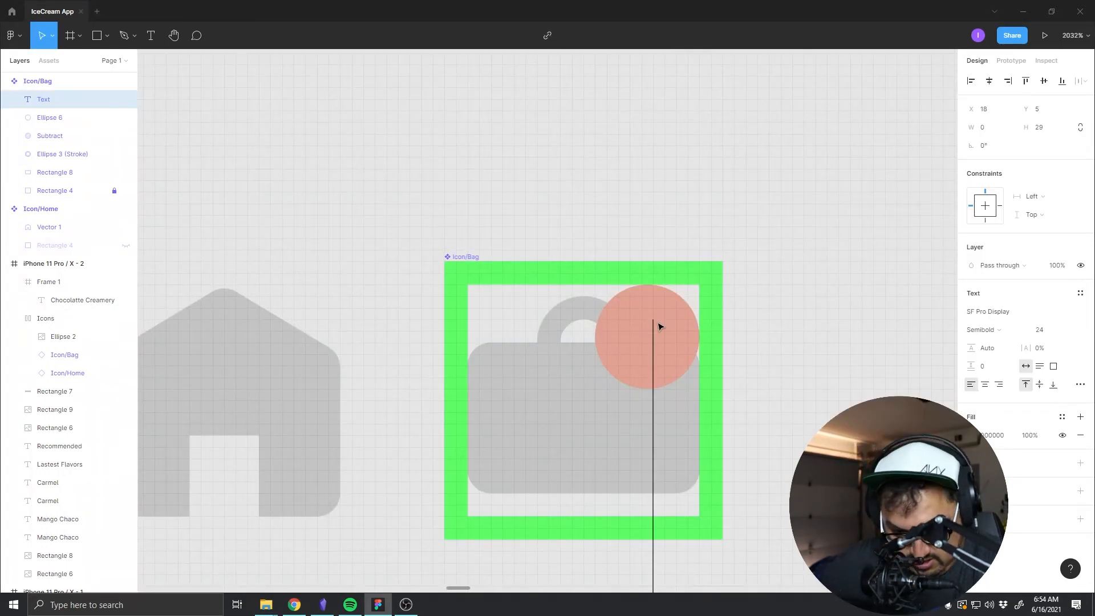
{"action": "type", "text": "2"}
{"action": "key", "text": "Escape"}
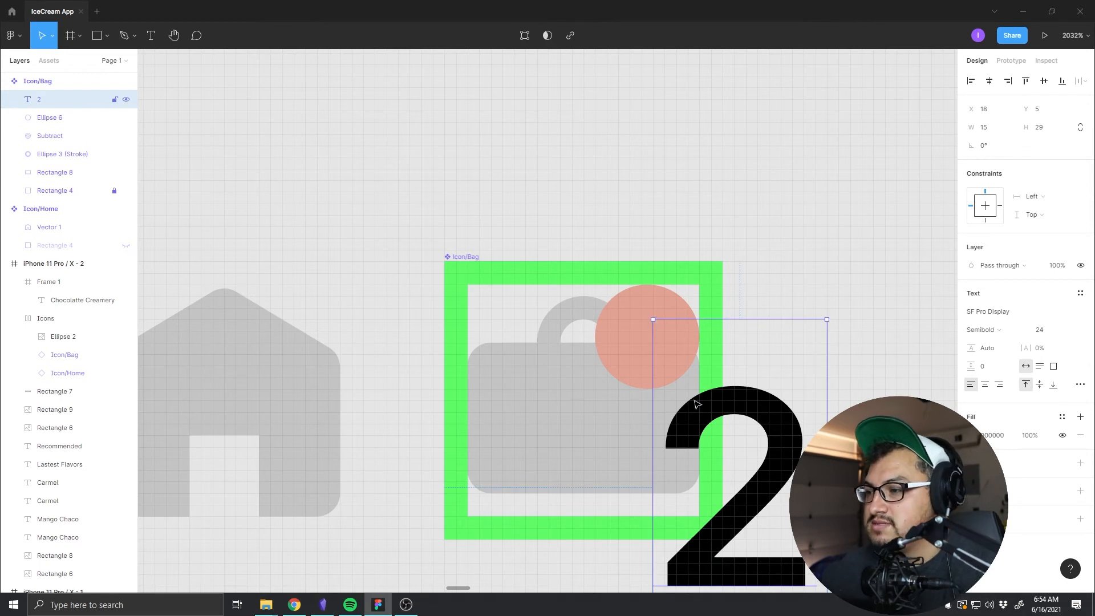
{"action": "left_click_drag", "start_coordinate": [697, 404], "coordinate": [650, 276]}
Step: Change the badge number's fill color to white
{"action": "left_click", "coordinate": [974, 435]}
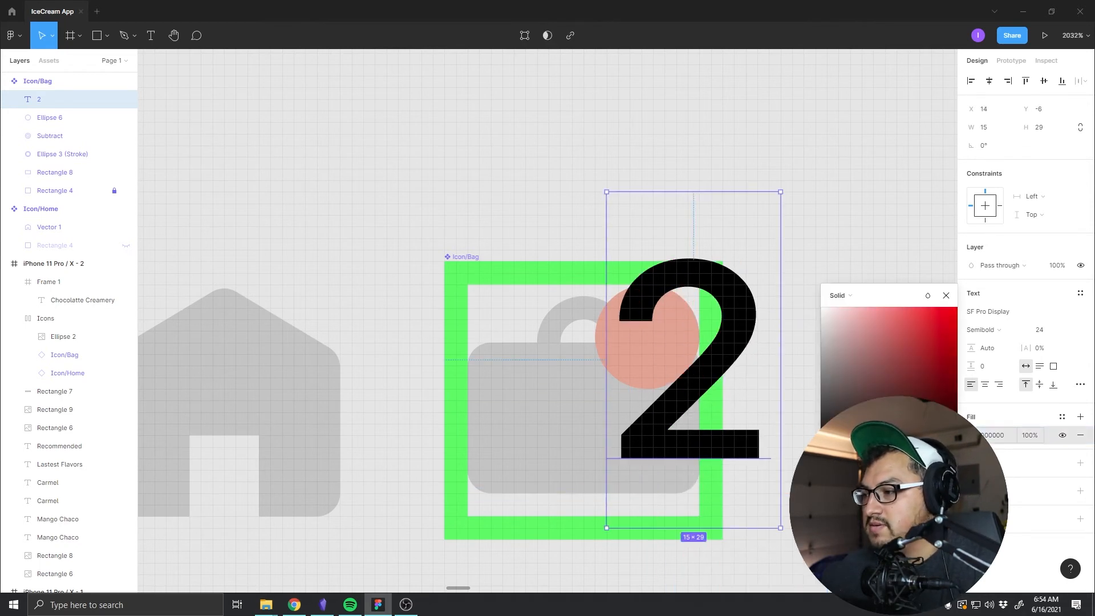
{"action": "left_click_drag", "start_coordinate": [875, 419], "coordinate": [713, 172]}
{"action": "left_click", "coordinate": [713, 172]}
{"action": "left_click", "coordinate": [708, 441]}
{"action": "left_click", "coordinate": [793, 355]}
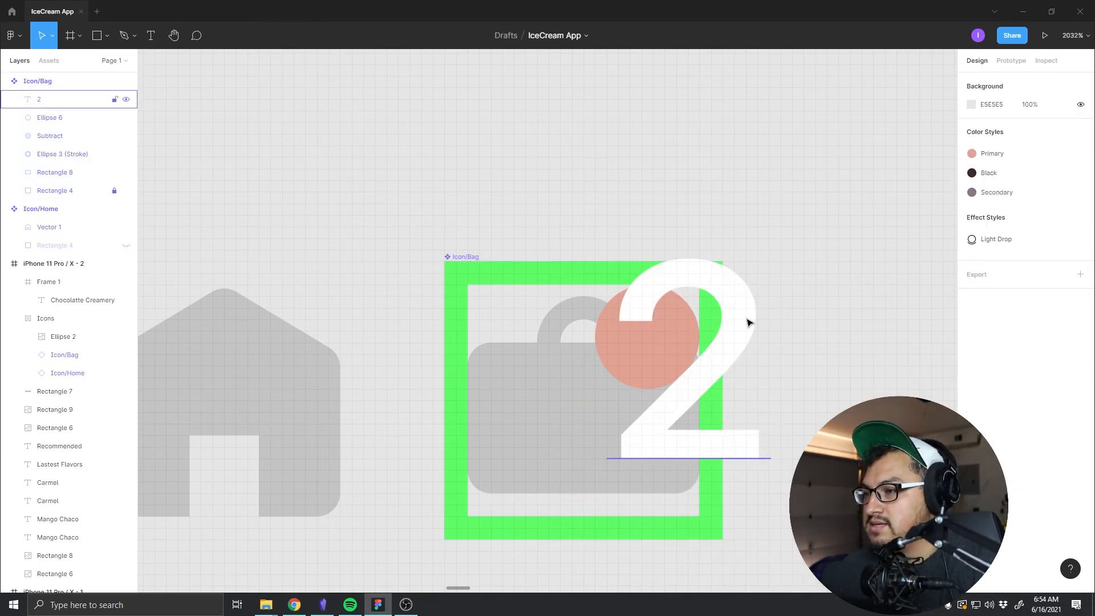
Step: Set the badge number's font size to 8 and place it on the circle at X 15, Y 1
{"action": "left_click", "coordinate": [748, 323]}
{"action": "left_click", "coordinate": [1039, 329]}
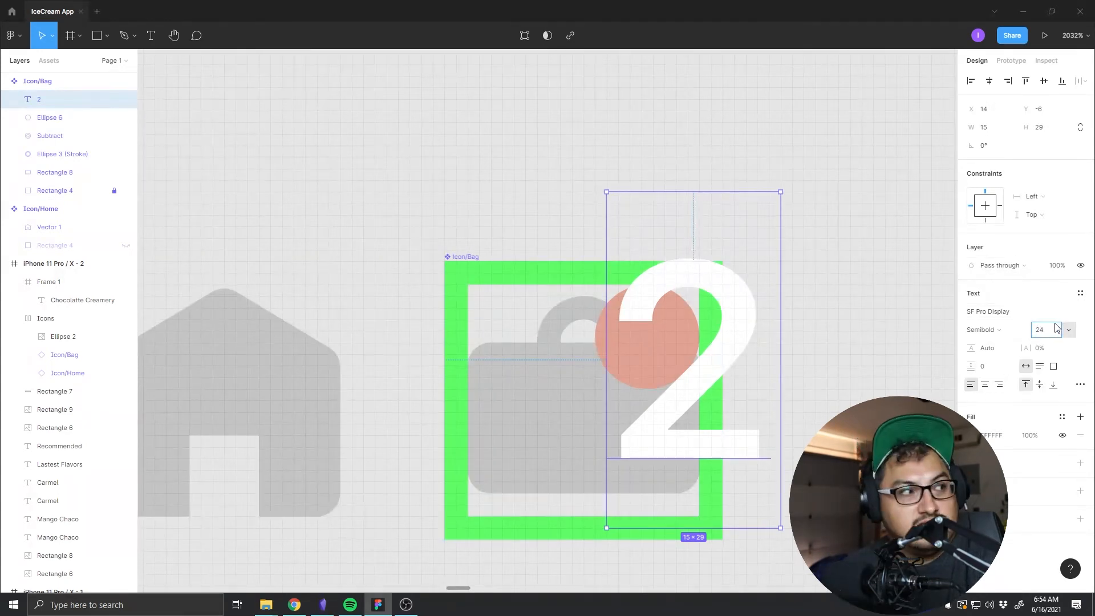
{"action": "type", "text": "8"}
{"action": "key", "text": "Return"}
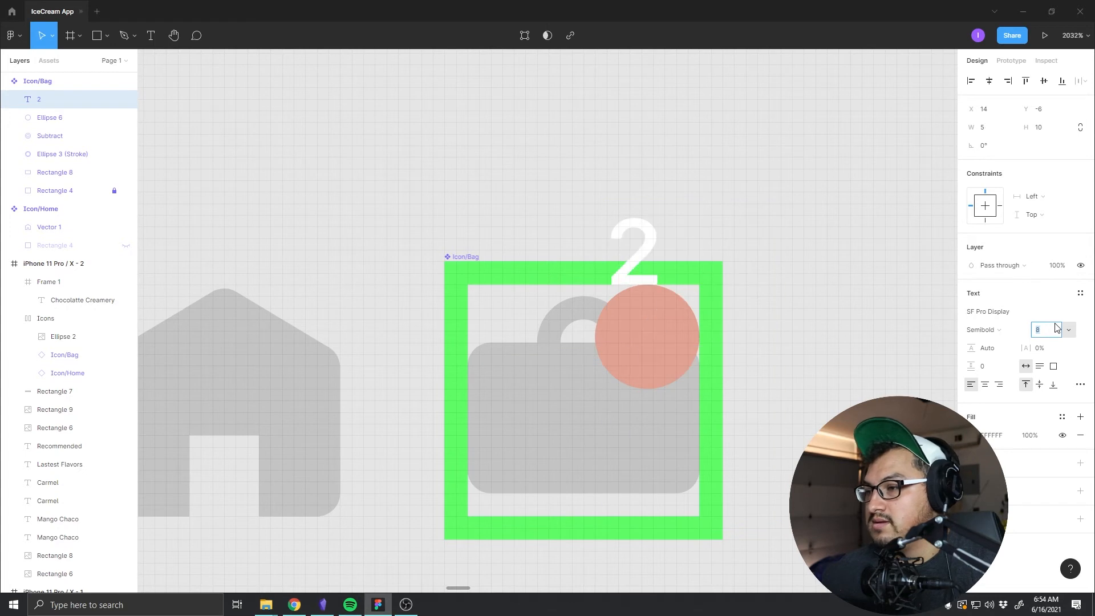
{"action": "left_click", "coordinate": [764, 321]}
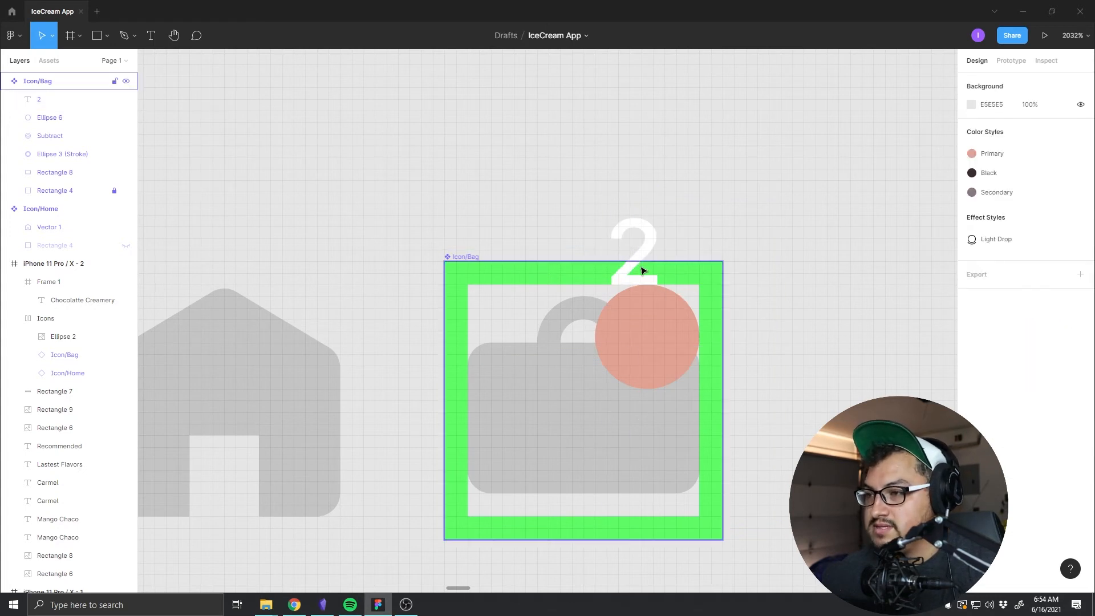
{"action": "left_click_drag", "start_coordinate": [646, 237], "coordinate": [657, 317]}
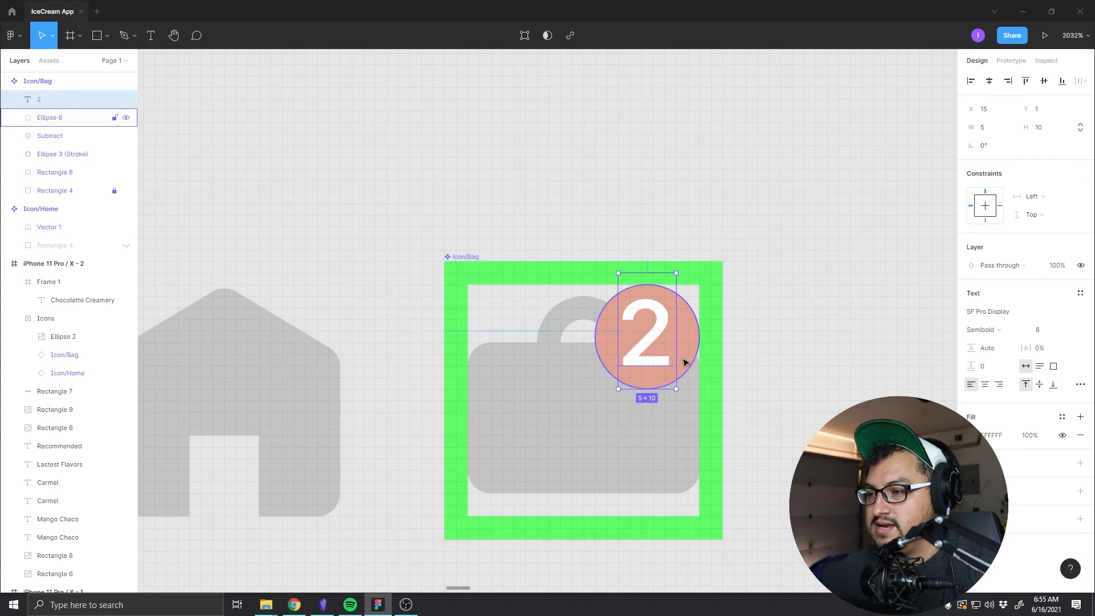
Step: Change the badge number's font weight to Light
{"action": "key", "text": "shift+2"}
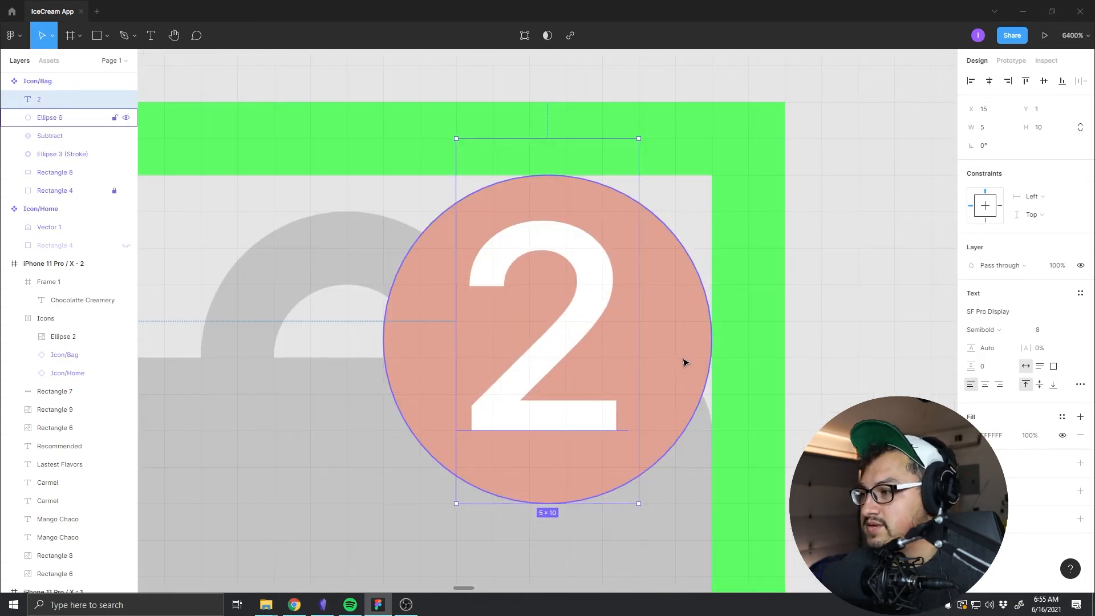
{"action": "left_click", "coordinate": [1020, 335]}
{"action": "left_click", "coordinate": [1017, 299]}
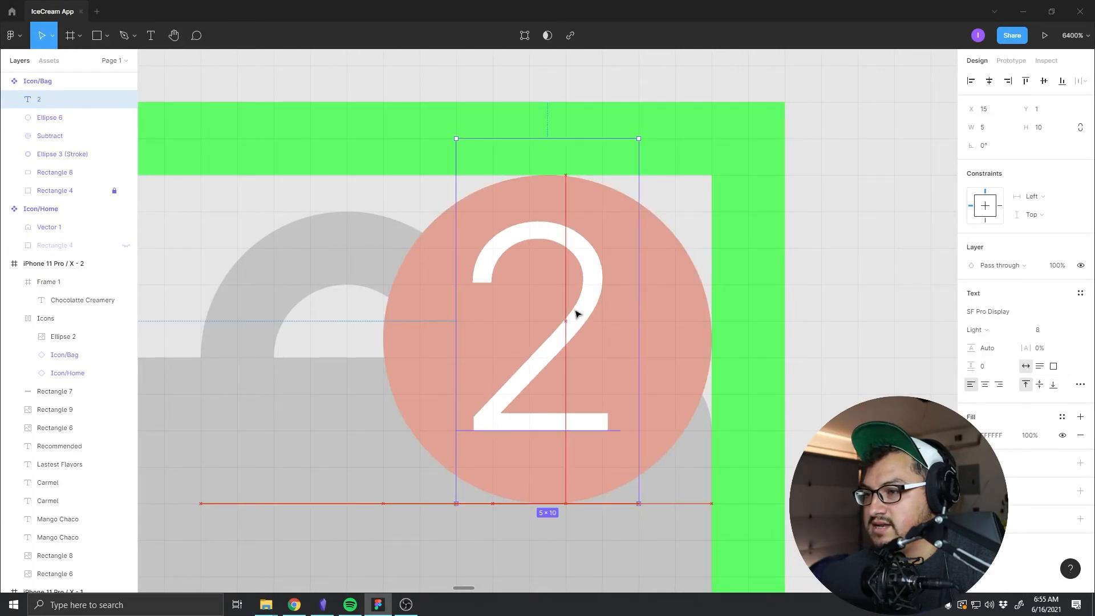
{"action": "mouse_move", "coordinate": [577, 313]}
{"action": "left_mouse_down"}
{"action": "mouse_move", "coordinate": [584, 320]}
{"action": "mouse_move", "coordinate": [567, 320]}
{"action": "mouse_move", "coordinate": [575, 329]}
{"action": "mouse_move", "coordinate": [587, 318]}
{"action": "mouse_move", "coordinate": [576, 325]}
{"action": "left_mouse_up"}
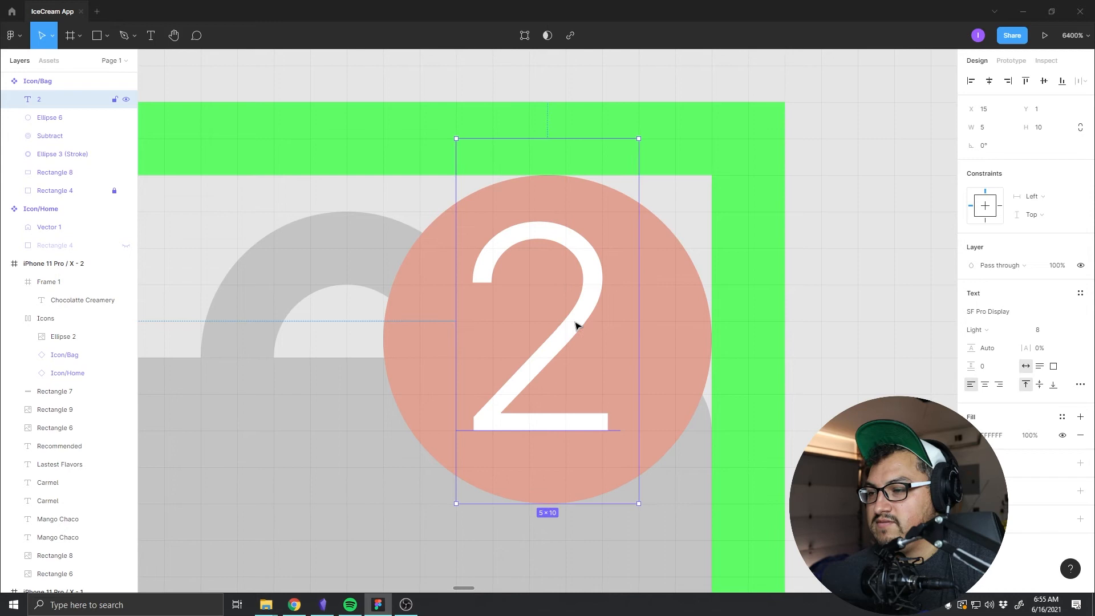
Step: Enlarge the badge circle to 10 × 10 and move the number down to Y 2
{"action": "left_click", "coordinate": [422, 388]}
{"action": "left_click_drag", "start_coordinate": [374, 519], "coordinate": [346, 519]}
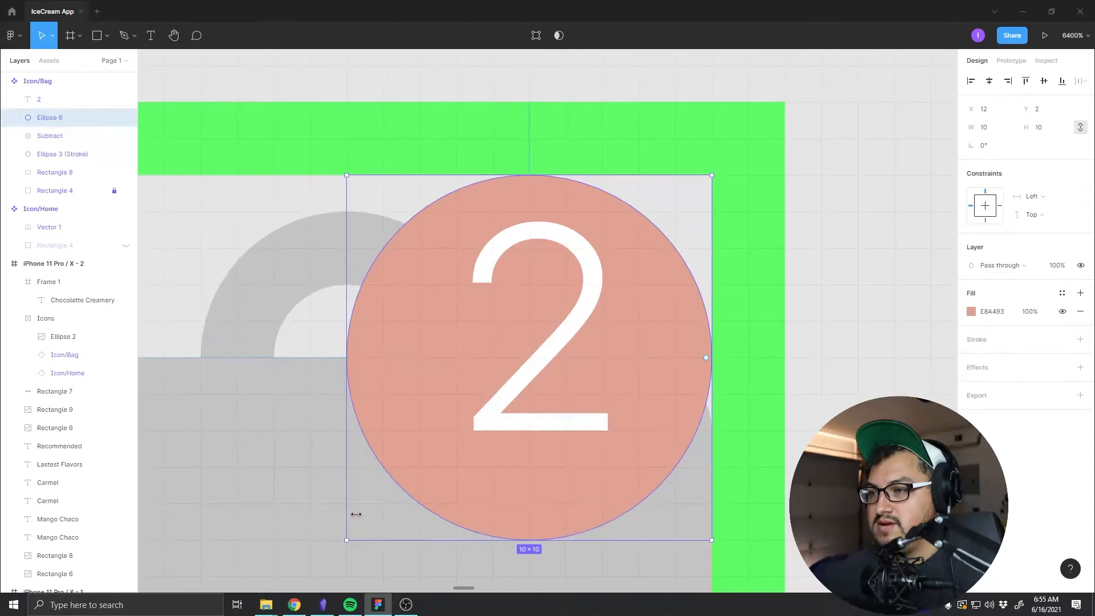
{"action": "left_click", "coordinate": [567, 343]}
{"action": "left_click_drag", "start_coordinate": [568, 343], "coordinate": [561, 354]}
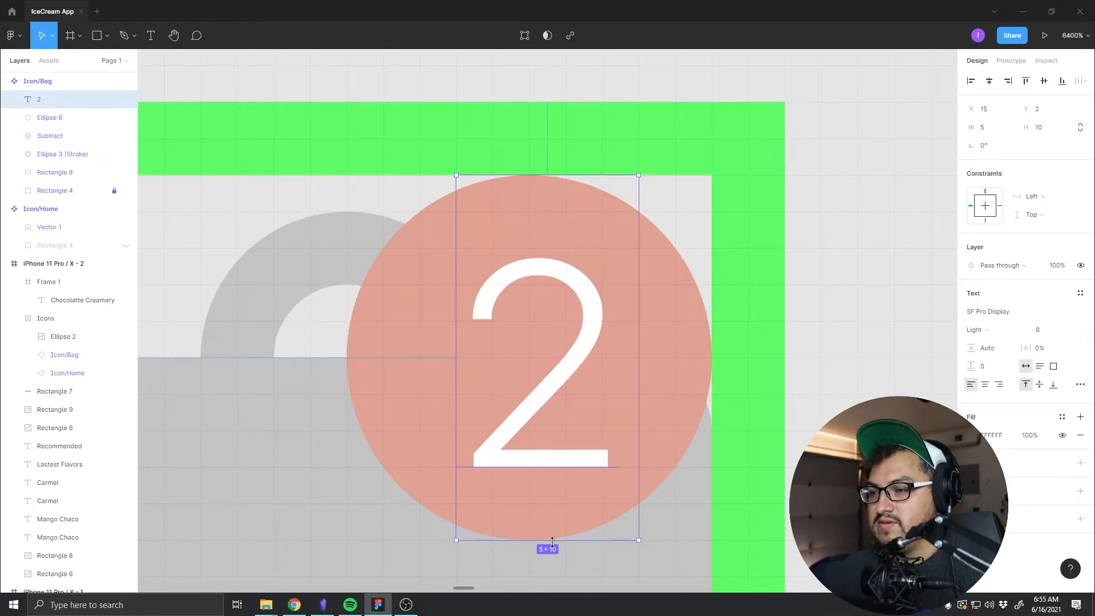
Step: Shorten the badge number's text box to 5 × 8 and nudge the Icon/Bag component left to X 380
{"action": "left_click_drag", "start_coordinate": [552, 540], "coordinate": [560, 473]}
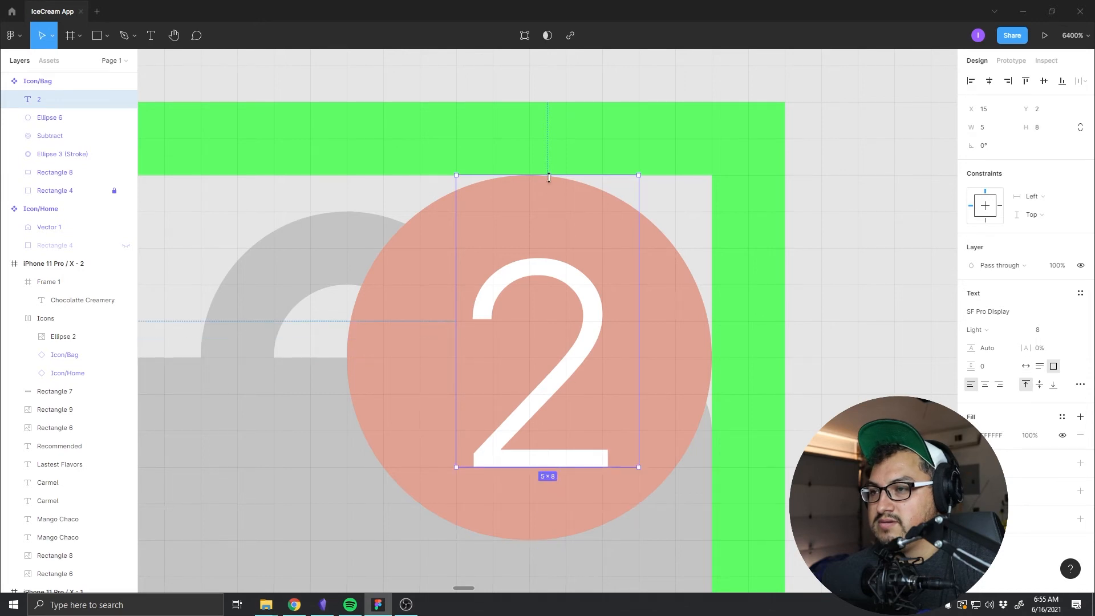
{"action": "mouse_move", "coordinate": [548, 178]}
{"action": "left_mouse_down"}
{"action": "mouse_move", "coordinate": [542, 325]}
{"action": "mouse_move", "coordinate": [554, 187]}
{"action": "left_mouse_up"}
{"action": "left_click", "coordinate": [789, 206]}
{"action": "left_click", "coordinate": [577, 308]}
{"action": "key", "text": "Left"}
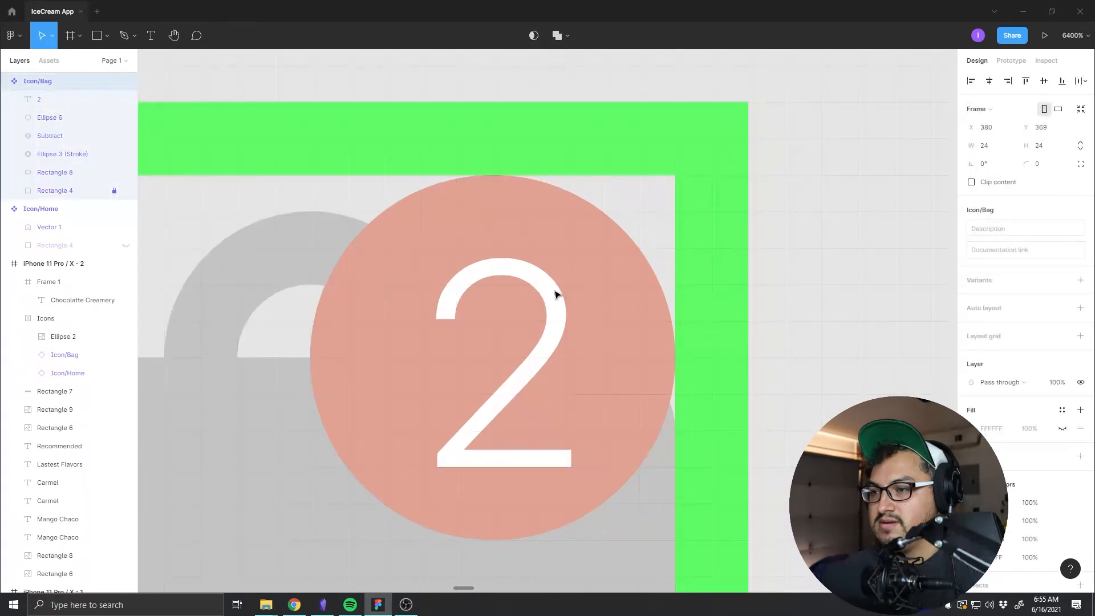
{"action": "double_click", "coordinate": [553, 329]}
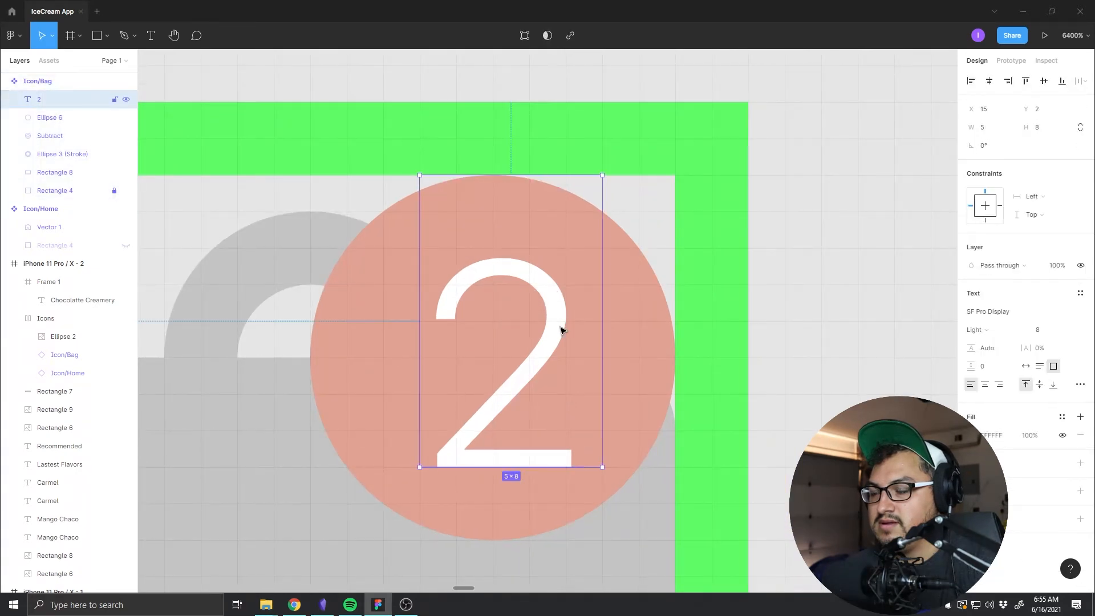
{"action": "mouse_move", "coordinate": [557, 335]}
{"action": "left_mouse_down"}
{"action": "mouse_move", "coordinate": [533, 340]}
{"action": "mouse_move", "coordinate": [554, 334]}
{"action": "left_mouse_up"}
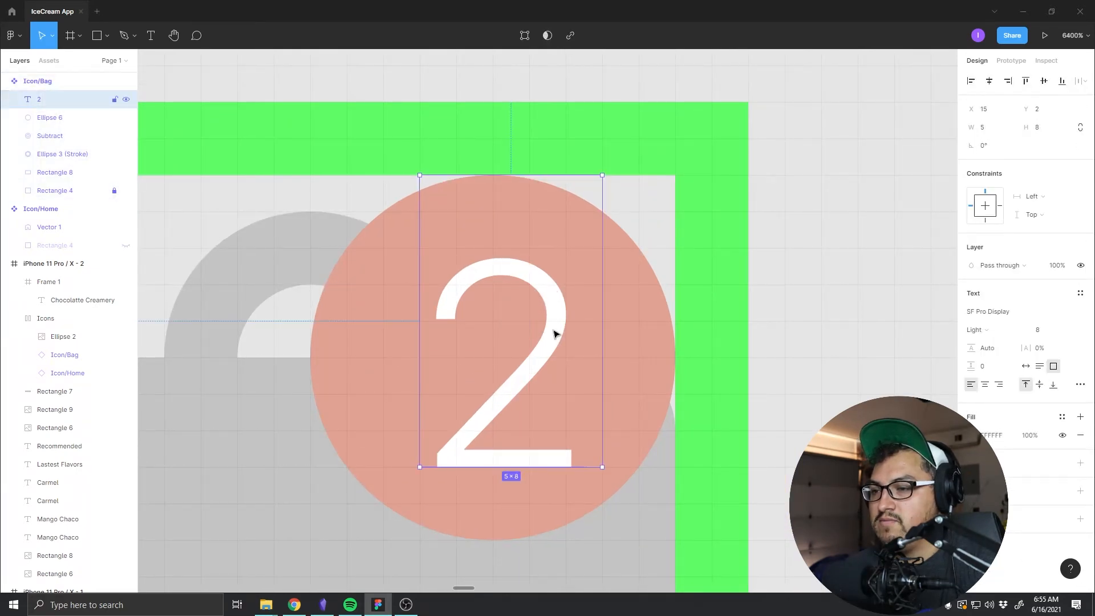
Step: Replace the badge number with 12
{"action": "double_click", "coordinate": [556, 333]}
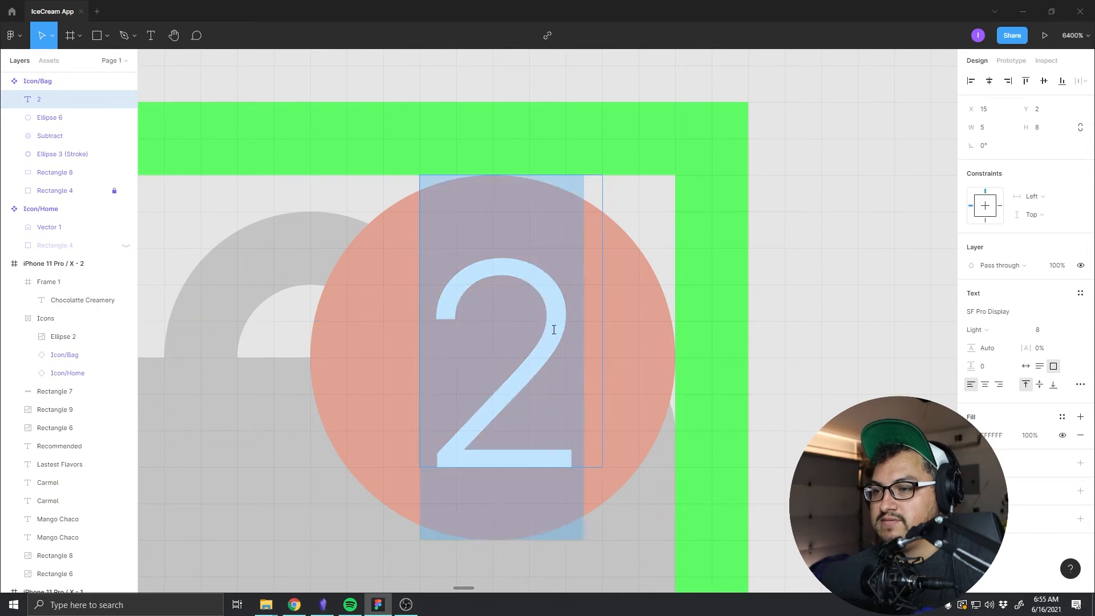
{"action": "type", "text": "12"}
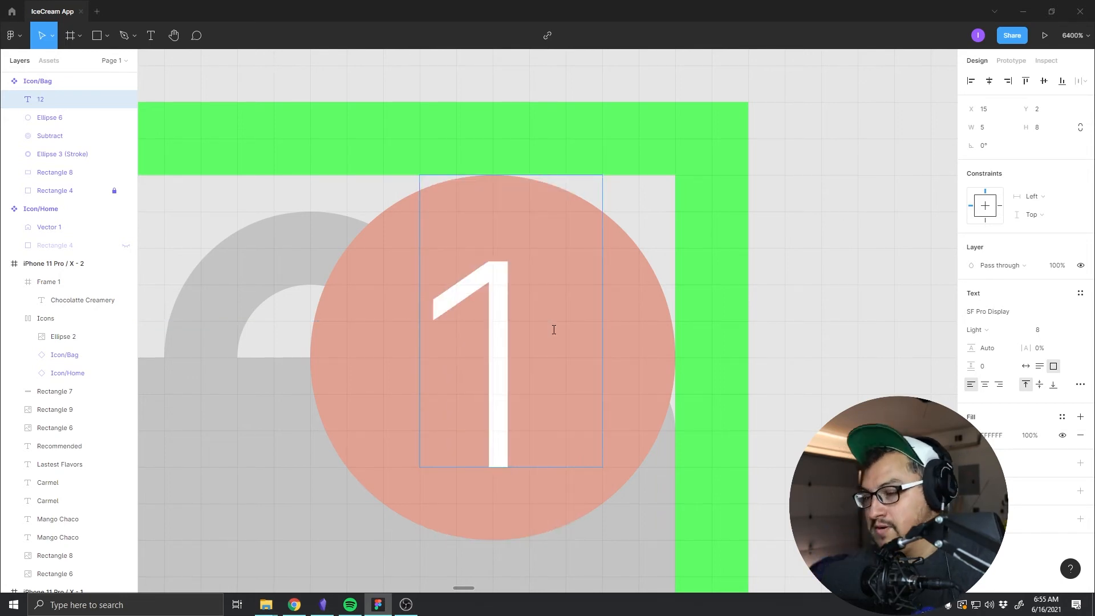
{"action": "key", "text": "Escape"}
{"action": "left_click", "coordinate": [802, 349]}
Step: Delete the digit 2 from the badge text so that it reads 1
{"action": "scroll", "coordinate": [811, 398], "scroll_direction": "down", "scroll_amount": 5}
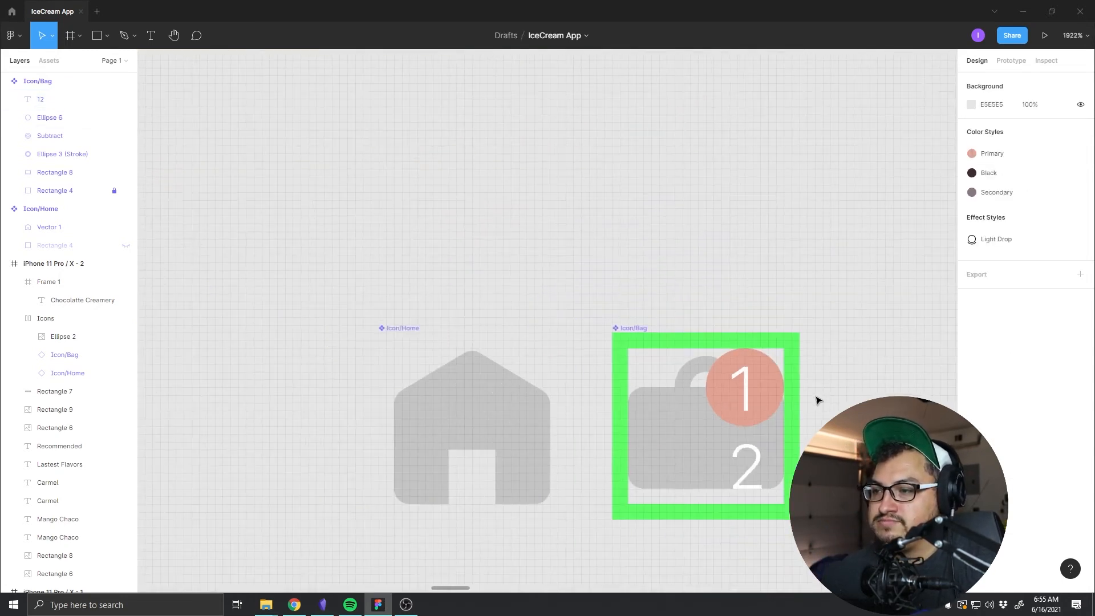
{"action": "left_click_drag", "start_coordinate": [838, 381], "coordinate": [826, 378]}
{"action": "double_click", "coordinate": [743, 459]}
{"action": "double_click", "coordinate": [743, 459]}
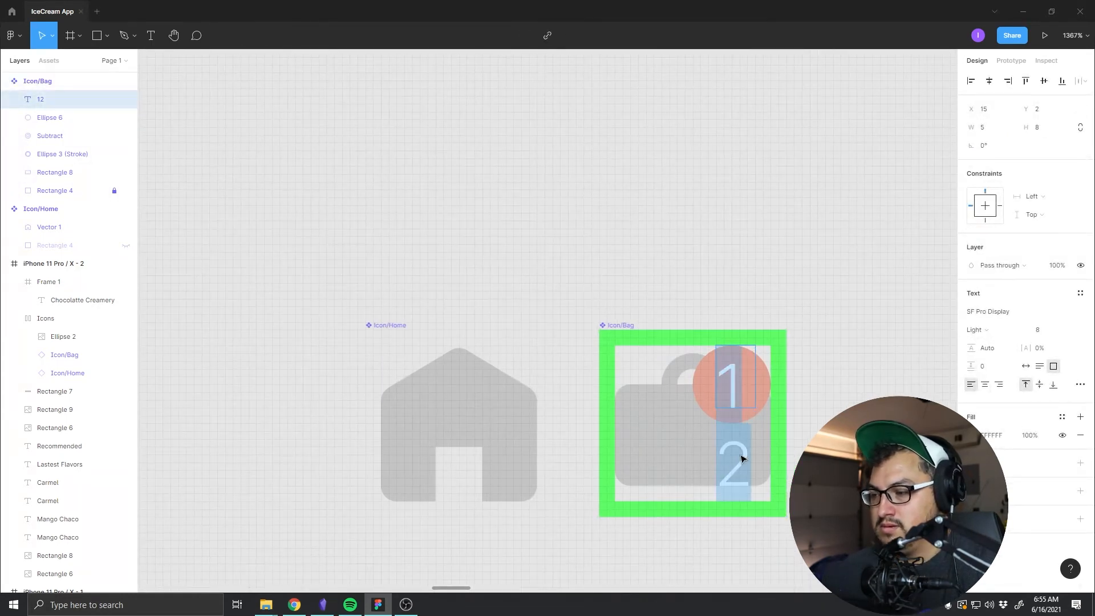
{"action": "key", "text": "Right"}
{"action": "key", "text": "BackSpace"}
{"action": "key", "text": "Escape"}
{"action": "key", "text": "Escape"}
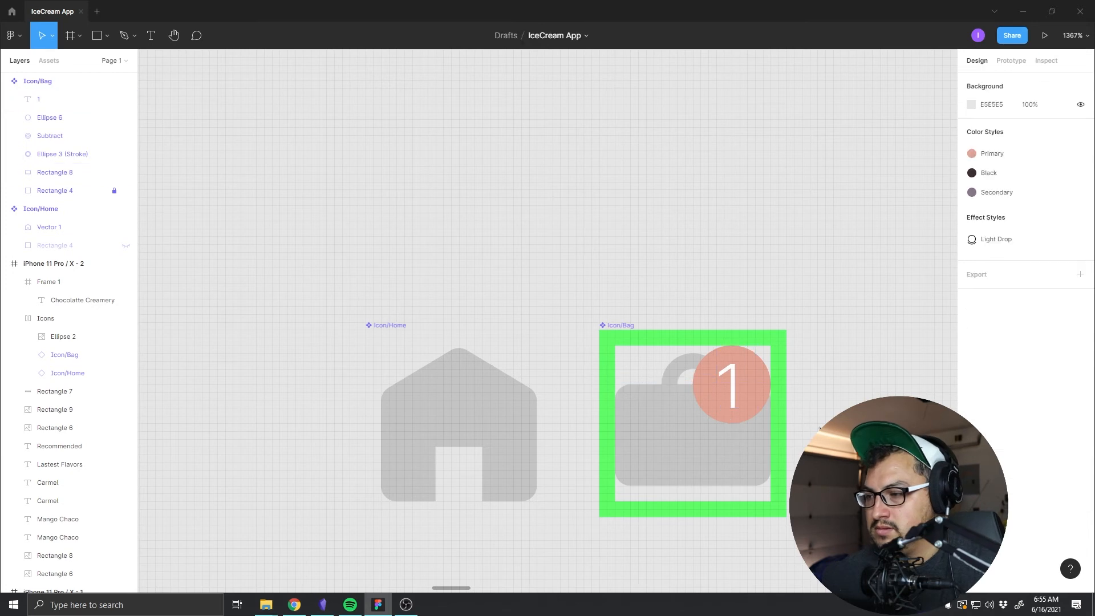
Step: Check how the badge looks on the bag icon in the home screen's bottom navigation bar
{"action": "left_click_drag", "start_coordinate": [932, 396], "coordinate": [601, 396]}
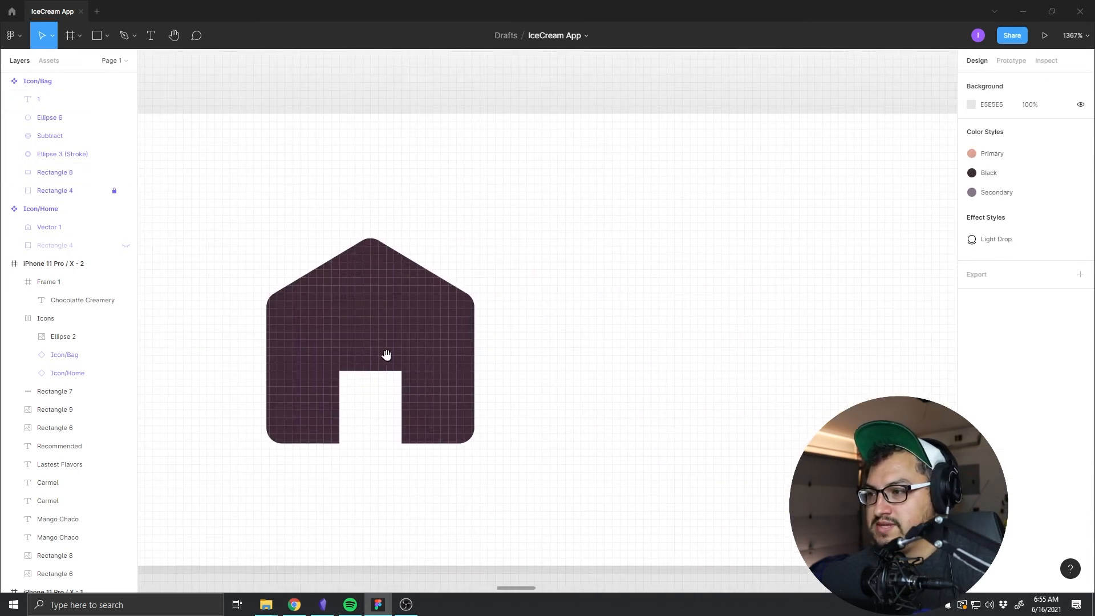
{"action": "left_click_drag", "start_coordinate": [387, 355], "coordinate": [143, 359]}
{"action": "scroll", "coordinate": [872, 433], "scroll_direction": "down", "scroll_amount": 10}
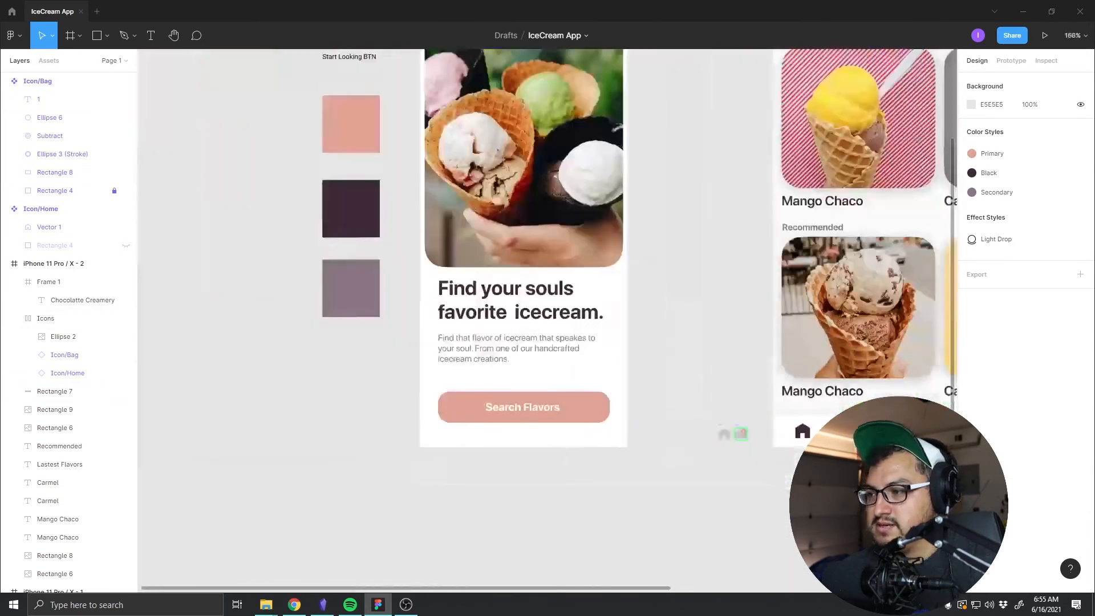
{"action": "left_click_drag", "start_coordinate": [864, 373], "coordinate": [579, 350]}
{"action": "key", "text": "ctrl+z"}
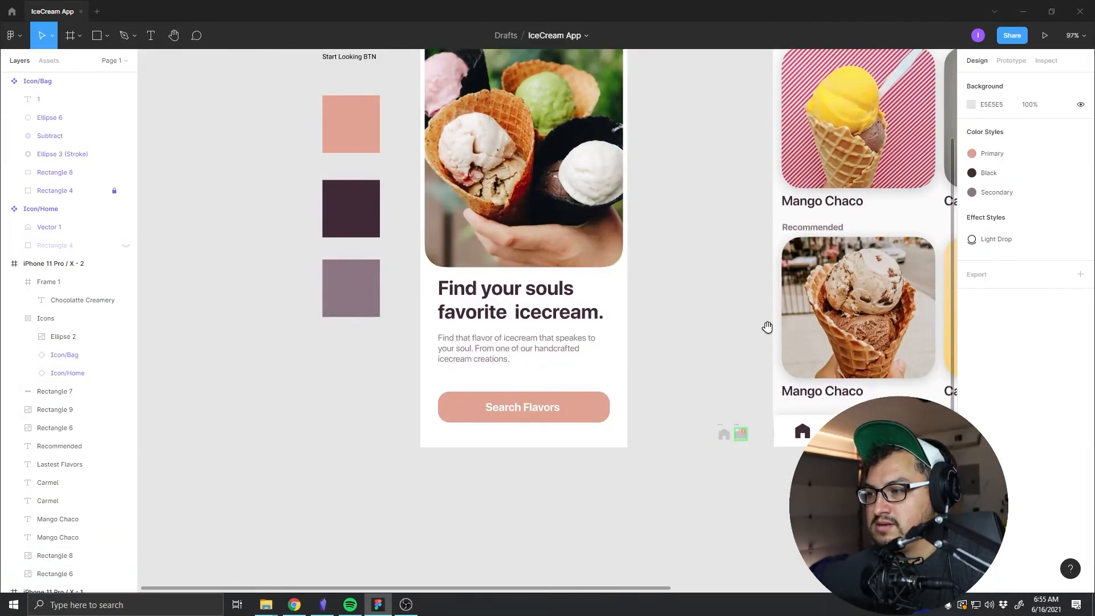
{"action": "left_click_drag", "start_coordinate": [944, 296], "coordinate": [692, 327]}
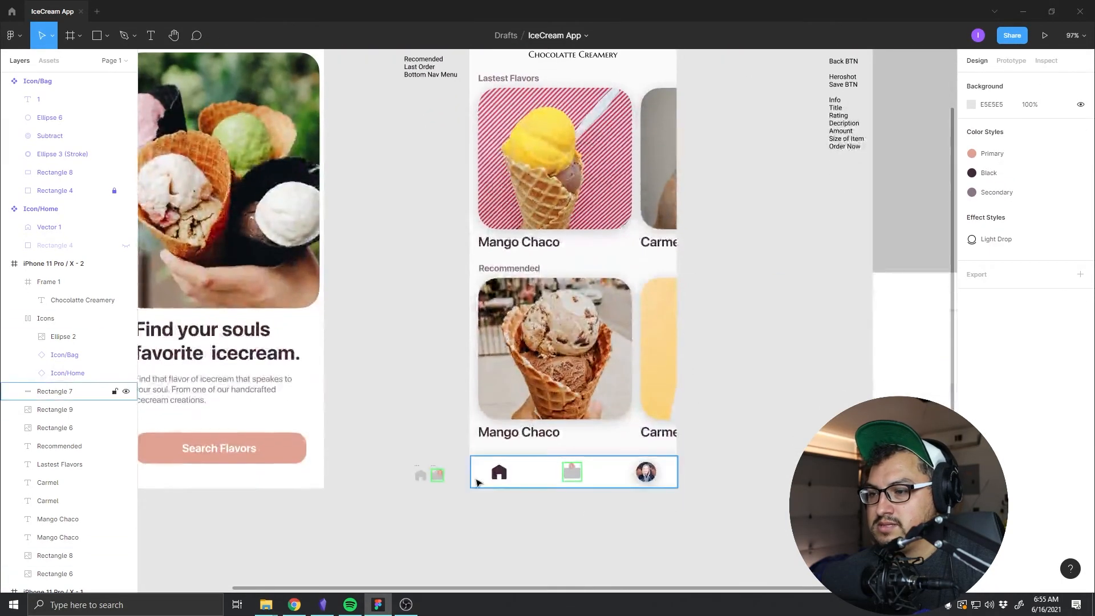
Step: Set the horizontal constraint of both the badge number and its circle in Icon/Bag to Right
{"action": "scroll", "coordinate": [477, 477], "scroll_direction": "up", "scroll_amount": 5}
{"action": "scroll", "coordinate": [394, 479], "scroll_direction": "up", "scroll_amount": 10}
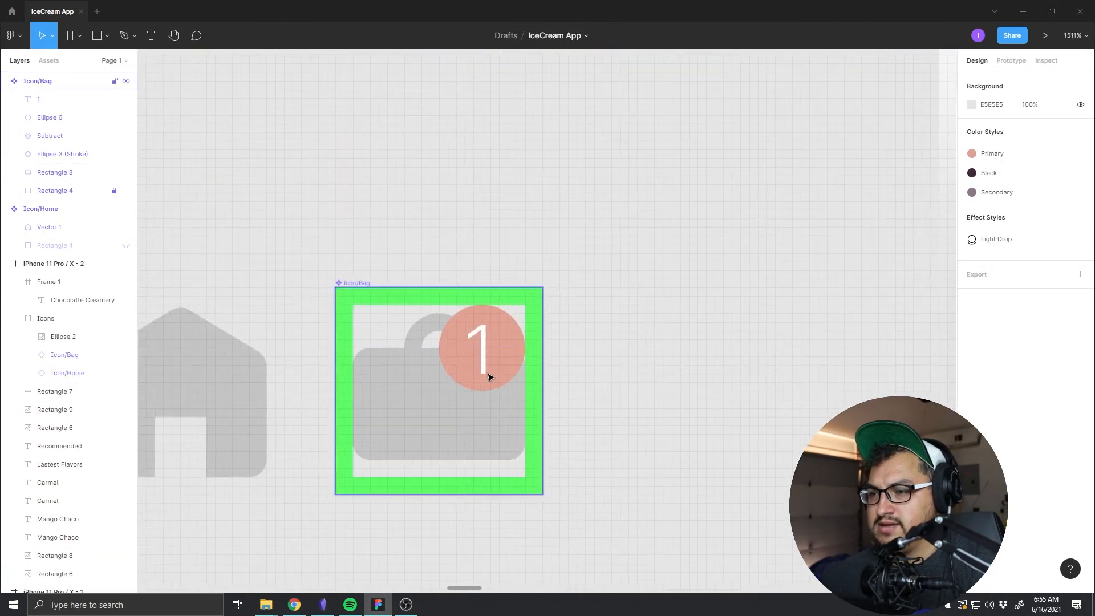
{"action": "double_click", "coordinate": [487, 360]}
{"action": "left_click", "coordinate": [524, 357], "text": "shift"}
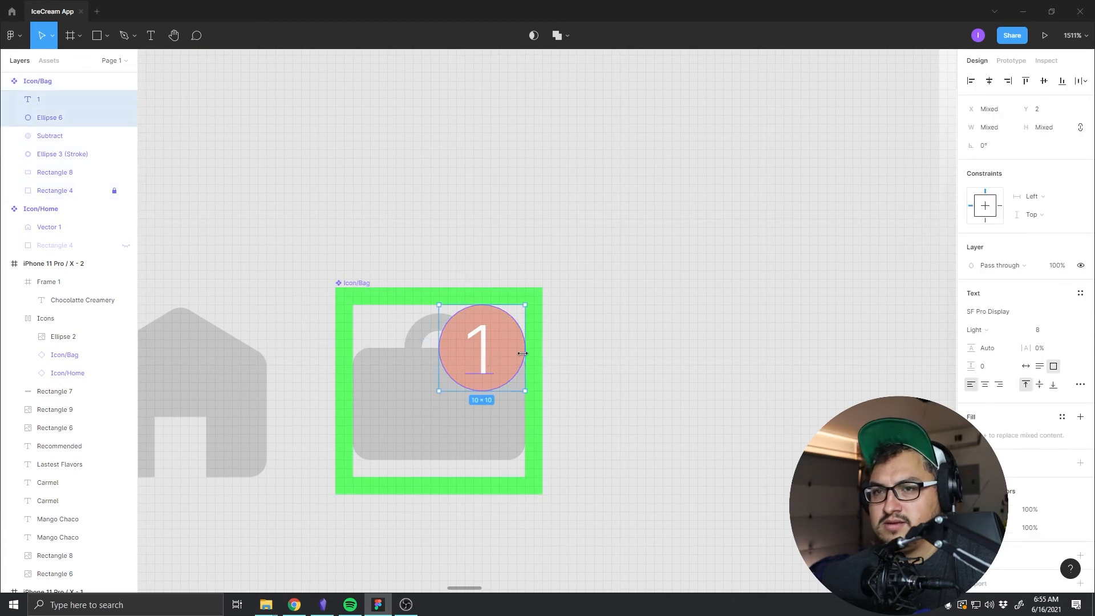
{"action": "mouse_move", "coordinate": [501, 364]}
{"action": "left_mouse_down"}
{"action": "mouse_move", "coordinate": [450, 391]}
{"action": "mouse_move", "coordinate": [499, 365]}
{"action": "left_mouse_up"}
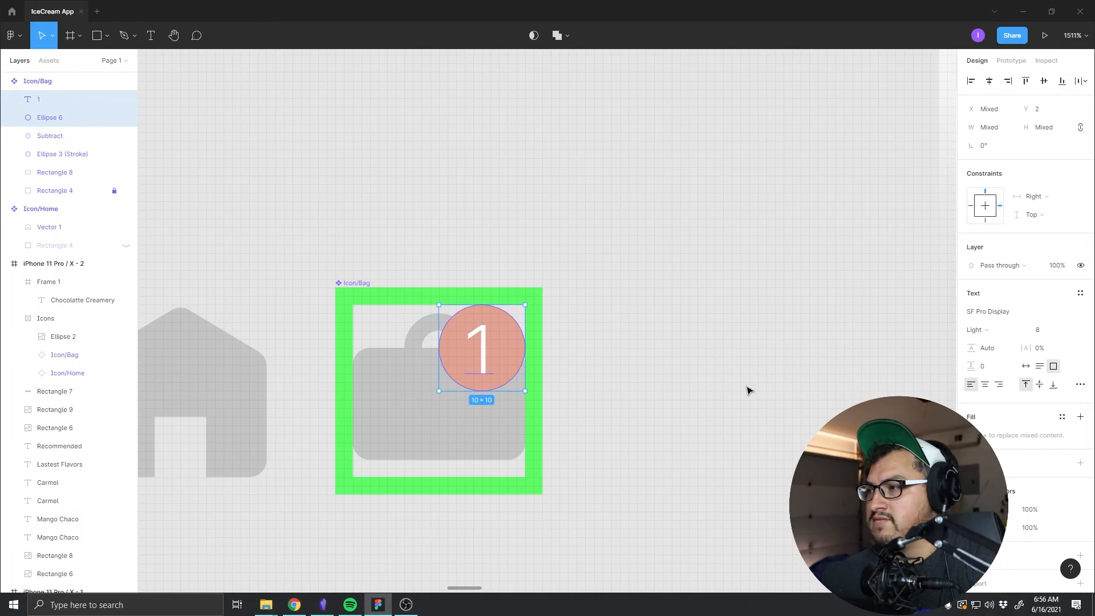
Step: Group the bag's body rectangle with its subtracted handle shape in the Icon/Bag component
{"action": "left_click", "coordinate": [406, 406]}
{"action": "left_click", "coordinate": [414, 342], "text": "shift"}
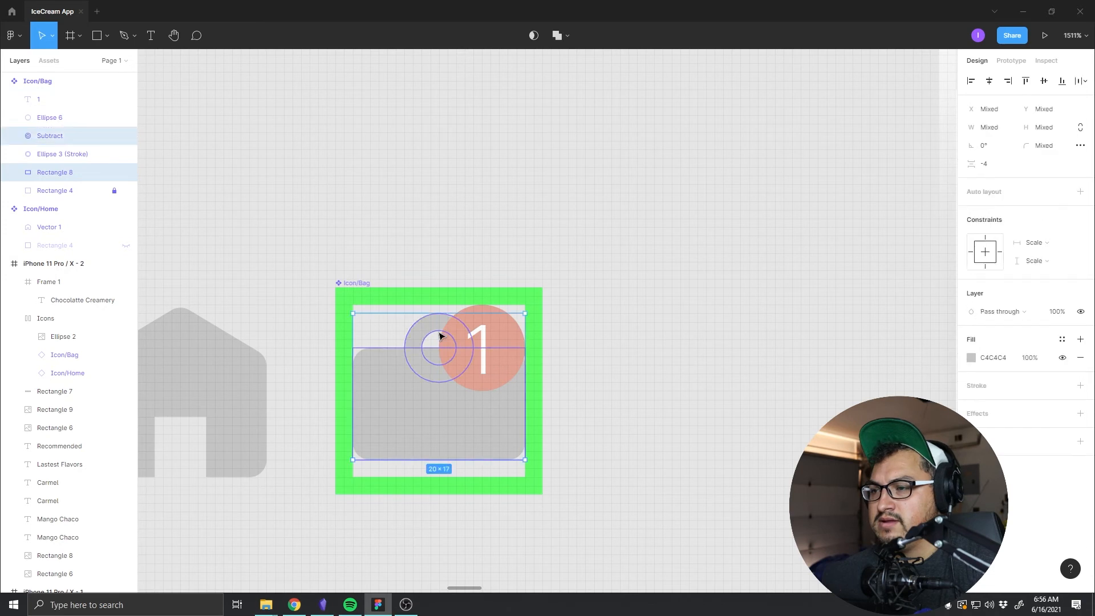
{"action": "key", "text": "ctrl+alt+s"}
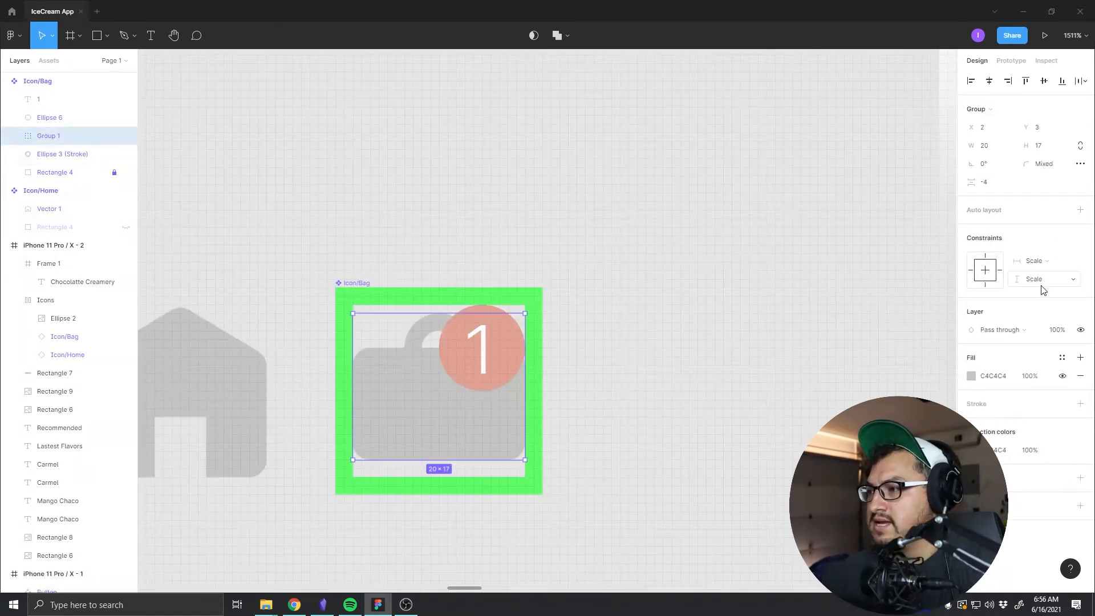
Step: Set both the horizontal and vertical constraints of the badge circle in Icon/Bag to Scale
{"action": "left_click", "coordinate": [495, 362]}
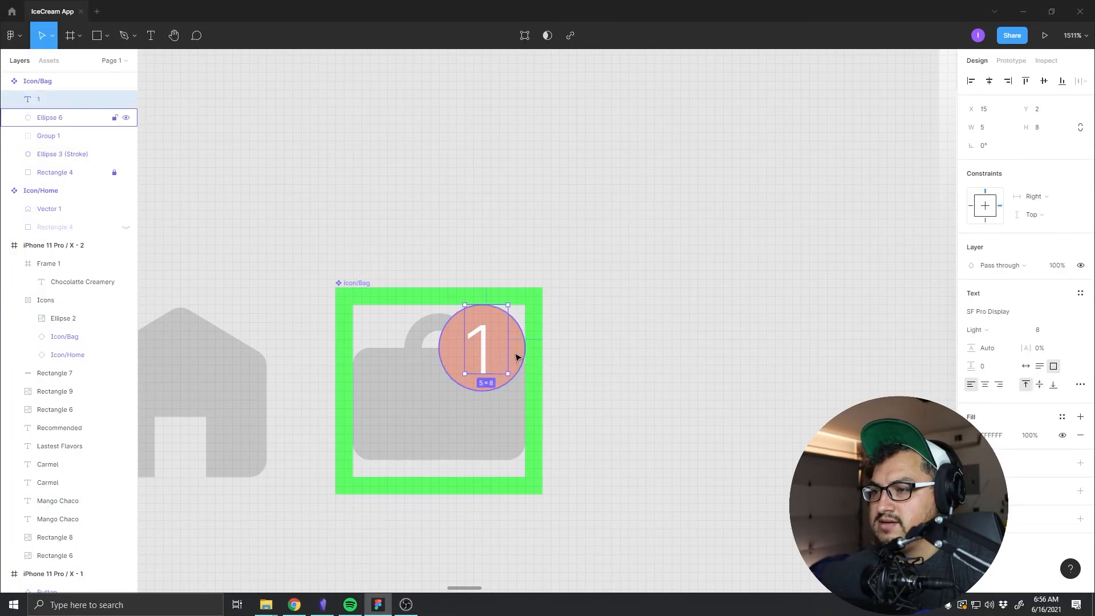
{"action": "left_click", "coordinate": [520, 356]}
{"action": "left_click", "coordinate": [1035, 222]}
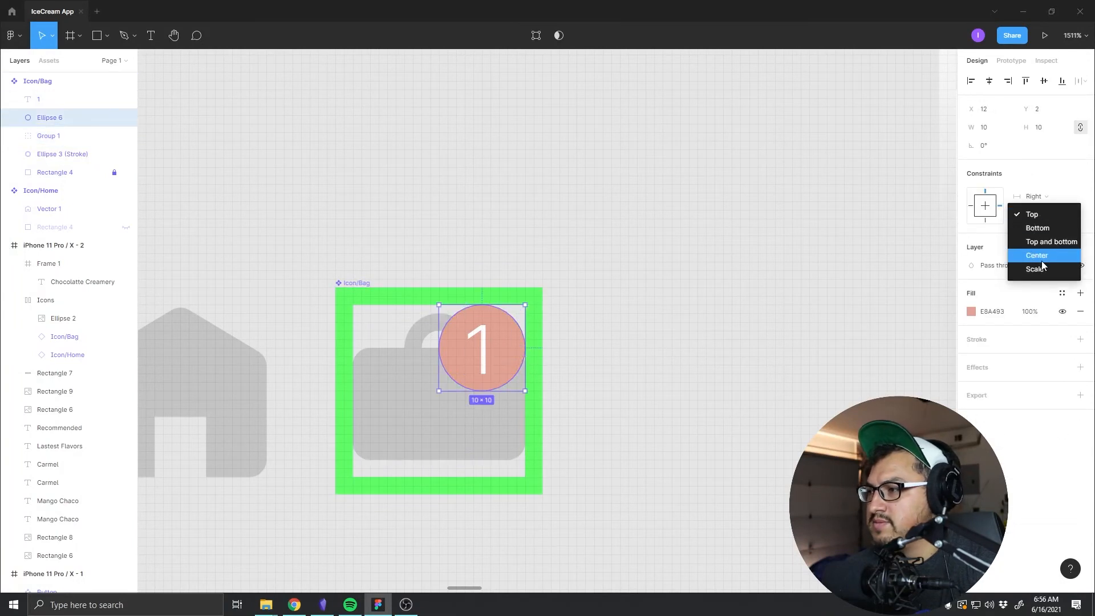
{"action": "left_click", "coordinate": [1036, 256]}
{"action": "left_click", "coordinate": [1035, 196]}
{"action": "left_click", "coordinate": [1046, 238]}
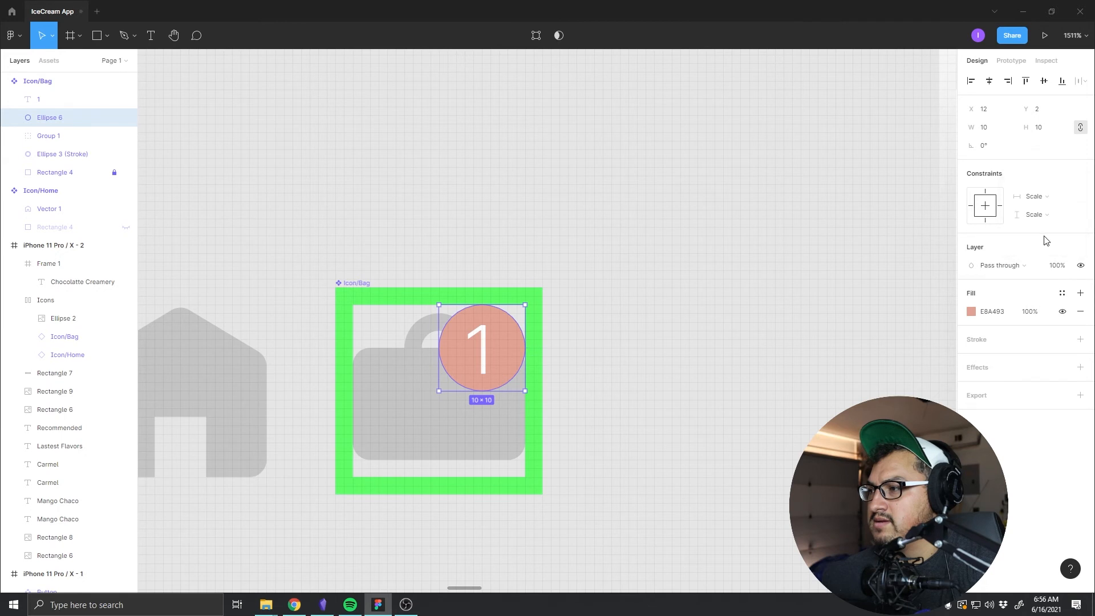
{"action": "left_click", "coordinate": [679, 390]}
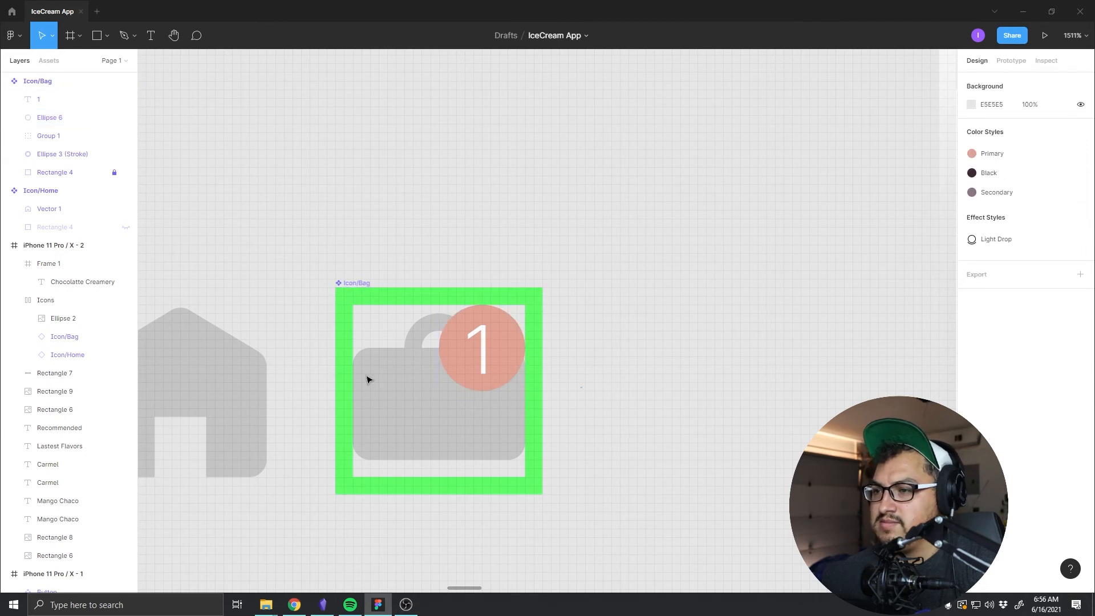
Step: Shrink the badge circle to 8 × 8 while keeping its upper-right corner in place
{"action": "left_click", "coordinate": [278, 381]}
{"action": "left_click", "coordinate": [504, 375]}
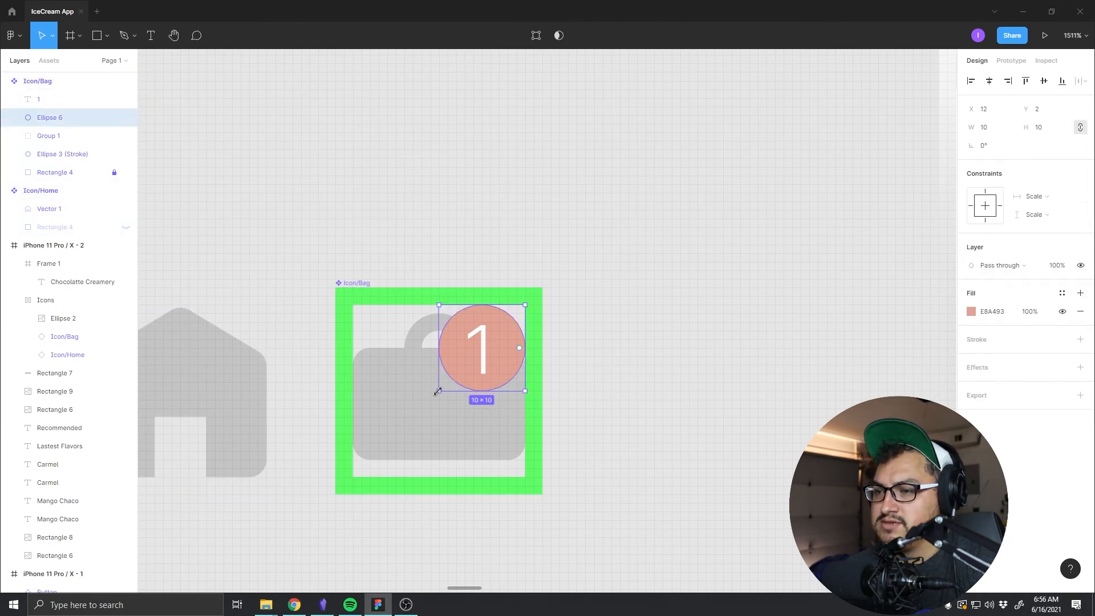
{"action": "left_click_drag", "start_coordinate": [438, 391], "coordinate": [456, 374]}
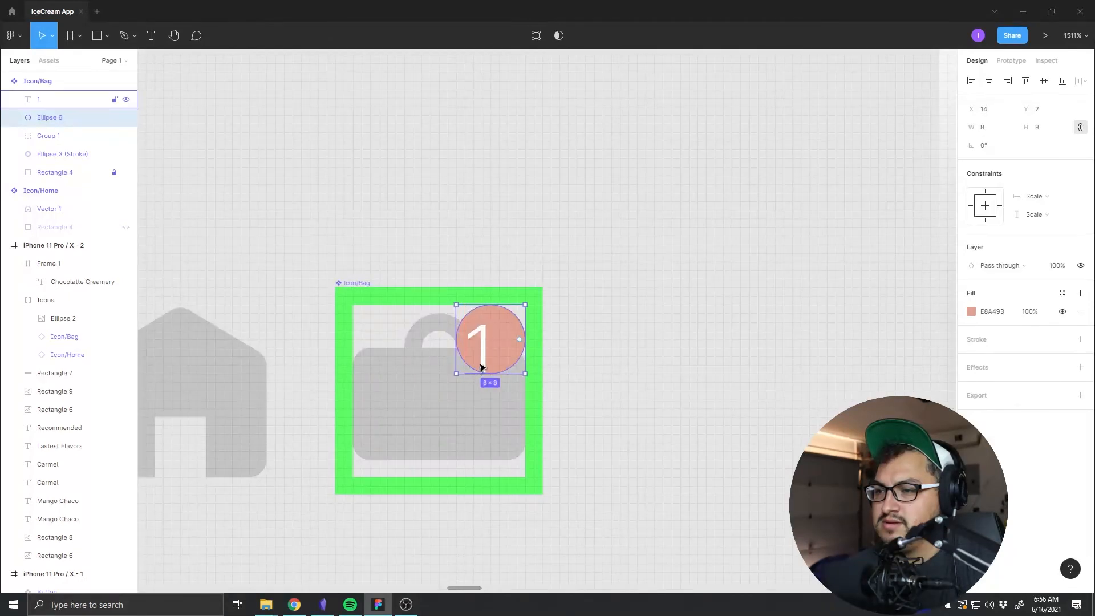
Step: Set the font size of the badge number 1 to 6
{"action": "double_click", "coordinate": [480, 361]}
{"action": "left_click", "coordinate": [1065, 333]}
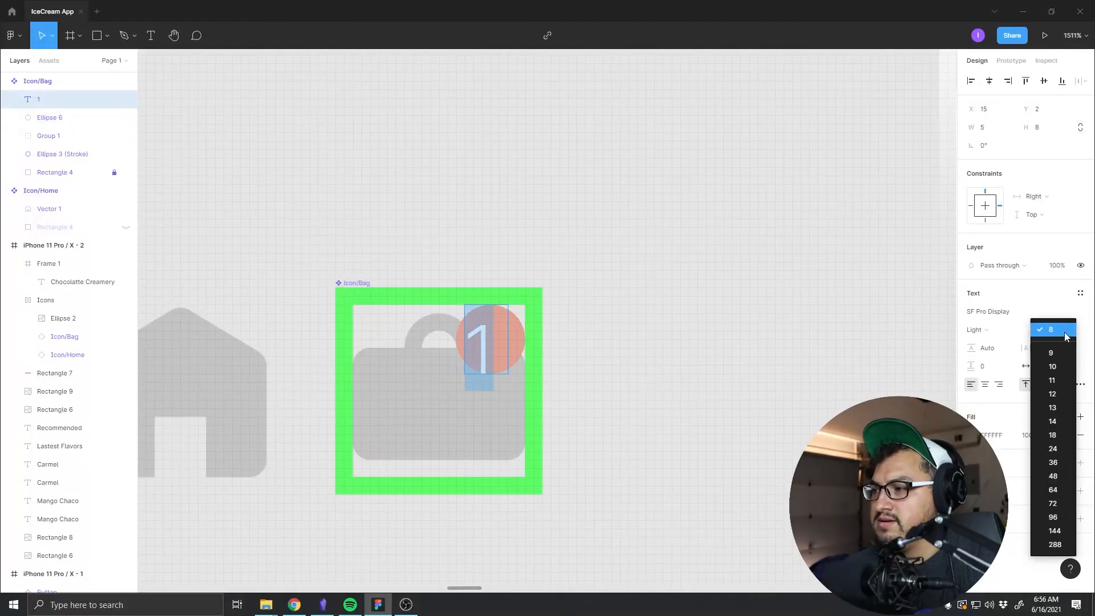
{"action": "key", "text": "Down"}
{"action": "key", "text": "Down"}
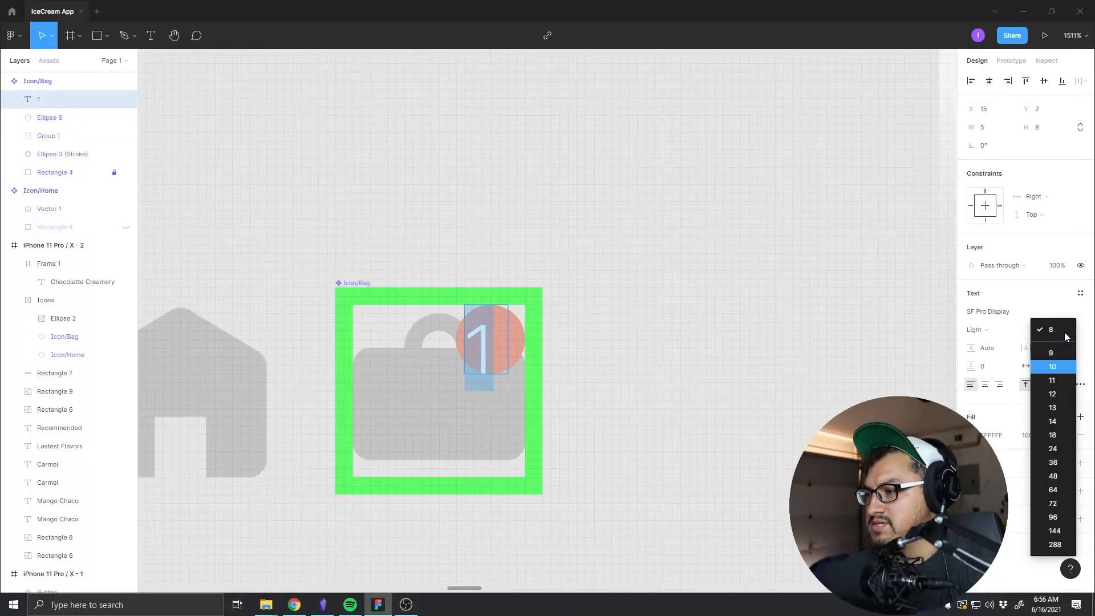
{"action": "key", "text": "Up"}
{"action": "key", "text": "Up"}
{"action": "key", "text": "Return"}
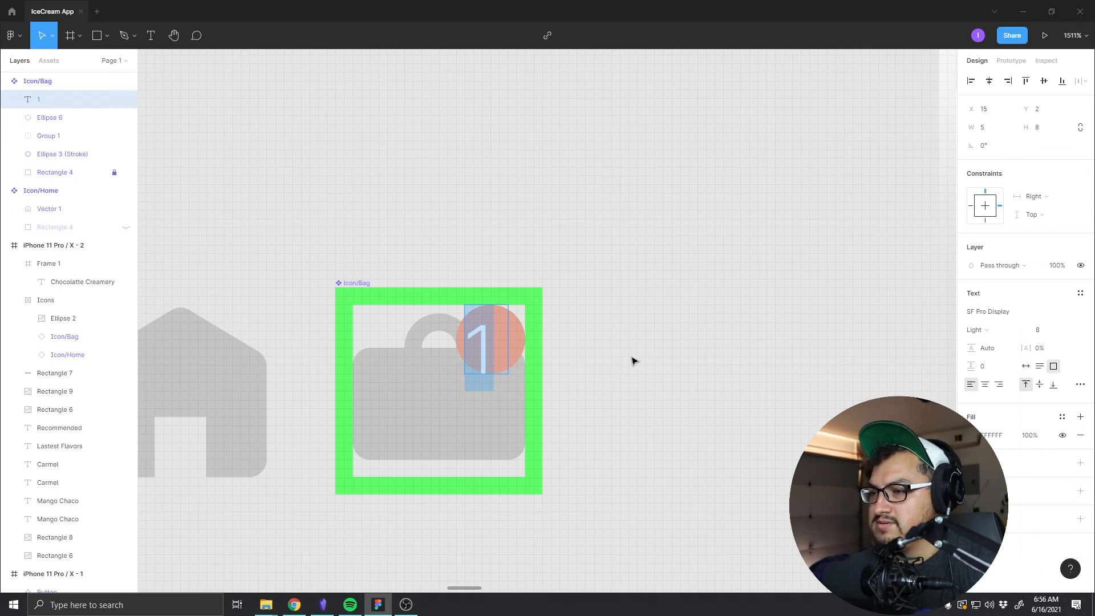
{"action": "left_click", "coordinate": [1039, 330]}
{"action": "type", "text": "6"}
{"action": "key", "text": "Return"}
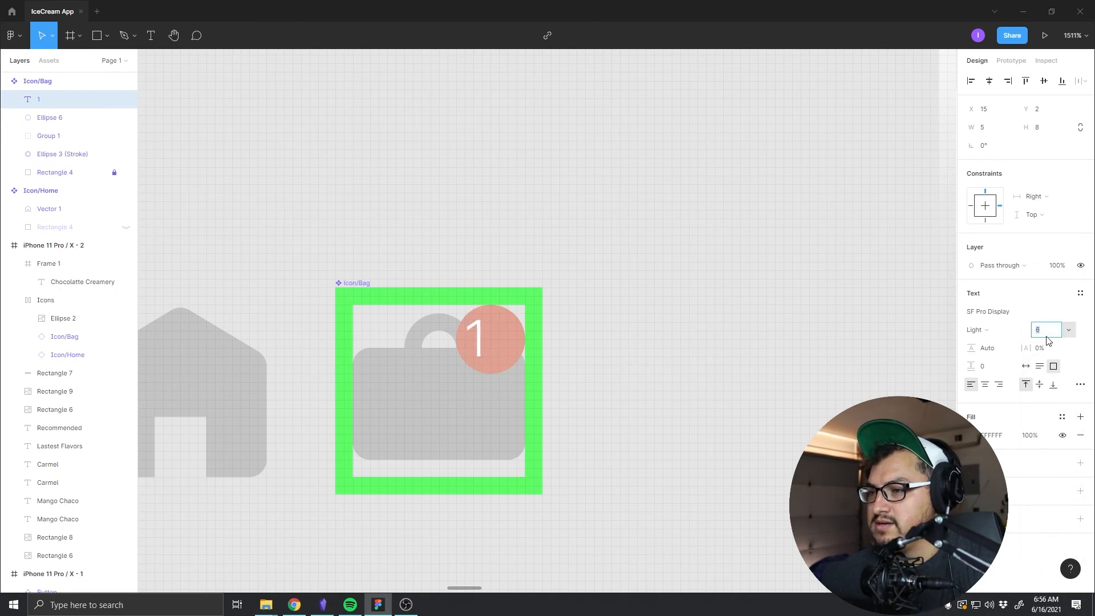
{"action": "key", "text": "Escape"}
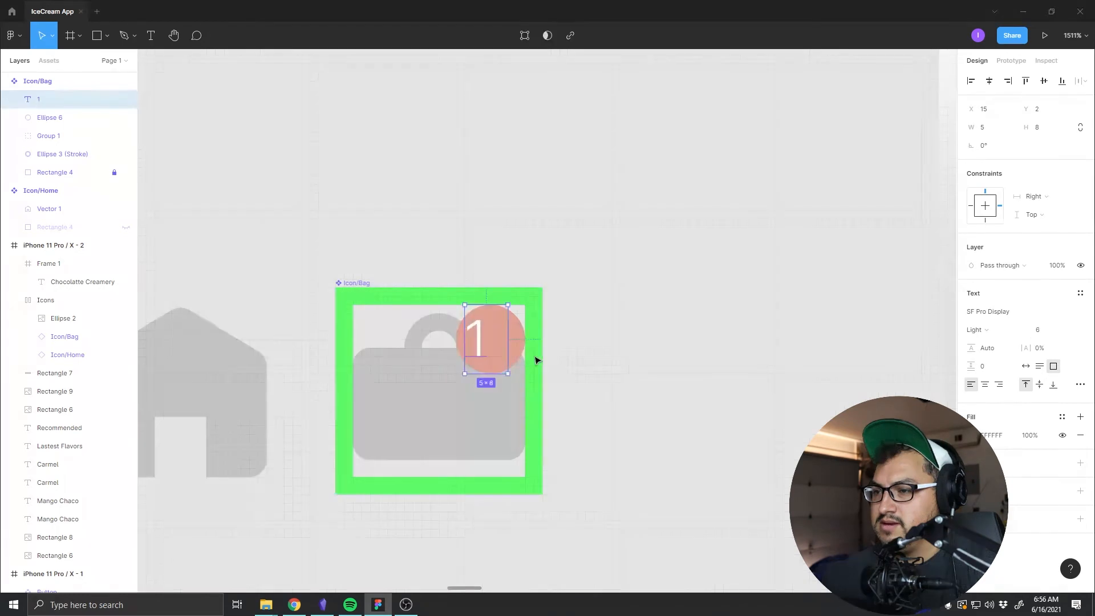
Step: Centre the badge number horizontally and vertically in its text box, and narrow the box so the 1 sits mid-circle
{"action": "left_click", "coordinate": [985, 384]}
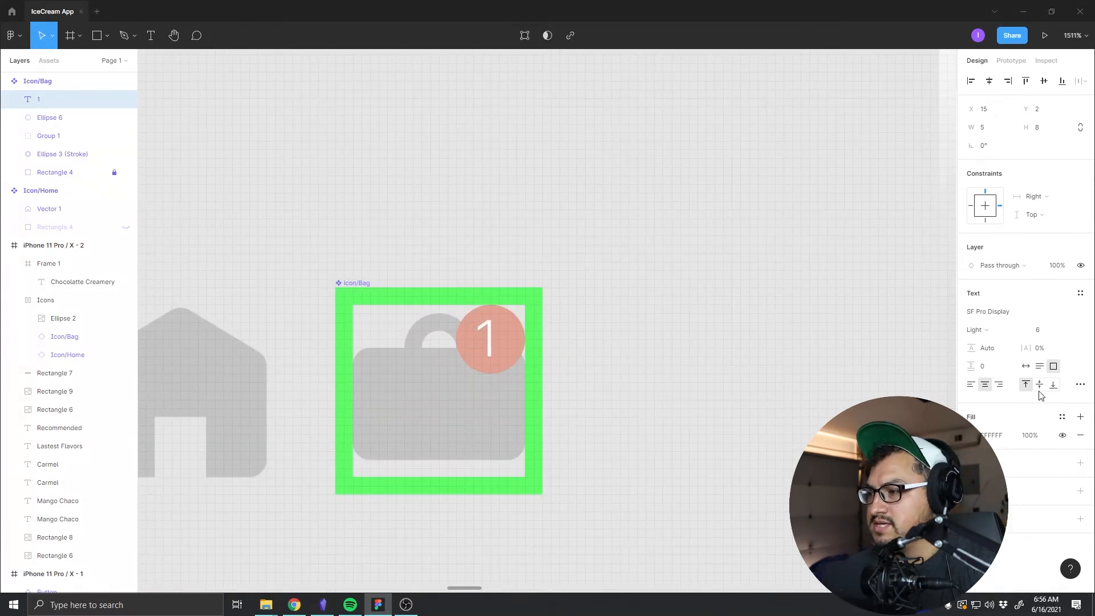
{"action": "left_click", "coordinate": [1039, 385]}
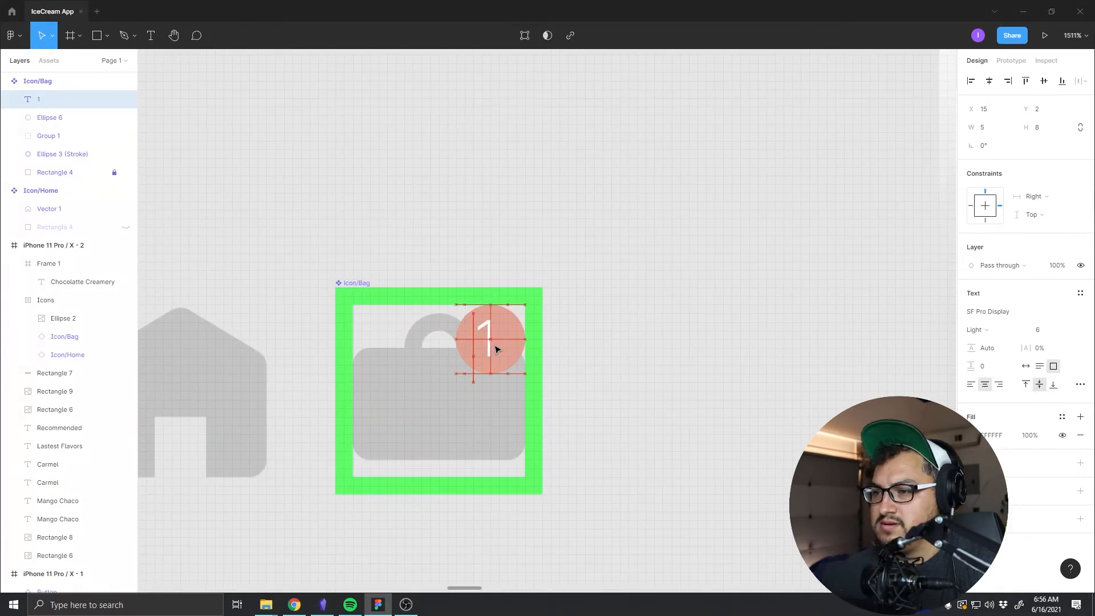
{"action": "left_click", "coordinate": [574, 342]}
{"action": "left_click", "coordinate": [490, 348]}
{"action": "left_click", "coordinate": [490, 349]}
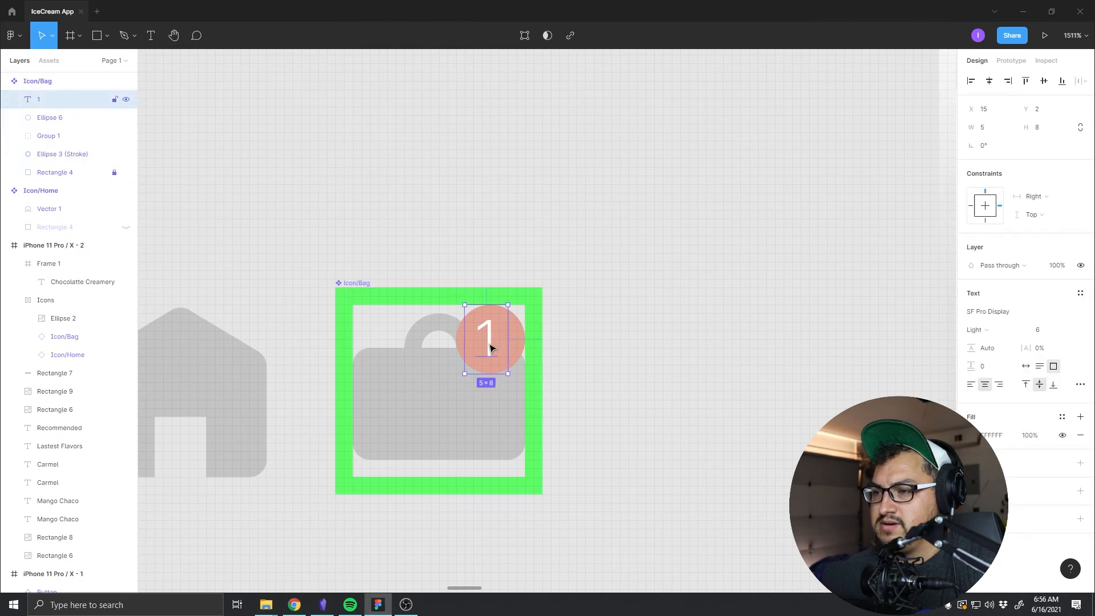
{"action": "left_click_drag", "start_coordinate": [466, 344], "coordinate": [475, 343]}
{"action": "left_click", "coordinate": [609, 333]}
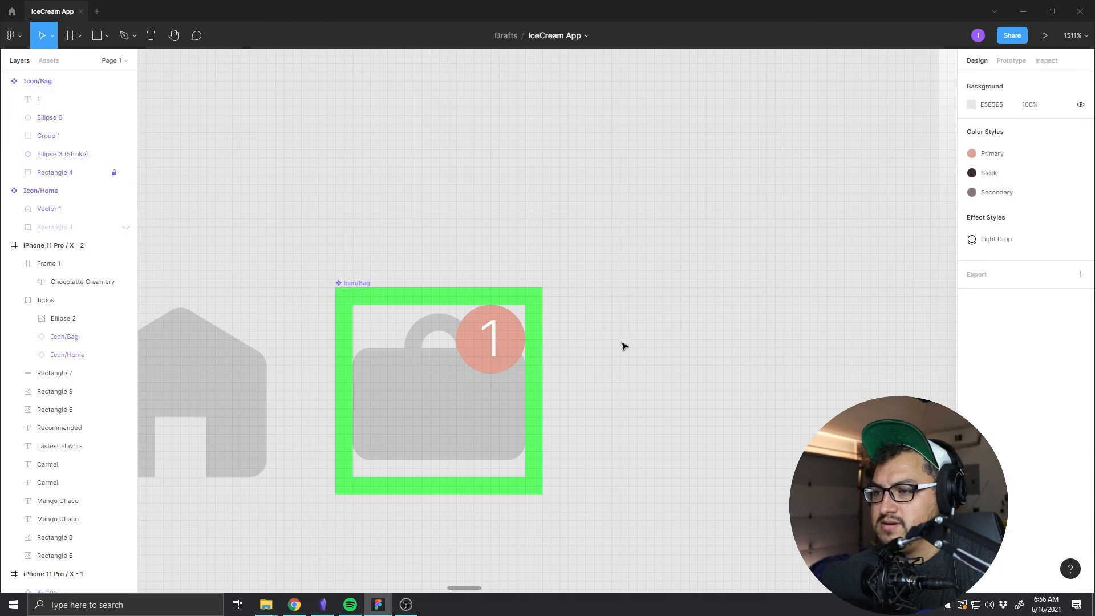
Step: Check the badge in the navigation bar and group the badge number with its circle in the Icon/Bag component
{"action": "scroll", "coordinate": [576, 387], "scroll_direction": "down", "scroll_amount": 5}
{"action": "left_click_drag", "start_coordinate": [673, 375], "coordinate": [171, 338]}
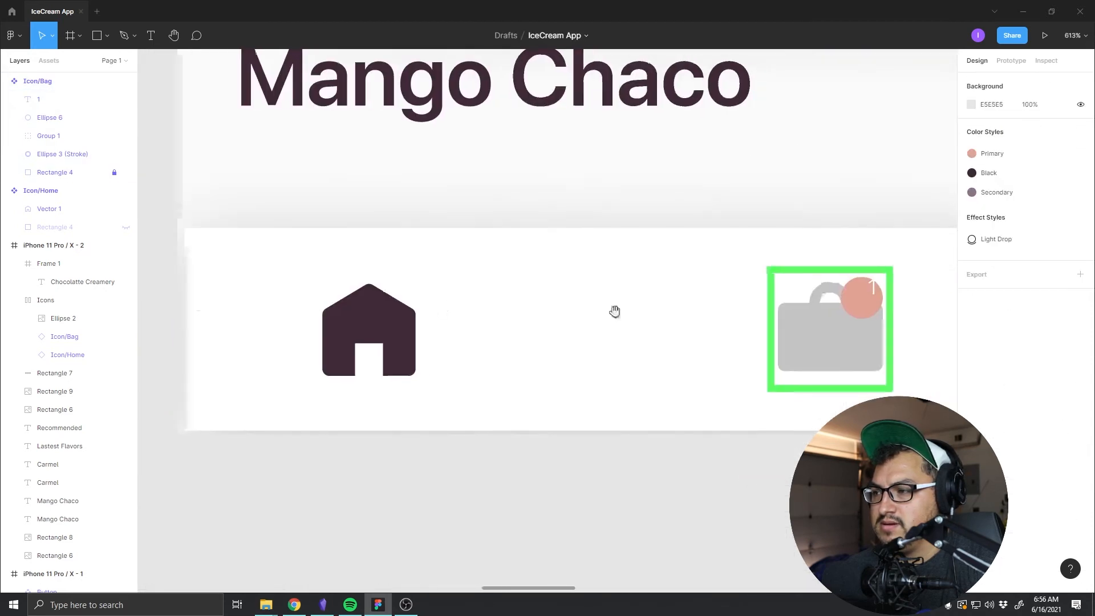
{"action": "mouse_move", "coordinate": [677, 310]}
{"action": "left_mouse_down"}
{"action": "mouse_move", "coordinate": [411, 313]}
{"action": "mouse_move", "coordinate": [677, 325]}
{"action": "left_mouse_up"}
{"action": "left_click_drag", "start_coordinate": [171, 311], "coordinate": [456, 300]}
{"action": "left_click_drag", "start_coordinate": [306, 301], "coordinate": [442, 298]}
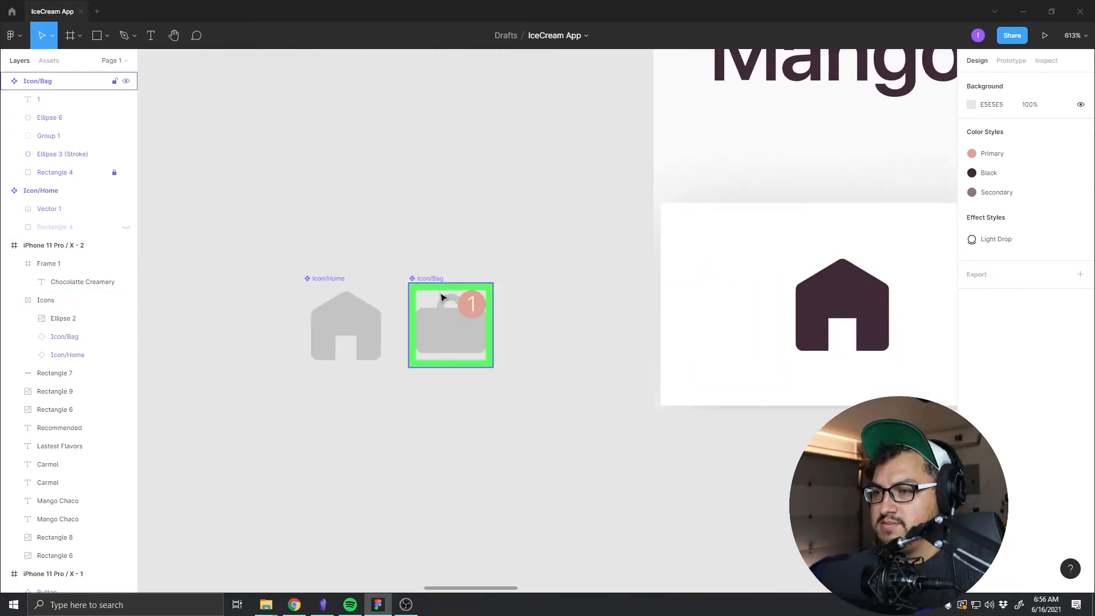
{"action": "scroll", "coordinate": [467, 313], "scroll_direction": "up", "scroll_amount": 5}
{"action": "left_click", "coordinate": [455, 315]}
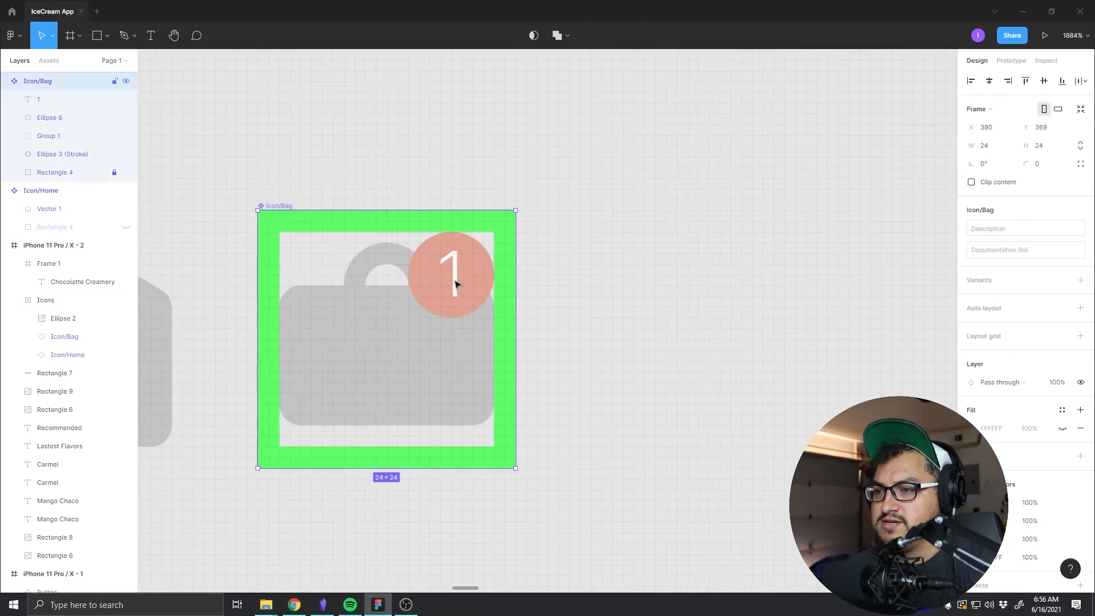
{"action": "left_click", "coordinate": [455, 288]}
{"action": "left_click", "coordinate": [487, 272], "text": "shift"}
{"action": "key", "text": "ctrl+g"}
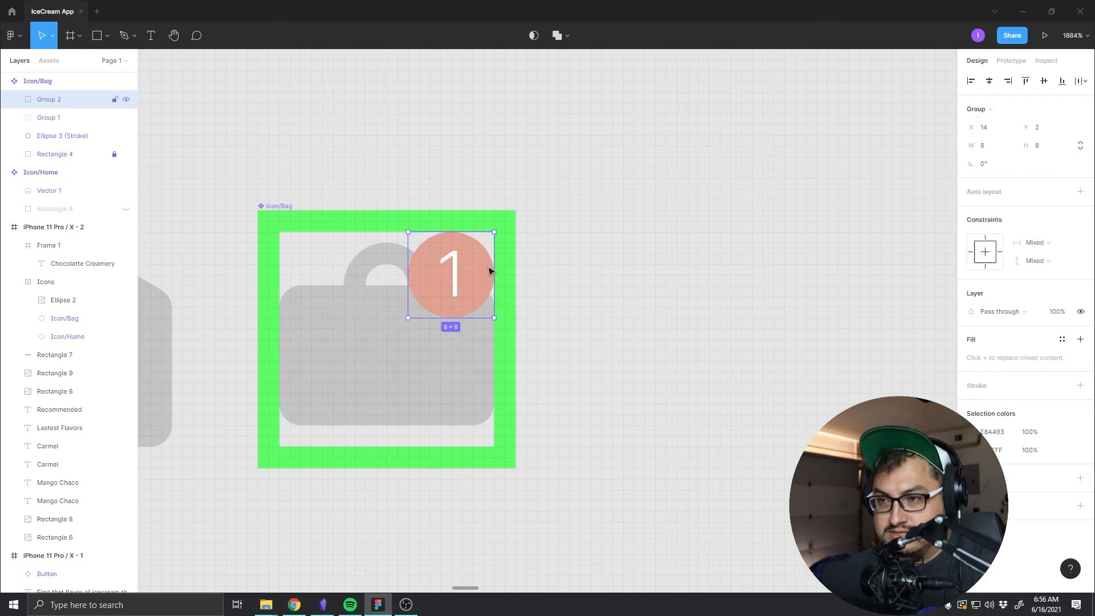
Step: Set the badge group's vertical and horizontal constraints to Scale
{"action": "left_click", "coordinate": [628, 283]}
{"action": "scroll", "coordinate": [501, 308], "scroll_direction": "up", "scroll_amount": 1}
{"action": "left_click", "coordinate": [507, 309]}
{"action": "left_click", "coordinate": [476, 284]}
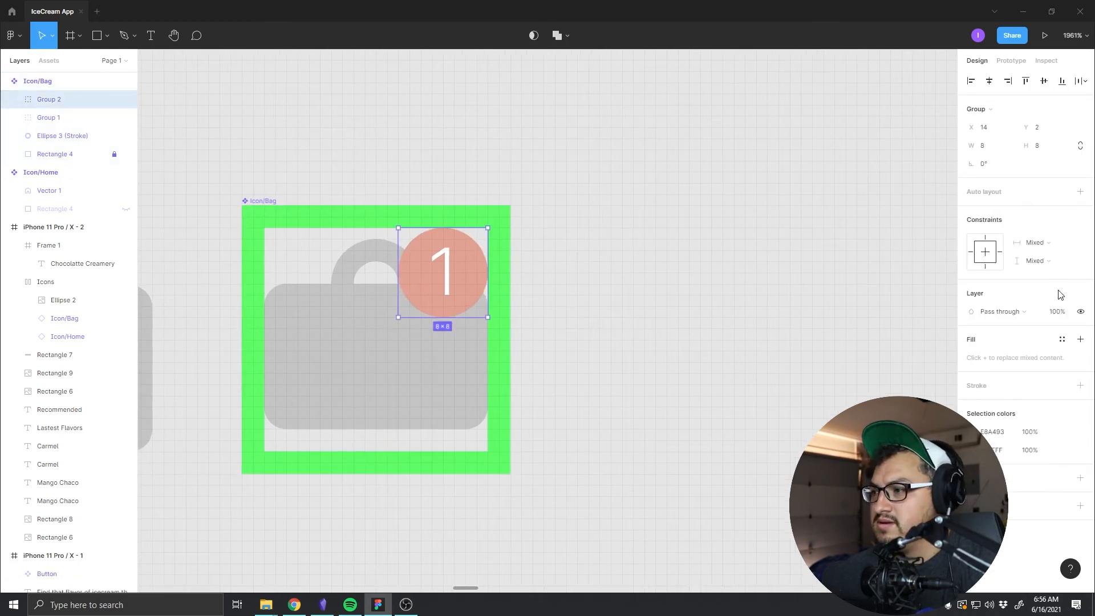
{"action": "left_click", "coordinate": [1038, 270]}
{"action": "left_click", "coordinate": [1039, 338]}
{"action": "left_click", "coordinate": [1052, 244]}
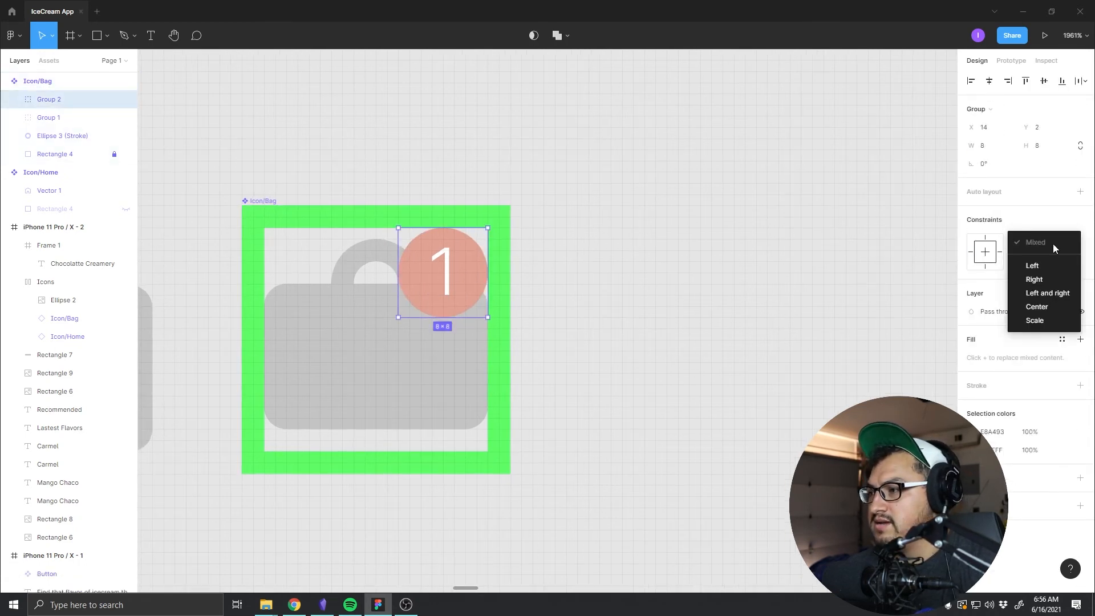
{"action": "left_click", "coordinate": [1034, 320]}
Step: Examine how the grouped badge scales on the bag icon in the home screen's navigation bar
{"action": "scroll", "coordinate": [750, 317], "scroll_direction": "down", "scroll_amount": 5}
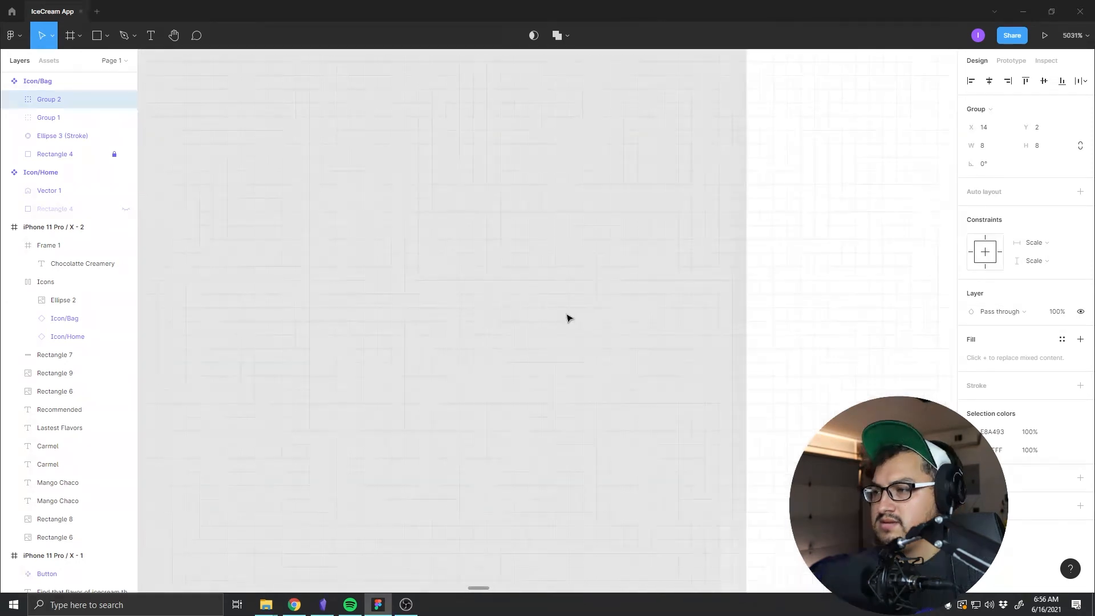
{"action": "scroll", "coordinate": [605, 314], "scroll_direction": "down", "scroll_amount": 3}
{"action": "left_click_drag", "start_coordinate": [693, 274], "coordinate": [356, 254]}
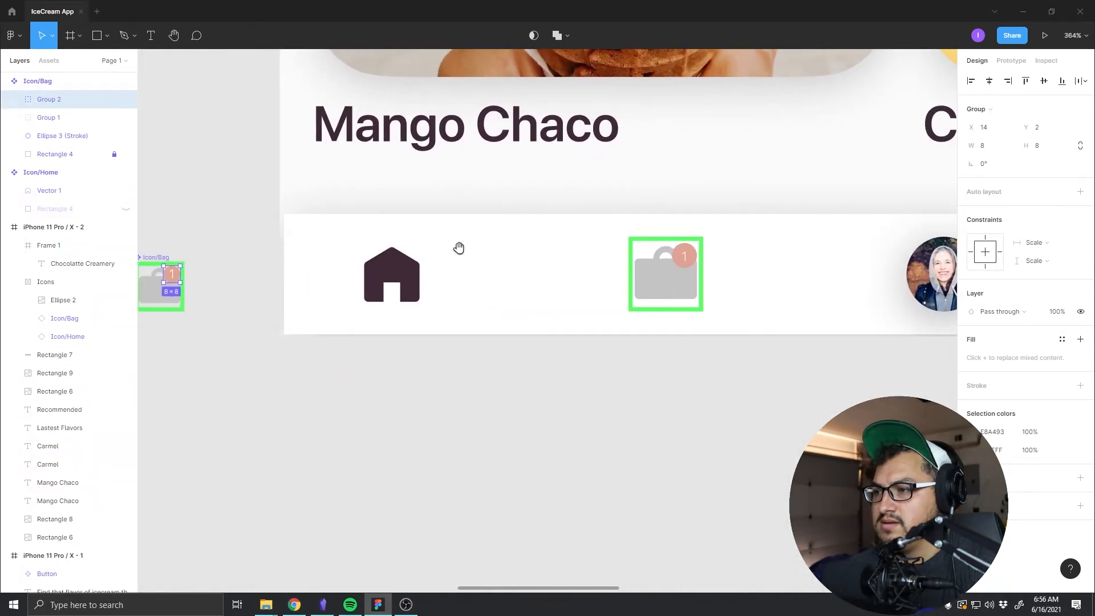
{"action": "left_click_drag", "start_coordinate": [625, 269], "coordinate": [452, 284]}
{"action": "scroll", "coordinate": [614, 349], "scroll_direction": "up", "scroll_amount": 1}
{"action": "scroll", "coordinate": [618, 354], "scroll_direction": "down", "scroll_amount": 4}
{"action": "scroll", "coordinate": [608, 351], "scroll_direction": "down", "scroll_amount": 1}
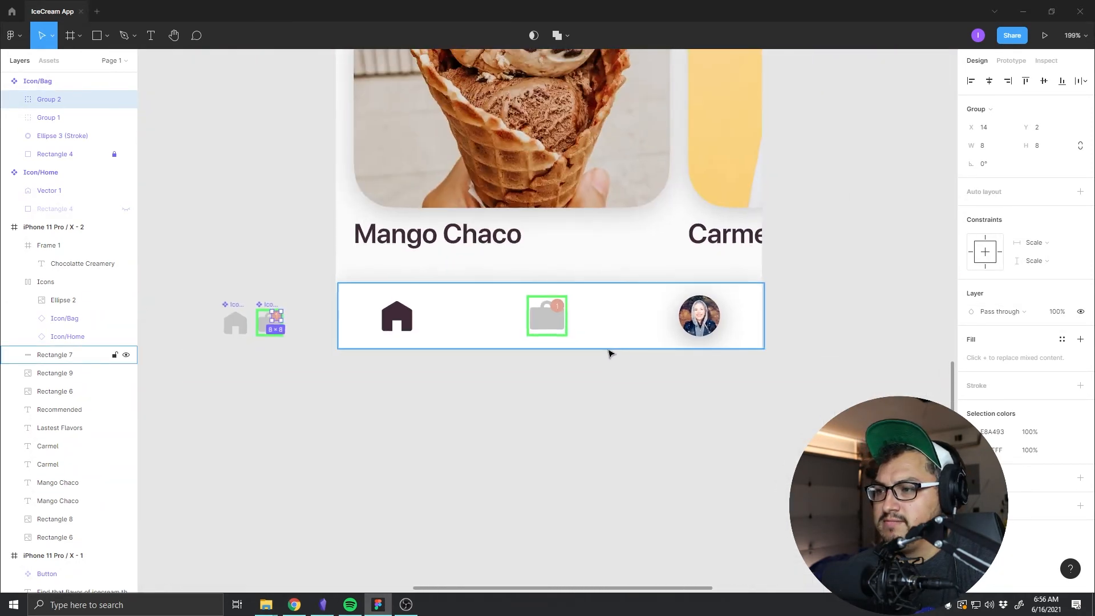
{"action": "scroll", "coordinate": [457, 358], "scroll_direction": "up", "scroll_amount": 5}
{"action": "scroll", "coordinate": [458, 359], "scroll_direction": "down", "scroll_amount": 3}
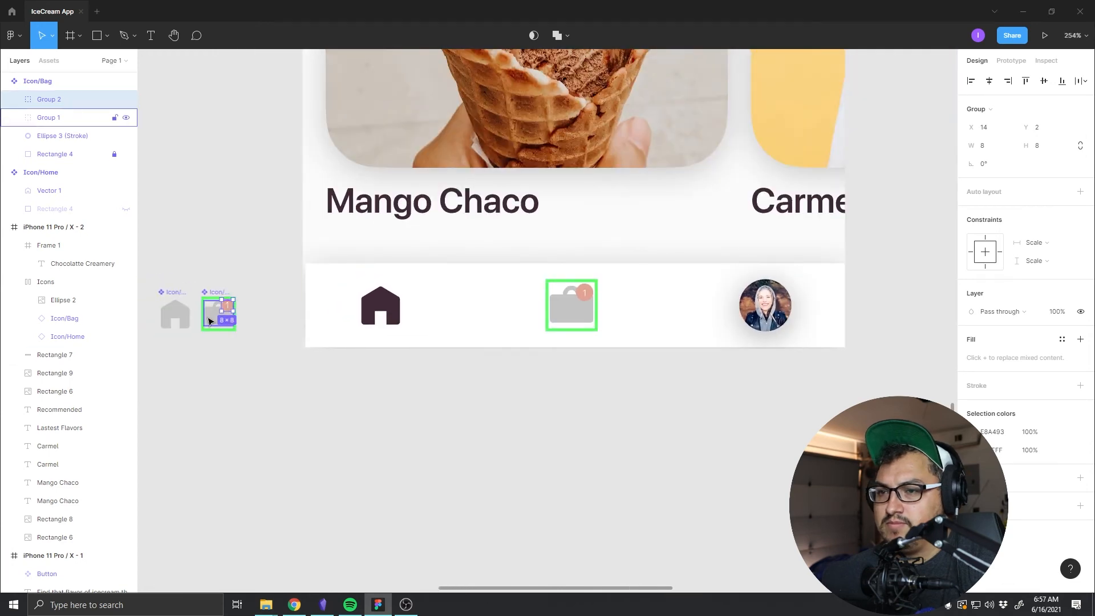
{"action": "scroll", "coordinate": [485, 250], "scroll_direction": "up", "scroll_amount": 4}
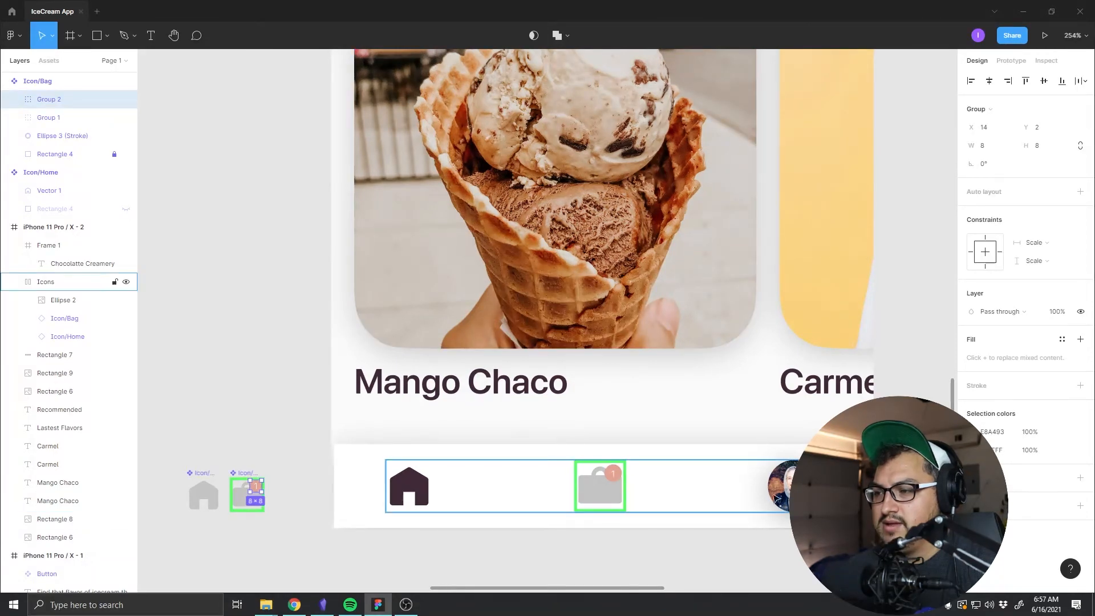
{"action": "scroll", "coordinate": [491, 456], "scroll_direction": "up", "scroll_amount": 5}
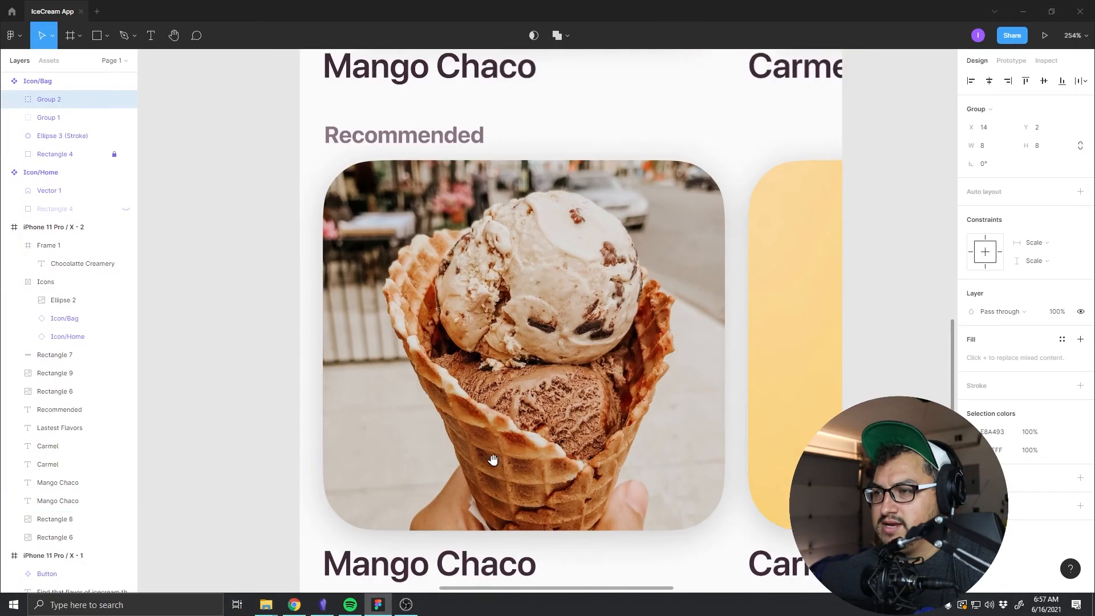
{"action": "scroll", "coordinate": [570, 371], "scroll_direction": "down", "scroll_amount": 8}
{"action": "scroll", "coordinate": [570, 371], "scroll_direction": "right", "scroll_amount": 2}
Step: Narrow the Icons row symmetrically so the home, bag and profile icons sit closer together in the navigation bar
{"action": "left_click", "coordinate": [661, 318]}
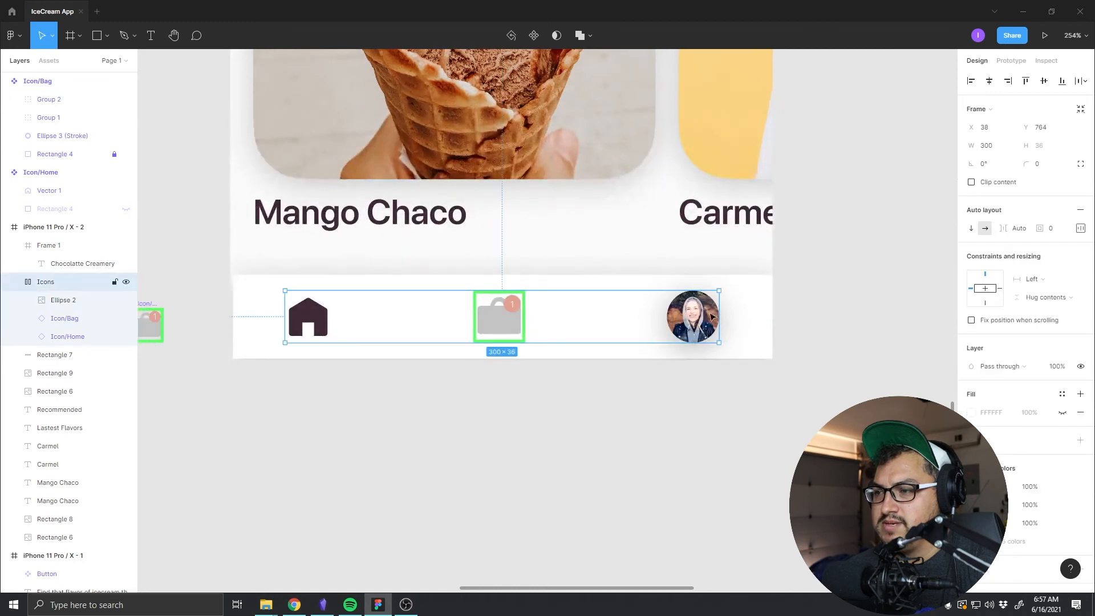
{"action": "left_click_drag", "start_coordinate": [700, 315], "coordinate": [637, 314]}
{"action": "left_click", "coordinate": [563, 332]}
{"action": "left_click_drag", "start_coordinate": [482, 220], "coordinate": [572, 343]}
{"action": "double_click", "coordinate": [565, 476]}
{"action": "scroll", "coordinate": [592, 472], "scroll_direction": "up", "scroll_amount": 1}
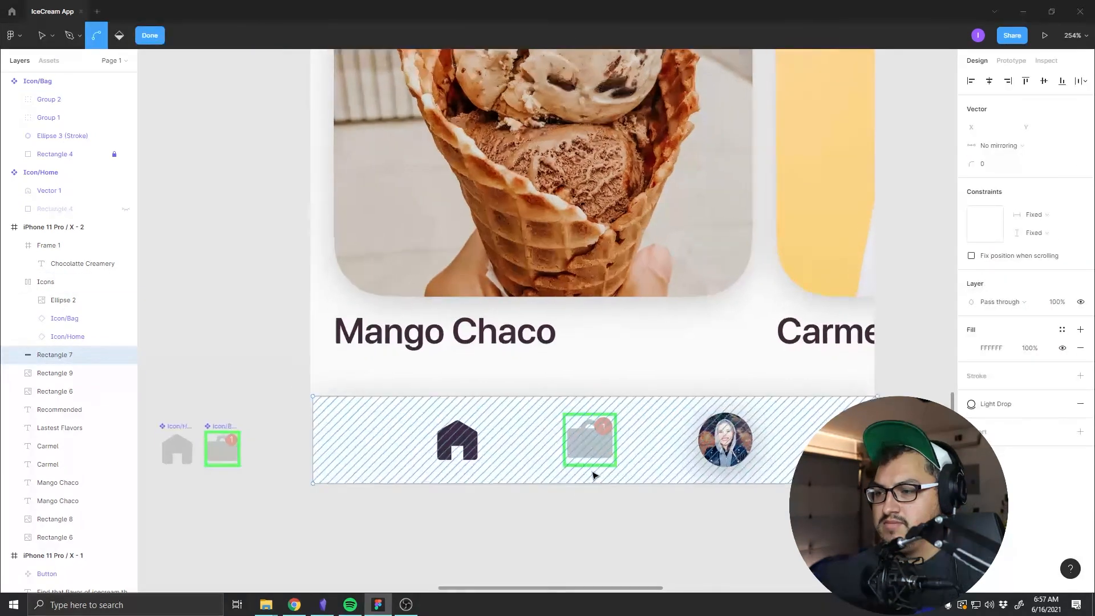
{"action": "scroll", "coordinate": [592, 472], "scroll_direction": "down", "scroll_amount": 2}
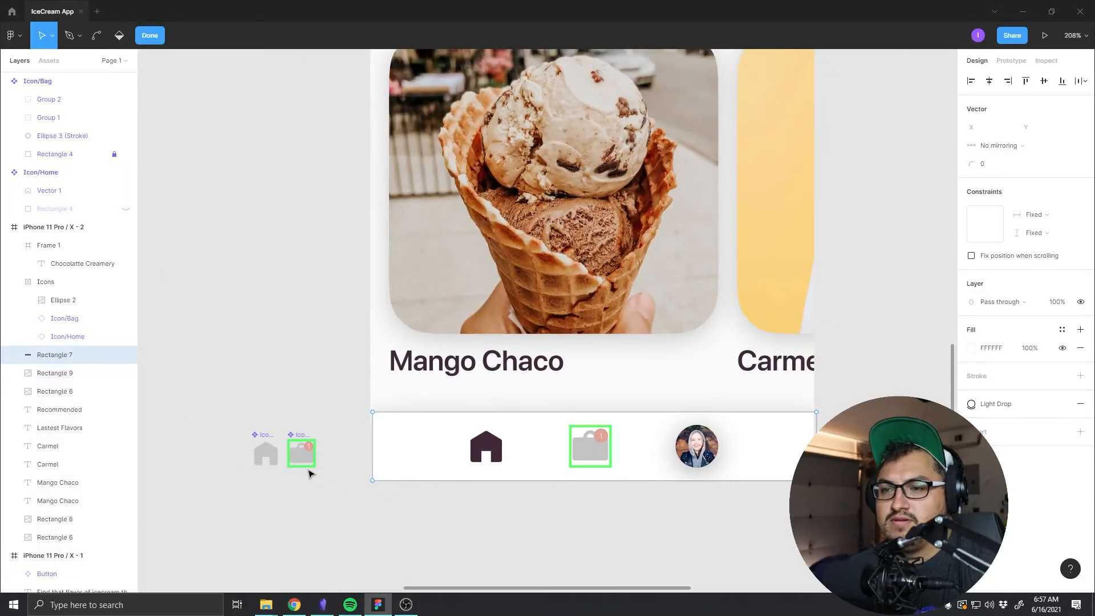
Step: Leave vector editing of the bar's rectangle and hide the green bounding rectangle, Rectangle 4, in the Icon/Bag component
{"action": "scroll", "coordinate": [289, 452], "scroll_direction": "down", "scroll_amount": 3}
{"action": "scroll", "coordinate": [290, 452], "scroll_direction": "up", "scroll_amount": 10}
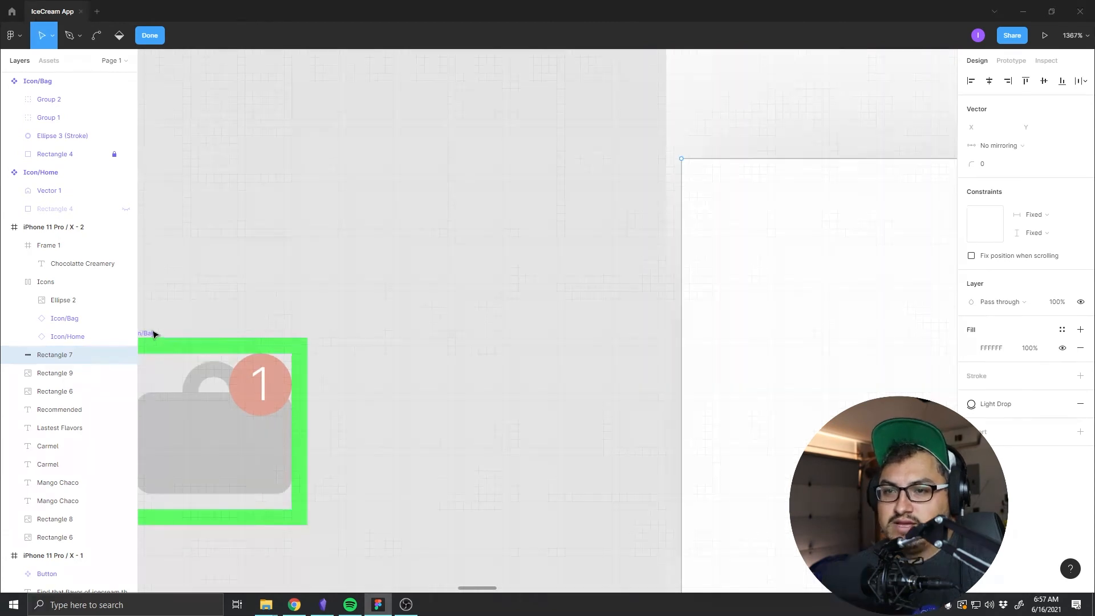
{"action": "scroll", "coordinate": [409, 237], "scroll_direction": "left", "scroll_amount": 5}
{"action": "scroll", "coordinate": [409, 237], "scroll_direction": "down", "scroll_amount": 2}
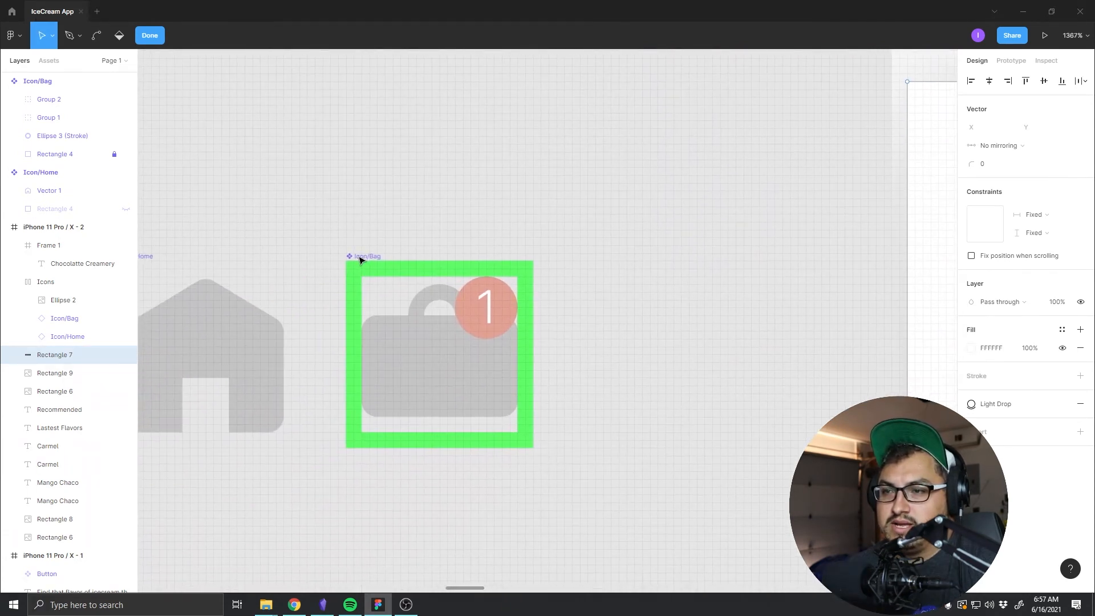
{"action": "key", "text": "Escape"}
{"action": "key", "text": "Escape"}
{"action": "left_click", "coordinate": [378, 264]}
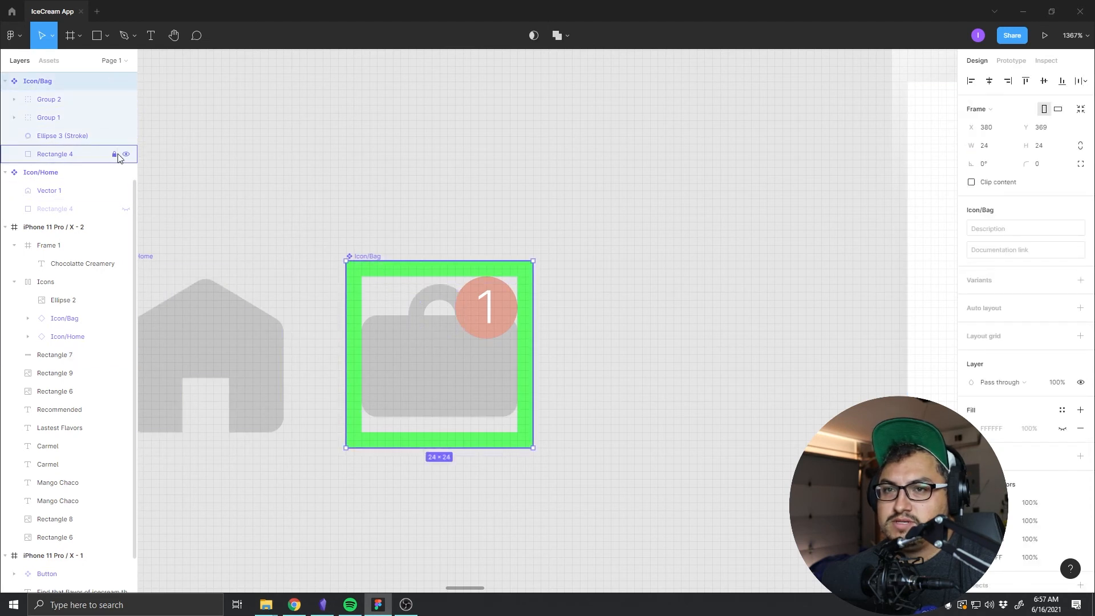
{"action": "left_click", "coordinate": [127, 154]}
Step: Try the purple 8F7585 and the salmon E8A493 as fill for the bag's body and handle in the Icon/Bag component
{"action": "scroll", "coordinate": [642, 371], "scroll_direction": "up", "scroll_amount": 3}
{"action": "scroll", "coordinate": [537, 371], "scroll_direction": "down", "scroll_amount": 4}
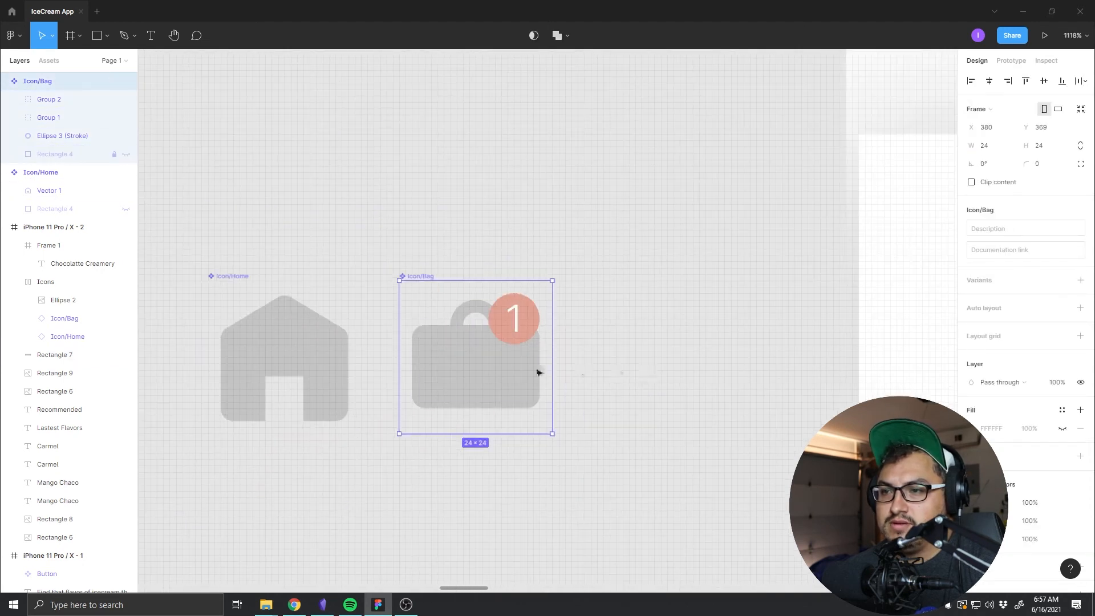
{"action": "double_click", "coordinate": [467, 382]}
{"action": "double_click", "coordinate": [467, 382]}
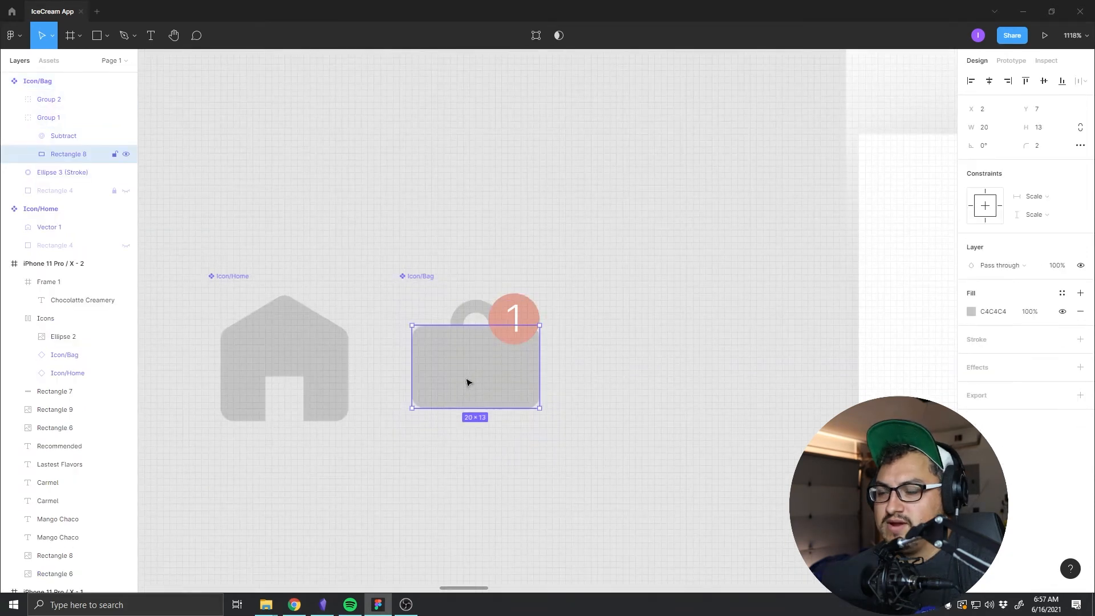
{"action": "left_click", "coordinate": [467, 314], "text": "shift"}
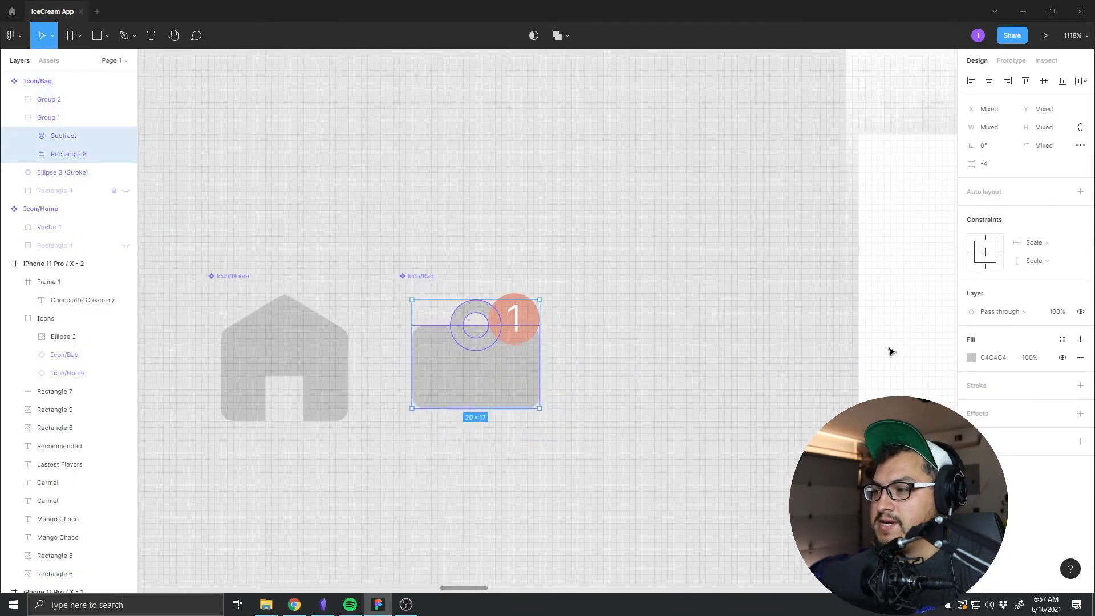
{"action": "left_click", "coordinate": [968, 359]}
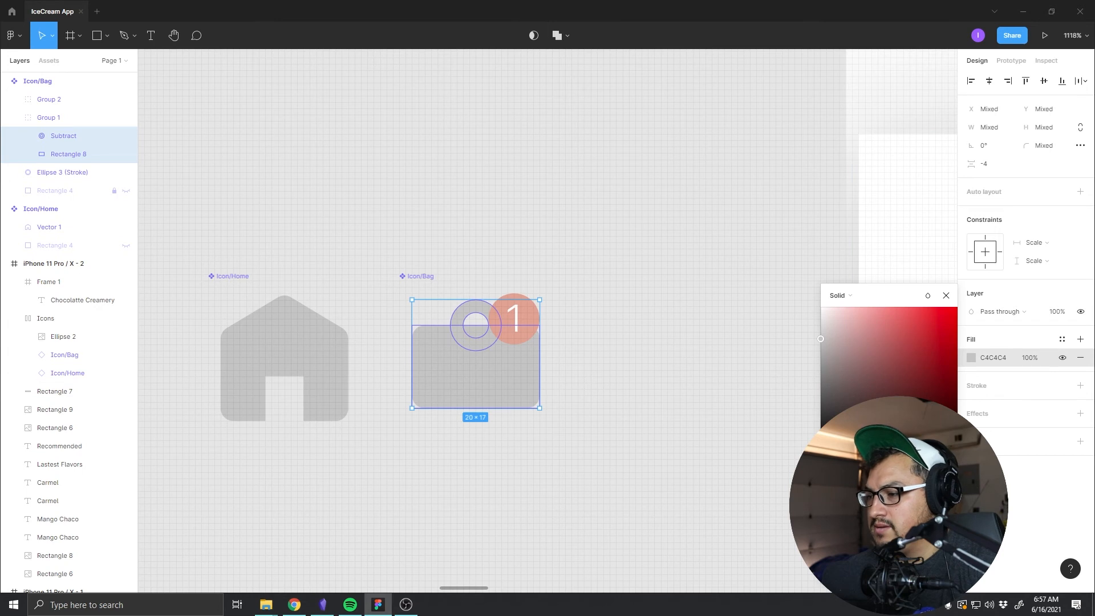
{"action": "left_click", "coordinate": [860, 525]}
{"action": "left_click_drag", "start_coordinate": [682, 477], "coordinate": [131, 355]}
{"action": "left_click_drag", "start_coordinate": [529, 335], "coordinate": [740, 344]}
{"action": "scroll", "coordinate": [624, 368], "scroll_direction": "down", "scroll_amount": 5}
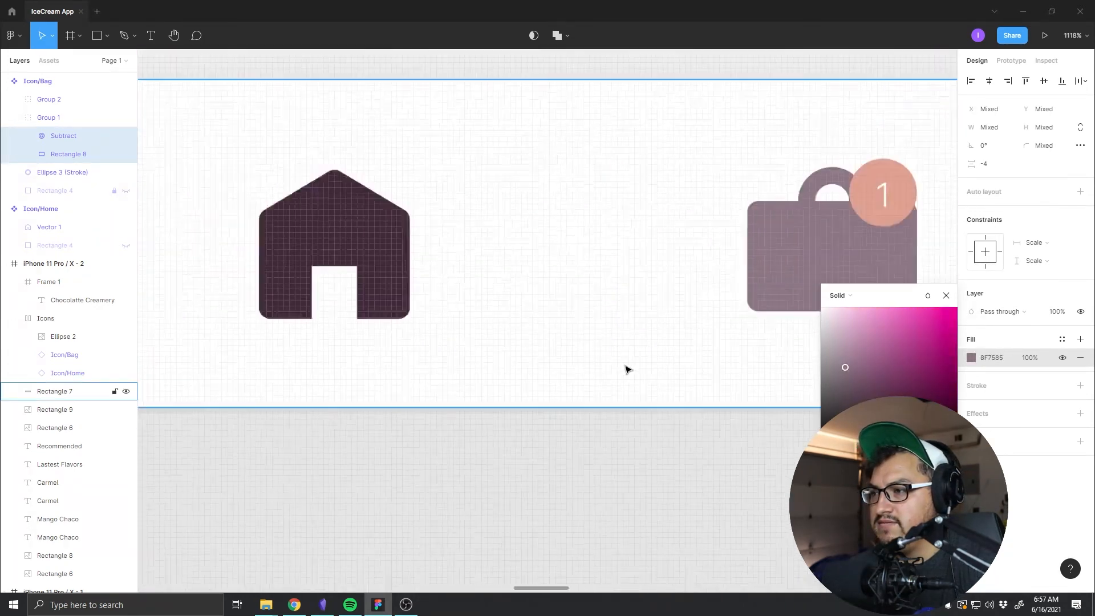
{"action": "scroll", "coordinate": [494, 384], "scroll_direction": "left", "scroll_amount": 8}
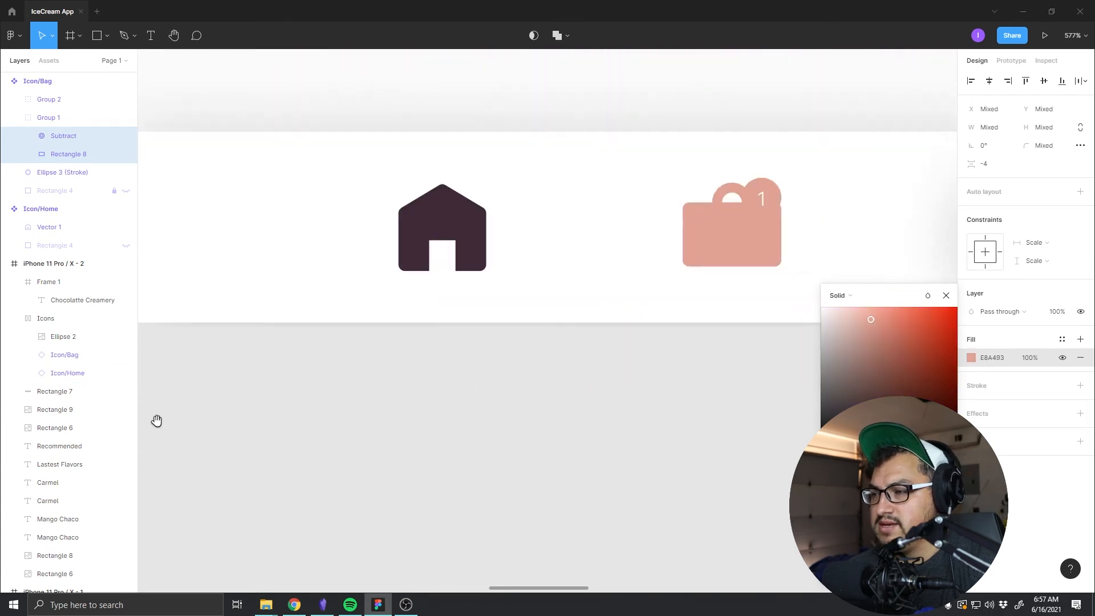
{"action": "scroll", "coordinate": [265, 373], "scroll_direction": "right", "scroll_amount": 5}
{"action": "scroll", "coordinate": [265, 374], "scroll_direction": "left", "scroll_amount": 12}
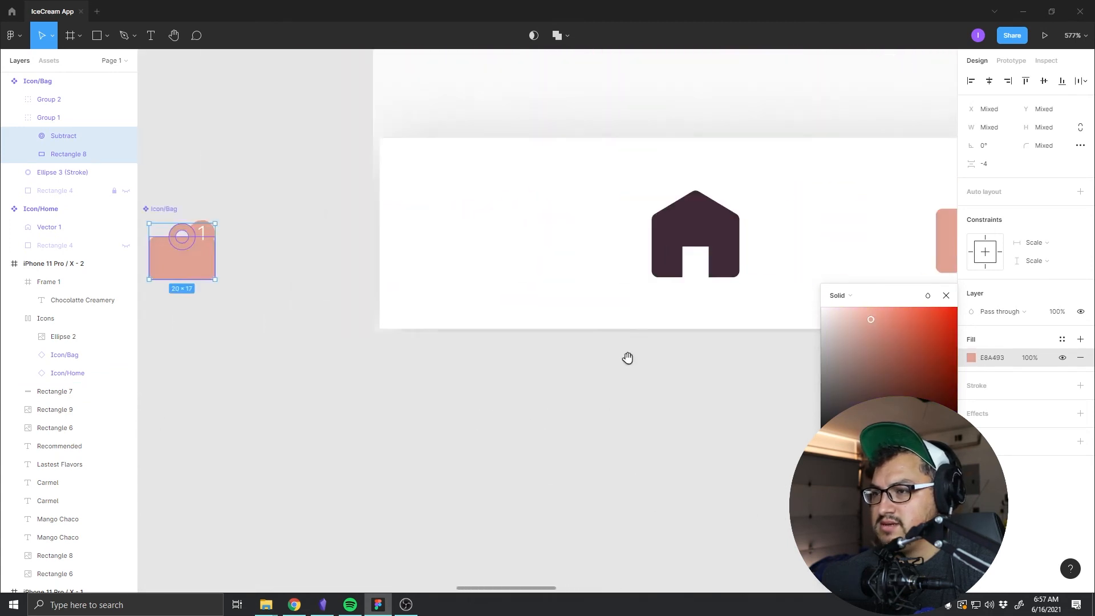
Step: Fill the circle behind the number 1 on the Icon/Bag component with the Secondary purple
{"action": "left_click", "coordinate": [424, 236]}
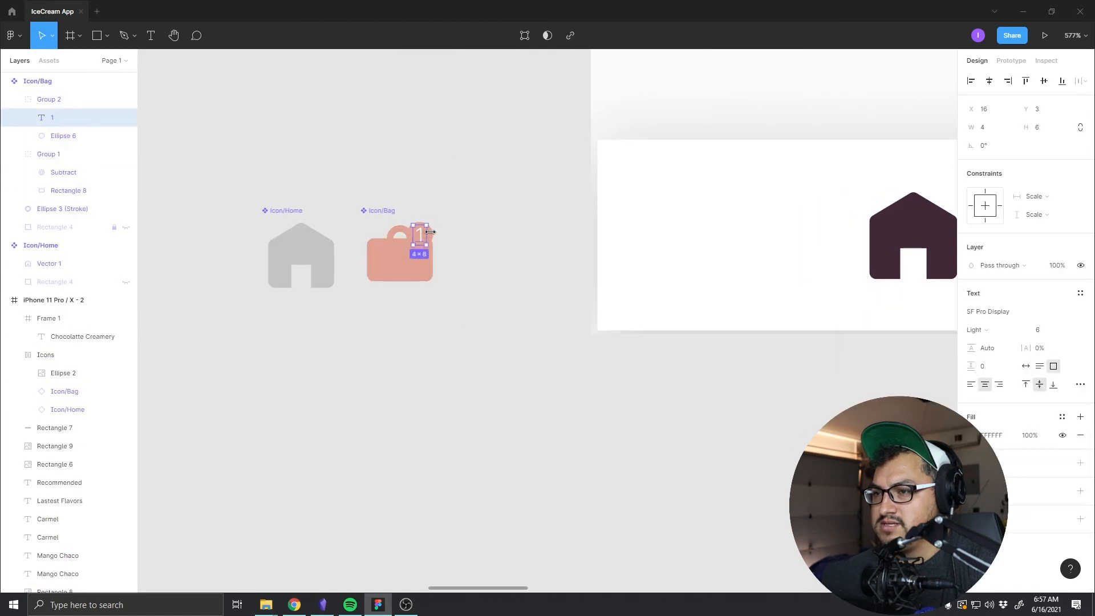
{"action": "left_click", "coordinate": [423, 239]}
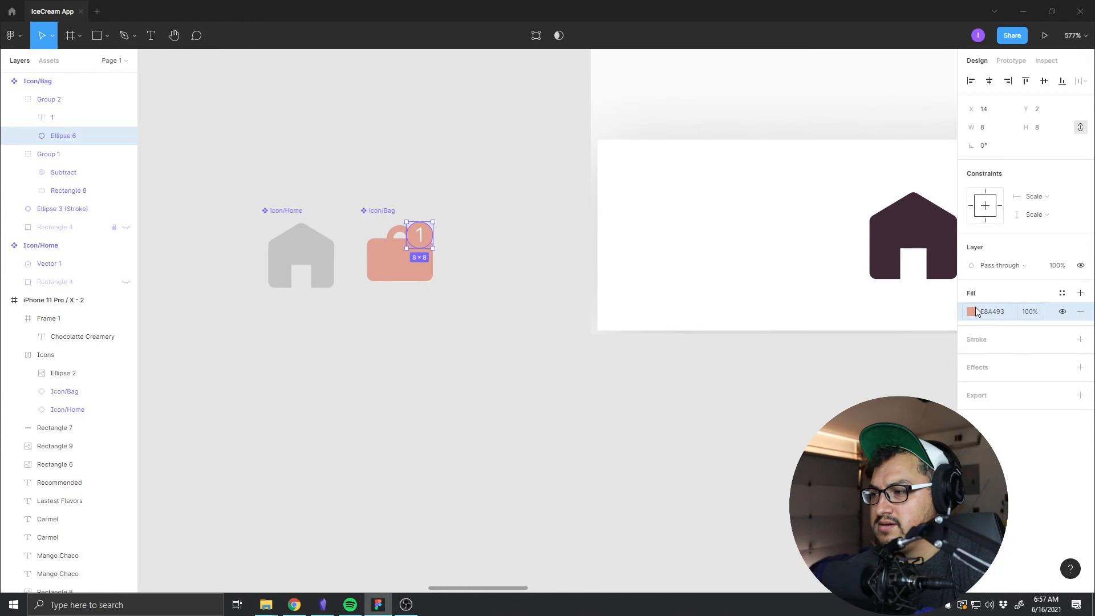
{"action": "left_click", "coordinate": [971, 311]}
{"action": "left_click", "coordinate": [858, 527]}
{"action": "left_click", "coordinate": [628, 472]}
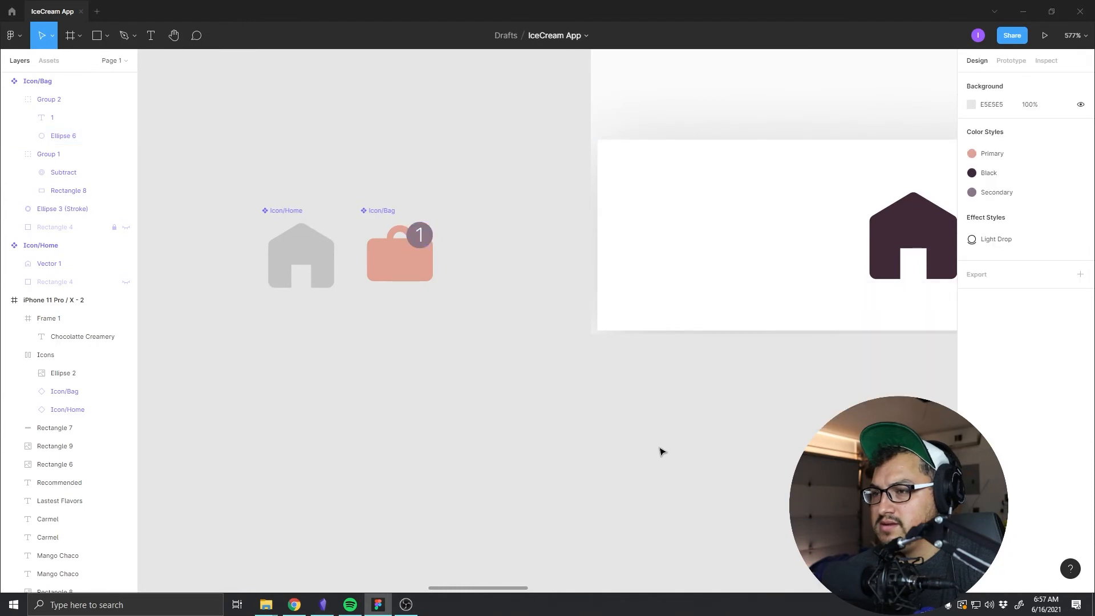
{"action": "scroll", "coordinate": [656, 447], "scroll_direction": "down", "scroll_amount": 2}
{"action": "left_click_drag", "start_coordinate": [719, 391], "coordinate": [214, 368]}
{"action": "scroll", "coordinate": [616, 374], "scroll_direction": "down", "scroll_amount": 5}
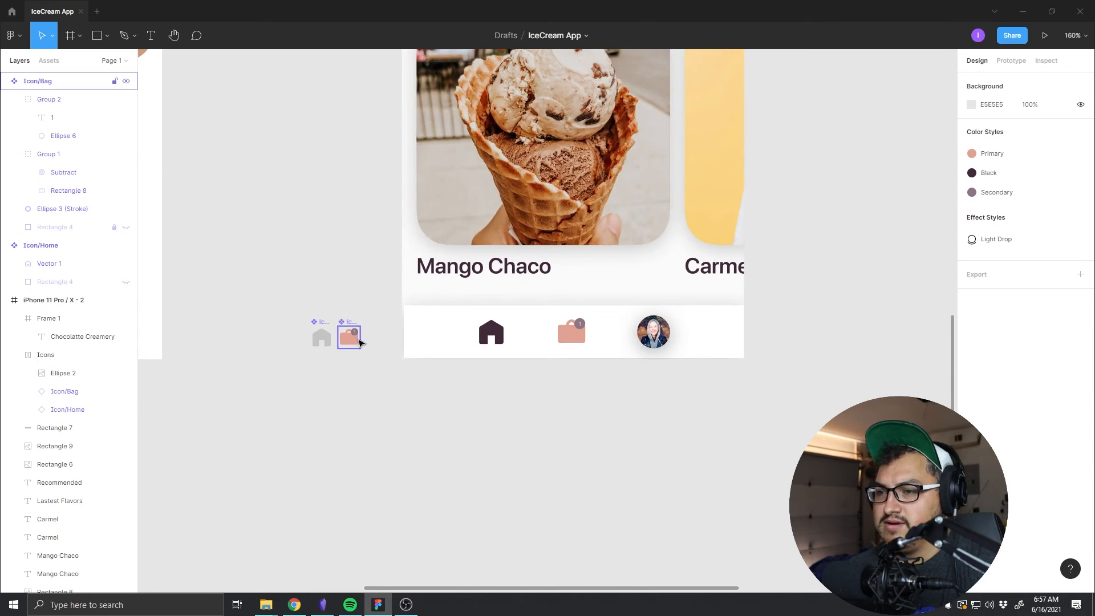
Step: Try to match the bag group's fill to the home icon's grey by sampling a color, and undo it
{"action": "left_click", "coordinate": [350, 336]}
{"action": "scroll", "coordinate": [341, 336], "scroll_direction": "down", "scroll_amount": 1}
{"action": "scroll", "coordinate": [345, 339], "scroll_direction": "up", "scroll_amount": 6}
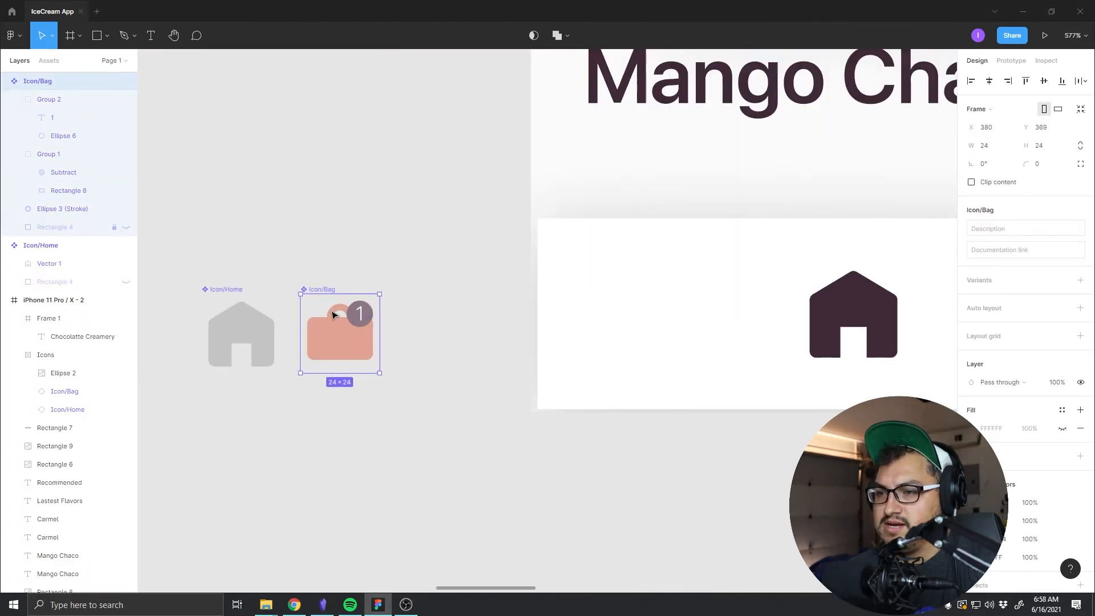
{"action": "double_click", "coordinate": [334, 314]}
{"action": "left_click", "coordinate": [971, 450]}
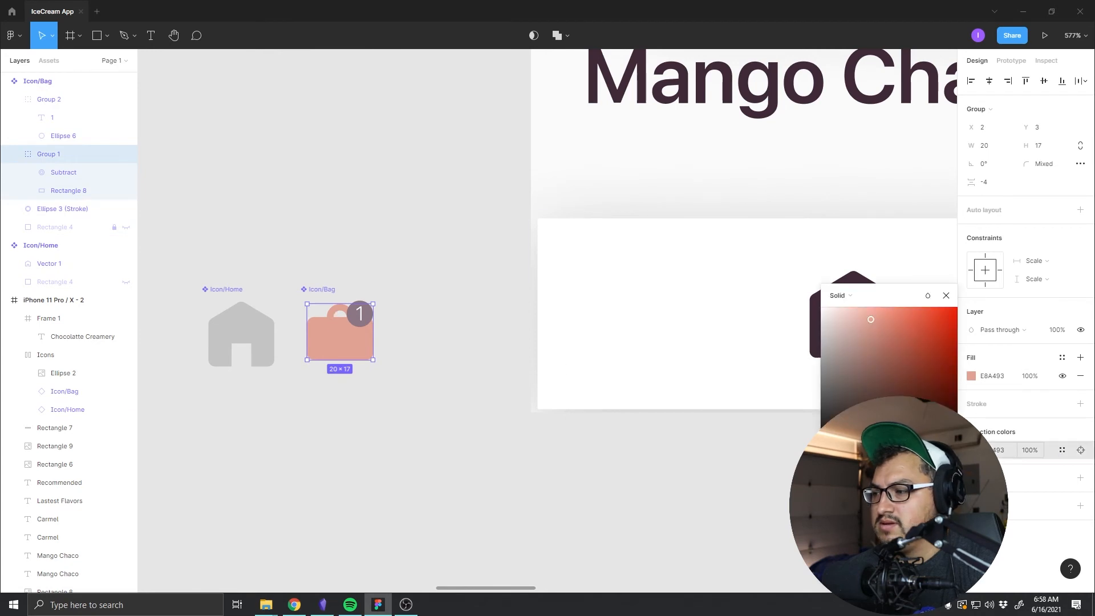
{"action": "left_click", "coordinate": [834, 461]}
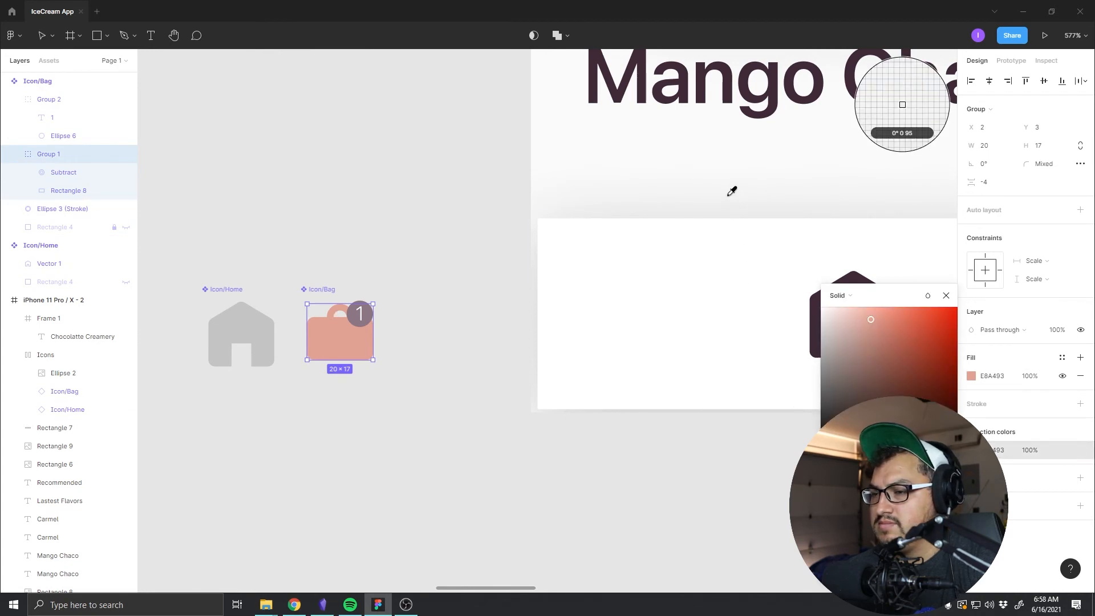
{"action": "scroll", "coordinate": [661, 352], "scroll_direction": "down", "scroll_amount": 3}
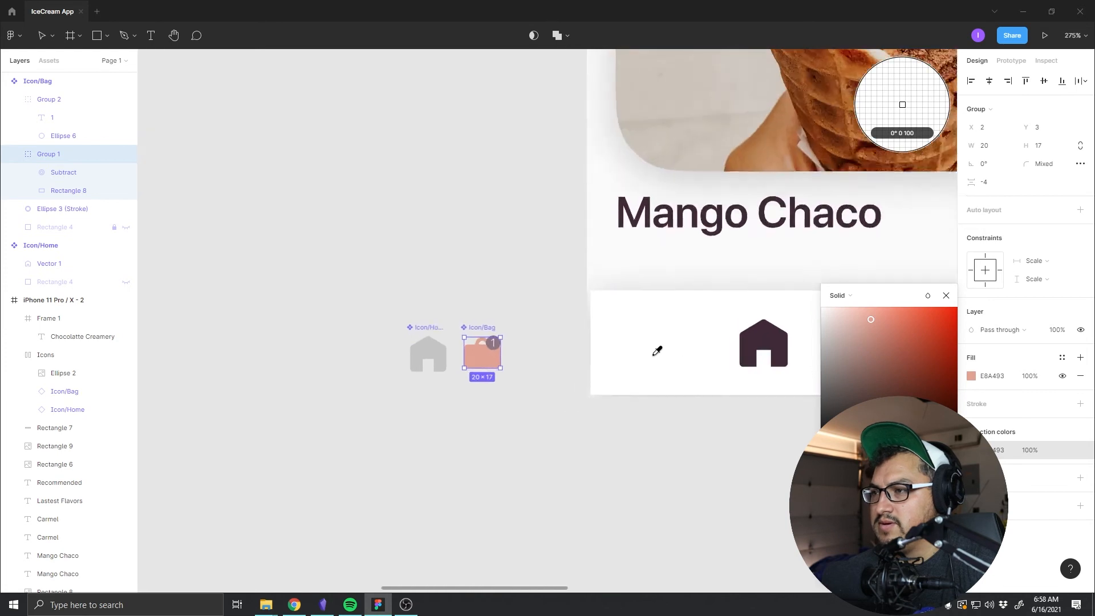
{"action": "scroll", "coordinate": [662, 349], "scroll_direction": "up", "scroll_amount": 3}
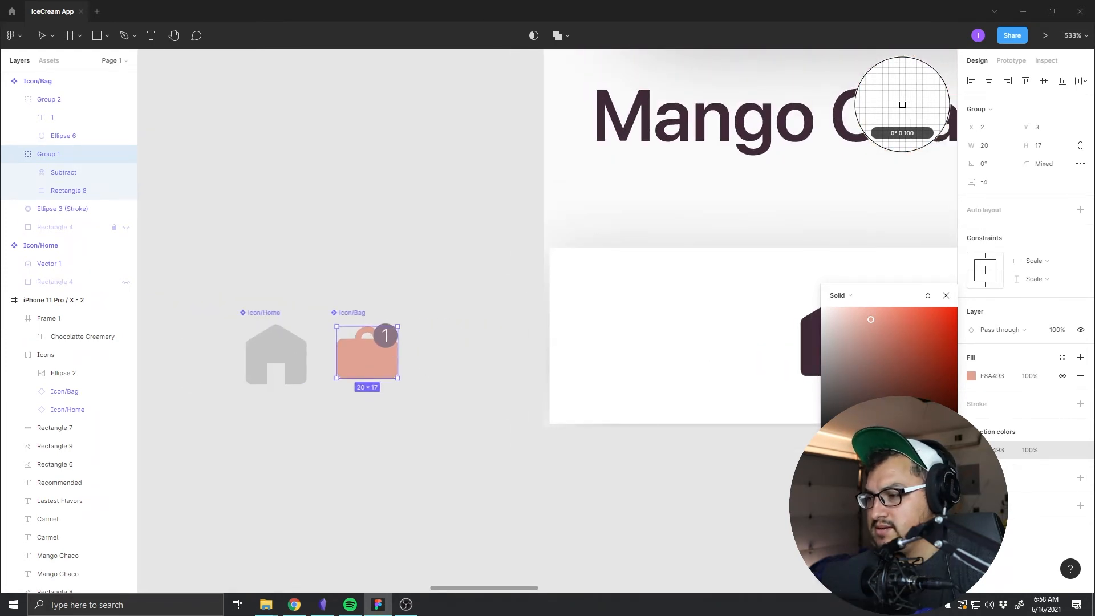
{"action": "left_click", "coordinate": [557, 482]}
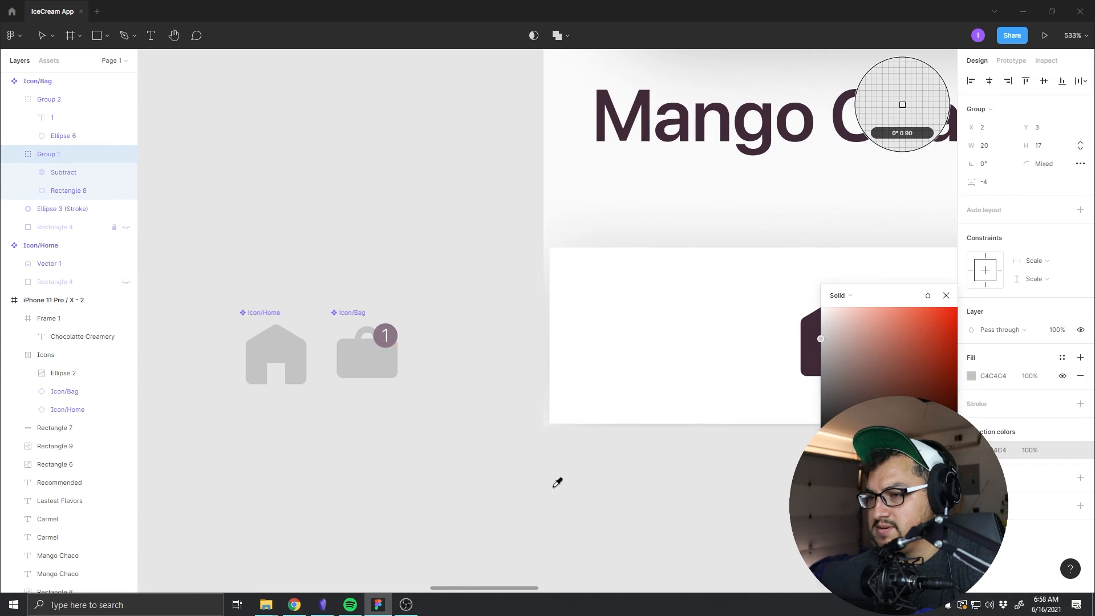
{"action": "key", "text": "ctrl+z"}
{"action": "left_click", "coordinate": [650, 486]}
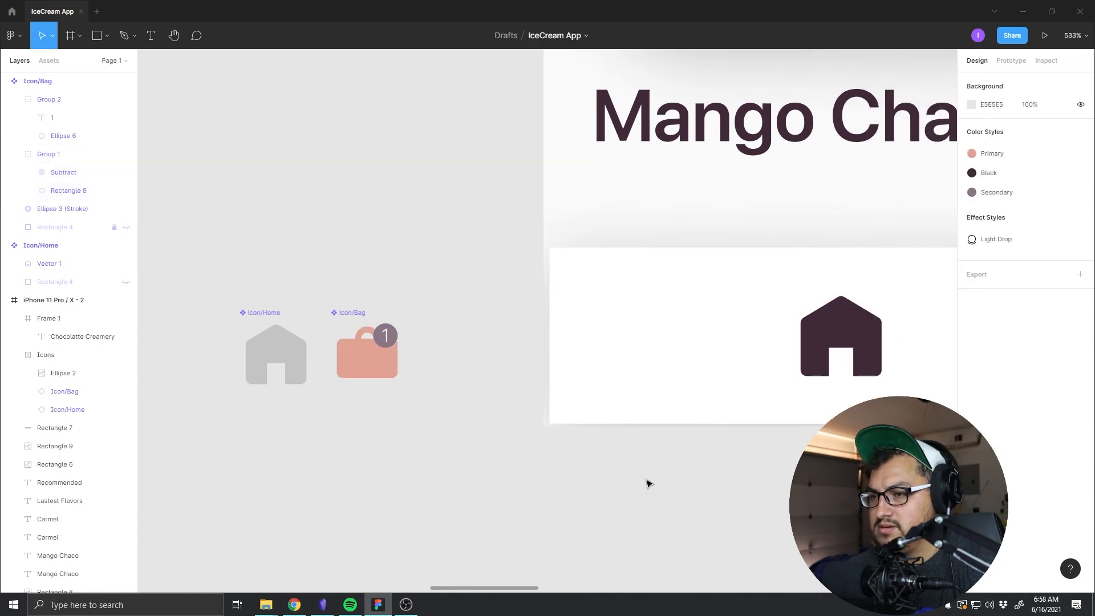
{"action": "left_click", "coordinate": [363, 372]}
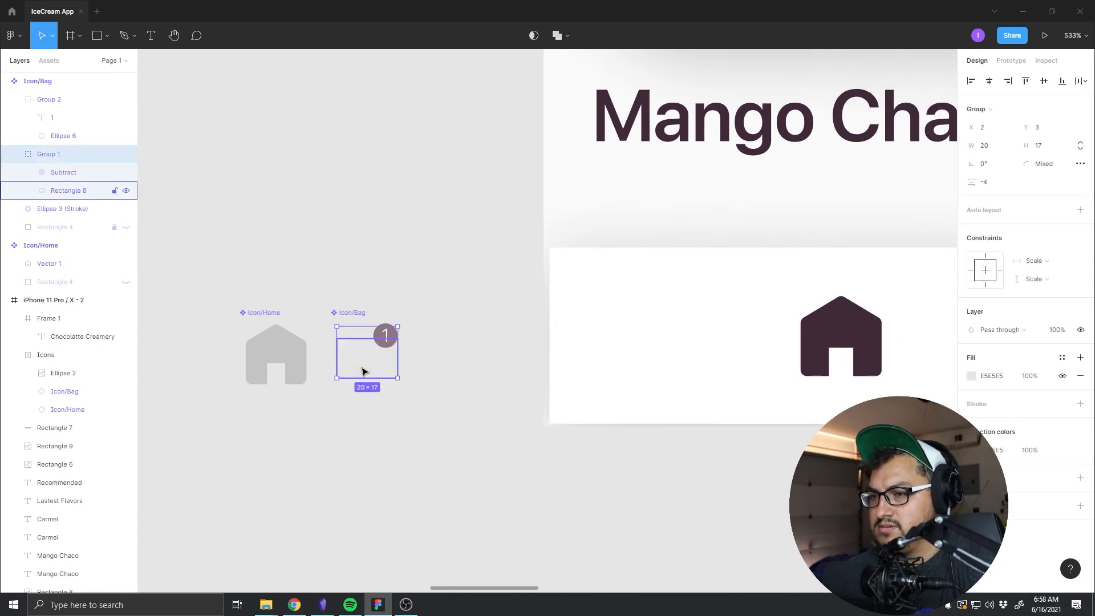
{"action": "key", "text": "ctrl+z"}
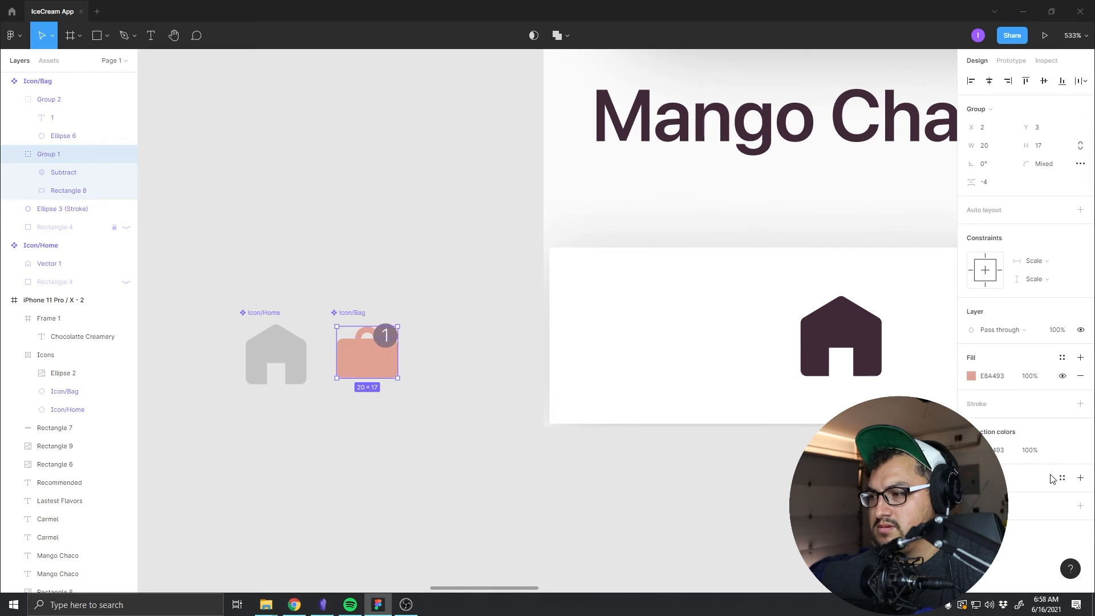
Step: Set the fill of the bag's body and handle group to the grey C4C4C4
{"action": "left_click", "coordinate": [971, 450]}
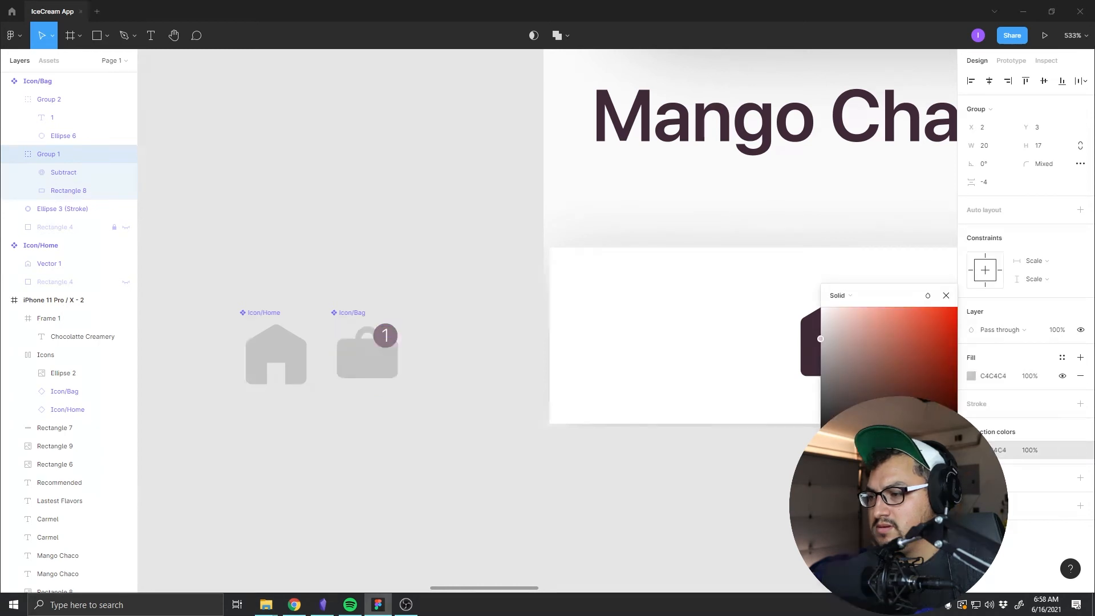
{"action": "left_click", "coordinate": [679, 511]}
{"action": "left_click_drag", "start_coordinate": [679, 511], "coordinate": [323, 437]}
{"action": "scroll", "coordinate": [543, 430], "scroll_direction": "up", "scroll_amount": 1}
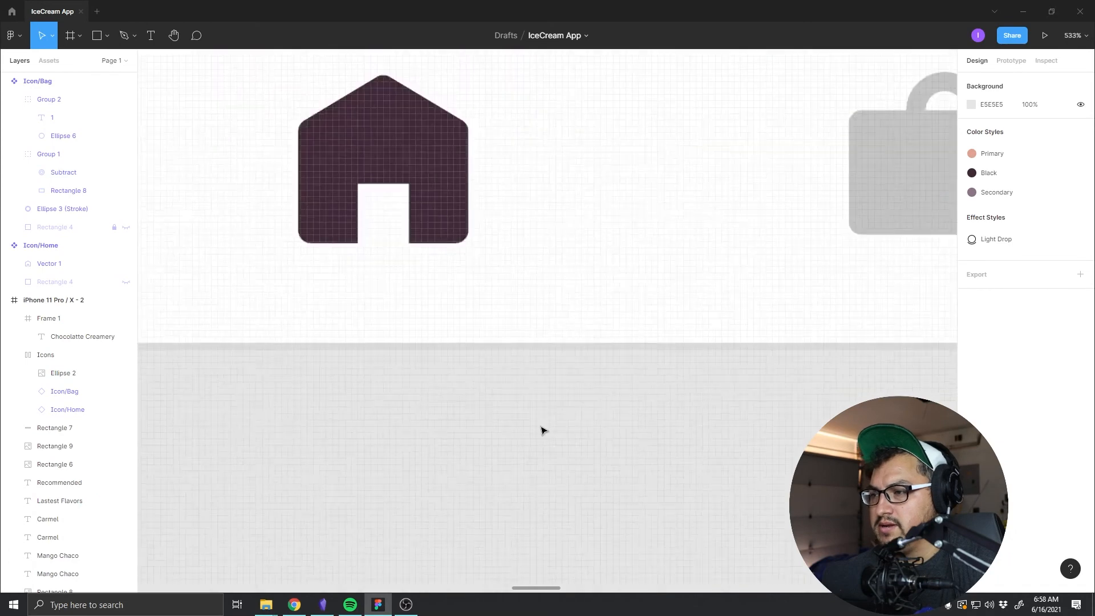
{"action": "scroll", "coordinate": [542, 429], "scroll_direction": "down", "scroll_amount": 1}
{"action": "scroll", "coordinate": [565, 414], "scroll_direction": "down", "scroll_amount": 1}
{"action": "left_click_drag", "start_coordinate": [797, 377], "coordinate": [511, 365]}
{"action": "key", "text": "ctrl+z"}
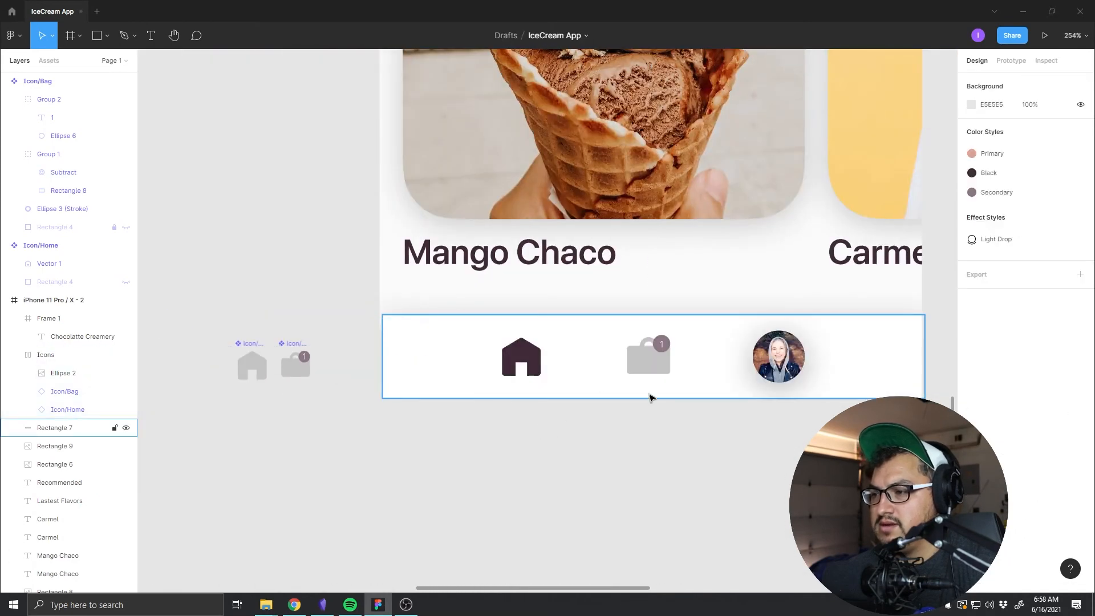
Step: Examine the home screen from its header to the navigation bar, alongside the onboarding and item screens
{"action": "left_click_drag", "start_coordinate": [542, 400], "coordinate": [462, 526]}
{"action": "left_click_drag", "start_coordinate": [525, 373], "coordinate": [479, 479]}
{"action": "scroll", "coordinate": [516, 368], "scroll_direction": "up", "scroll_amount": 1}
{"action": "scroll", "coordinate": [514, 367], "scroll_direction": "down", "scroll_amount": 5}
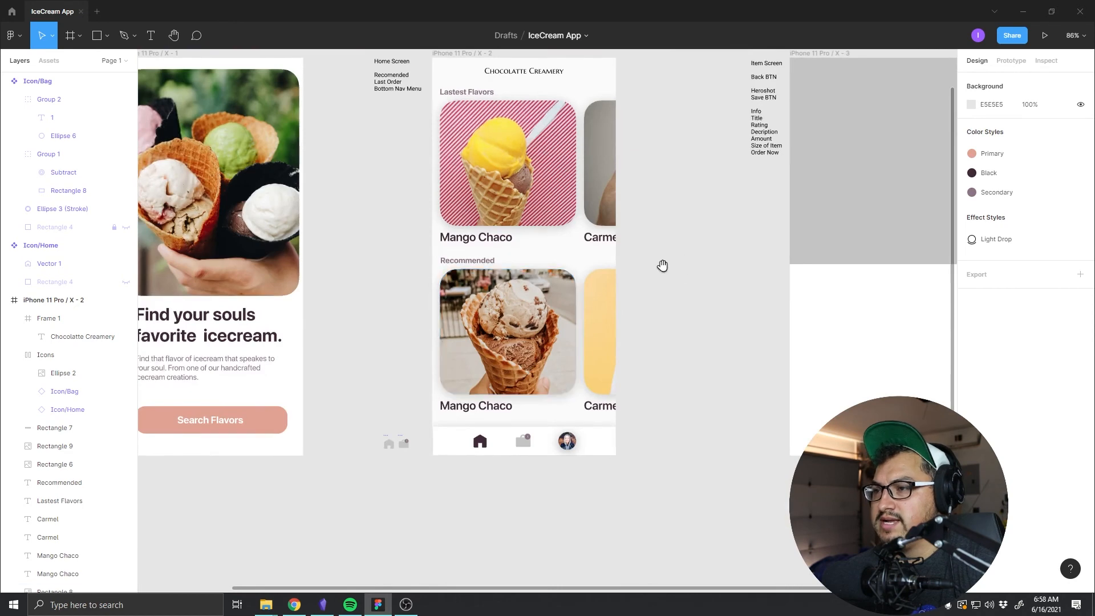
{"action": "left_click_drag", "start_coordinate": [773, 233], "coordinate": [495, 297]}
{"action": "left_click_drag", "start_coordinate": [394, 270], "coordinate": [546, 226]}
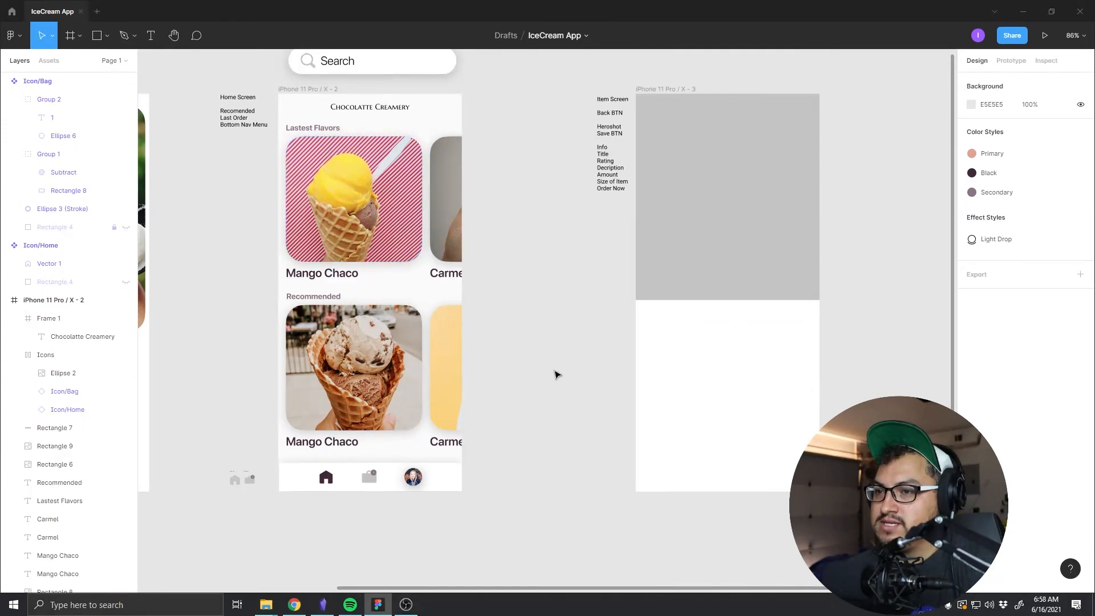
{"action": "left_click_drag", "start_coordinate": [239, 293], "coordinate": [510, 300]}
{"action": "left_click_drag", "start_coordinate": [466, 422], "coordinate": [467, 264]}
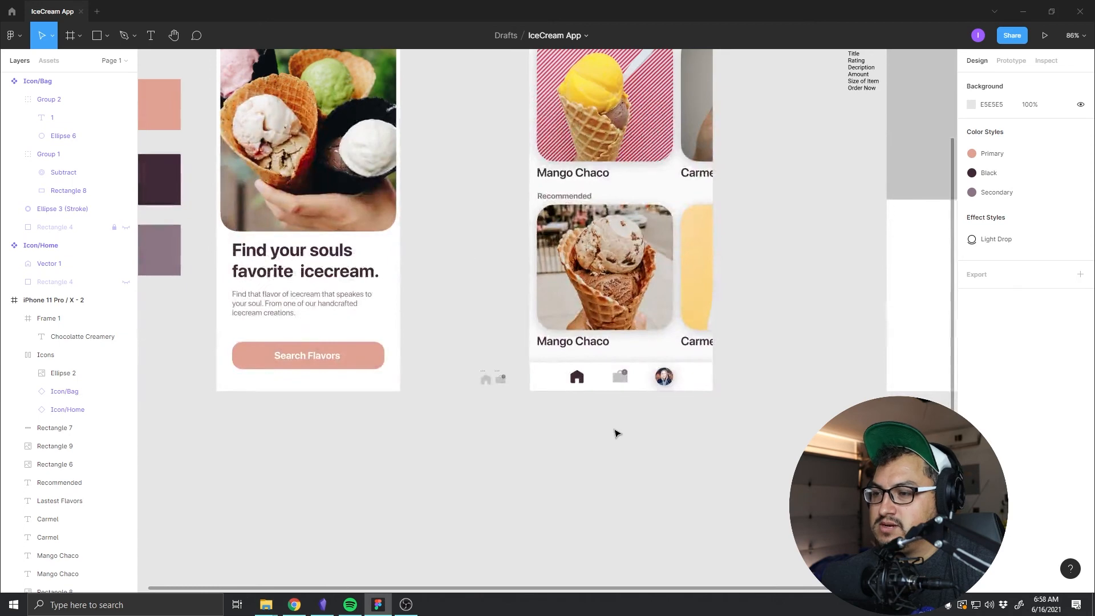
{"action": "scroll", "coordinate": [616, 433], "scroll_direction": "down", "scroll_amount": 3}
{"action": "scroll", "coordinate": [636, 379], "scroll_direction": "up", "scroll_amount": 5}
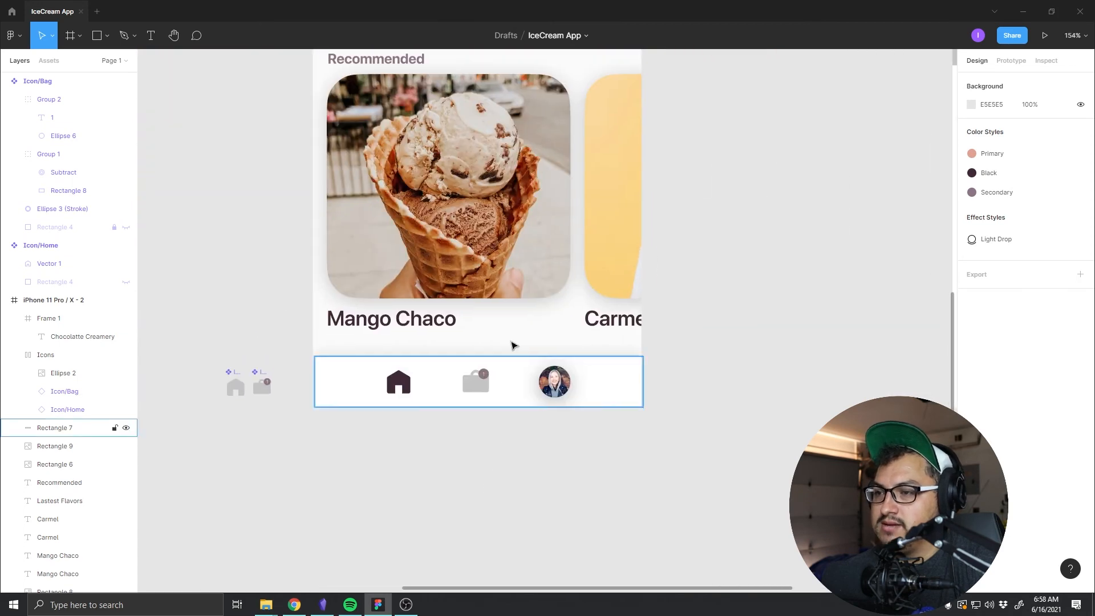
{"action": "left_click_drag", "start_coordinate": [415, 231], "coordinate": [587, 483]}
{"action": "left_click_drag", "start_coordinate": [456, 203], "coordinate": [445, 387]}
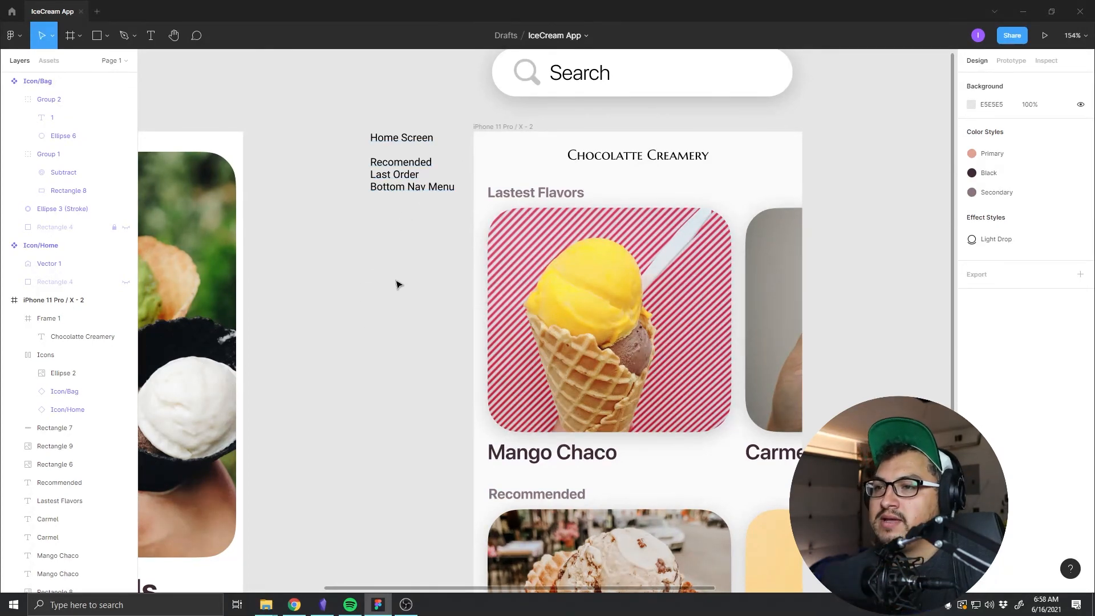
{"action": "scroll", "coordinate": [597, 423], "scroll_direction": "up", "scroll_amount": 1}
{"action": "scroll", "coordinate": [597, 423], "scroll_direction": "down", "scroll_amount": 7}
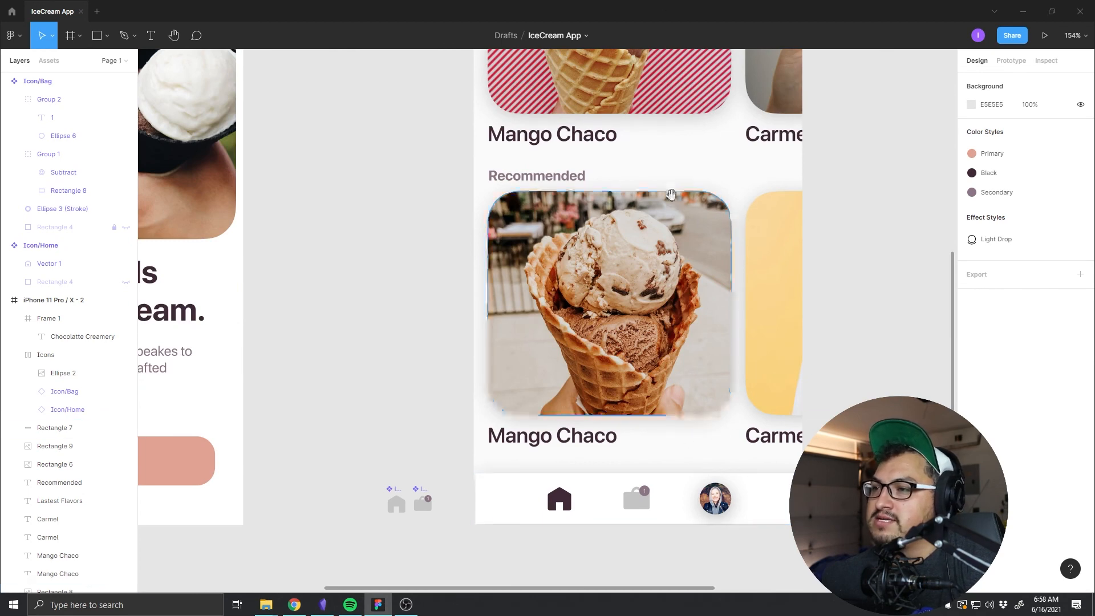
{"action": "left_click_drag", "start_coordinate": [672, 194], "coordinate": [509, 381]}
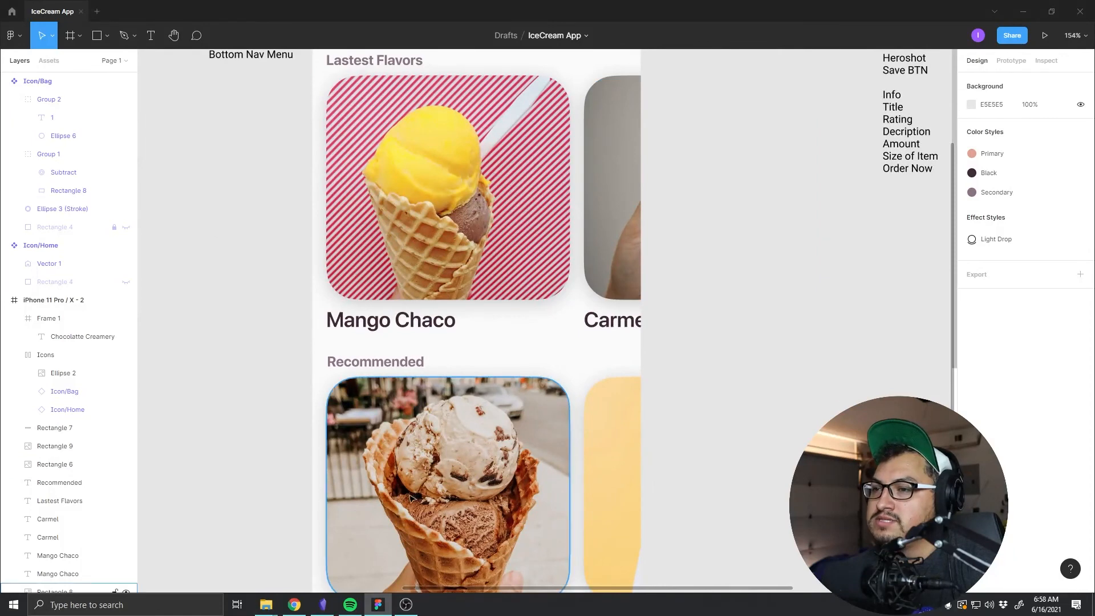
{"action": "left_click_drag", "start_coordinate": [516, 159], "coordinate": [540, 143]}
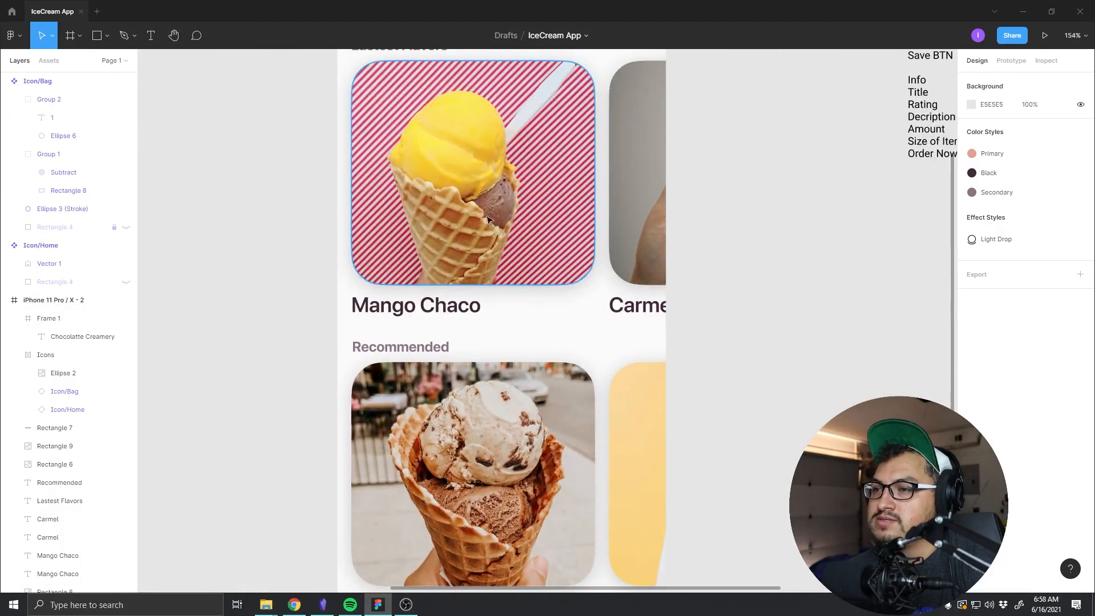
{"action": "left_click_drag", "start_coordinate": [682, 254], "coordinate": [393, 457]}
{"action": "scroll", "coordinate": [531, 388], "scroll_direction": "up", "scroll_amount": 3}
{"action": "scroll", "coordinate": [537, 394], "scroll_direction": "down", "scroll_amount": 4}
{"action": "scroll", "coordinate": [537, 395], "scroll_direction": "down", "scroll_amount": 10}
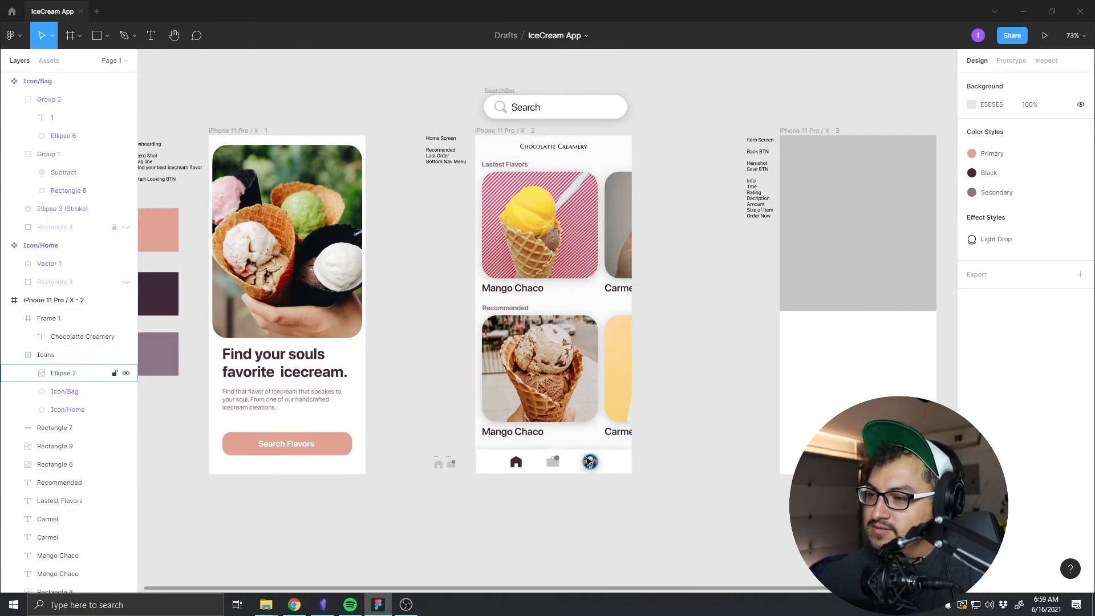
{"action": "scroll", "coordinate": [587, 463], "scroll_direction": "down", "scroll_amount": 2}
{"action": "scroll", "coordinate": [587, 463], "scroll_direction": "up", "scroll_amount": 5}
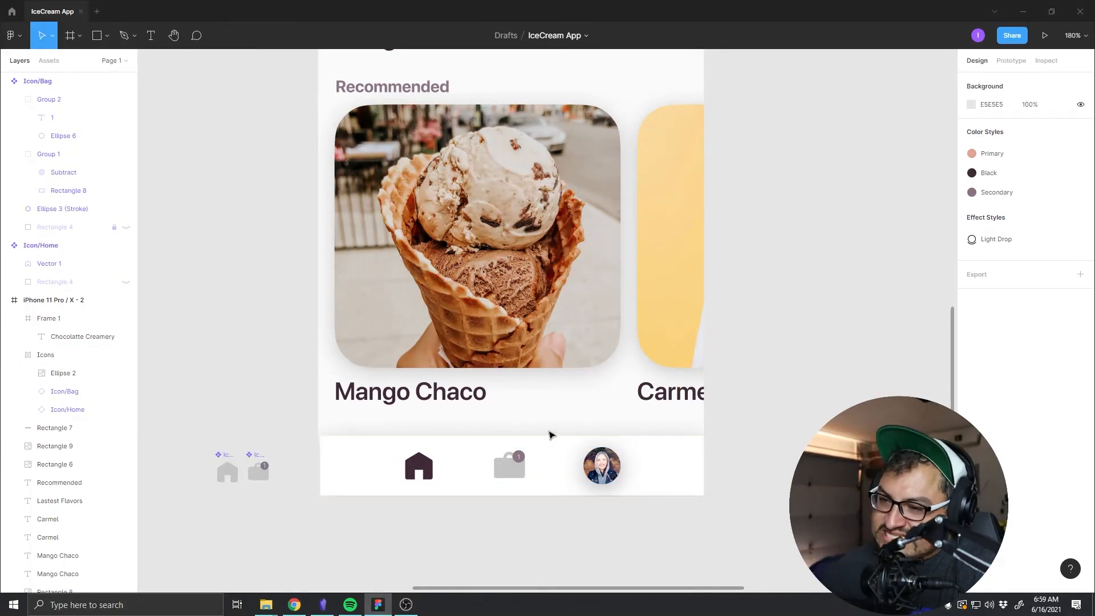
Step: Shrink the ring of the search bar's magnifier icon to 21 × 21
{"action": "scroll", "coordinate": [548, 437], "scroll_direction": "up", "scroll_amount": 10}
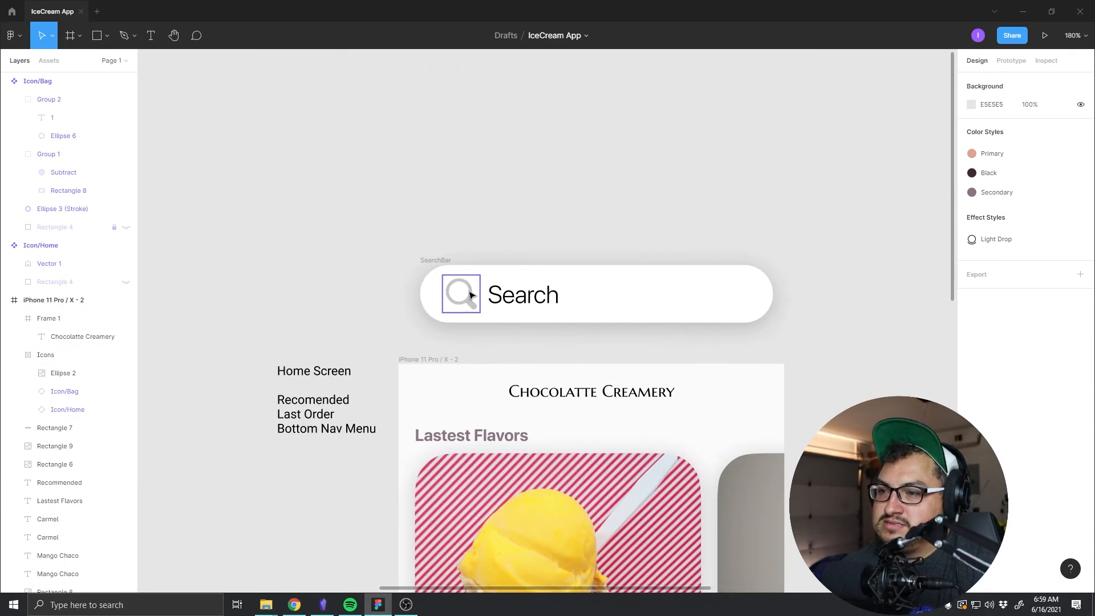
{"action": "left_click", "coordinate": [465, 302]}
{"action": "scroll", "coordinate": [464, 305], "scroll_direction": "down", "scroll_amount": 6}
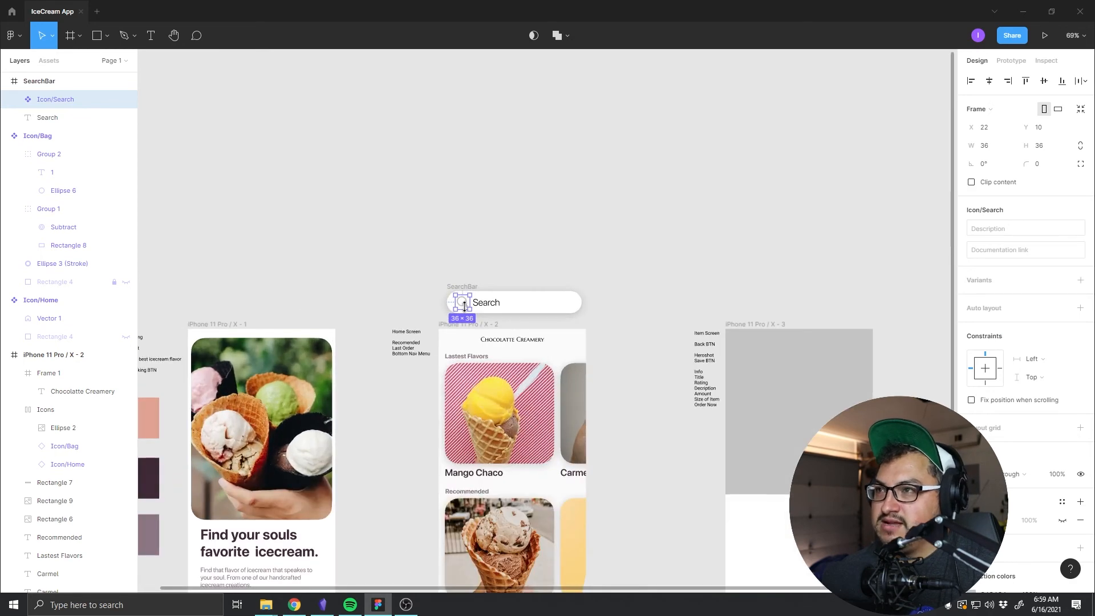
{"action": "scroll", "coordinate": [465, 305], "scroll_direction": "up", "scroll_amount": 10}
{"action": "scroll", "coordinate": [444, 228], "scroll_direction": "up", "scroll_amount": 4}
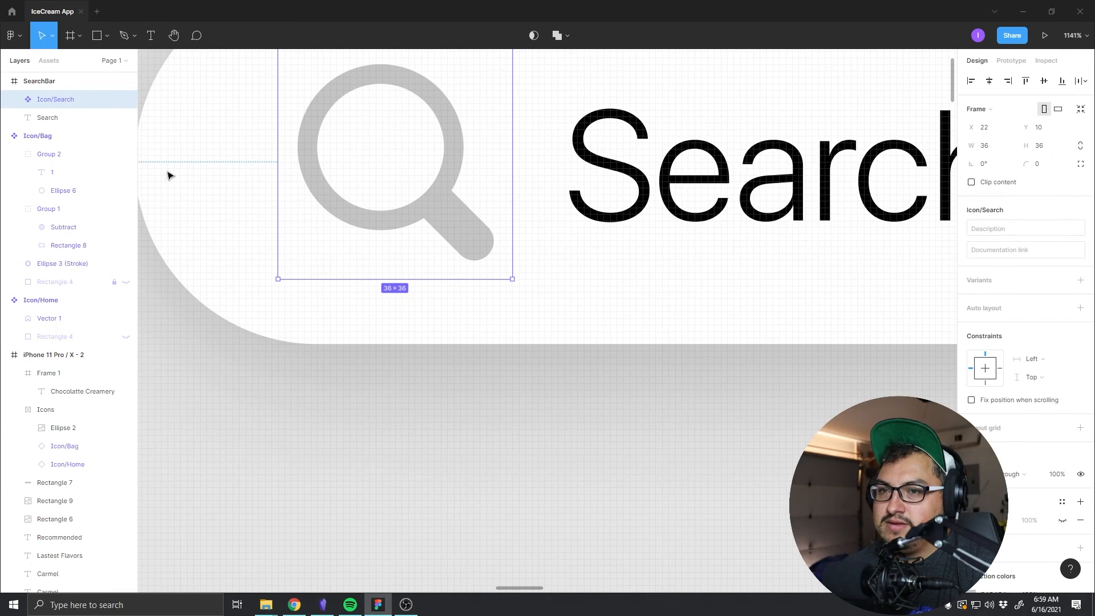
{"action": "left_click_drag", "start_coordinate": [315, 177], "coordinate": [355, 283]}
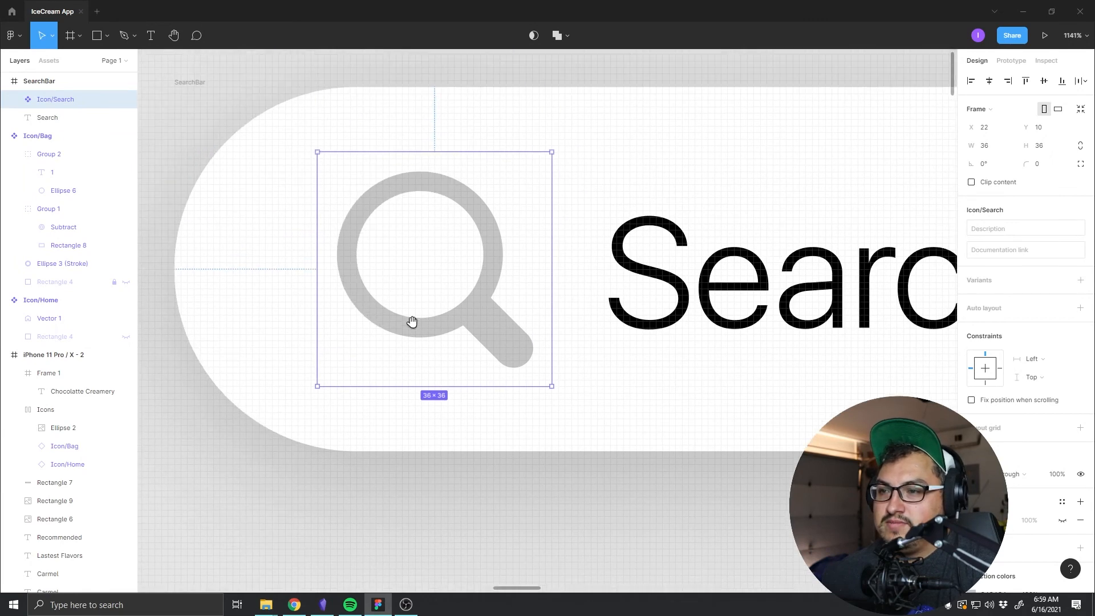
{"action": "double_click", "coordinate": [466, 316]}
{"action": "double_click", "coordinate": [466, 315]}
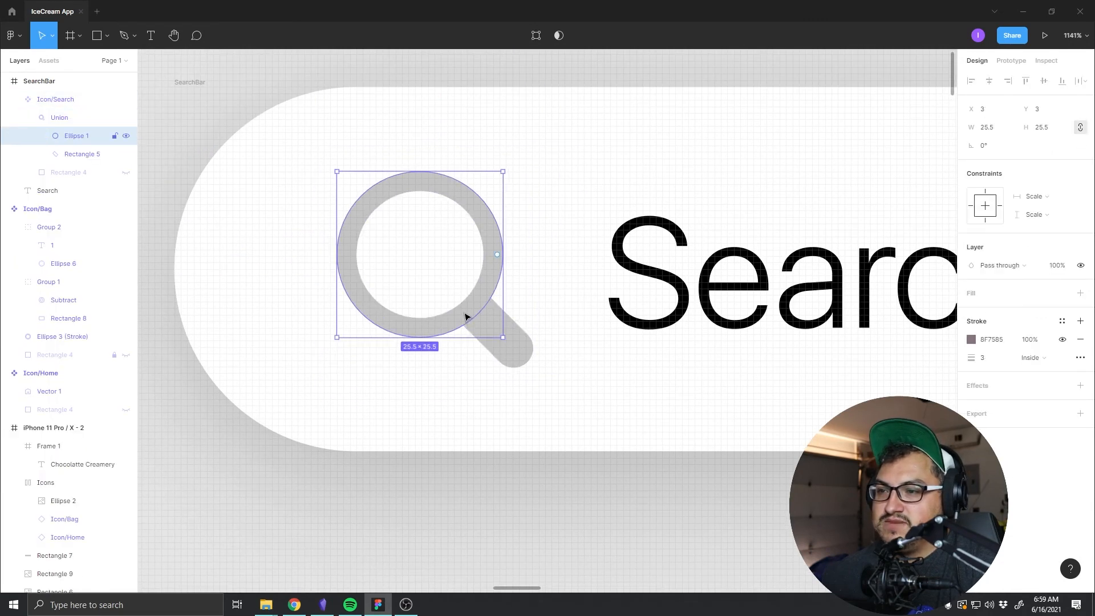
{"action": "left_click_drag", "start_coordinate": [496, 327], "coordinate": [472, 301]}
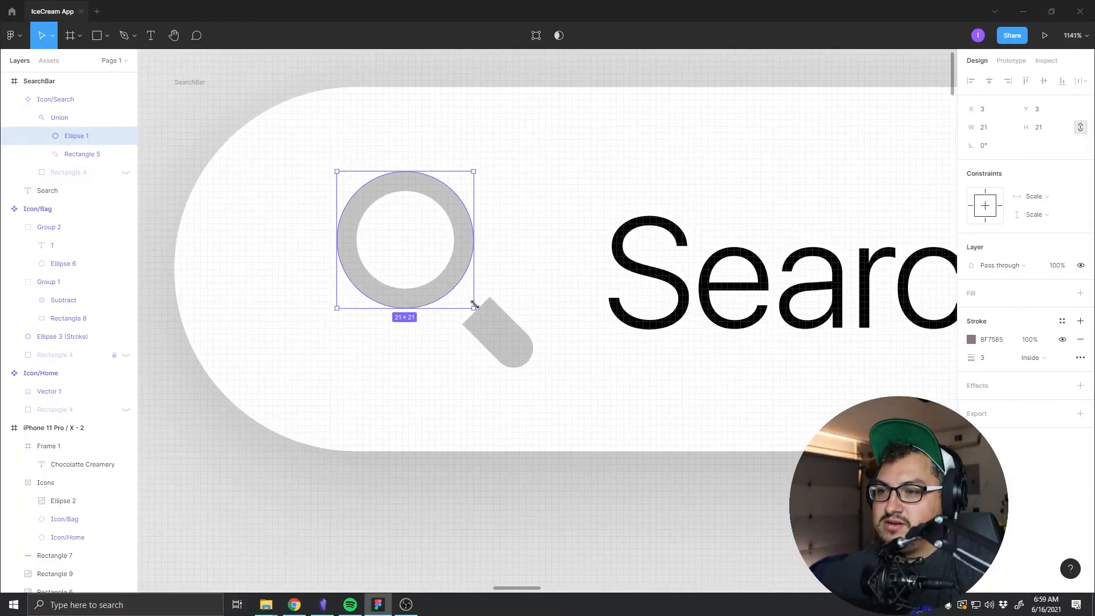
Step: Lengthen the magnifier's handle to about 16.94 so it meets the ring, and narrow it to 2.5 wide
{"action": "left_click", "coordinate": [488, 330]}
{"action": "left_click_drag", "start_coordinate": [462, 294], "coordinate": [450, 283]}
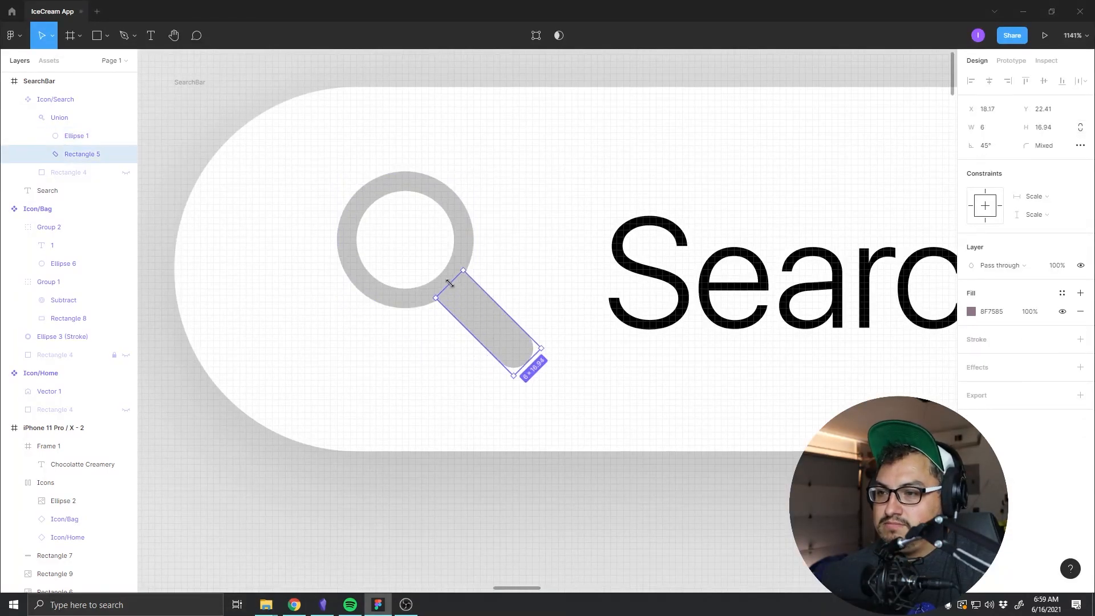
{"action": "left_click_drag", "start_coordinate": [468, 327], "coordinate": [476, 323]}
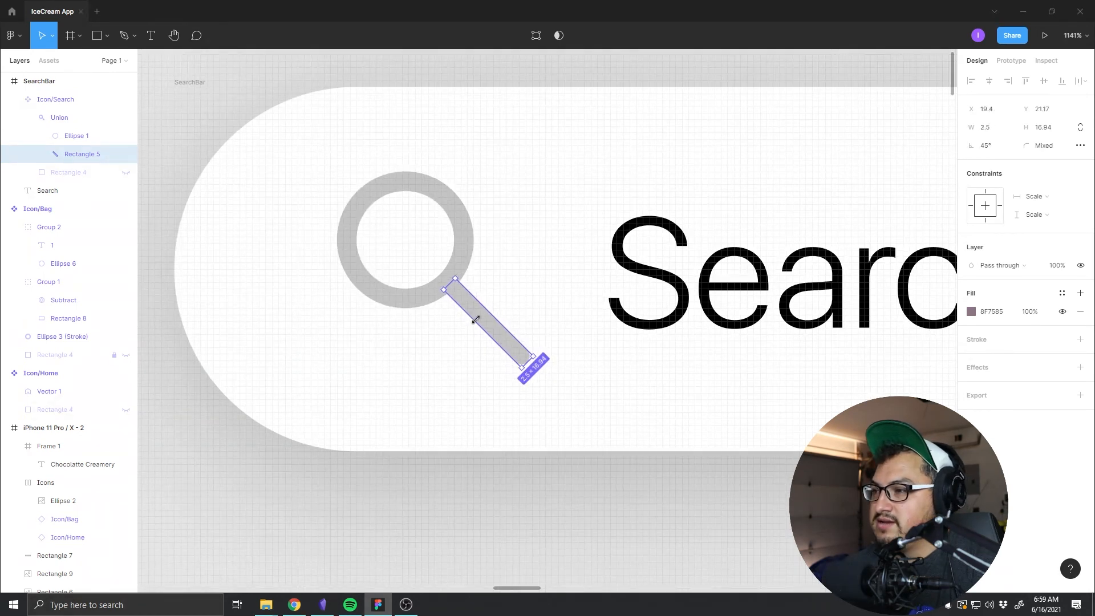
{"action": "left_click", "coordinate": [435, 259]}
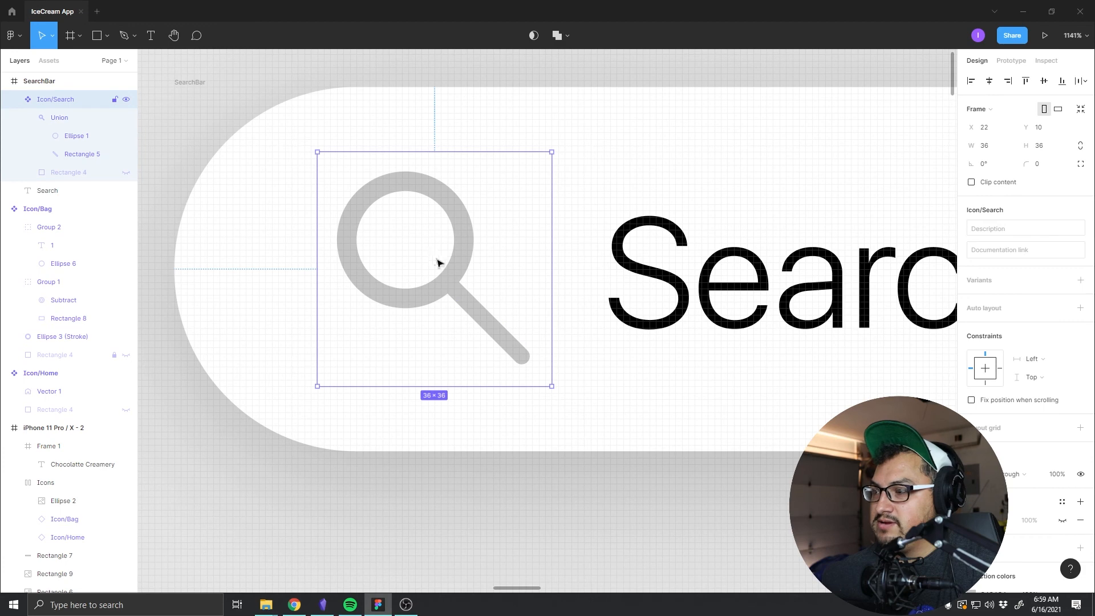
{"action": "left_click", "coordinate": [494, 331]}
{"action": "left_click", "coordinate": [532, 471]}
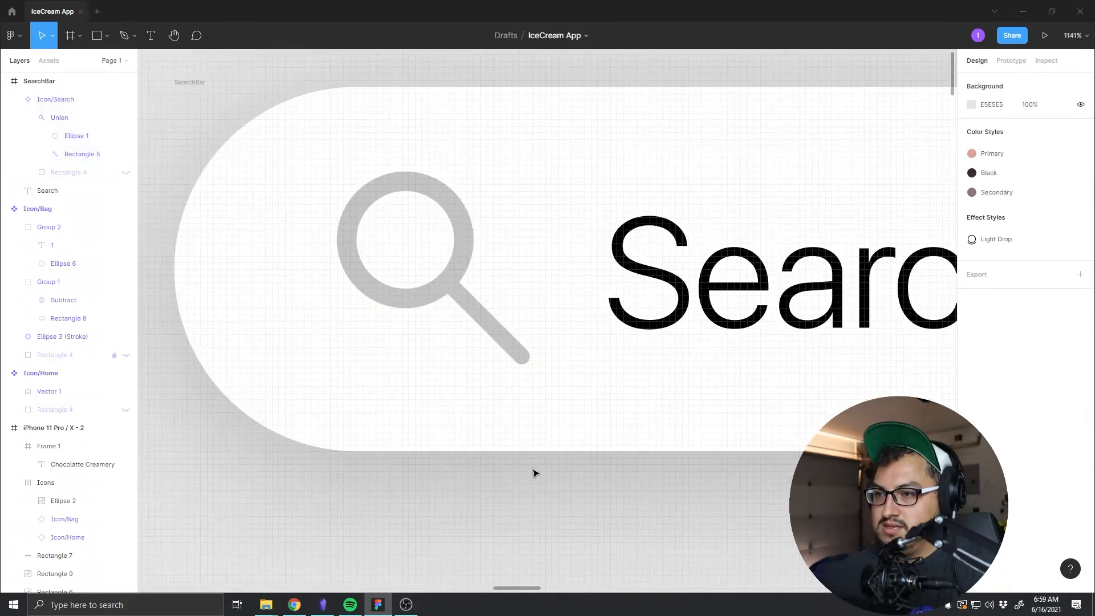
Step: Examine the search icon at normal size in the search bar, next to the home screen's header
{"action": "scroll", "coordinate": [554, 471], "scroll_direction": "down", "scroll_amount": 10}
{"action": "scroll", "coordinate": [553, 465], "scroll_direction": "down", "scroll_amount": 3}
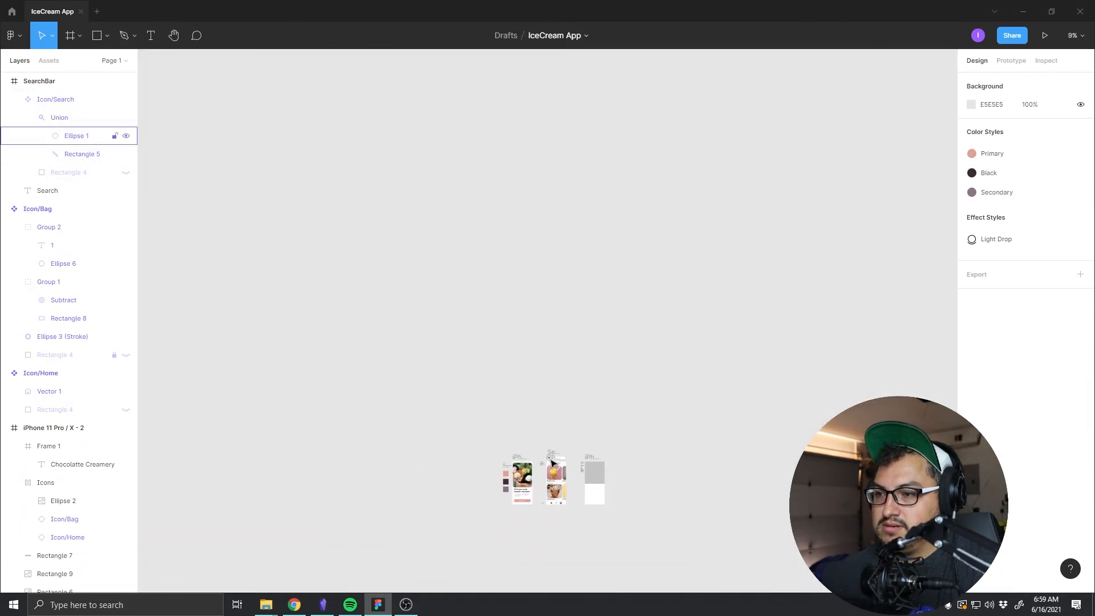
{"action": "scroll", "coordinate": [556, 464], "scroll_direction": "up", "scroll_amount": 10}
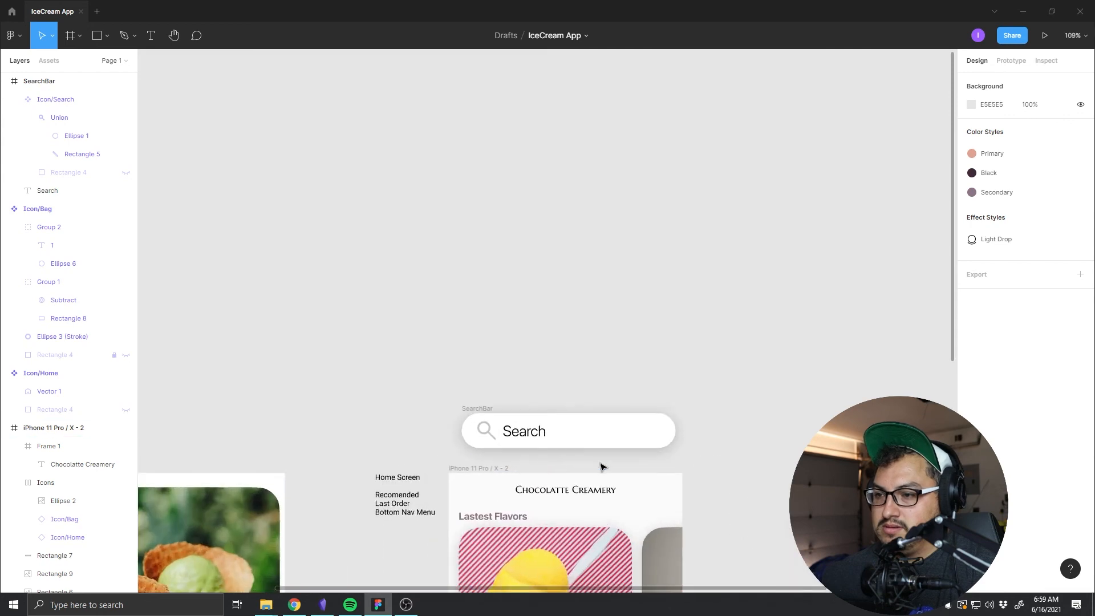
{"action": "left_click_drag", "start_coordinate": [544, 521], "coordinate": [528, 371]}
{"action": "scroll", "coordinate": [474, 302], "scroll_direction": "down", "scroll_amount": 1}
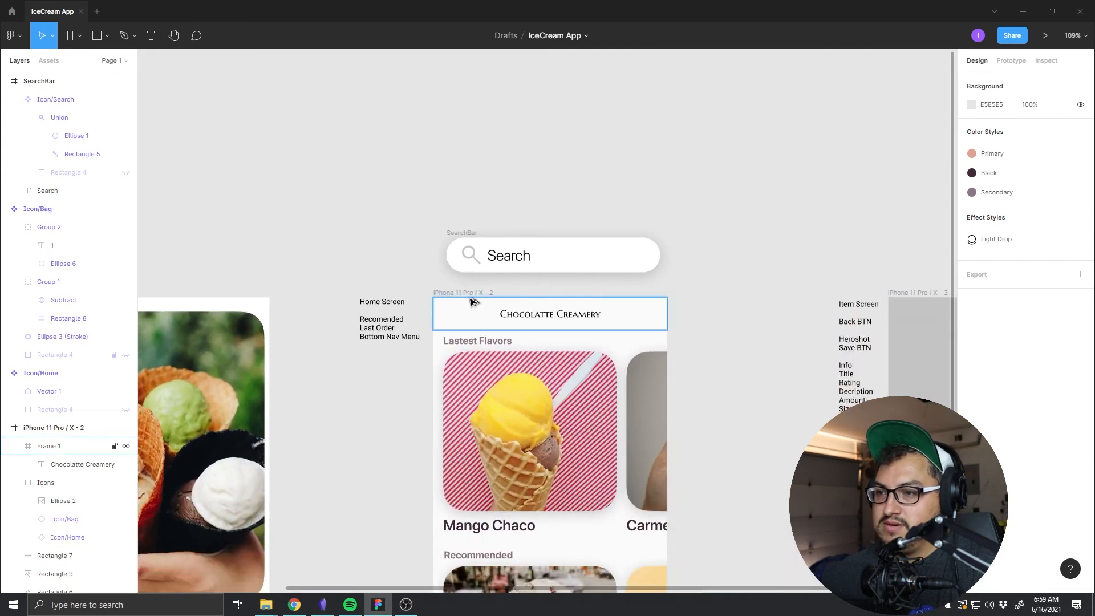
{"action": "scroll", "coordinate": [471, 302], "scroll_direction": "up", "scroll_amount": 2}
{"action": "scroll", "coordinate": [473, 304], "scroll_direction": "down", "scroll_amount": 2}
{"action": "scroll", "coordinate": [475, 305], "scroll_direction": "up", "scroll_amount": 7}
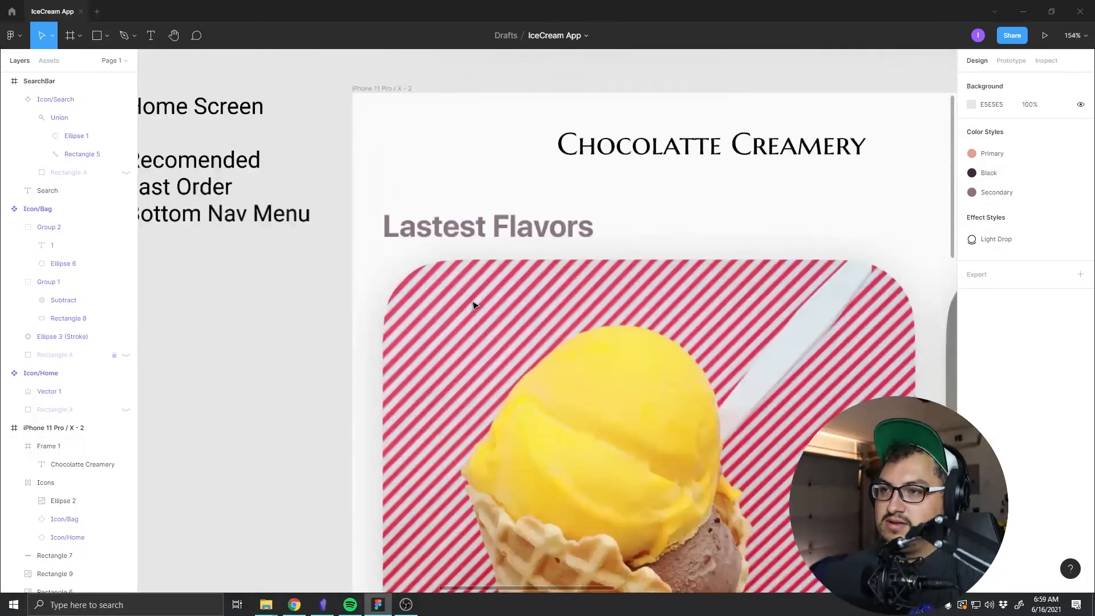
{"action": "scroll", "coordinate": [483, 206], "scroll_direction": "up", "scroll_amount": 3}
{"action": "scroll", "coordinate": [538, 251], "scroll_direction": "up", "scroll_amount": 2}
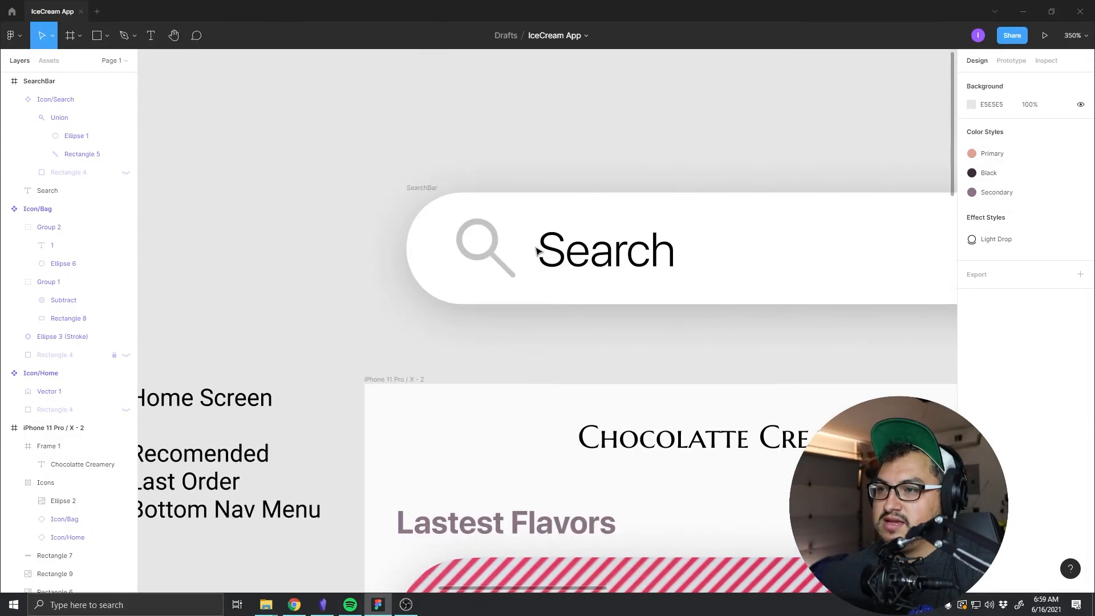
Step: Duplicate the magnifier's handle and resize the copy into a thicker, shorter grip of about 4.54 × 11.54 at its outer end
{"action": "scroll", "coordinate": [504, 276], "scroll_direction": "up", "scroll_amount": 10}
{"action": "left_click", "coordinate": [502, 267]}
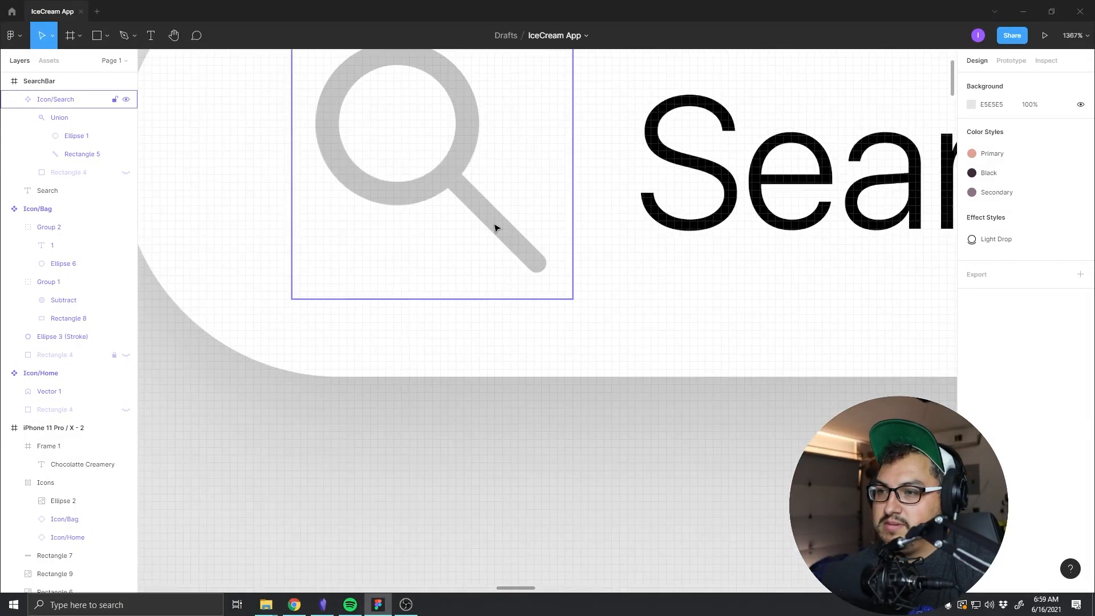
{"action": "double_click", "coordinate": [502, 267]}
{"action": "double_click", "coordinate": [495, 228]}
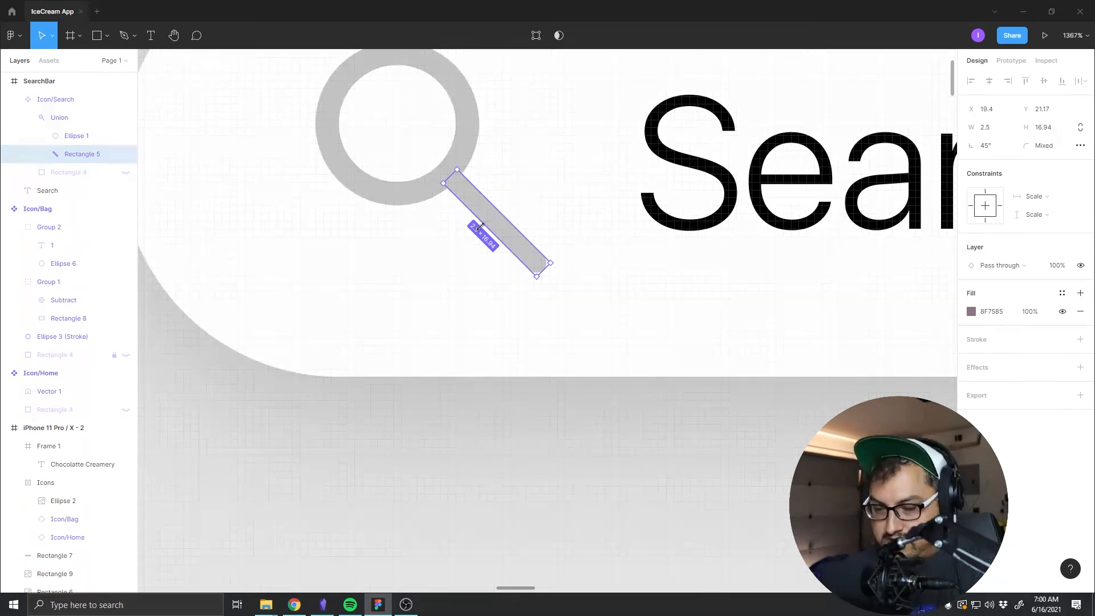
{"action": "key", "text": "ctrl+v"}
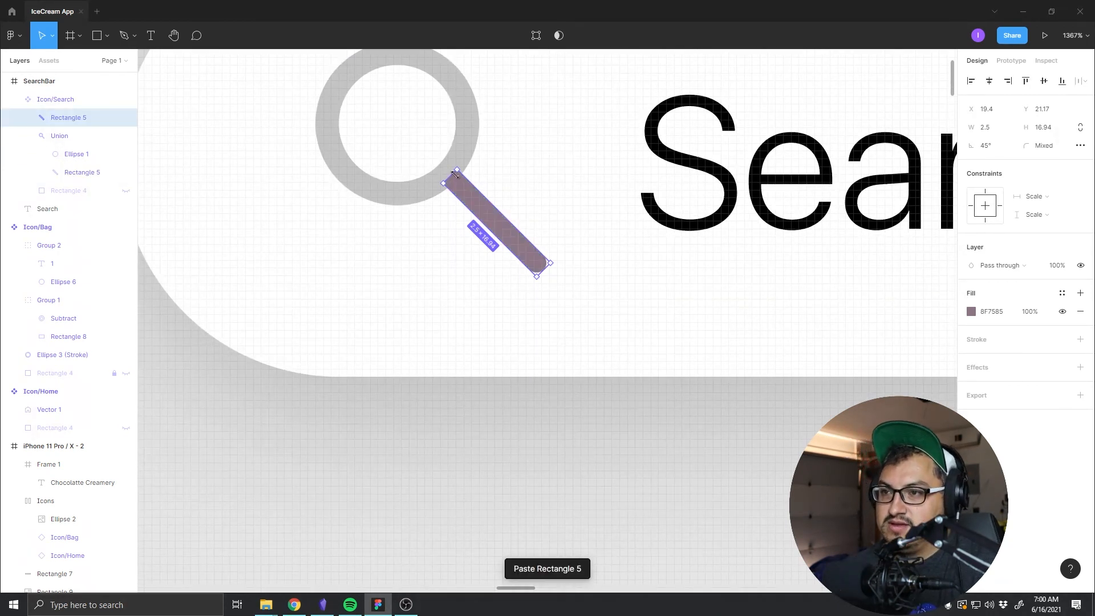
{"action": "left_click_drag", "start_coordinate": [449, 175], "coordinate": [479, 206]}
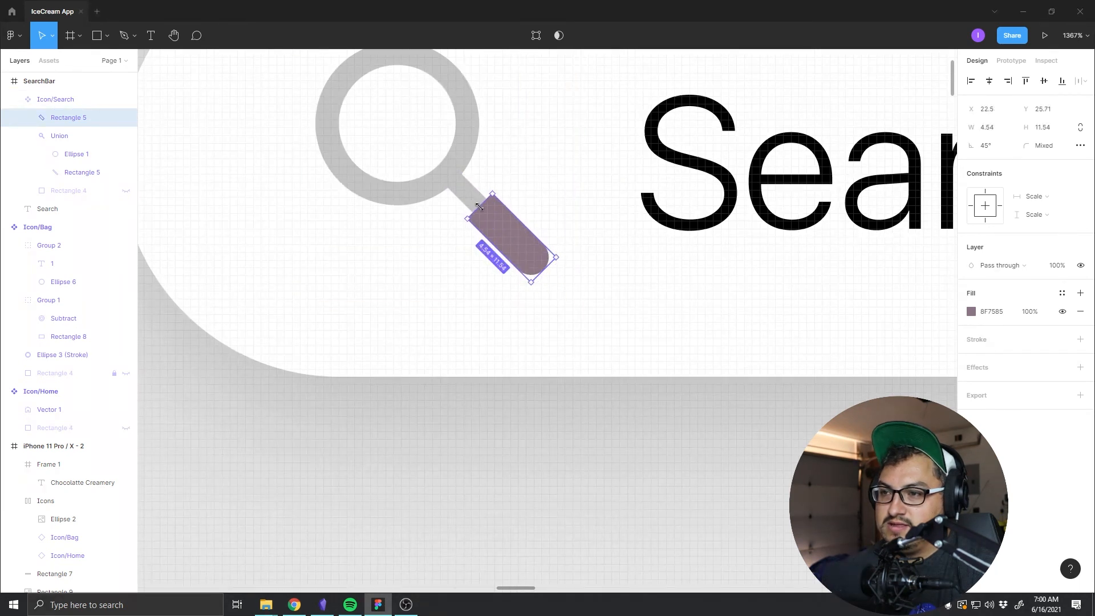
Step: Edit the grip's points to add a tapered end towards the ring, making the grip about 13.46 long
{"action": "scroll", "coordinate": [491, 220], "scroll_direction": "down", "scroll_amount": 3}
{"action": "scroll", "coordinate": [490, 222], "scroll_direction": "up", "scroll_amount": 6}
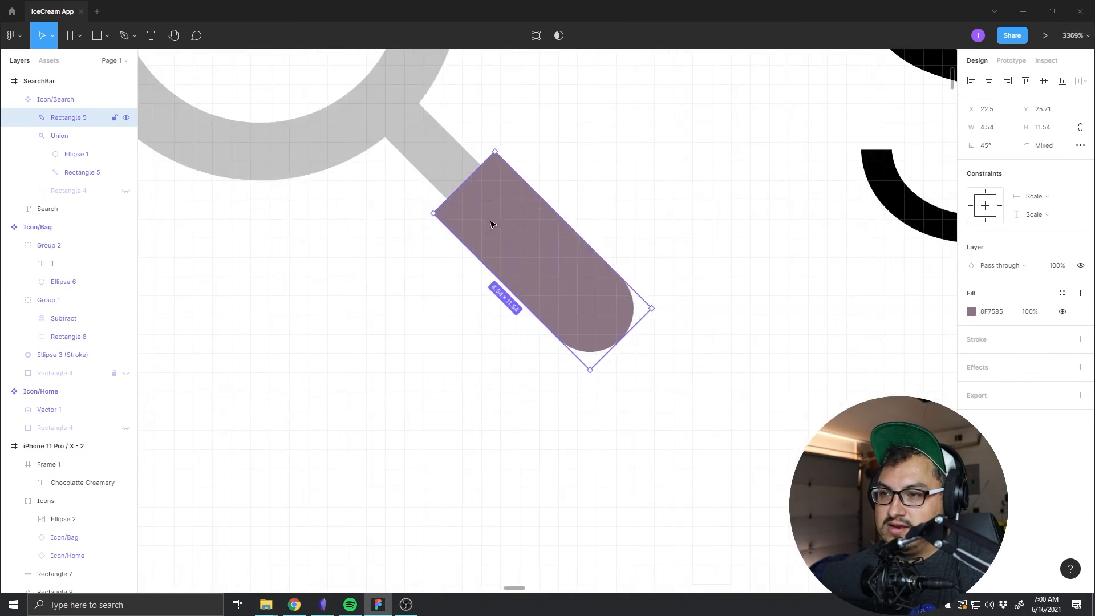
{"action": "double_click", "coordinate": [484, 212]}
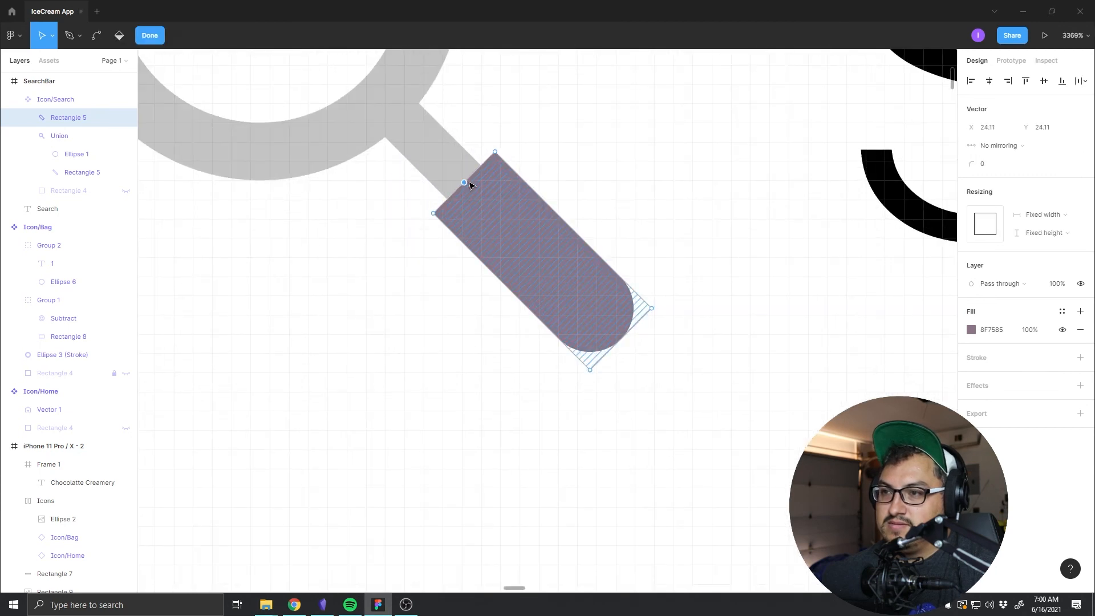
{"action": "left_click_drag", "start_coordinate": [465, 182], "coordinate": [426, 175]}
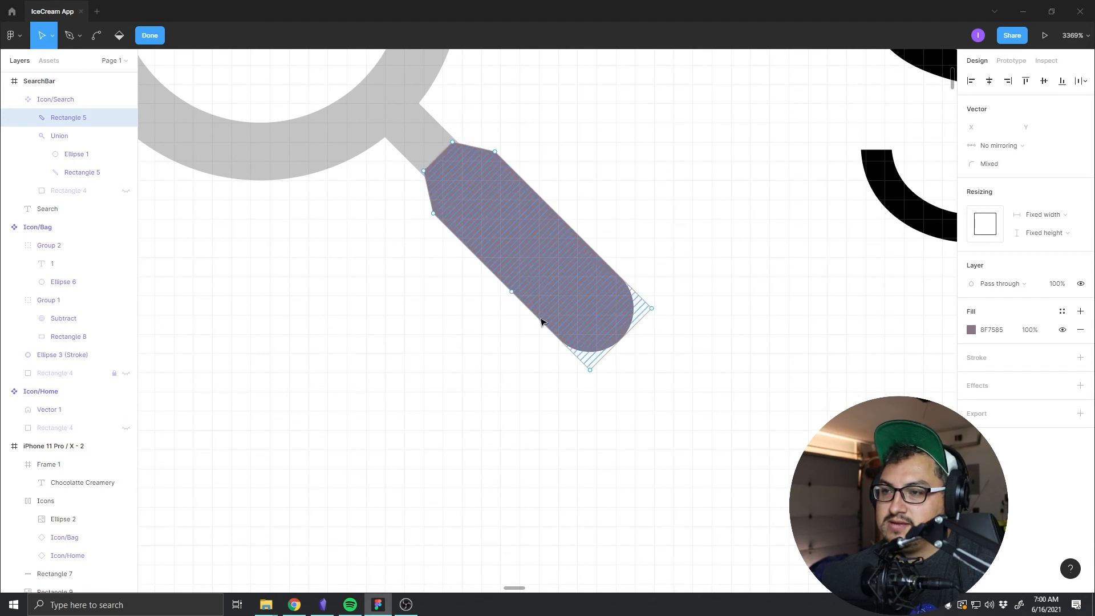
{"action": "key", "text": "Escape"}
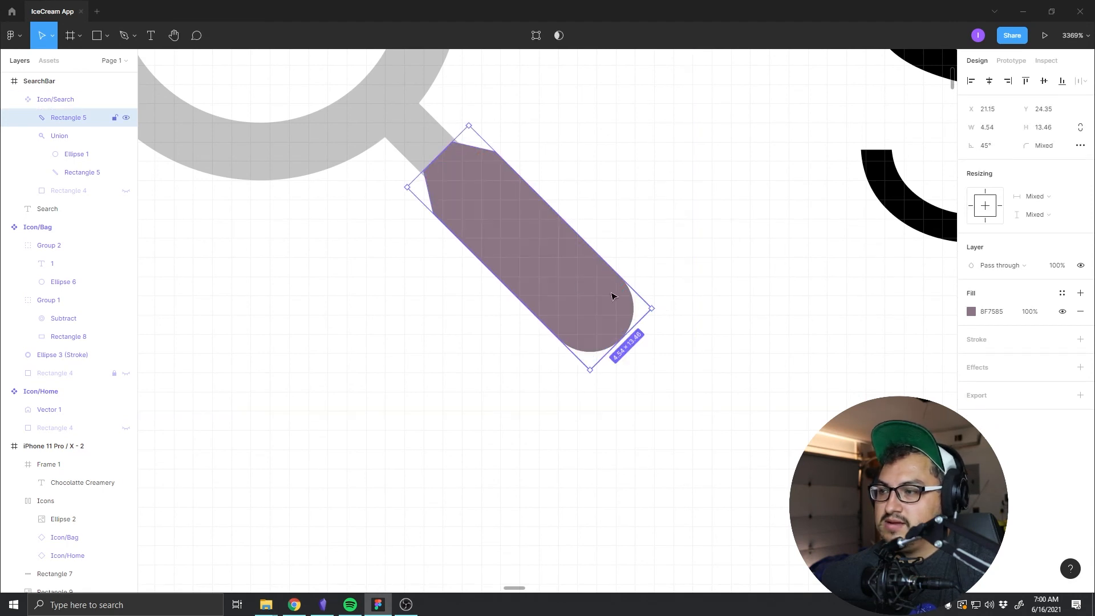
Step: Fill the magnifier's grip with the same light grey as the ring and handle
{"action": "left_click", "coordinate": [970, 311]}
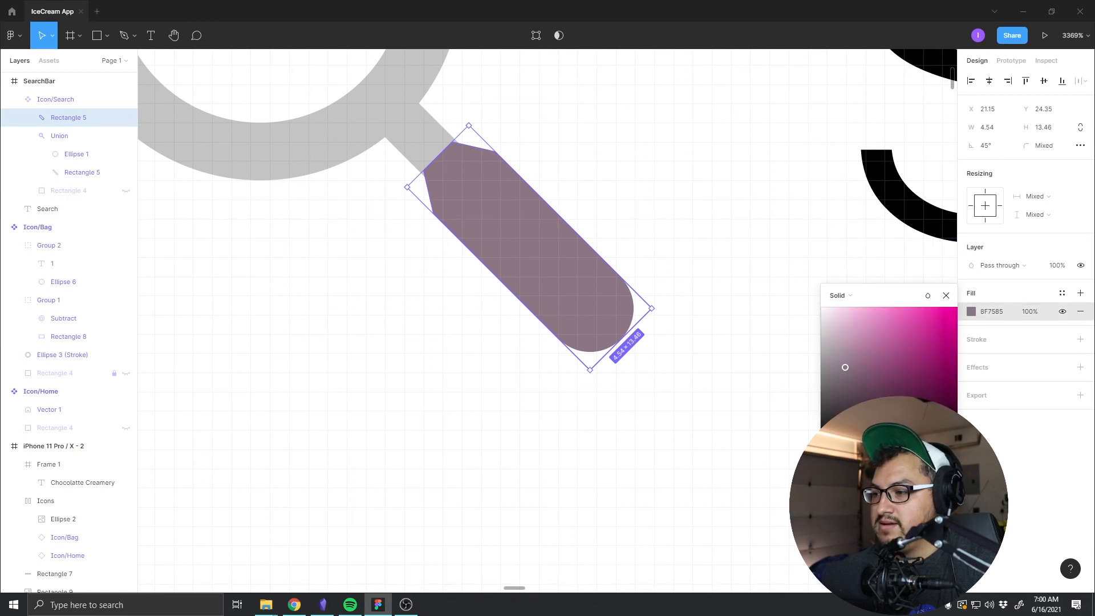
{"action": "left_click", "coordinate": [843, 525]}
{"action": "left_click", "coordinate": [648, 435]}
{"action": "scroll", "coordinate": [682, 414], "scroll_direction": "down", "scroll_amount": 3}
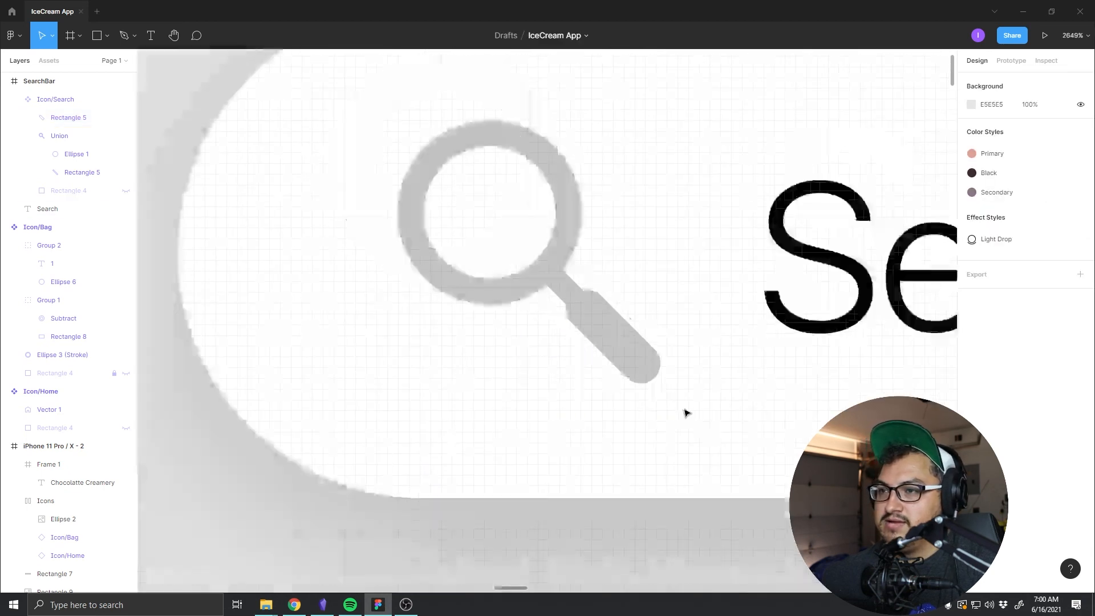
{"action": "scroll", "coordinate": [690, 410], "scroll_direction": "down", "scroll_amount": 10}
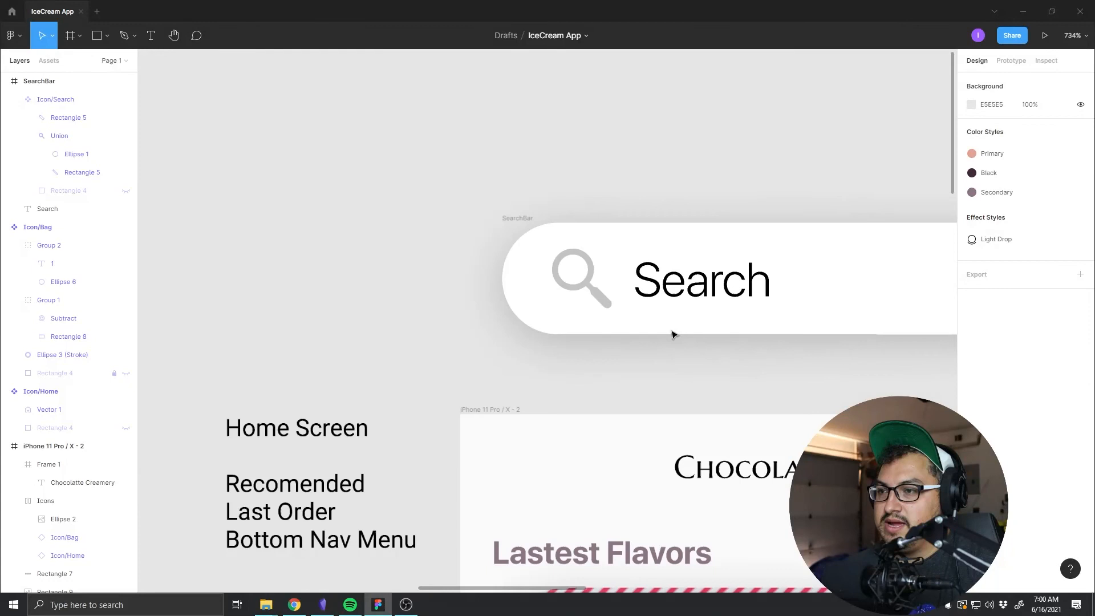
Step: Set the fill of the search bar's Search text to the Secondary purple
{"action": "left_click_drag", "start_coordinate": [767, 351], "coordinate": [497, 272]}
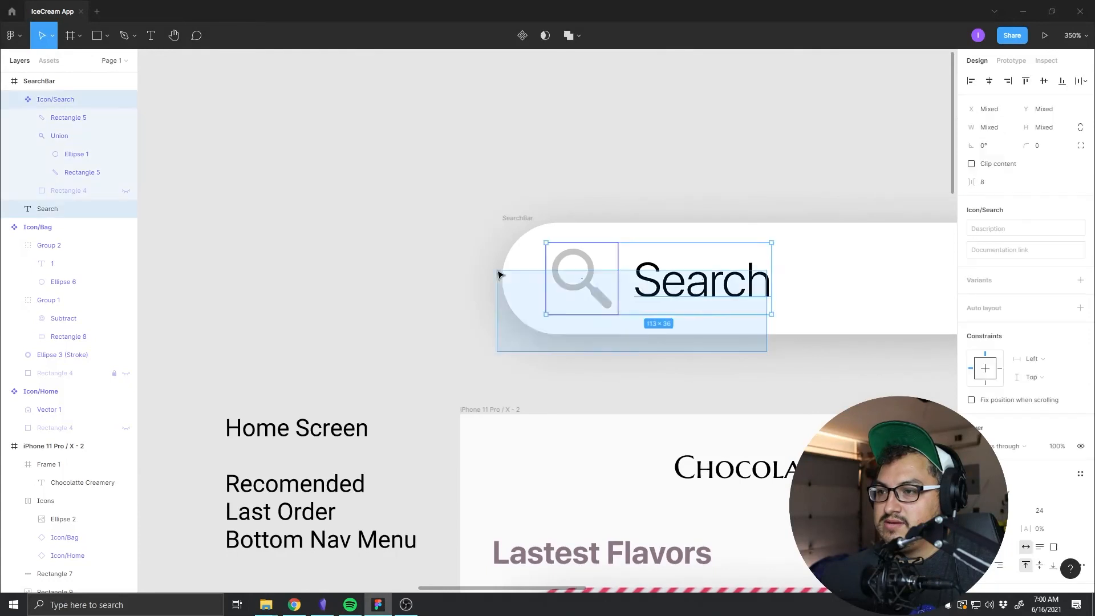
{"action": "scroll", "coordinate": [498, 275], "scroll_direction": "down", "scroll_amount": 4}
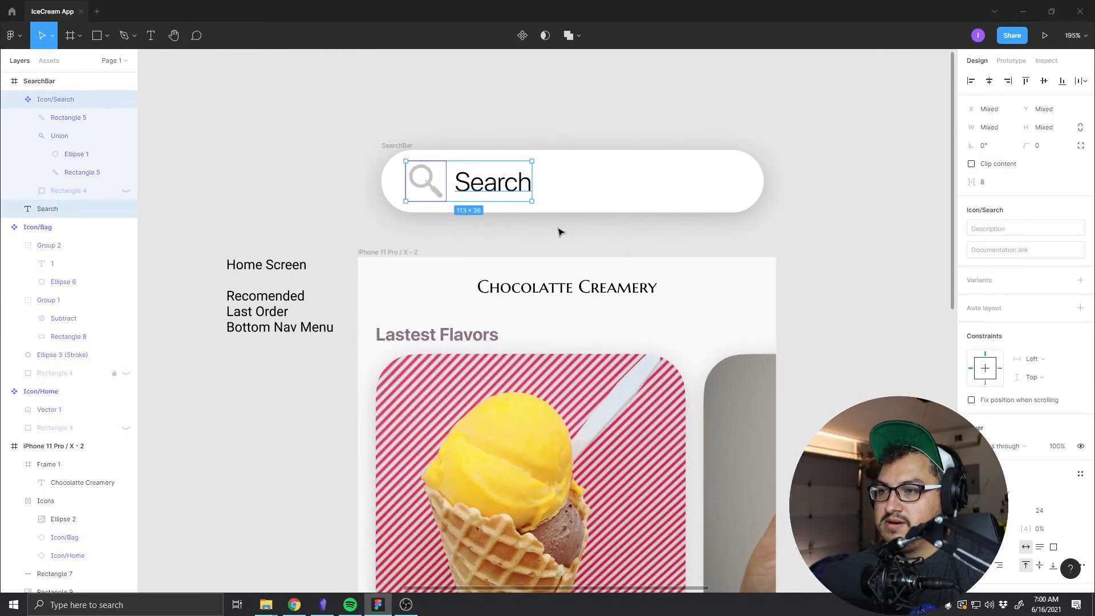
{"action": "left_click", "coordinate": [492, 194]}
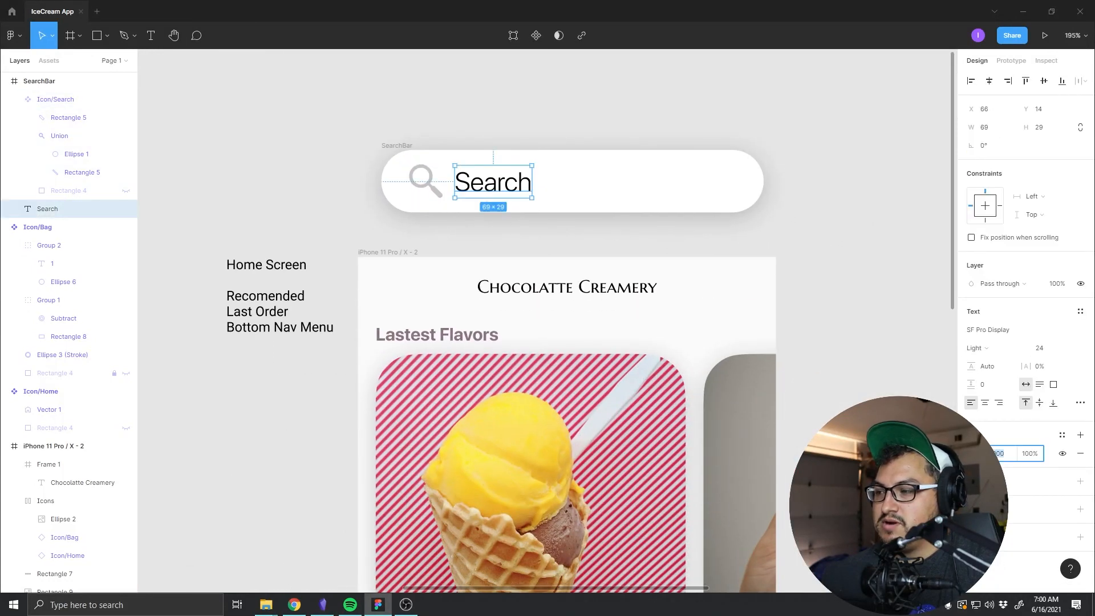
{"action": "left_click", "coordinate": [972, 453]}
{"action": "left_click", "coordinate": [845, 530]}
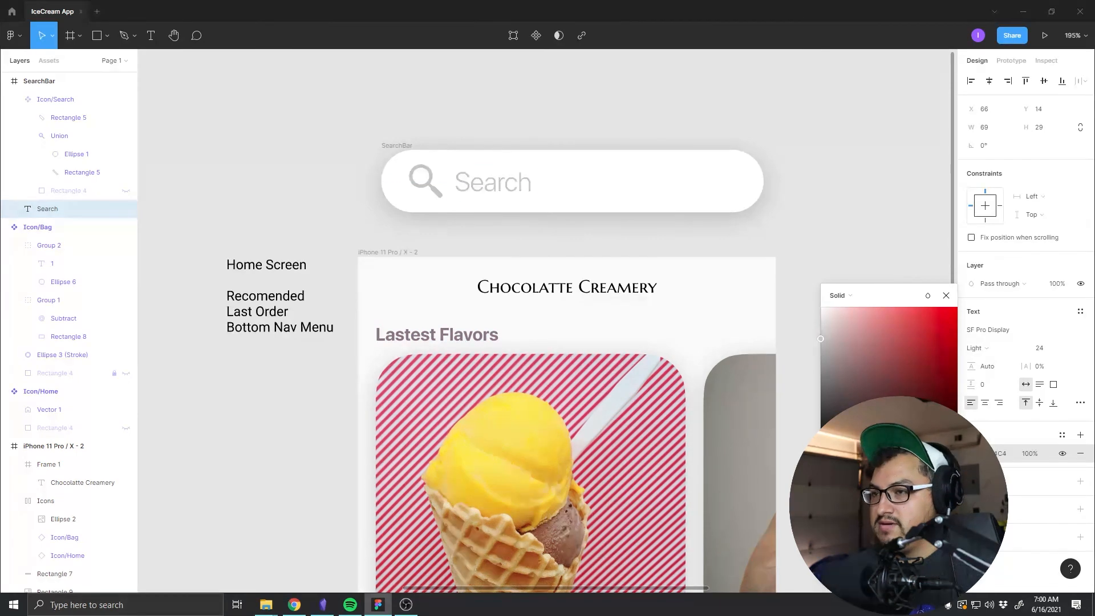
{"action": "left_click", "coordinate": [858, 530]}
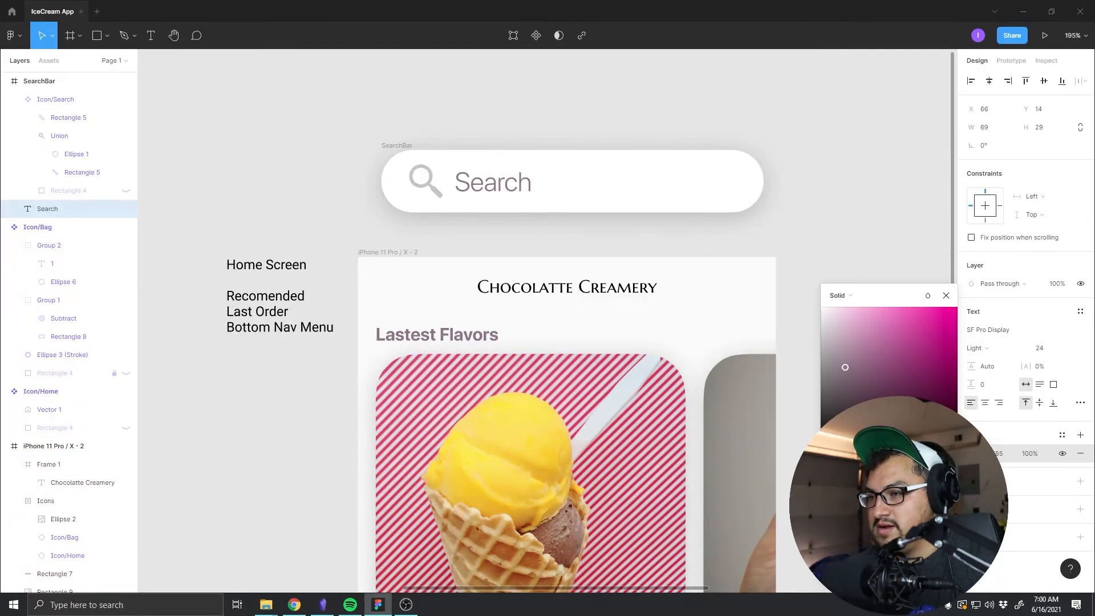
{"action": "left_click", "coordinate": [755, 255]}
Step: Examine the home screen's flavor cards, their titles and the Recommended heading
{"action": "left_click_drag", "start_coordinate": [701, 386], "coordinate": [585, 263]}
{"action": "scroll", "coordinate": [662, 371], "scroll_direction": "up", "scroll_amount": 3}
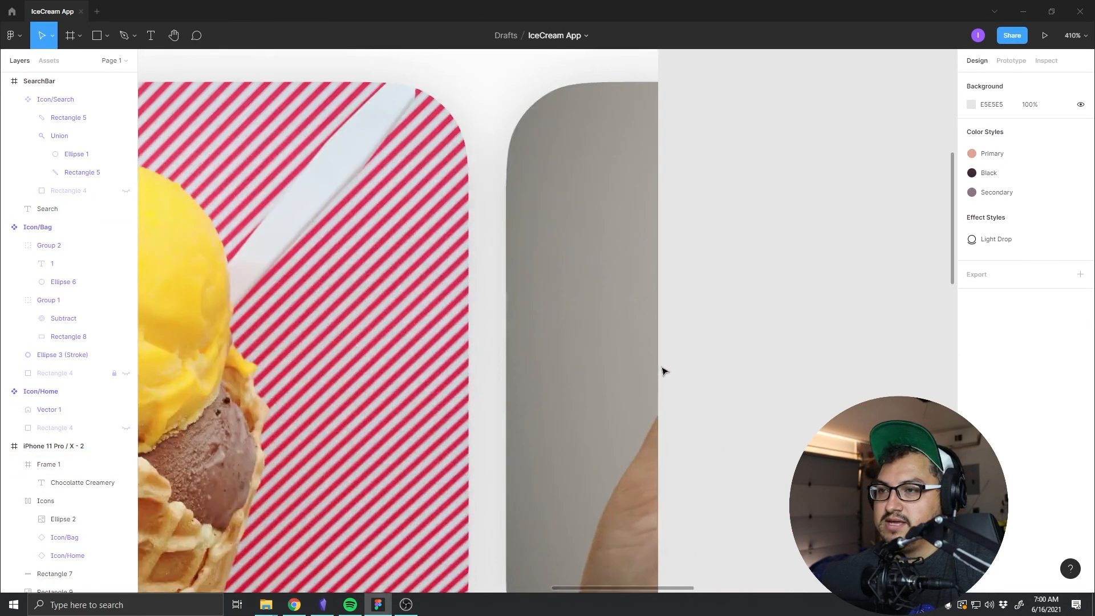
{"action": "scroll", "coordinate": [662, 371], "scroll_direction": "down", "scroll_amount": 3}
{"action": "left_click_drag", "start_coordinate": [461, 398], "coordinate": [577, 221]}
{"action": "scroll", "coordinate": [650, 317], "scroll_direction": "down", "scroll_amount": 2}
{"action": "scroll", "coordinate": [656, 319], "scroll_direction": "down", "scroll_amount": 3}
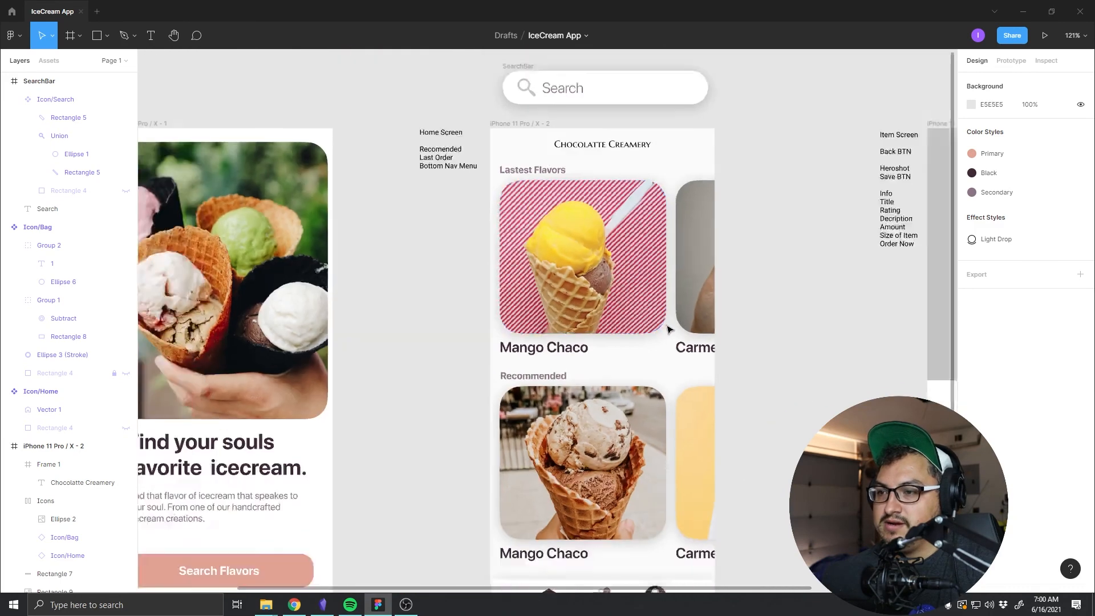
{"action": "left_click_drag", "start_coordinate": [629, 345], "coordinate": [532, 239]}
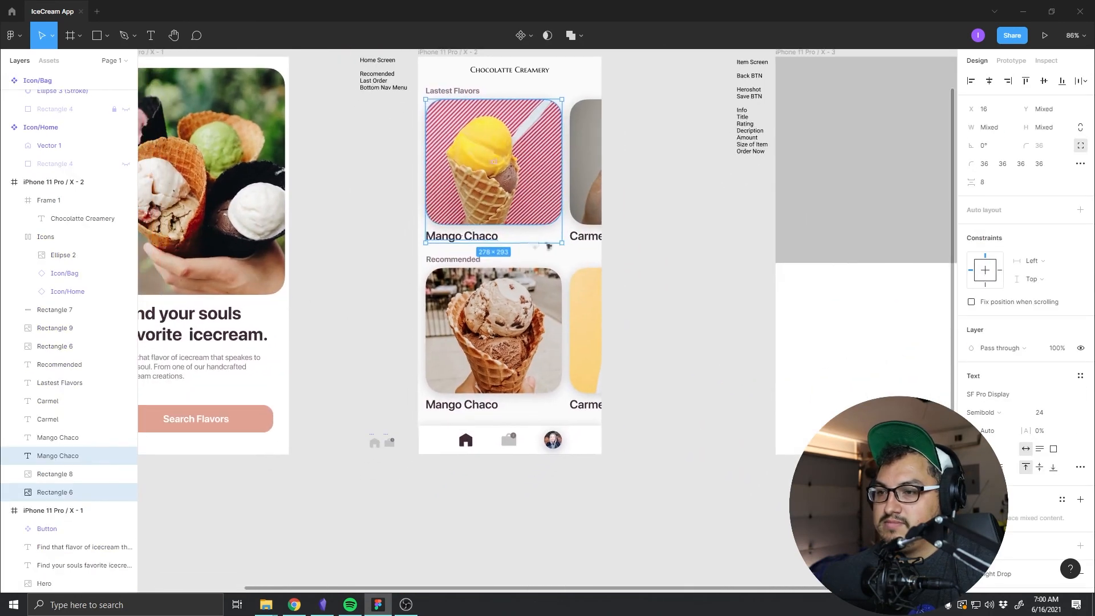
{"action": "left_click", "coordinate": [453, 259]}
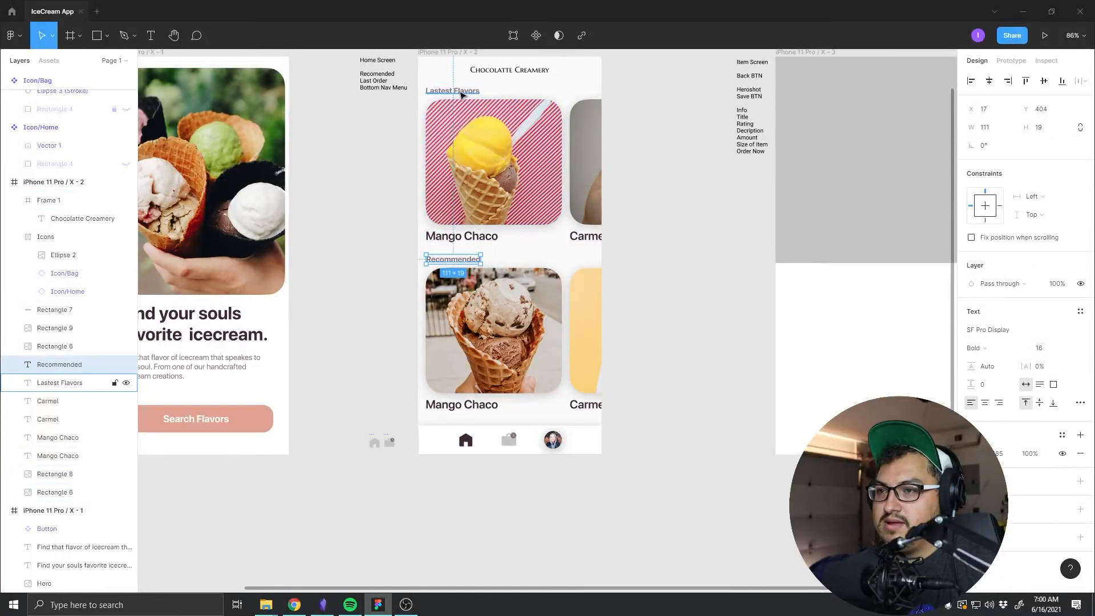
Step: Set the fill of the Lastest Flavors and Recommended headings to the Primary pink
{"action": "left_click", "coordinate": [462, 93], "text": "shift"}
{"action": "left_click", "coordinate": [973, 499]}
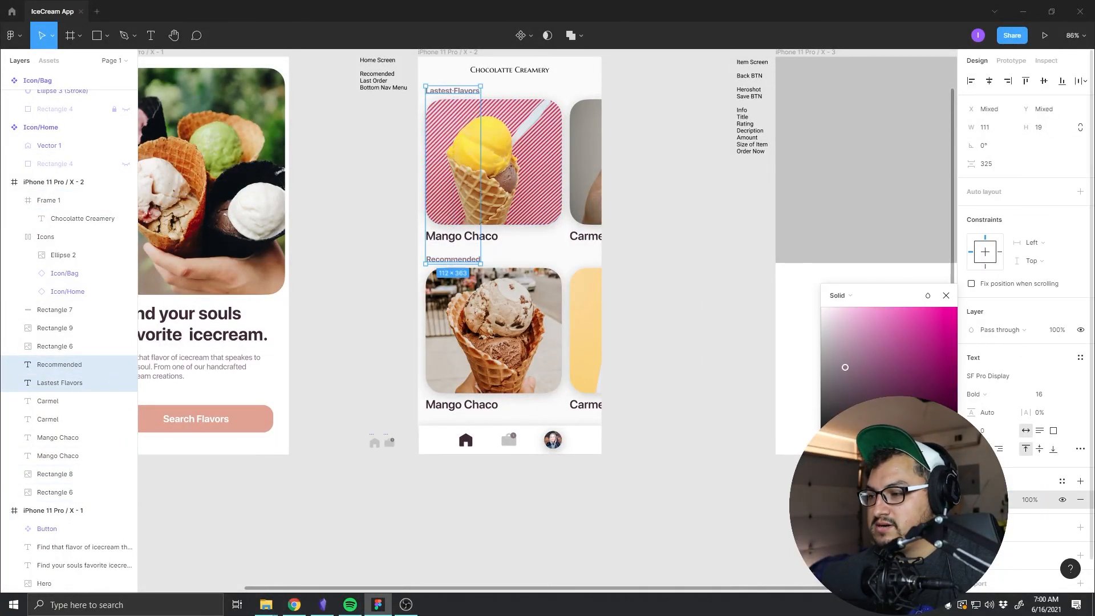
{"action": "left_click", "coordinate": [711, 441]}
Step: Try to widen the row of icons in the home screen's bottom navigation
{"action": "left_click_drag", "start_coordinate": [678, 223], "coordinate": [748, 411]}
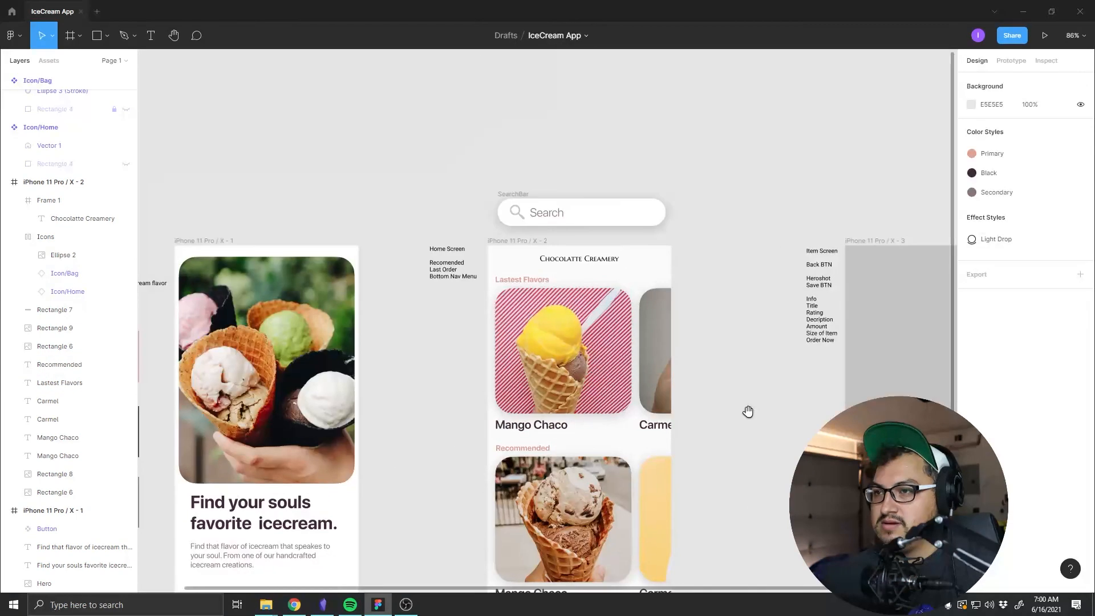
{"action": "scroll", "coordinate": [621, 483], "scroll_direction": "up", "scroll_amount": 5}
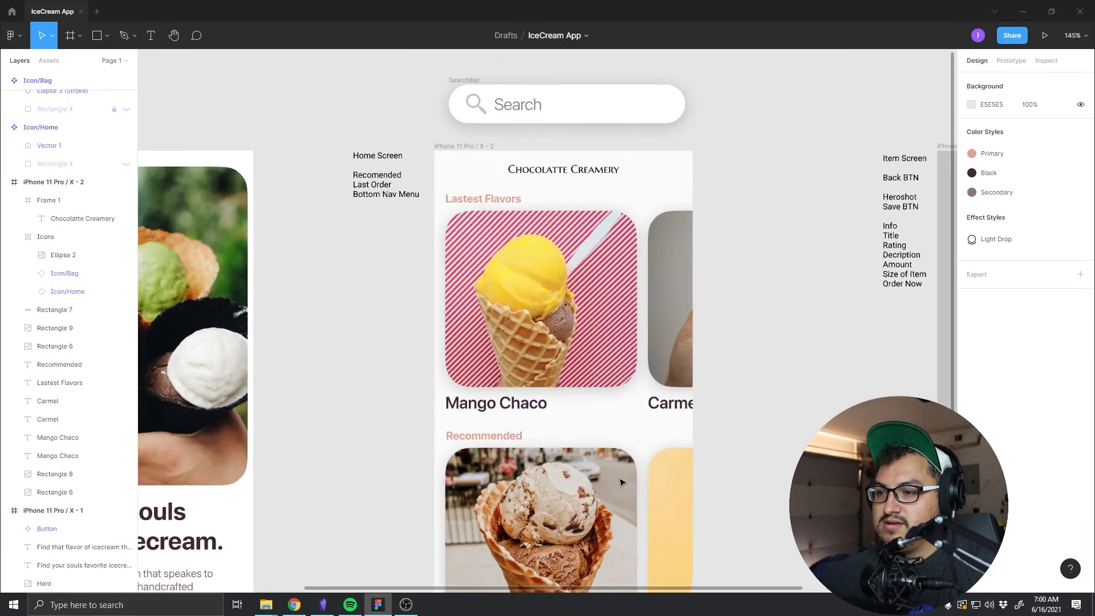
{"action": "left_click_drag", "start_coordinate": [539, 490], "coordinate": [494, 371]}
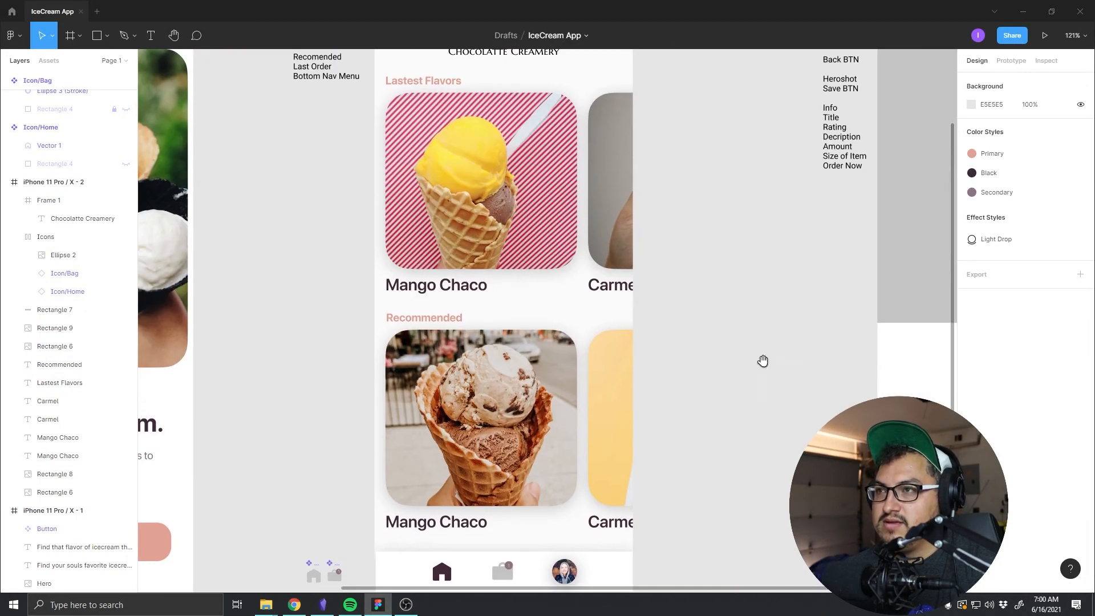
{"action": "left_click_drag", "start_coordinate": [563, 257], "coordinate": [679, 320]}
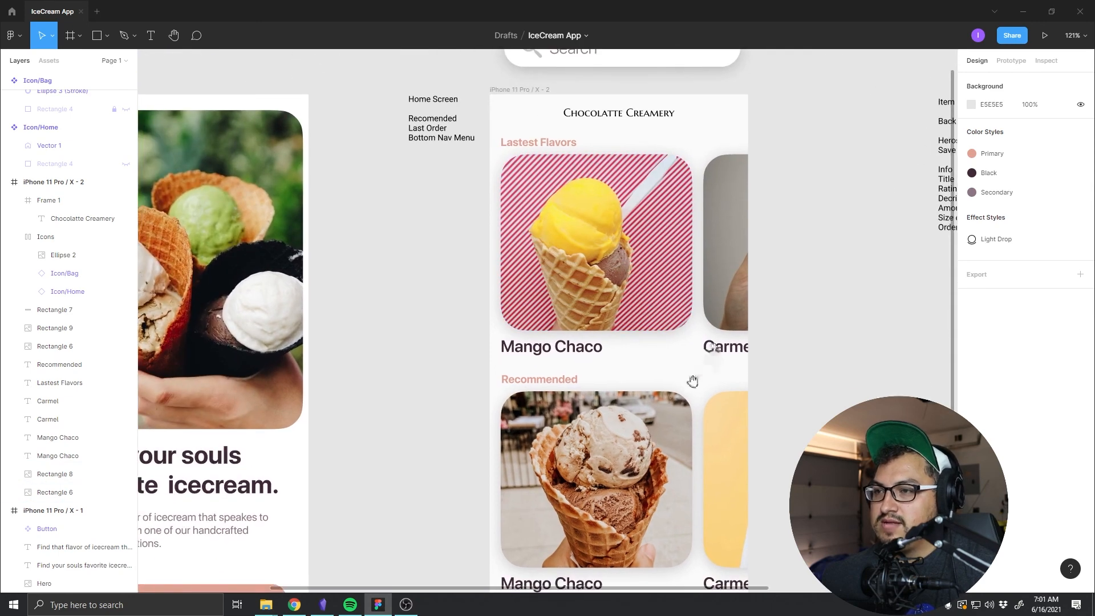
{"action": "left_click_drag", "start_coordinate": [681, 391], "coordinate": [655, 339]}
{"action": "scroll", "coordinate": [730, 468], "scroll_direction": "down", "scroll_amount": 3}
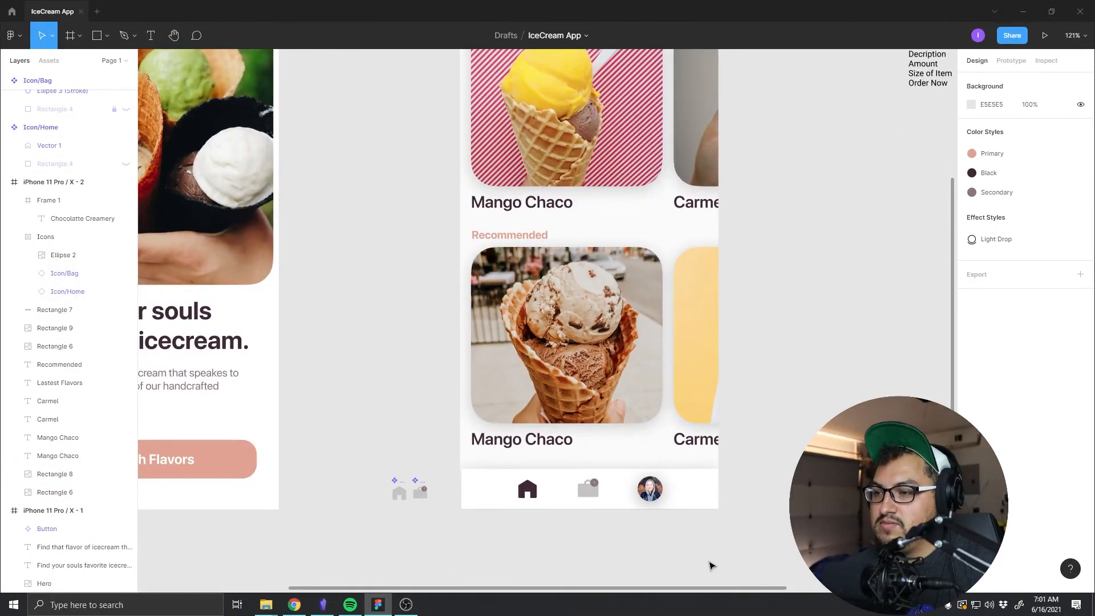
{"action": "left_click", "coordinate": [524, 500]}
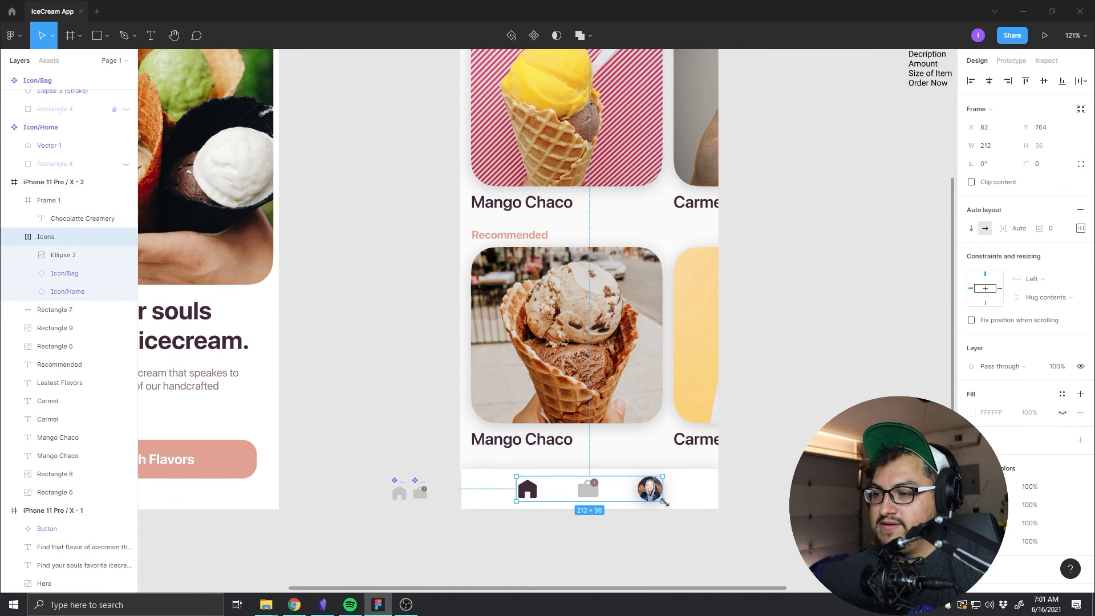
{"action": "mouse_move", "coordinate": [665, 502]}
{"action": "left_mouse_down"}
{"action": "mouse_move", "coordinate": [696, 500]}
{"action": "mouse_move", "coordinate": [673, 499]}
{"action": "left_mouse_up"}
{"action": "key", "text": "ctrl+z"}
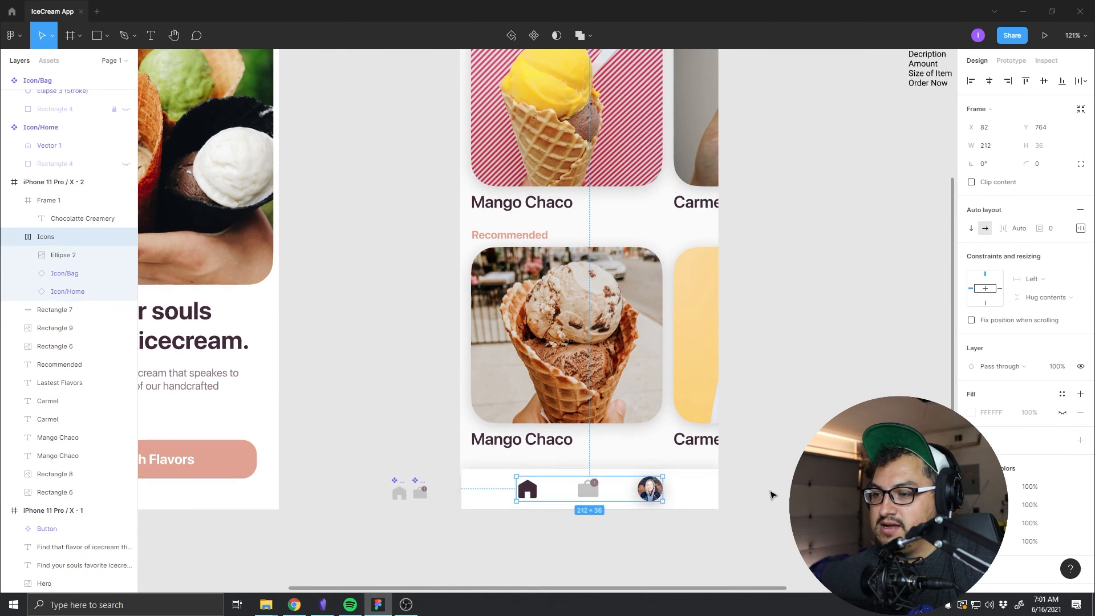
{"action": "left_click", "coordinate": [763, 494]}
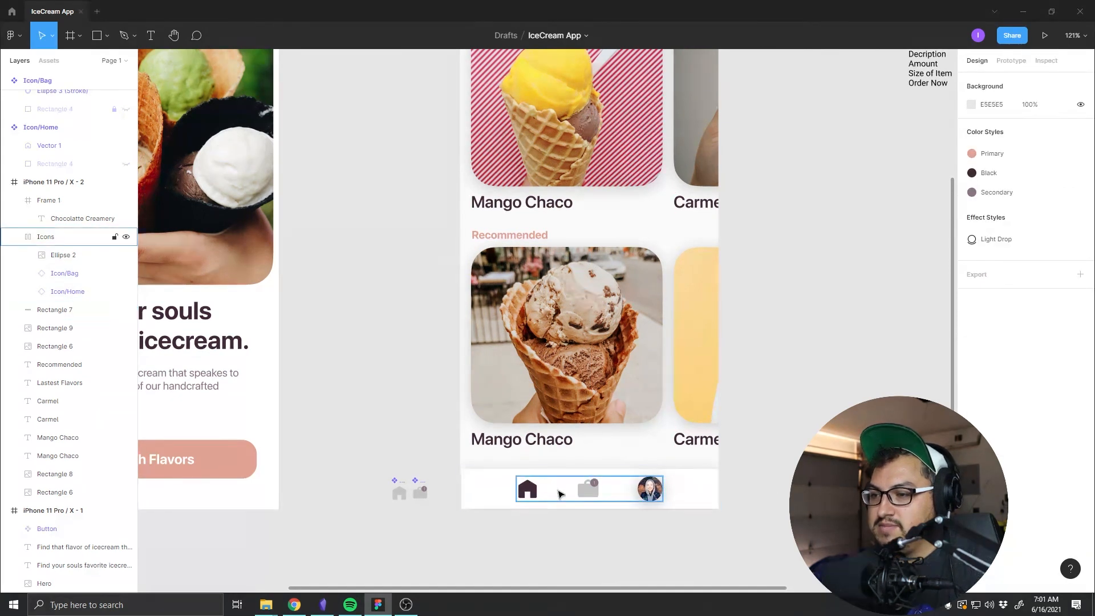
Step: Shrink the round profile picture in the bottom navigation slightly, keeping its circular proportions
{"action": "scroll", "coordinate": [529, 492], "scroll_direction": "up", "scroll_amount": 10}
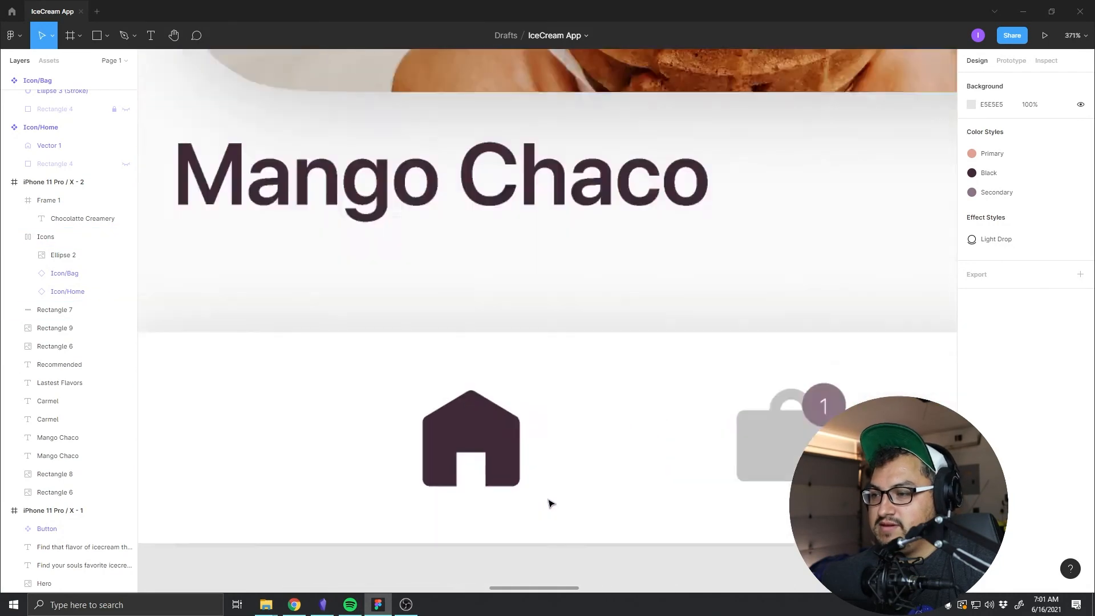
{"action": "scroll", "coordinate": [551, 501], "scroll_direction": "down", "scroll_amount": 3}
{"action": "left_click", "coordinate": [782, 467]}
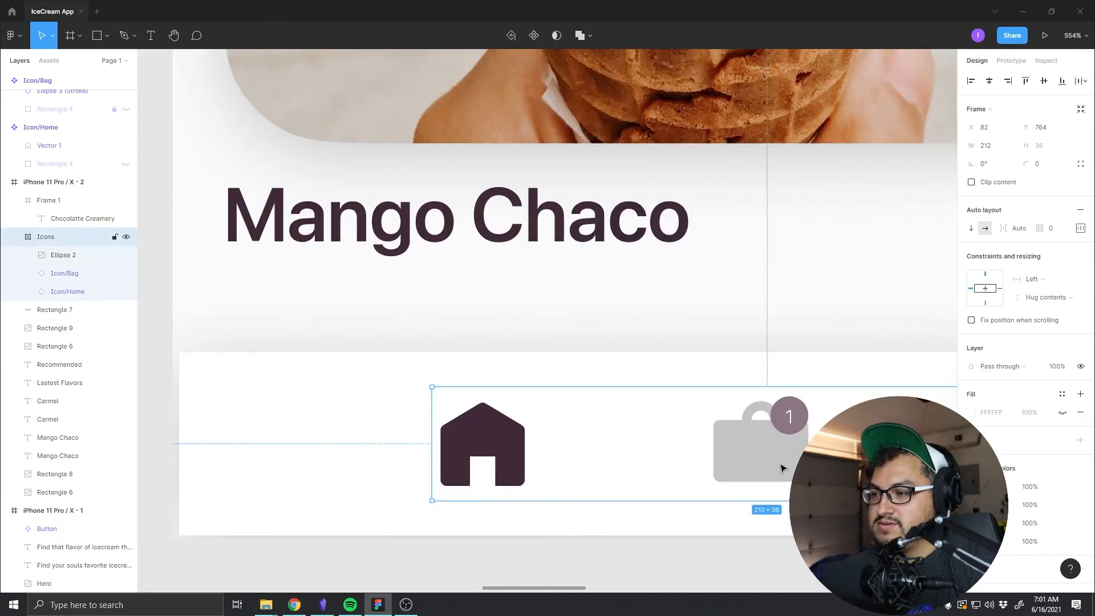
{"action": "double_click", "coordinate": [782, 464]}
{"action": "double_click", "coordinate": [520, 436]}
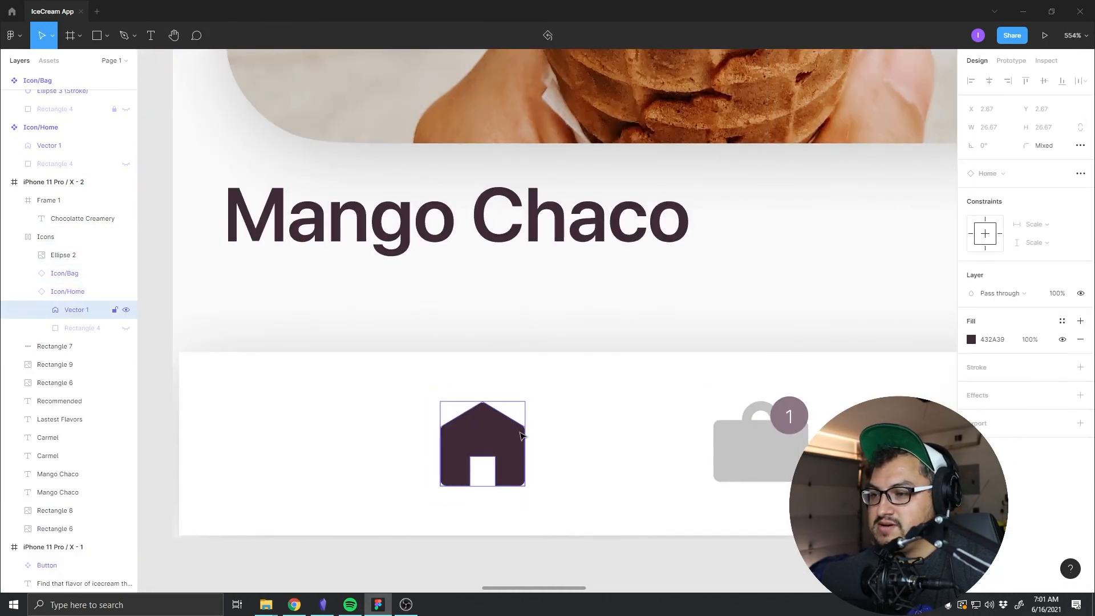
{"action": "left_click", "coordinate": [750, 463]}
{"action": "left_click_drag", "start_coordinate": [751, 463], "coordinate": [368, 387]}
{"action": "double_click", "coordinate": [656, 373]}
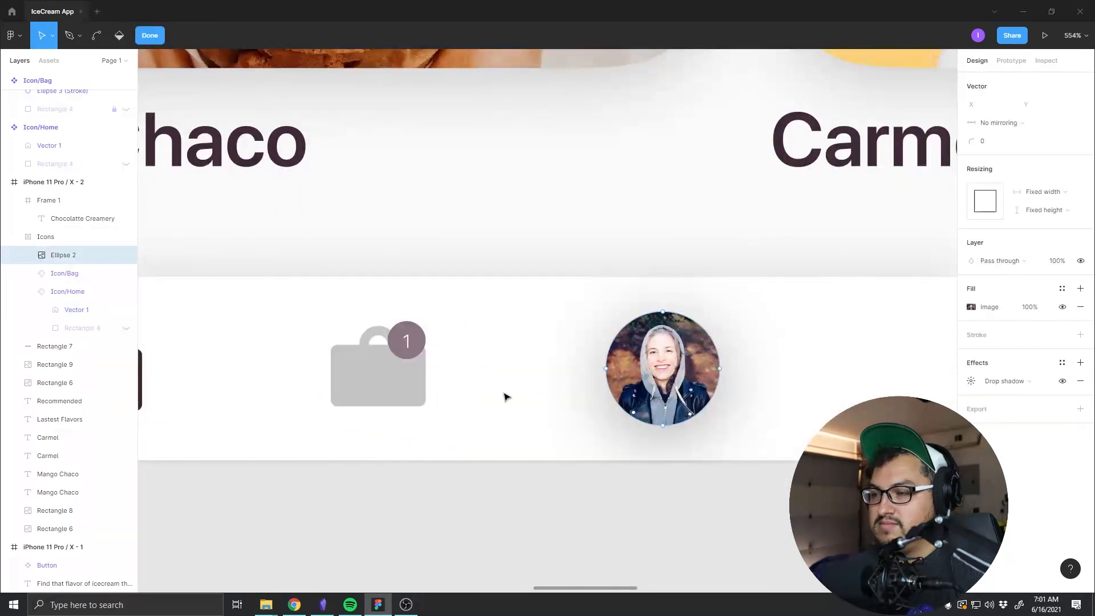
{"action": "left_click_drag", "start_coordinate": [266, 390], "coordinate": [340, 357]}
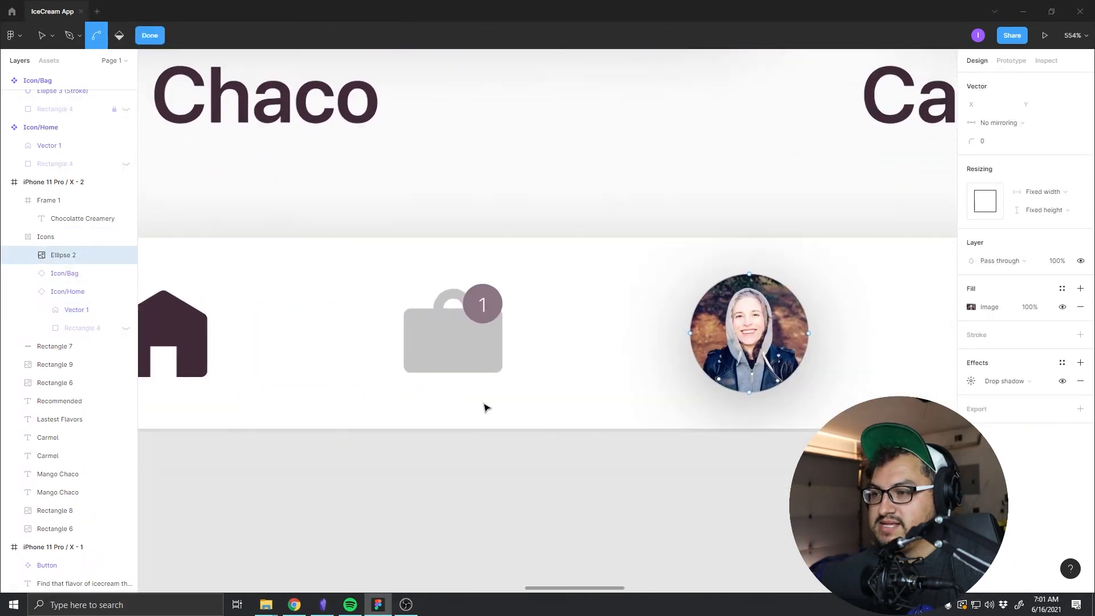
{"action": "scroll", "coordinate": [495, 408], "scroll_direction": "down", "scroll_amount": 2}
{"action": "key", "text": "Escape"}
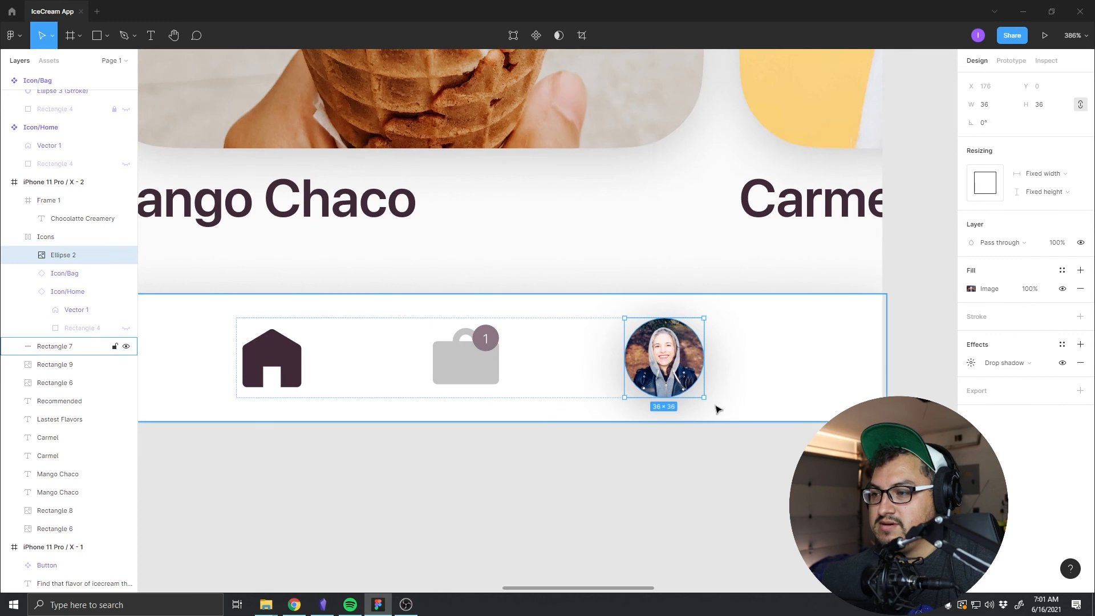
{"action": "left_click_drag", "start_coordinate": [705, 399], "coordinate": [699, 393]}
{"action": "left_click", "coordinate": [622, 477]}
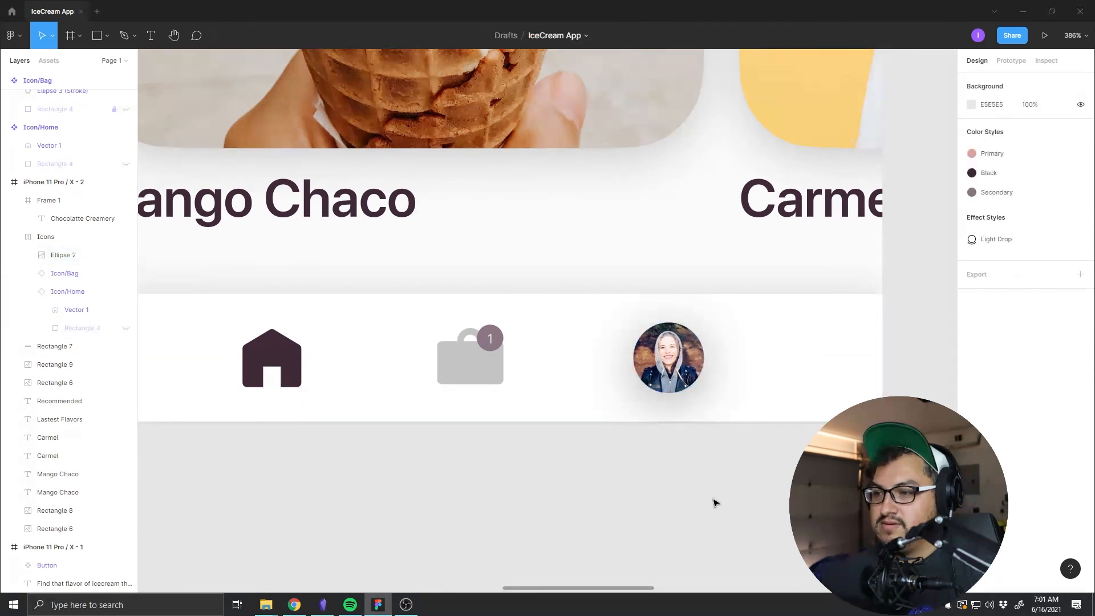
{"action": "scroll", "coordinate": [450, 465], "scroll_direction": "up", "scroll_amount": 2}
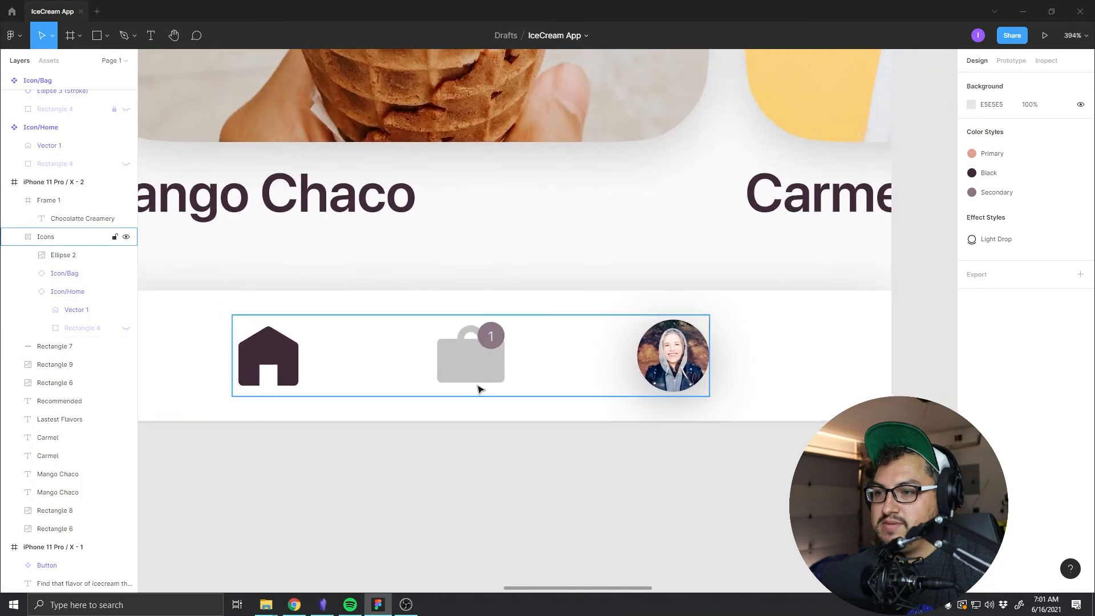
Step: Move the body and handle of the Icon/Bag main component down to 2 px above its lower edge
{"action": "double_click", "coordinate": [478, 373]}
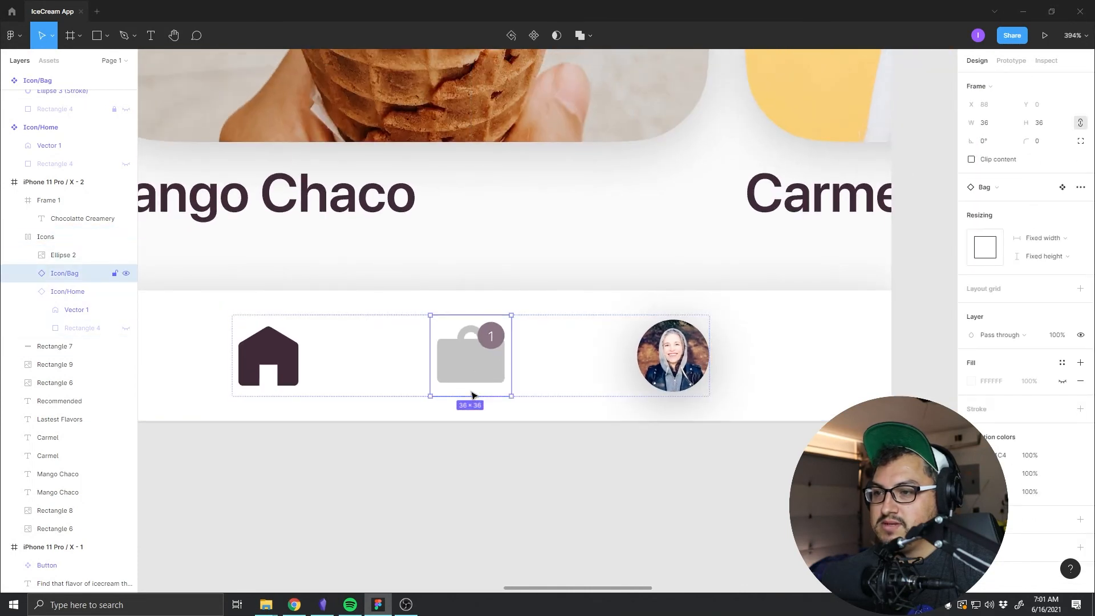
{"action": "left_click_drag", "start_coordinate": [249, 405], "coordinate": [811, 332]}
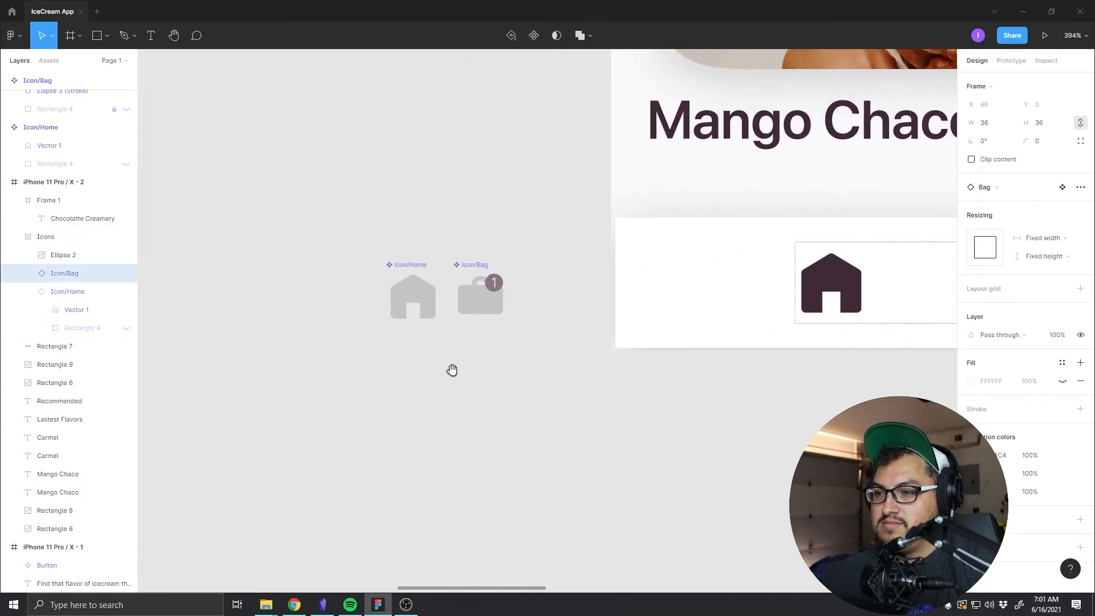
{"action": "scroll", "coordinate": [516, 296], "scroll_direction": "down", "scroll_amount": 2}
{"action": "scroll", "coordinate": [520, 297], "scroll_direction": "up", "scroll_amount": 6}
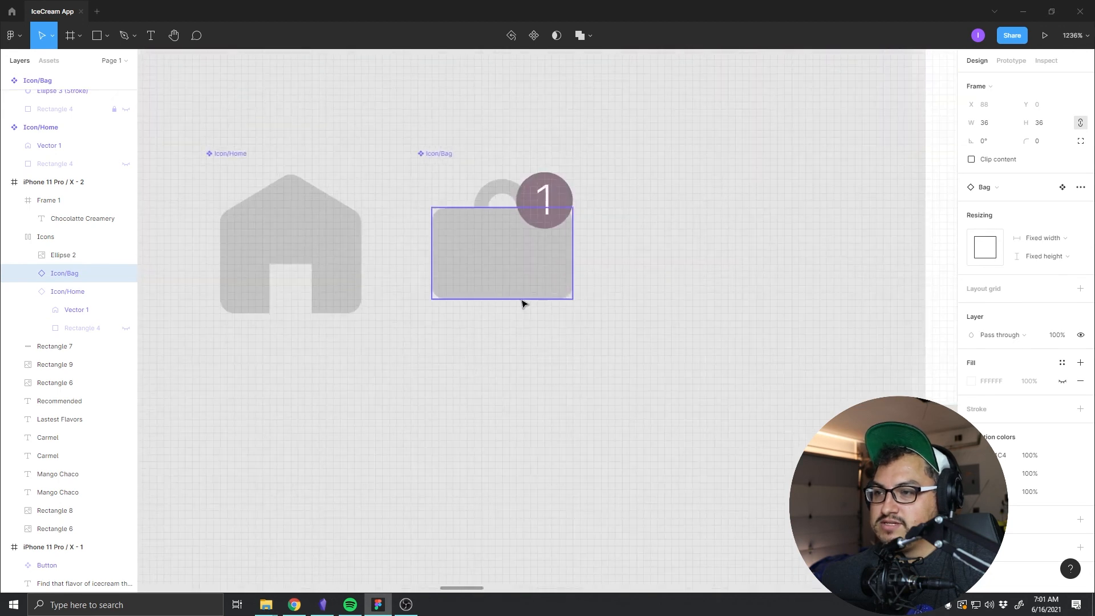
{"action": "scroll", "coordinate": [522, 303], "scroll_direction": "up", "scroll_amount": 3}
{"action": "double_click", "coordinate": [518, 264]}
{"action": "double_click", "coordinate": [508, 252]}
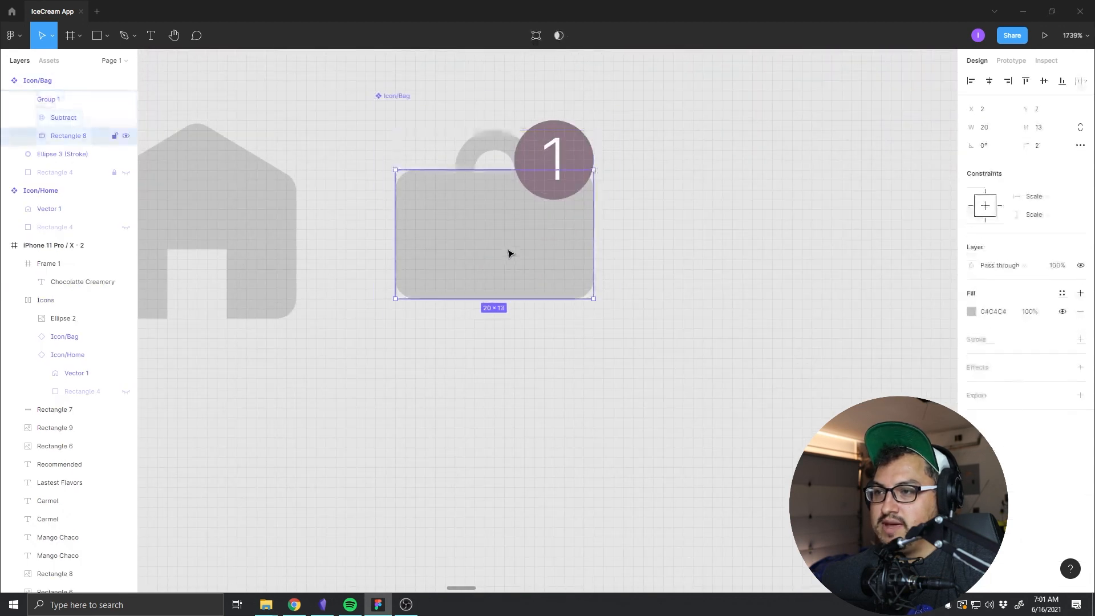
{"action": "left_click", "coordinate": [479, 158], "text": "shift"}
{"action": "left_click_drag", "start_coordinate": [486, 227], "coordinate": [491, 242]}
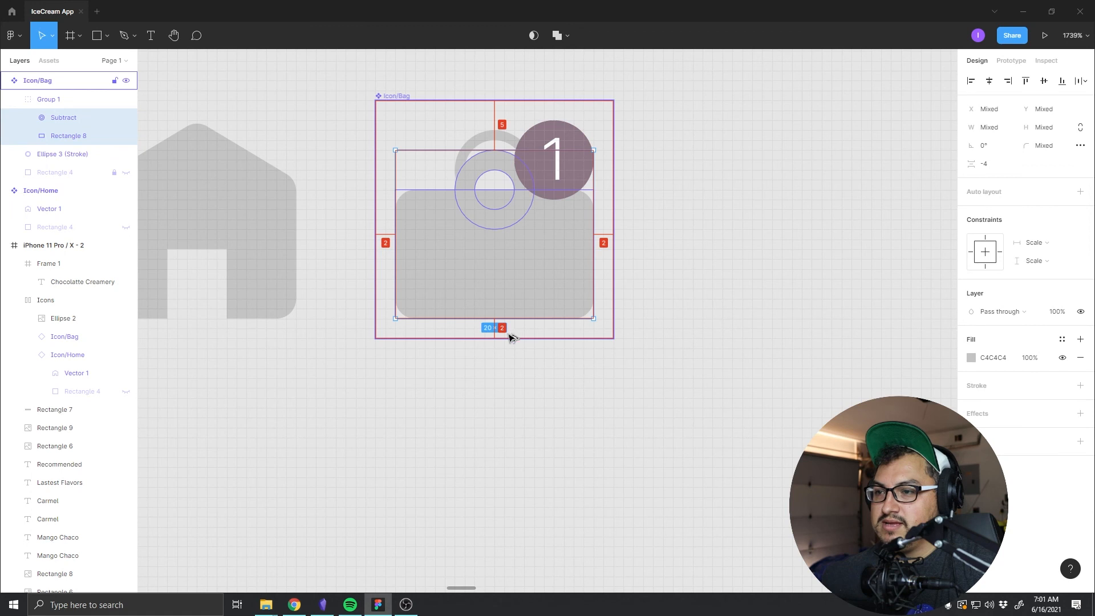
Step: Delete the leftover Ellipse 3 (Stroke) ring behind the handle in the Icon/Bag component
{"action": "scroll", "coordinate": [650, 323], "scroll_direction": "up", "scroll_amount": 3}
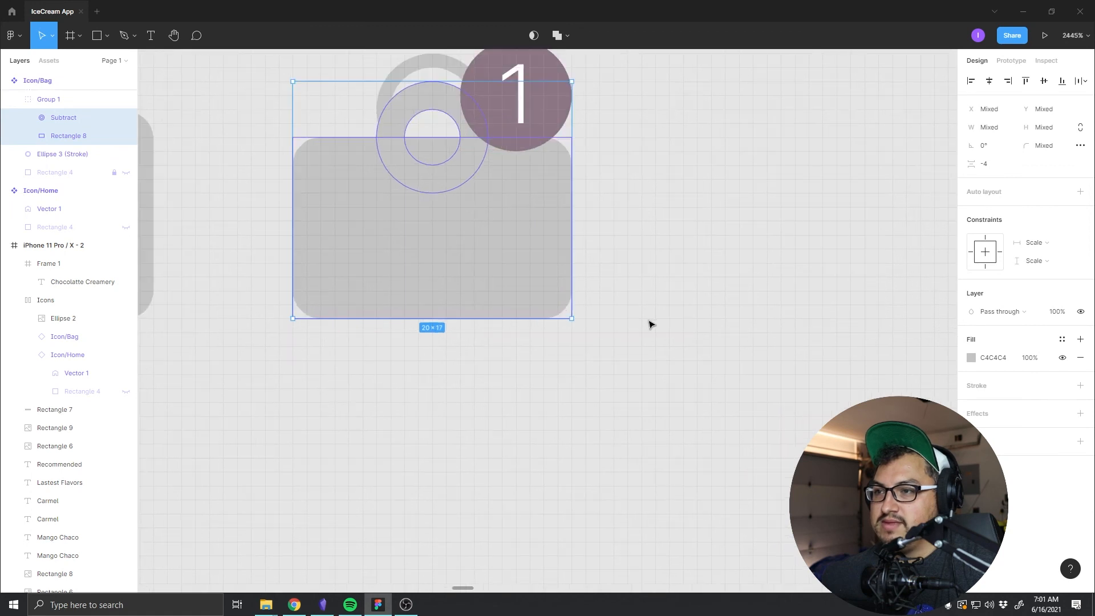
{"action": "left_click", "coordinate": [412, 68]}
{"action": "key", "text": "Escape"}
{"action": "scroll", "coordinate": [411, 68], "scroll_direction": "down", "scroll_amount": 10}
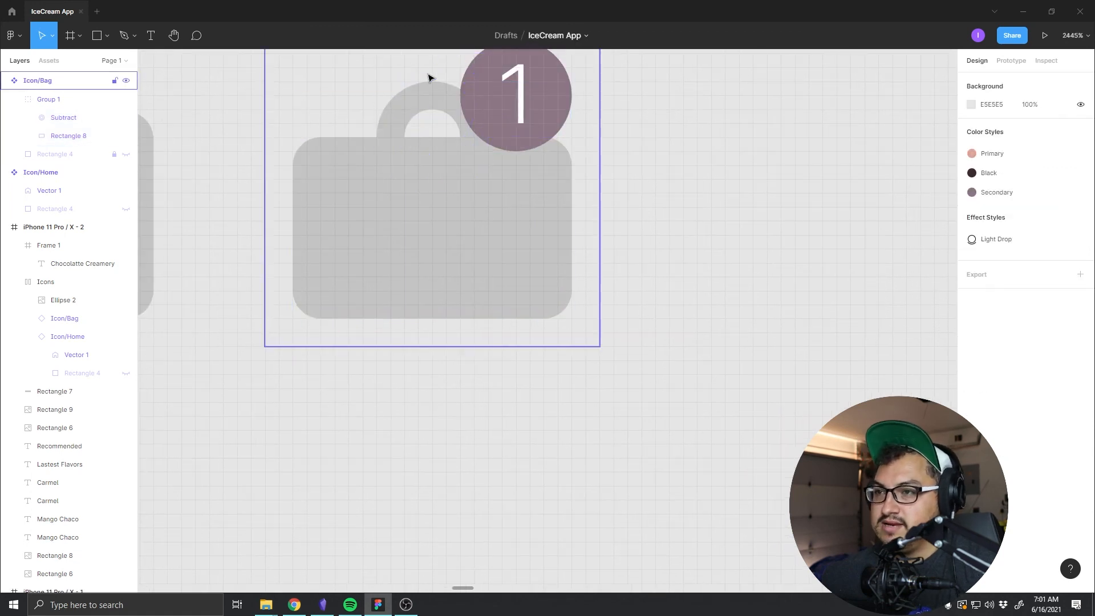
Step: Examine the bottom navigation's bag badge and icons together with the overall home screen layout
{"action": "scroll", "coordinate": [472, 278], "scroll_direction": "right", "scroll_amount": 6}
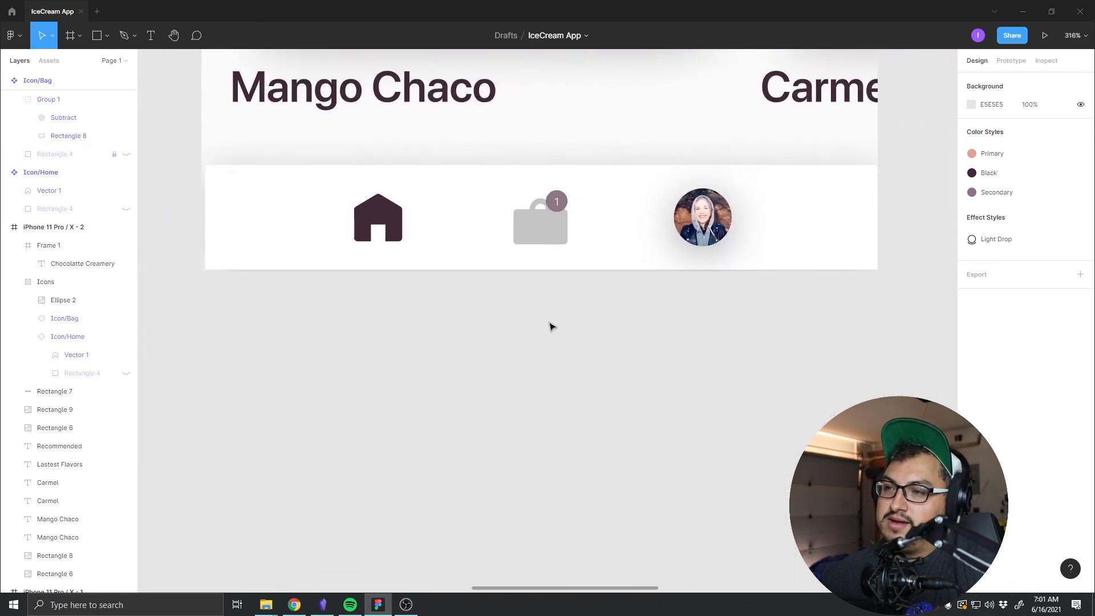
{"action": "left_click", "coordinate": [557, 201]}
{"action": "double_click", "coordinate": [557, 202]}
{"action": "double_click", "coordinate": [559, 203]}
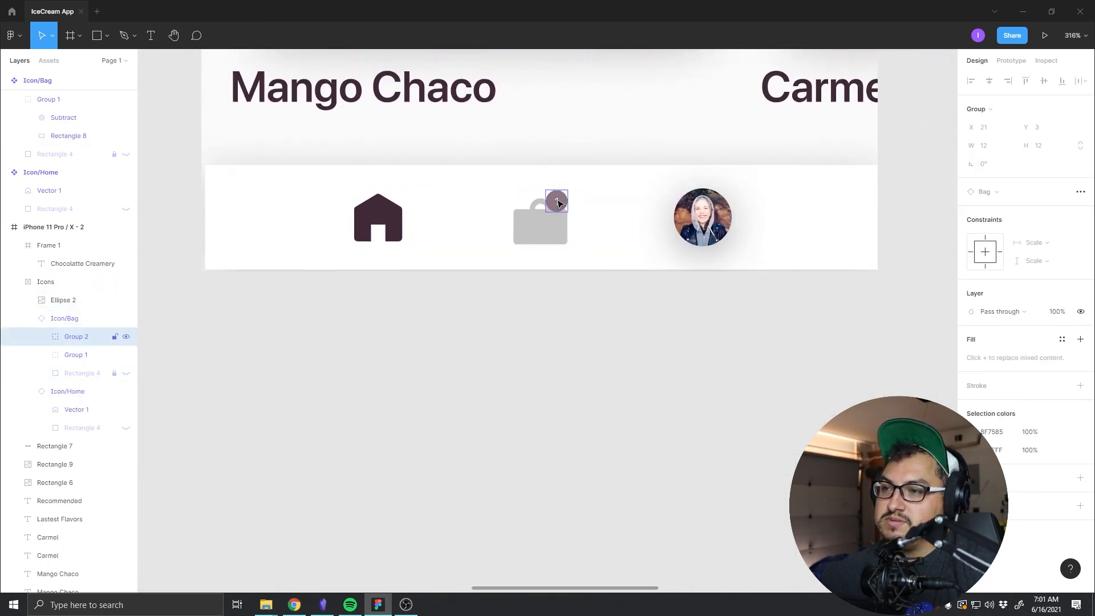
{"action": "scroll", "coordinate": [514, 378], "scroll_direction": "up", "scroll_amount": 4}
{"action": "scroll", "coordinate": [560, 345], "scroll_direction": "up", "scroll_amount": 3, "text": "ctrl"}
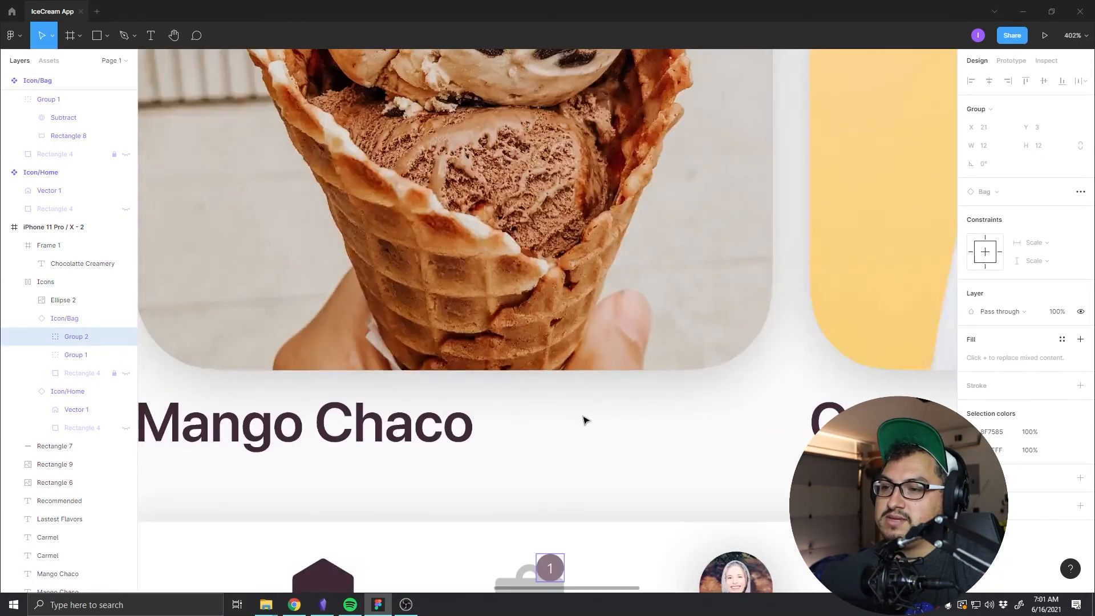
{"action": "scroll", "coordinate": [586, 419], "scroll_direction": "down", "scroll_amount": 7, "text": "ctrl"}
{"action": "left_click_drag", "start_coordinate": [524, 305], "coordinate": [444, 283]}
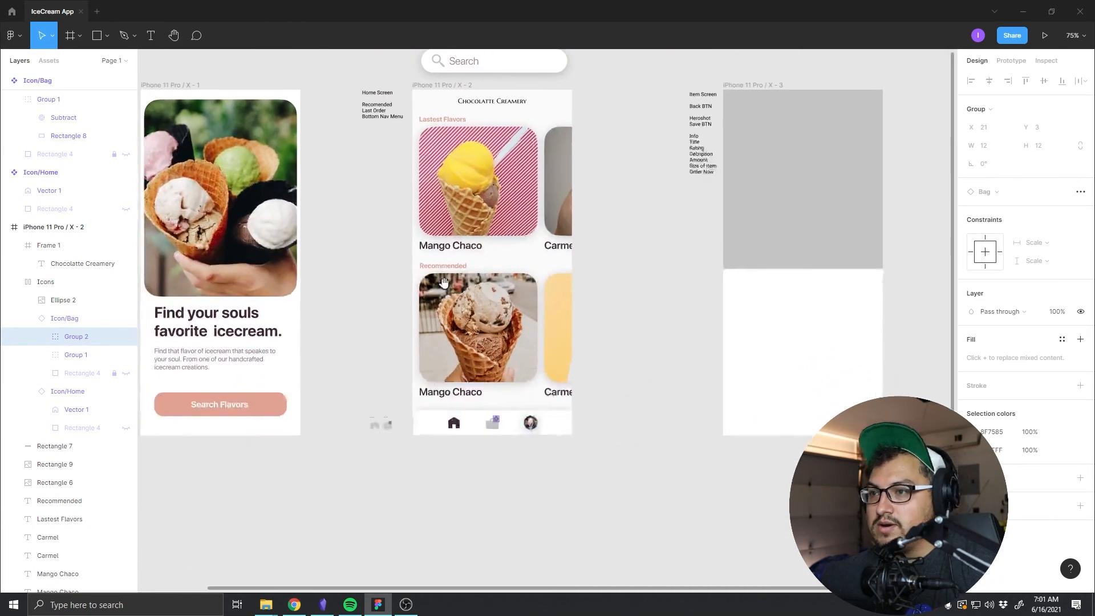
{"action": "scroll", "coordinate": [623, 435], "scroll_direction": "up", "scroll_amount": 5, "text": "ctrl"}
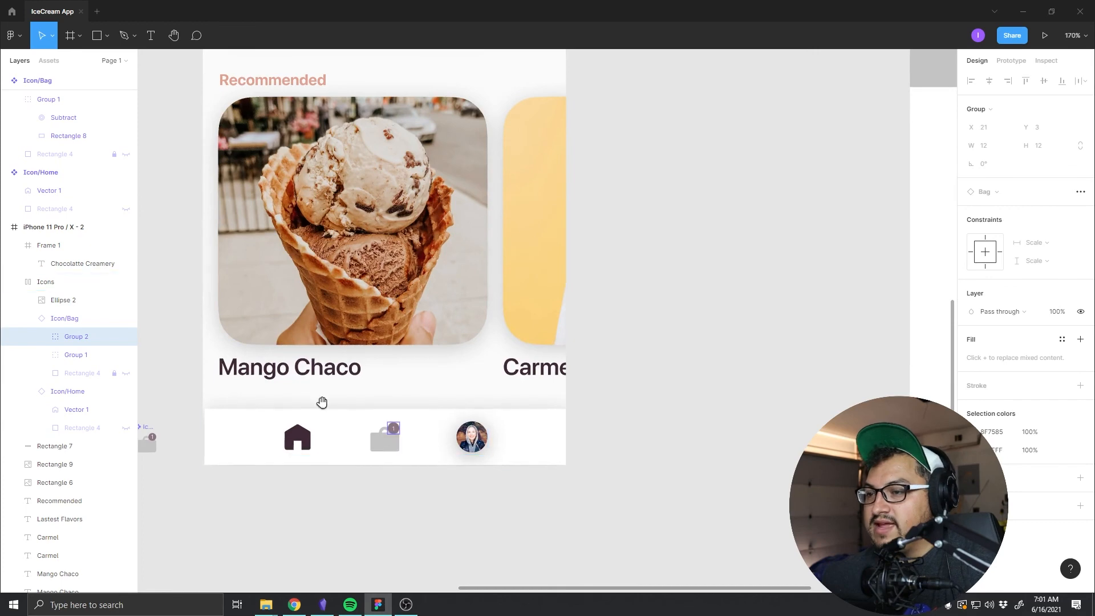
{"action": "left_click_drag", "start_coordinate": [321, 402], "coordinate": [608, 321]}
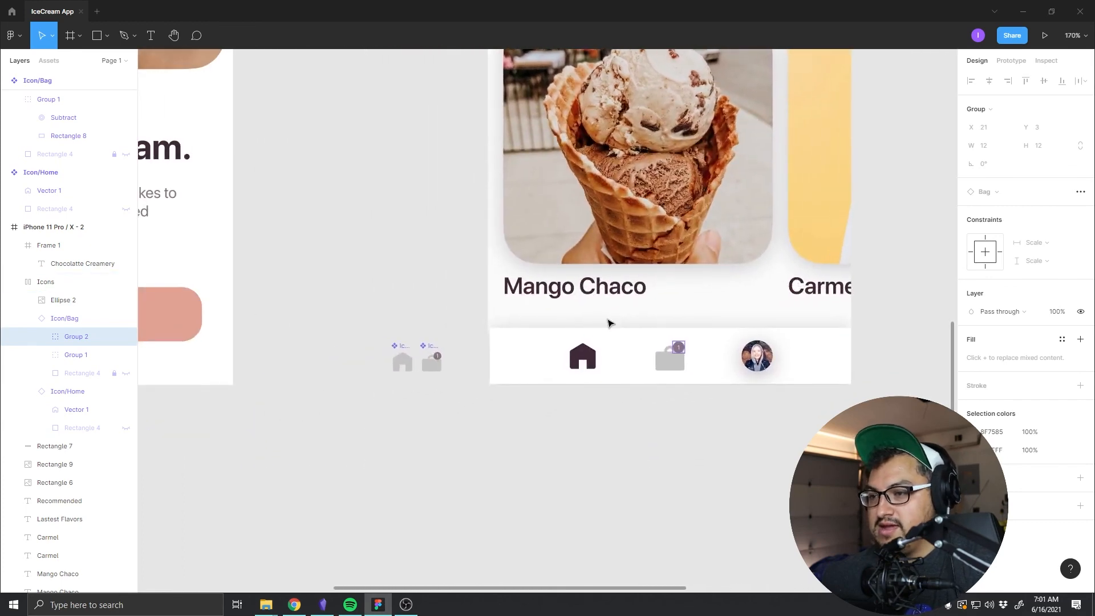
{"action": "left_click_drag", "start_coordinate": [628, 246], "coordinate": [493, 434]}
{"action": "scroll", "coordinate": [592, 465], "scroll_direction": "up", "scroll_amount": 3, "text": "ctrl"}
{"action": "scroll", "coordinate": [592, 465], "scroll_direction": "down", "scroll_amount": 5, "text": "ctrl"}
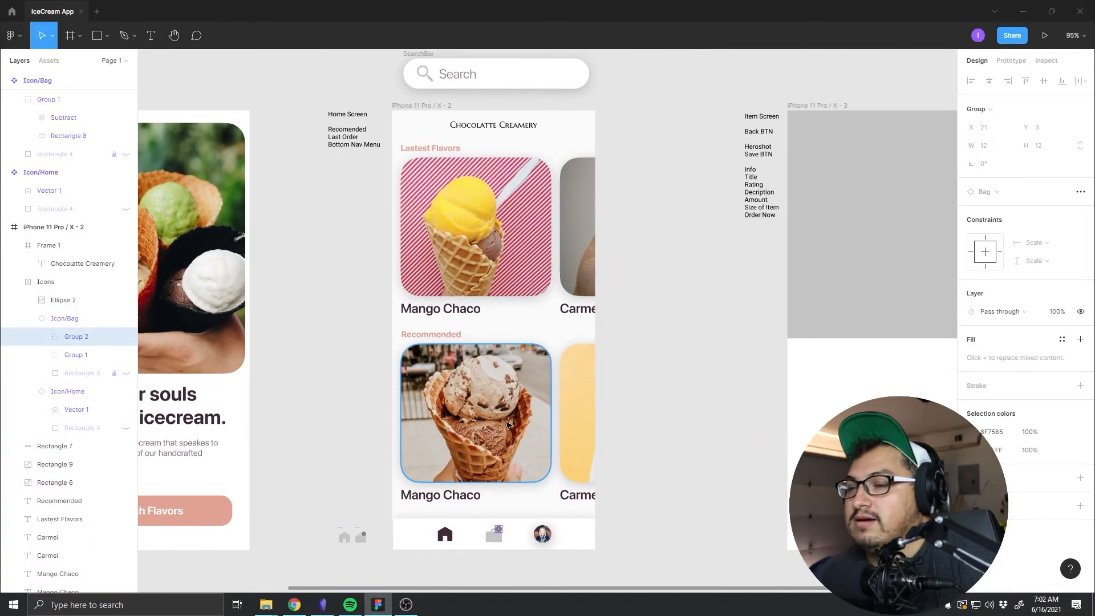
Step: Examine the item screen frame with its grey hero placeholder and the Item Screen content notes
{"action": "left_click_drag", "start_coordinate": [188, 453], "coordinate": [133, 442]}
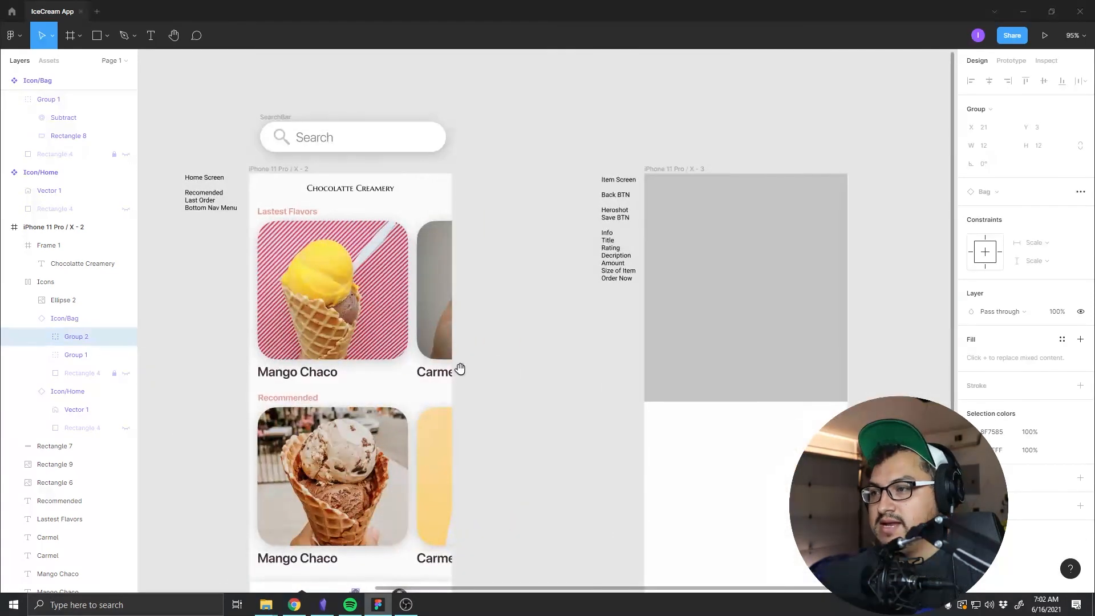
{"action": "left_click_drag", "start_coordinate": [588, 488], "coordinate": [439, 443]}
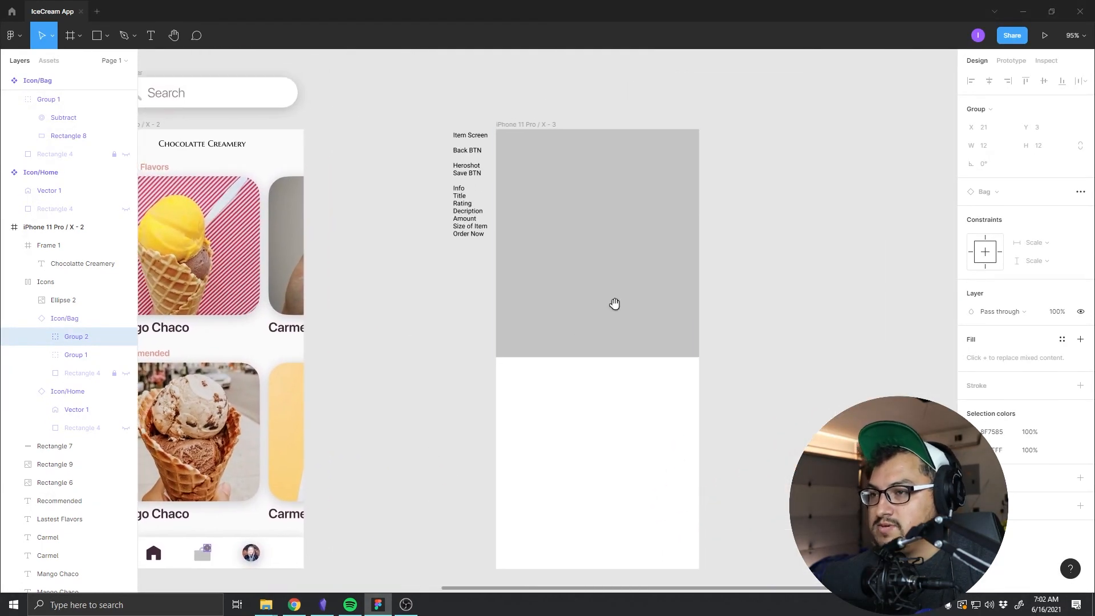
{"action": "left_click_drag", "start_coordinate": [576, 235], "coordinate": [540, 262]}
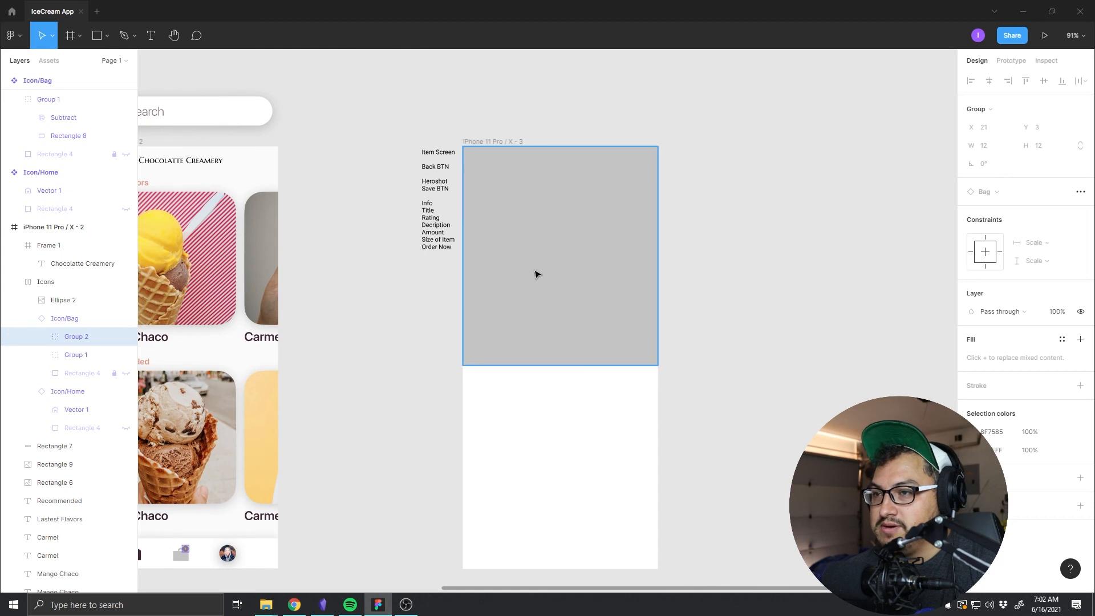
{"action": "scroll", "coordinate": [536, 274], "scroll_direction": "up", "scroll_amount": 3}
{"action": "left_click_drag", "start_coordinate": [414, 196], "coordinate": [497, 166]}
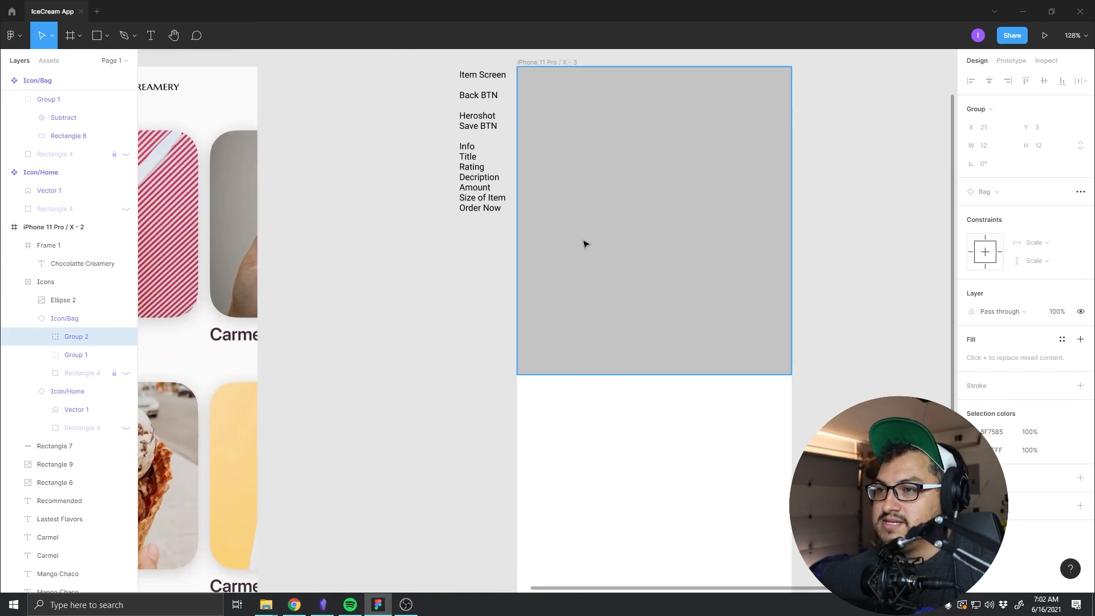
Step: Examine the home screen's flavor cards beside the item screen frame and its notes, along with the onboarding screen and color swatches
{"action": "left_click_drag", "start_coordinate": [428, 305], "coordinate": [515, 350]}
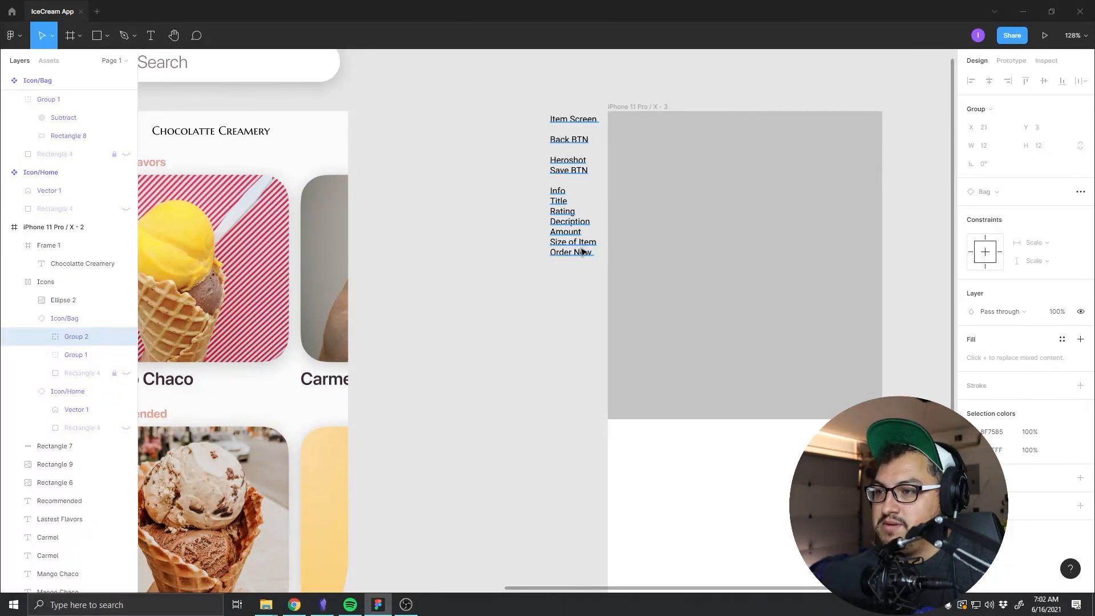
{"action": "left_click_drag", "start_coordinate": [445, 380], "coordinate": [609, 310]}
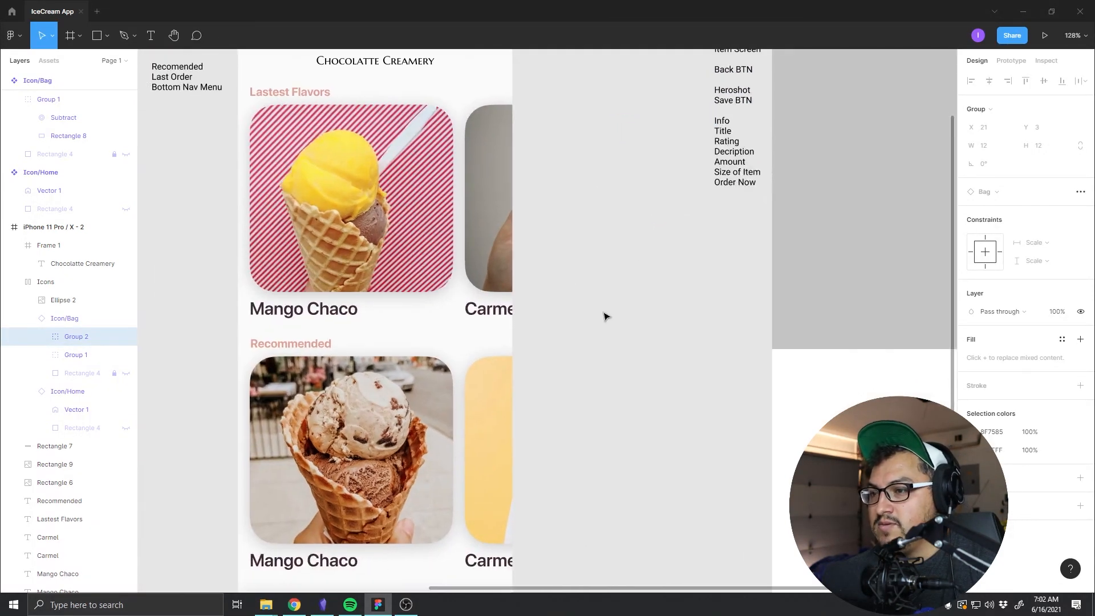
{"action": "scroll", "coordinate": [583, 374], "scroll_direction": "up", "scroll_amount": 3}
{"action": "scroll", "coordinate": [583, 375], "scroll_direction": "down", "scroll_amount": 3}
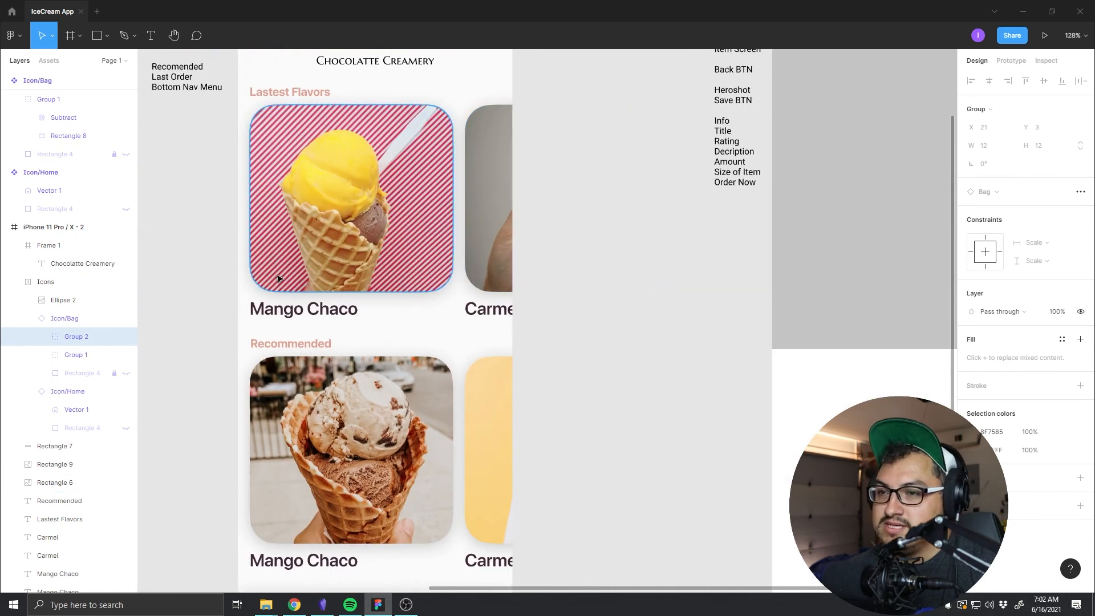
{"action": "left_click_drag", "start_coordinate": [682, 310], "coordinate": [456, 370]}
{"action": "scroll", "coordinate": [560, 335], "scroll_direction": "up", "scroll_amount": 2}
{"action": "scroll", "coordinate": [562, 336], "scroll_direction": "down", "scroll_amount": 4}
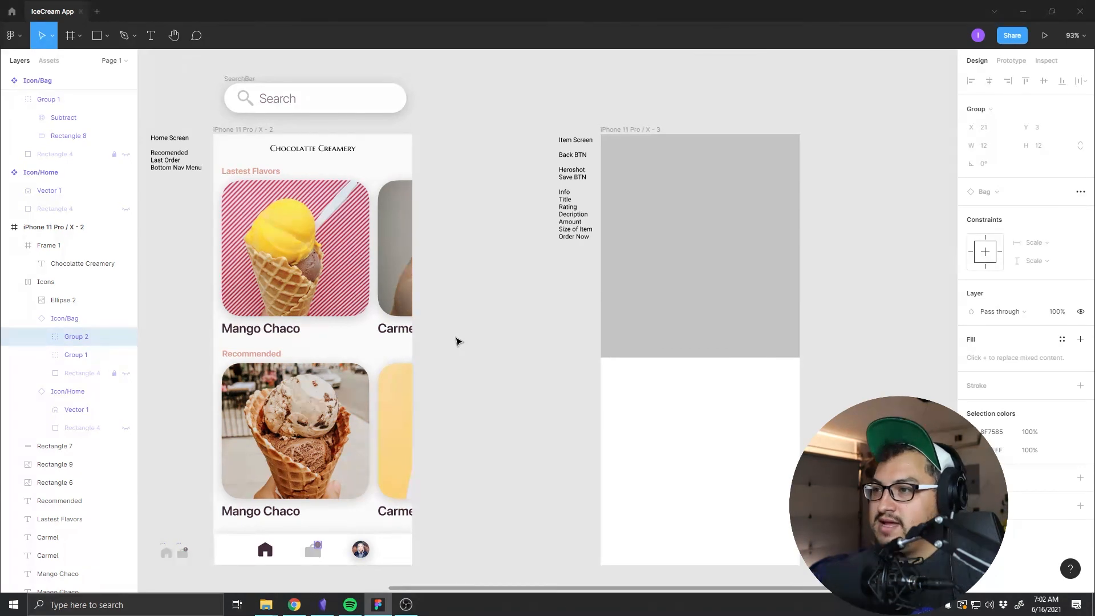
{"action": "scroll", "coordinate": [342, 352], "scroll_direction": "left", "scroll_amount": 8}
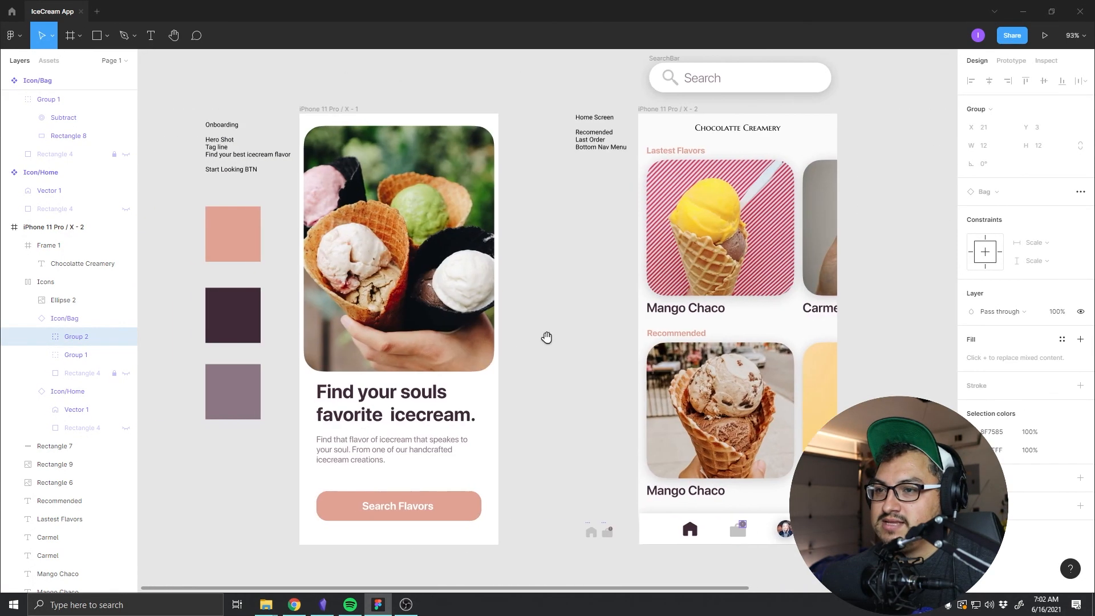
{"action": "key", "text": "shift+p"}
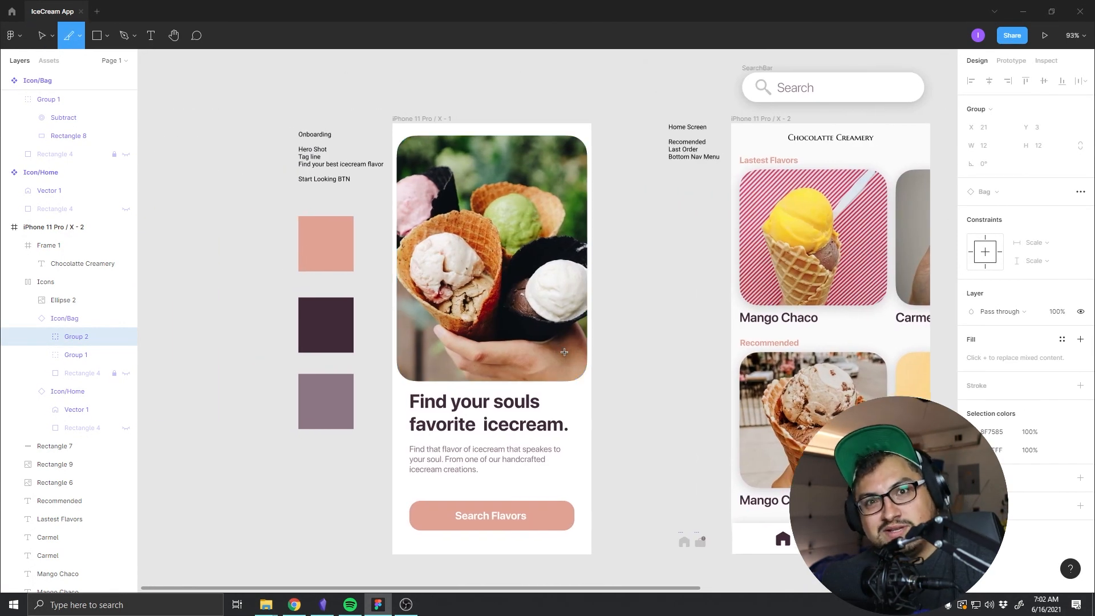